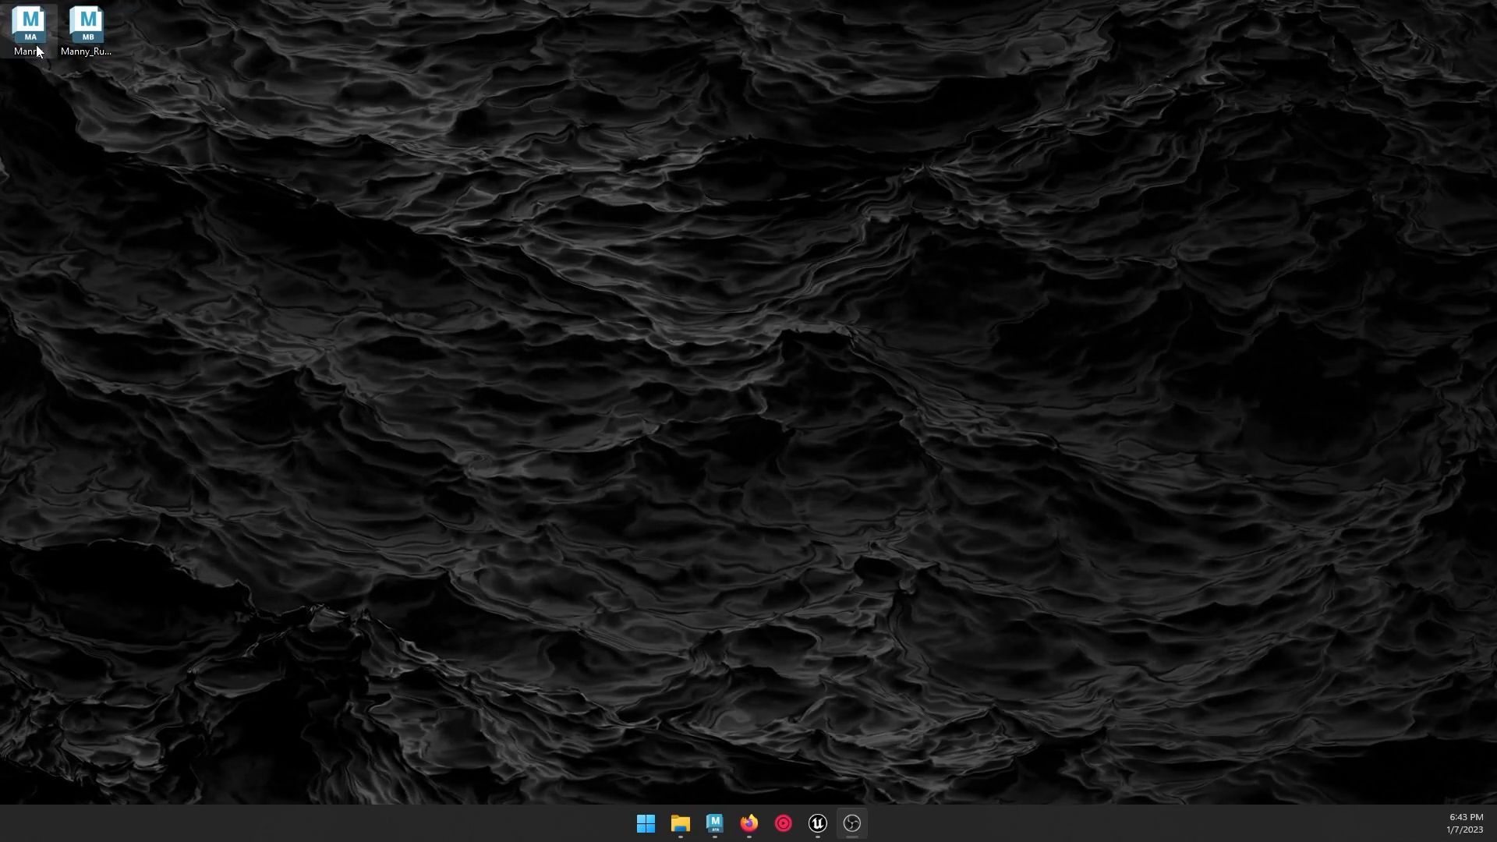
Step: Switch to the Manny.ma scene in Maya and select the root joint with its whole hierarchy
mouse_move(715, 823)
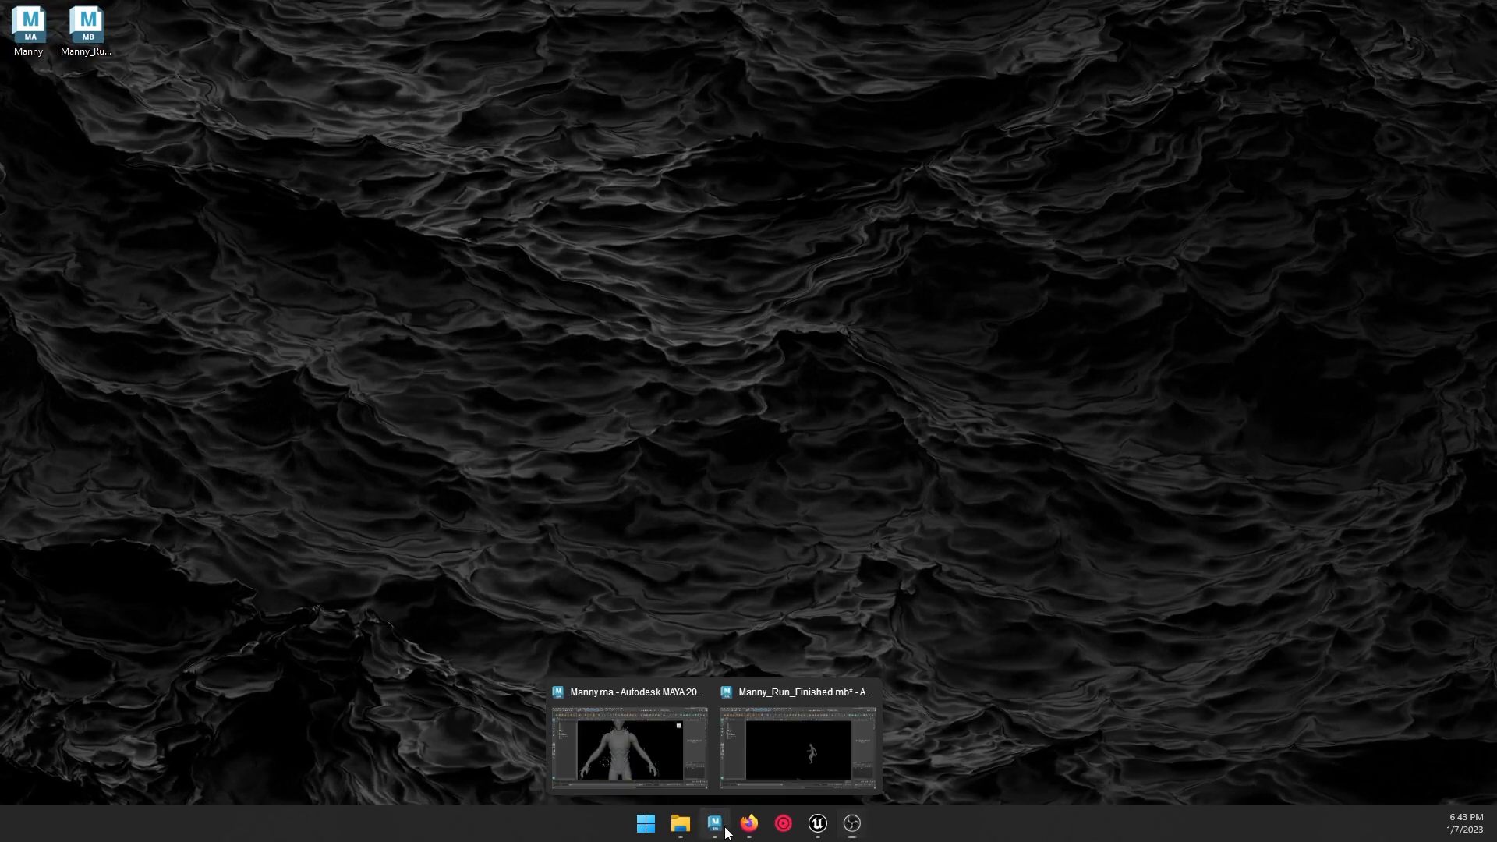
left_click(616, 741)
scroll(915, 357, "down", 4)
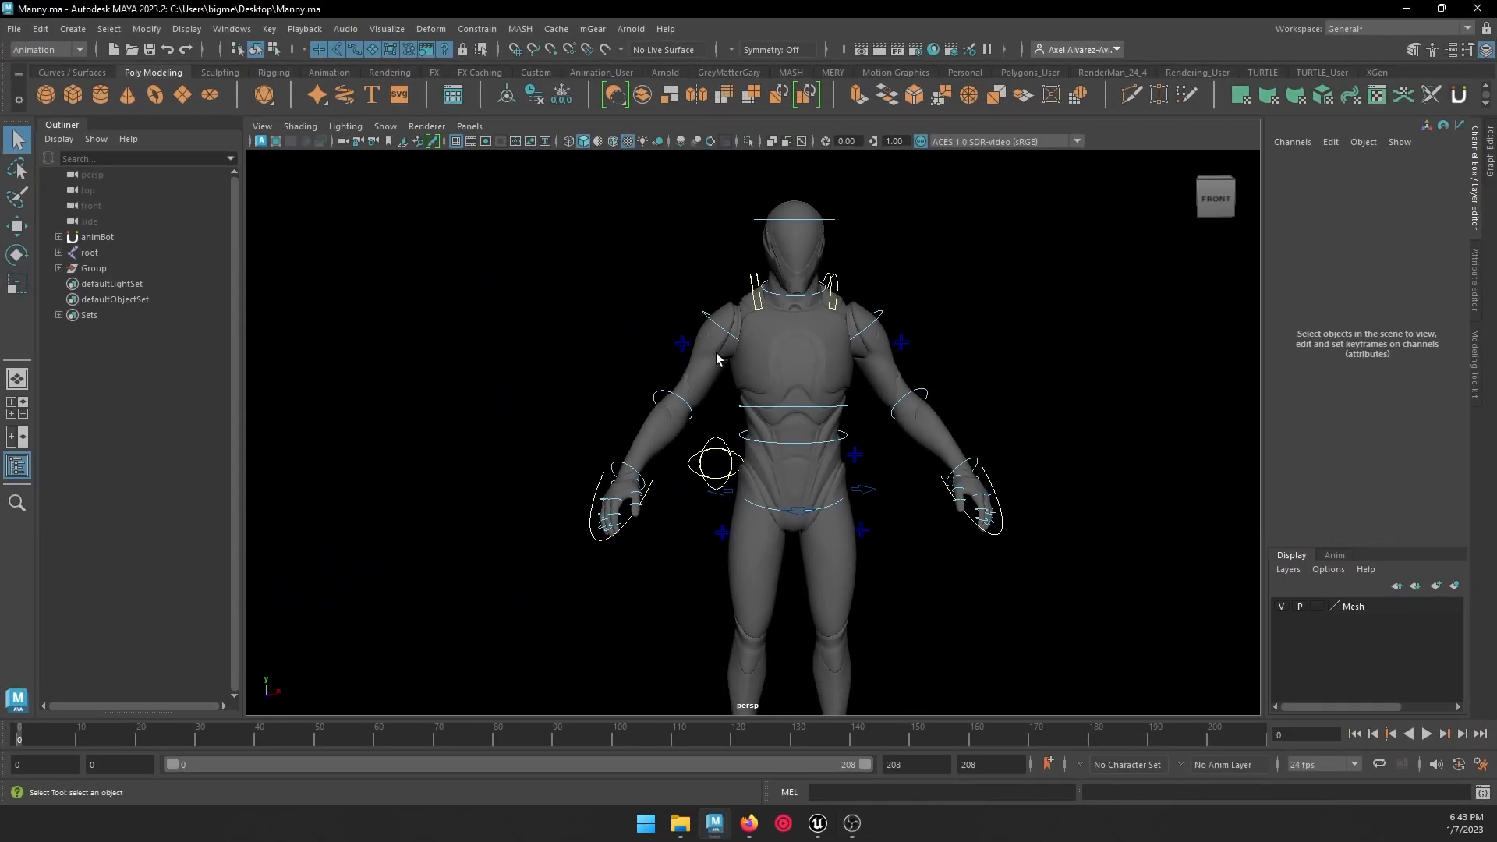
left_click(95, 255)
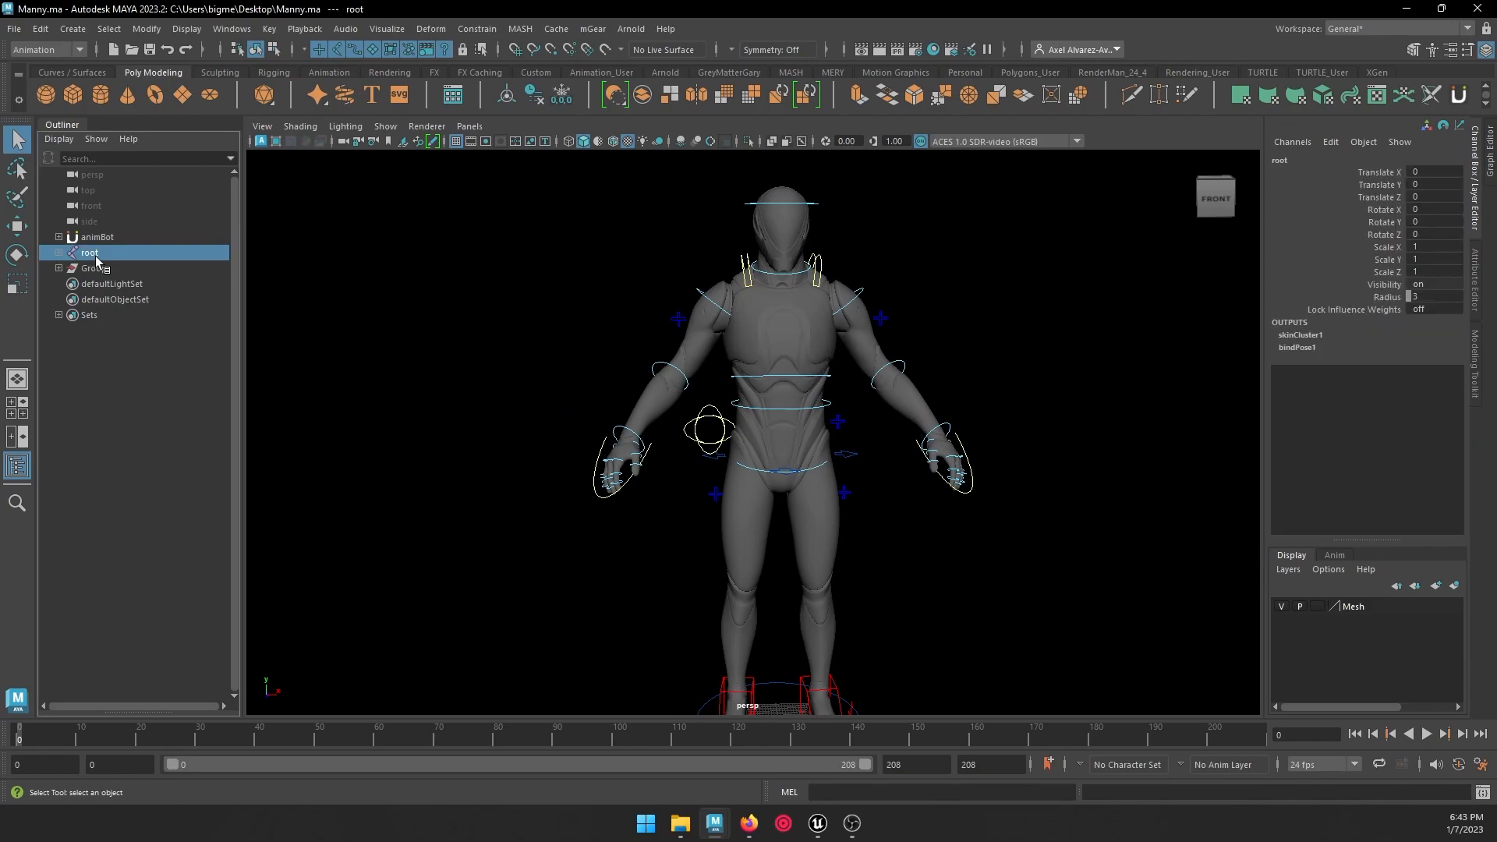
left_click(60, 253)
left_click(59, 252)
left_click(110, 28)
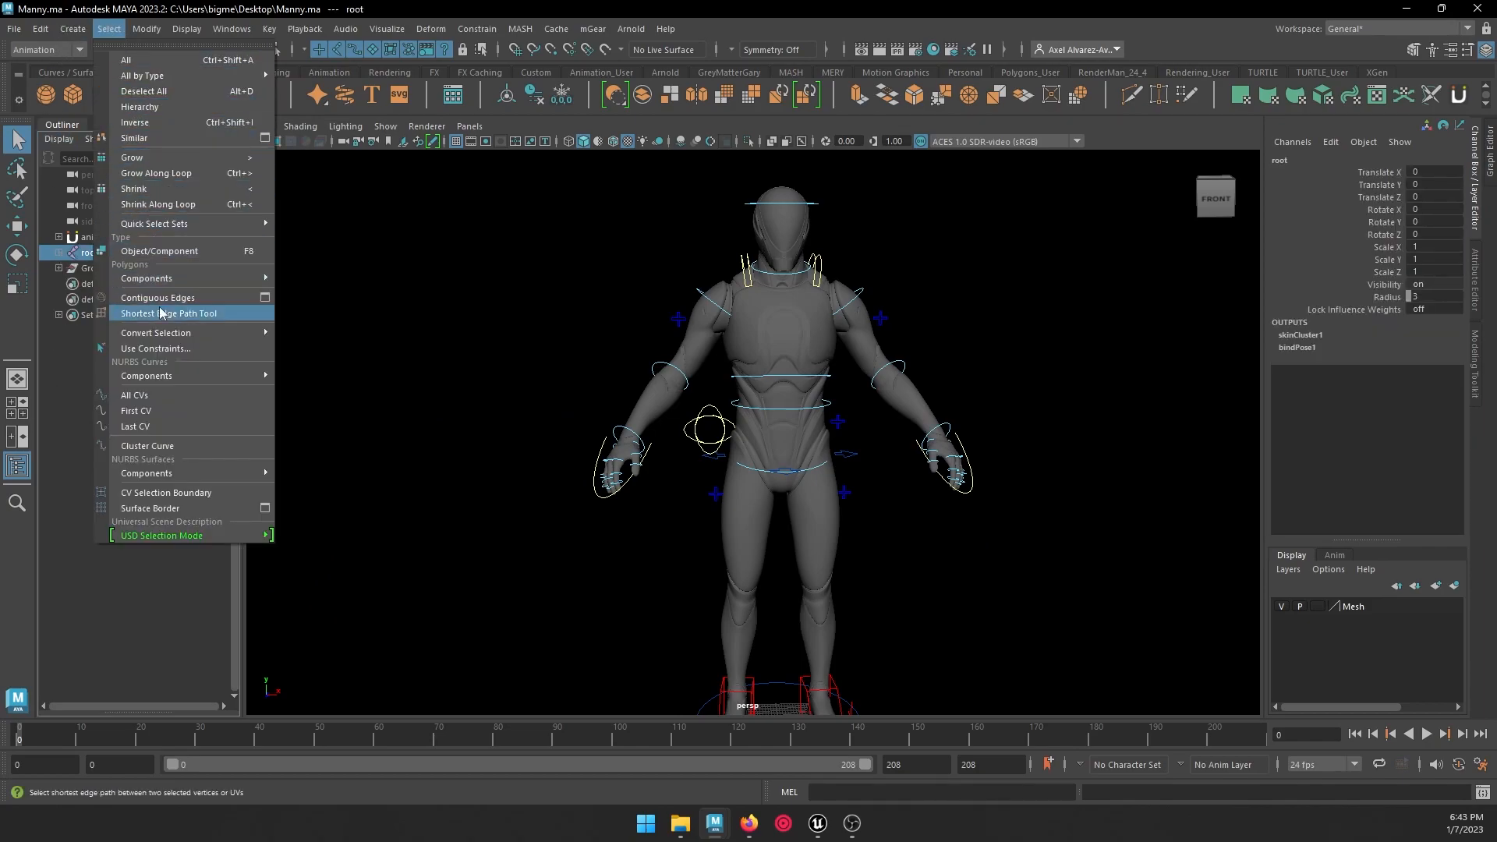
left_click(145, 107)
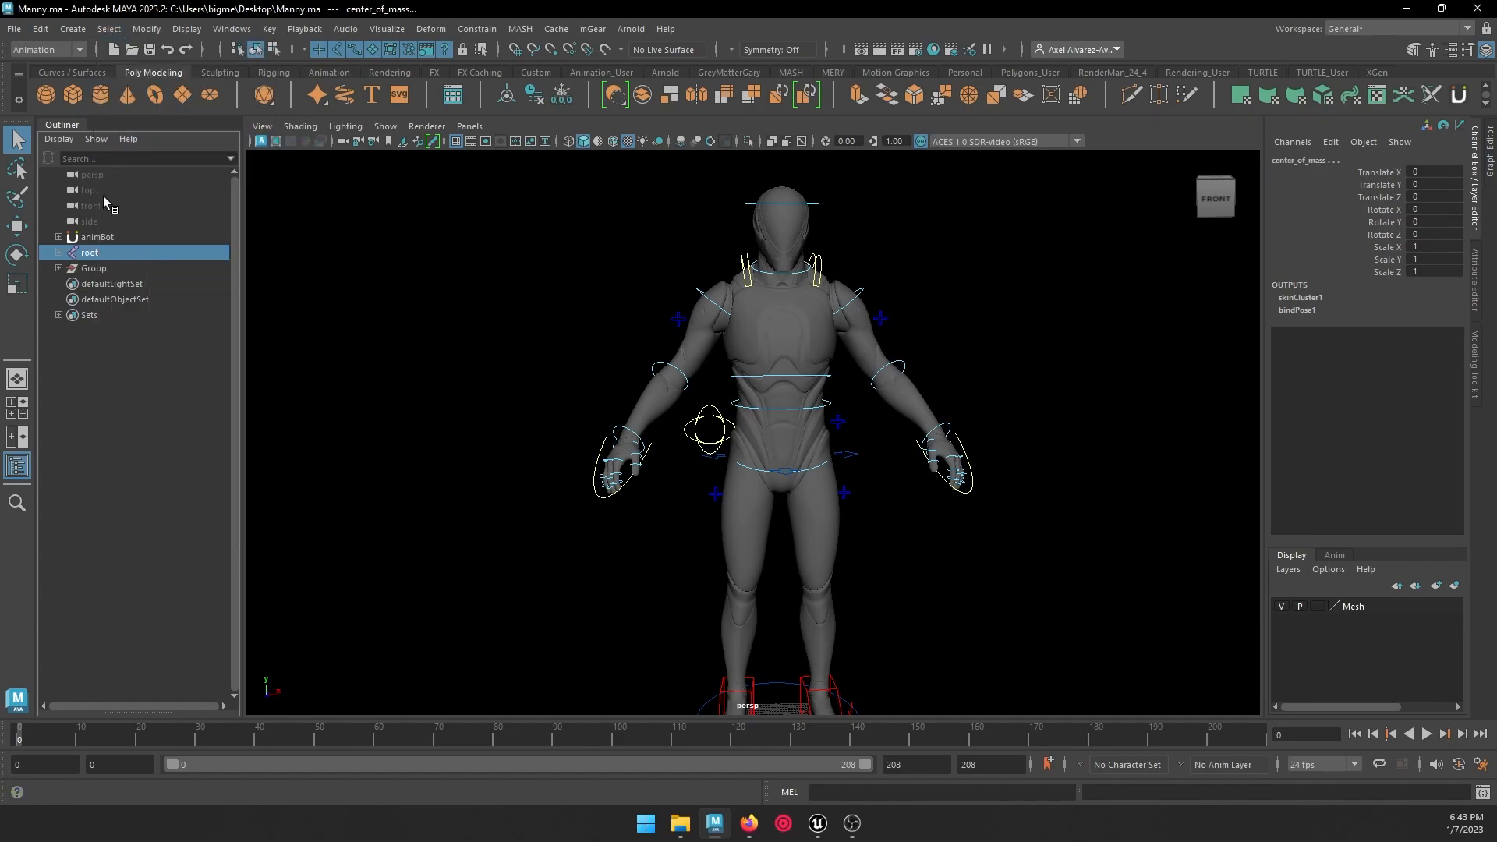
Step: Add the Group node to the root selection and extend the selection to both complete hierarchies
left_click(60, 253)
left_click(58, 345)
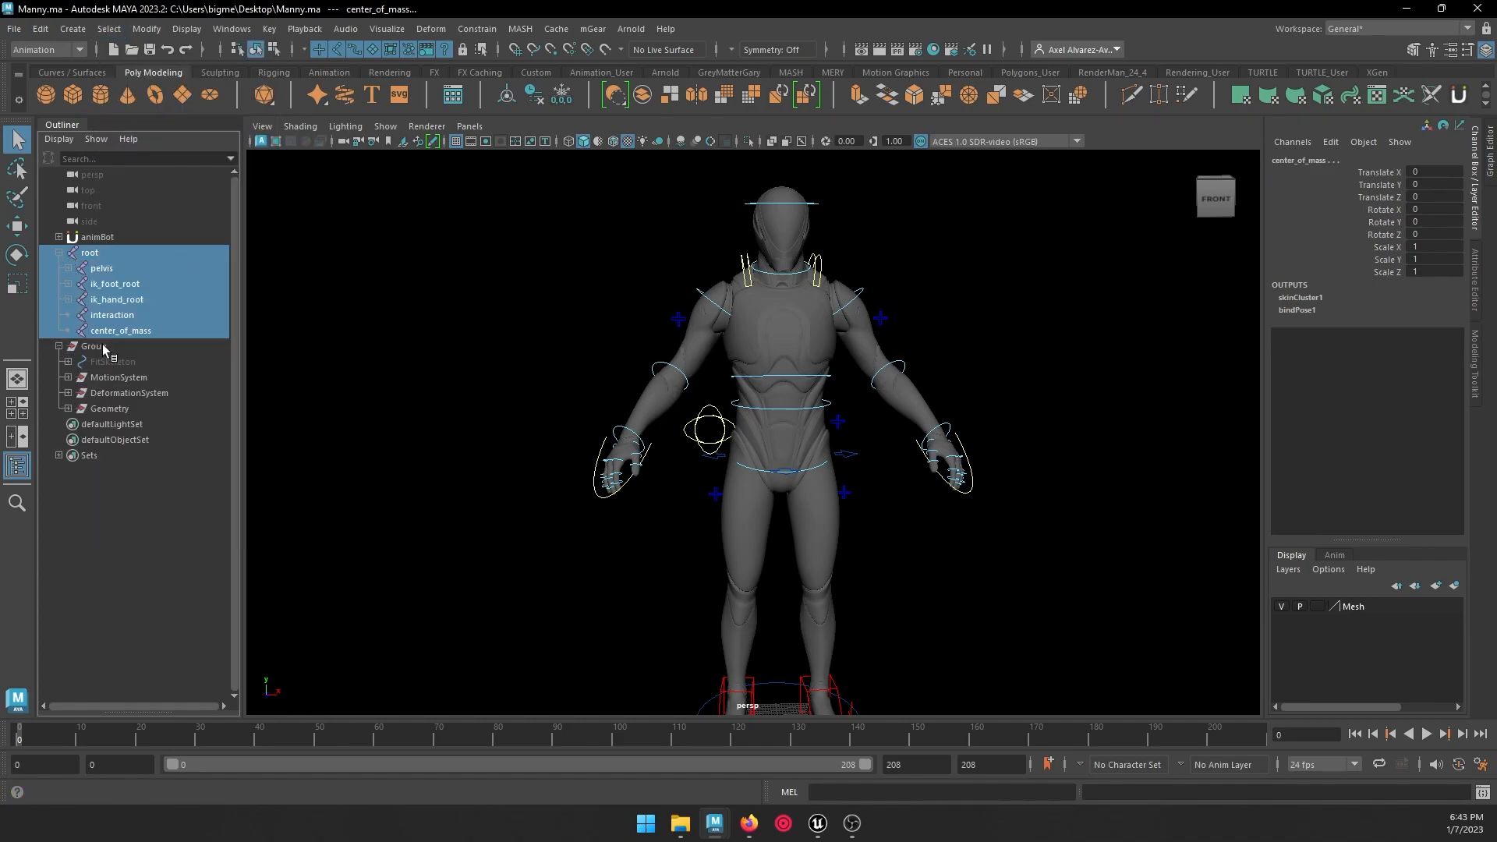
left_click(101, 345, "ctrl")
left_click(109, 28)
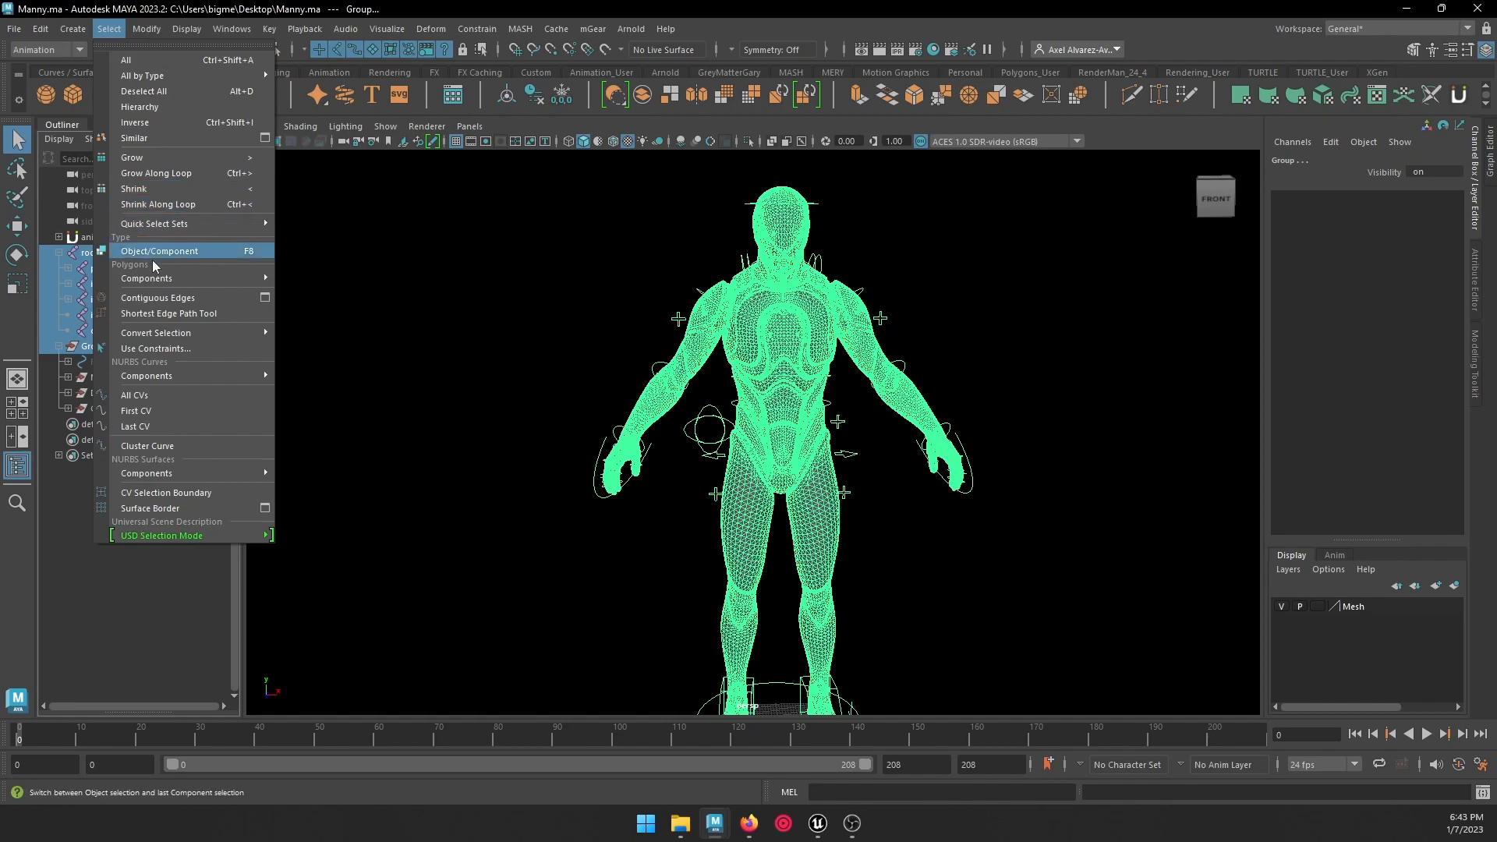
left_click(143, 107)
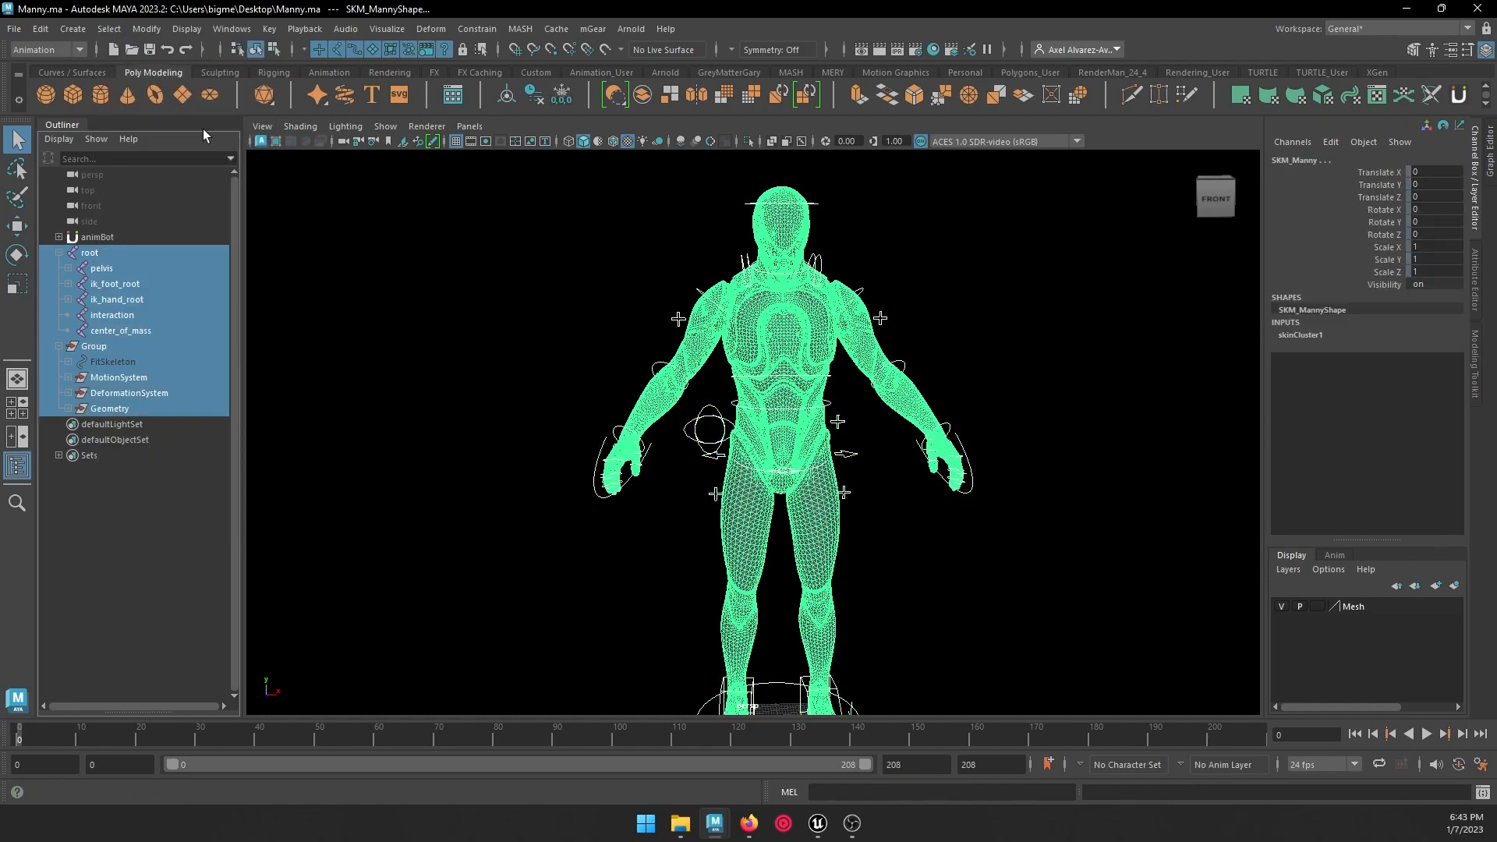
Step: Set up an animation clip named Manny_TPose in the Game Exporter with end frame 1
left_click(16, 29)
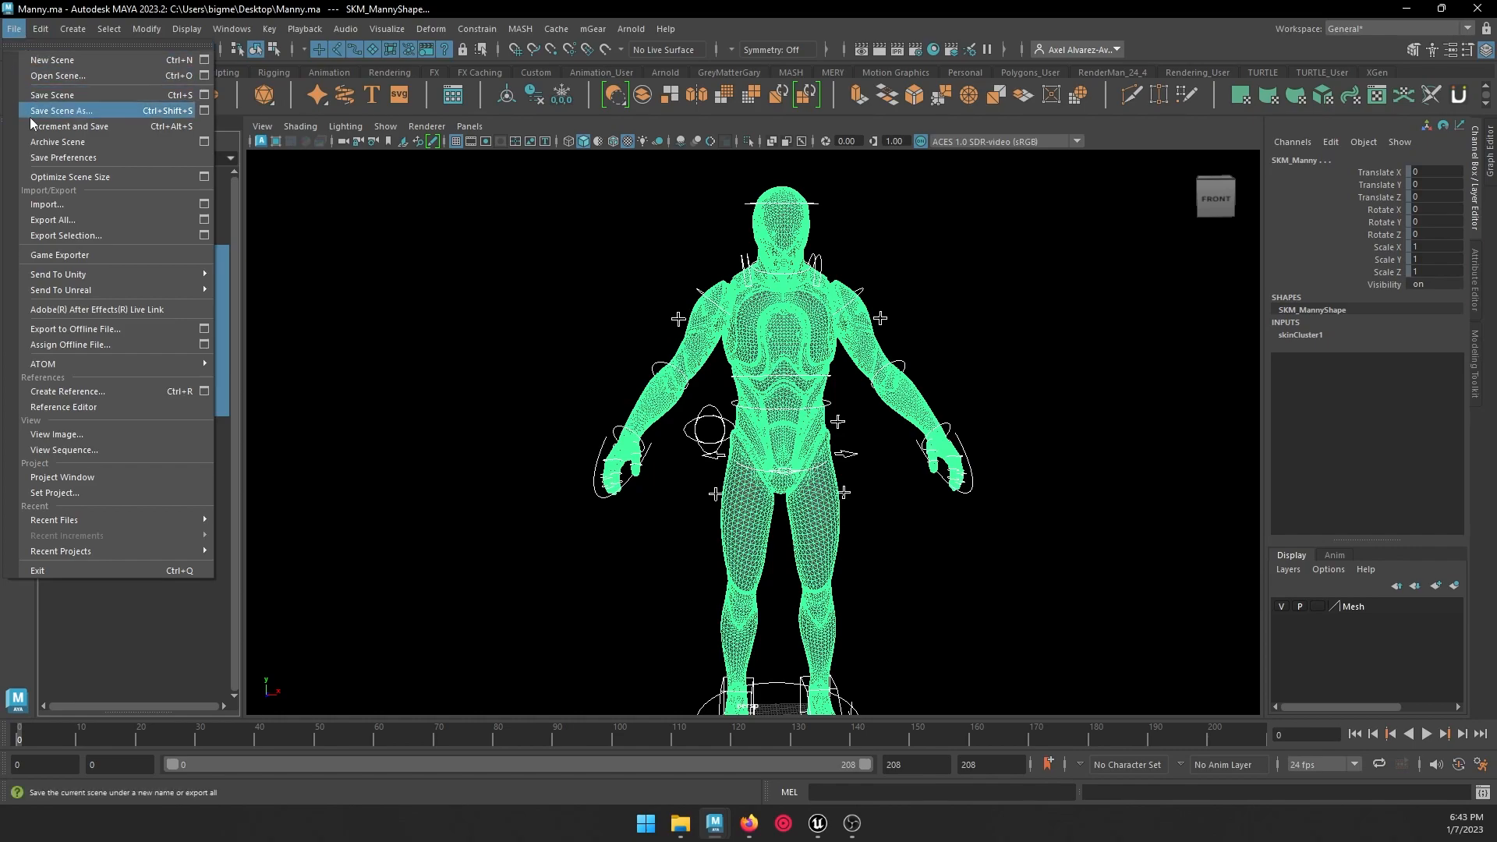
left_click(152, 251)
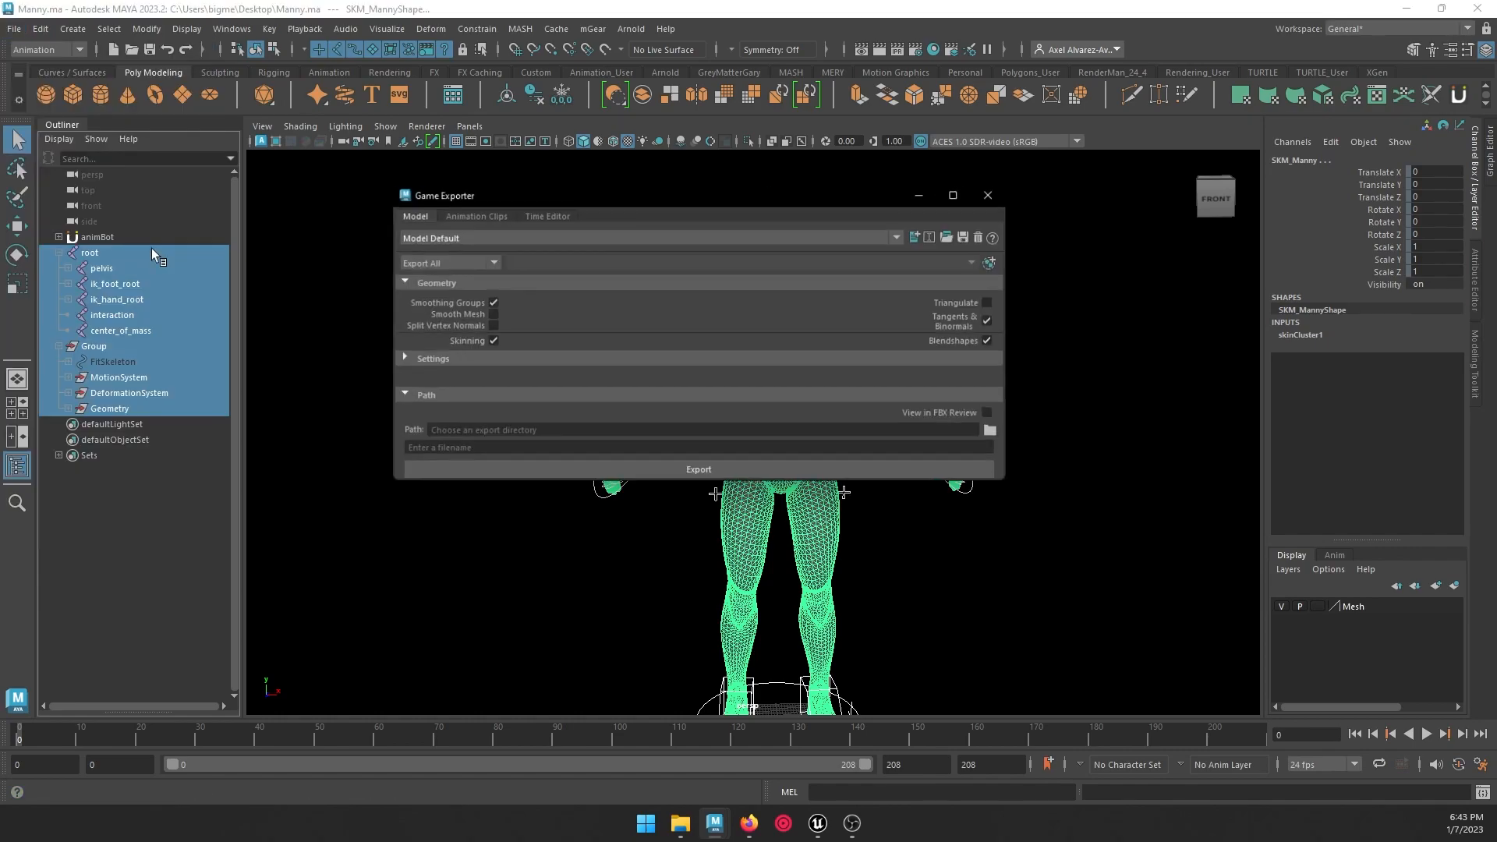
left_click(475, 214)
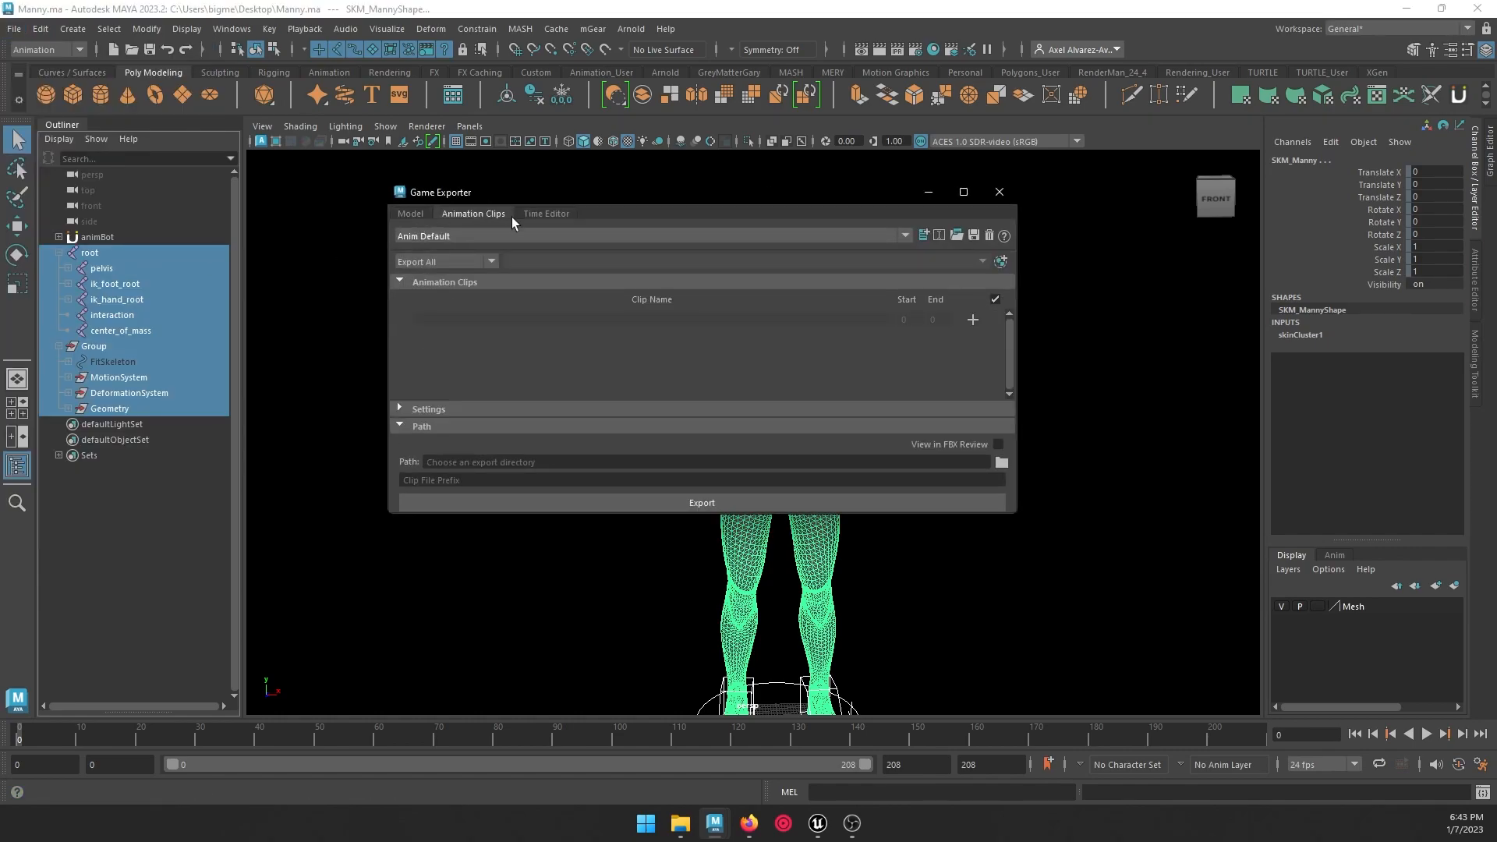
left_click(972, 319)
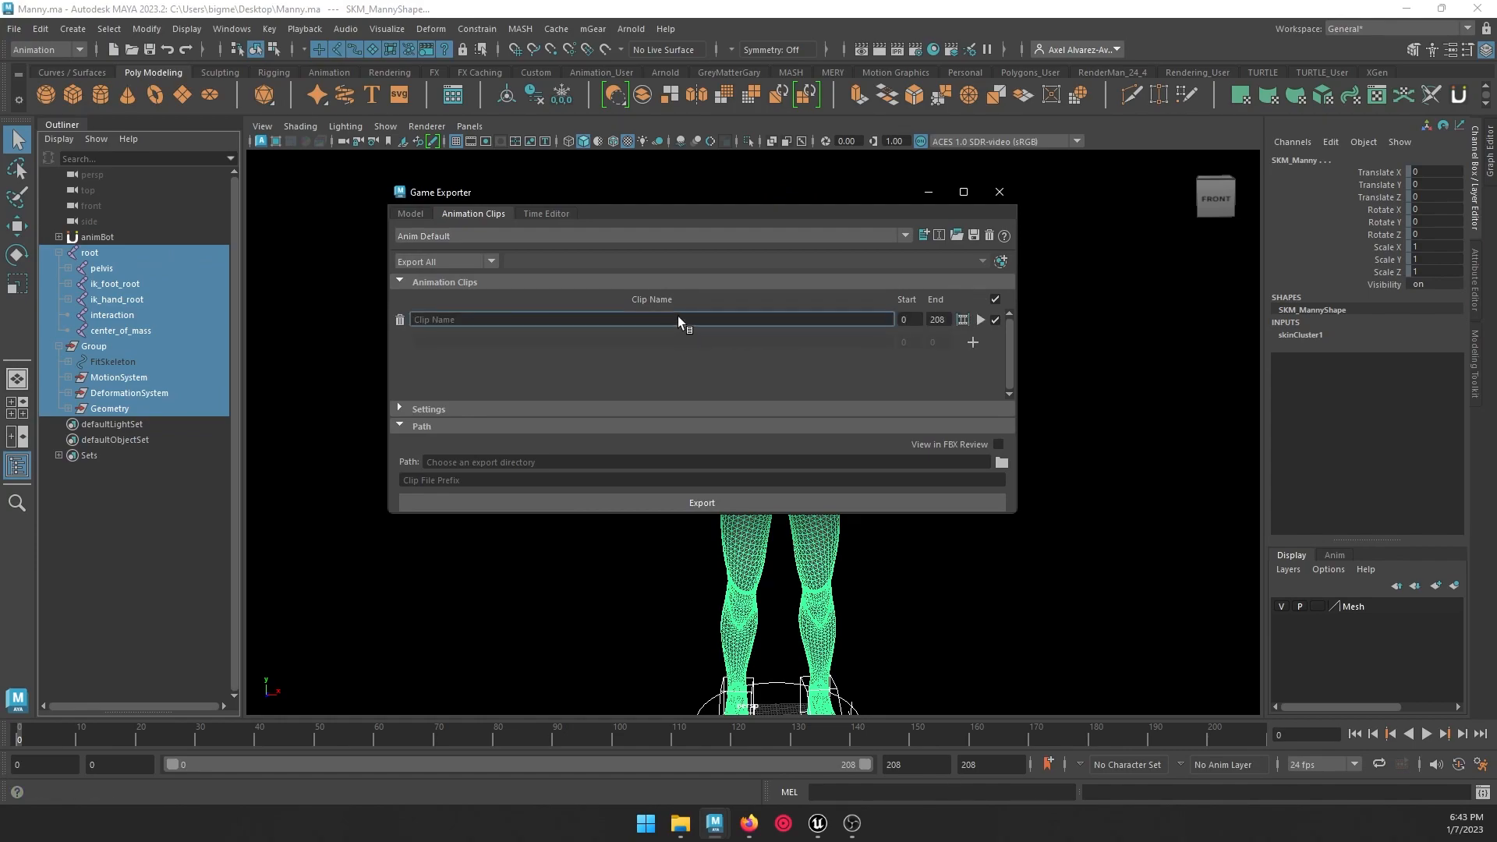
type("Manny_TPose")
left_click(945, 318)
type("1")
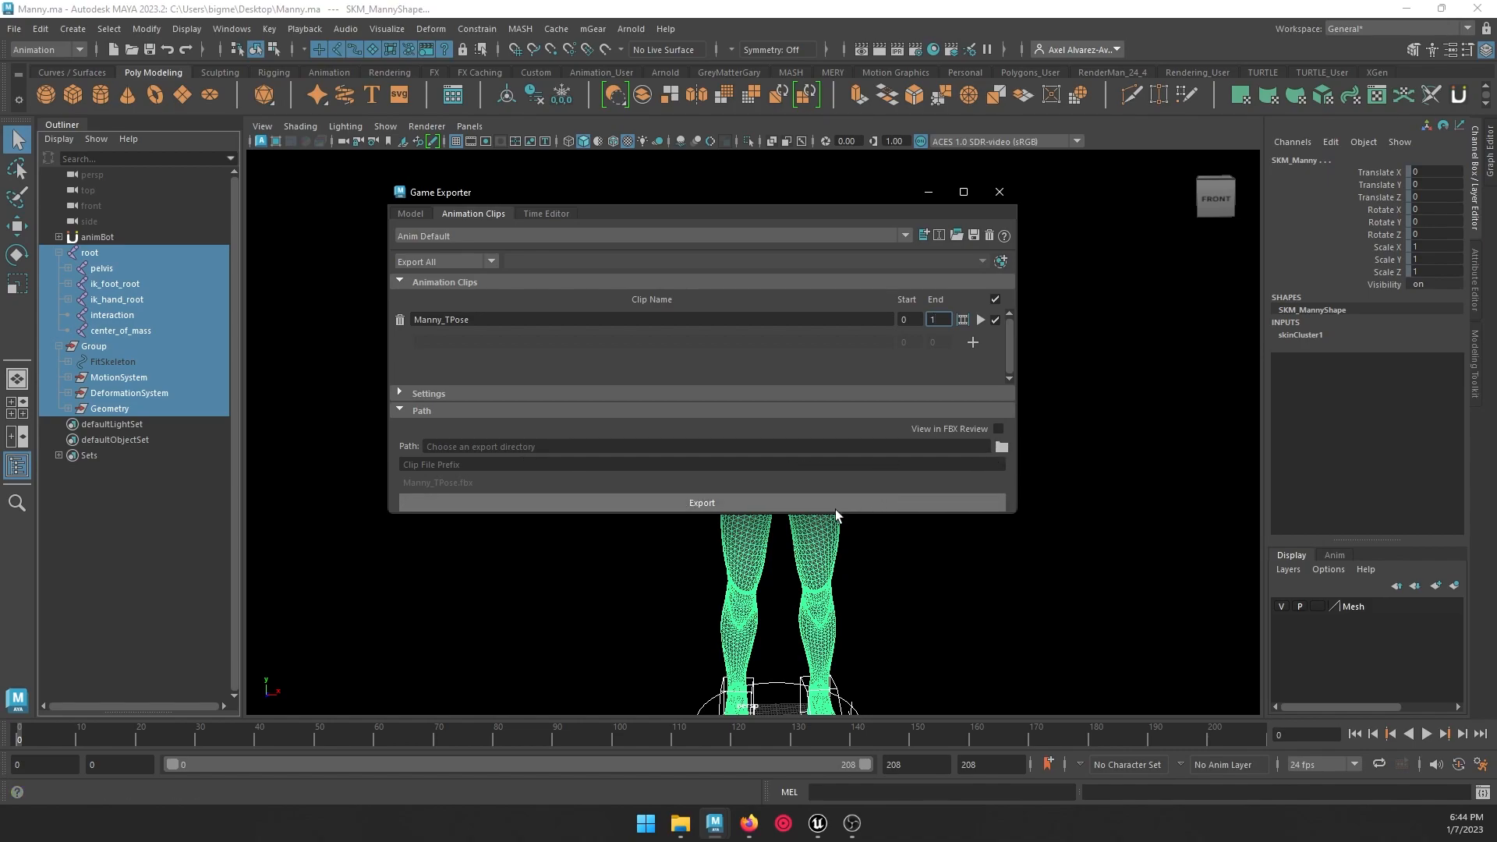
Step: Close the Game Exporter and the Manny.ma scene without saving the changes
left_click(998, 192)
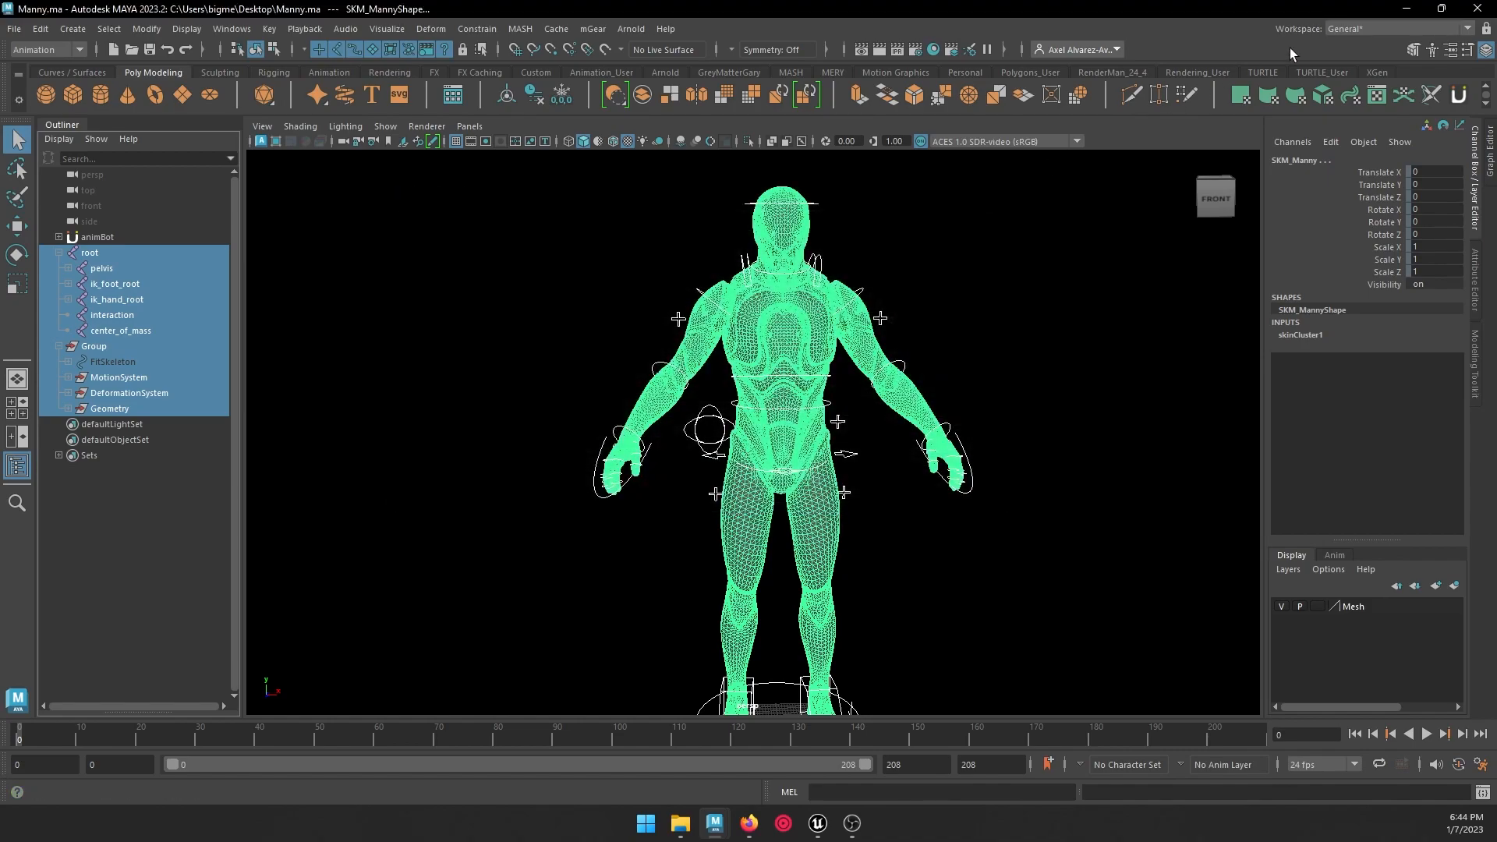
left_click(1479, 9)
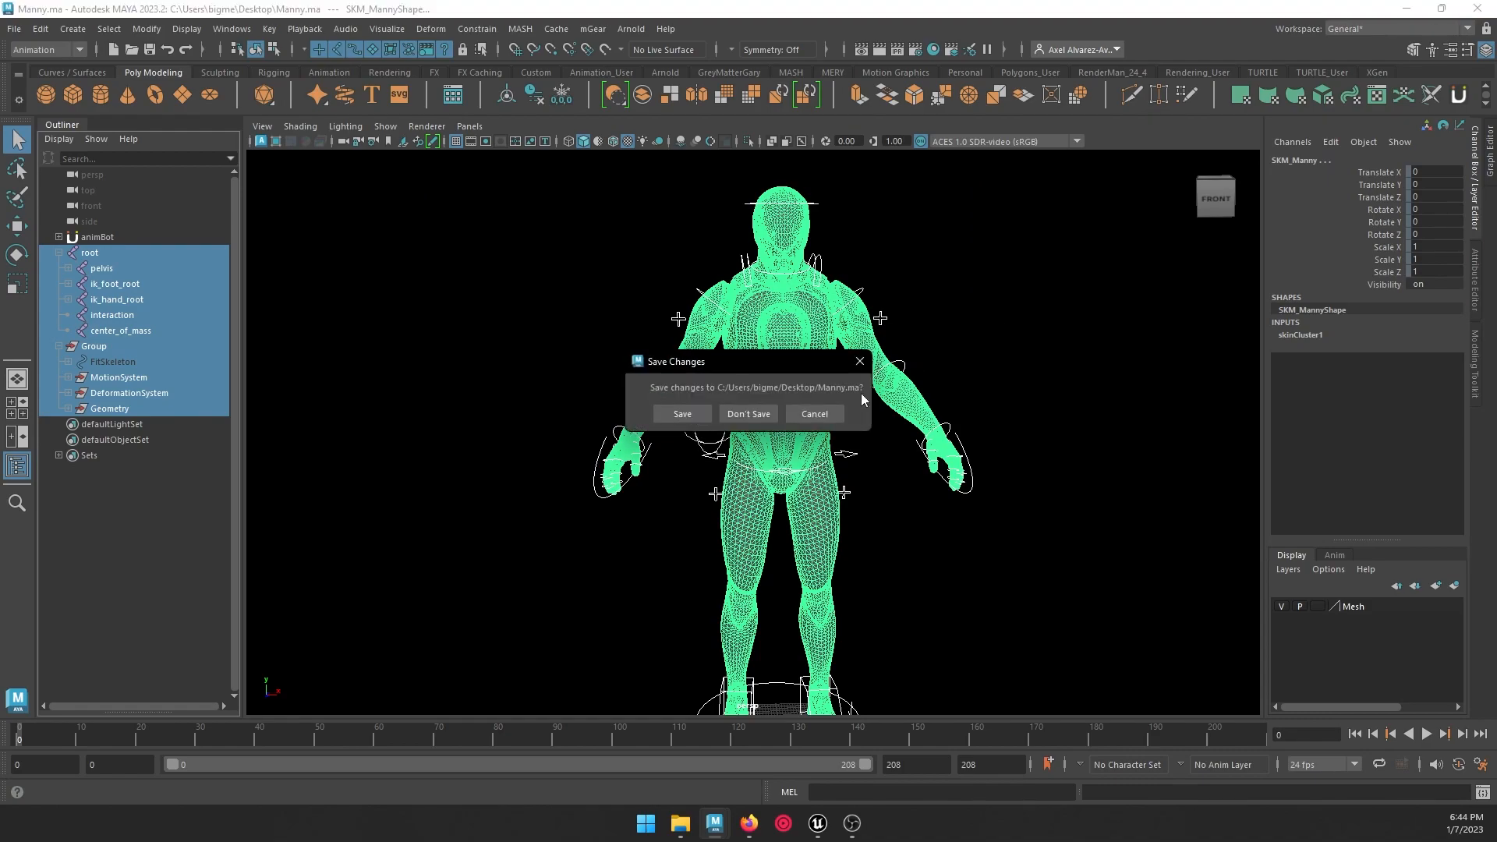
left_click(749, 413)
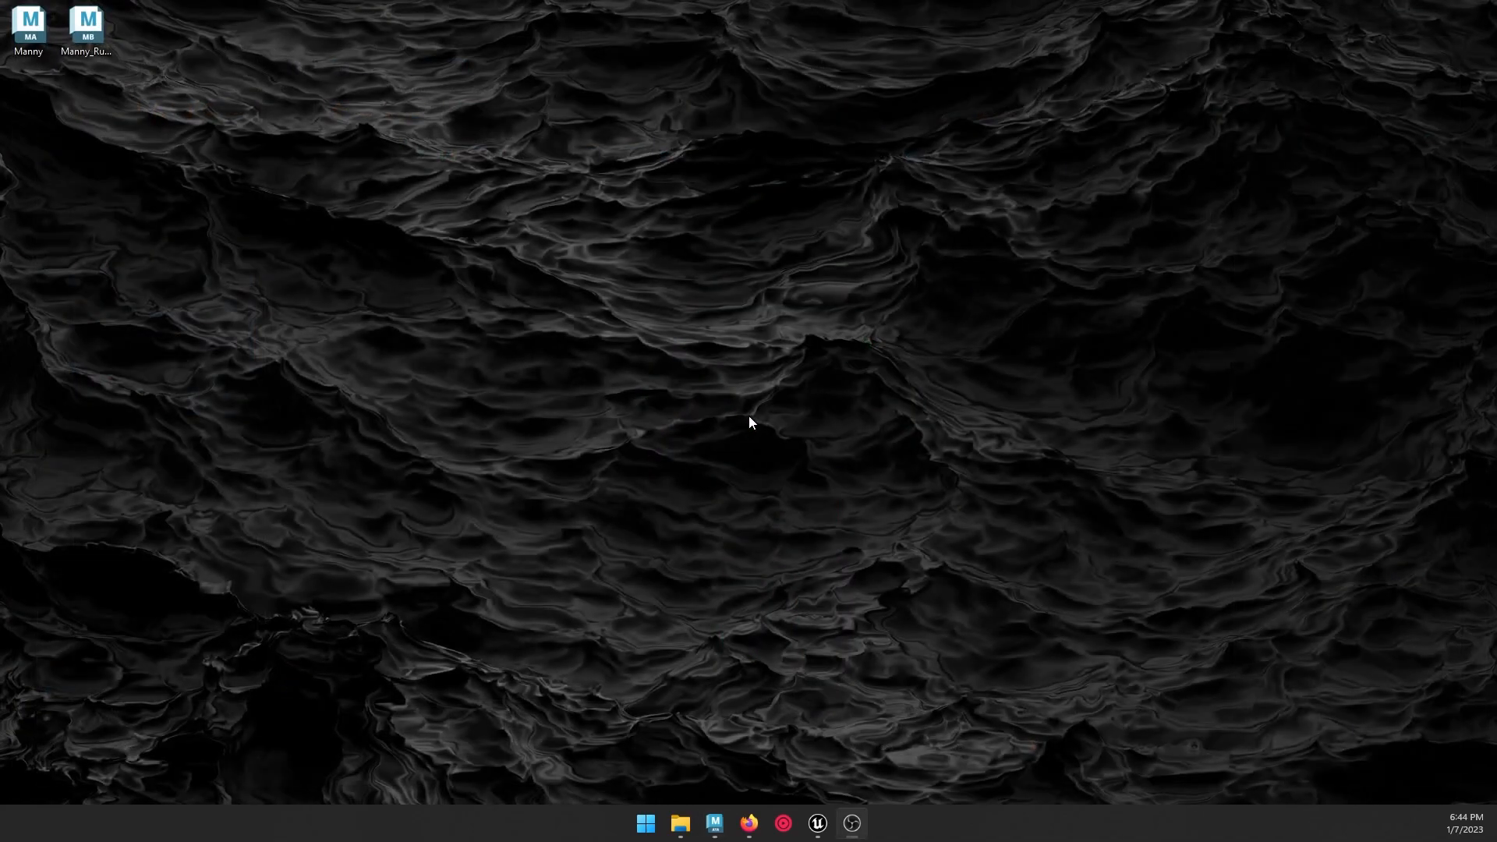
Step: Open the Manny_Run_Finished.mb scene from the desktop and select the root joint with its whole hierarchy
left_click(88, 35)
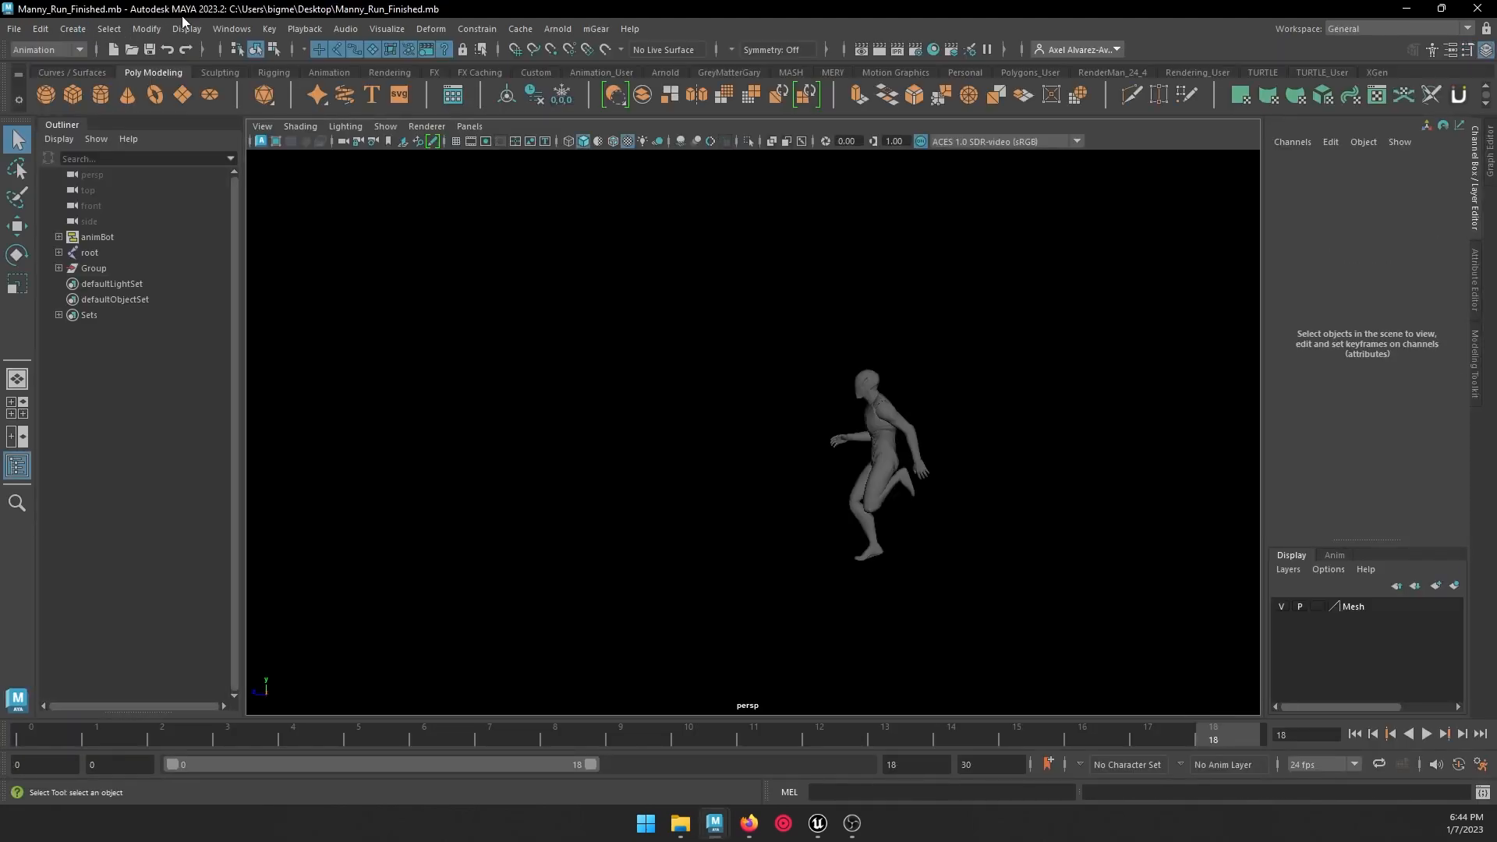
left_click(91, 253)
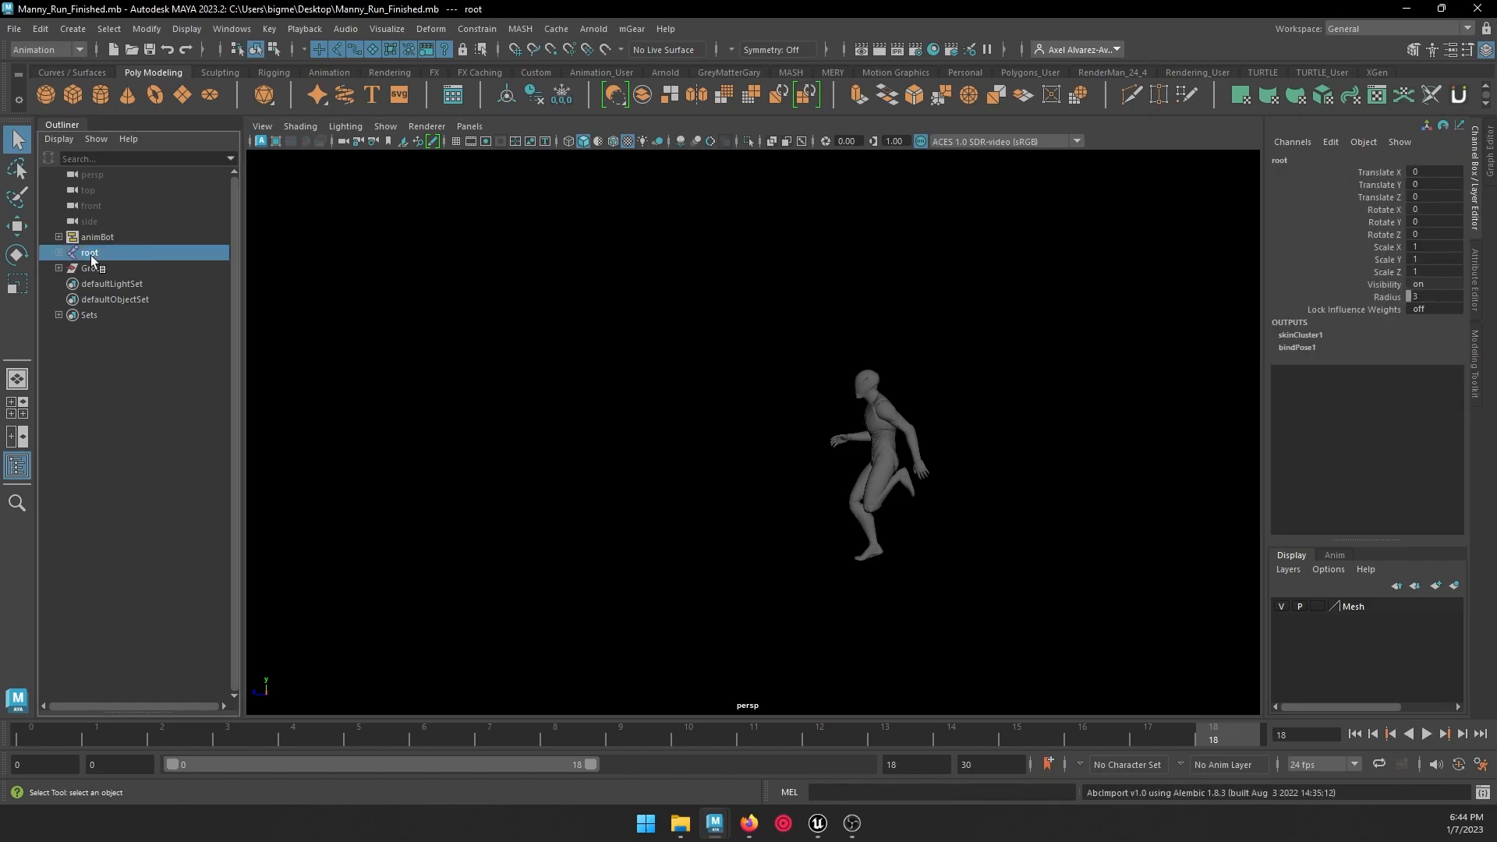
left_click(108, 30)
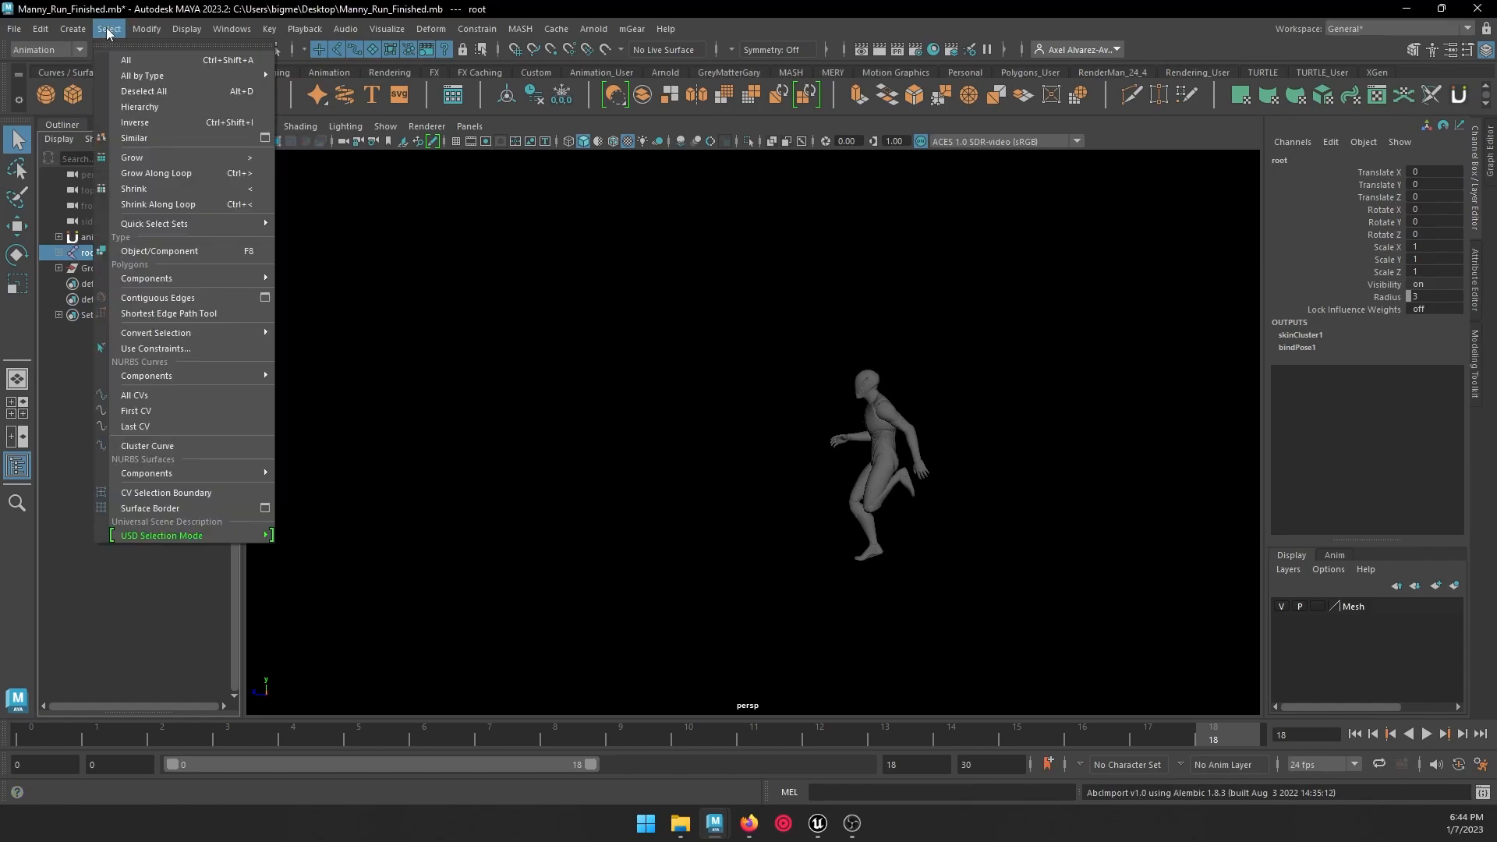
left_click(153, 110)
left_click(59, 253)
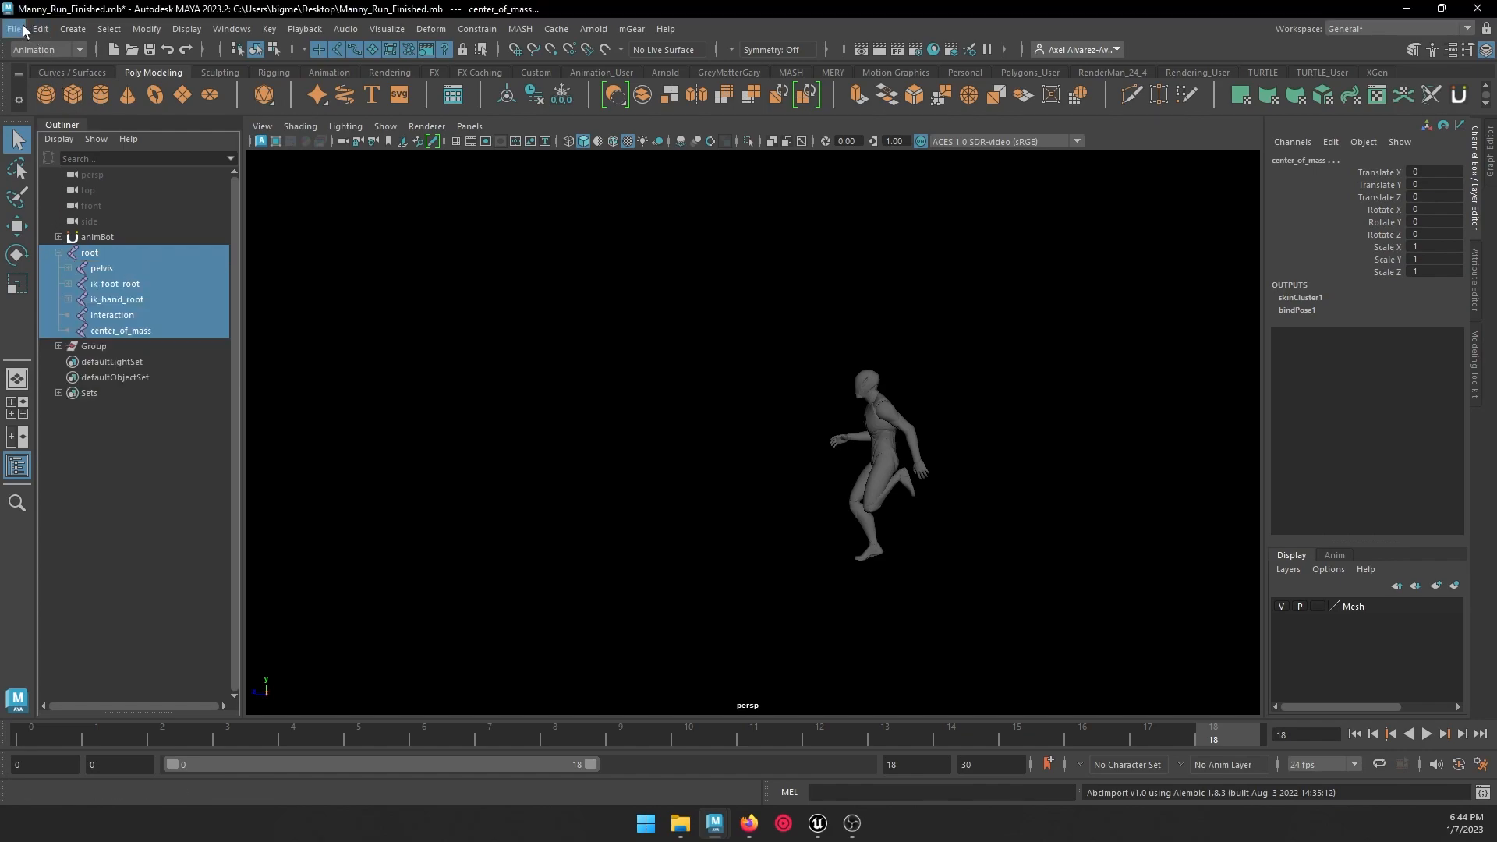
Step: Add an animation clip named Manny_Run in the Game Exporter
left_click(22, 25)
left_click(84, 254)
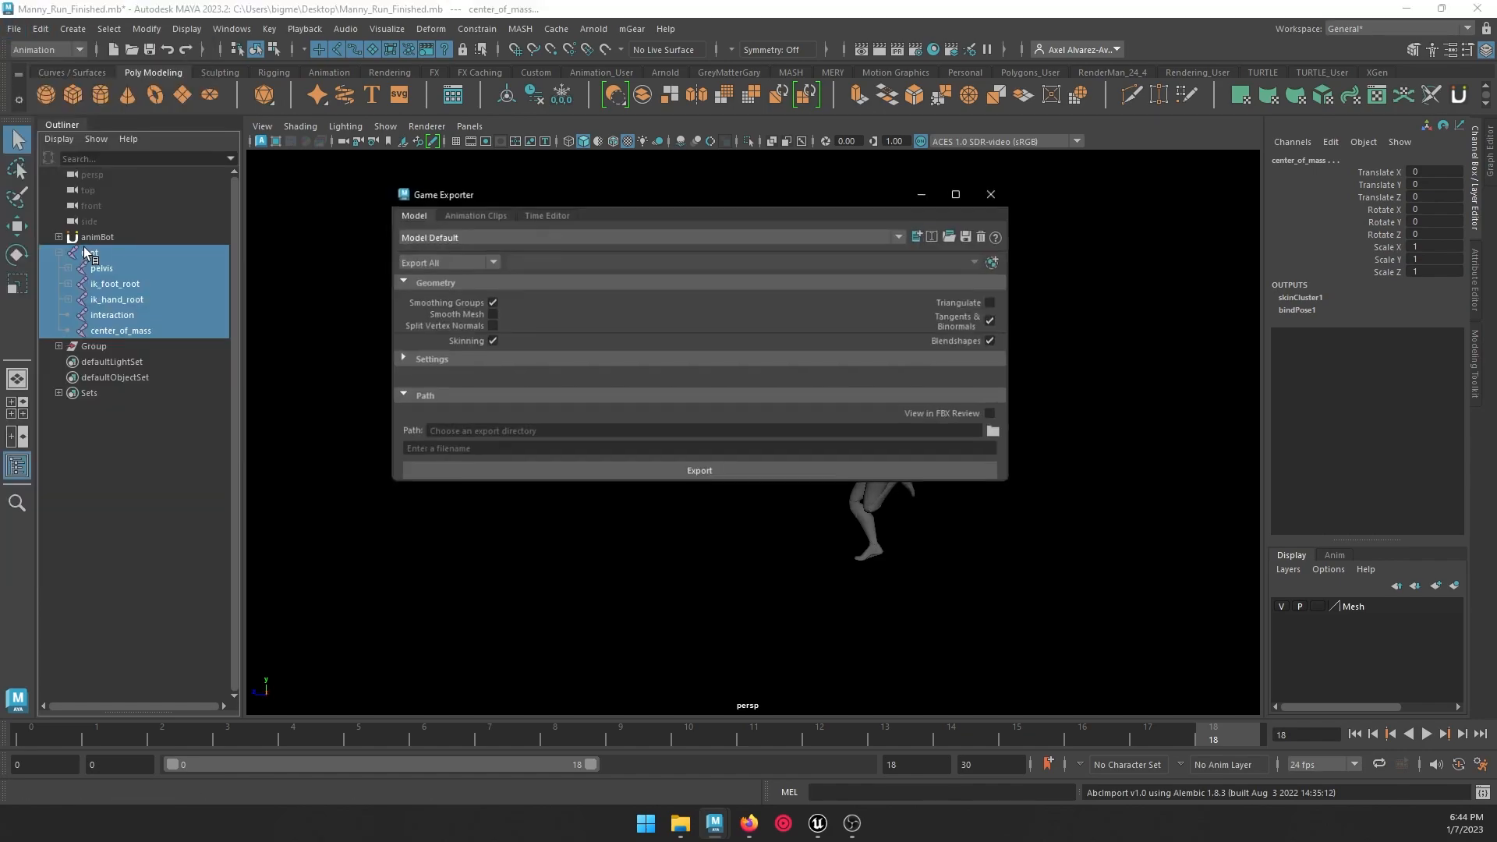
left_click(470, 213)
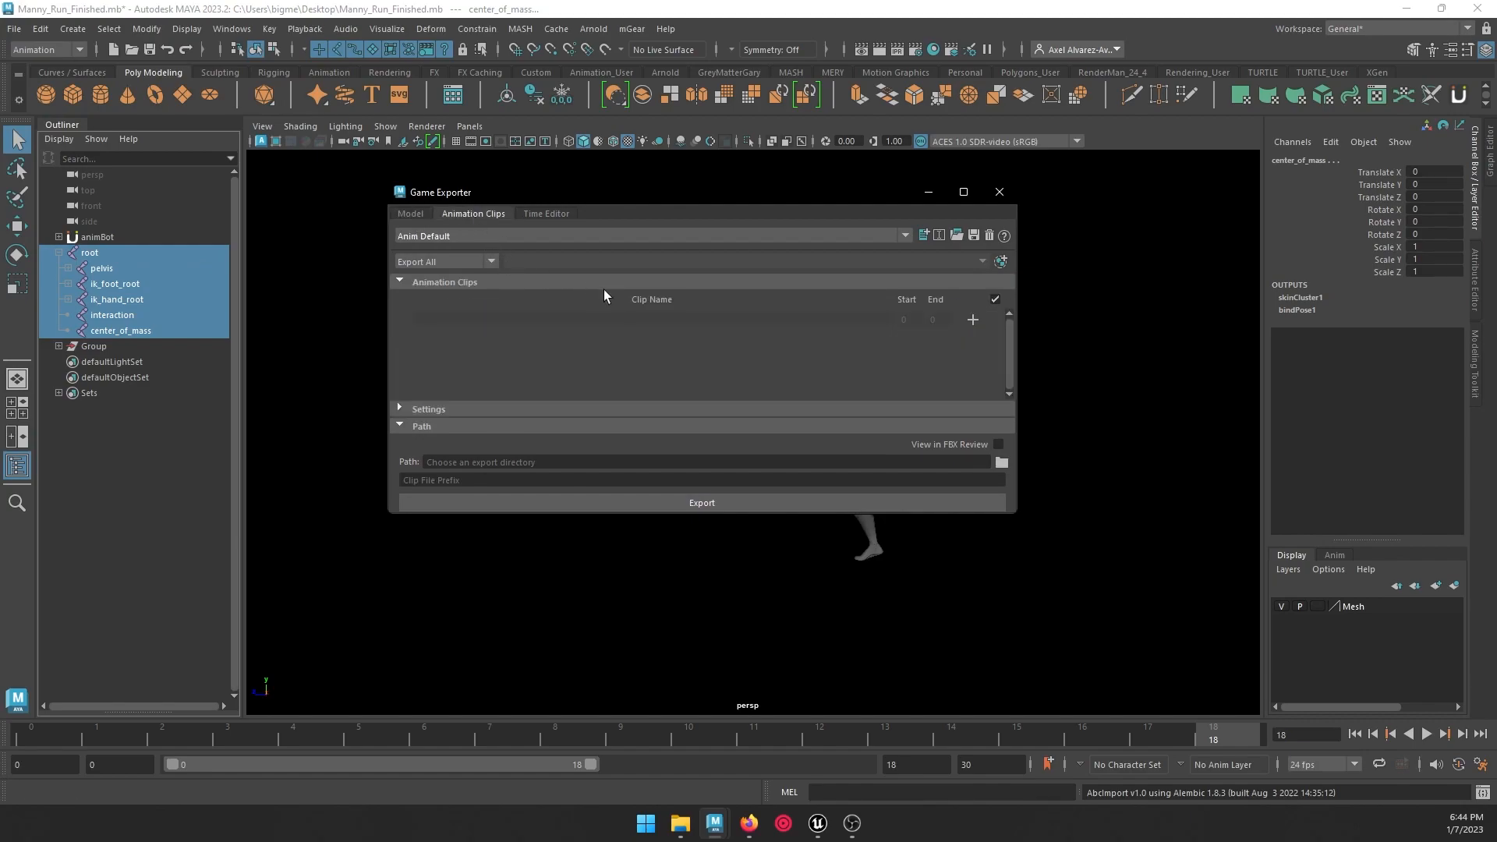
left_click(972, 319)
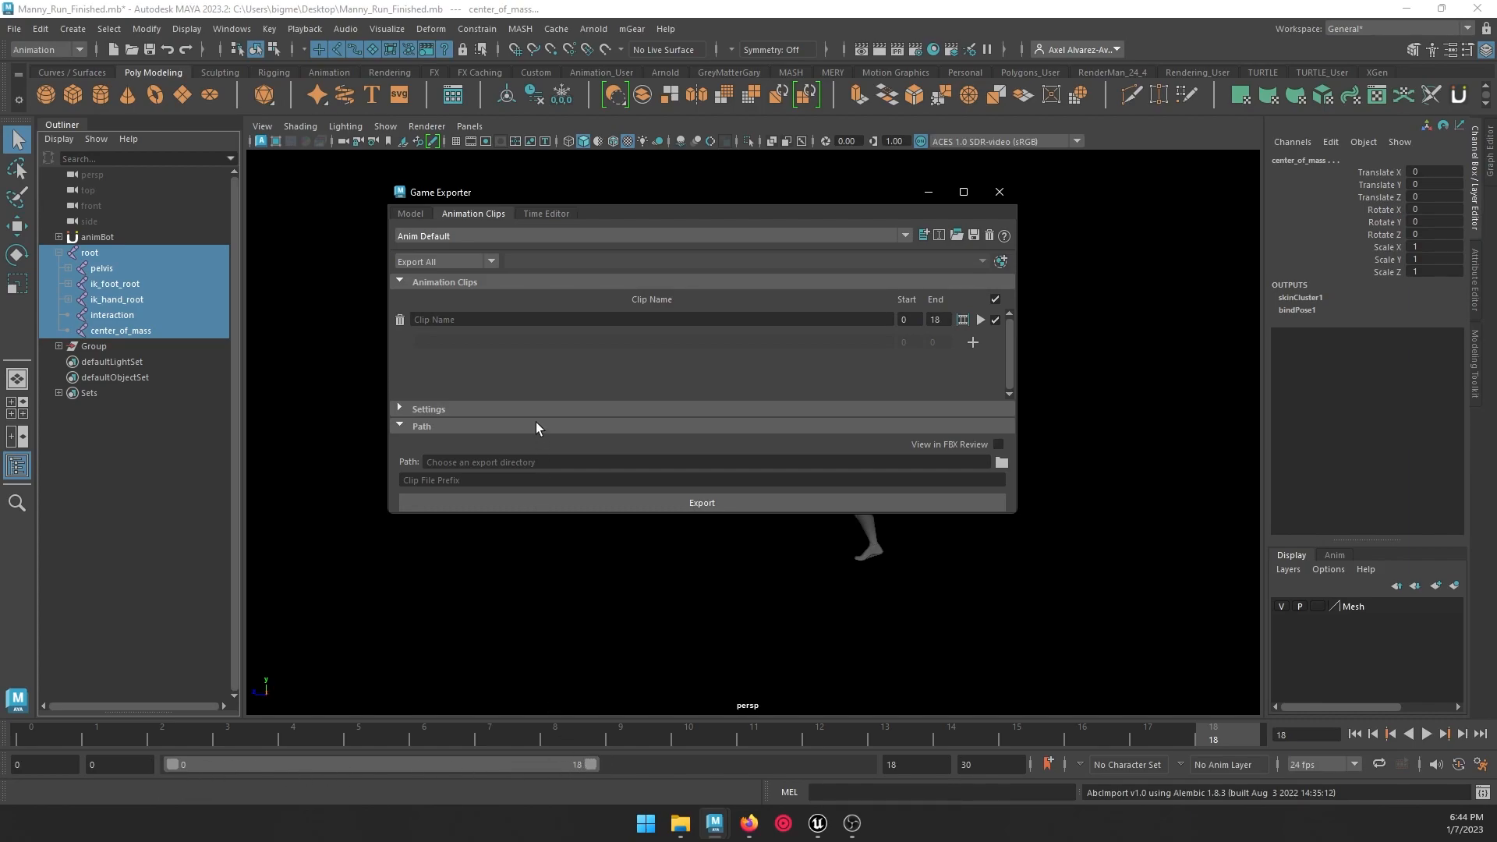
left_click(531, 320)
type("Manny_Run")
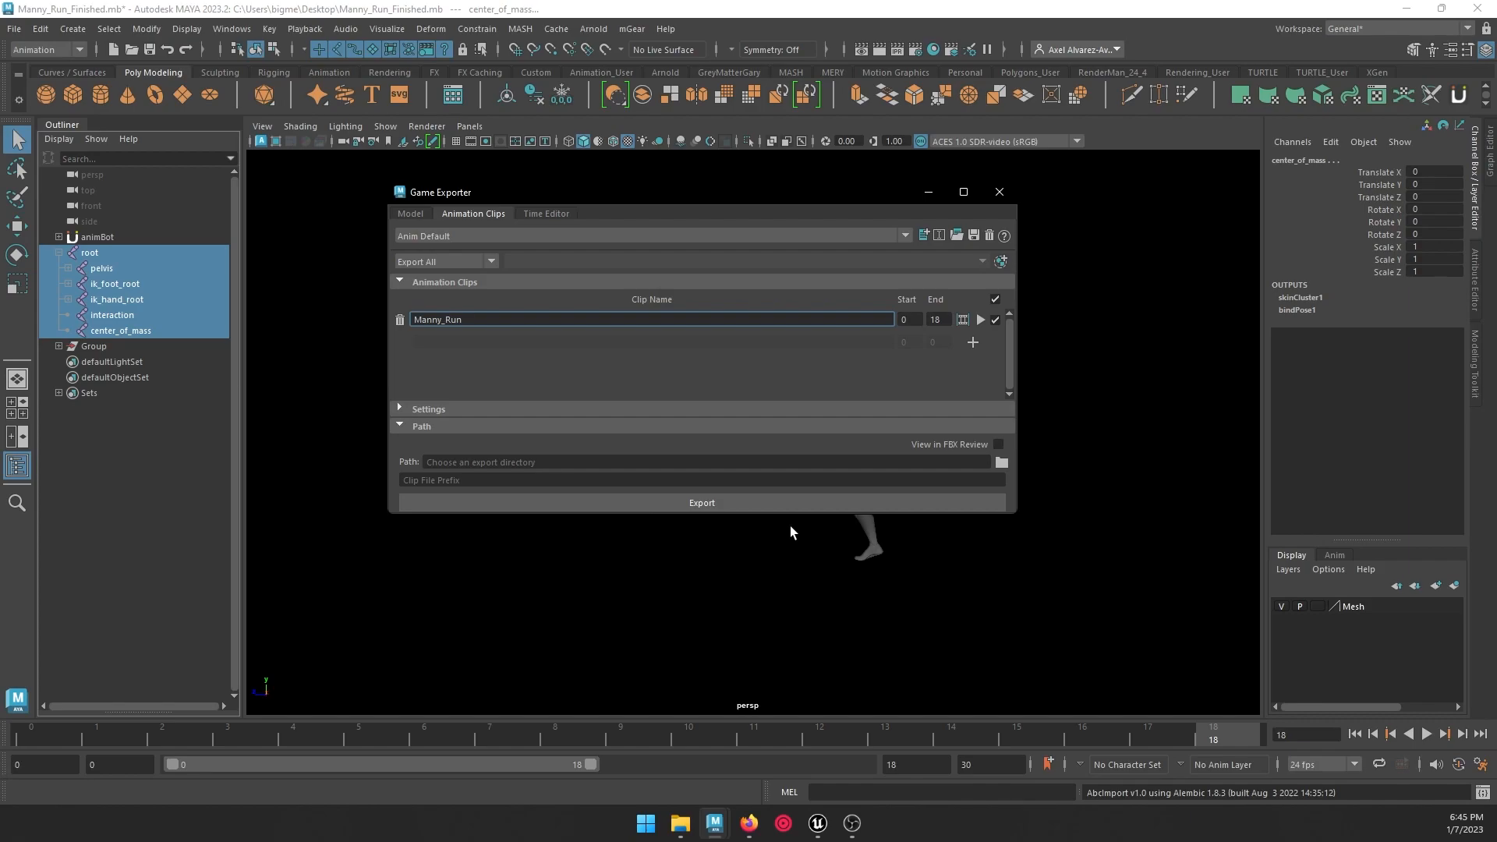
Step: Close the Game Exporter and the Manny_Run_Finished.mb scene without saving the changes
left_click(995, 198)
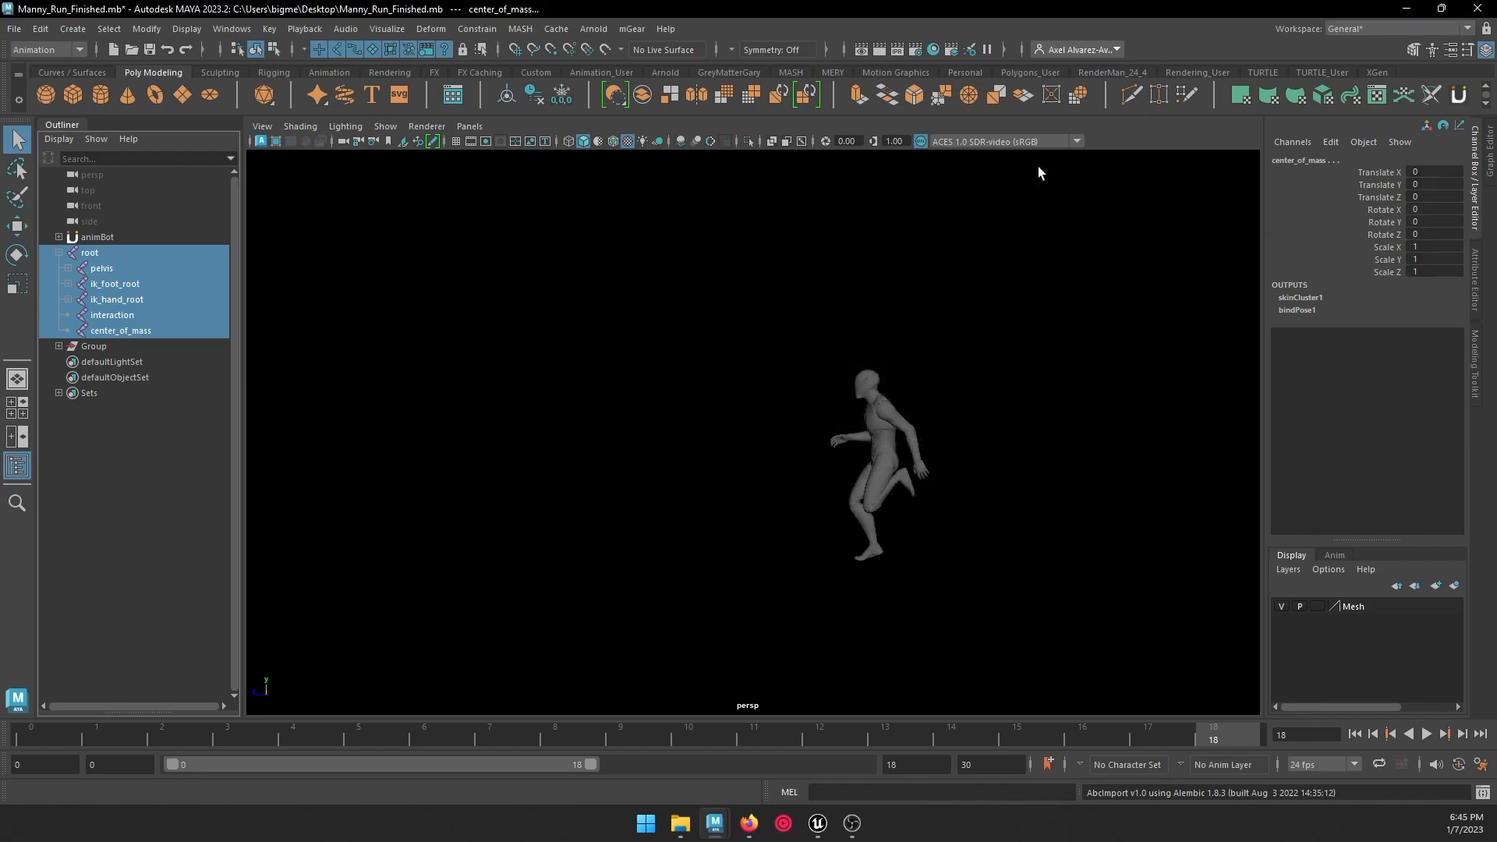
left_click(1466, 9)
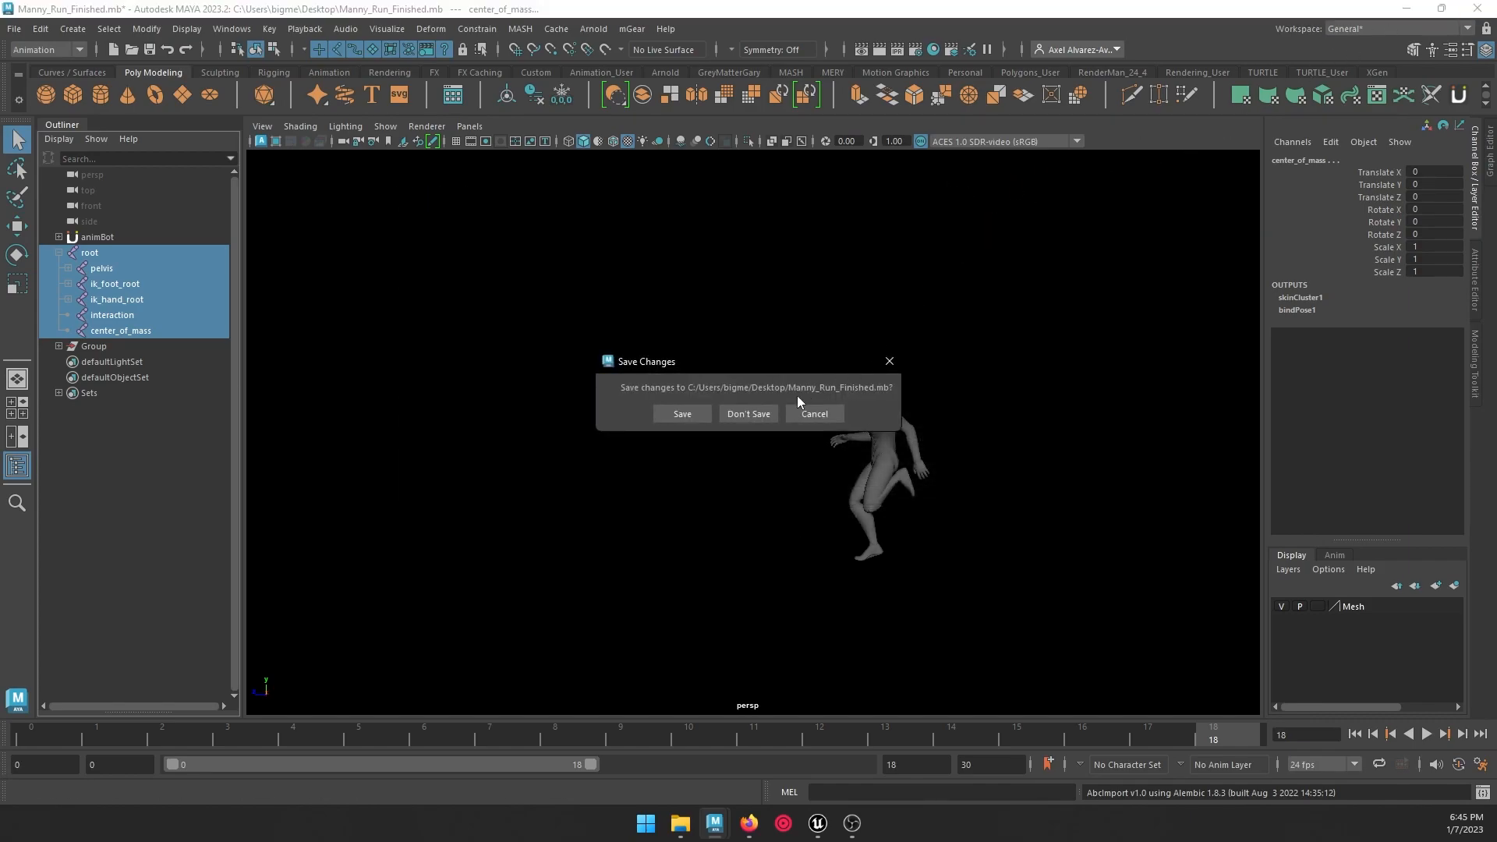
left_click(749, 414)
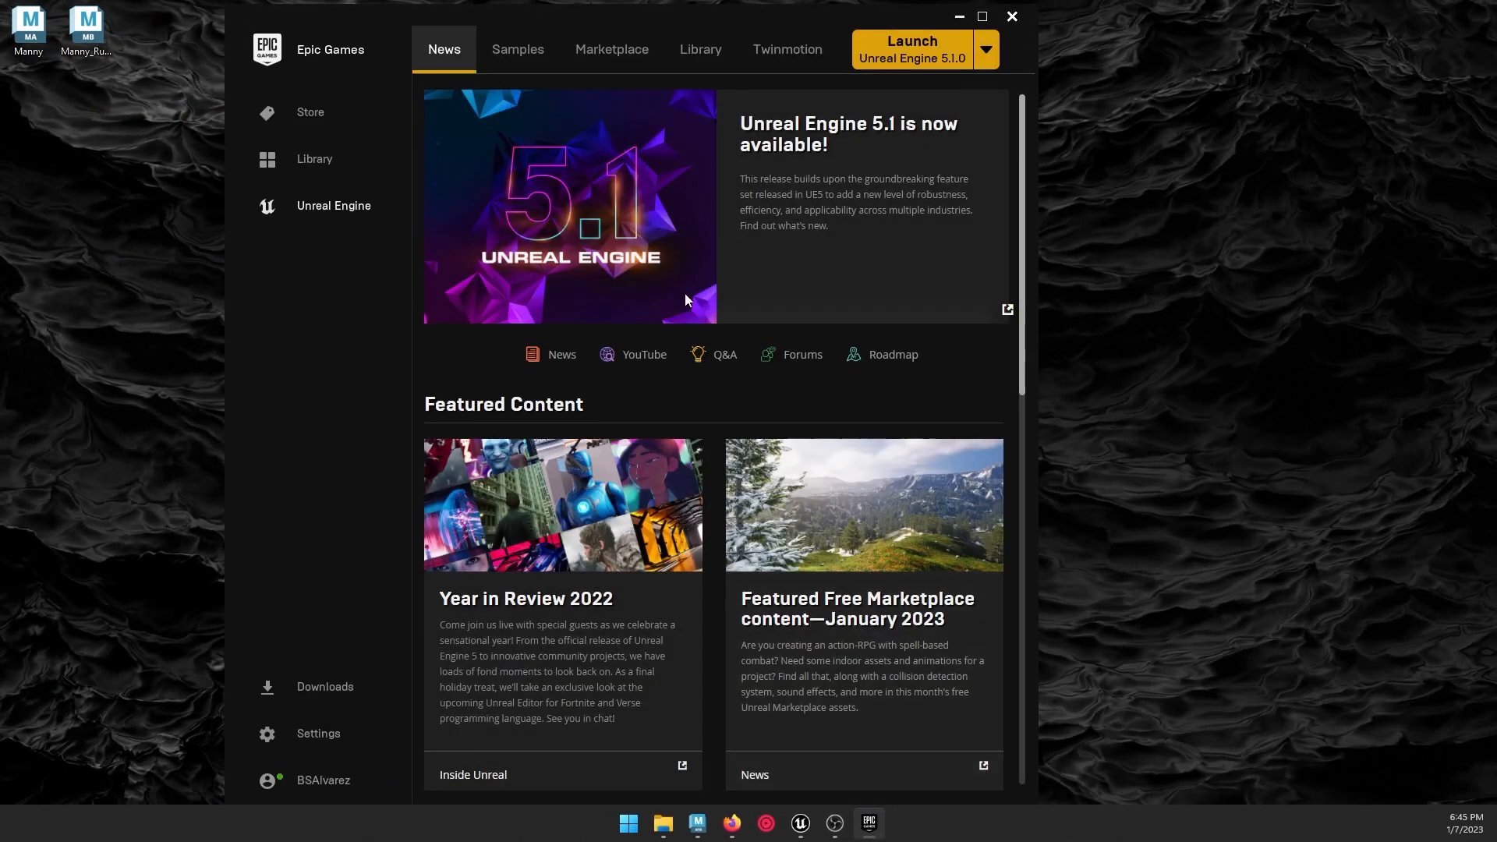
Step: Launch Unreal Engine 5.1.0 from the Epic Games launcher
left_click(900, 50)
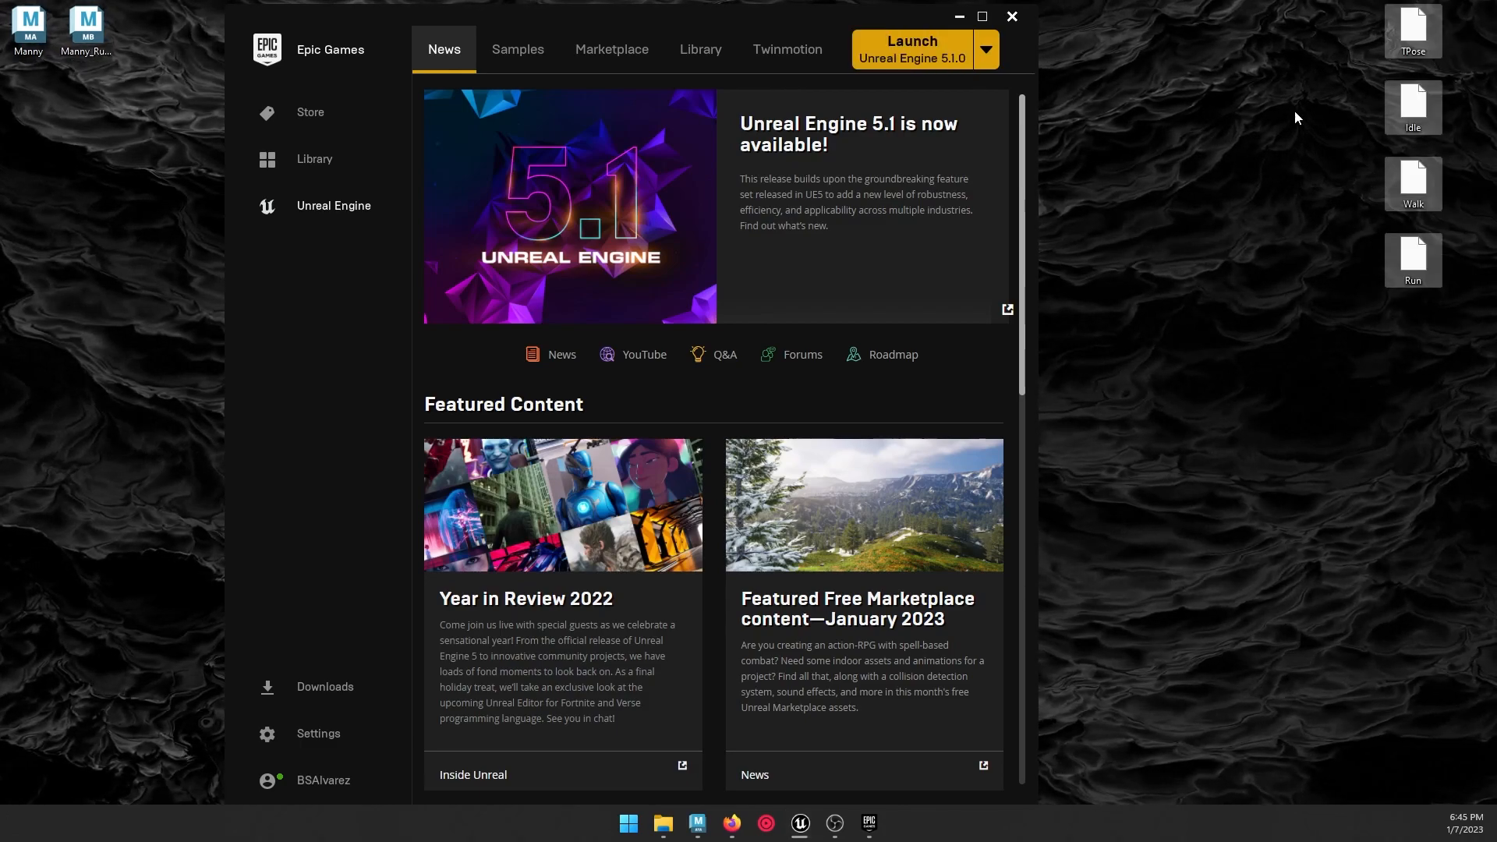
left_click(1416, 105)
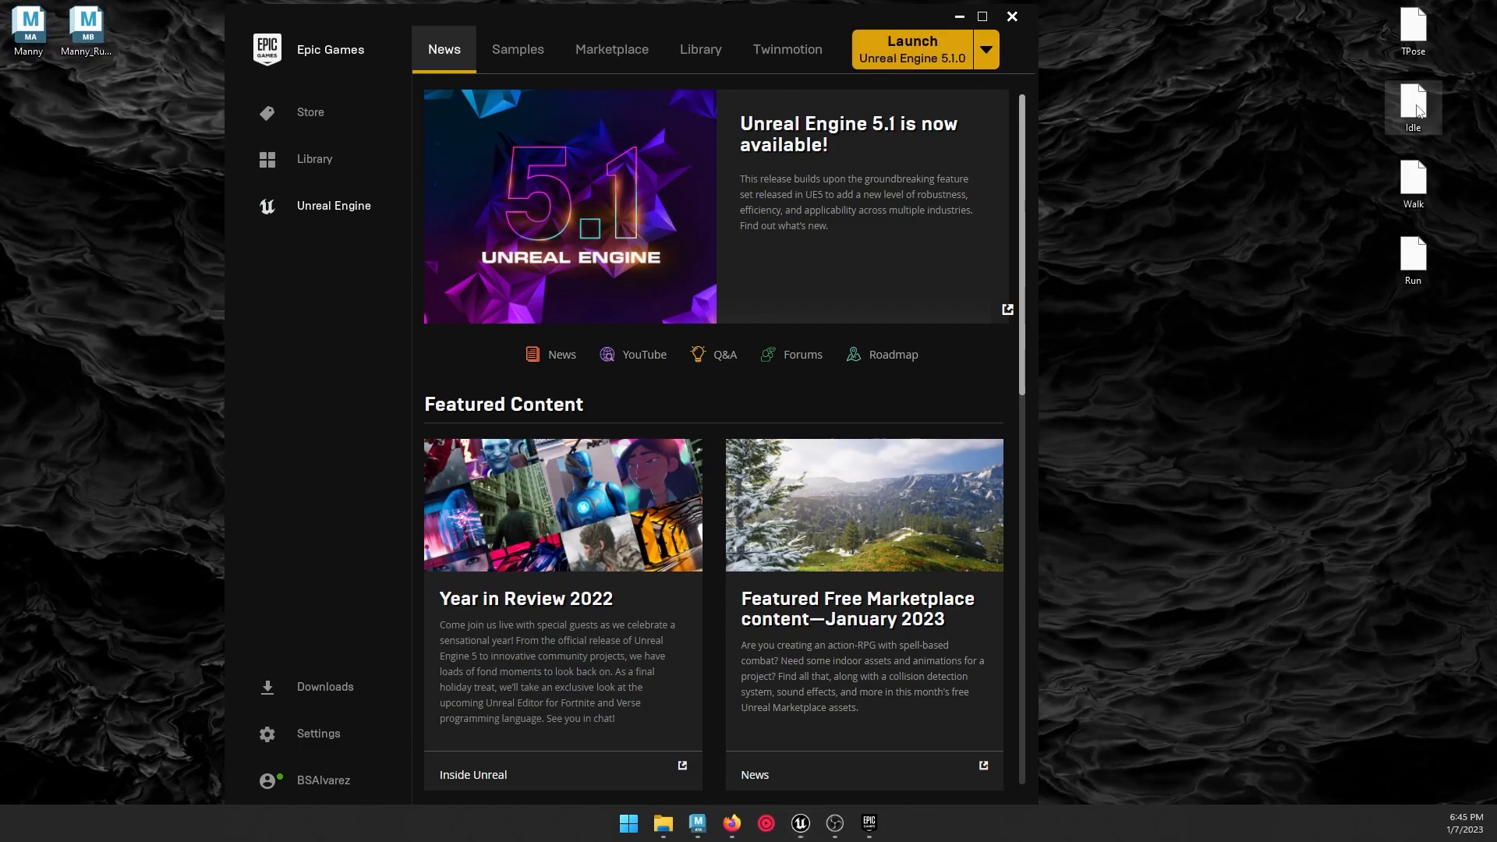
left_click(1428, 164)
left_click(1427, 251)
left_click(1232, 258)
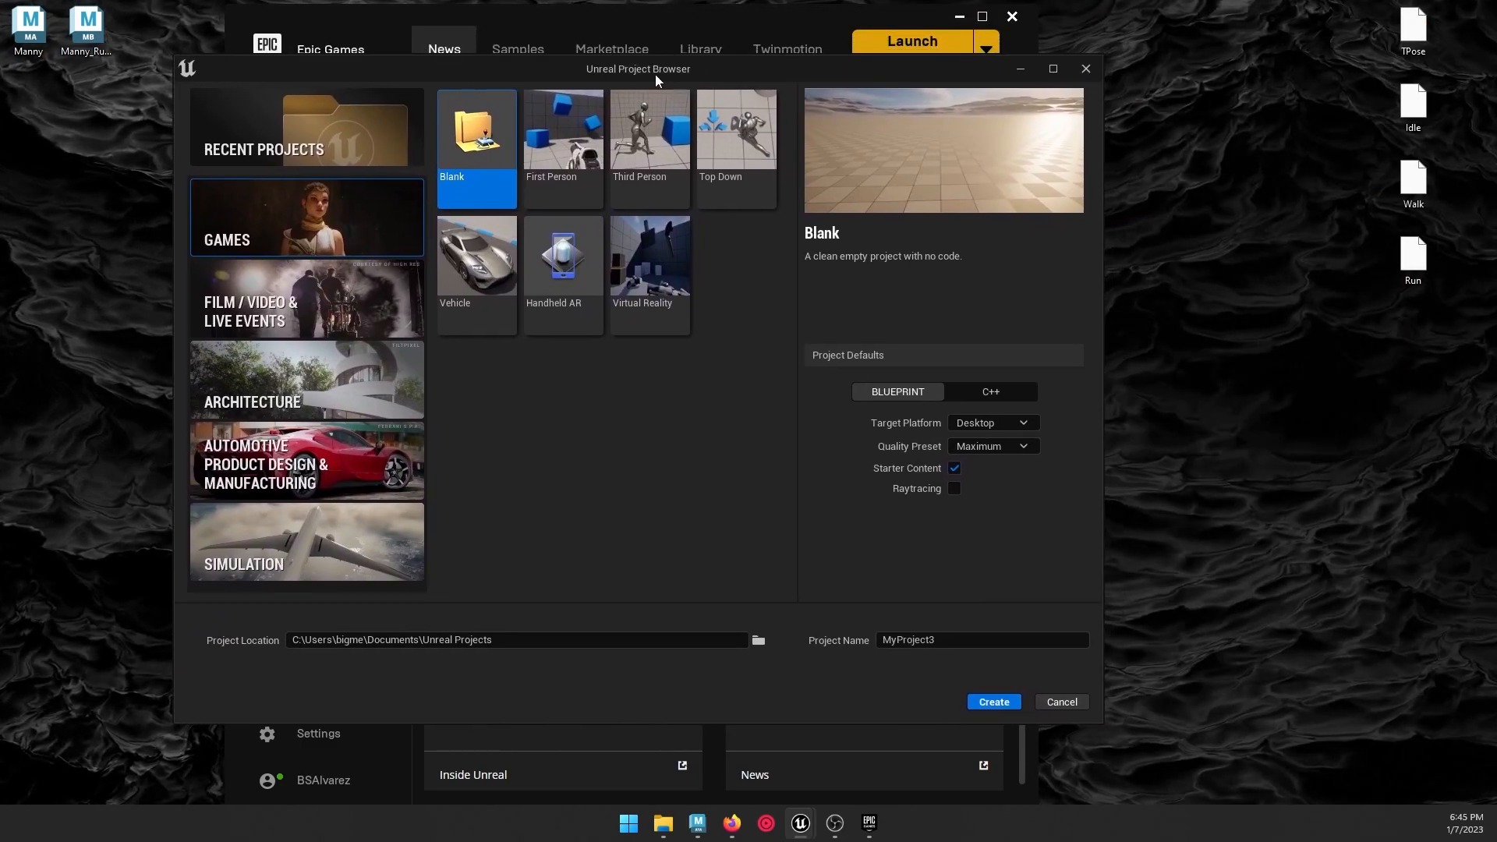
Step: Create a project from the Third Person games template with the name MannyTIWRDemo
left_click(651, 167)
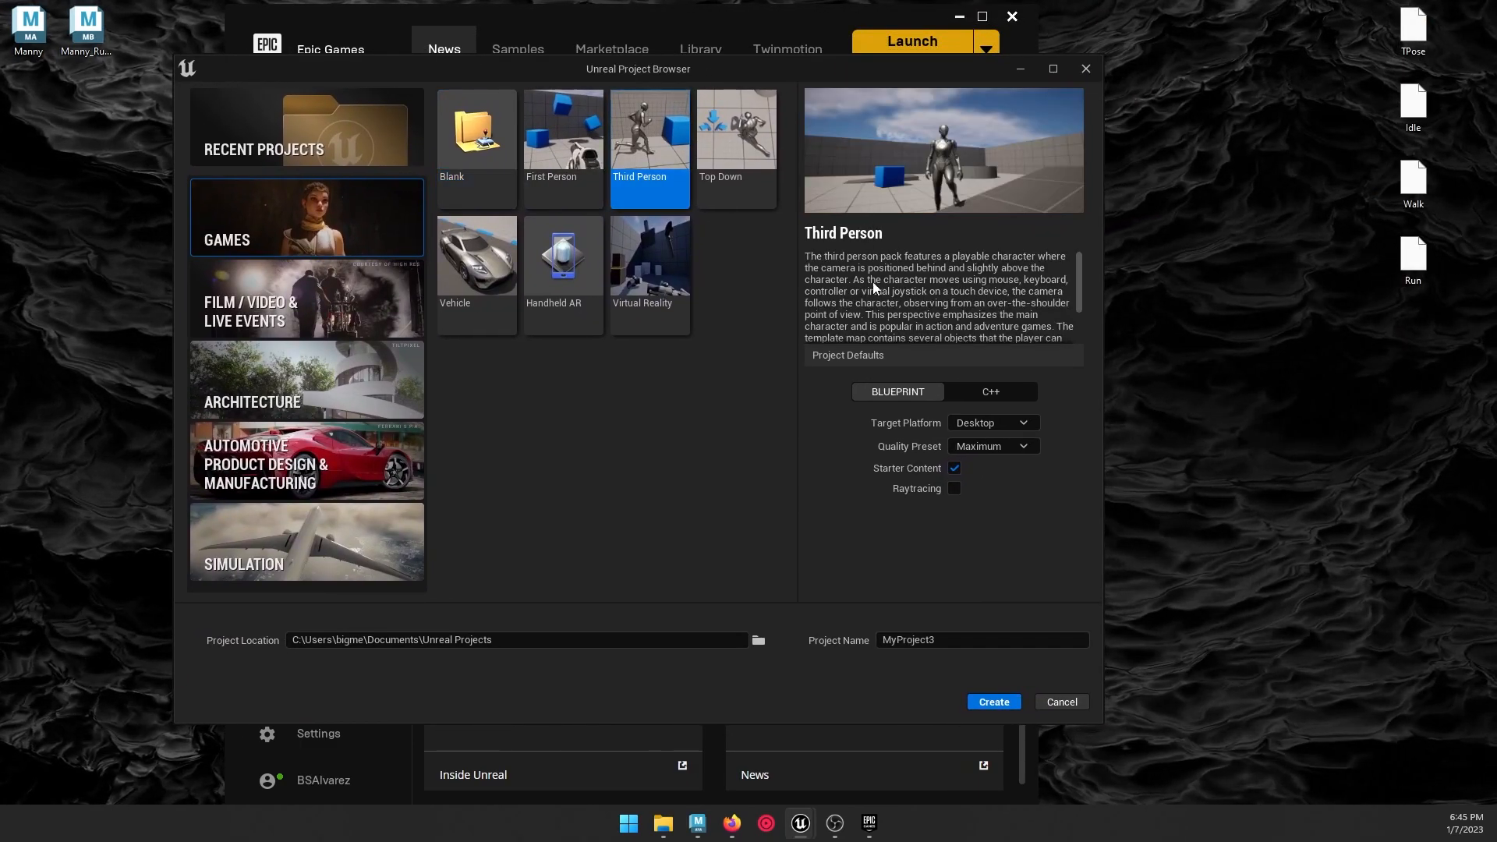
left_click(958, 644)
type("Manny")
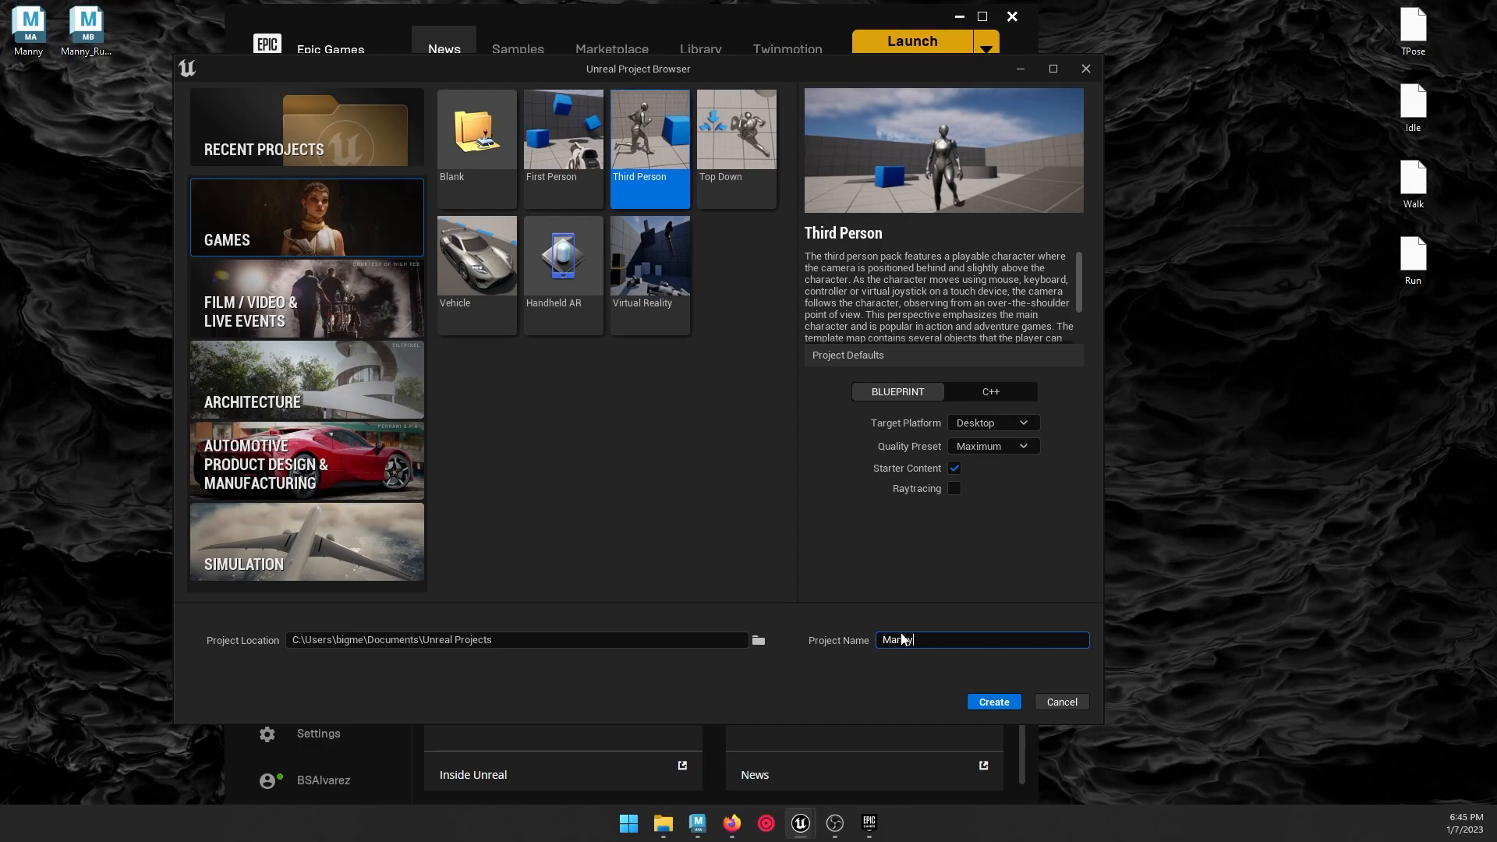
type("TIWRDemo")
left_click(1006, 704)
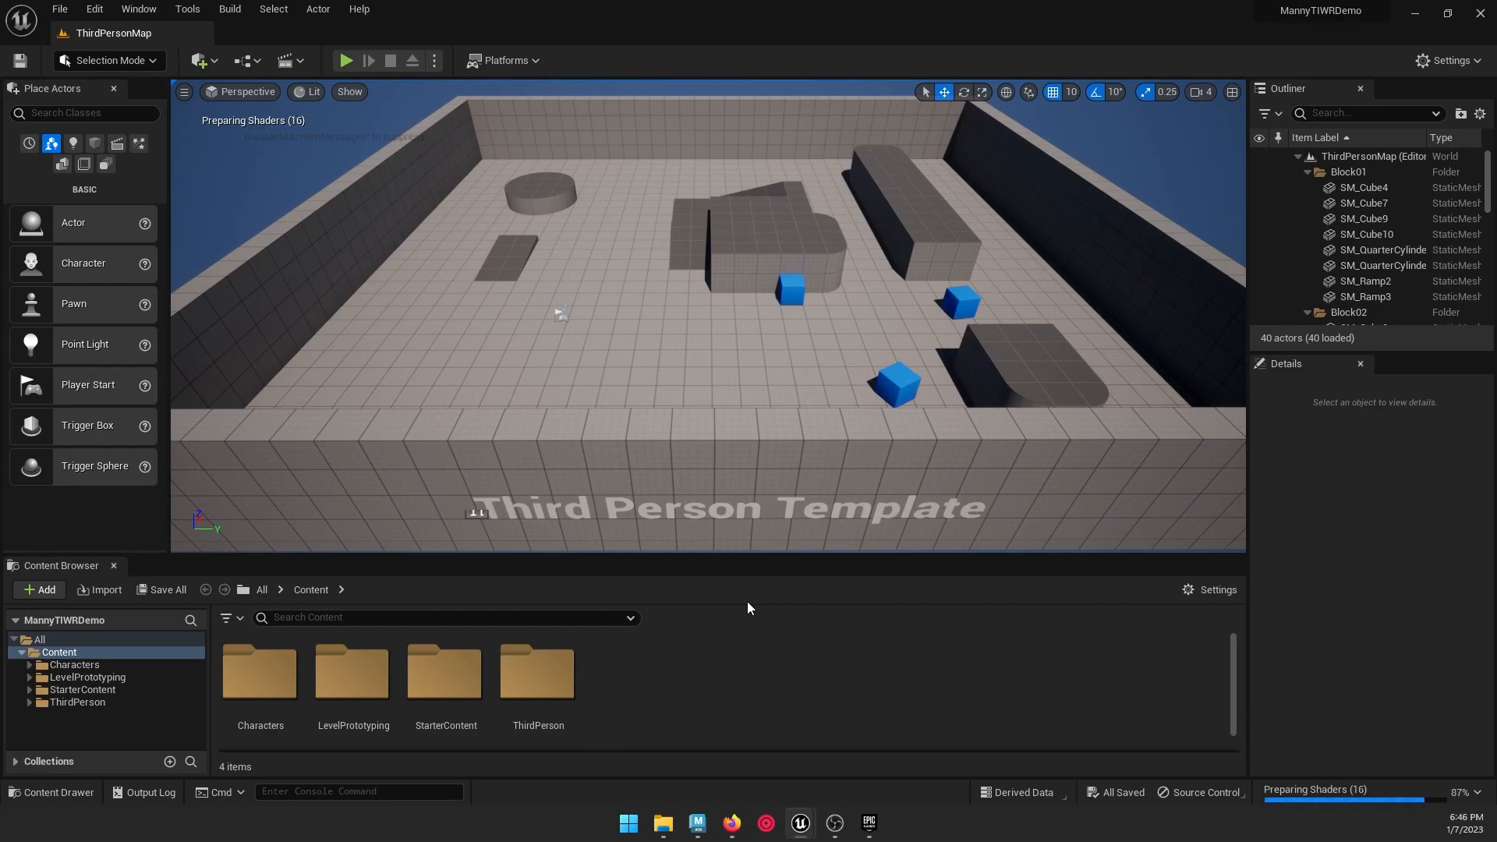
Step: Add one action mapping and two axis mappings in the project's Engine Input settings and expand both lists
left_click(96, 11)
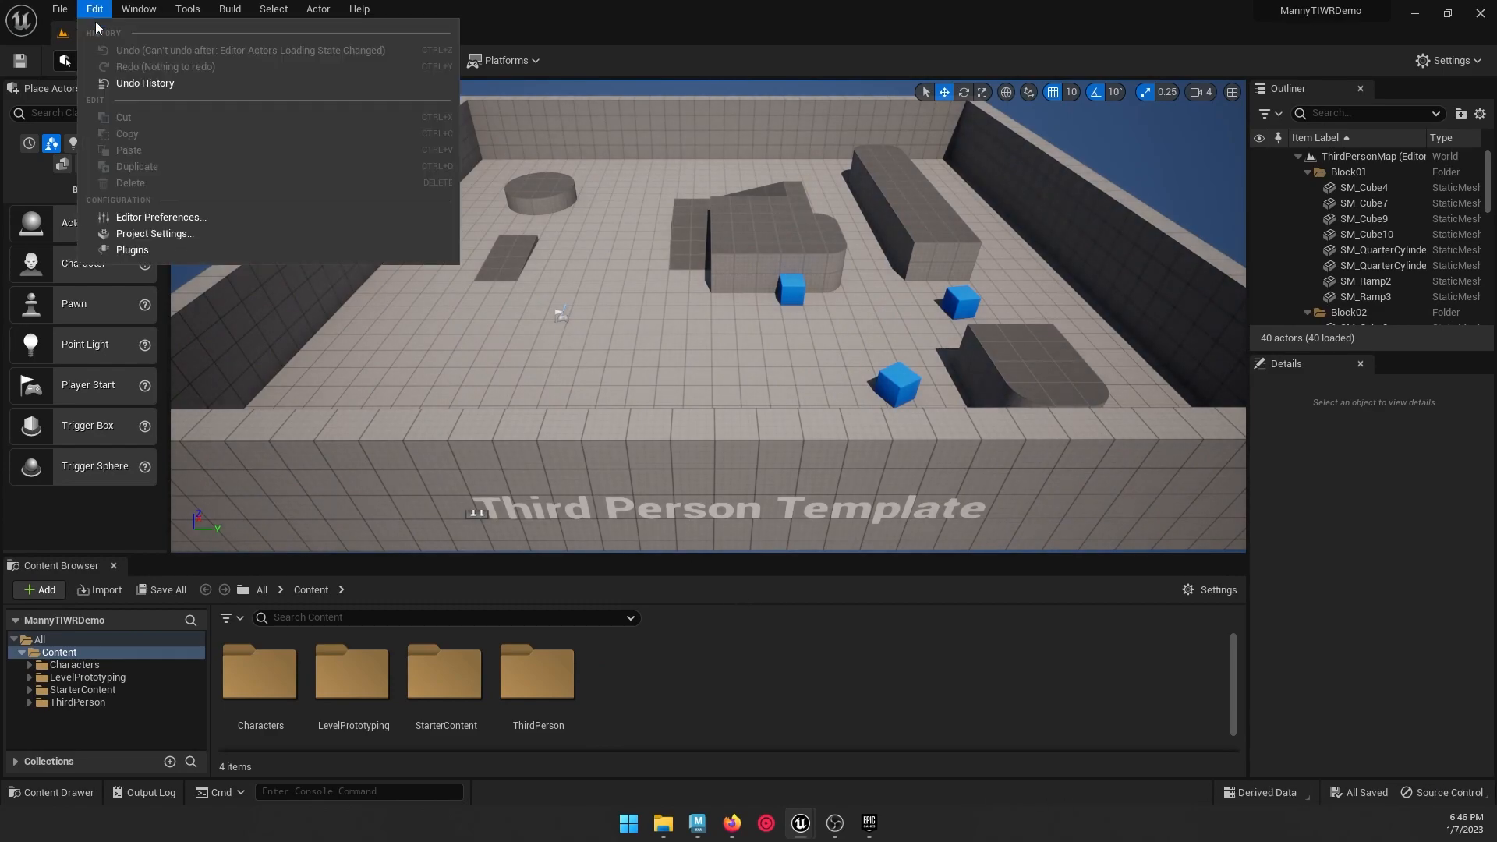
left_click(171, 233)
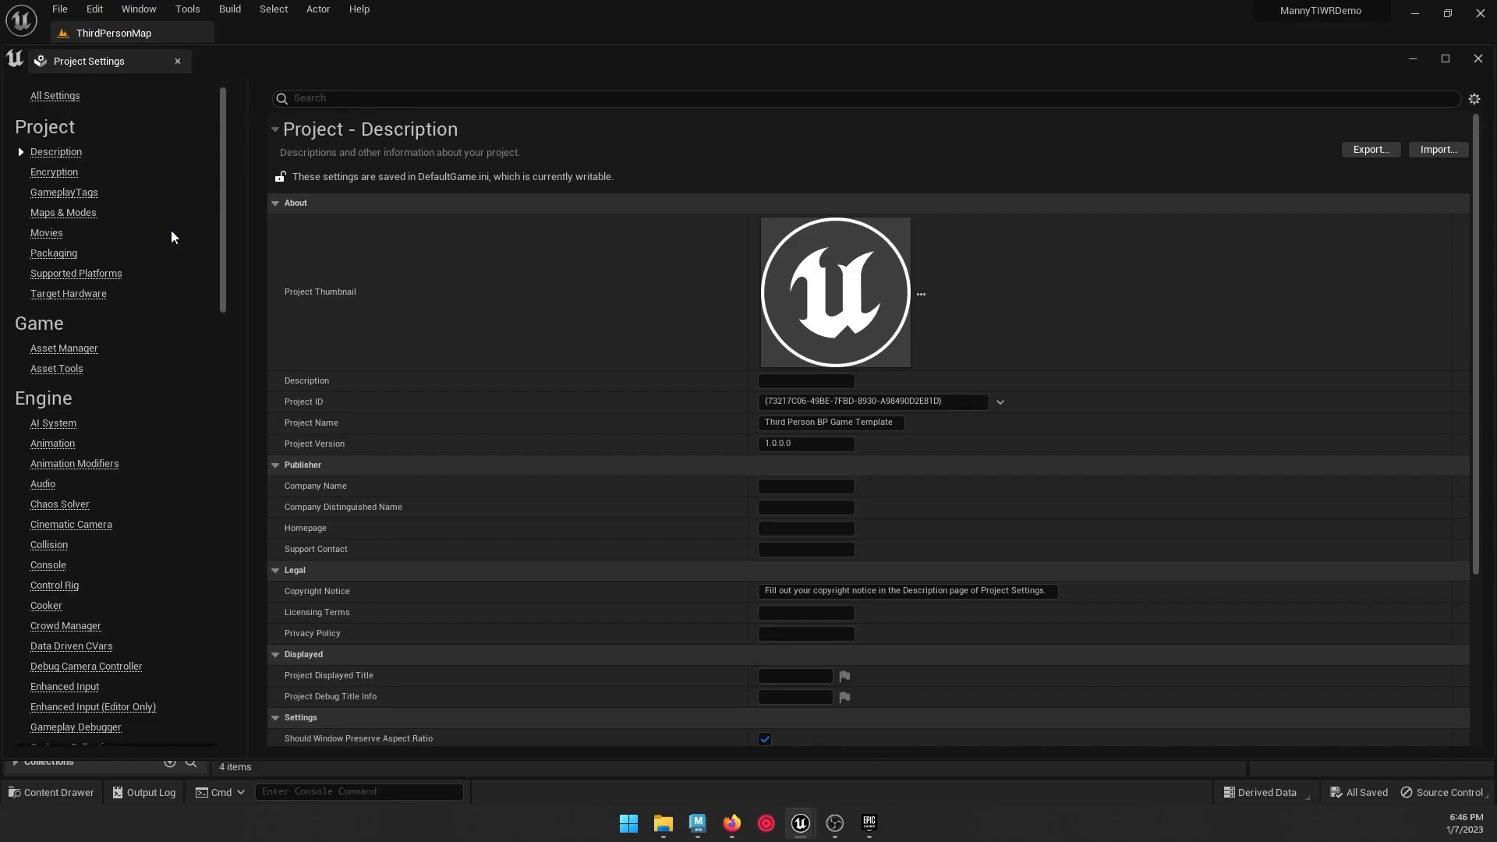
scroll(117, 391, "down", 5)
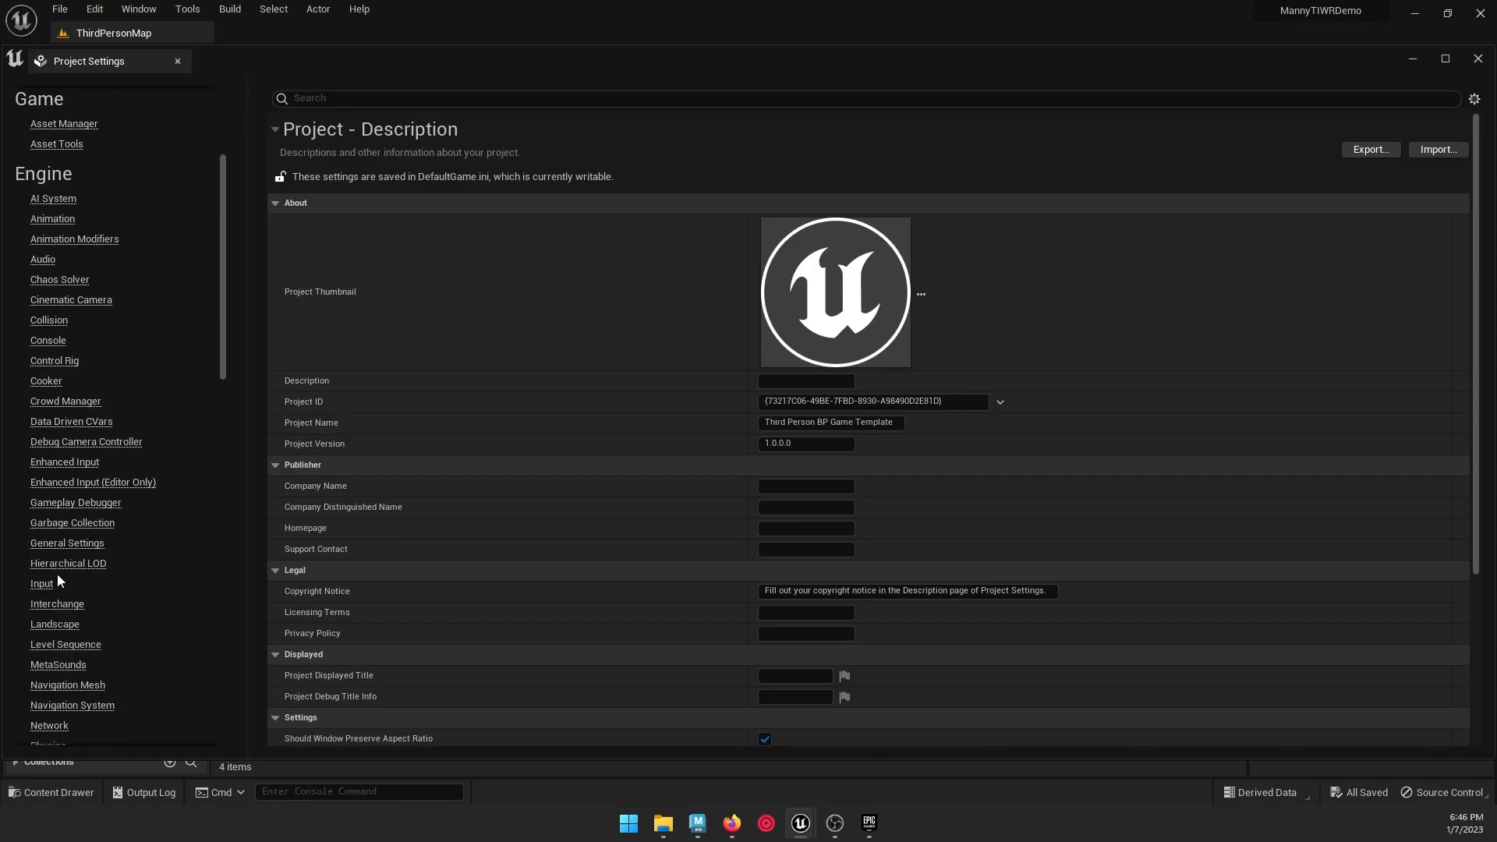
left_click(48, 584)
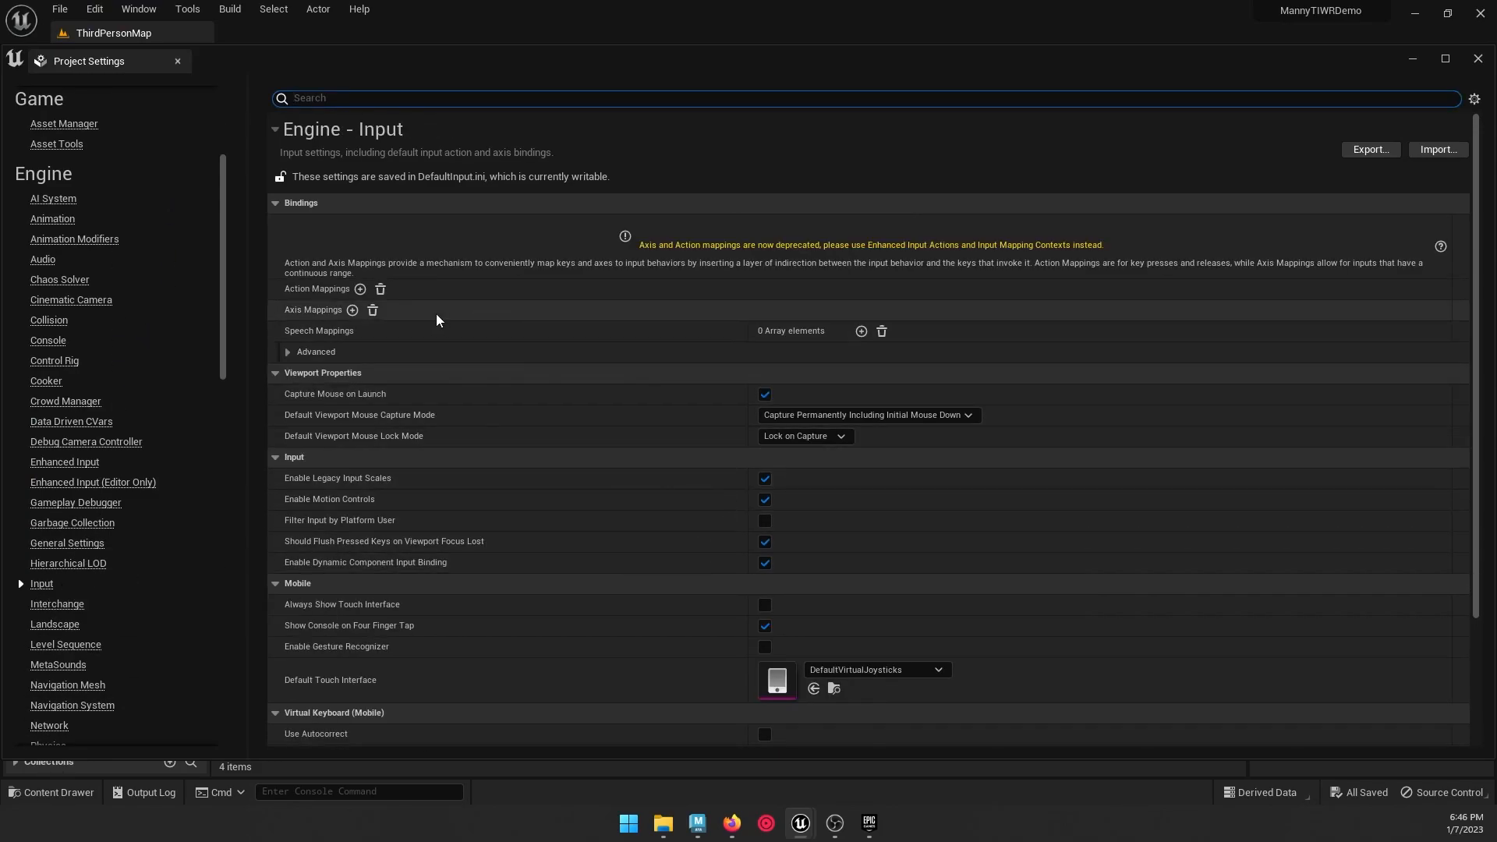
left_click(360, 291)
left_click(353, 312)
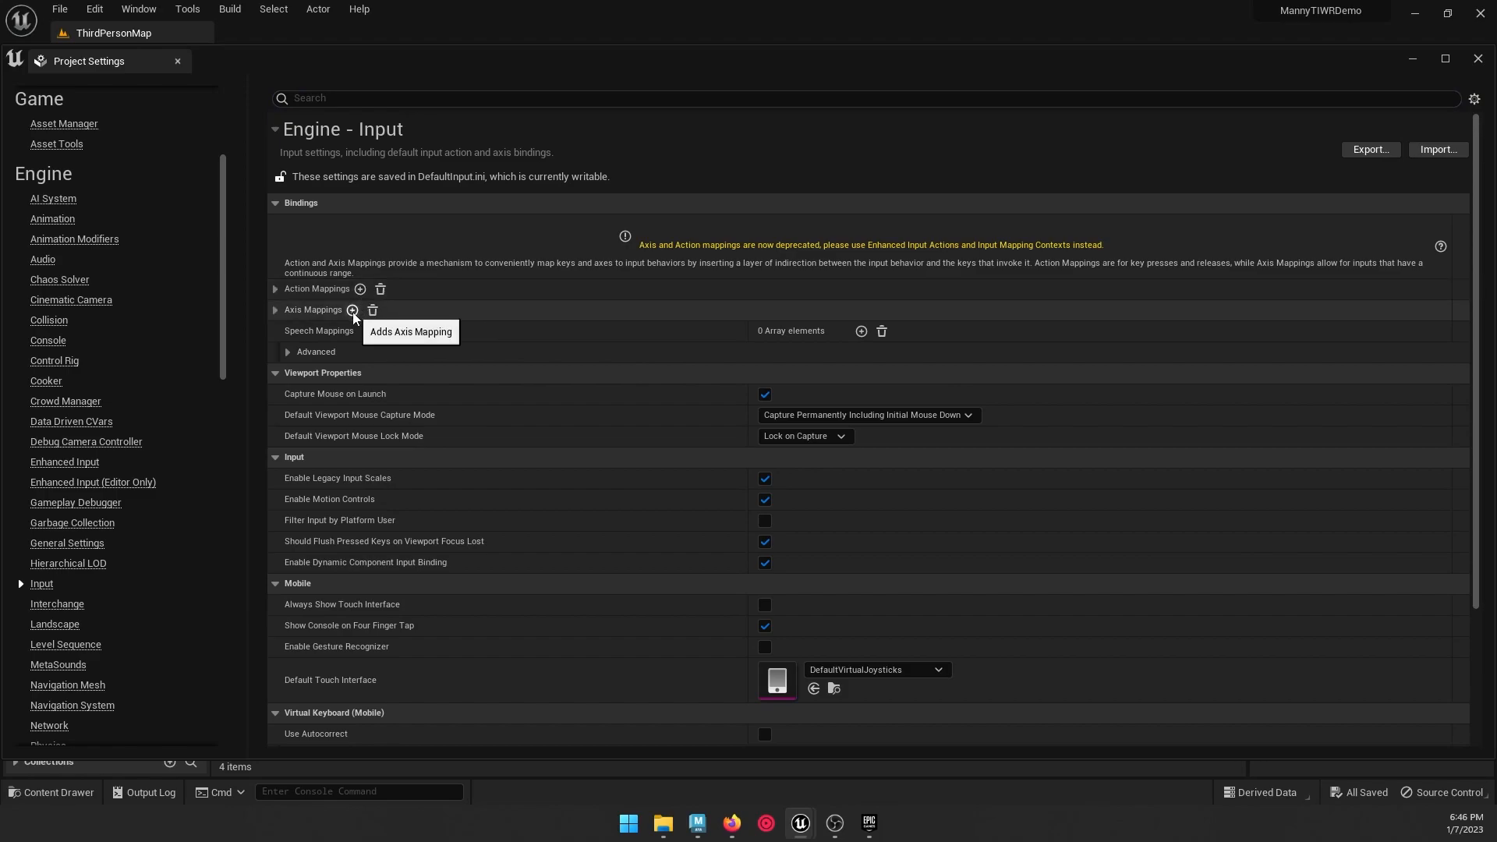
left_click(275, 309)
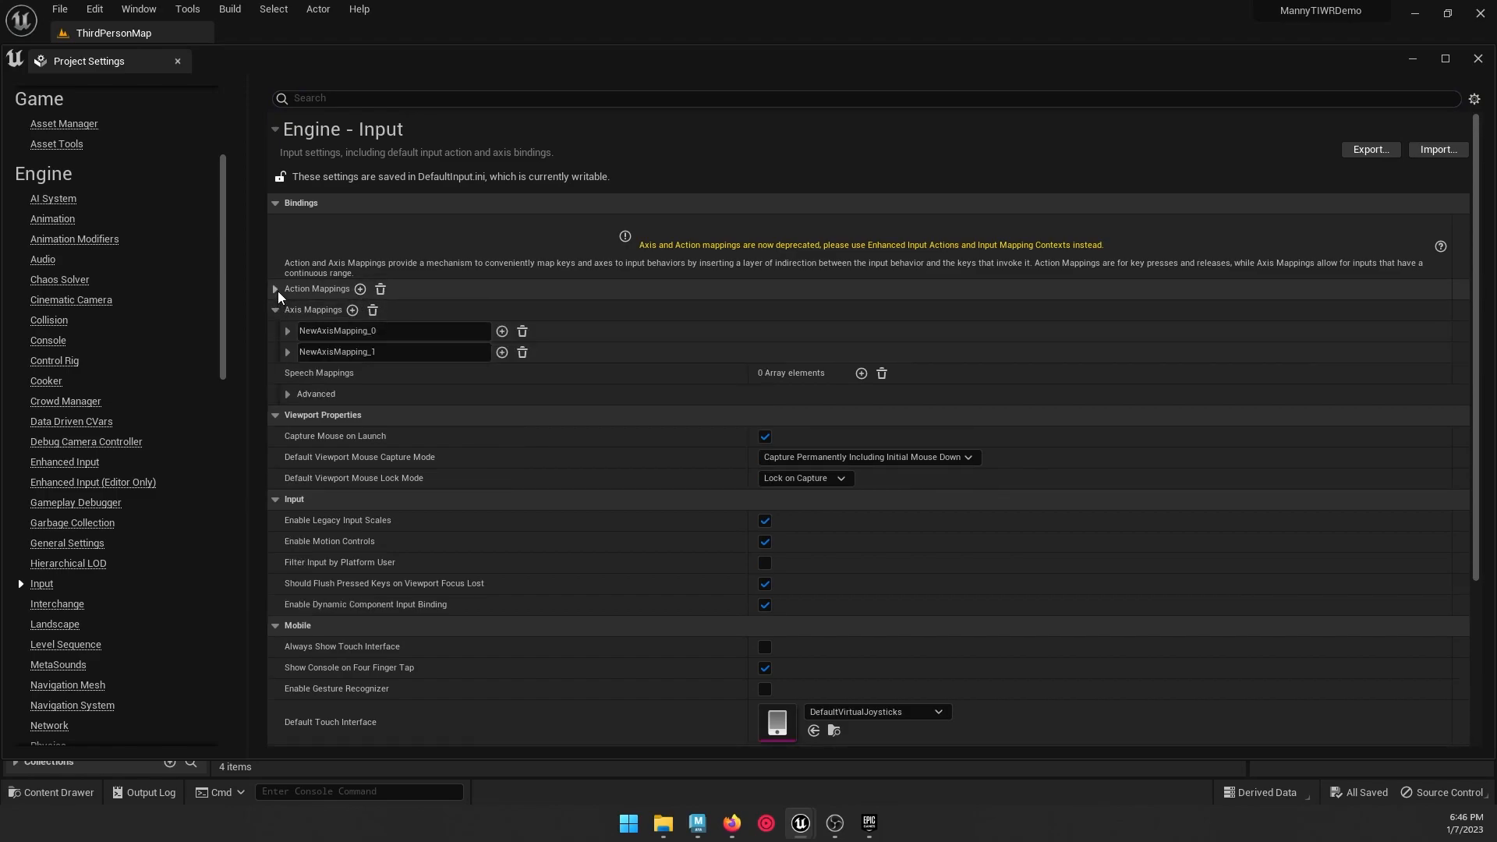
left_click(274, 290)
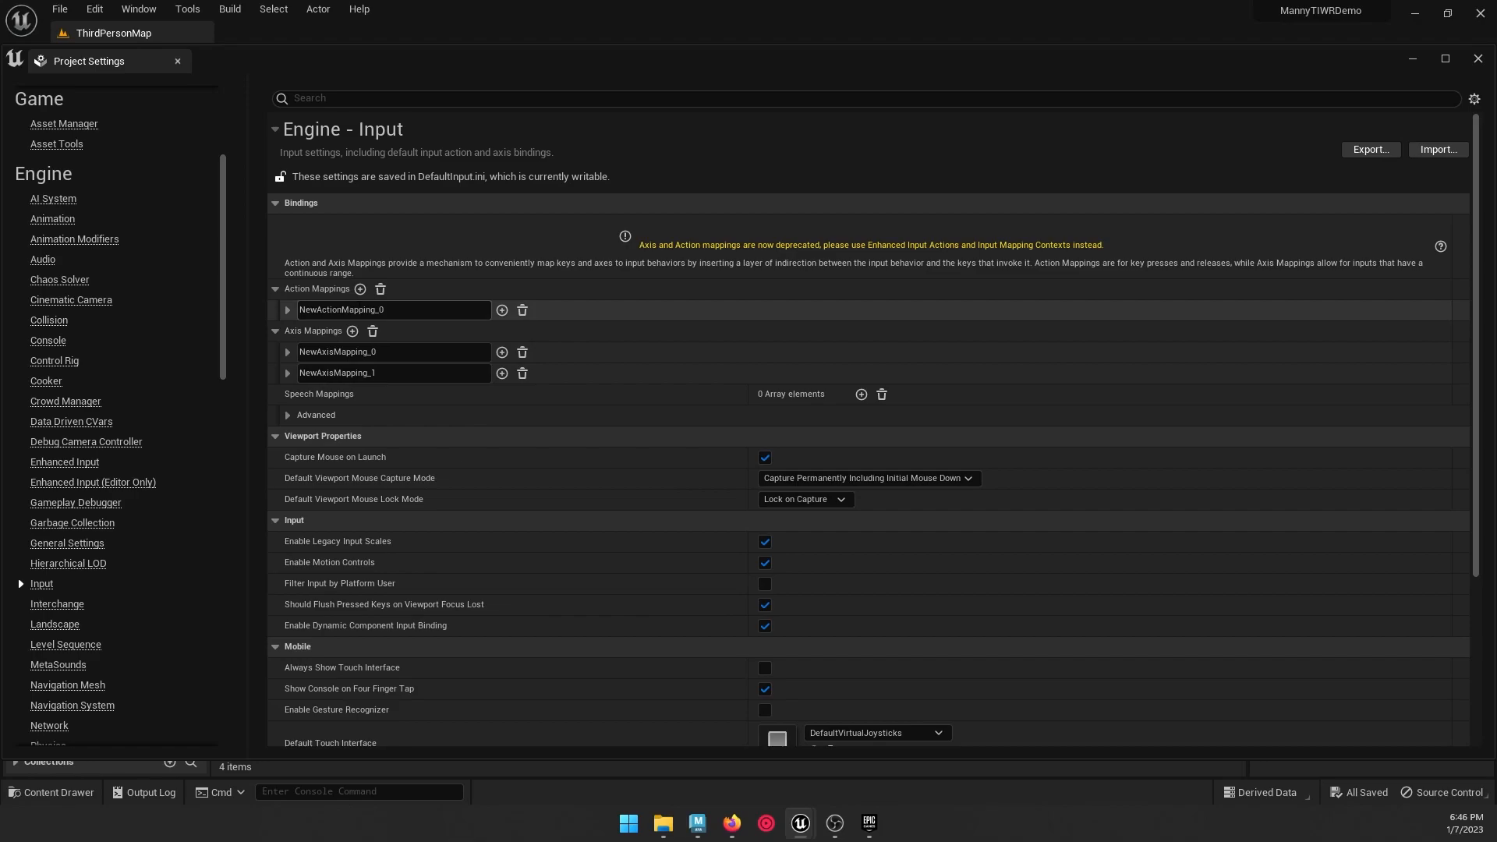
Step: Rename the new action mapping as Sprint and bind it to the Left Shift keyboard key
left_click_drag(336, 310, 385, 309)
key("ctrl+a")
type("S")
left_click(287, 310)
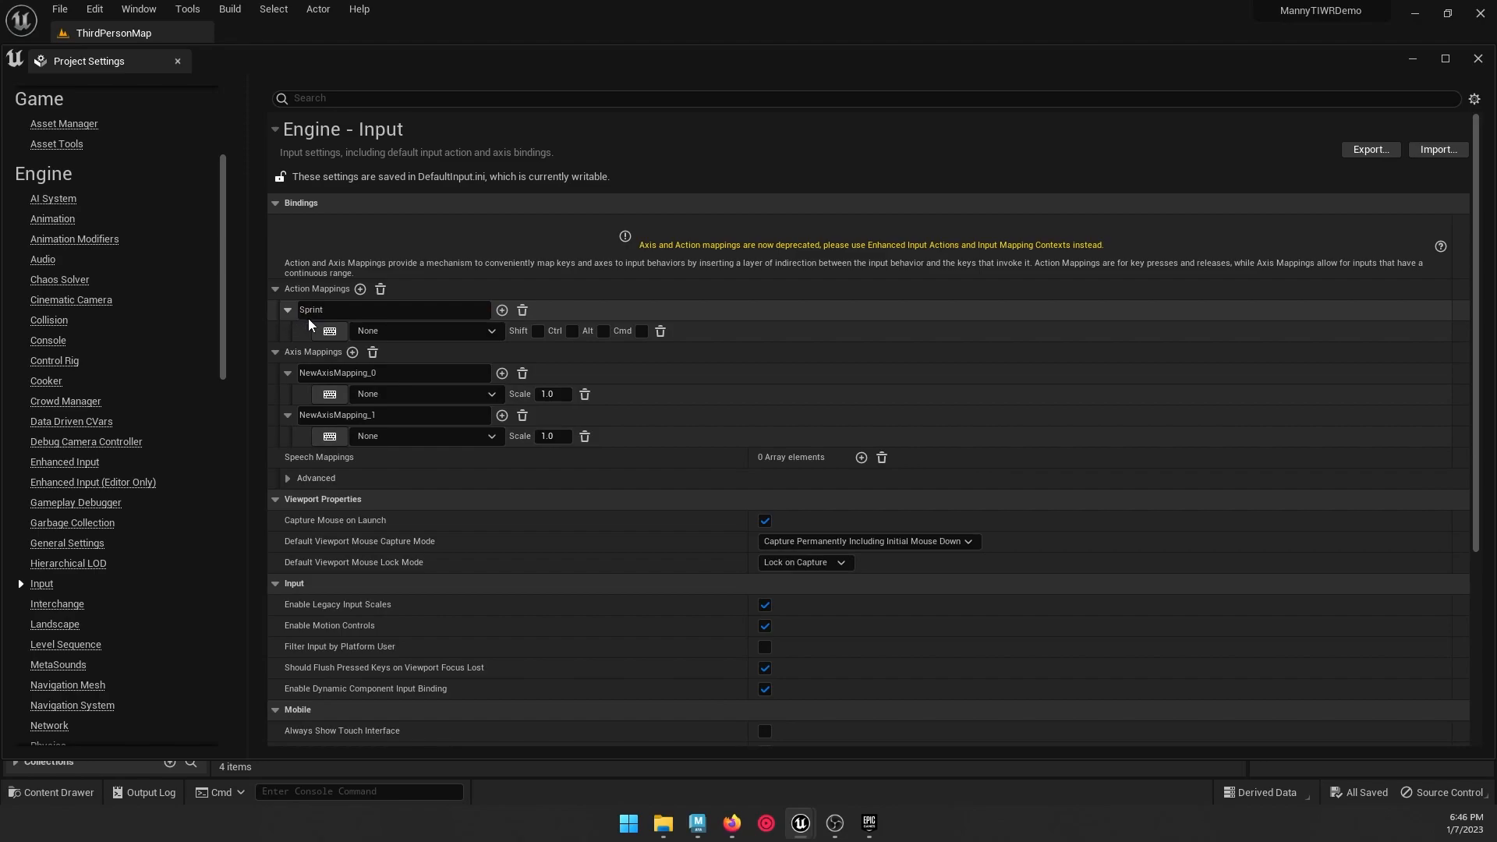
left_click(461, 331)
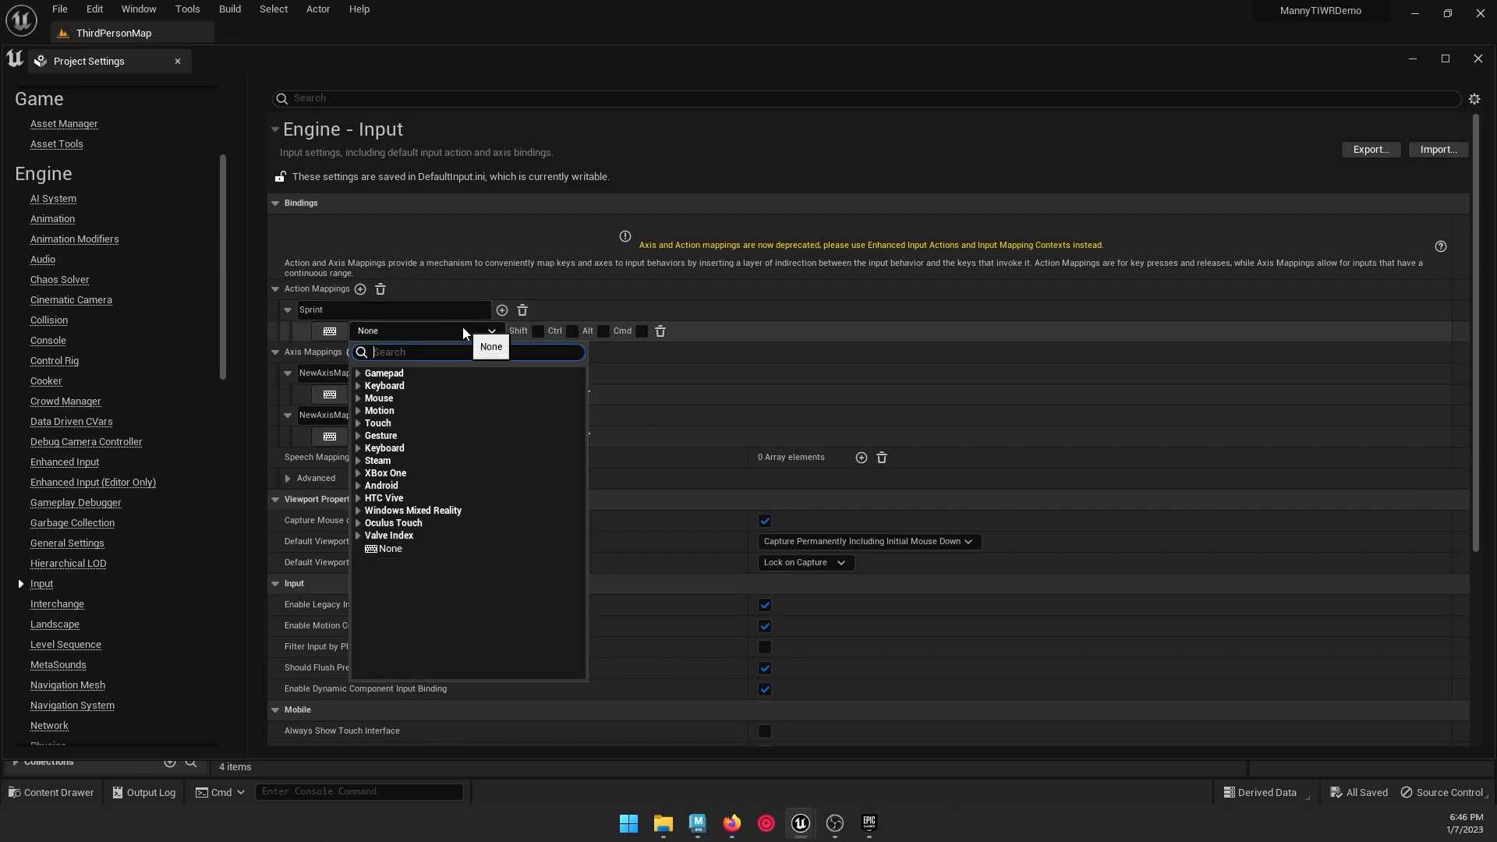
type("L")
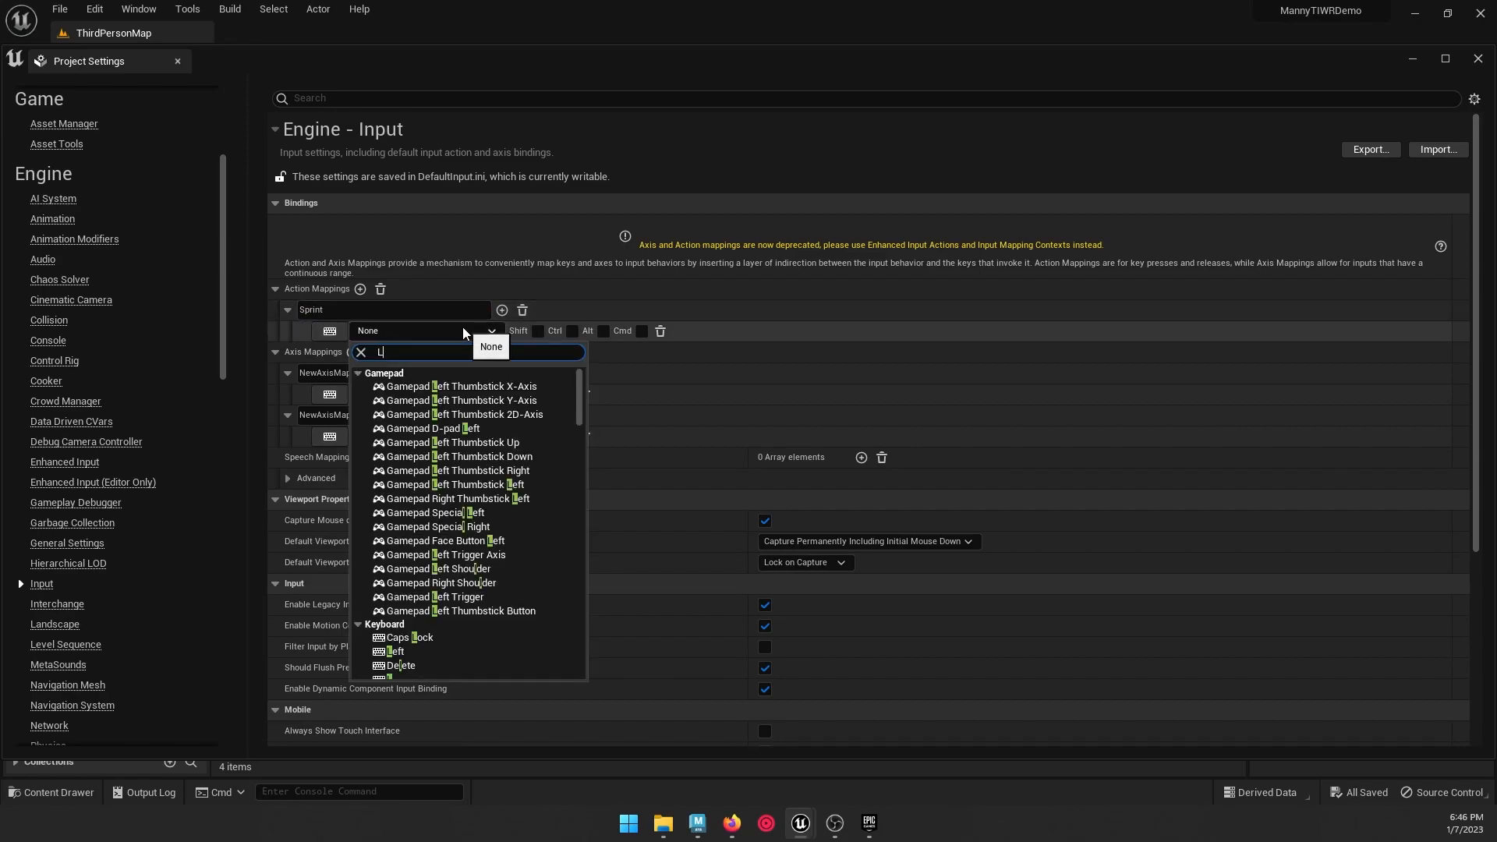
type("eft Sh")
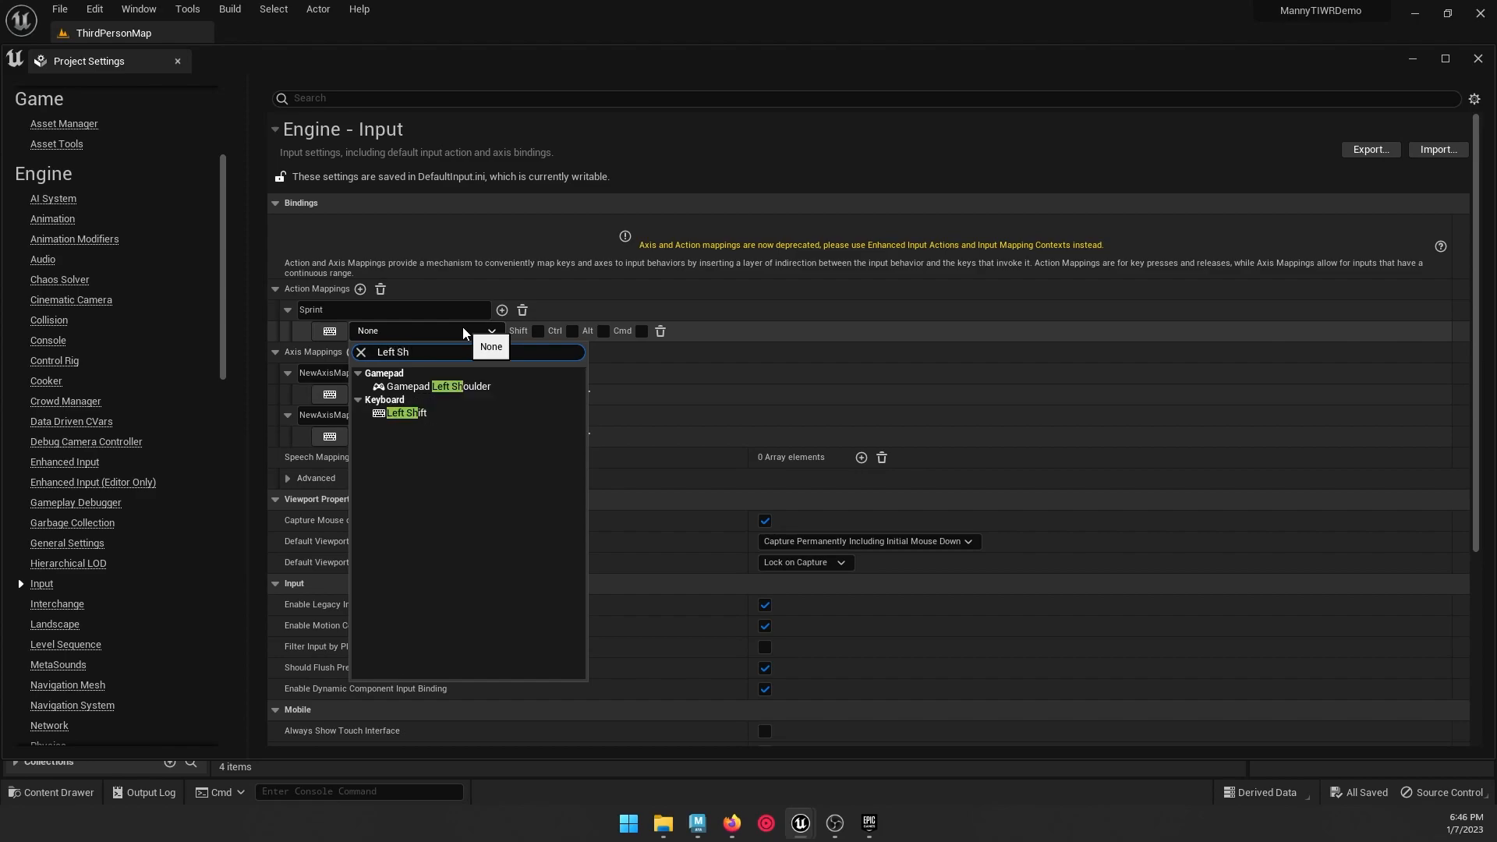
left_click(402, 414)
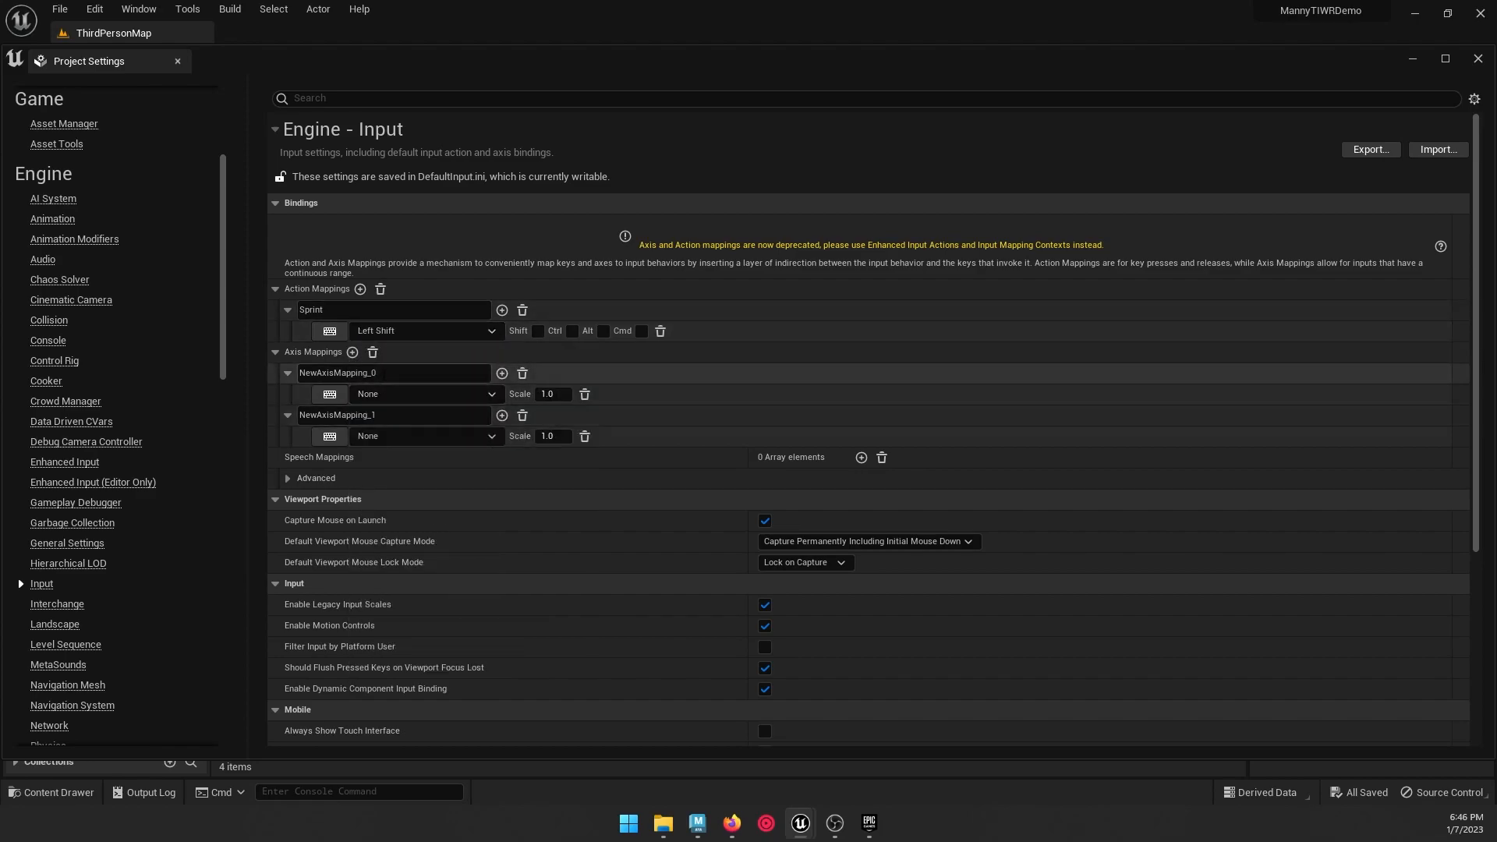
Step: Add a second key binding to each axis mapping and name the mappings Move Forward/Back and Move Left/Right
left_click(503, 374)
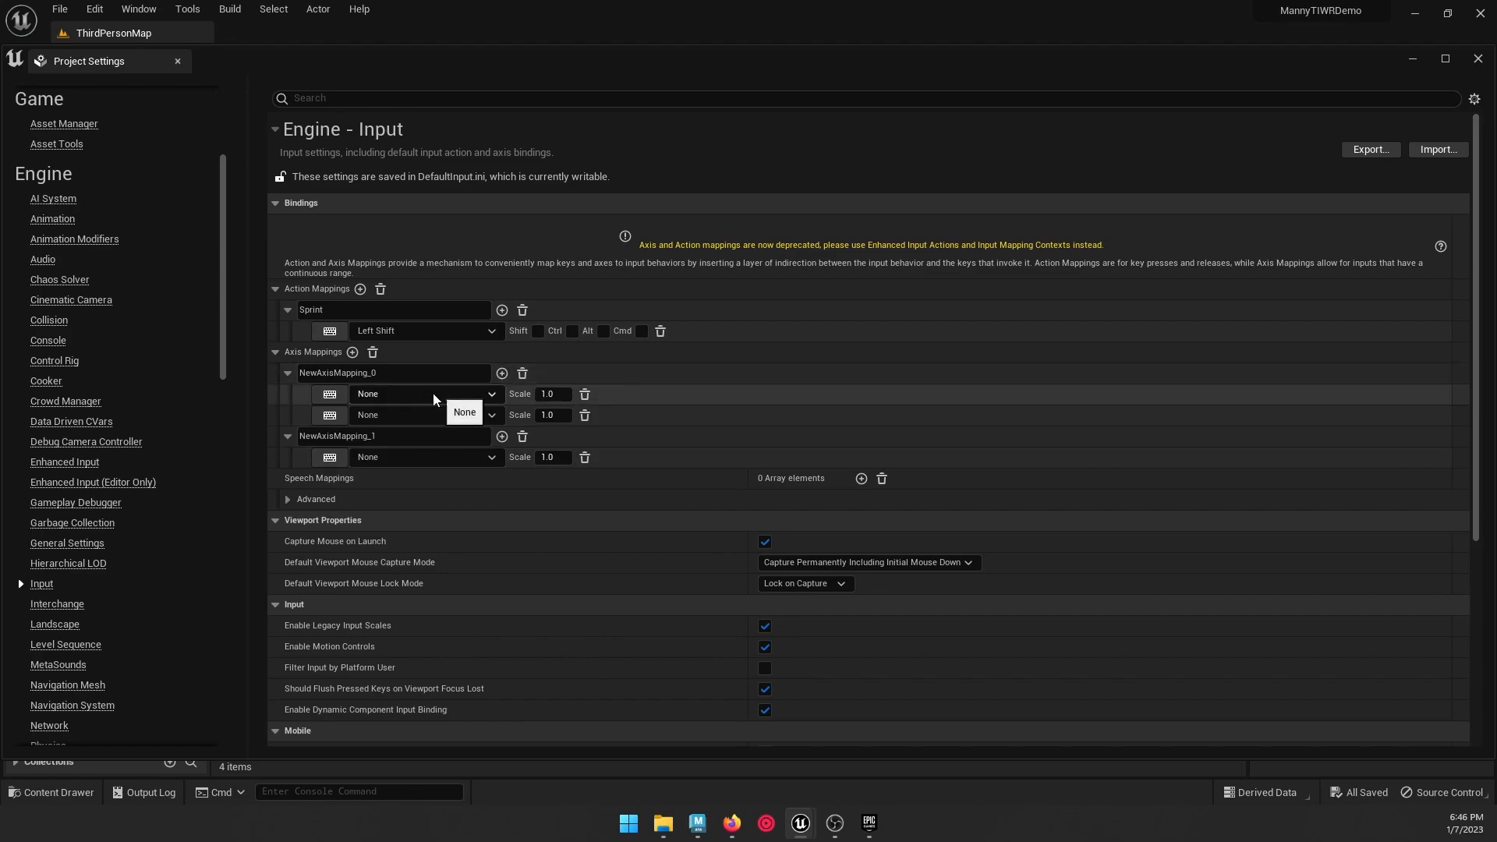
left_click(502, 436)
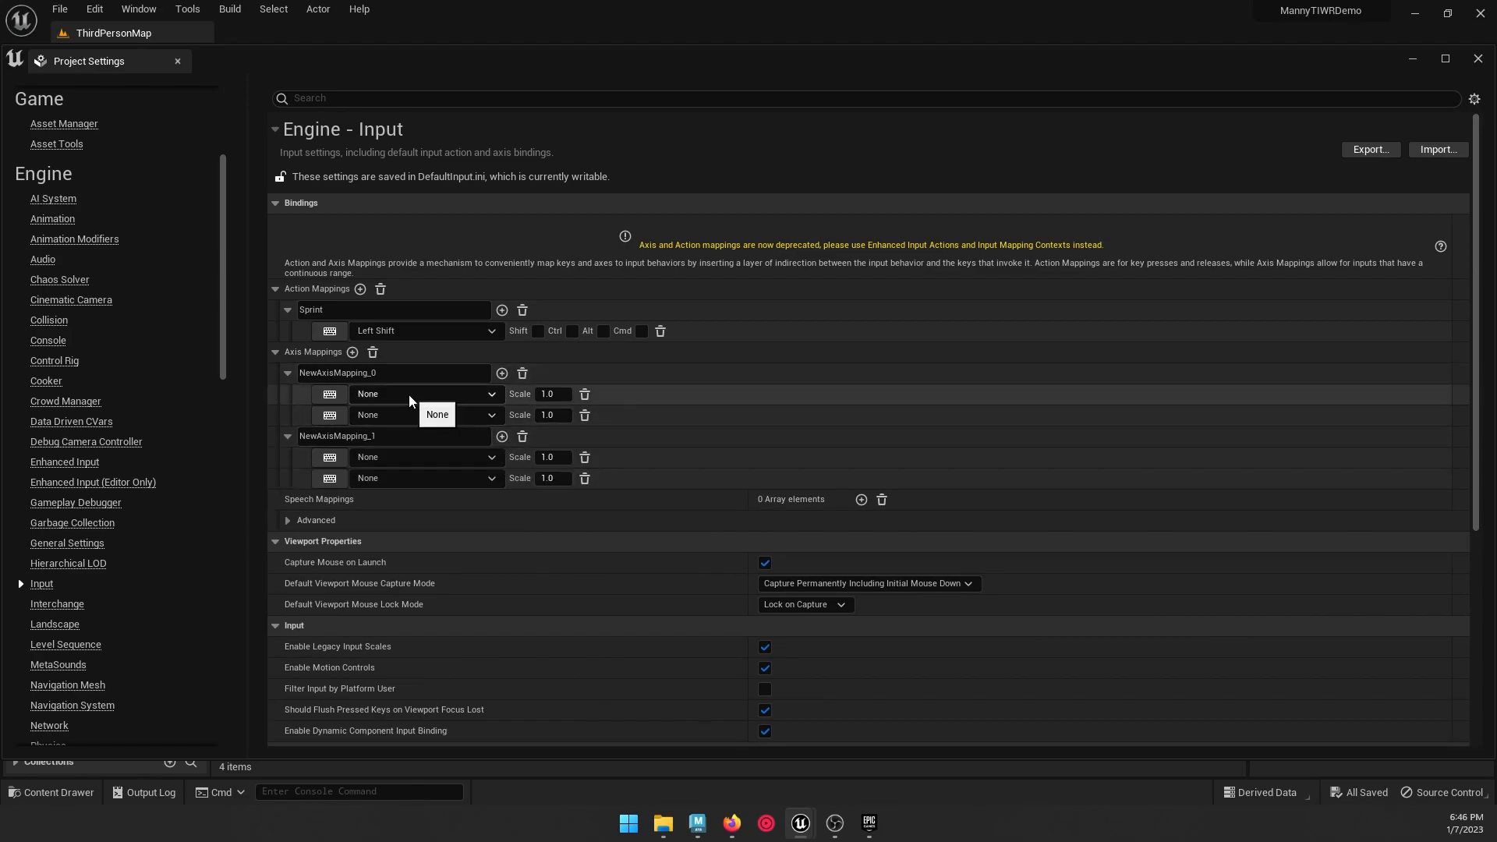
left_click(394, 373)
type("Move Forward/Back")
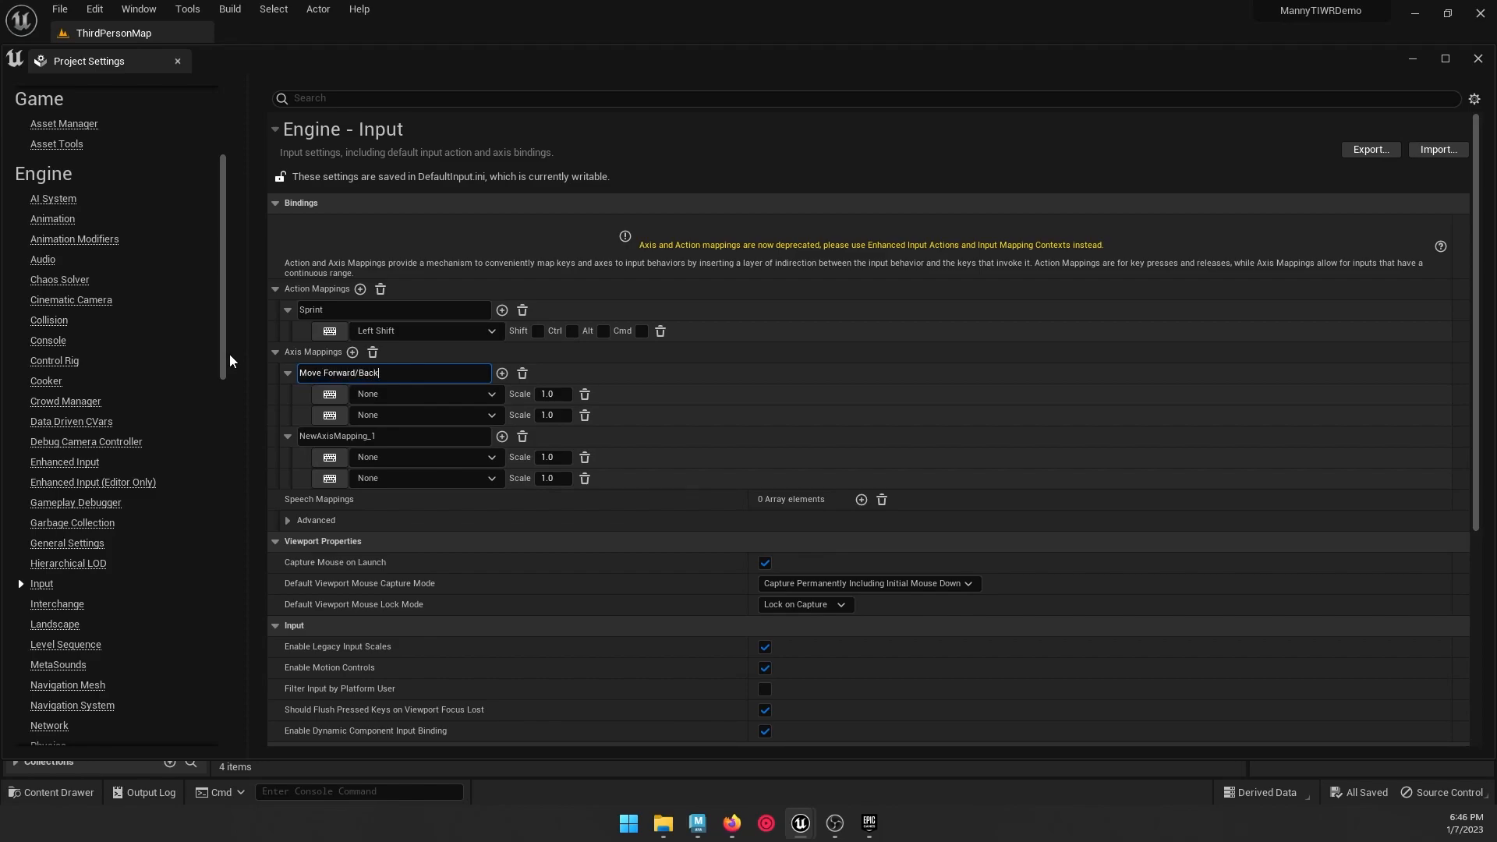
left_click(405, 438)
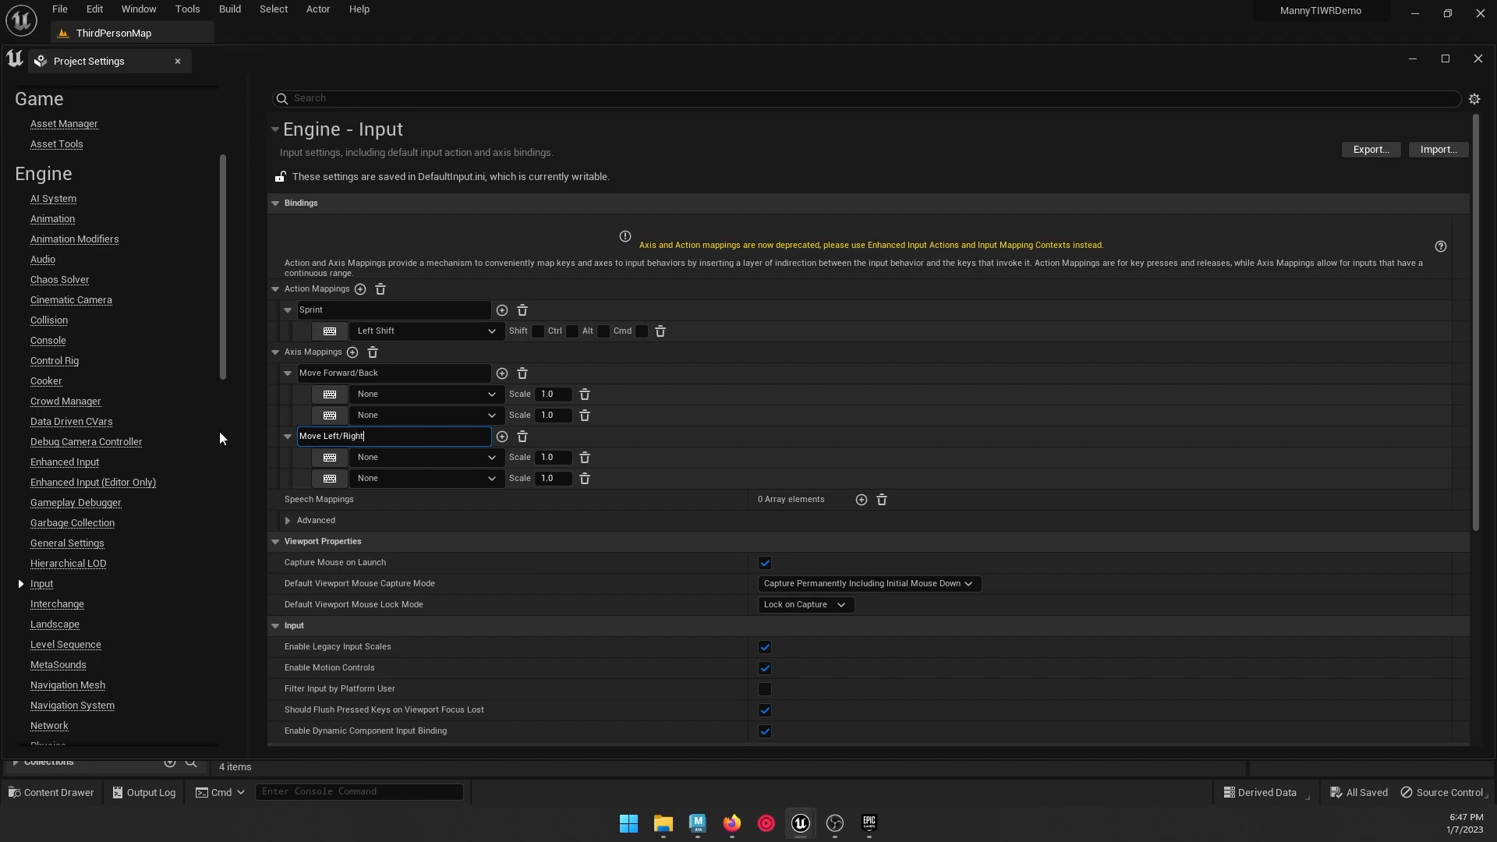
Step: Bind the first Move Forward/Back entry to the keyboard key W
left_click(420, 394)
type("W")
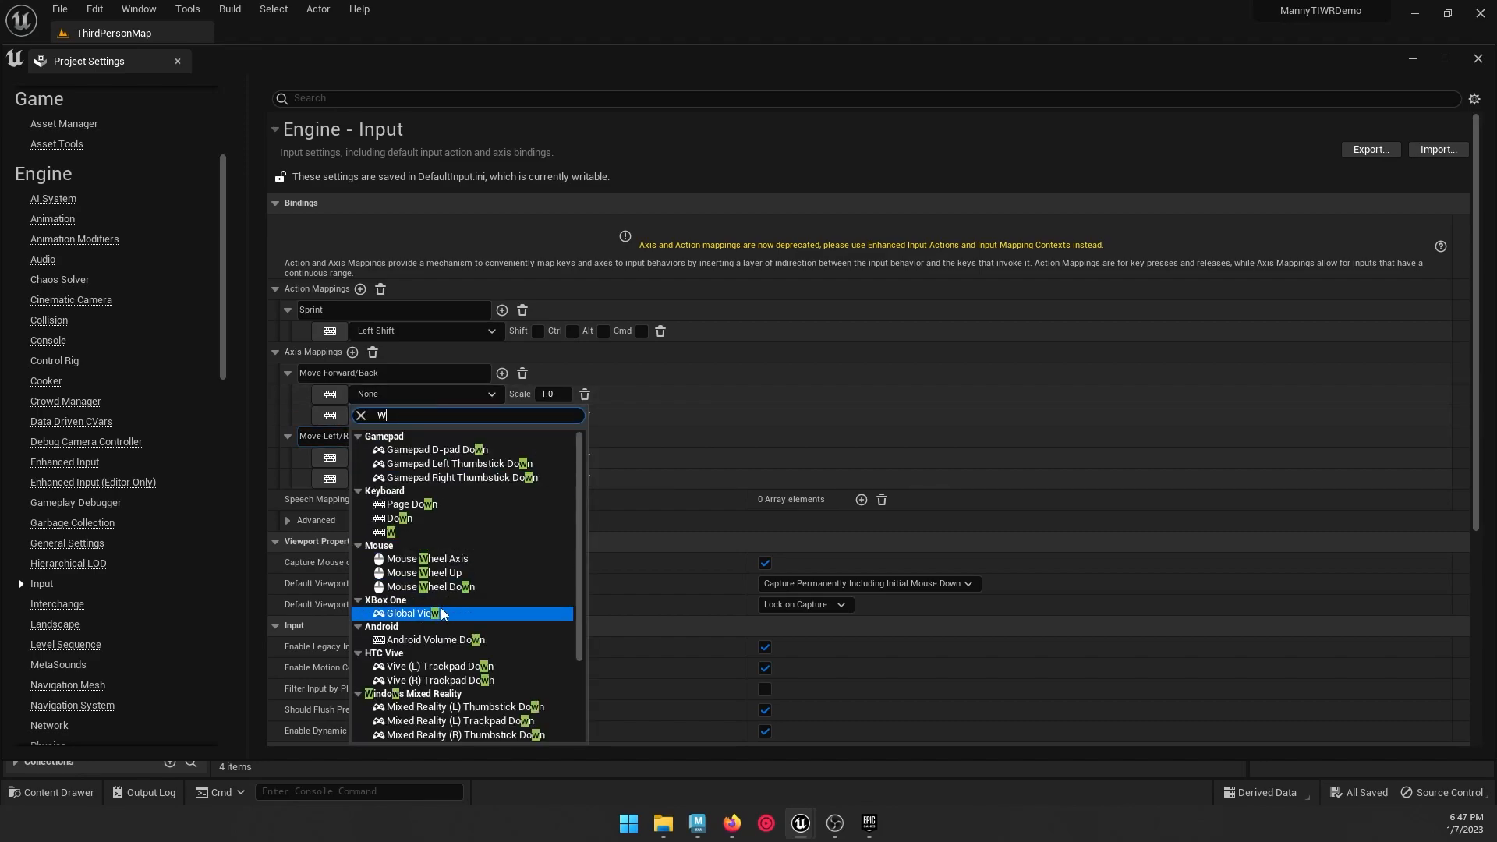
scroll(419, 608, "down", 3)
left_click(387, 458)
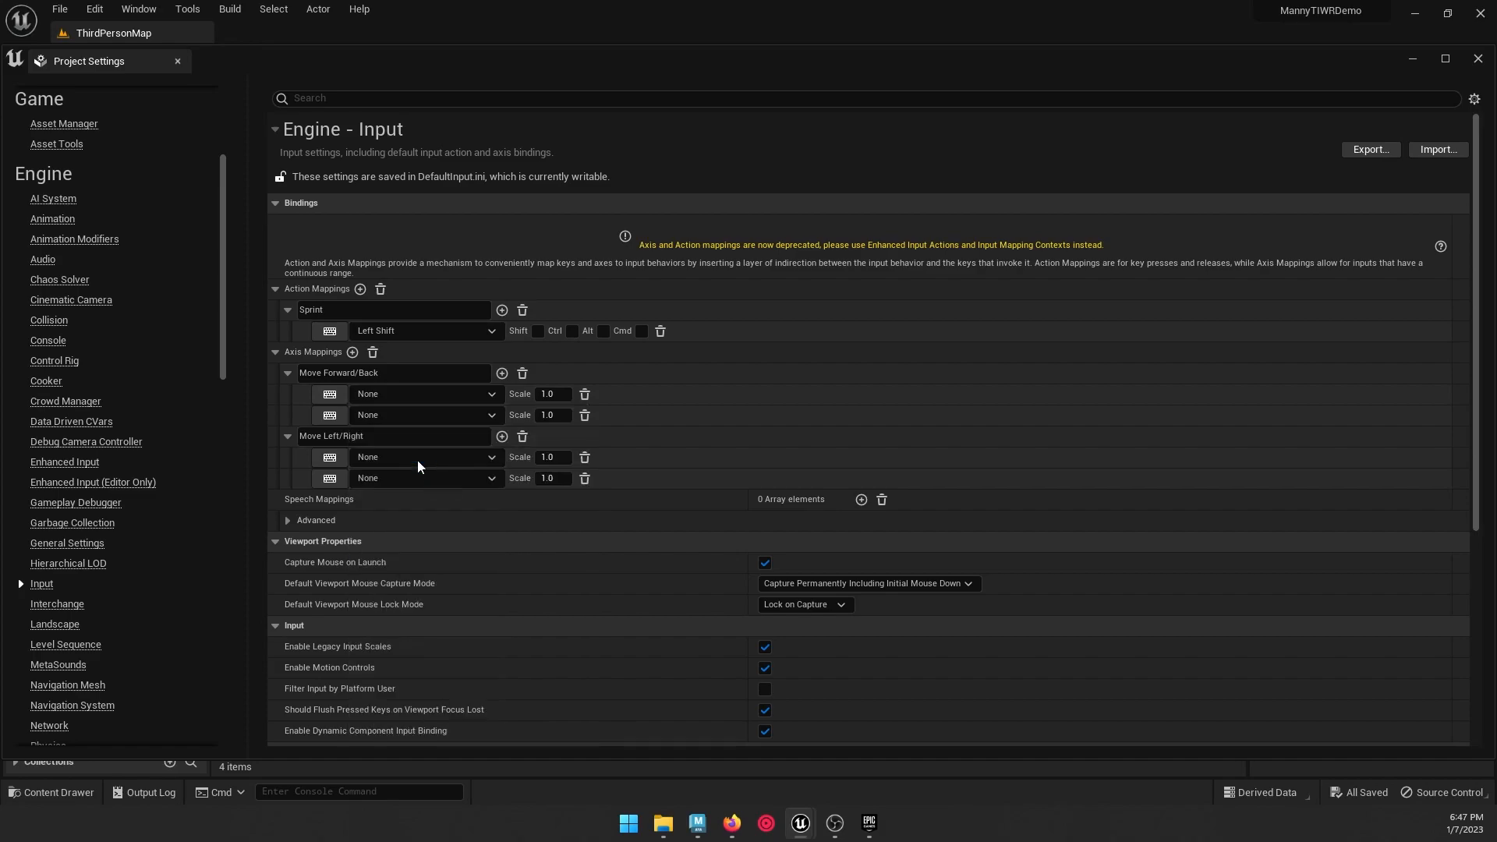
left_click(404, 417)
type("S")
scroll(437, 534, "down", 3)
left_click(433, 587)
Step: Bind the second Move Forward/Back entry to the keyboard key S with a scale of -1.0
left_click(427, 421)
type("S")
scroll(437, 593, "down", 1)
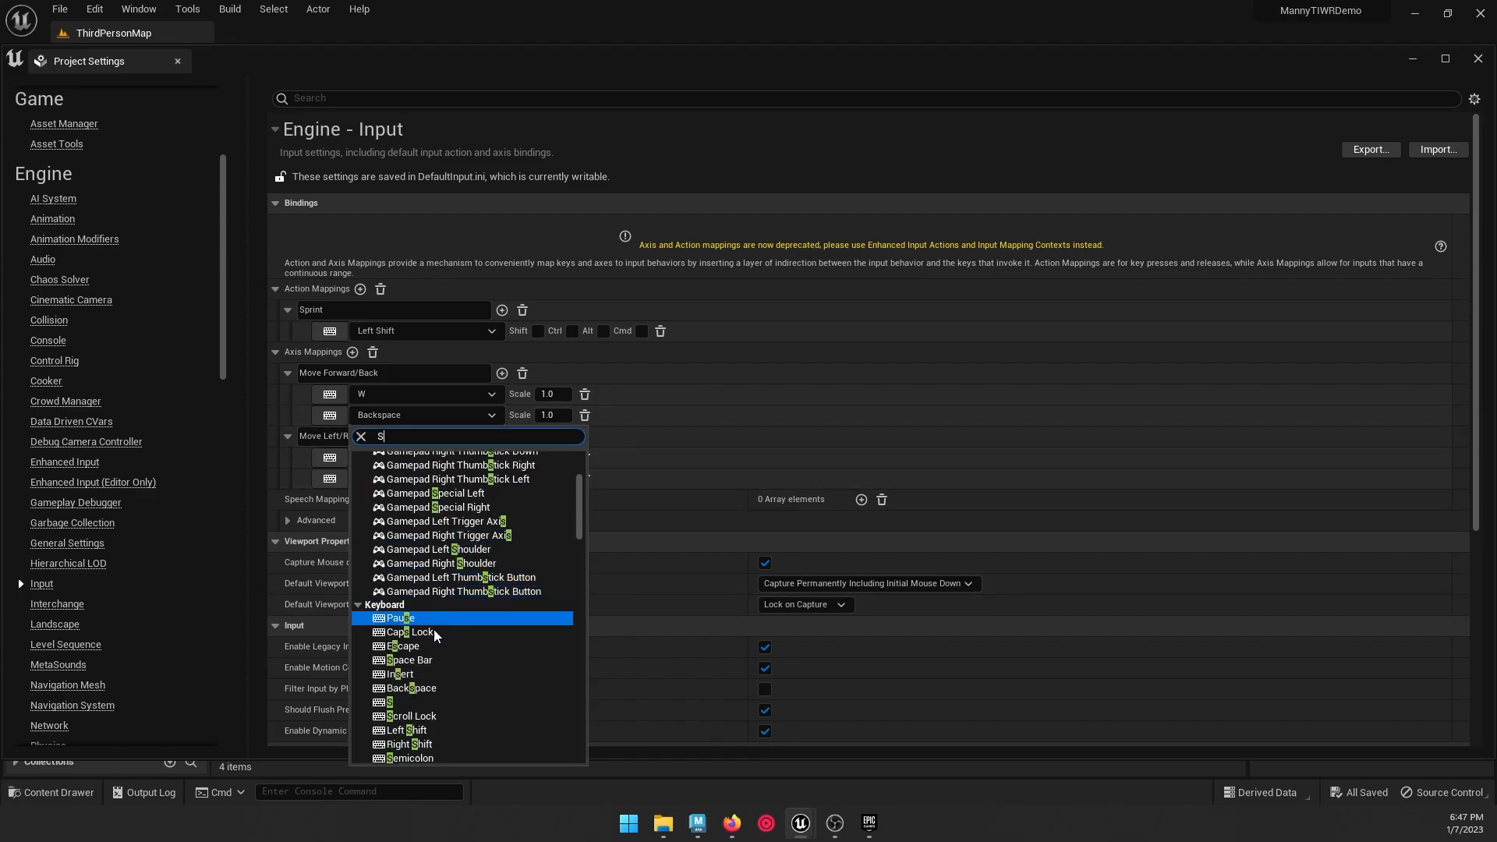
left_click(422, 710)
left_click(554, 415)
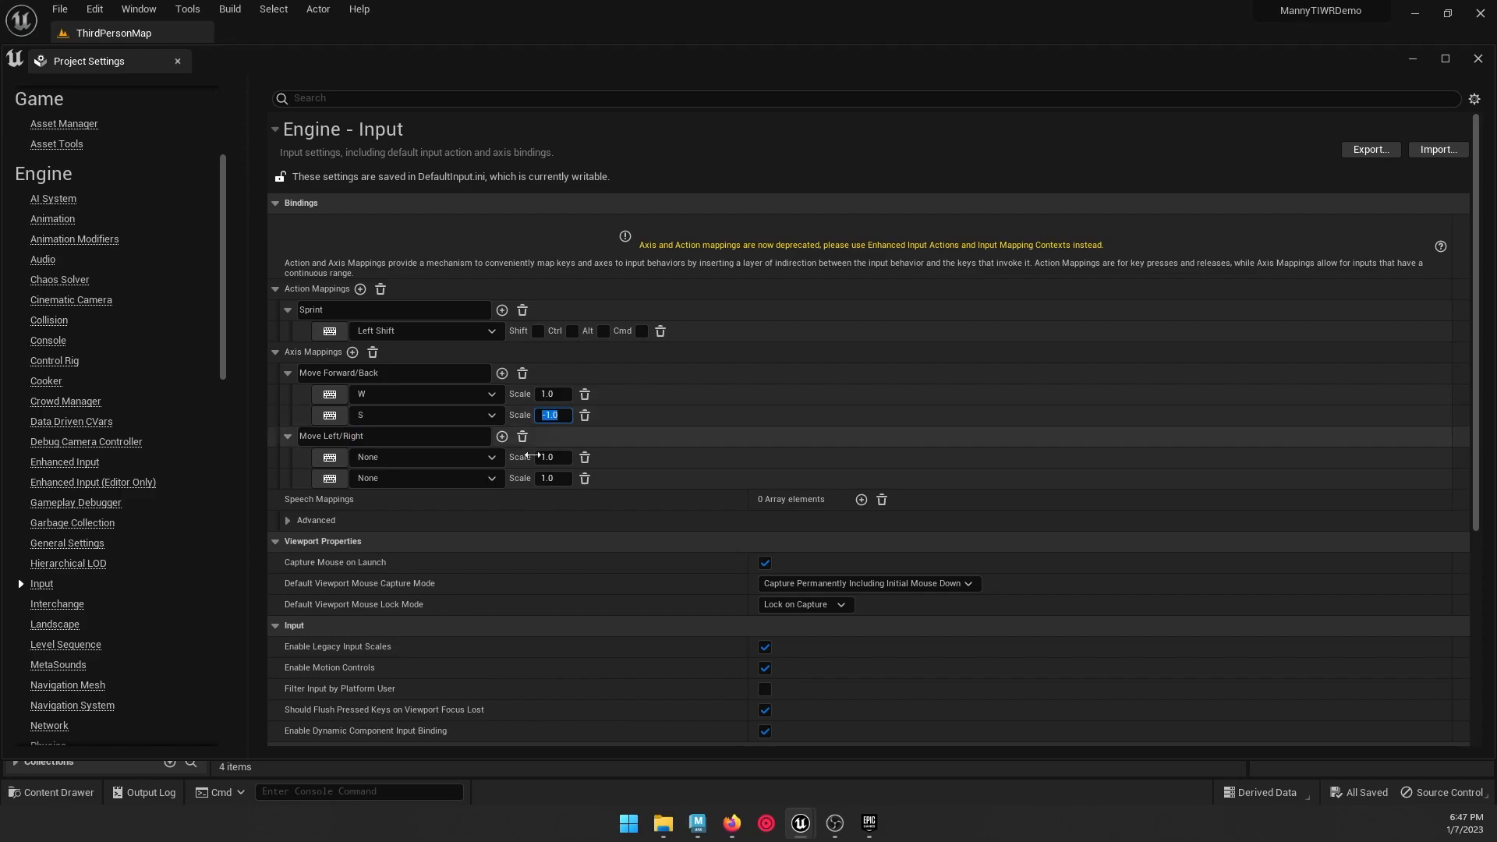
Step: Bind the first Move Left/Right entry to the keyboard key A with a scale of -1.0
left_click(418, 458)
type("A")
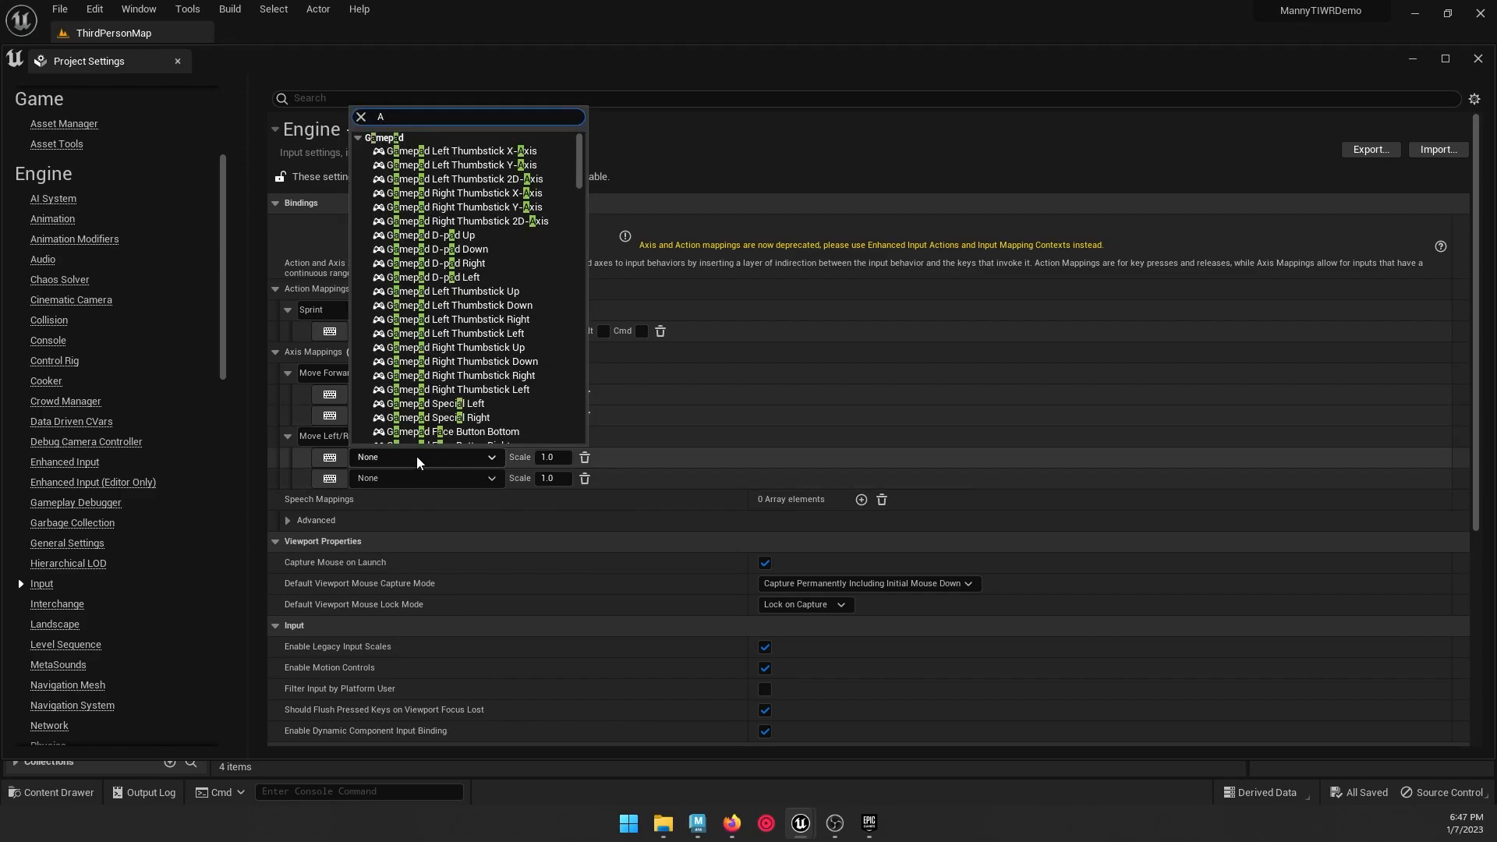
scroll(435, 403, "down", 3)
scroll(435, 403, "down", 3)
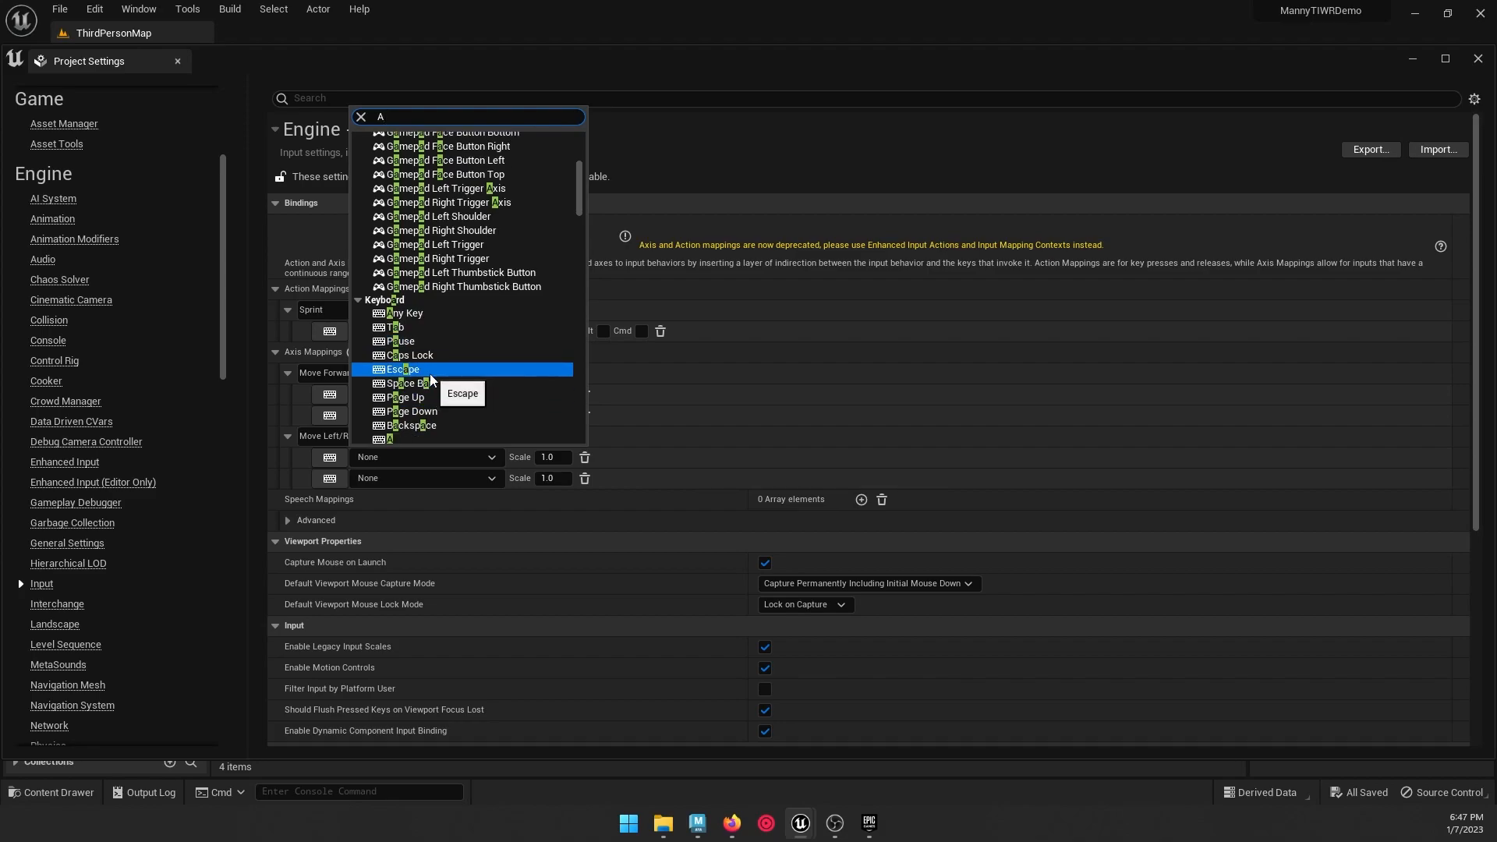
left_click(424, 348)
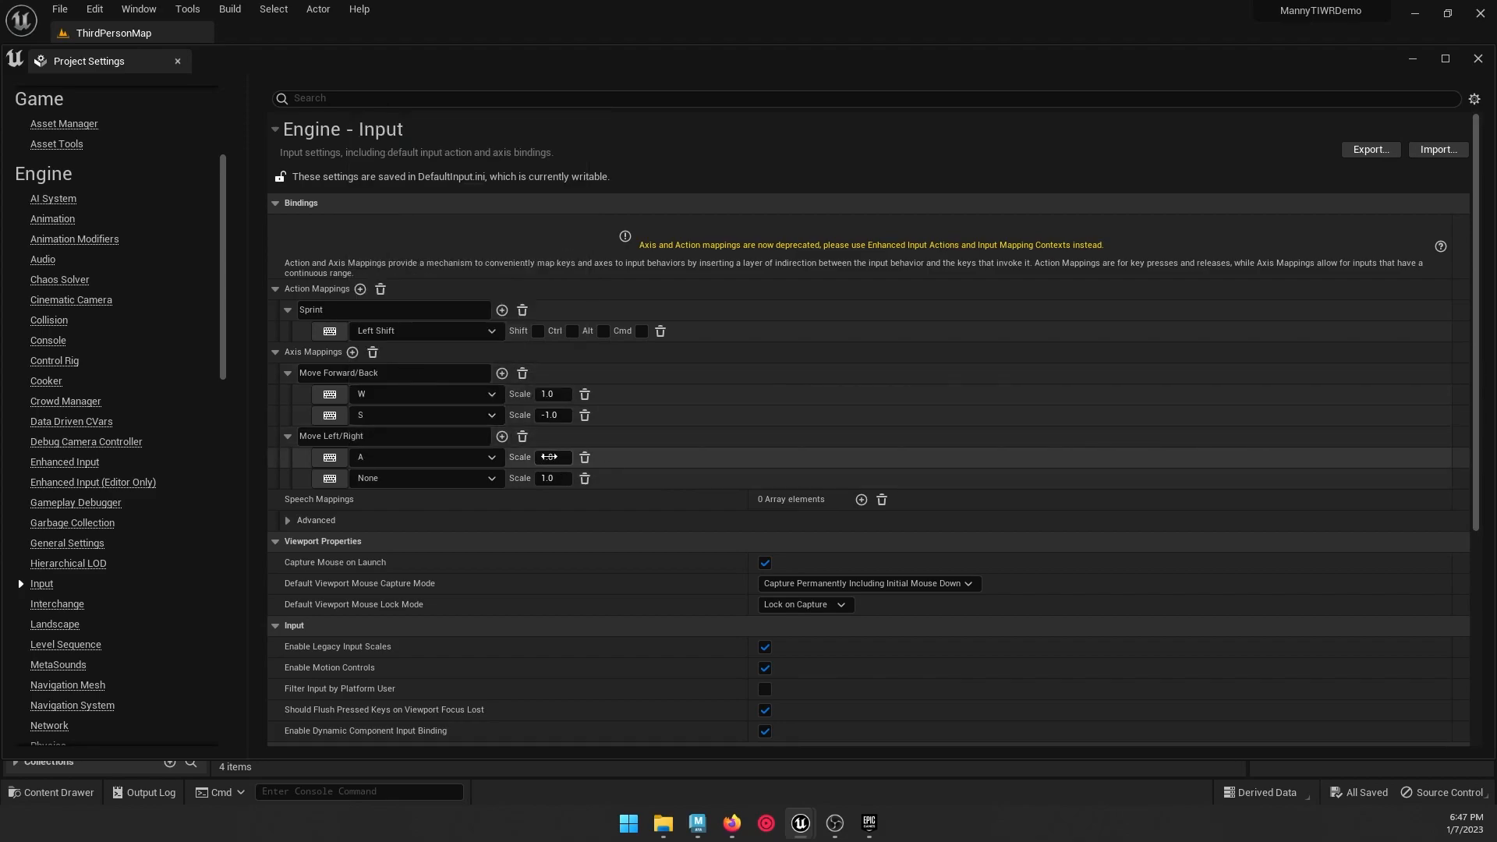
left_click(540, 455)
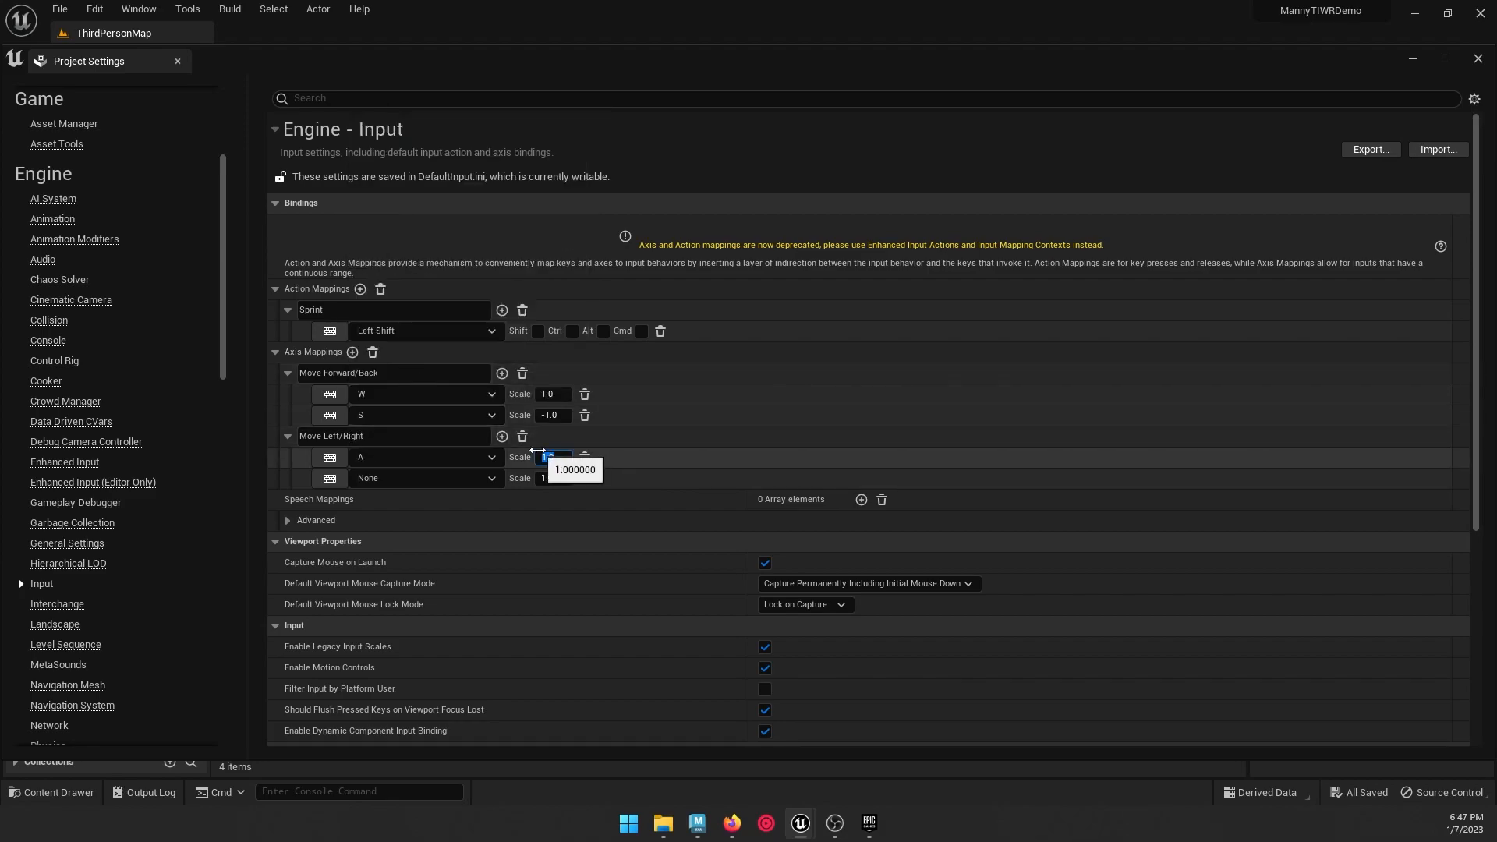
Step: Bind the second Move Left/Right entry to the keyboard key D and close the Project Settings
left_click(434, 478)
scroll(446, 438, "down", 8)
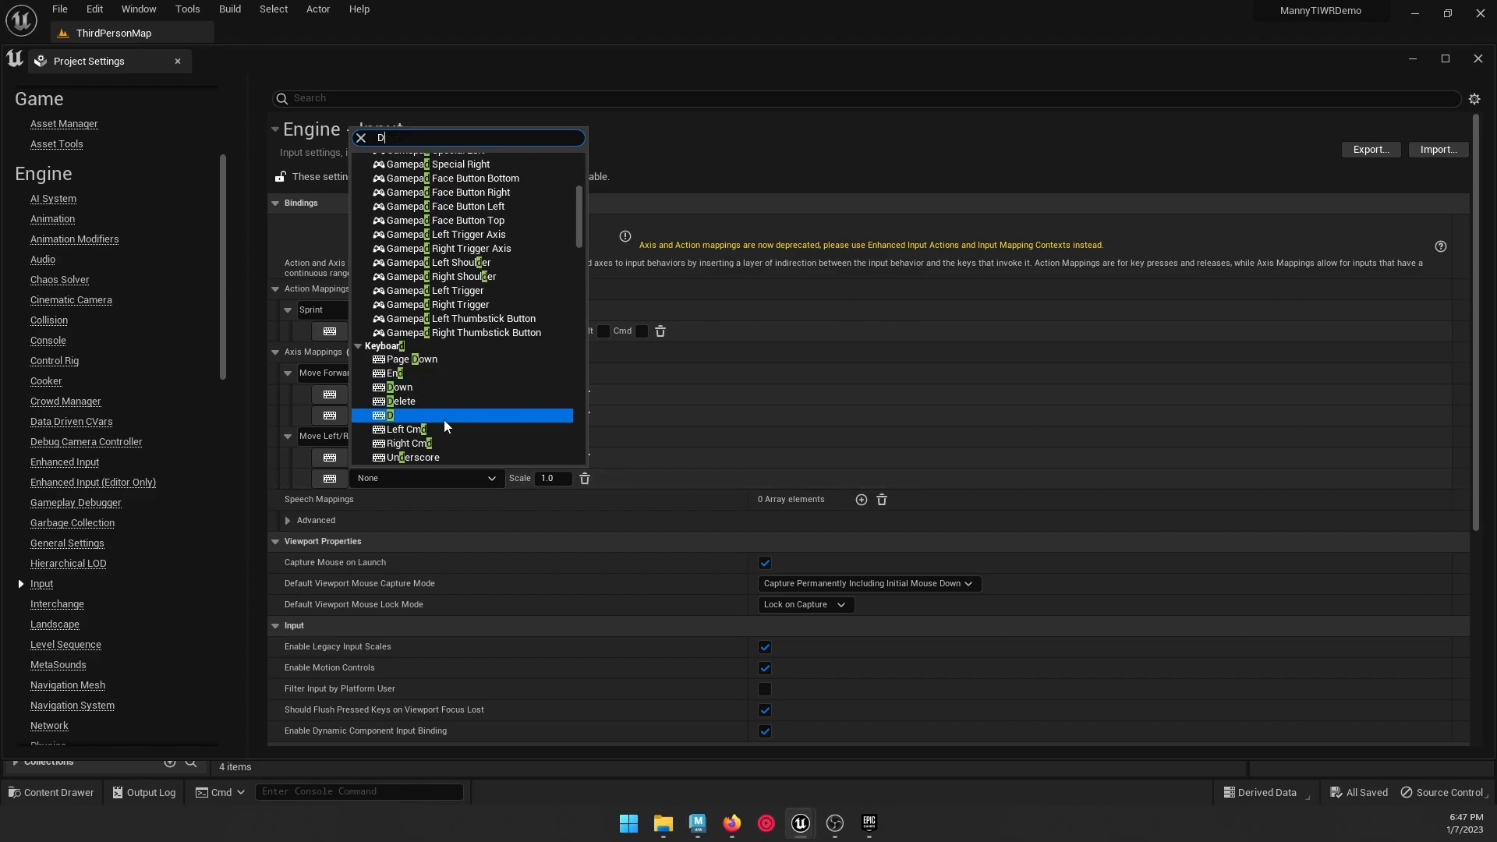
left_click(416, 343)
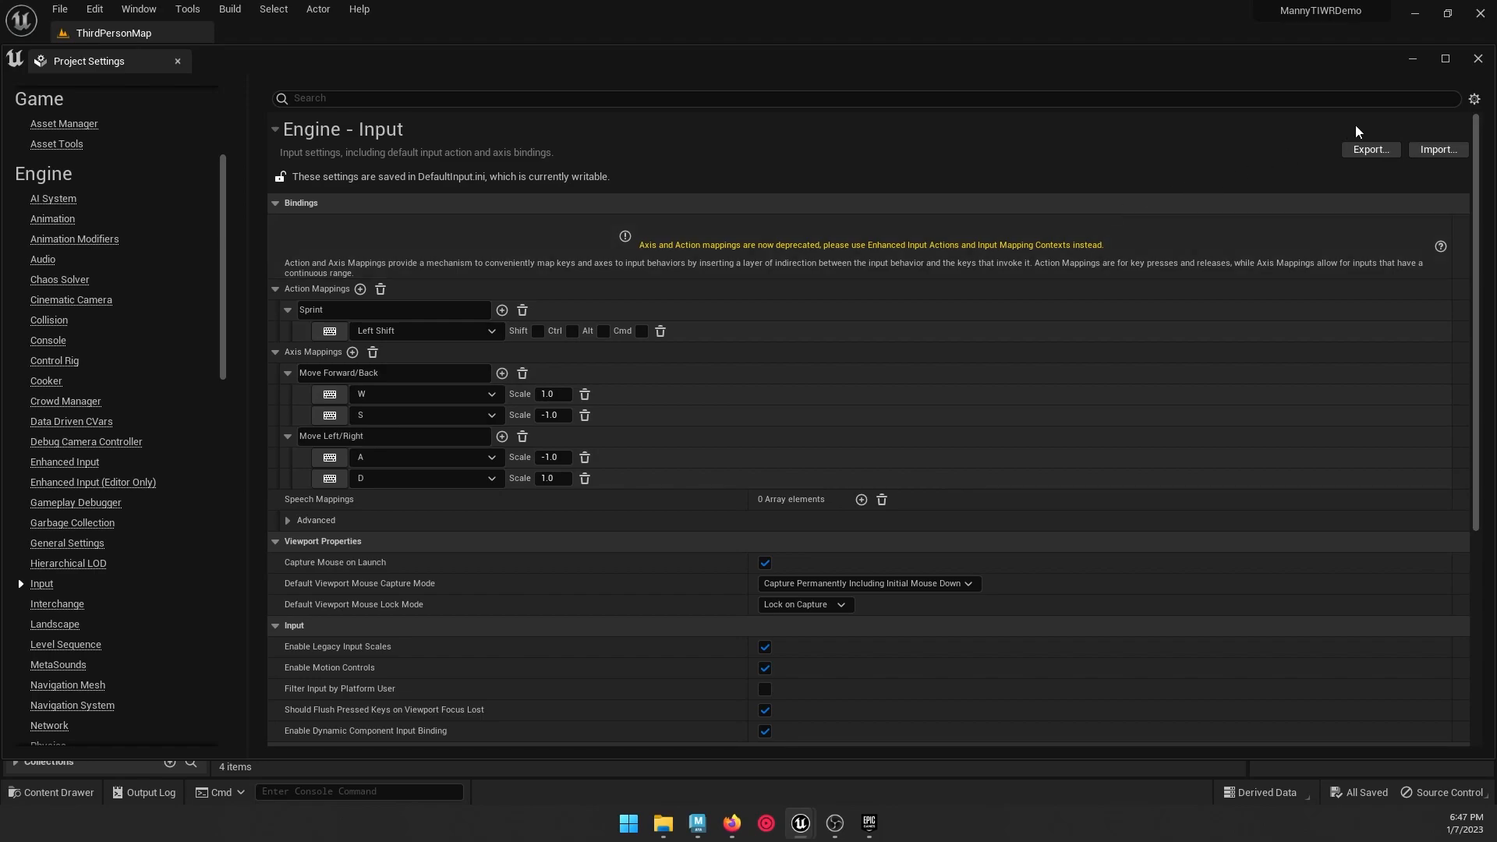
left_click(1479, 59)
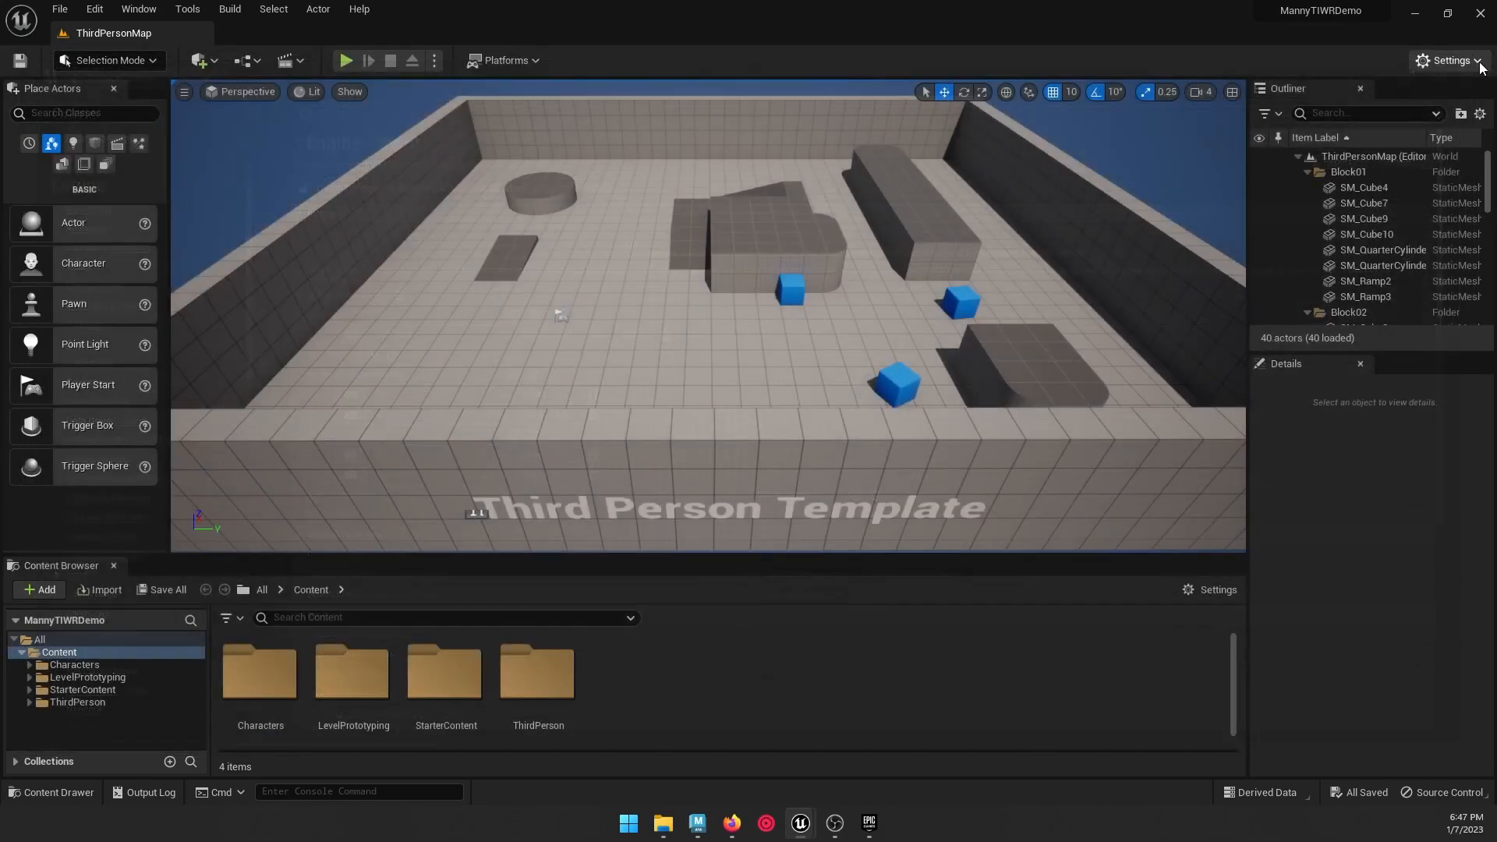
Step: Create a folder named Manny in the project's Content folder and open it
right_click(831, 673)
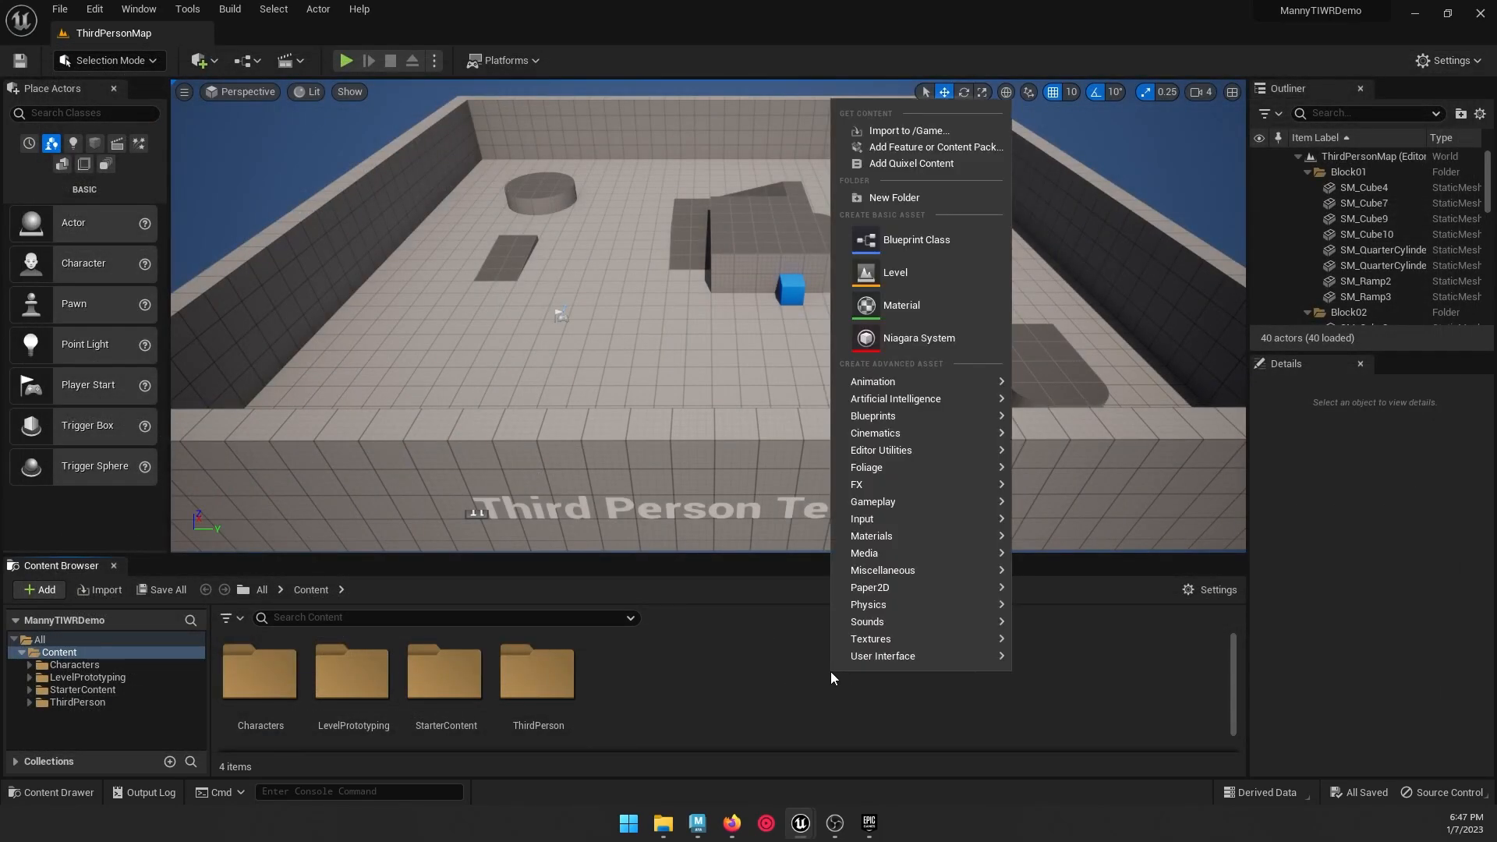
left_click(884, 199)
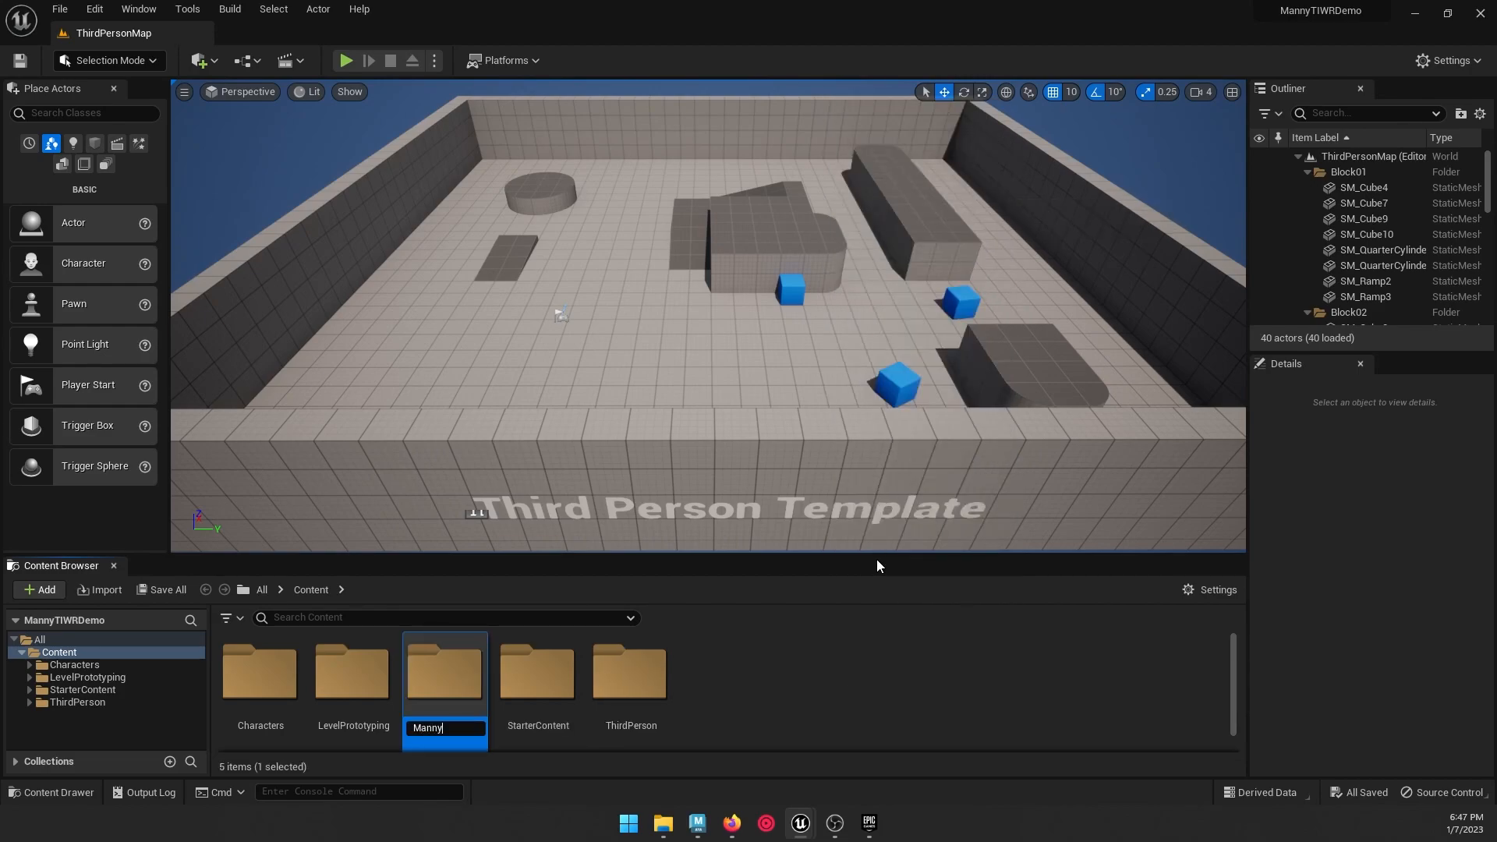
key("Return")
double_click(455, 680)
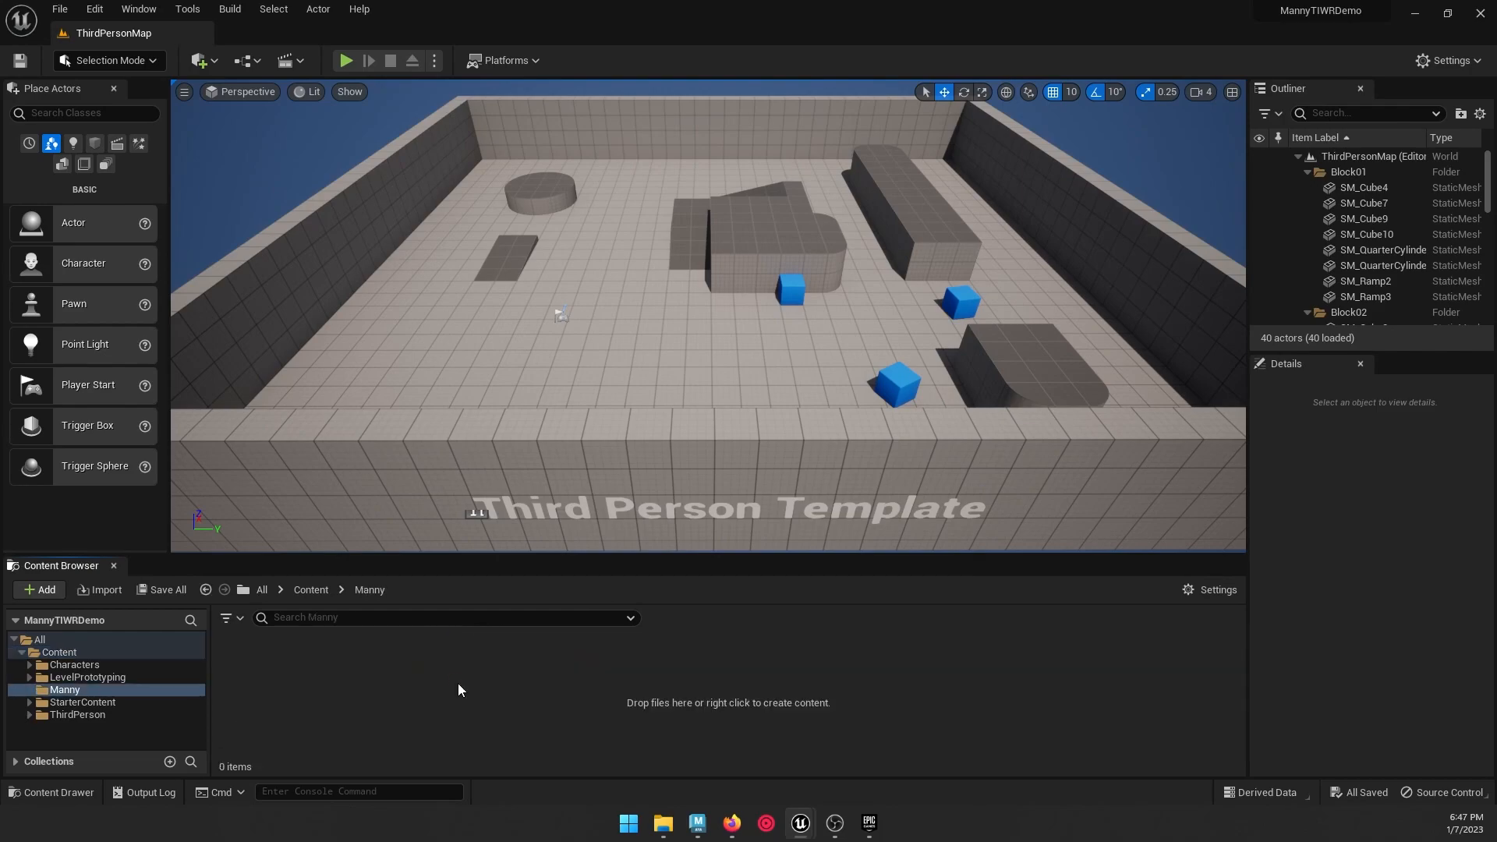
Step: Import the TPose file from the Desktop into the Manny folder as a skeletal mesh, keeping the offered FBX import options
right_click(457, 683)
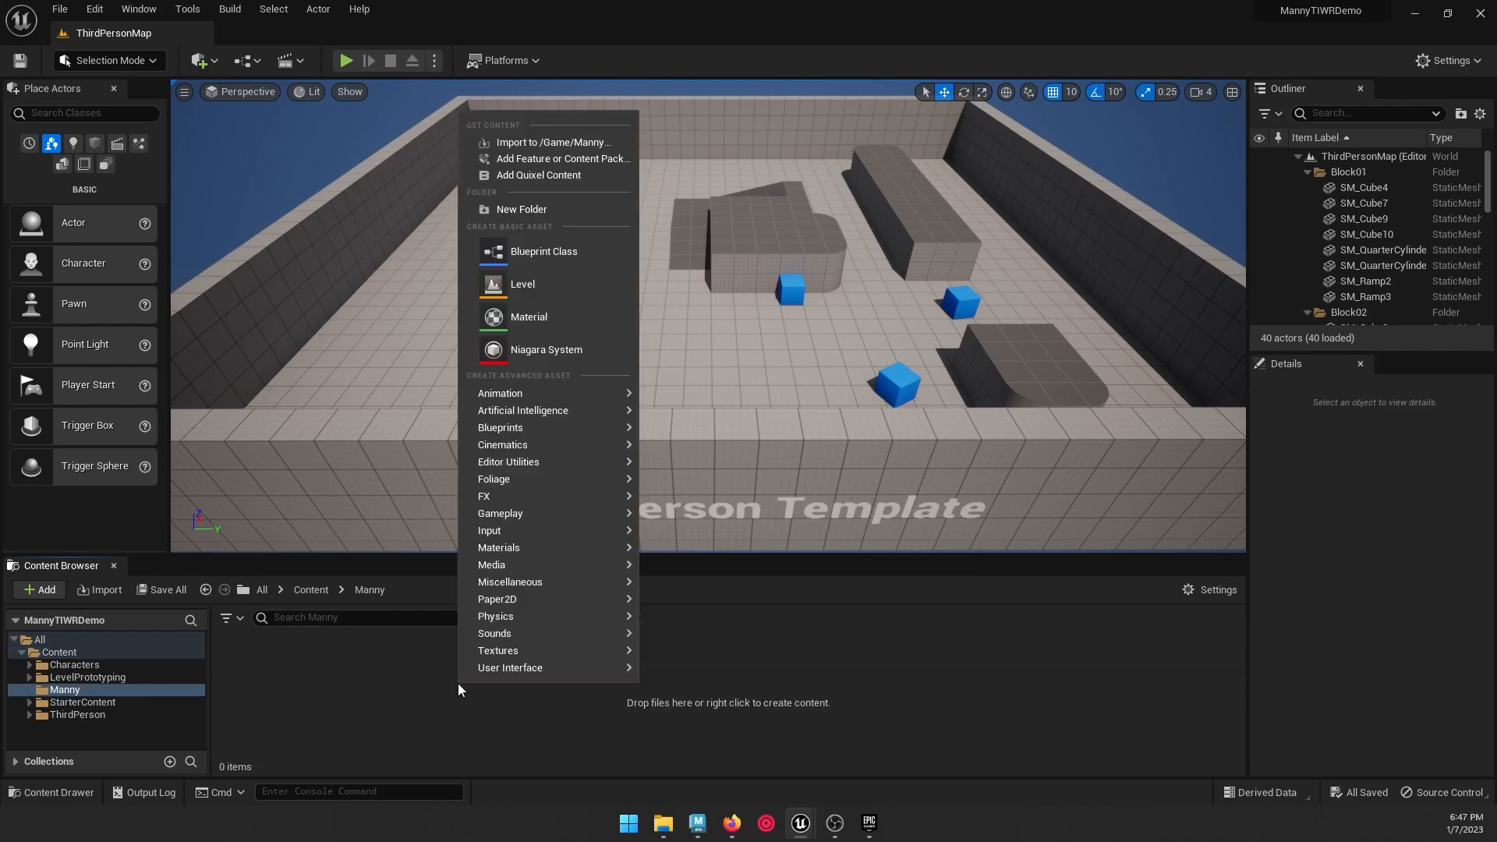
left_click(523, 145)
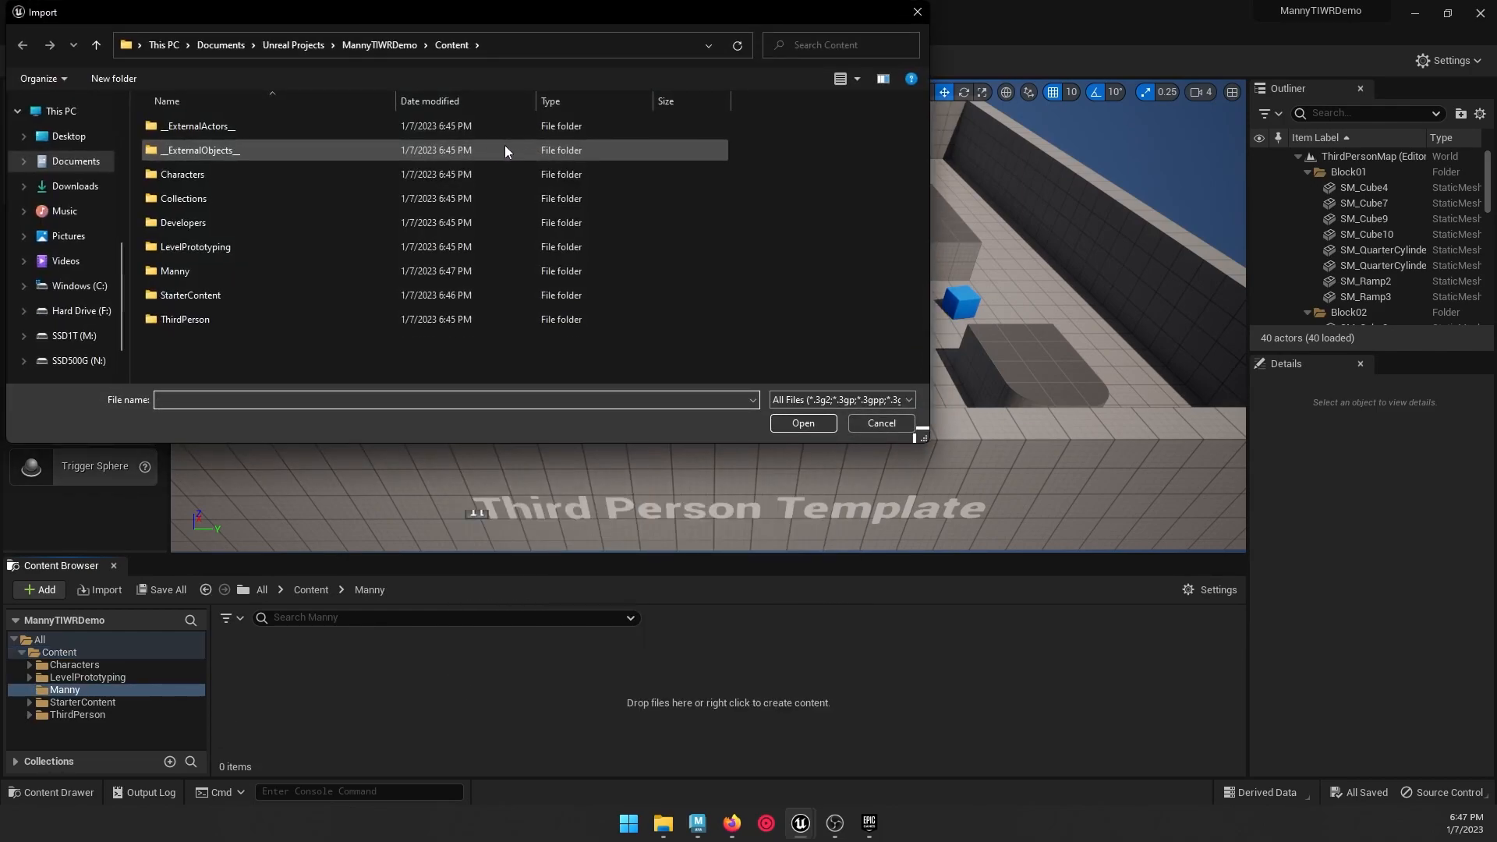
left_click(70, 136)
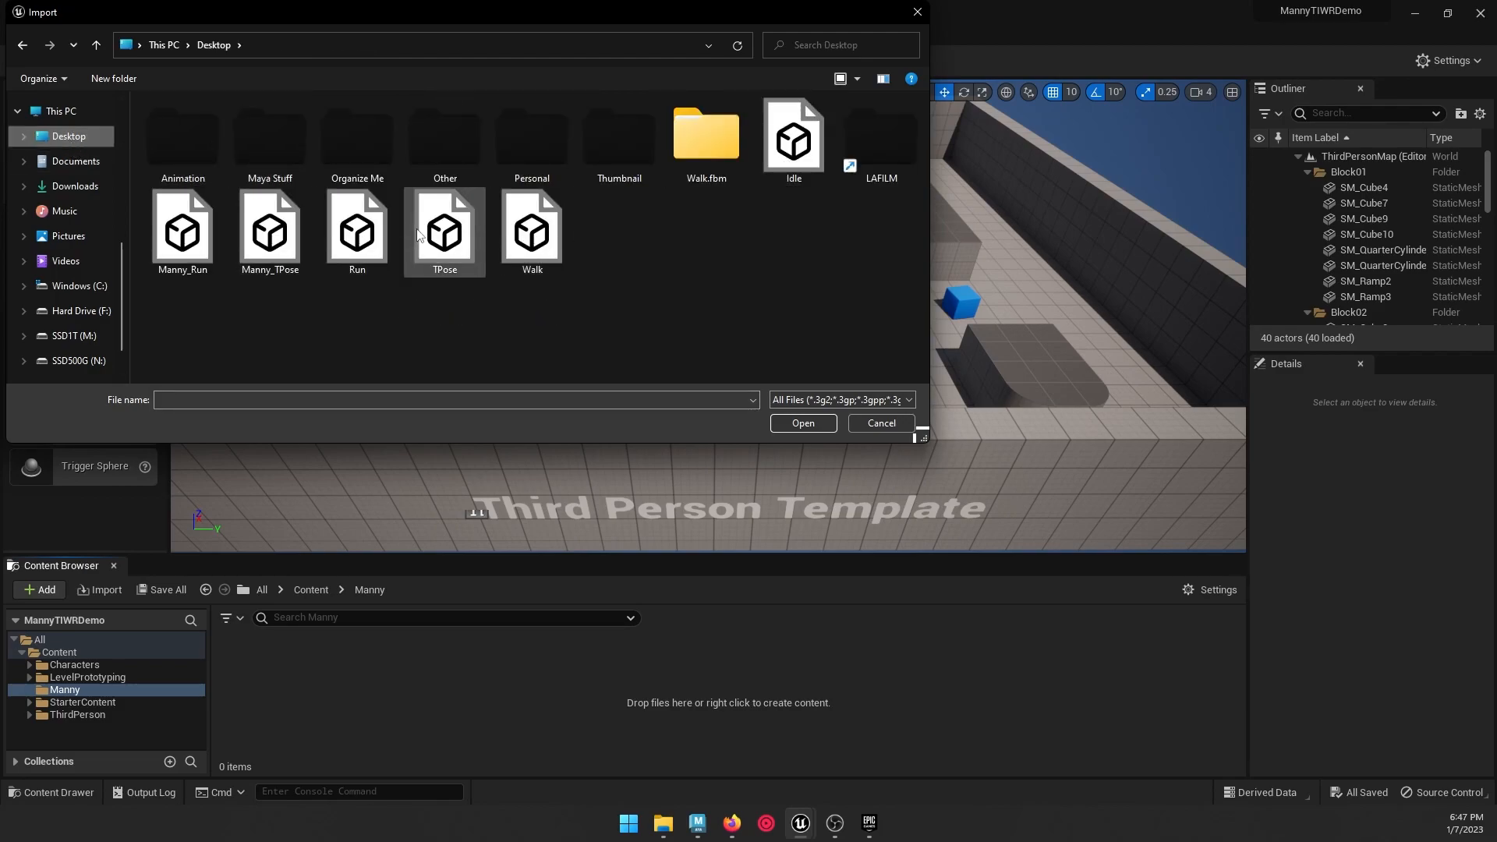
double_click(446, 232)
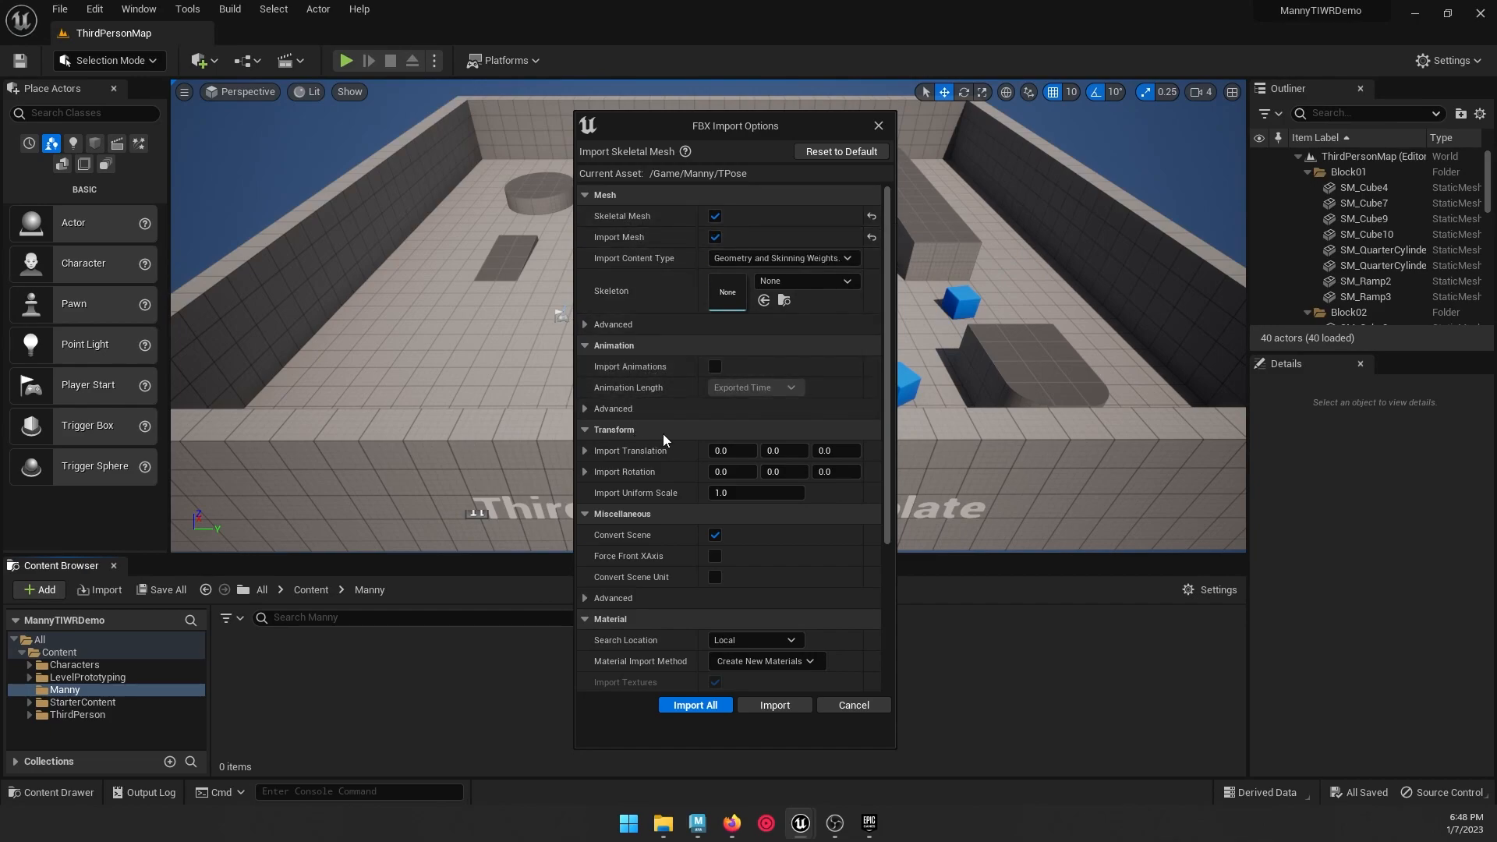
left_click(697, 706)
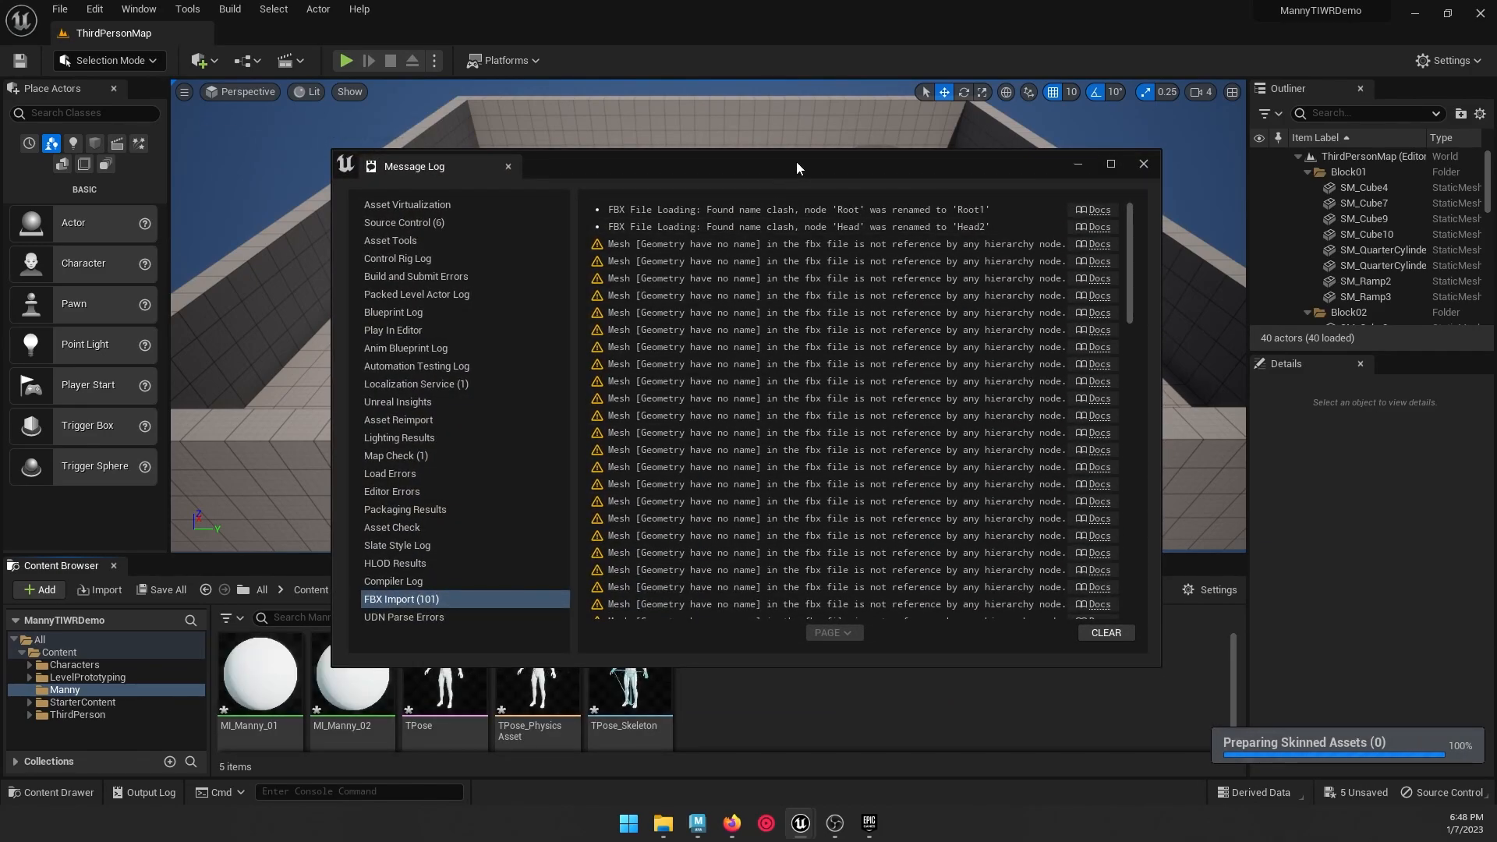
Step: Clear the FBX import messages and close the Message Log
left_click_drag(797, 162, 773, 101)
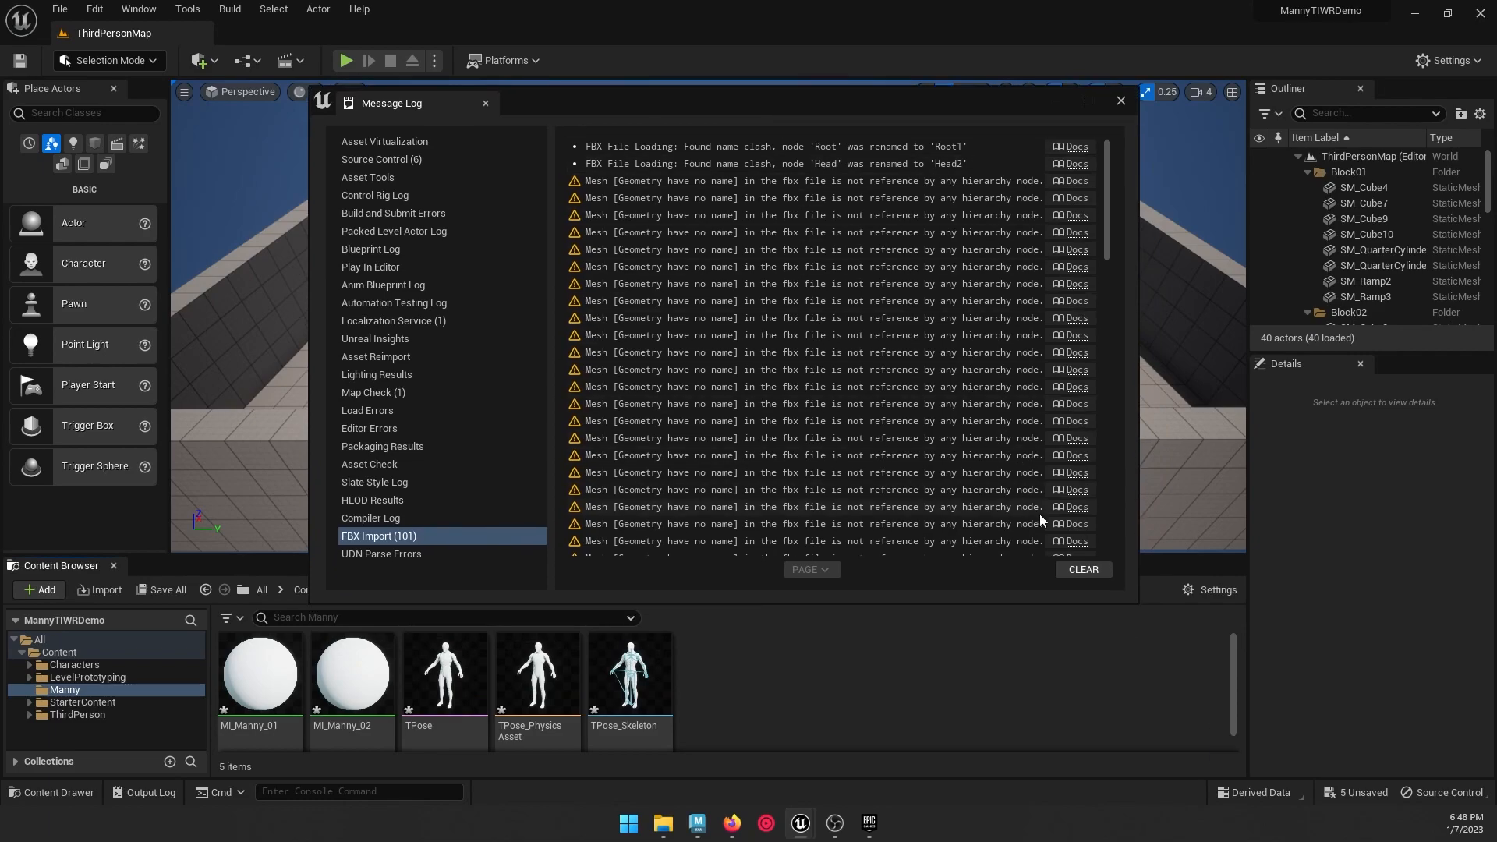
left_click(1077, 570)
left_click(1121, 102)
Step: Choose the Idle file from the Desktop for import into the Manny folder
scroll(740, 659, "down", 1)
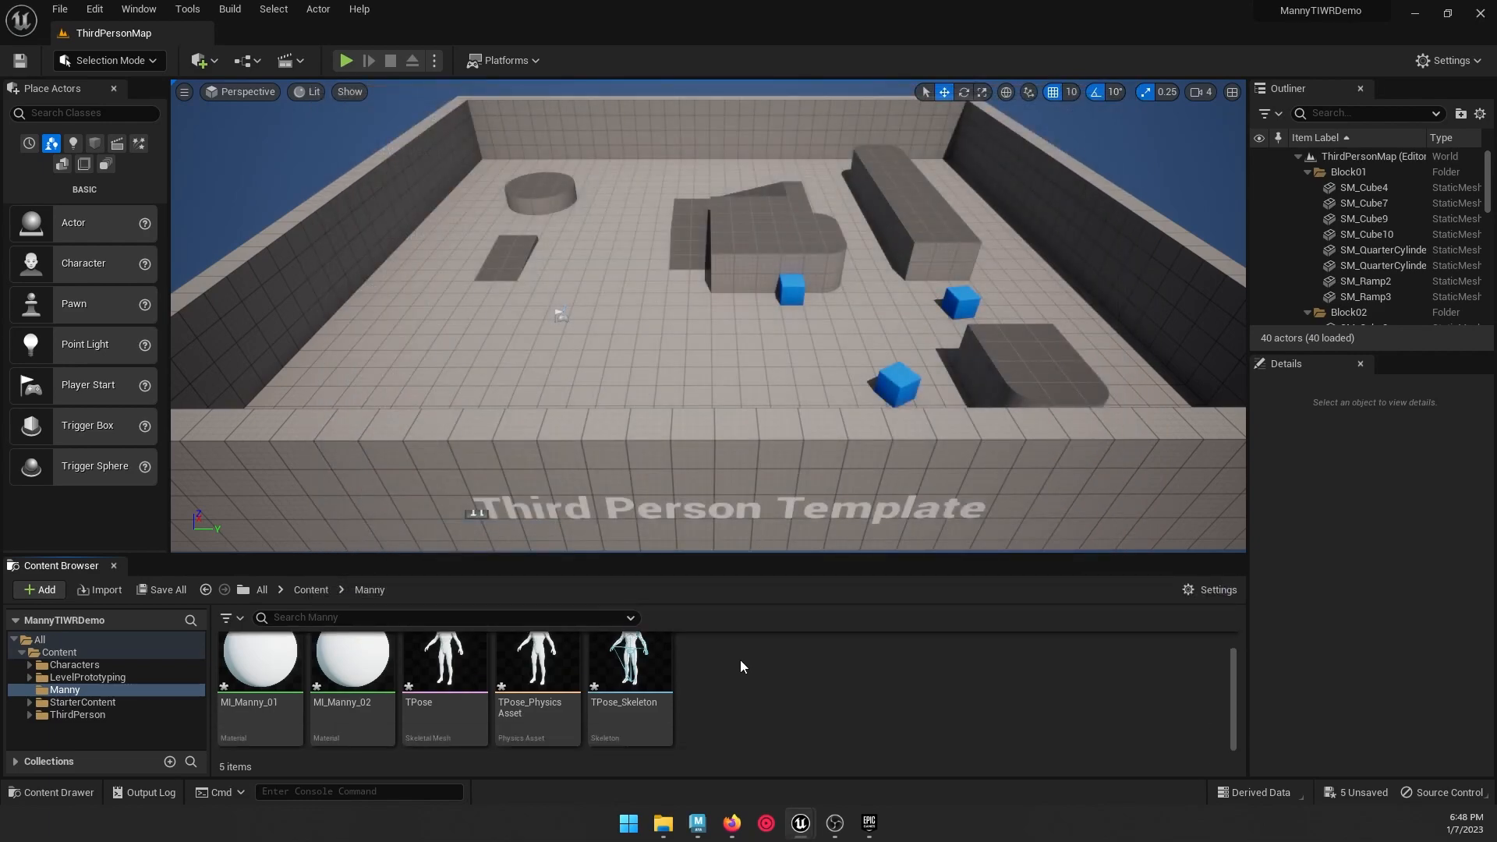
right_click(764, 686)
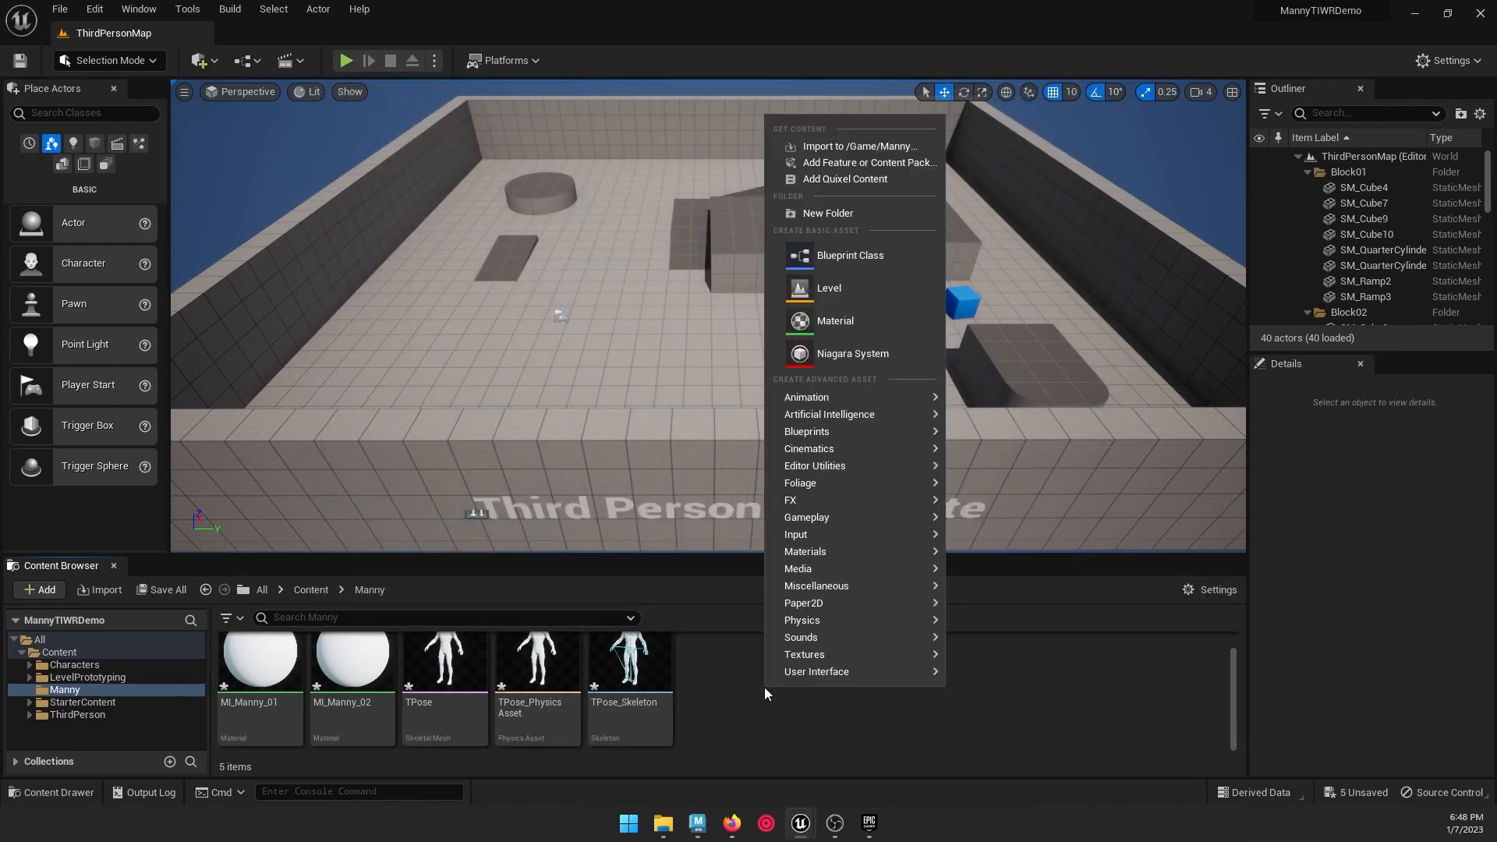
left_click(859, 144)
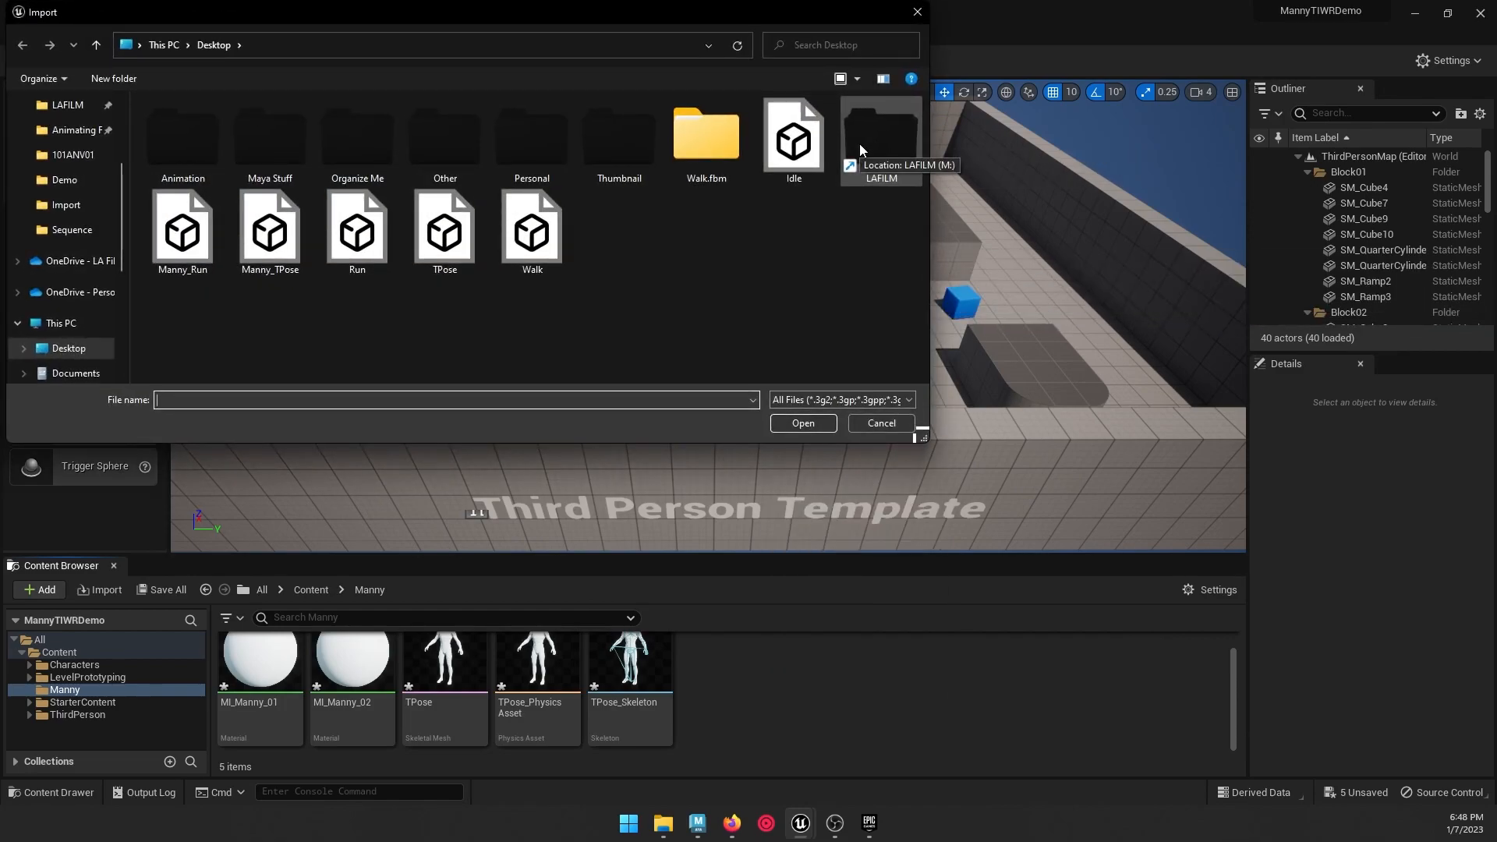
left_click(543, 255)
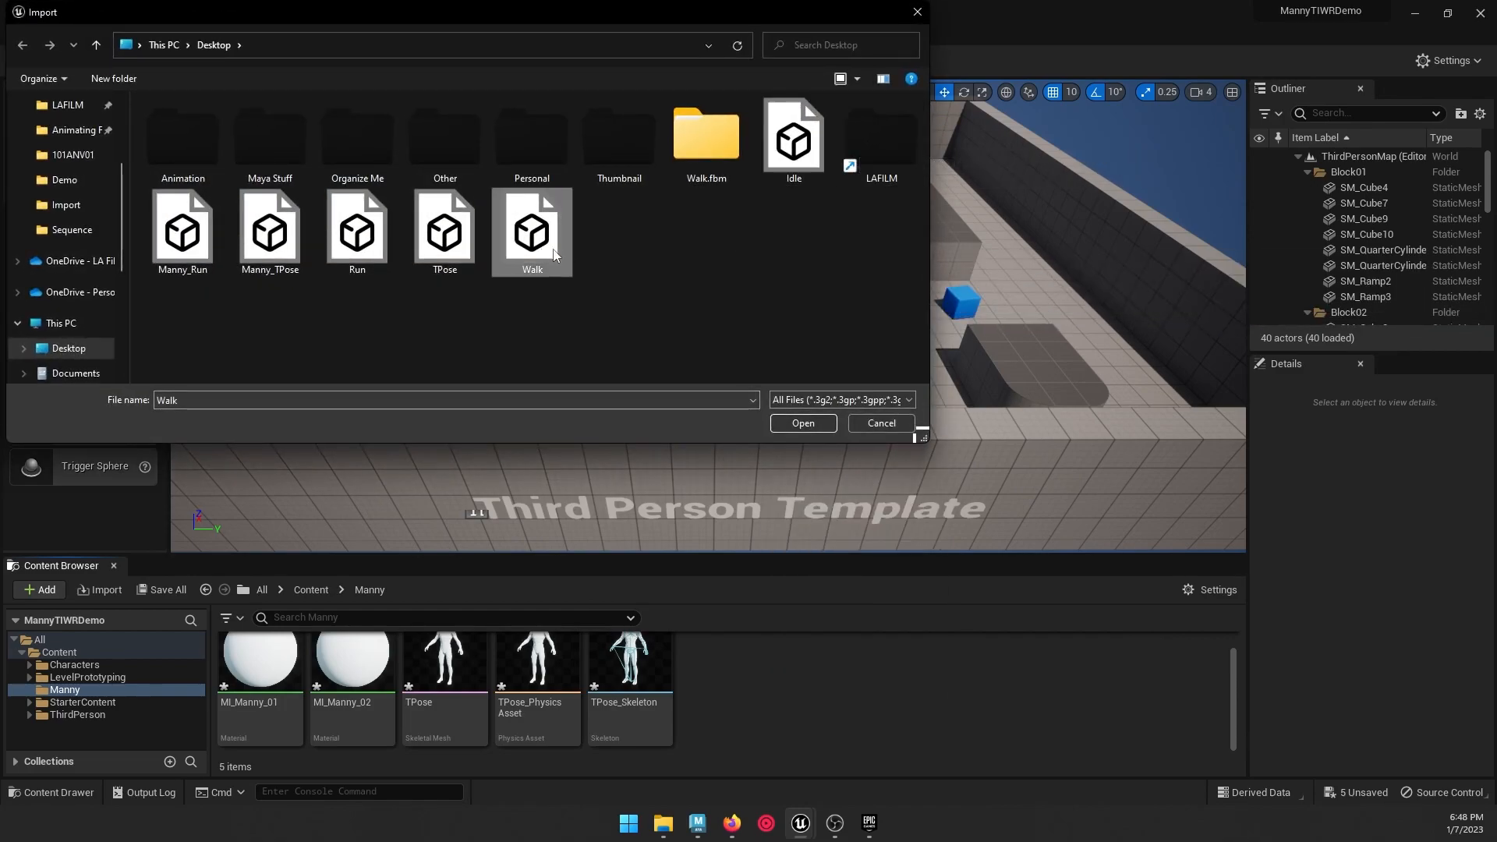
left_click(793, 153)
left_click(812, 428)
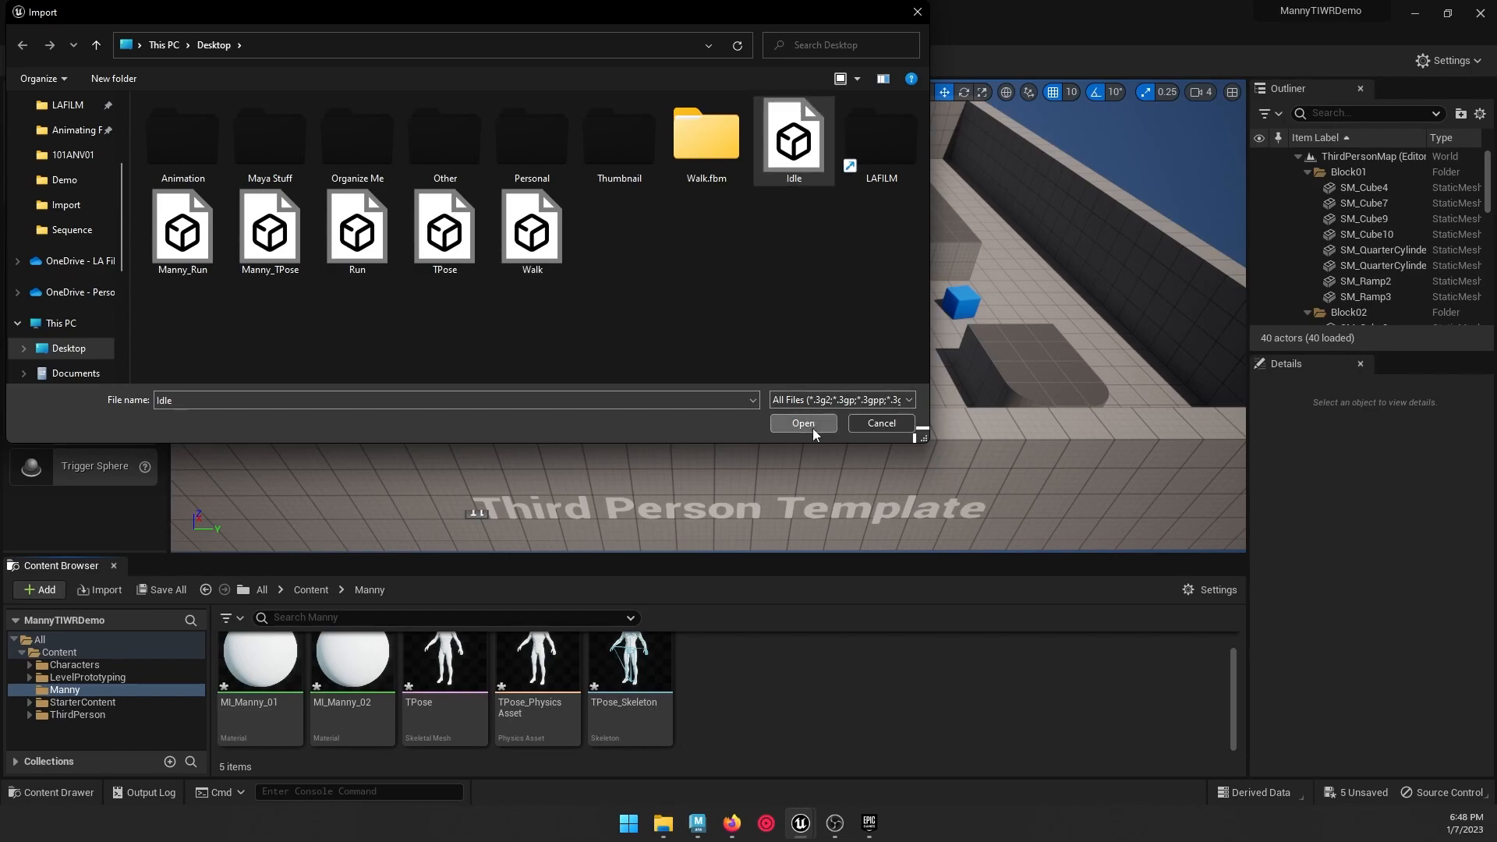
Step: Import Idle as an animation only, without its mesh and with TPose_Skeleton as the skeleton, and clear the import log
left_click(714, 215)
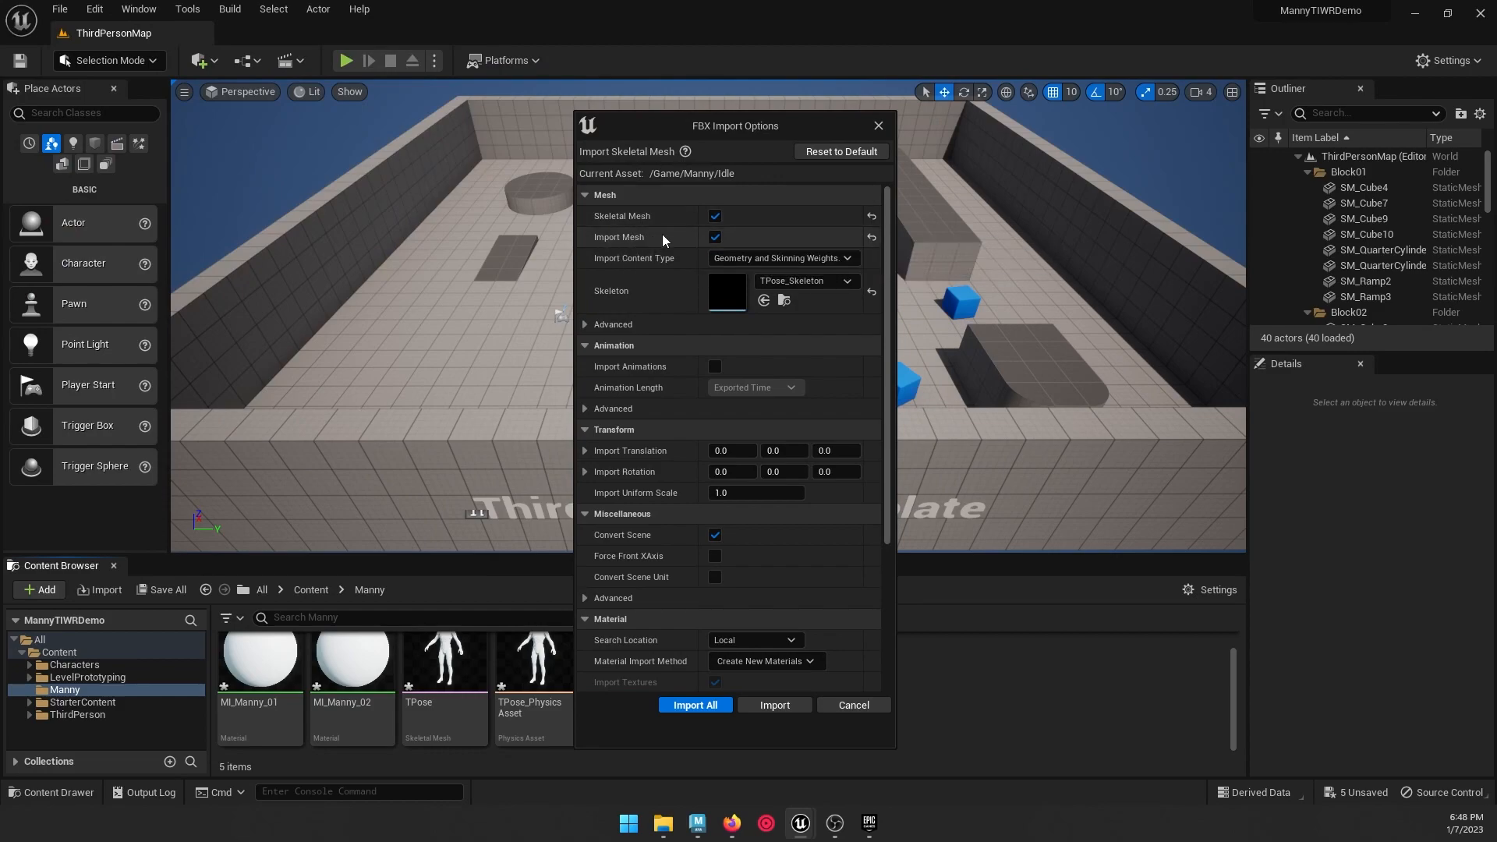
left_click(715, 237)
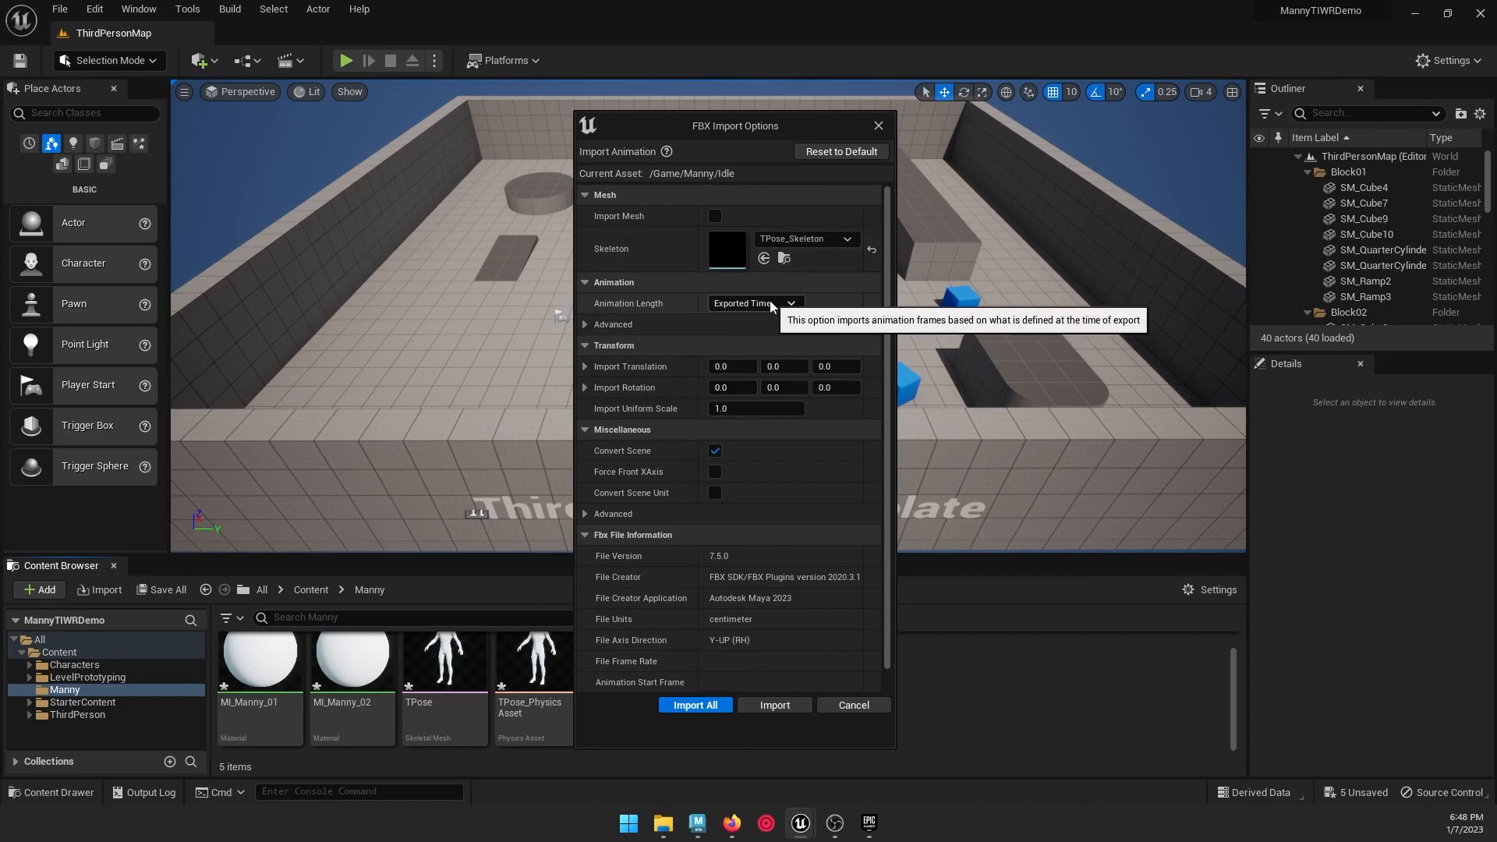
left_click(801, 241)
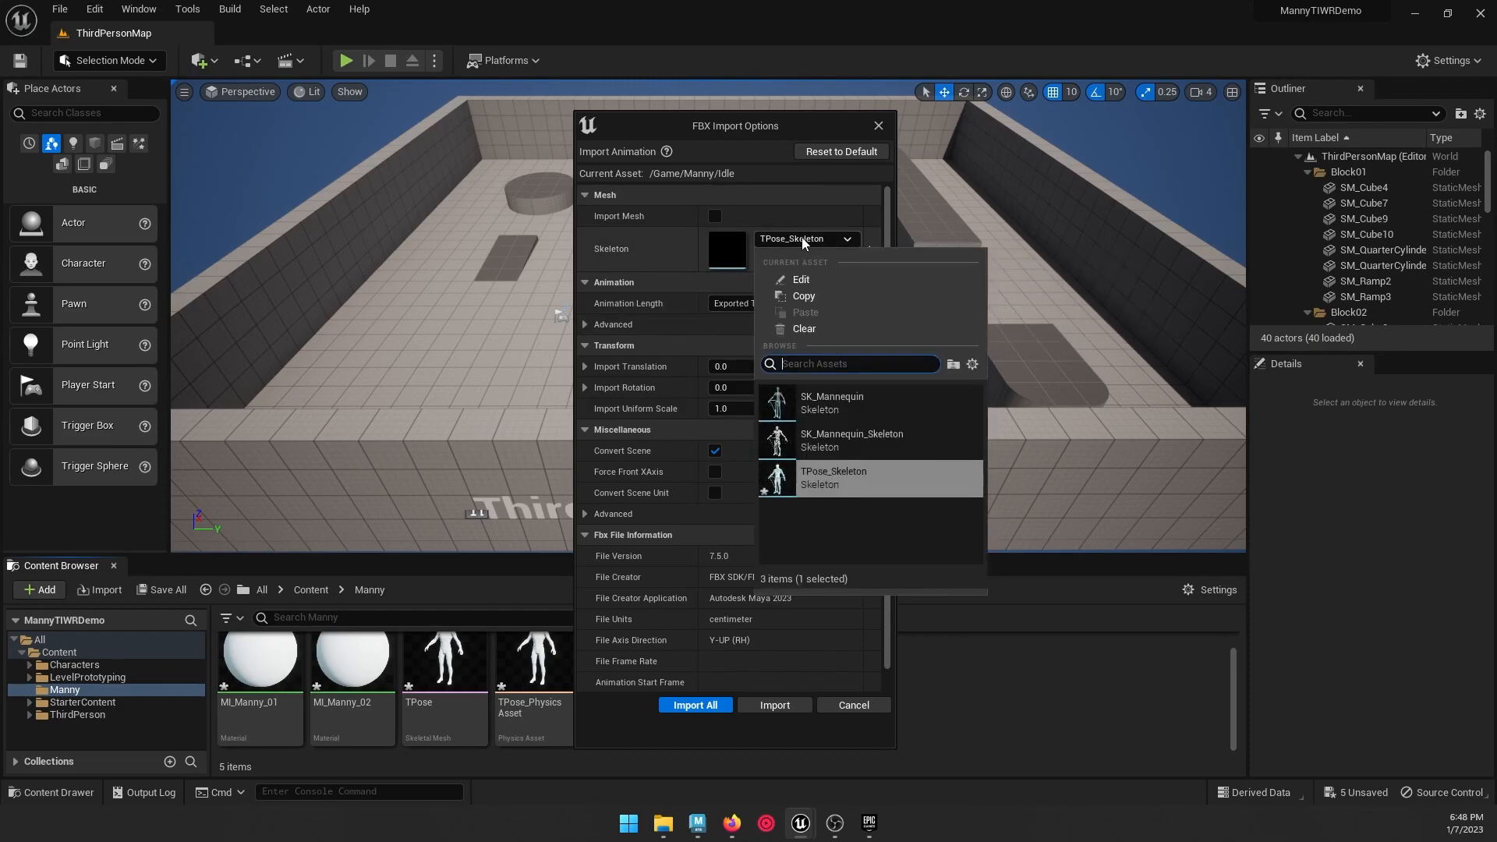
left_click(858, 475)
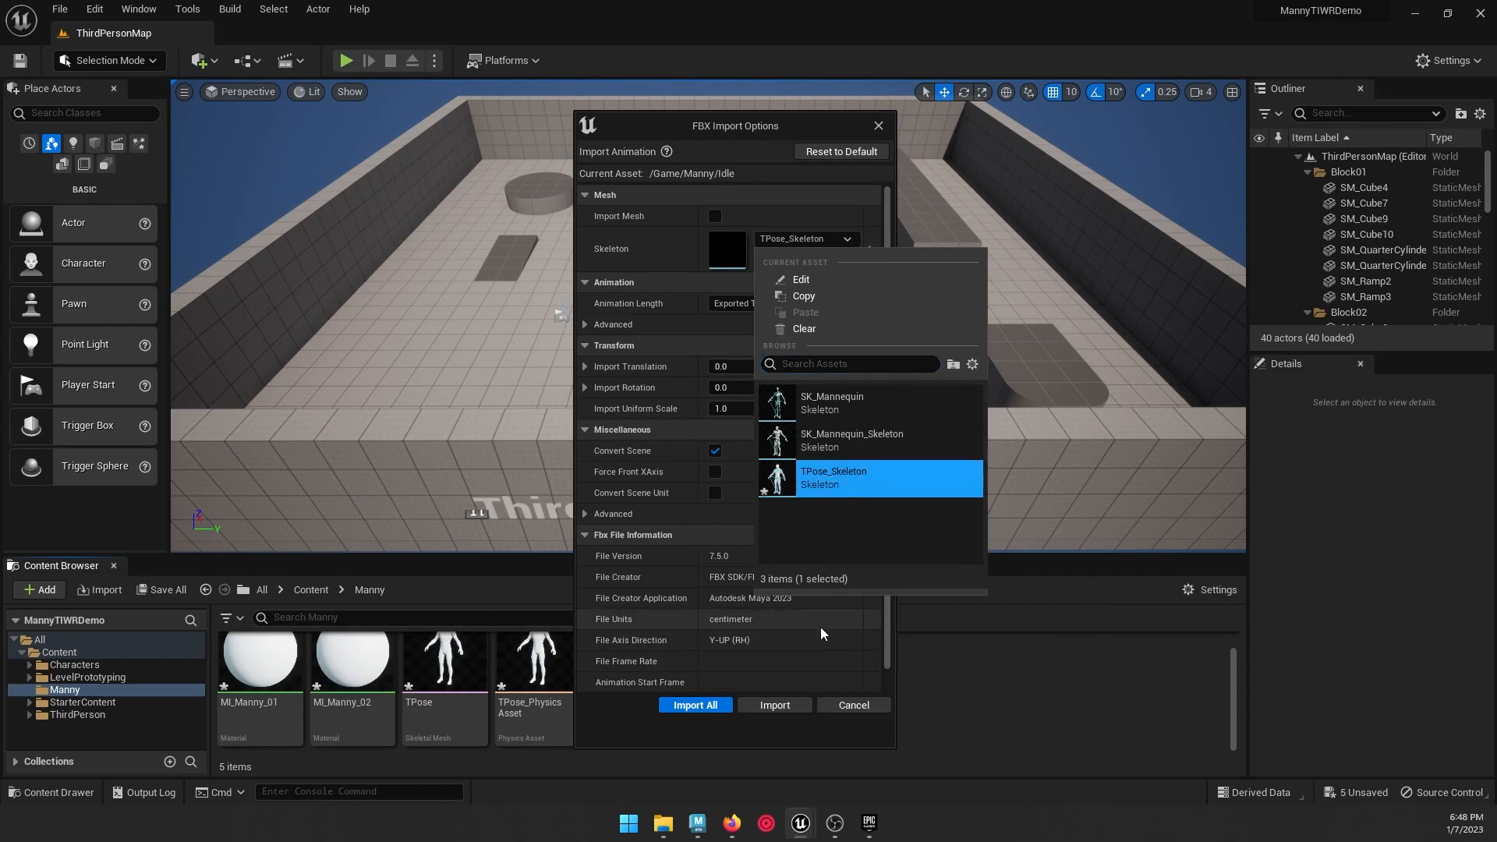
left_click(869, 480)
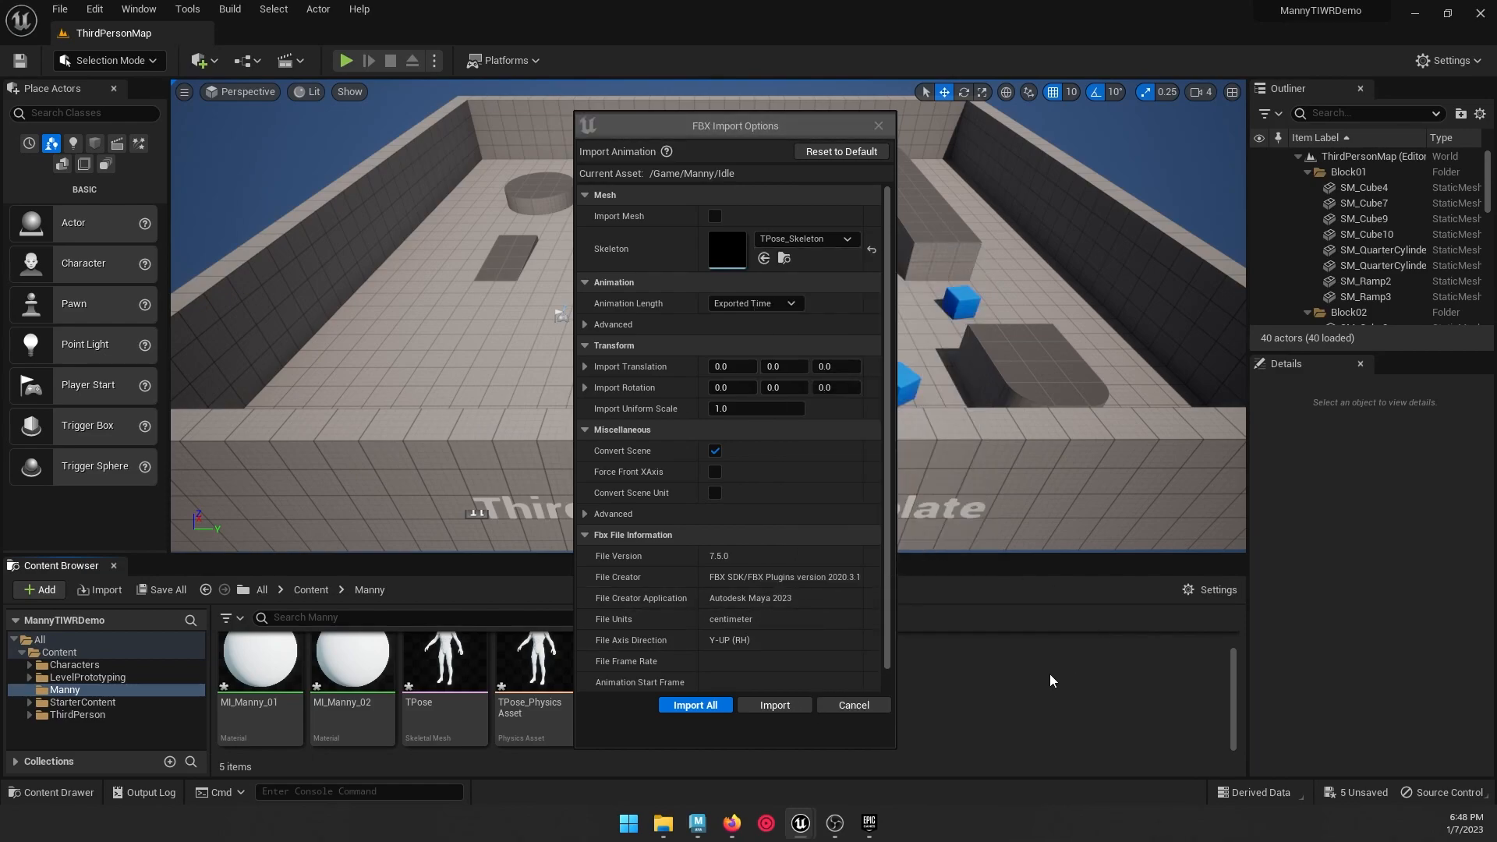
left_click(694, 706)
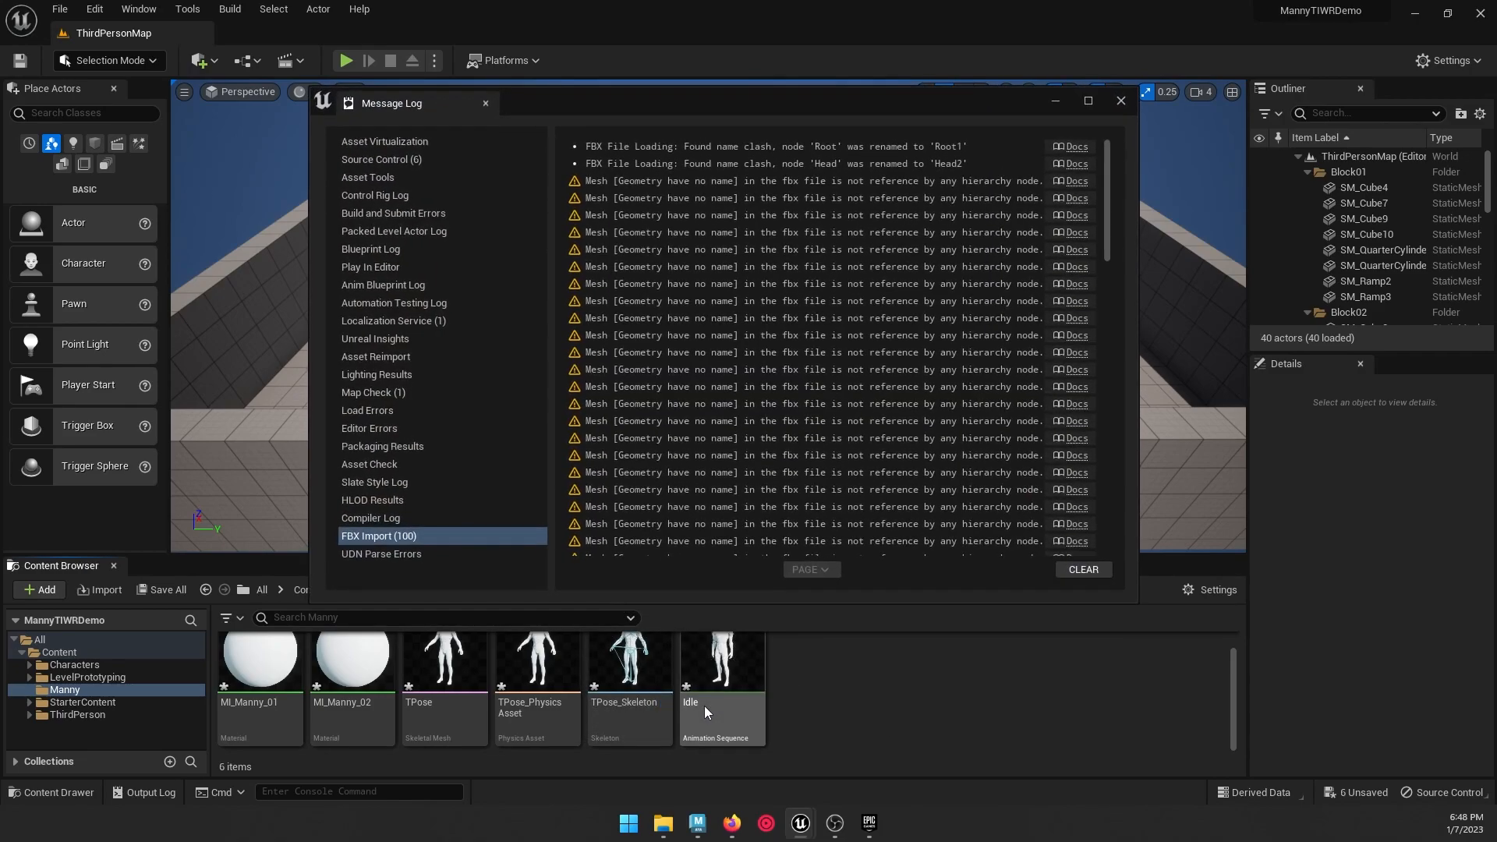
left_click(1077, 571)
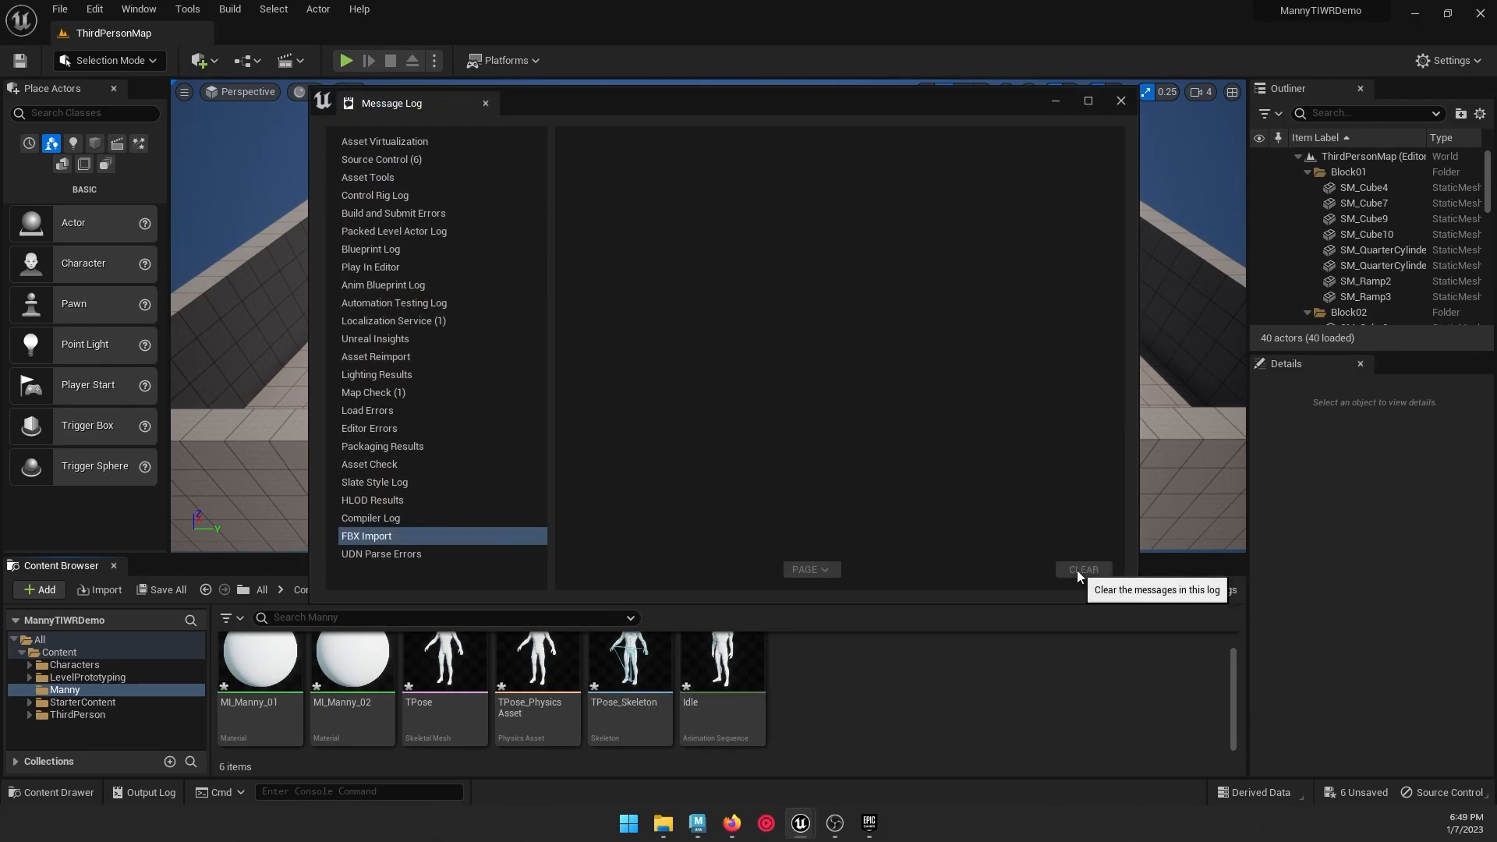
left_click(1121, 101)
Step: Import the Walk file from the Desktop into the Manny folder as an animation on TPose_Skeleton, without its mesh, and dismiss the import log
right_click(793, 669)
mouse_move(817, 367)
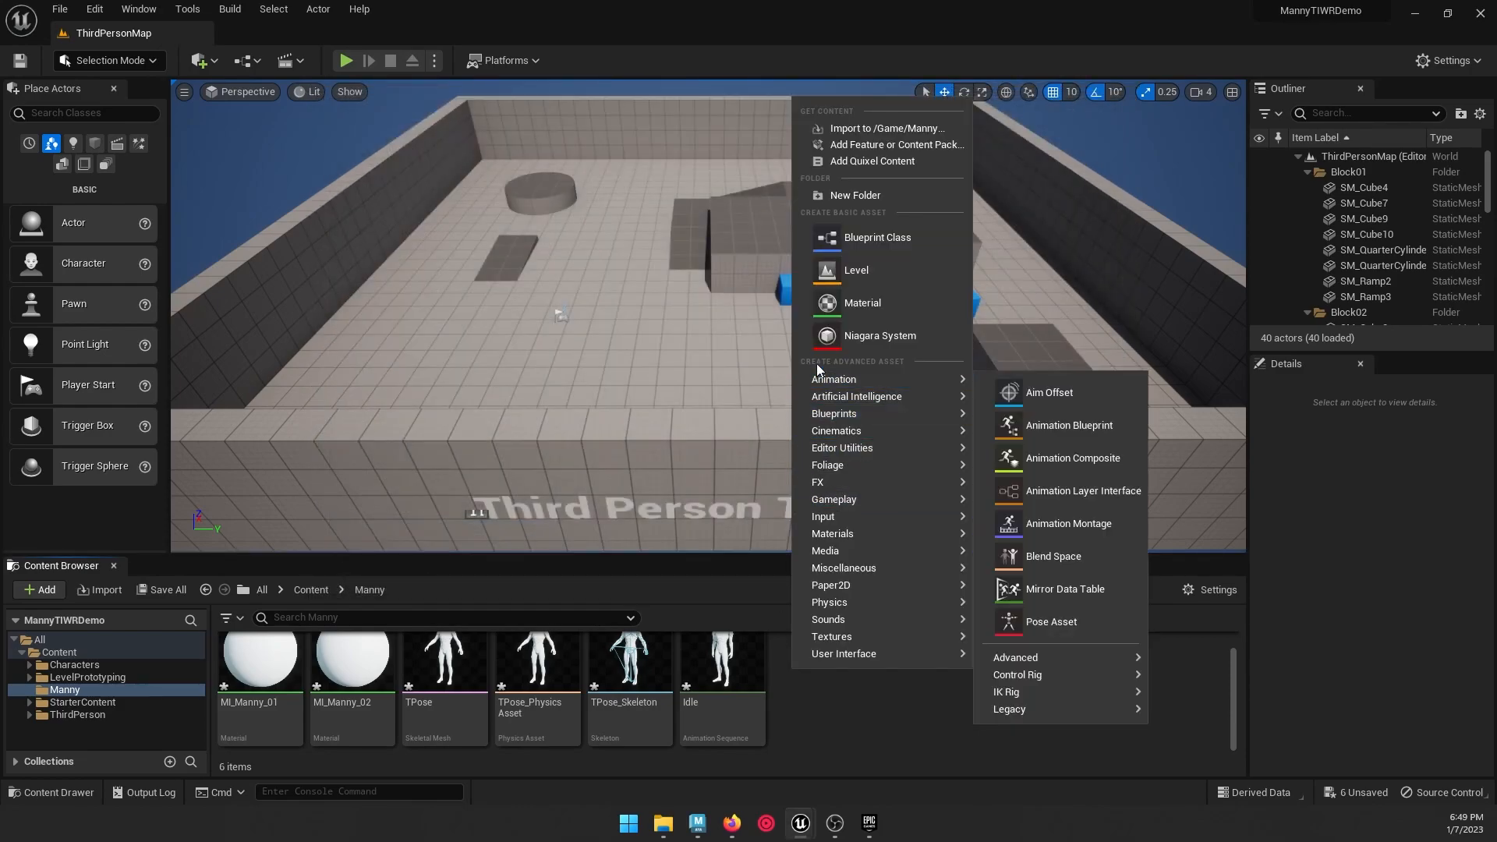
left_click(868, 133)
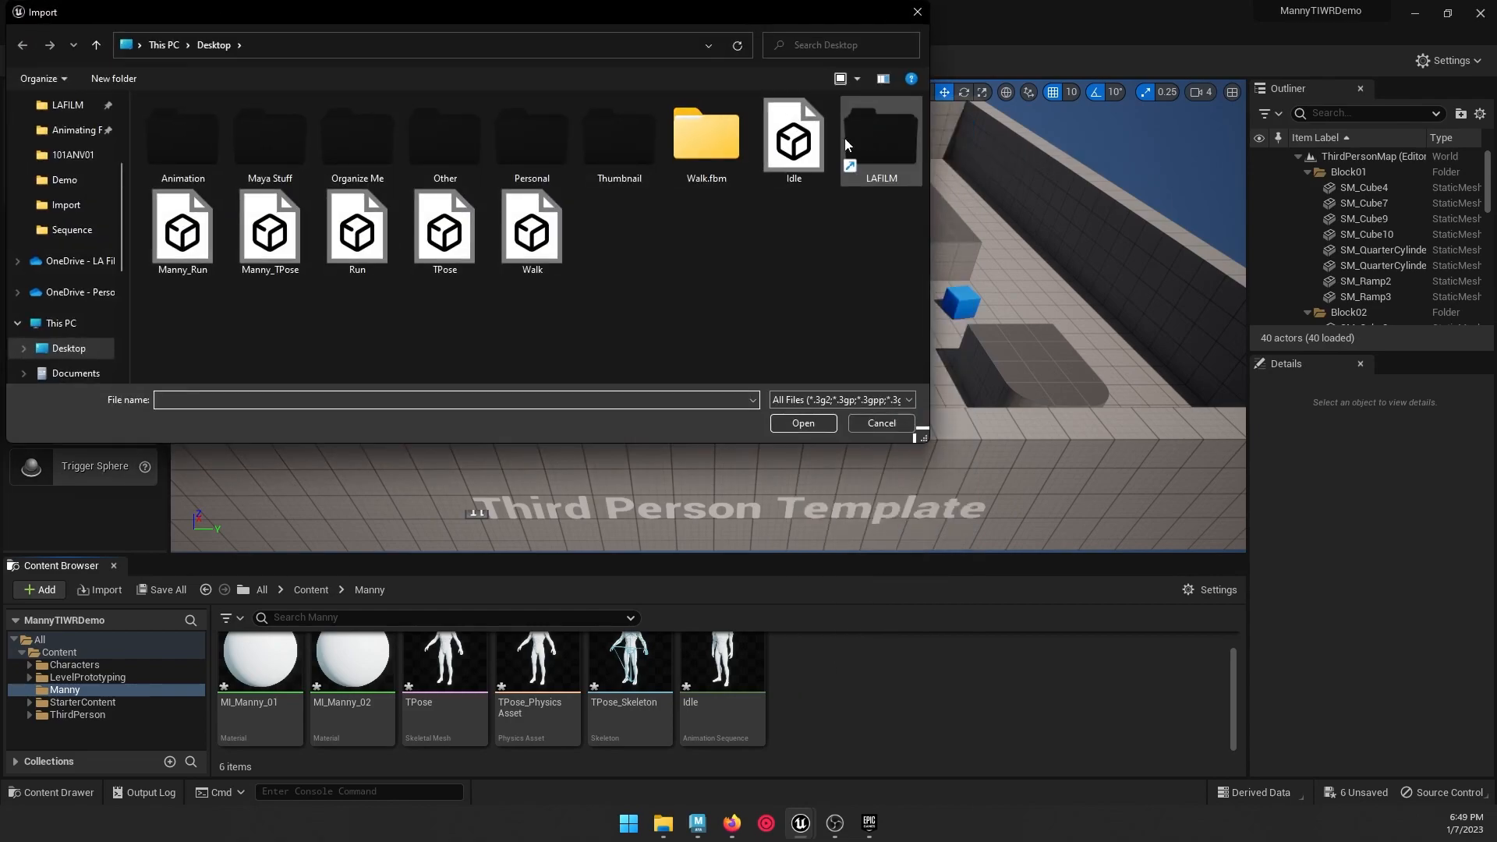
left_click(568, 254)
left_click(802, 424)
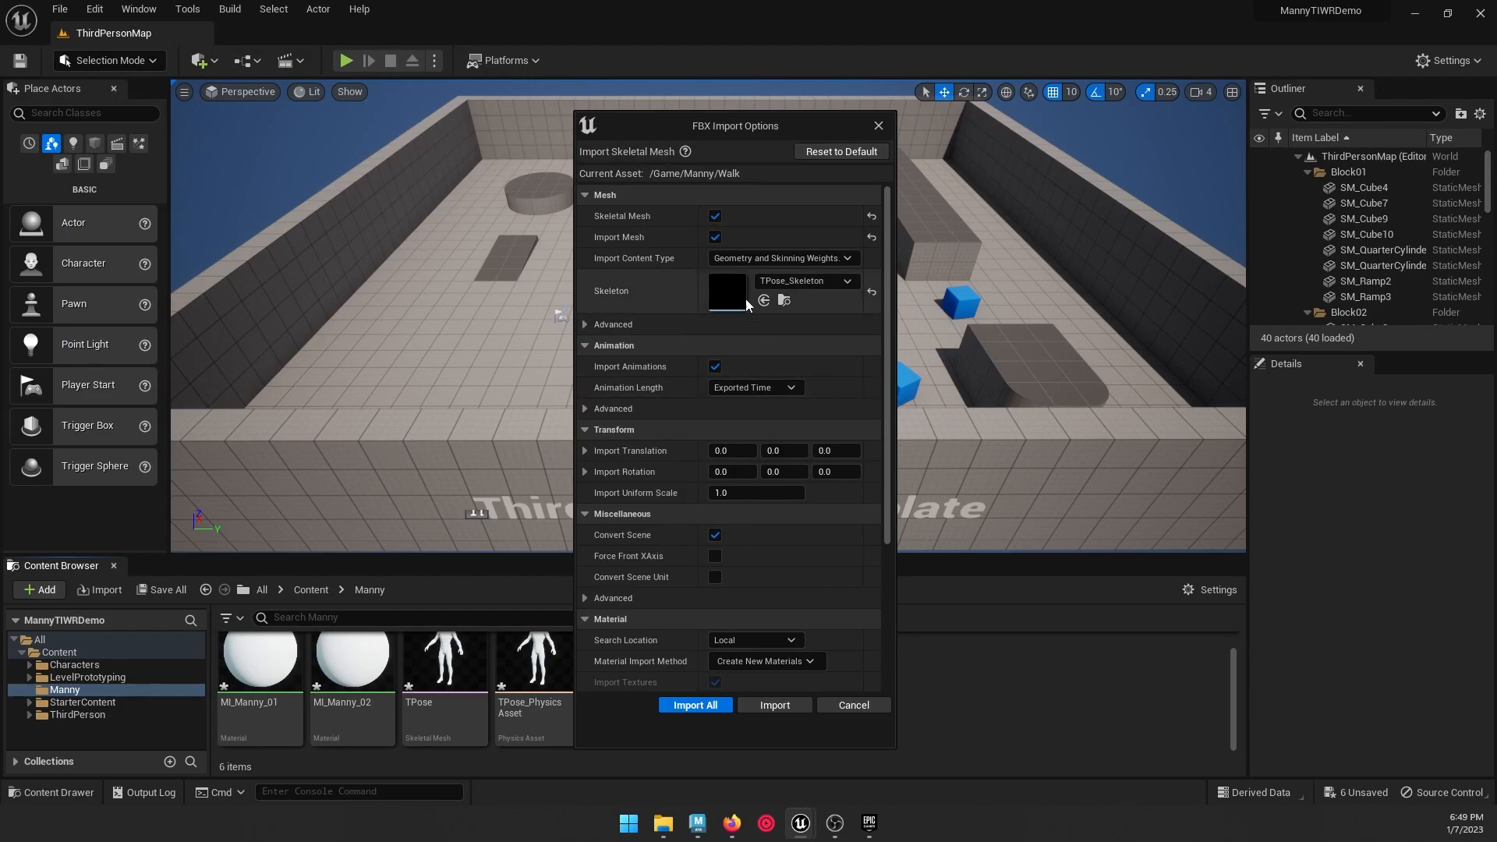
left_click(715, 237)
left_click(695, 705)
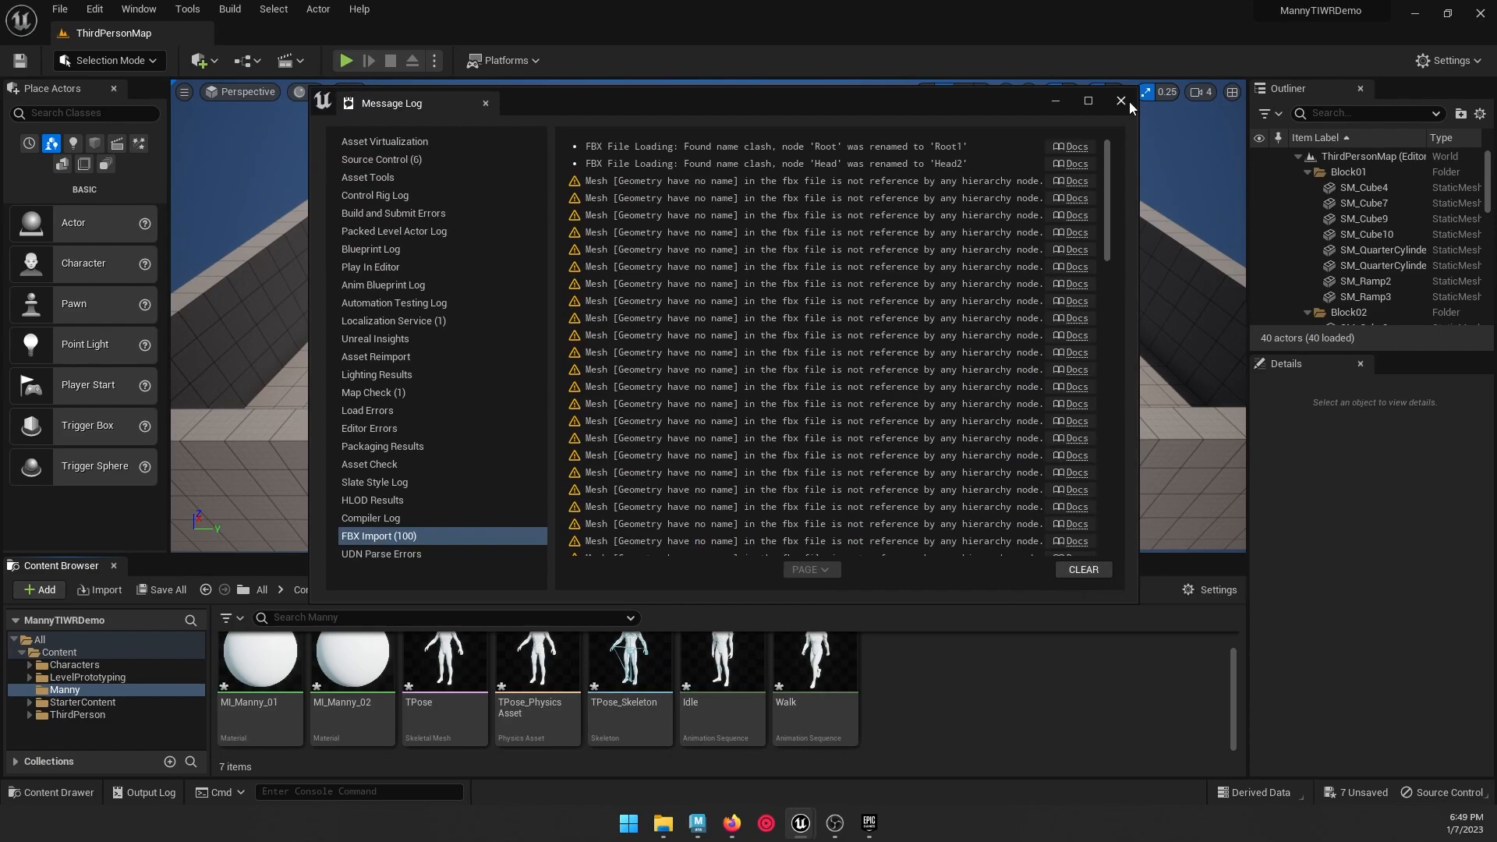
left_click(1121, 101)
Step: Import the Run file from the Desktop into the Manny folder as an animation on TPose_Skeleton, without its mesh, and clear the import log
right_click(984, 605)
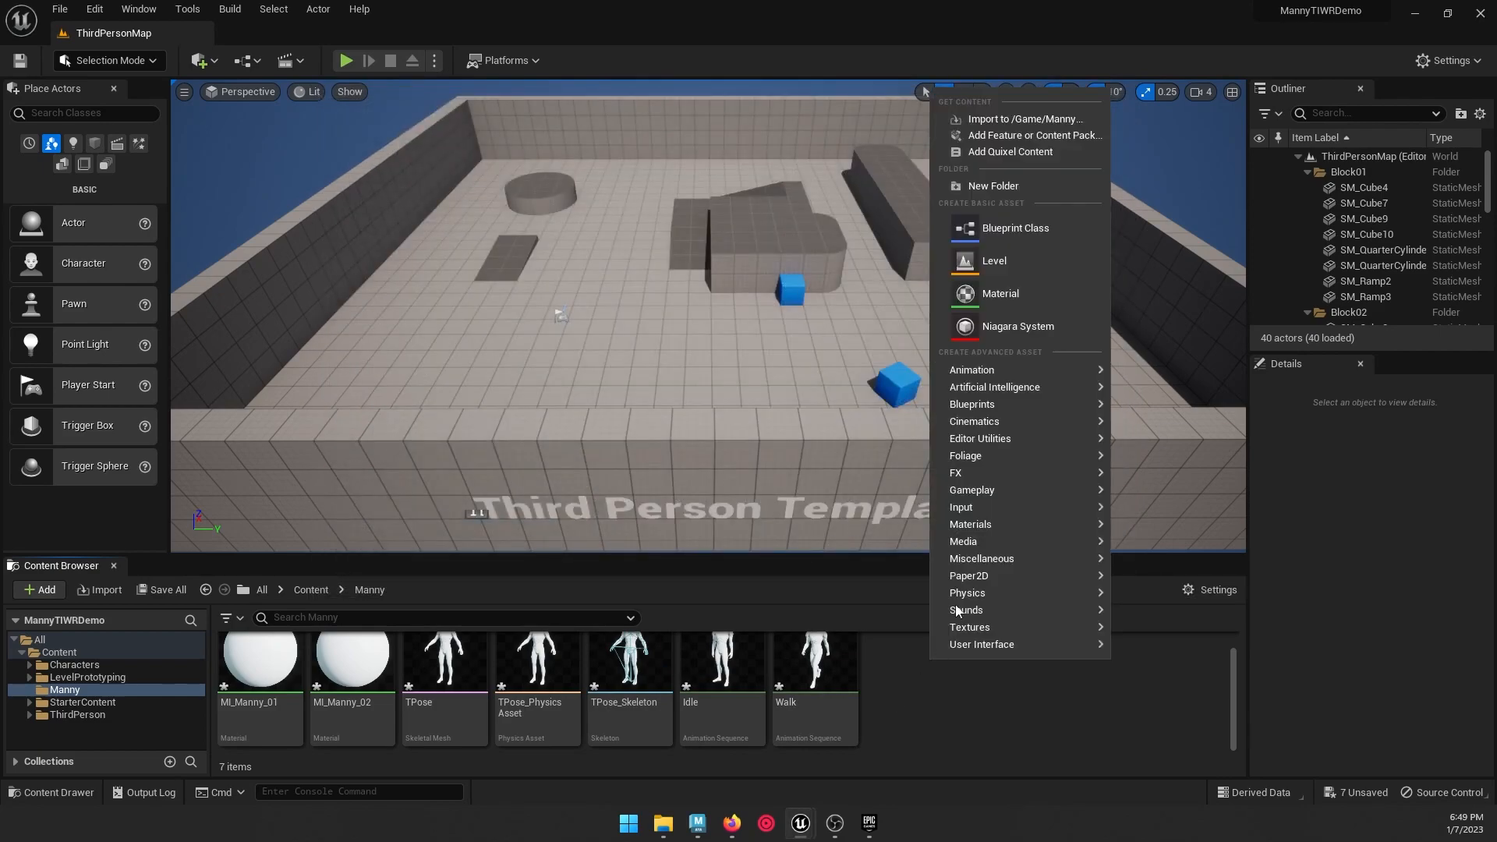
left_click(1009, 121)
left_click(357, 232)
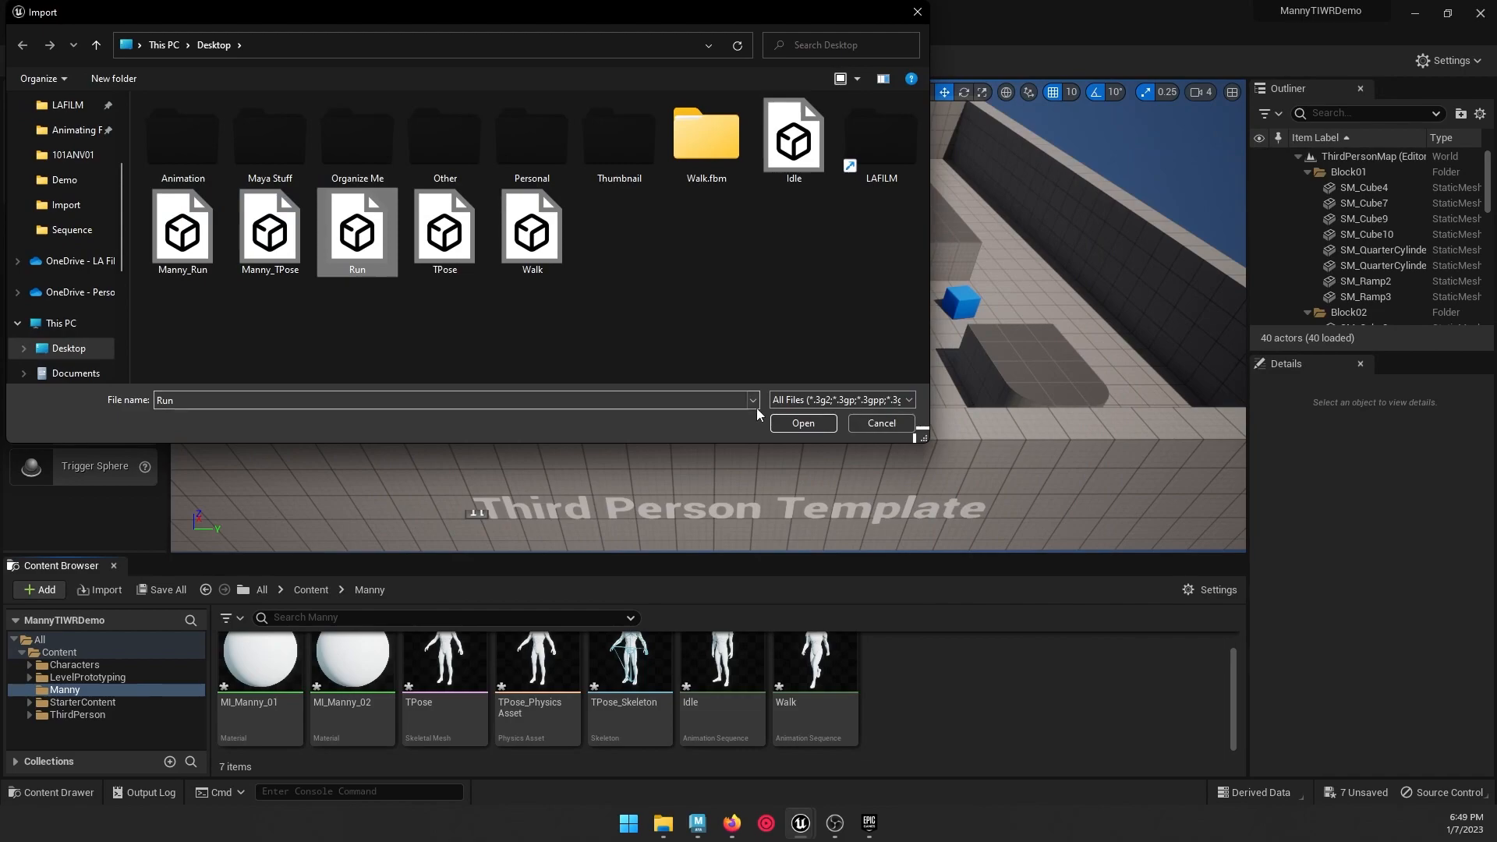
left_click(803, 423)
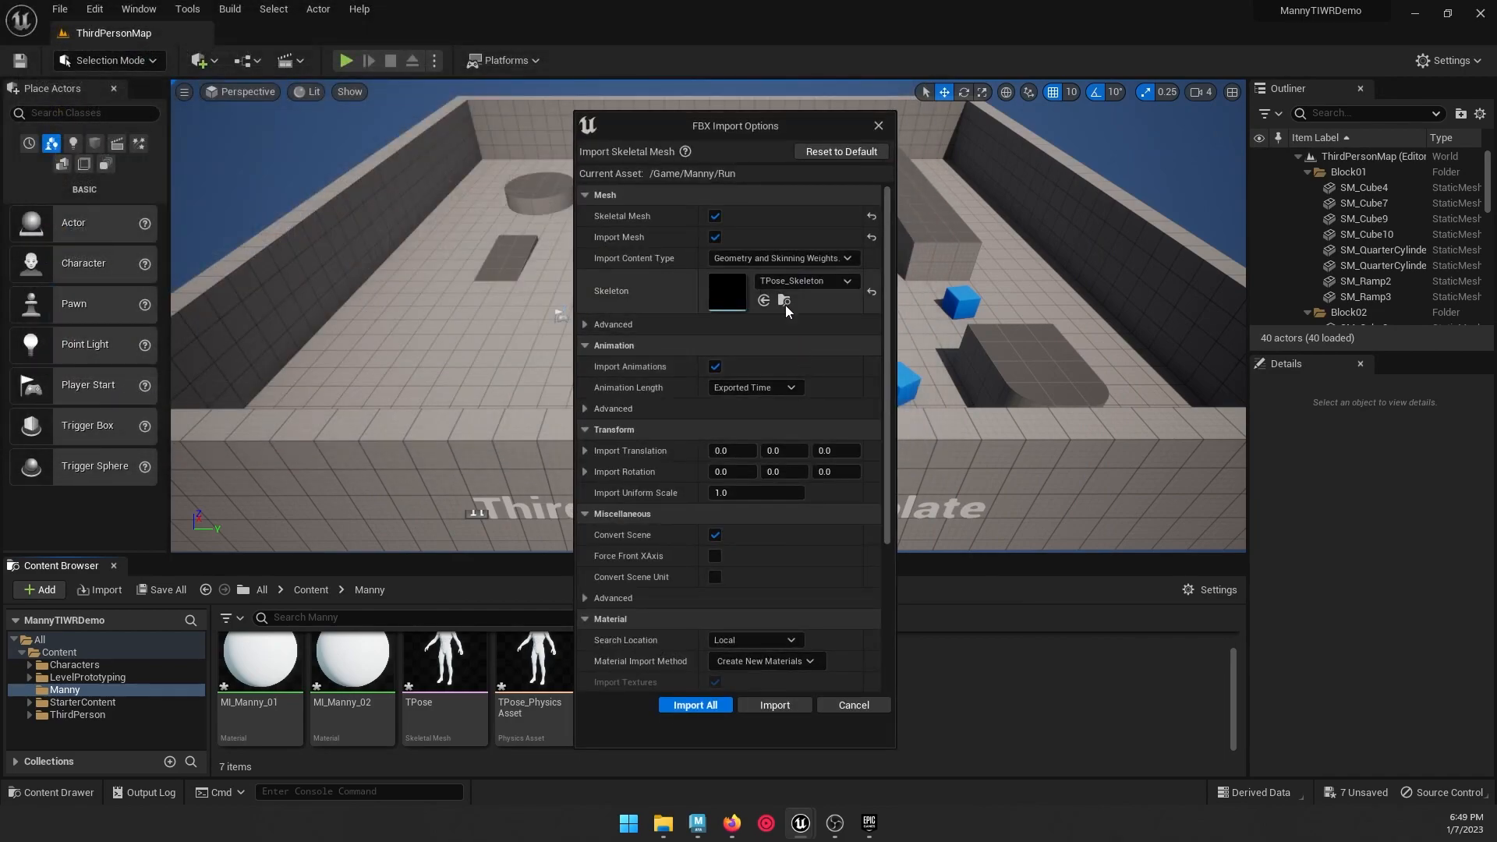
left_click(715, 237)
left_click(696, 706)
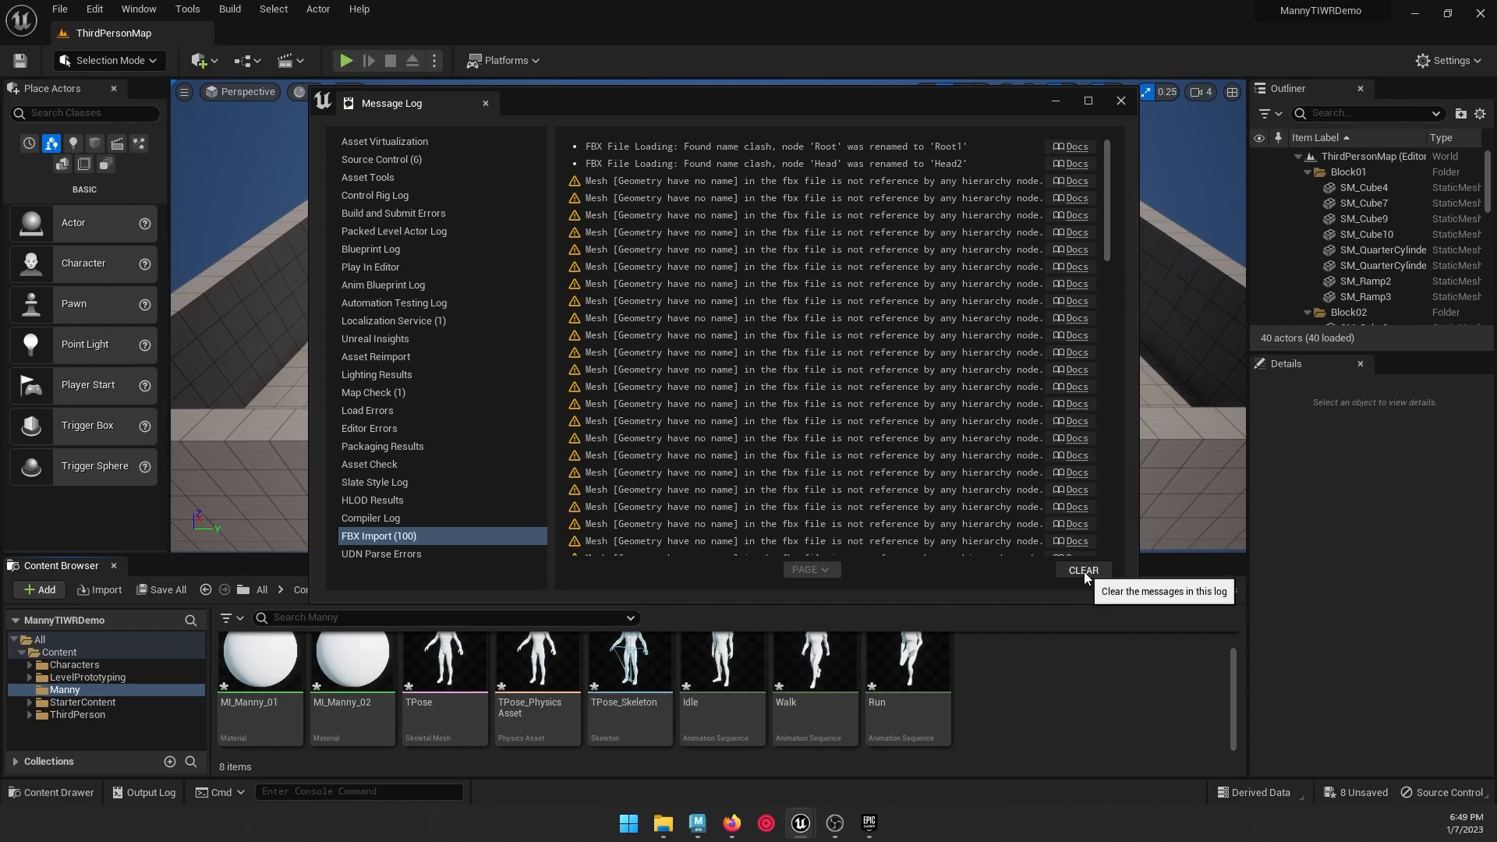
left_click(1084, 570)
left_click(1120, 101)
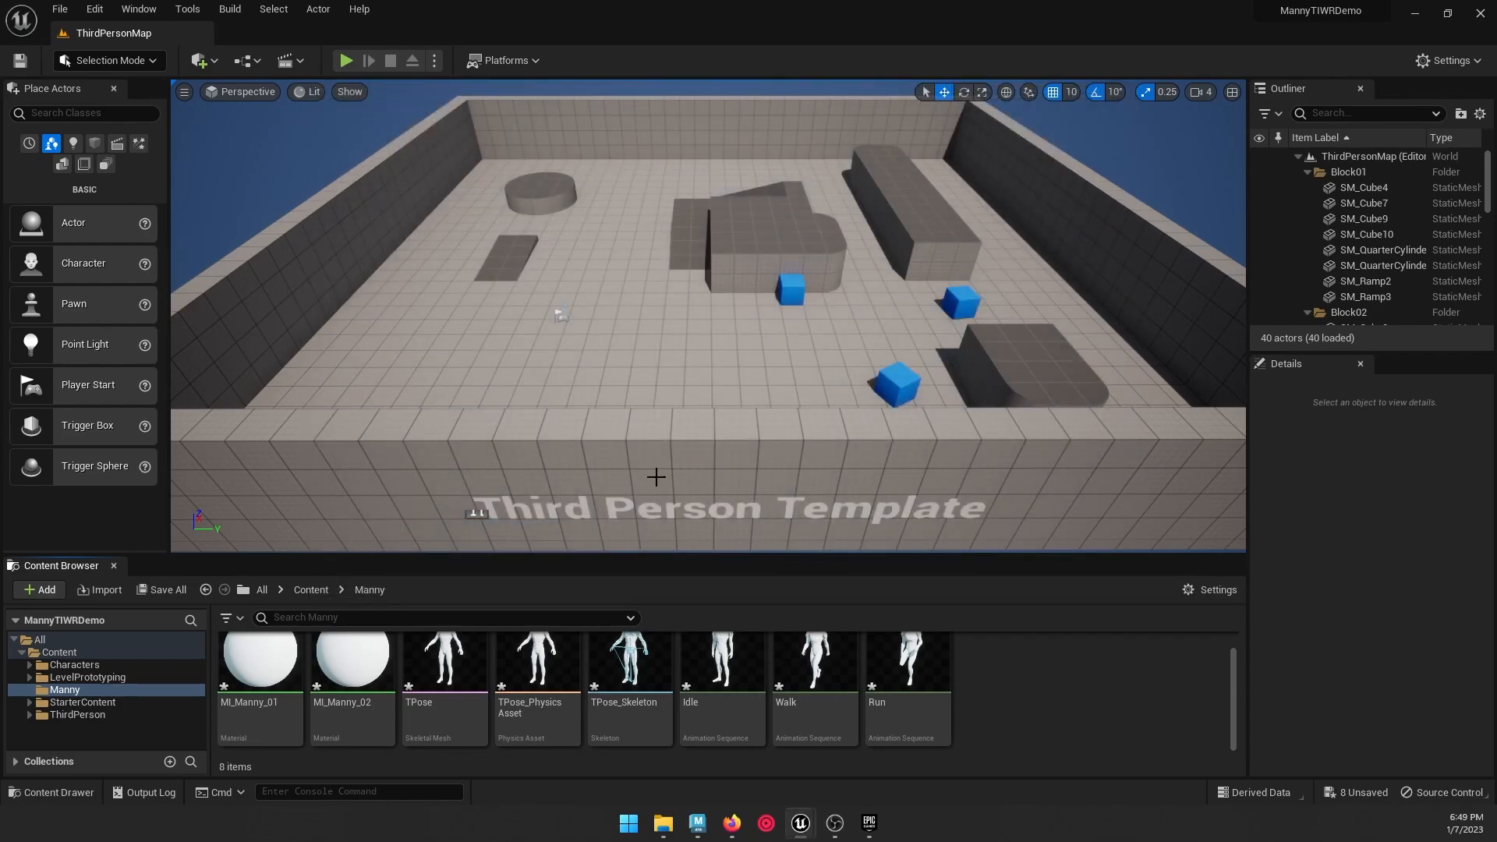
Step: Delete the PlayerStart actor from the level
left_click(561, 315)
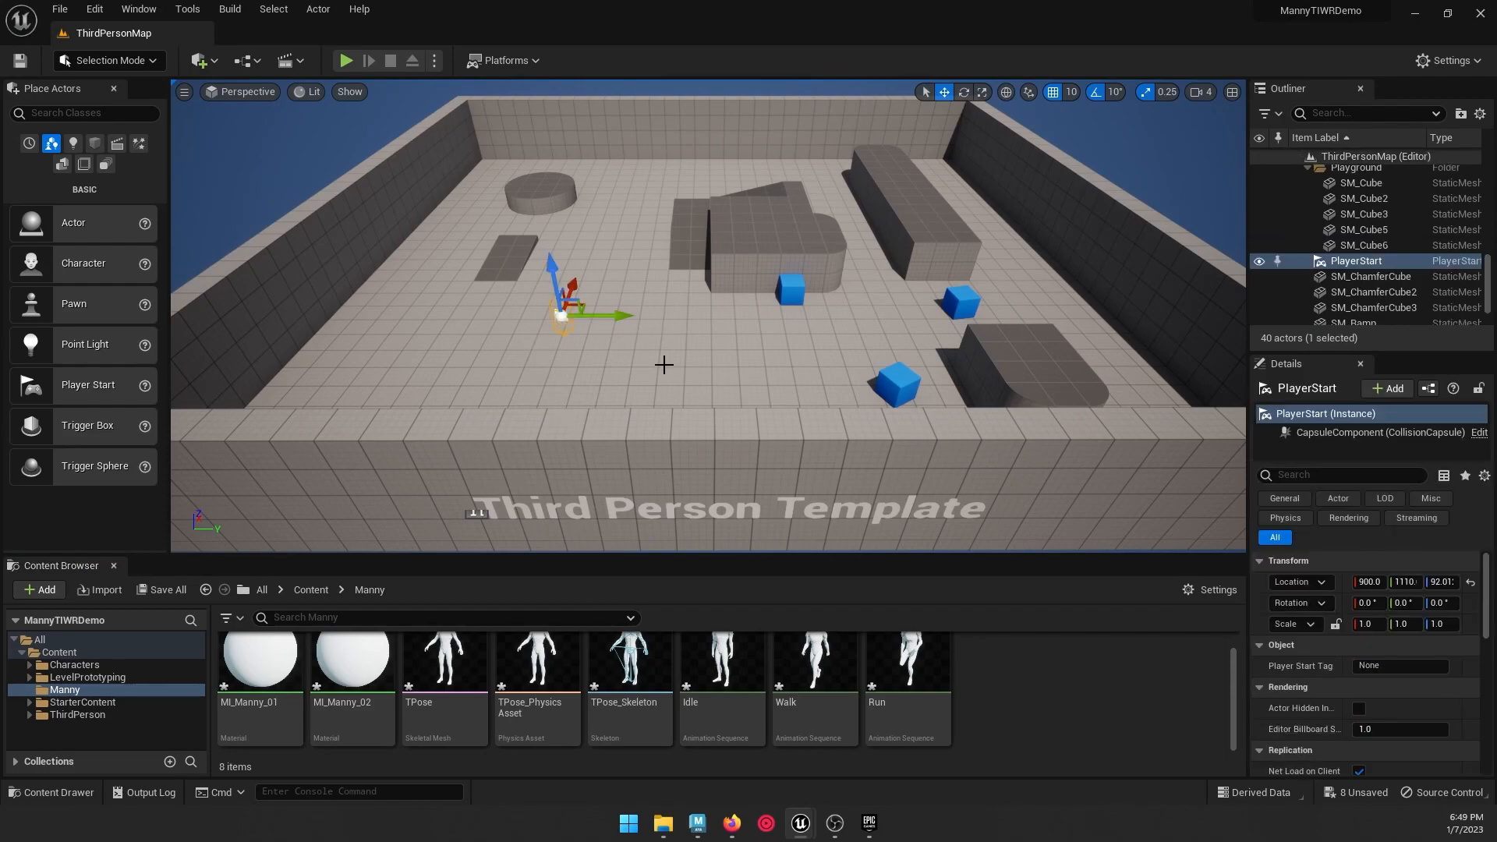
key("Delete")
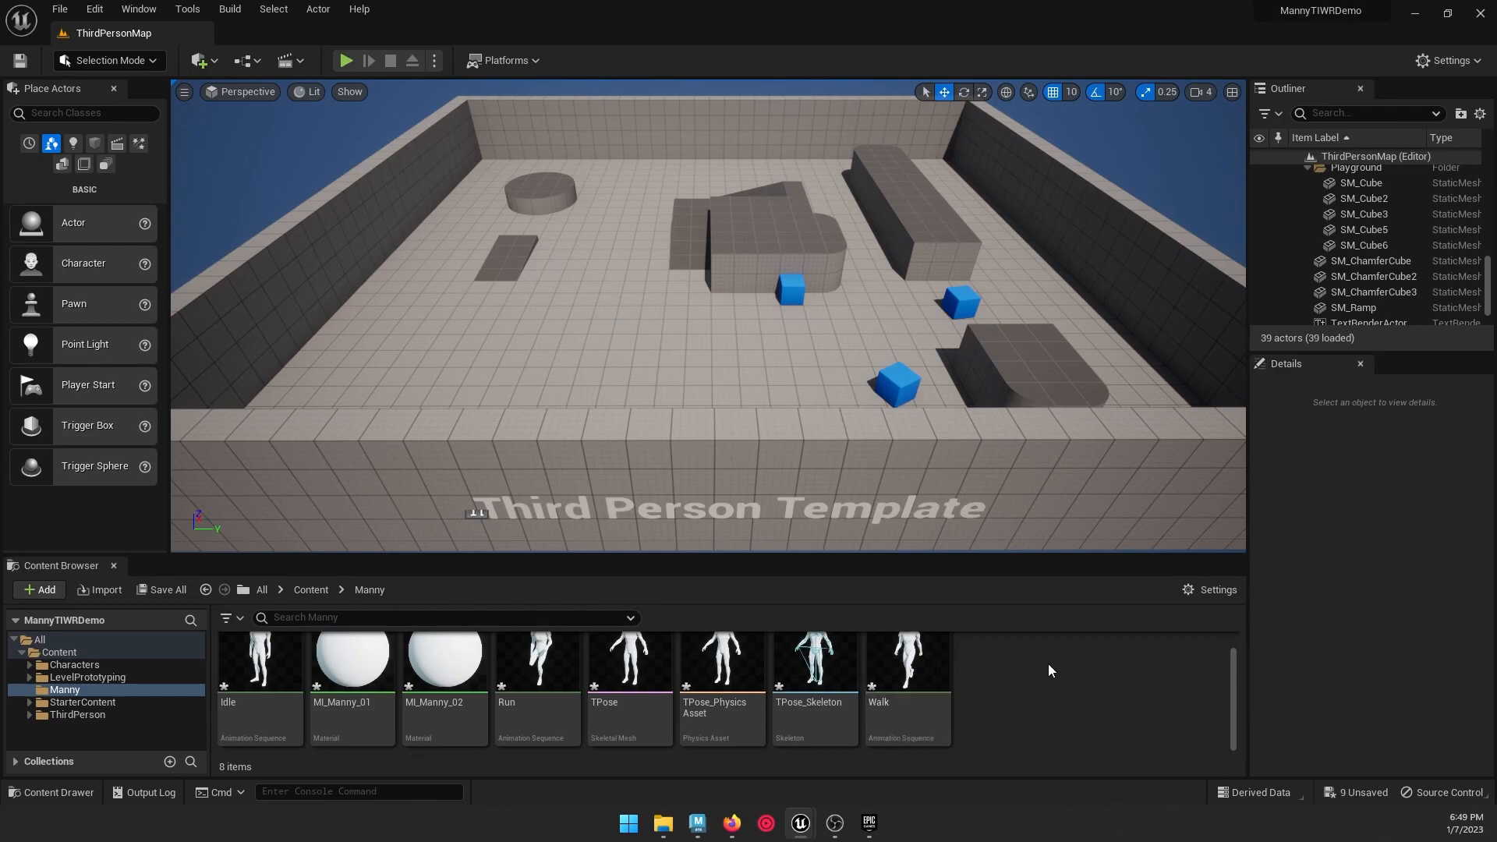
Step: Create a Blend Space 1D from TPose_Skeleton, keeping the suggested name, and open it for editing
left_click(814, 673)
right_click(814, 672)
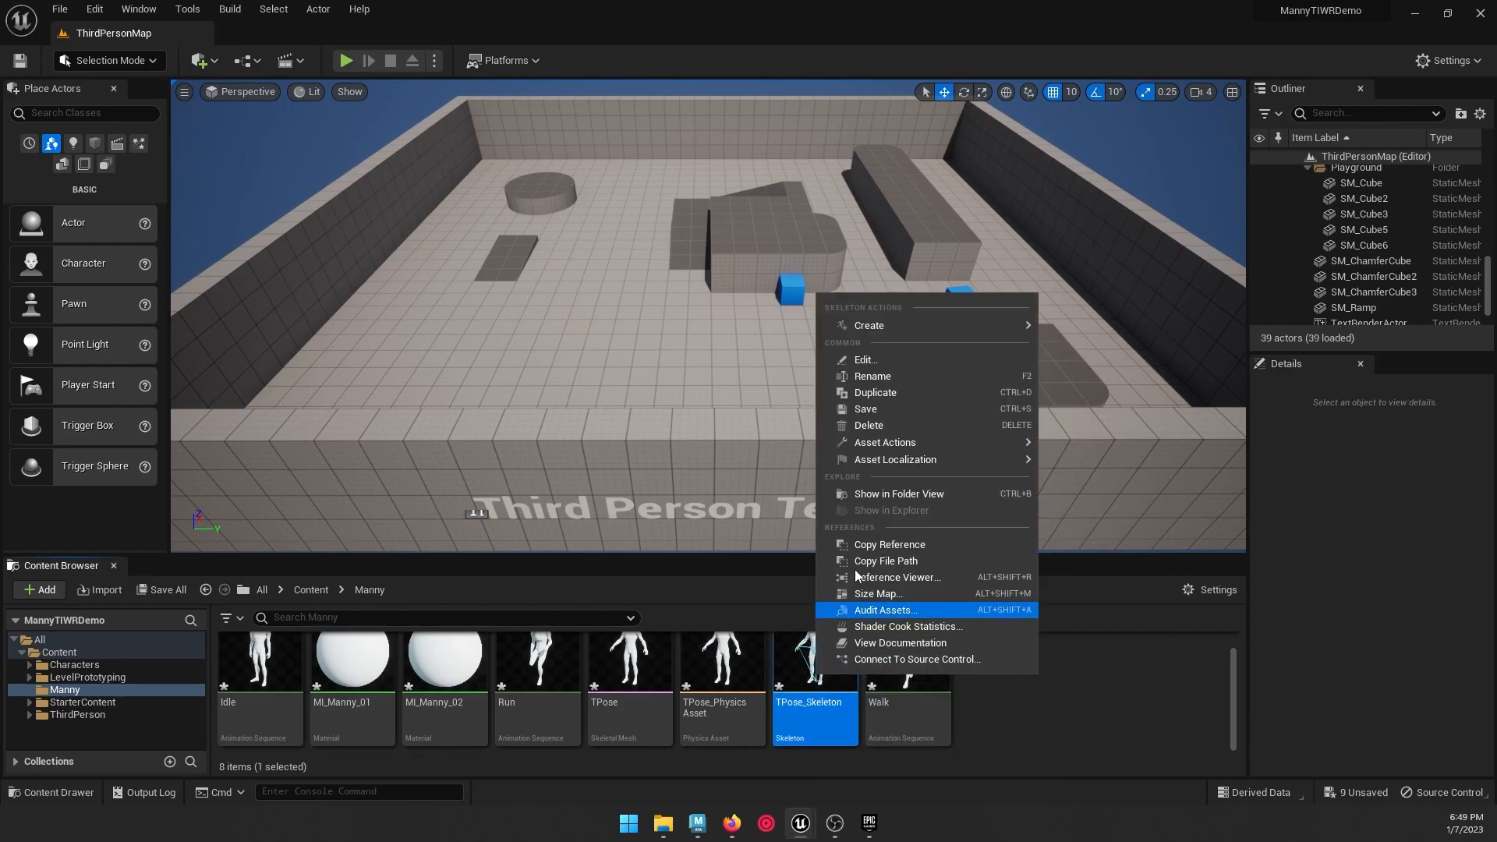
mouse_move(881, 327)
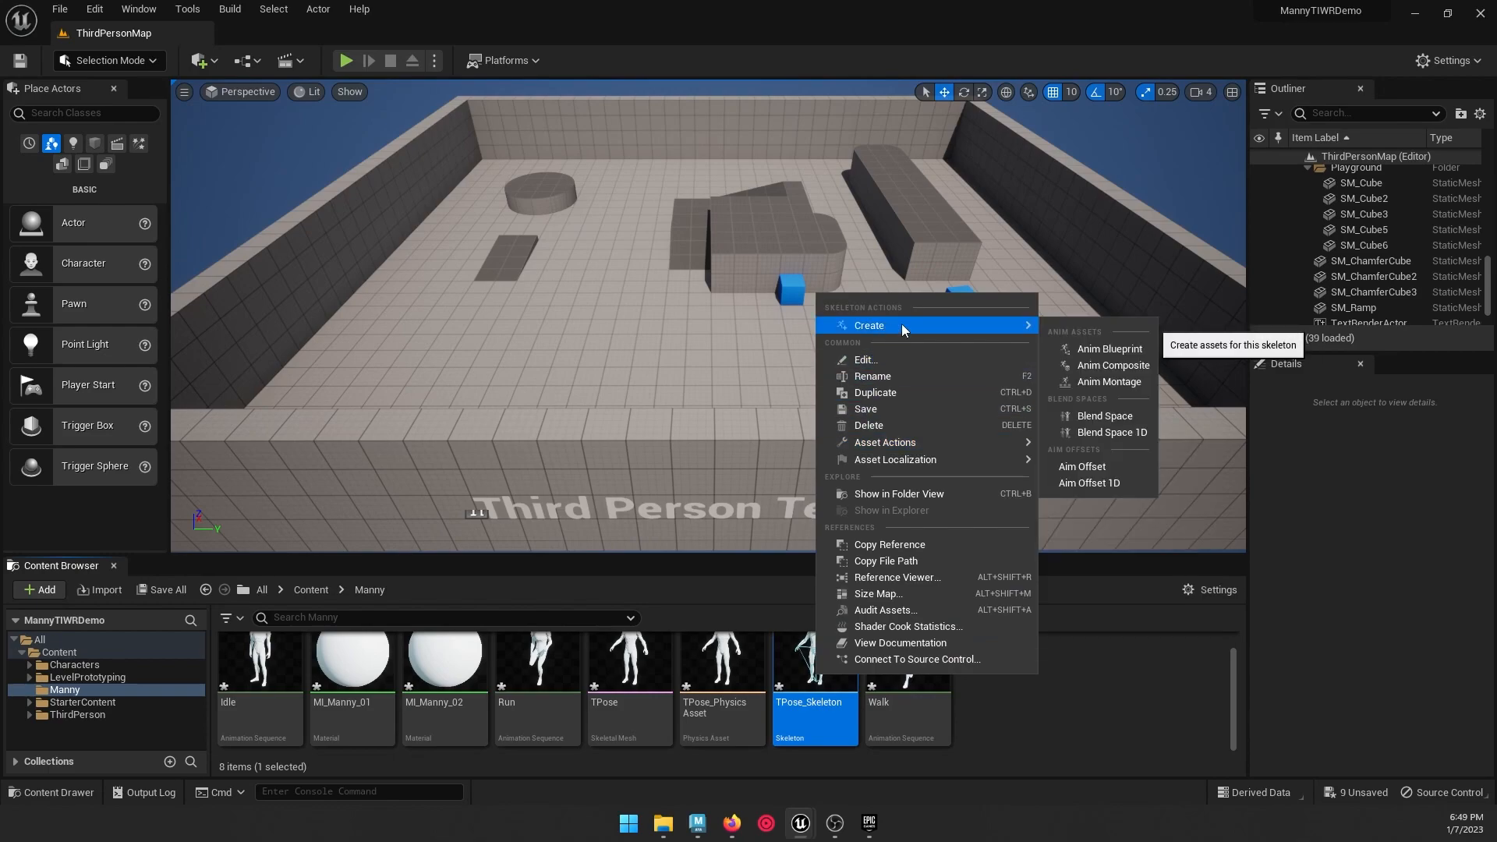
left_click(1123, 431)
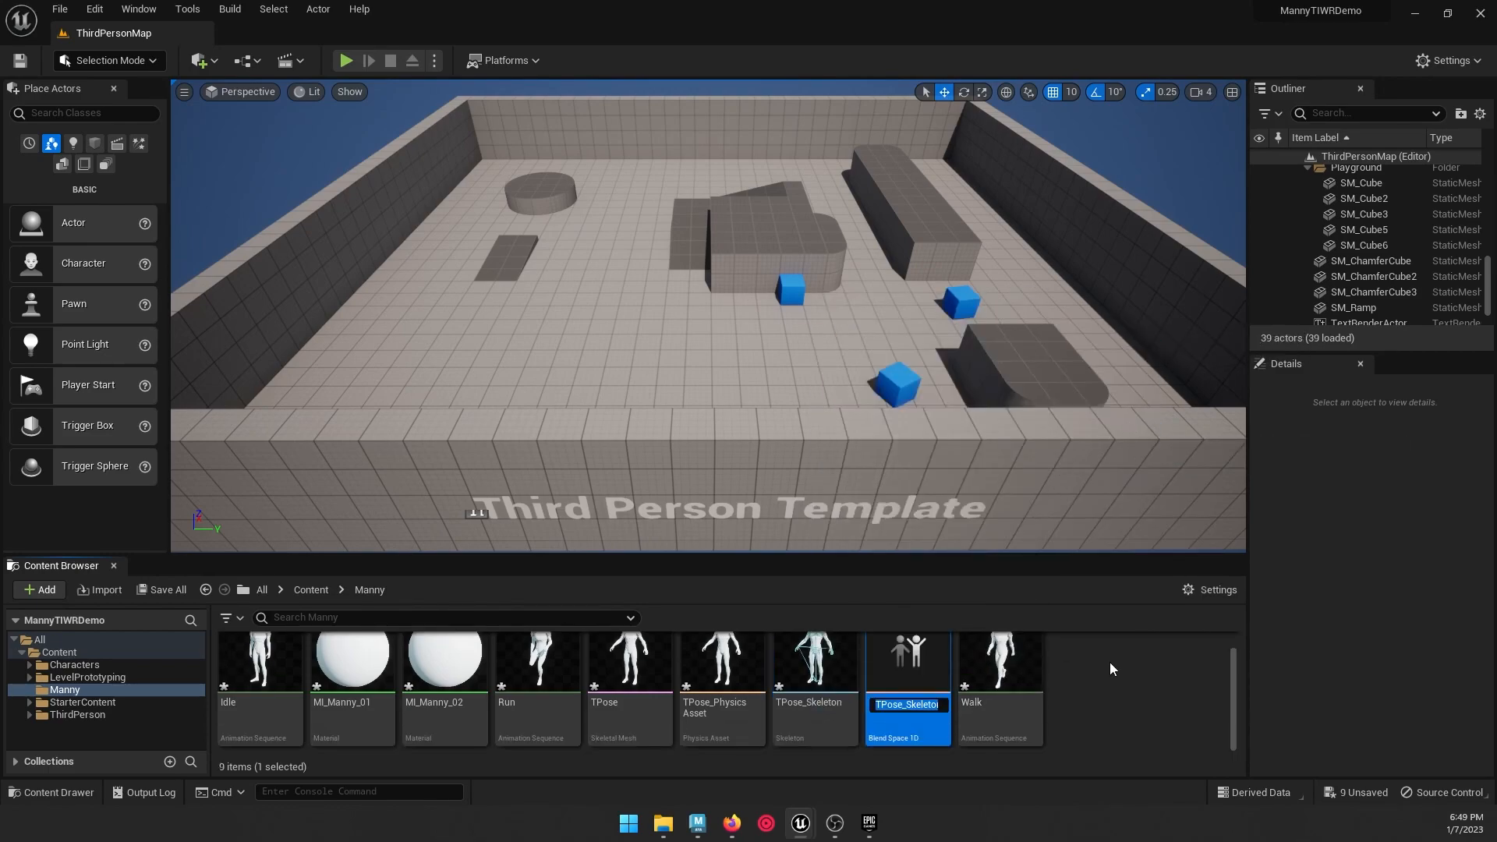
key("Return")
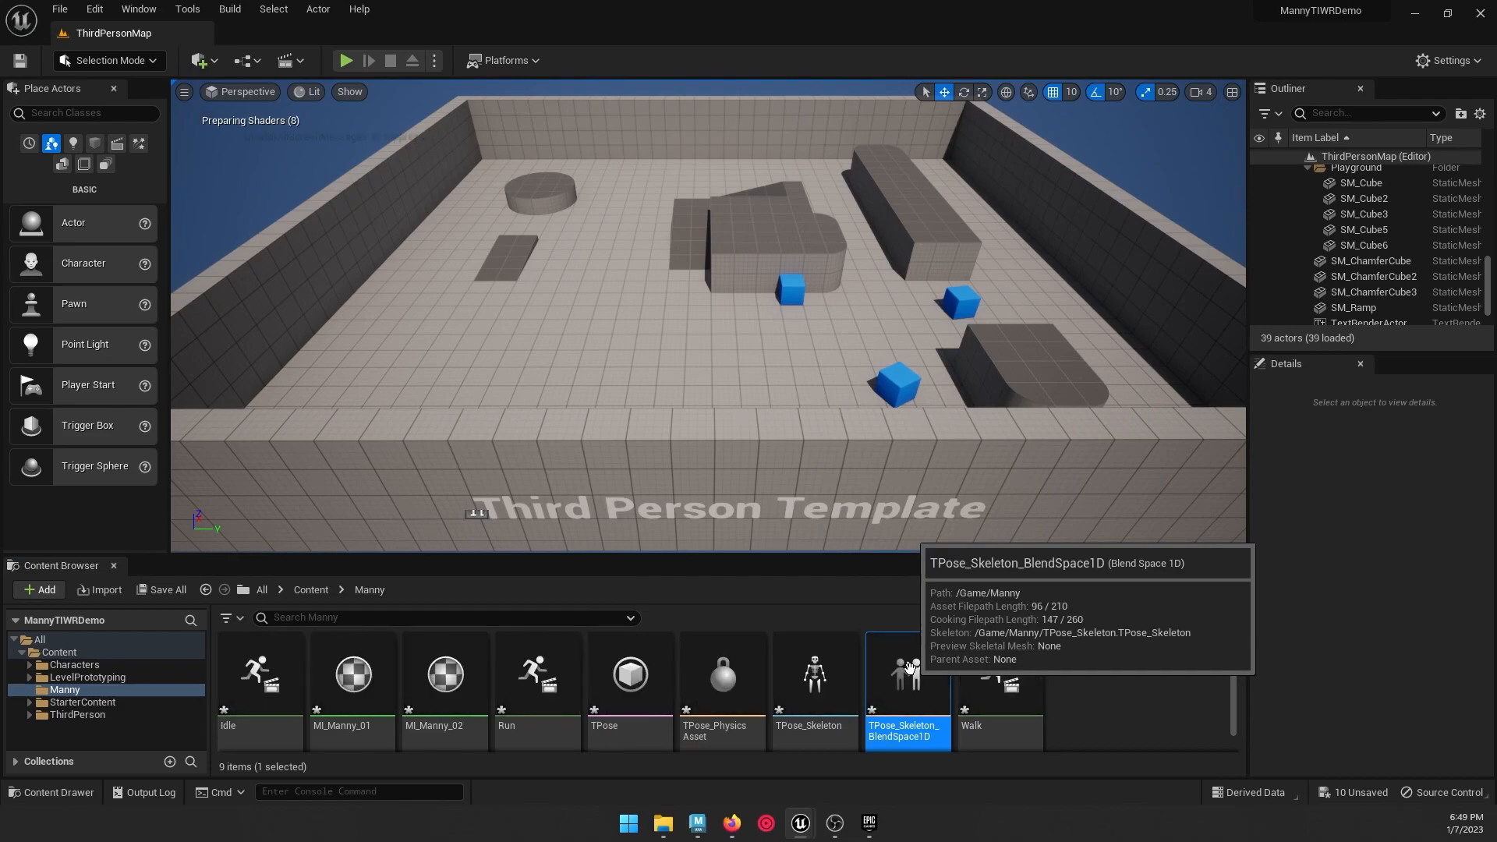
double_click(921, 662)
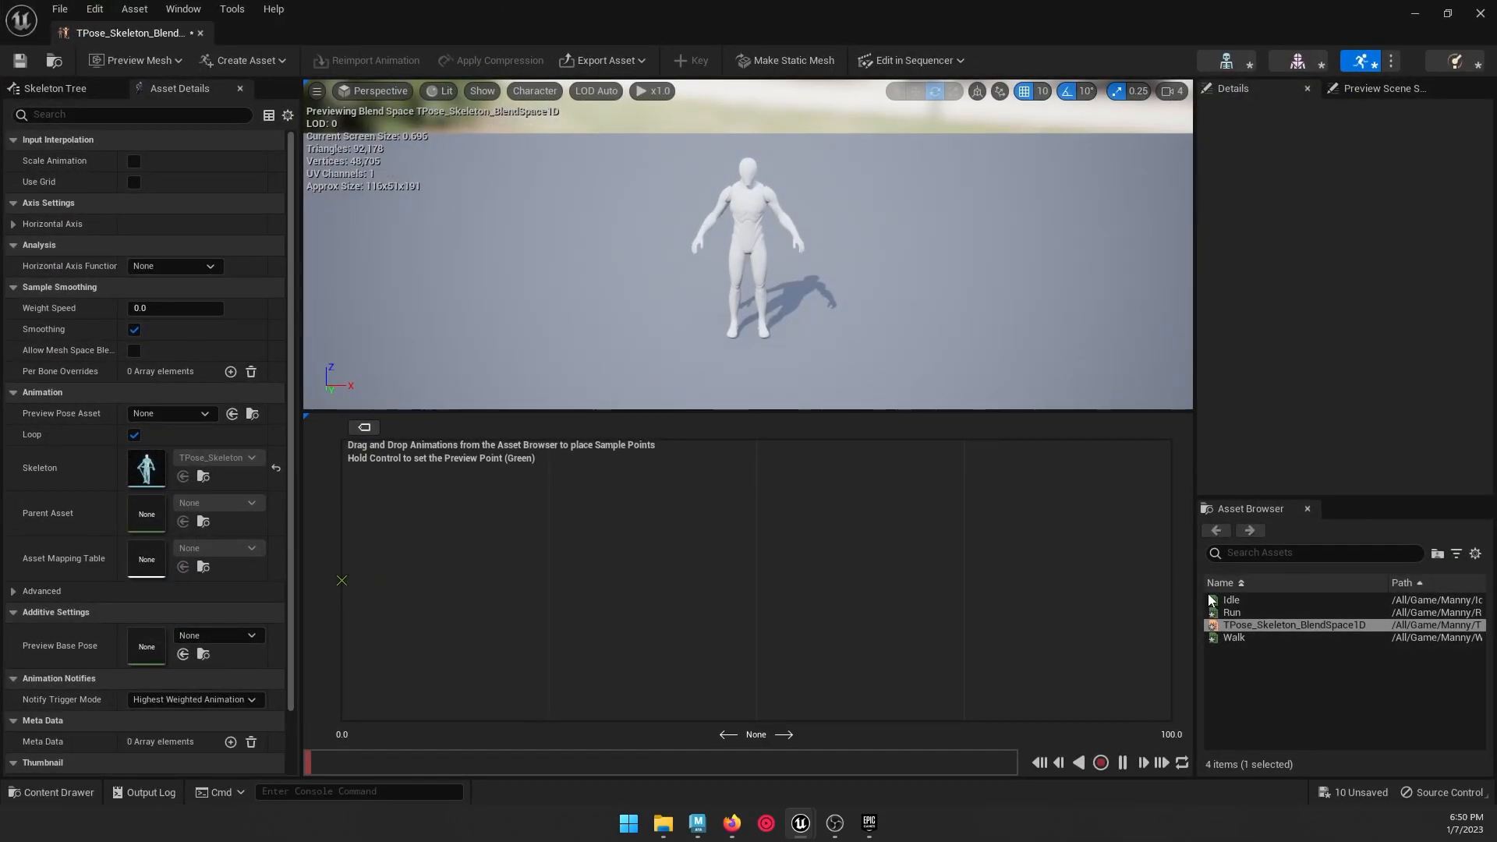
Step: Place the Idle animation at 0, Walk on the first grid line and Run at 100 in the blend space graph
left_click_drag(1211, 600, 338, 579)
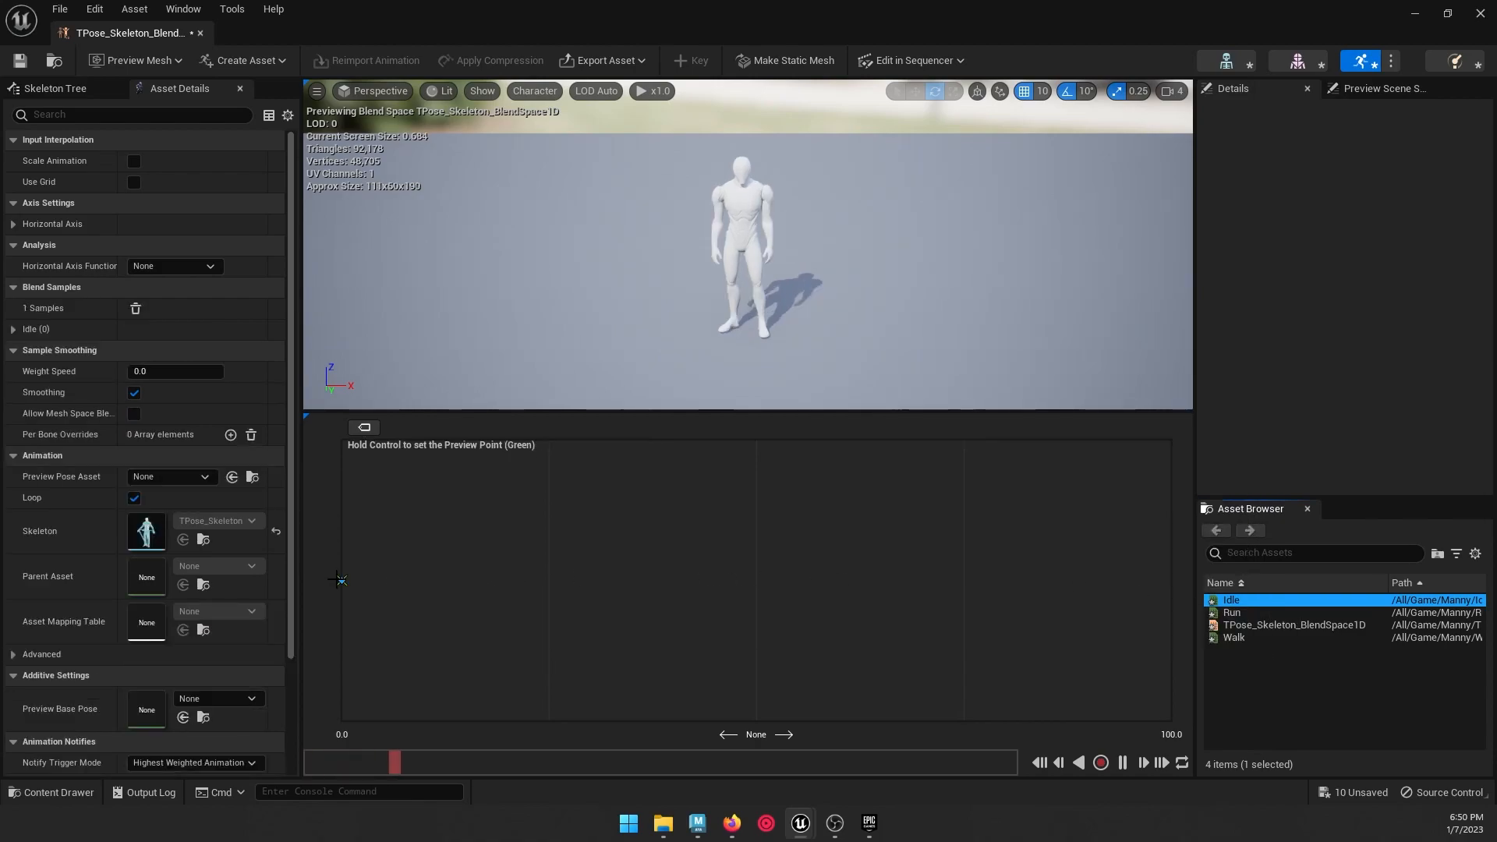
left_click_drag(1234, 637, 549, 580)
left_click_drag(1232, 612, 1159, 606)
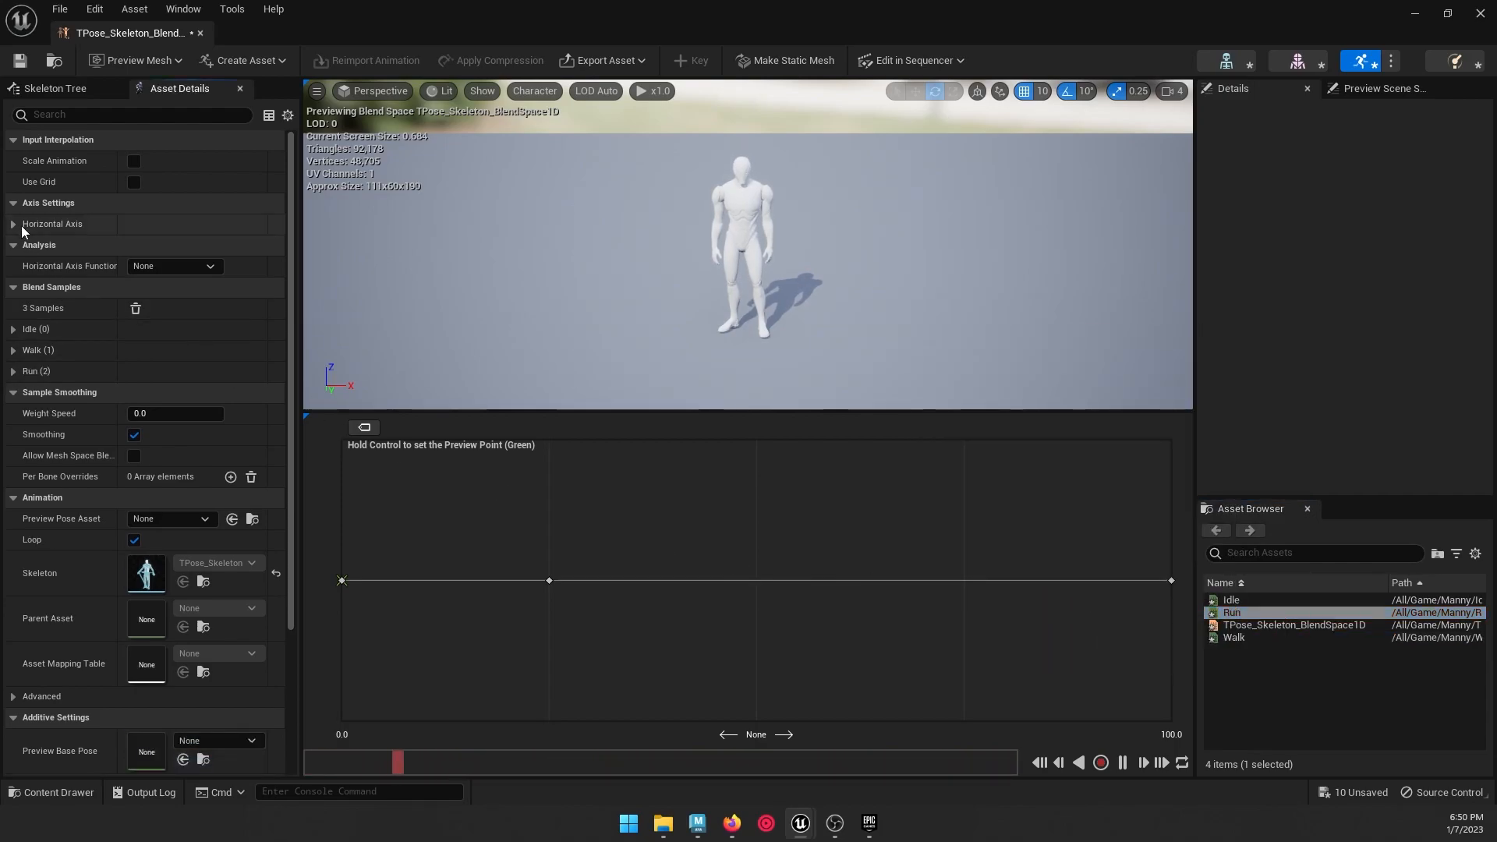
Step: Set the blend space's horizontal axis maximum value to 900
left_click(13, 224)
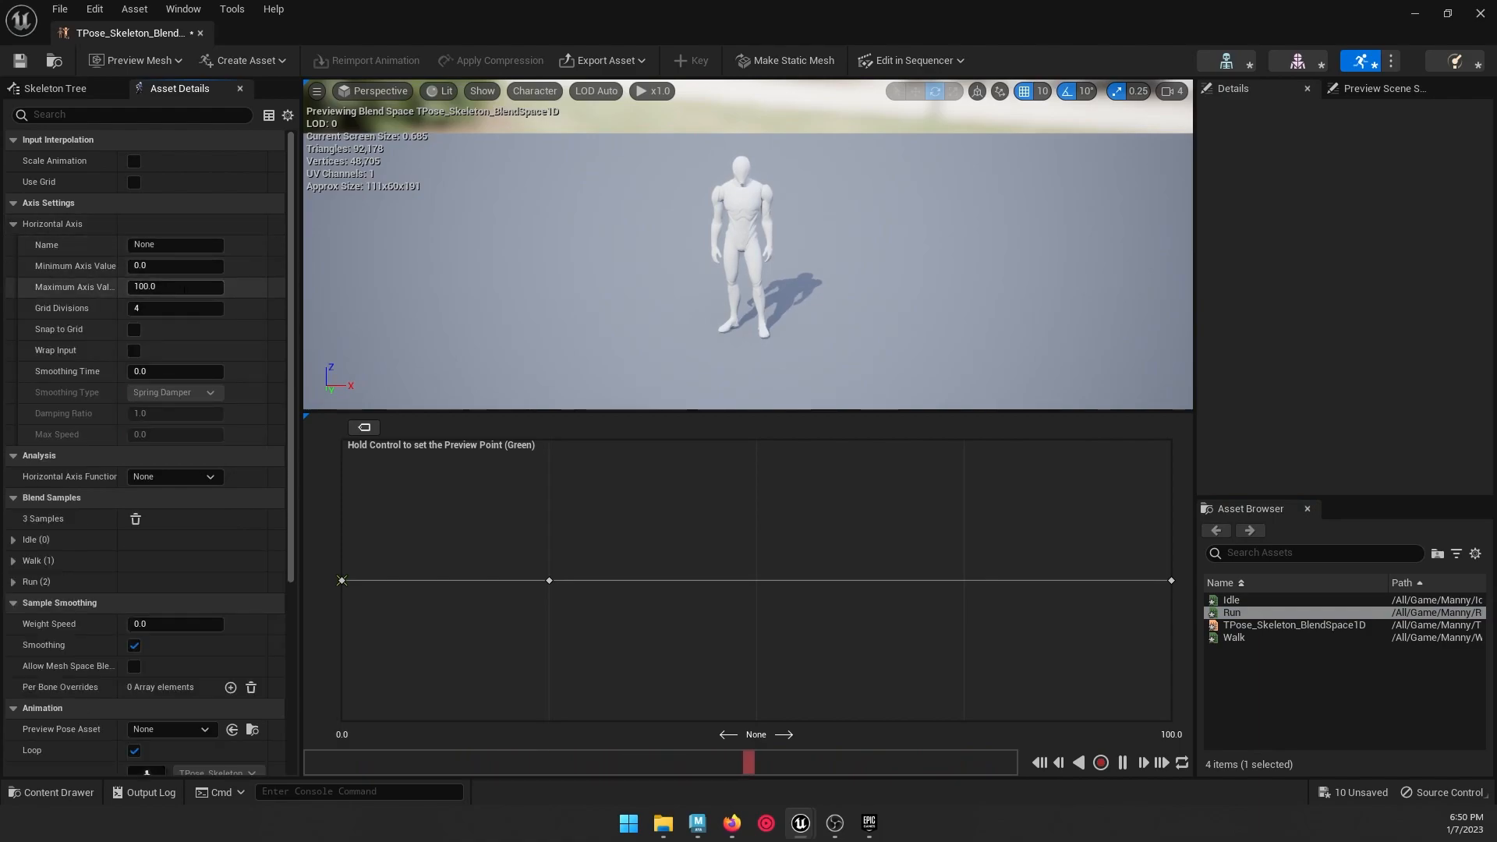
type("900")
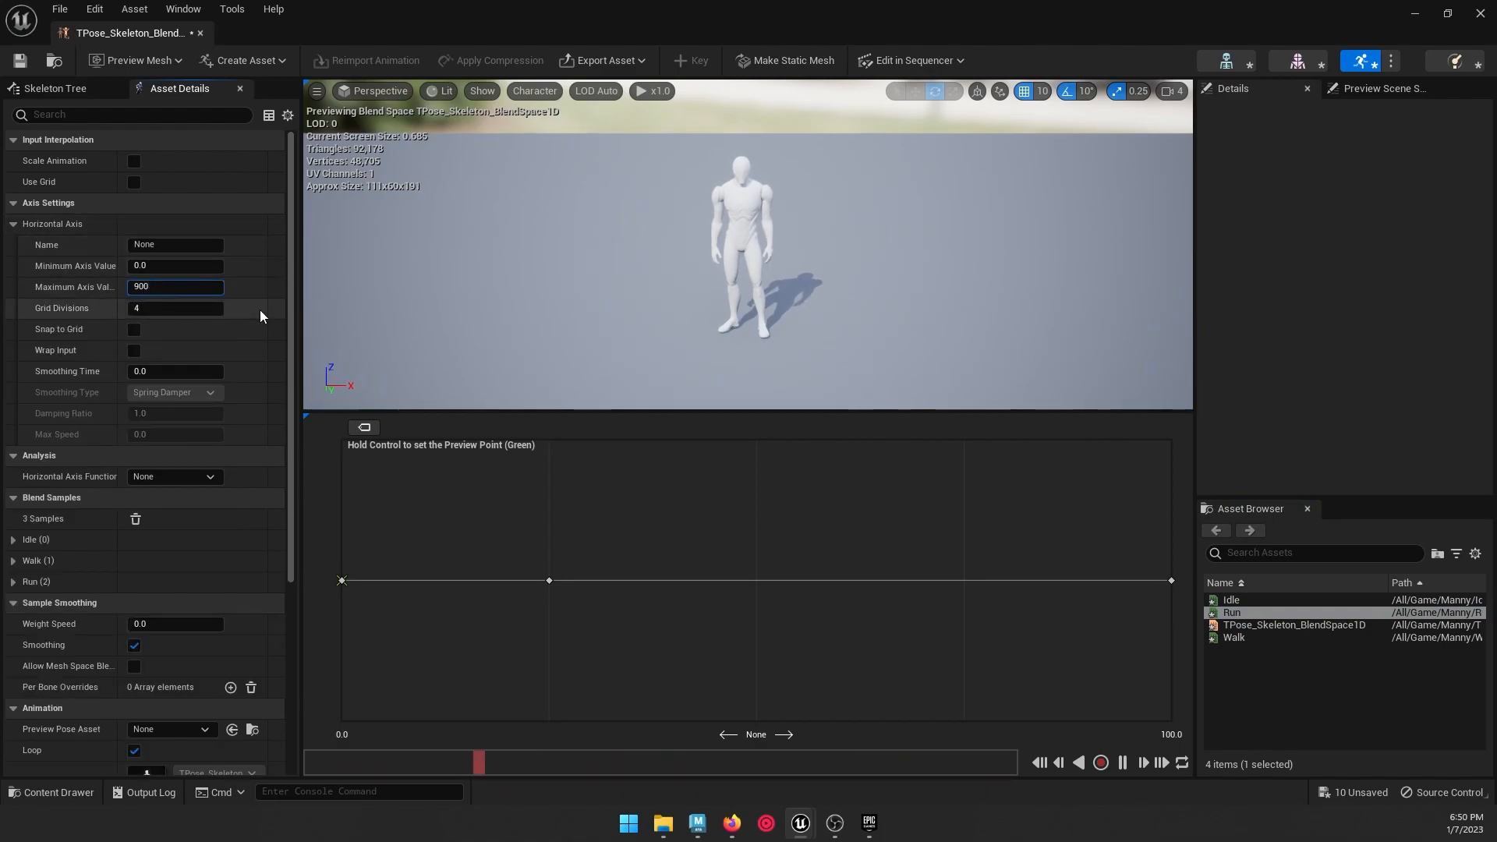
key("Return")
Step: Move the Run sample to 900 and the Walk sample to 225 on the horizontal axis, and preview the blend
left_click_drag(433, 580, 1171, 579)
left_click_drag(365, 581, 548, 580)
mouse_move(549, 581)
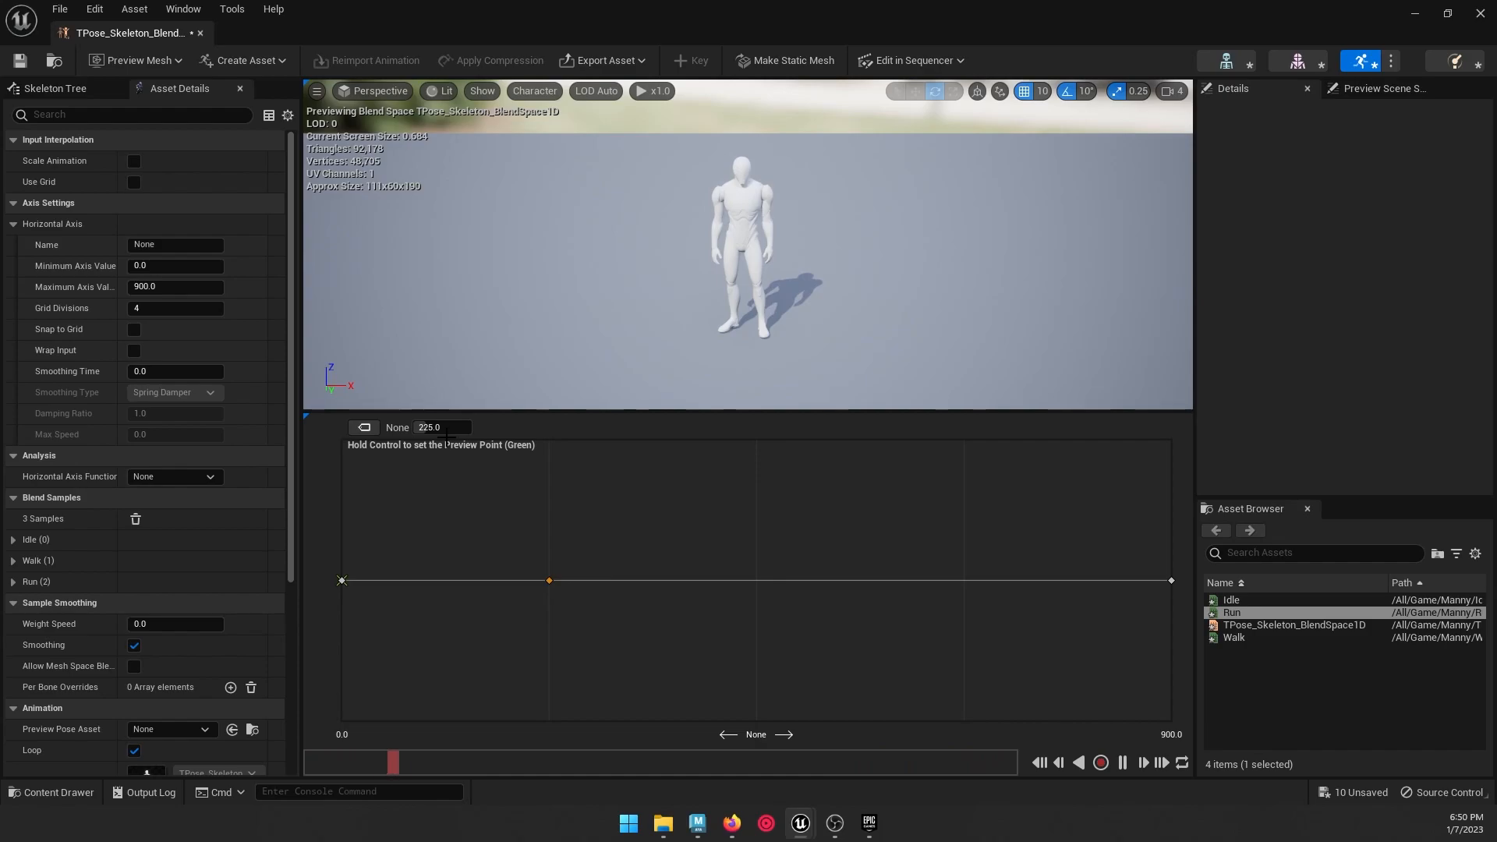
key("ctrl")
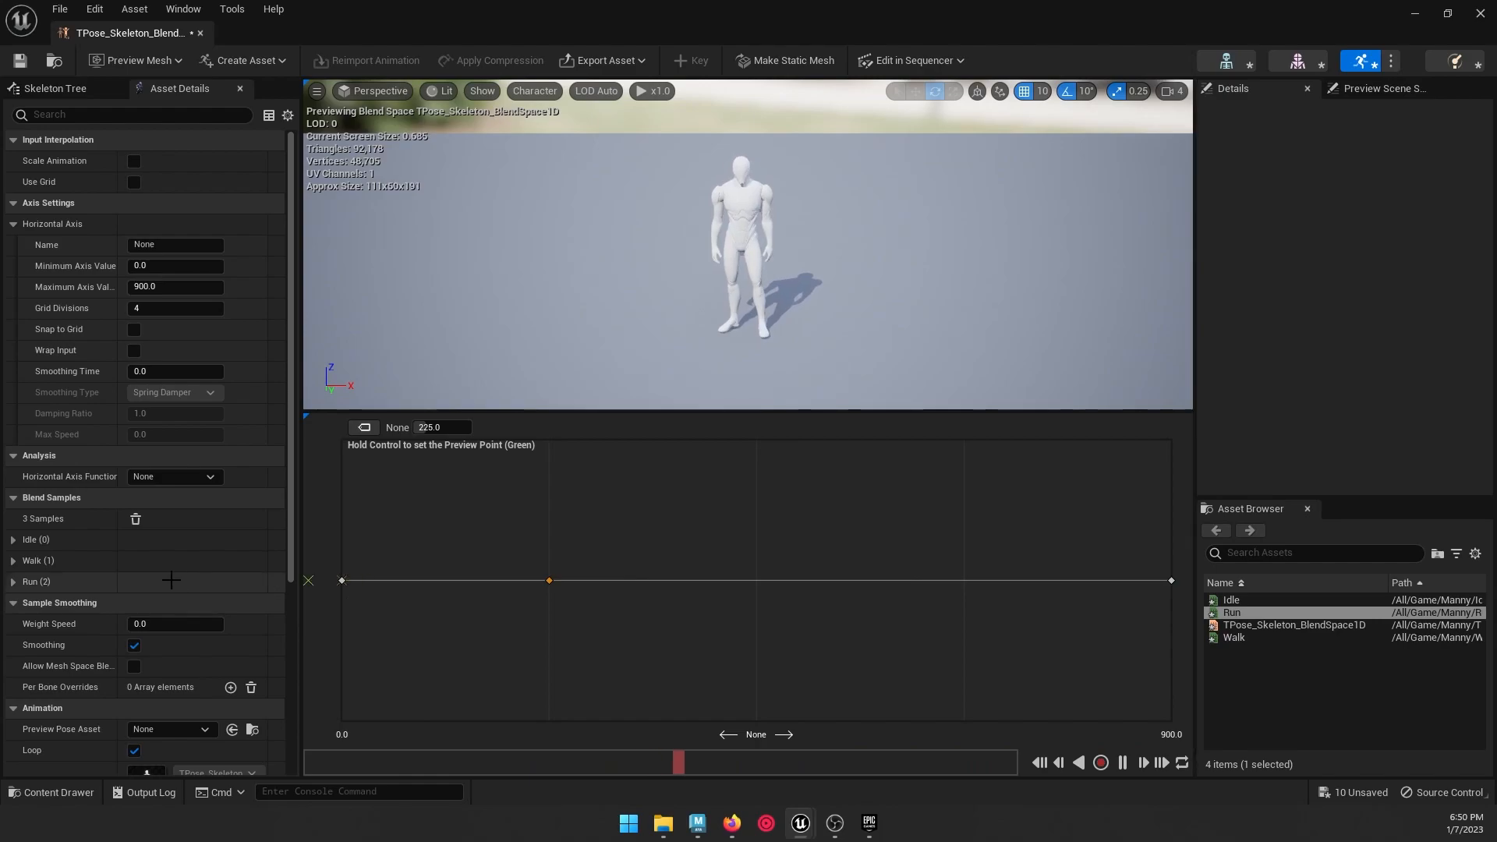
Step: Save the blend space and close its editor after previewing the Run end of the blend from the side
left_click(21, 62)
left_click_drag(879, 312, 640, 276, "alt")
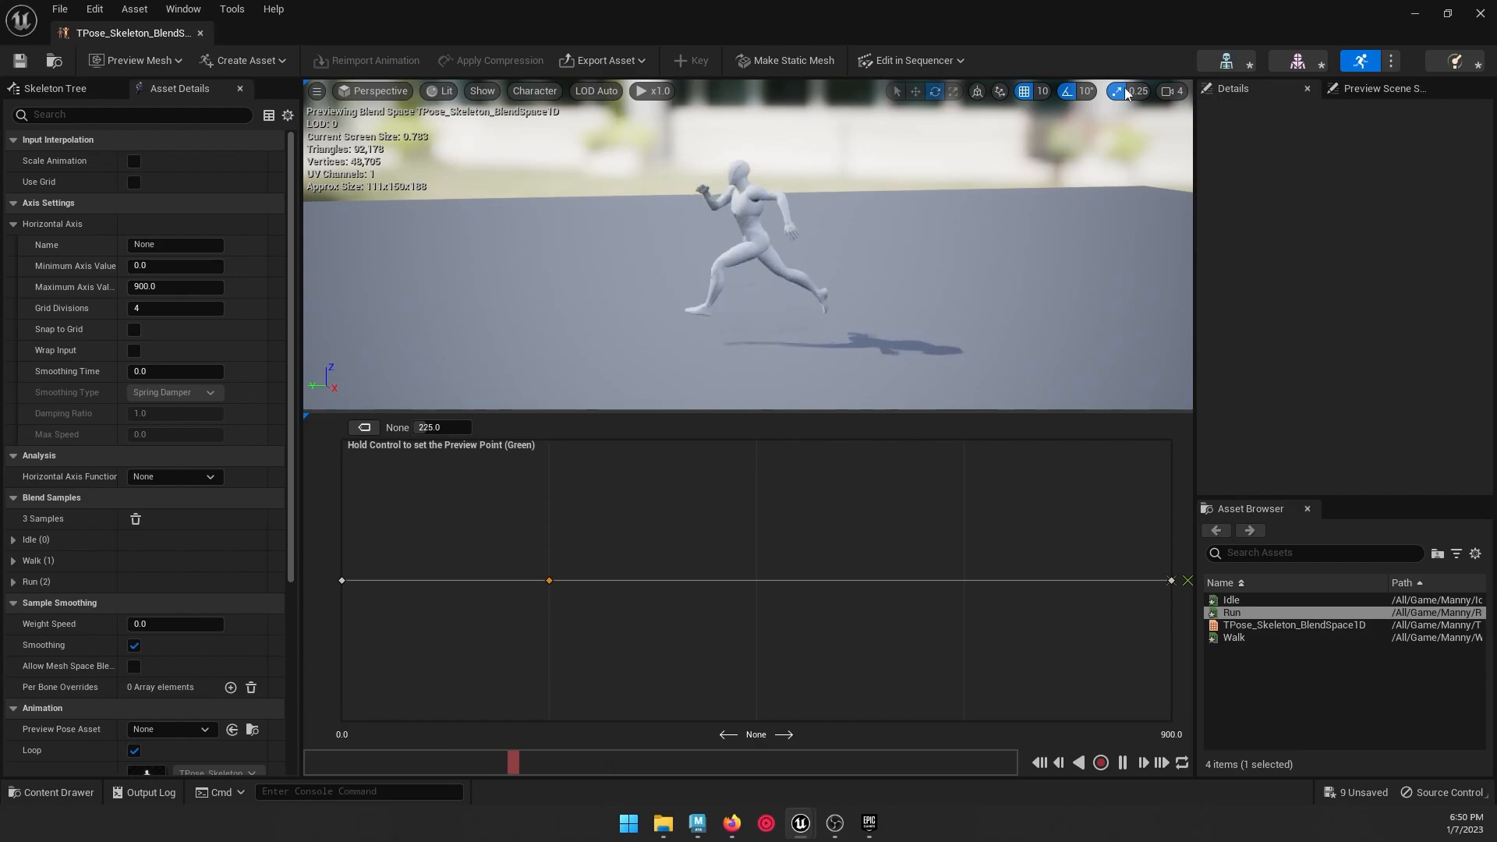
left_click(1480, 15)
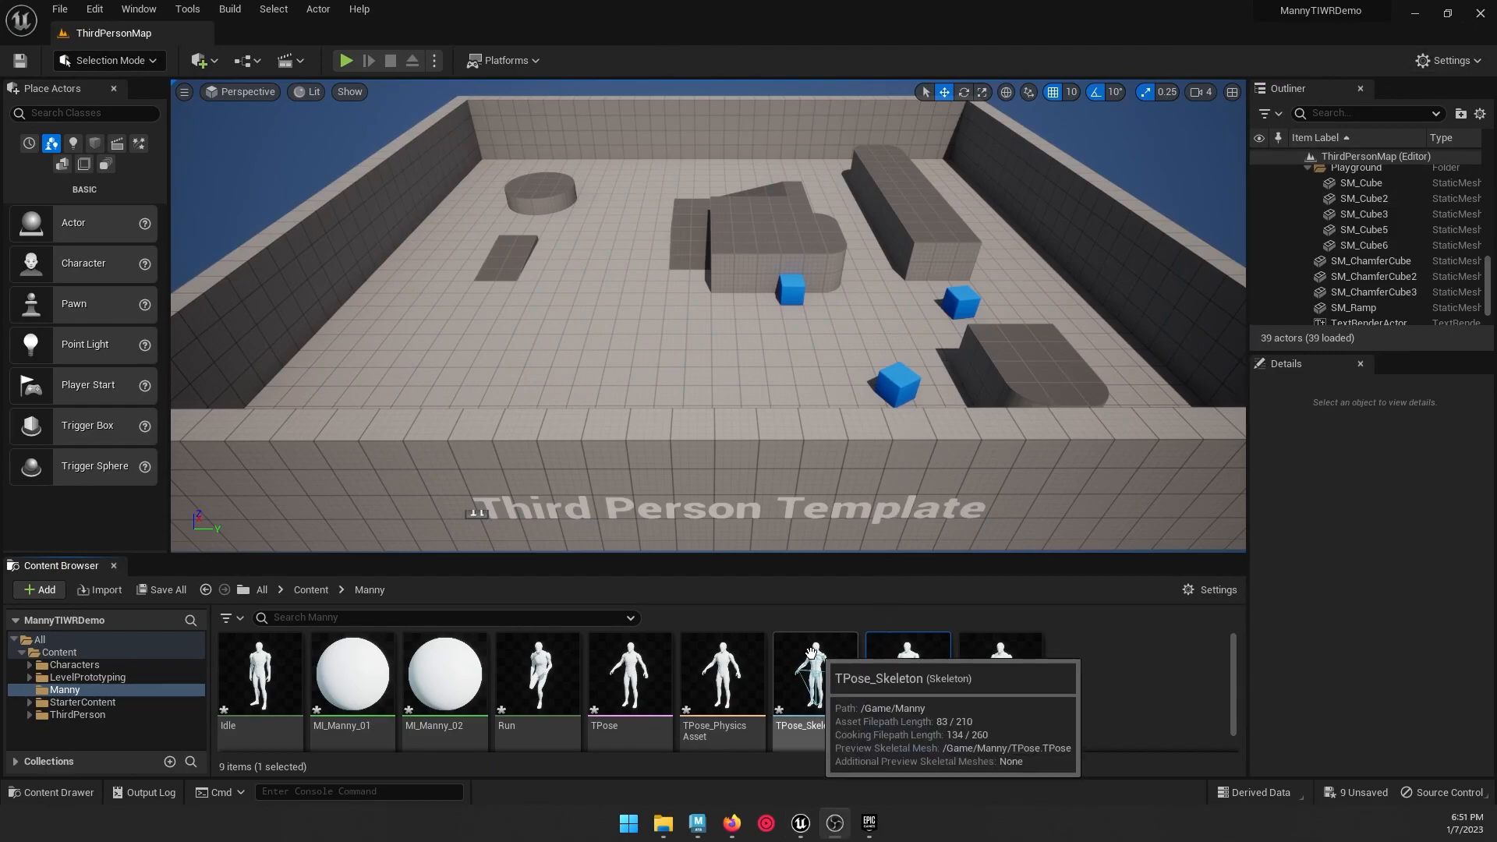
Step: Create an Anim Blueprint from TPose_Skeleton, keeping the suggested name, and open it for editing
scroll(888, 659, "down", 1)
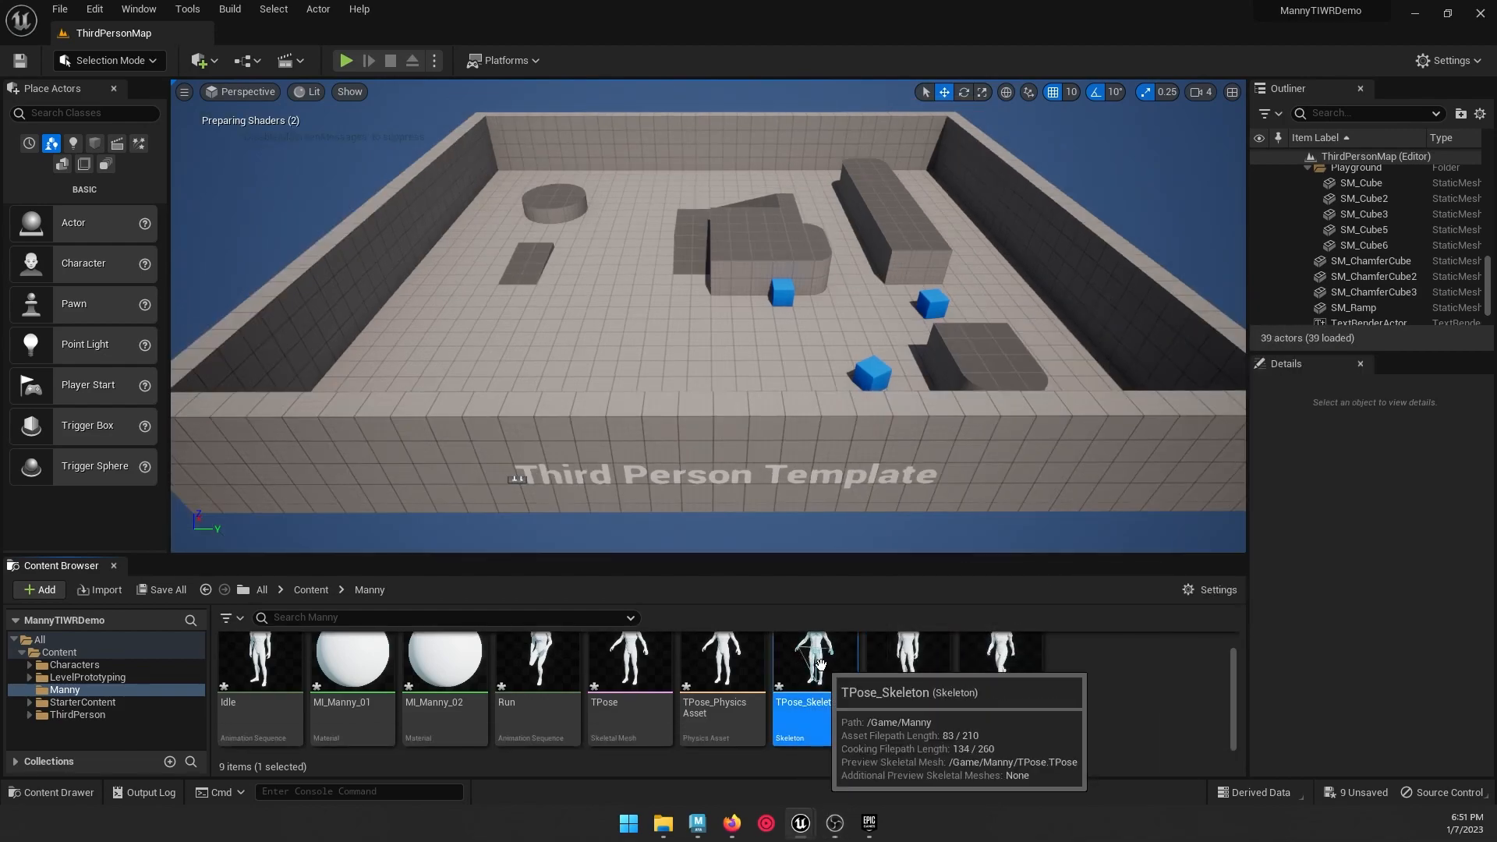
right_click(815, 667)
mouse_move(910, 313)
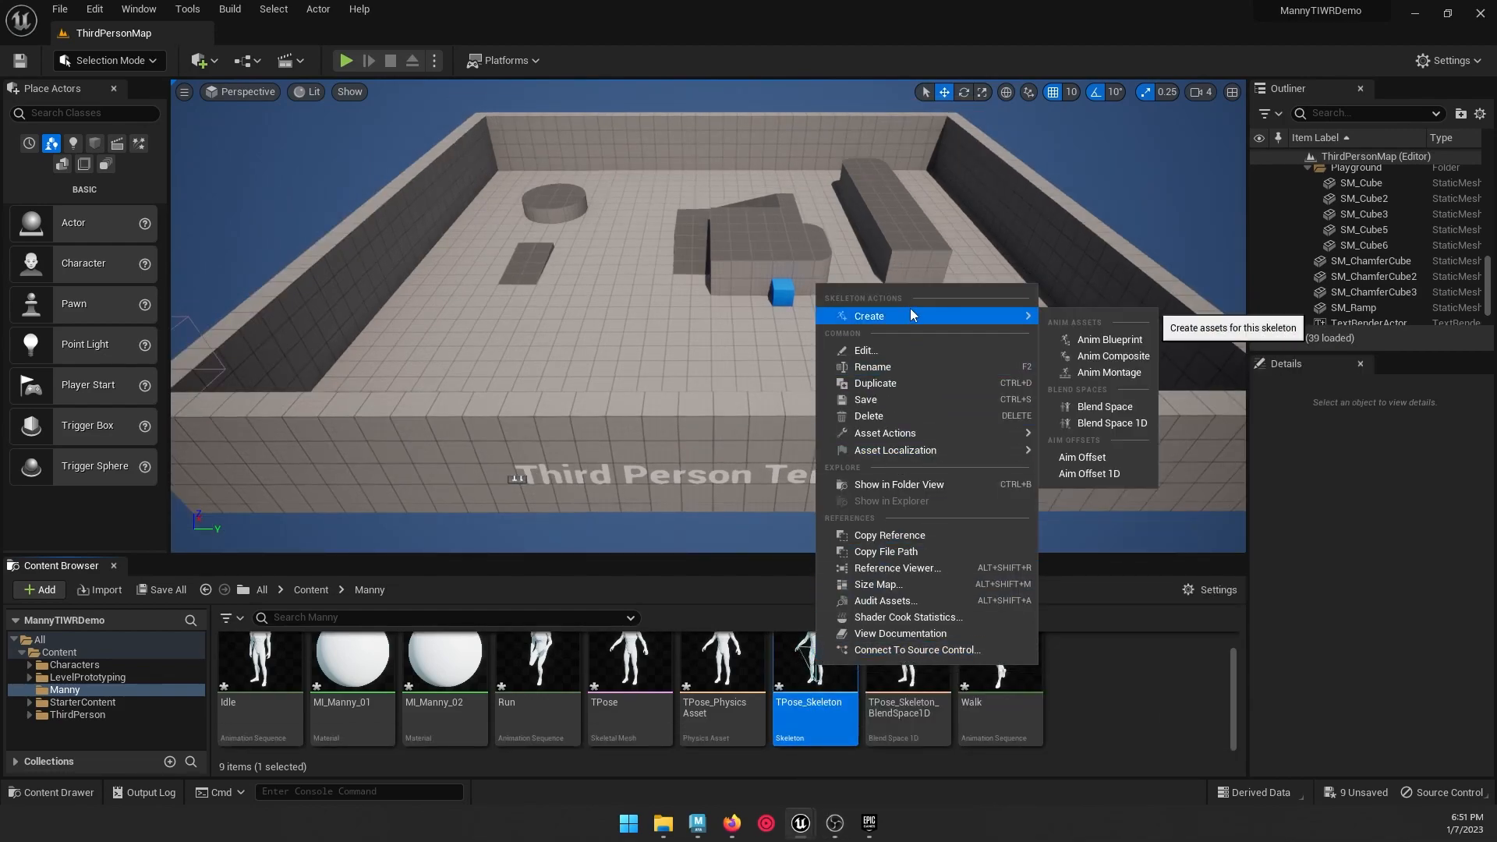
left_click(1103, 336)
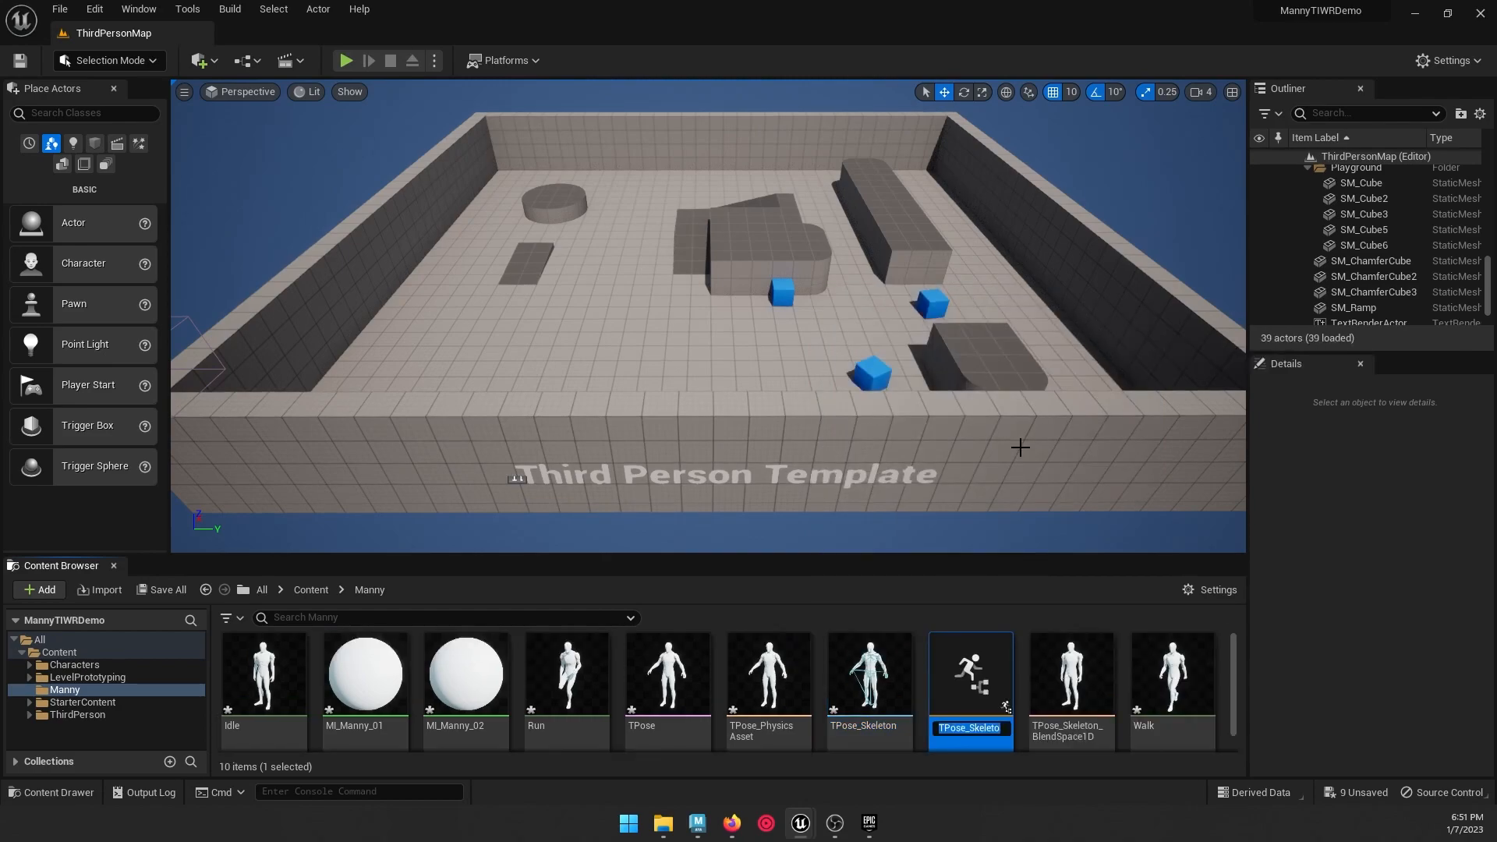
scroll(979, 647, "down", 1)
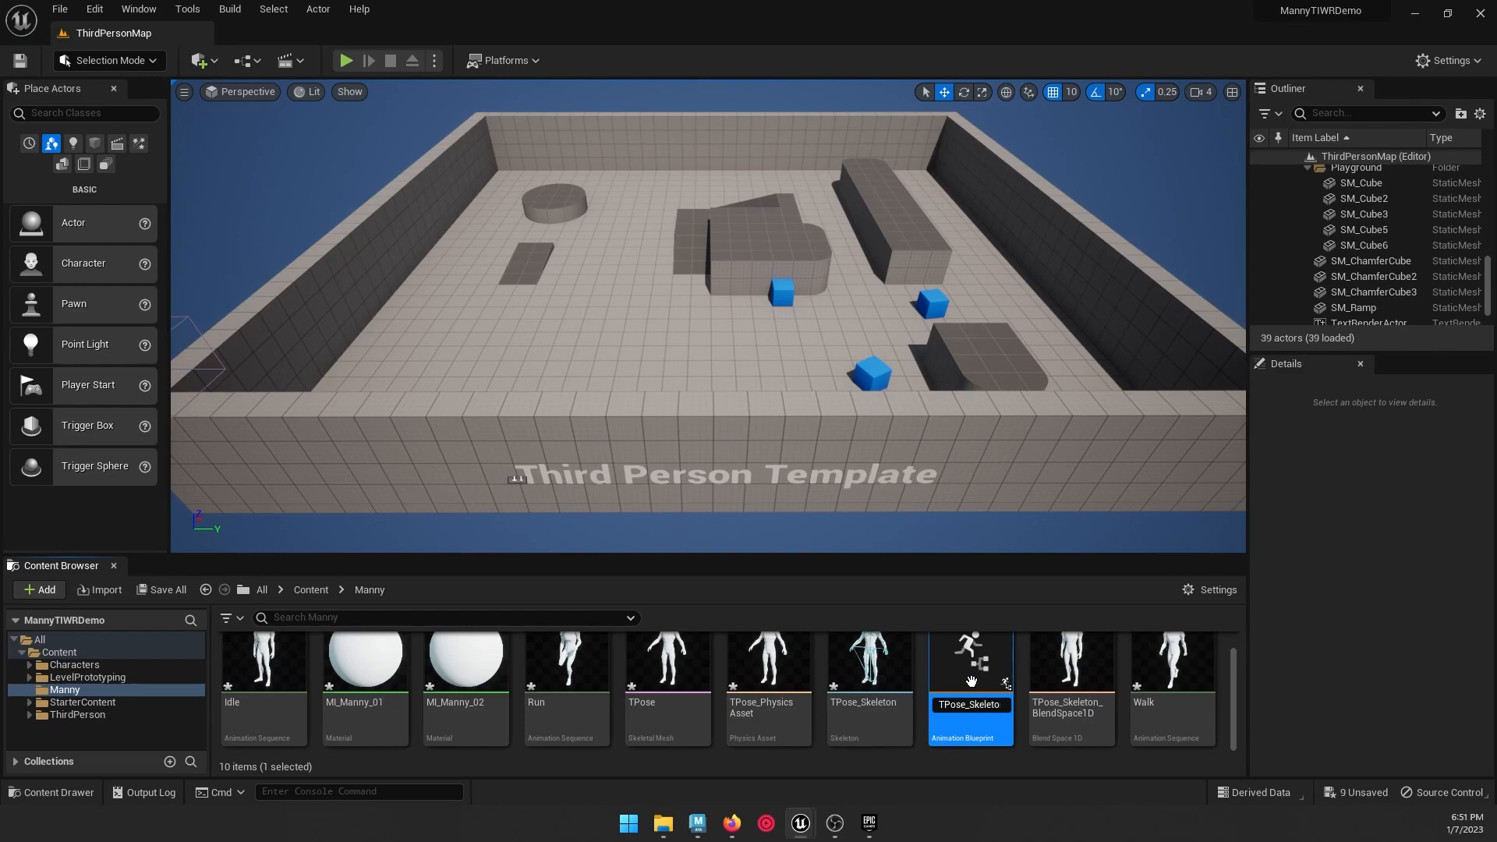
double_click(971, 682)
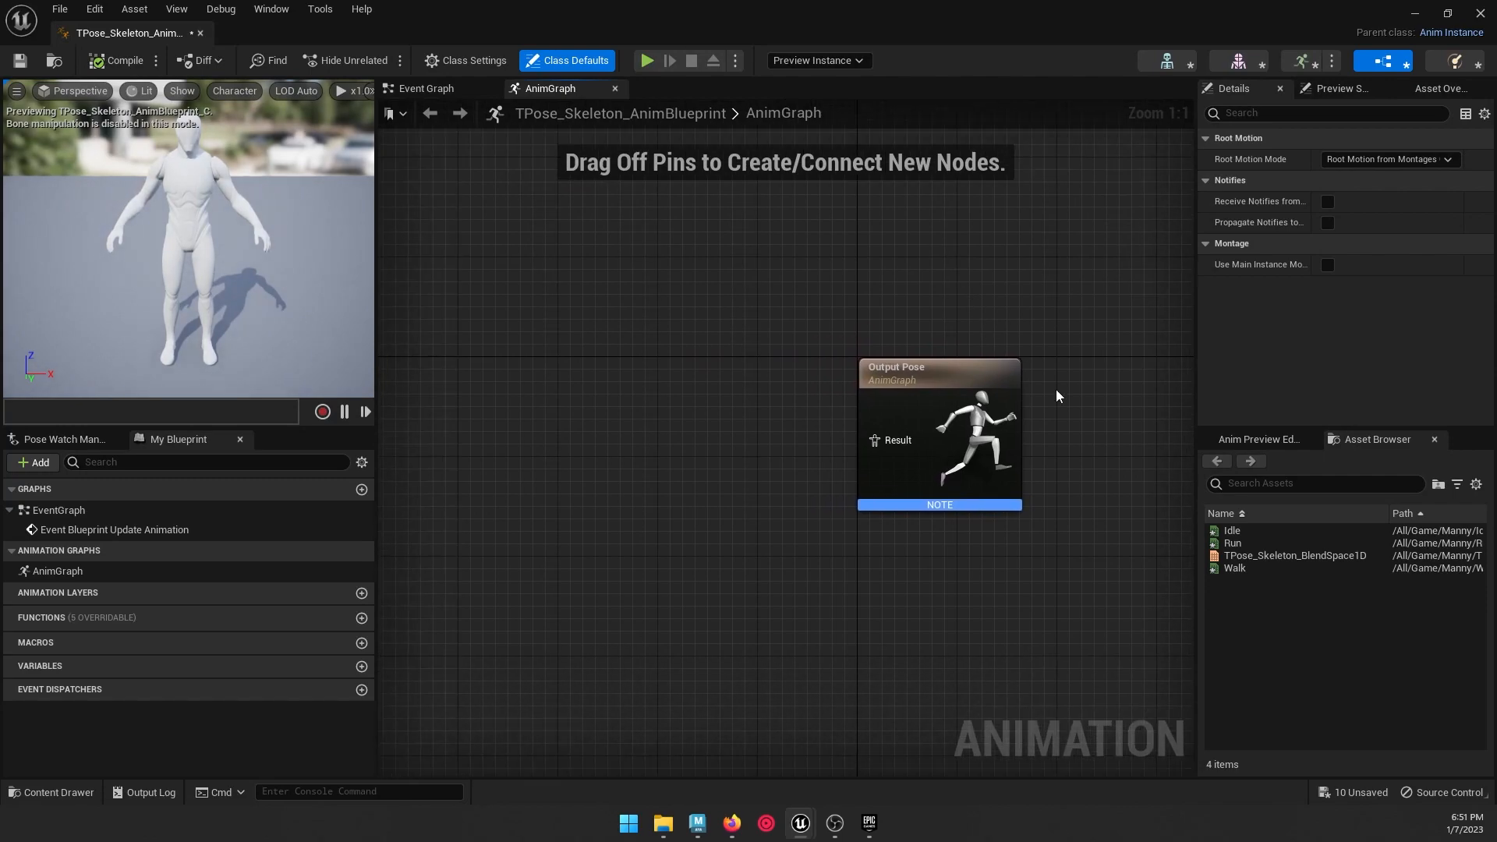
Step: Add TPose_Skeleton_BlendSpace1D to the AnimGraph, wire it into the Output Pose result, compile, and close the animation blueprint
left_click_drag(1318, 556, 545, 421)
left_click_drag(696, 458, 875, 440)
left_click_drag(641, 430, 641, 418)
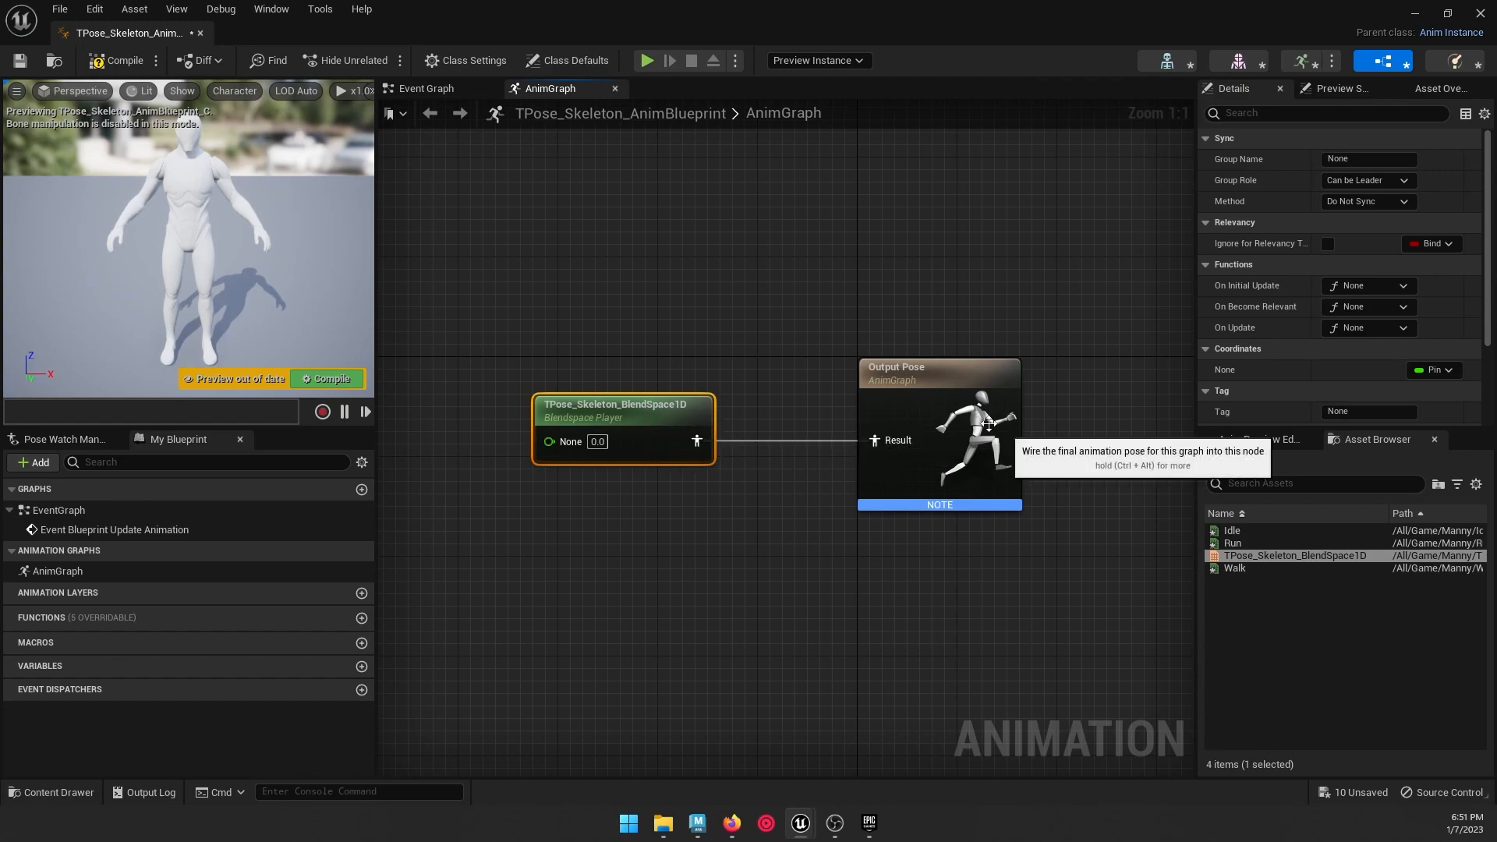
left_click(121, 62)
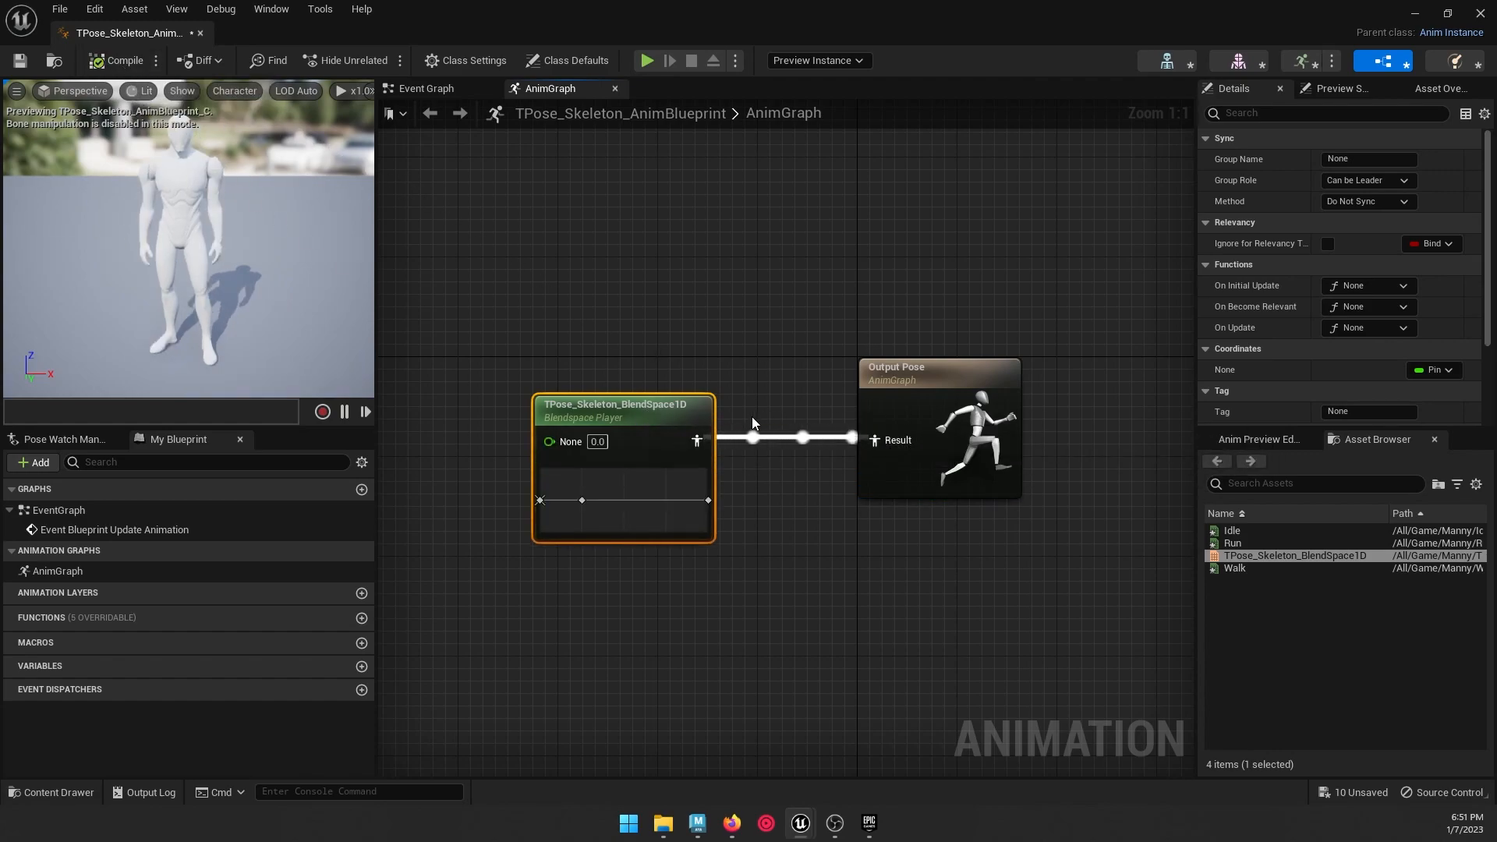
left_click_drag(173, 185, 312, 187, "alt")
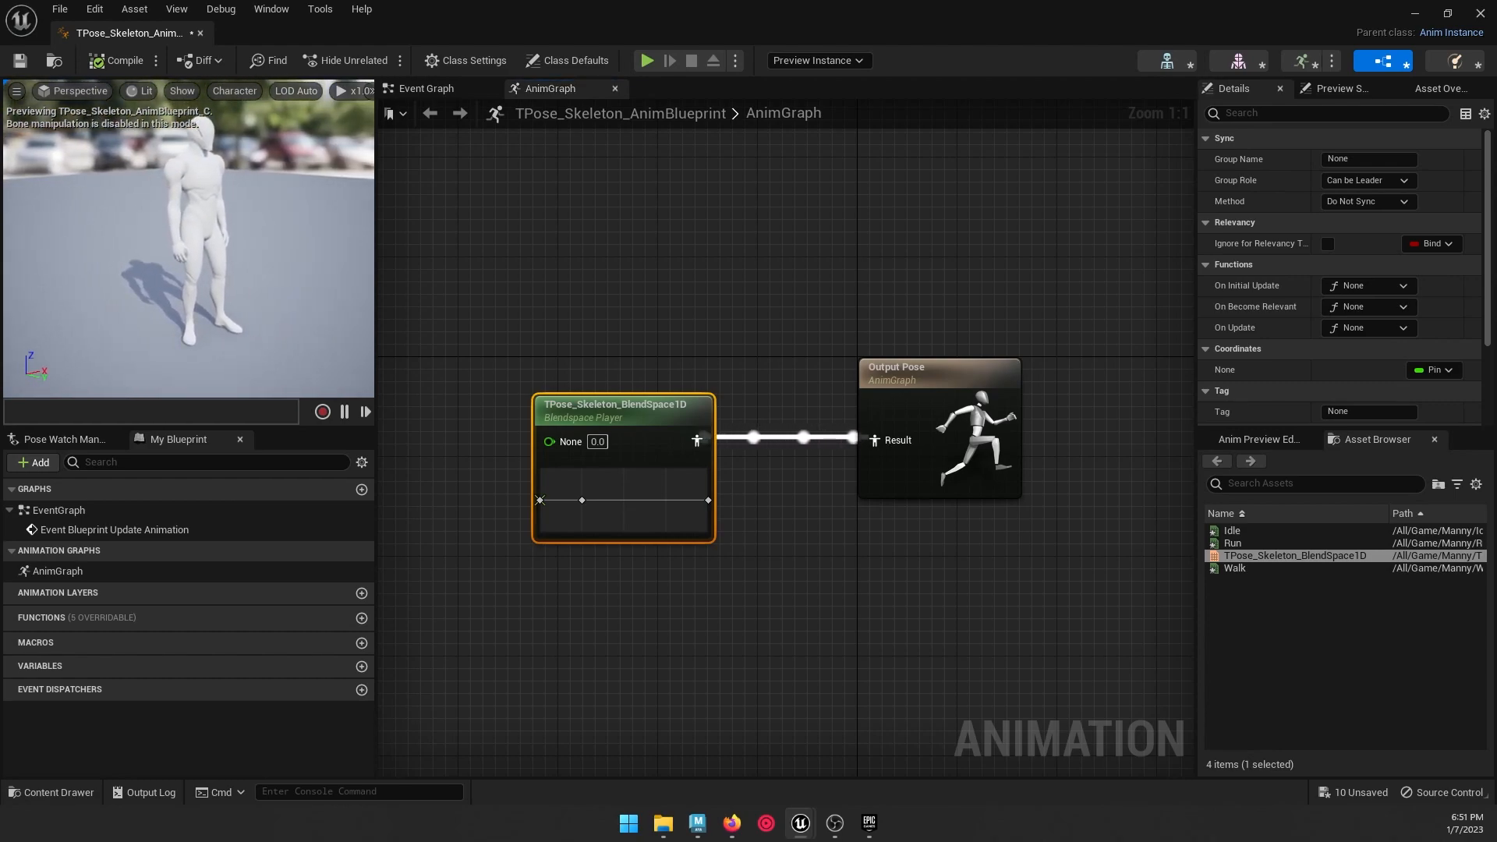
left_click(199, 33)
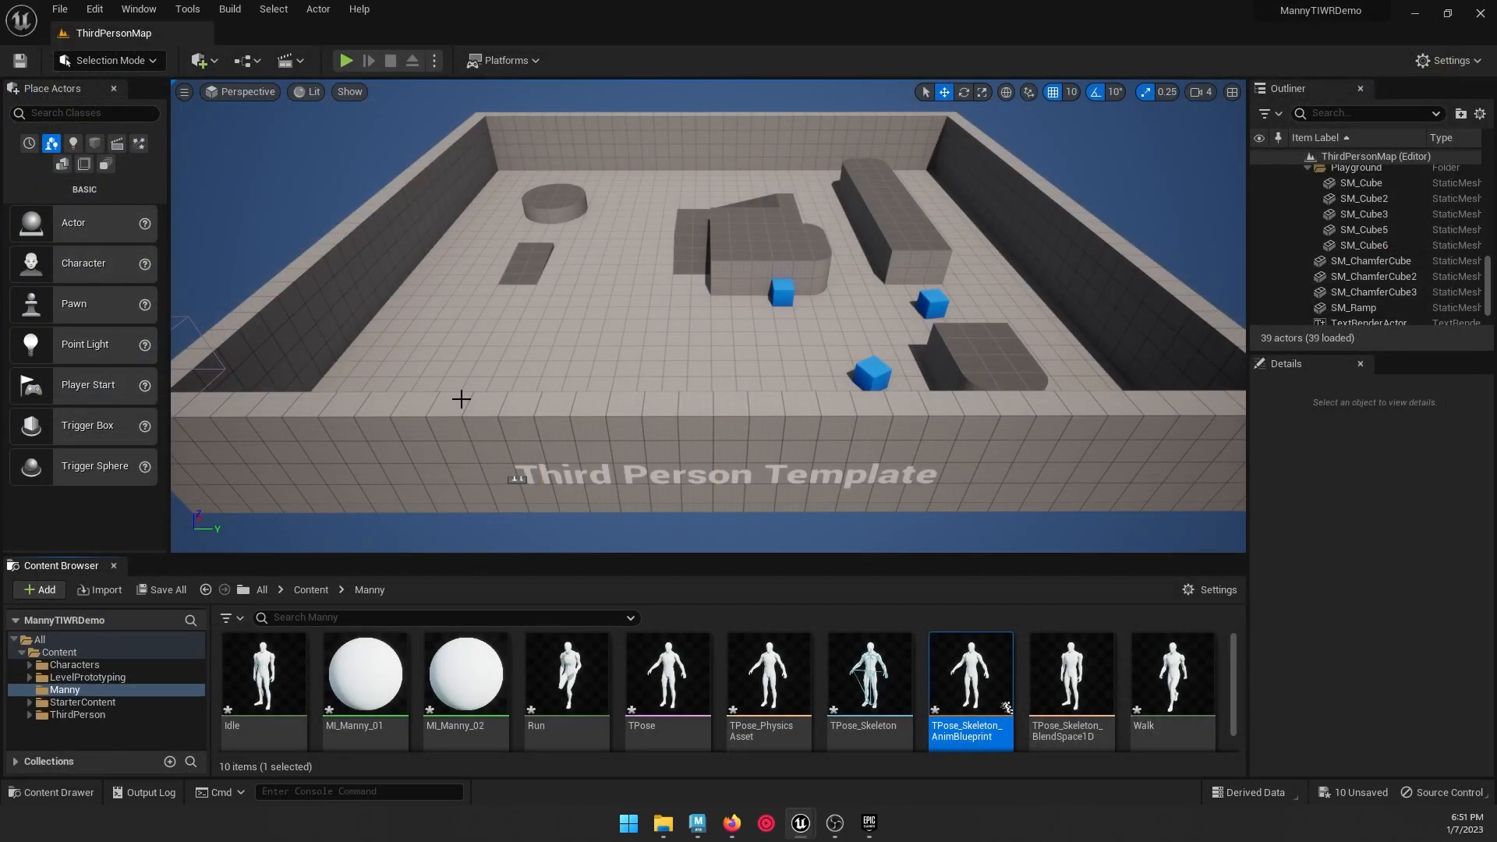
Step: Create a Character blueprint class named Manny_CharacterBP in the Manny folder
mouse_move(1157, 684)
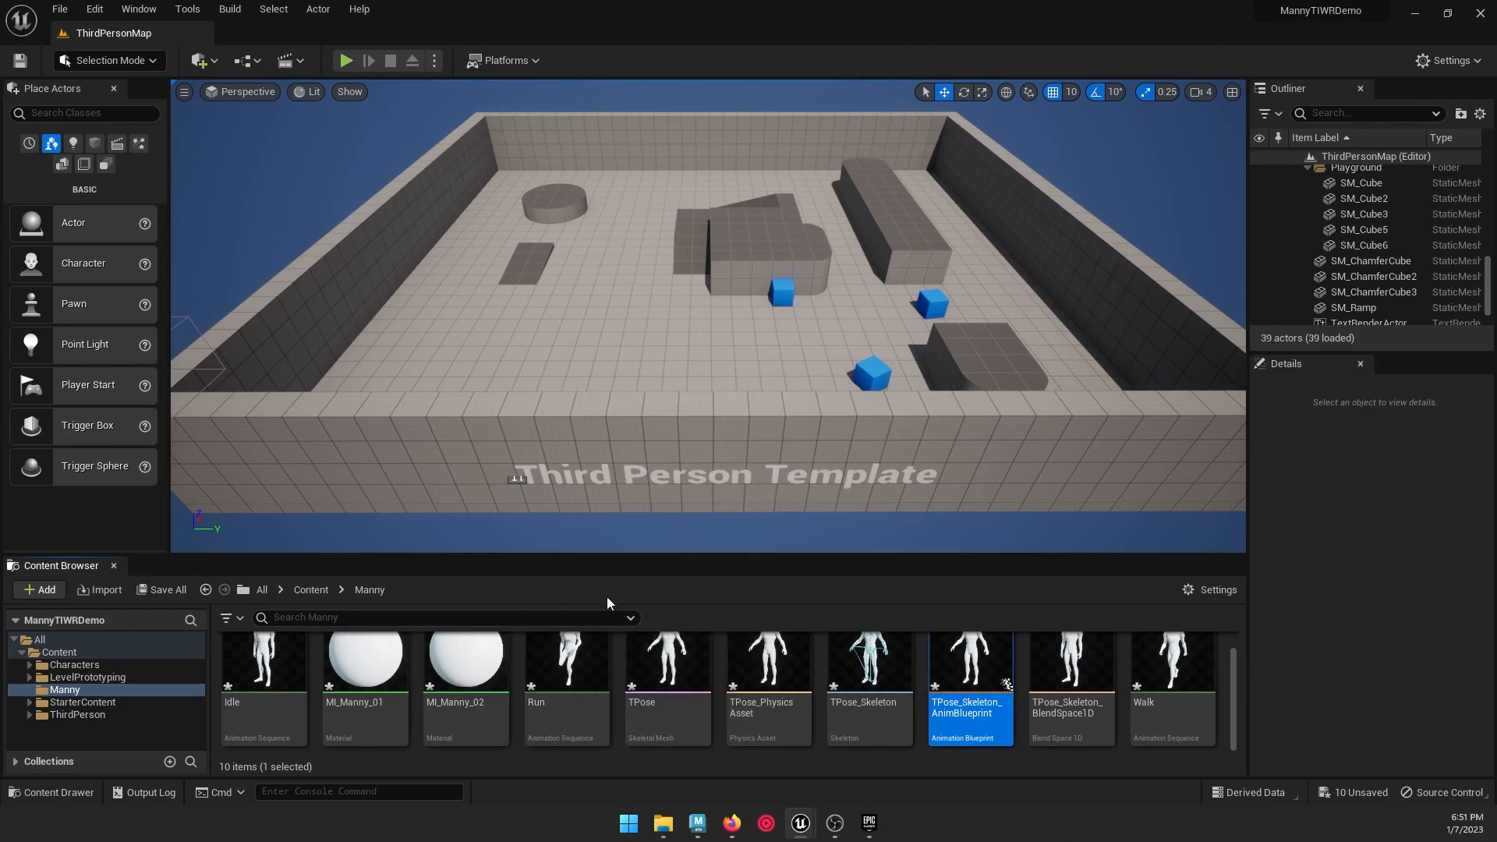
left_click_drag(625, 554, 624, 434)
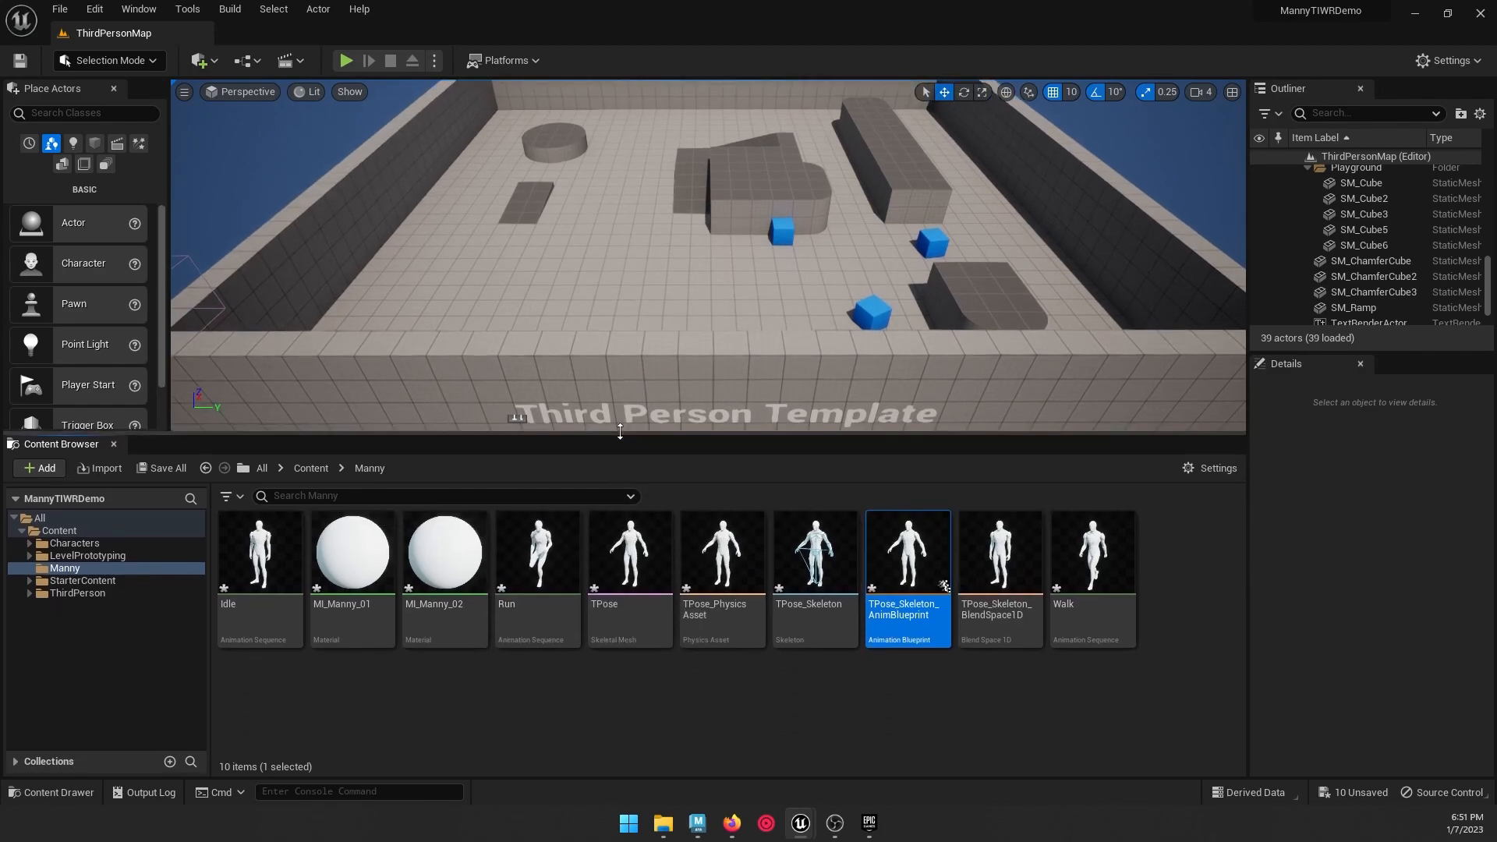
right_click(611, 705)
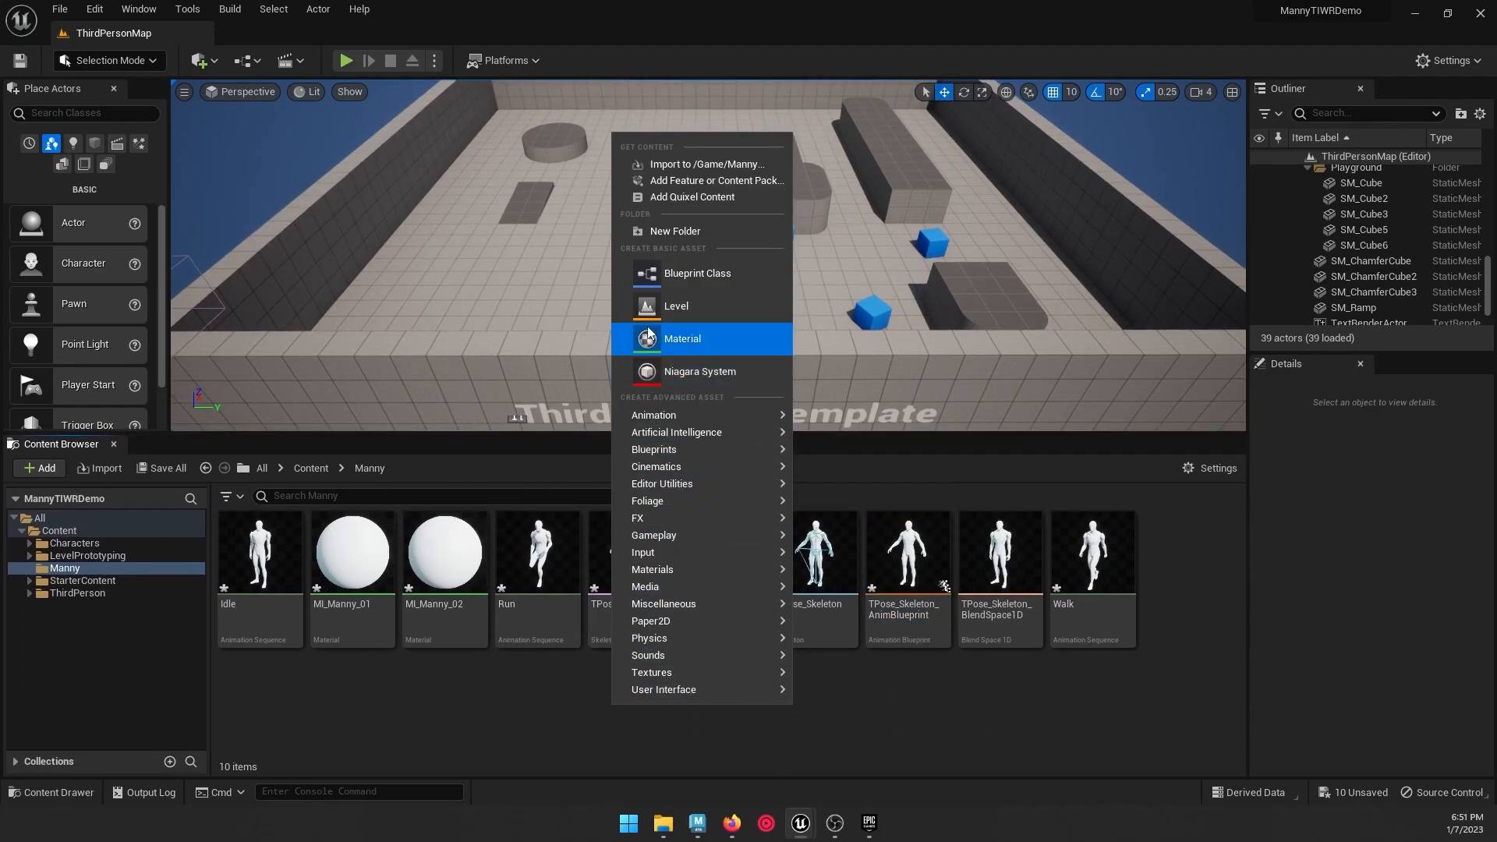
left_click(672, 277)
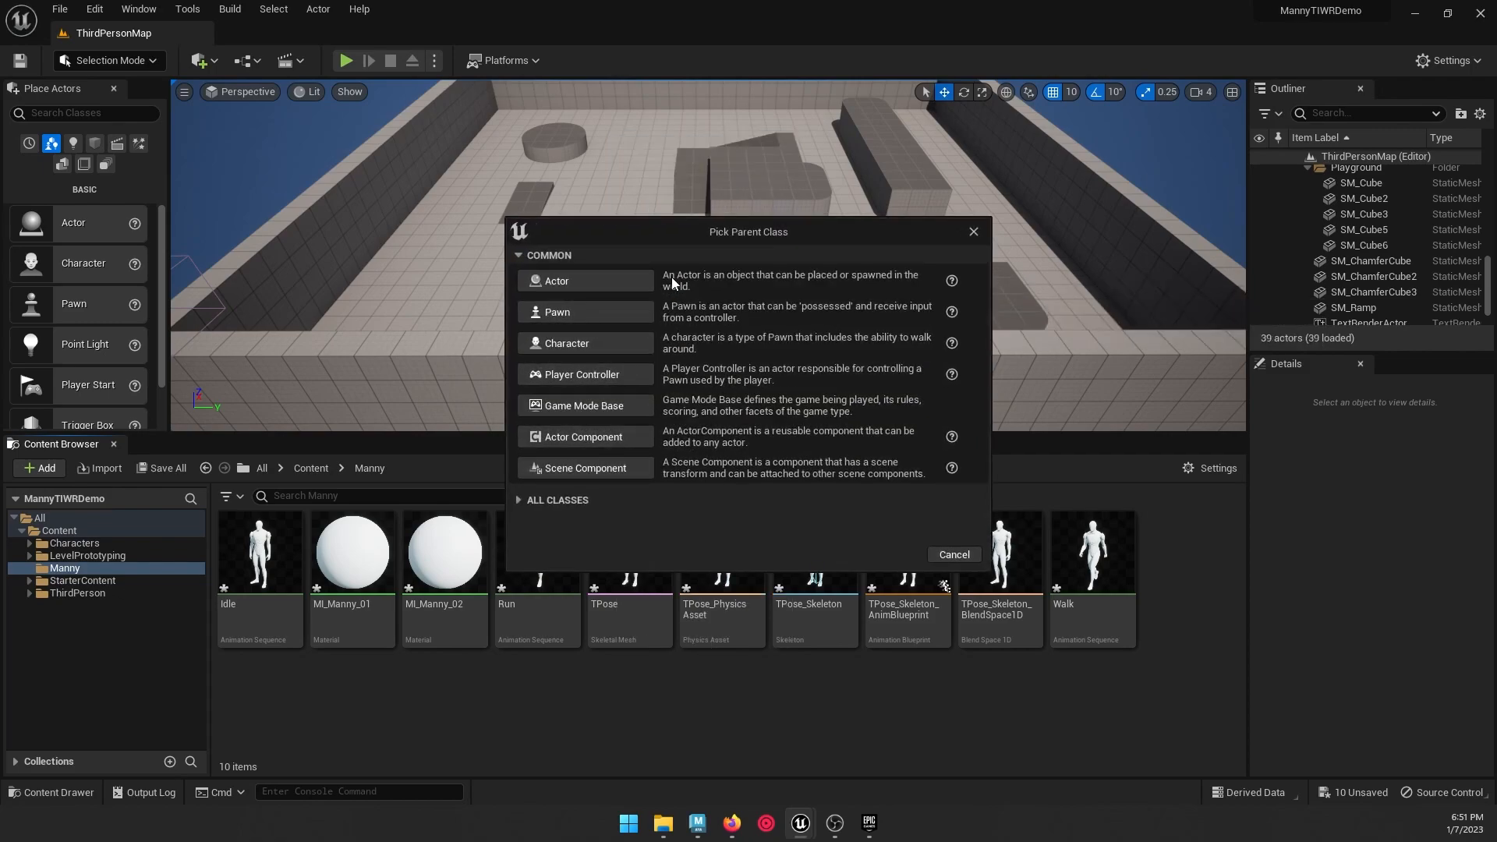
left_click(569, 343)
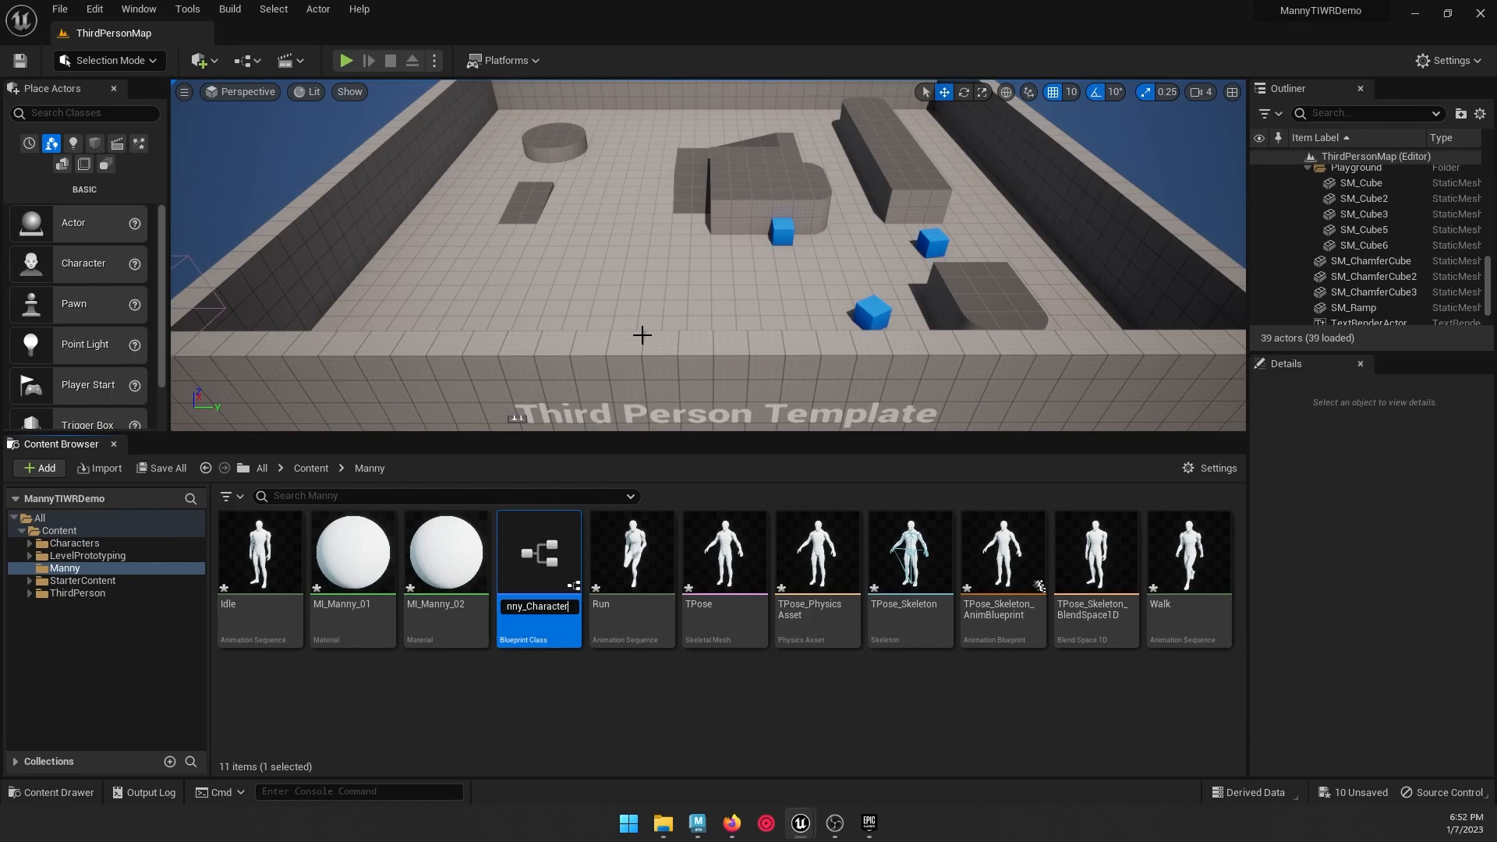
key("Return")
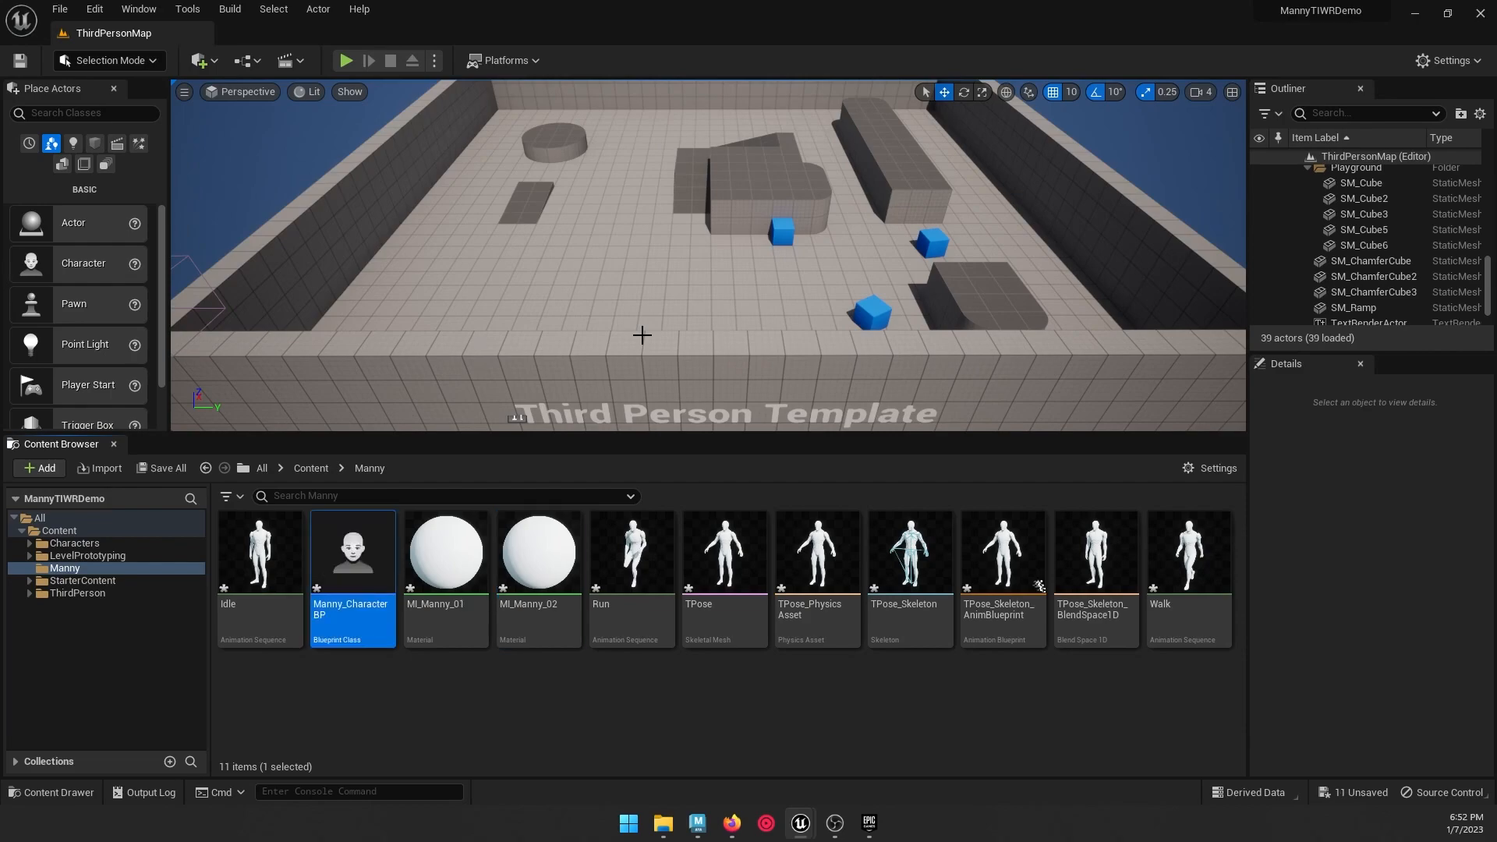
Step: Open Manny_CharacterBP and delete all default event nodes from its Event Graph
double_click(378, 556)
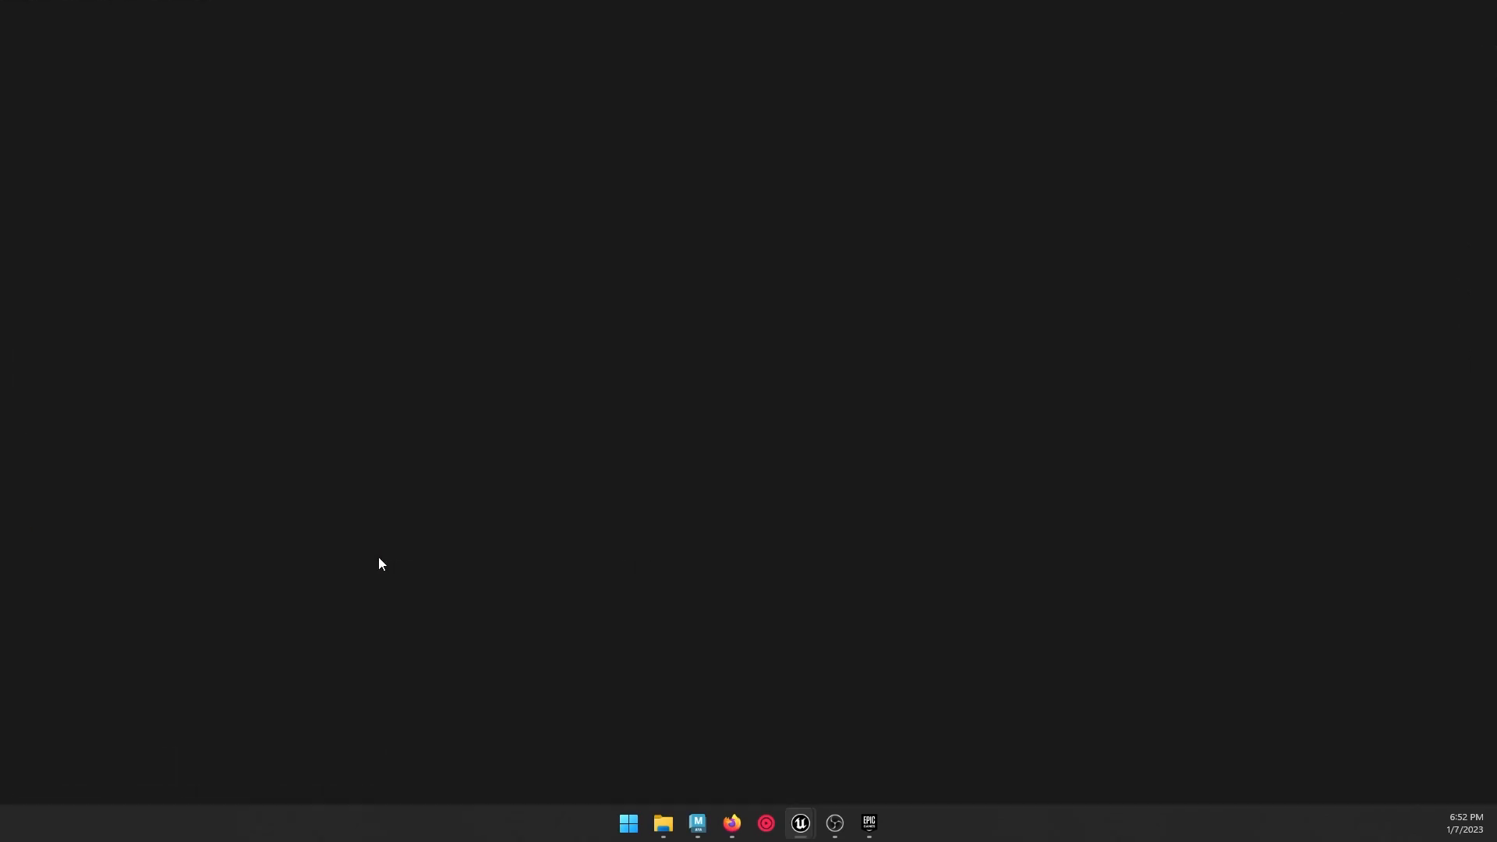
left_click_drag(376, 247, 686, 702)
key("Delete")
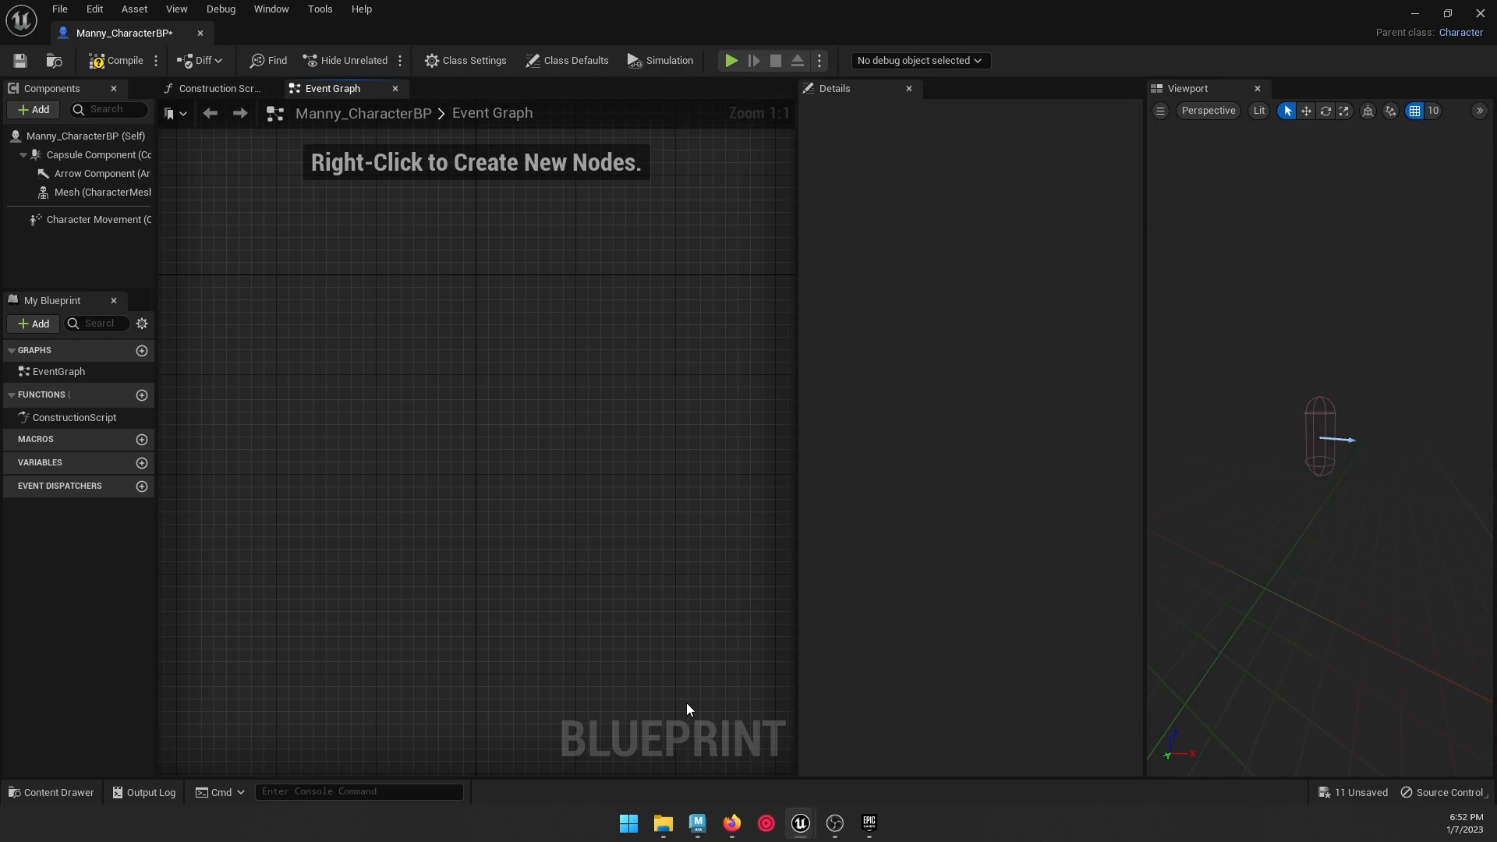
left_click(219, 88)
left_click(333, 88)
Step: Assign TPose as the skeletal mesh asset of Manny_CharacterBP
left_click(94, 139)
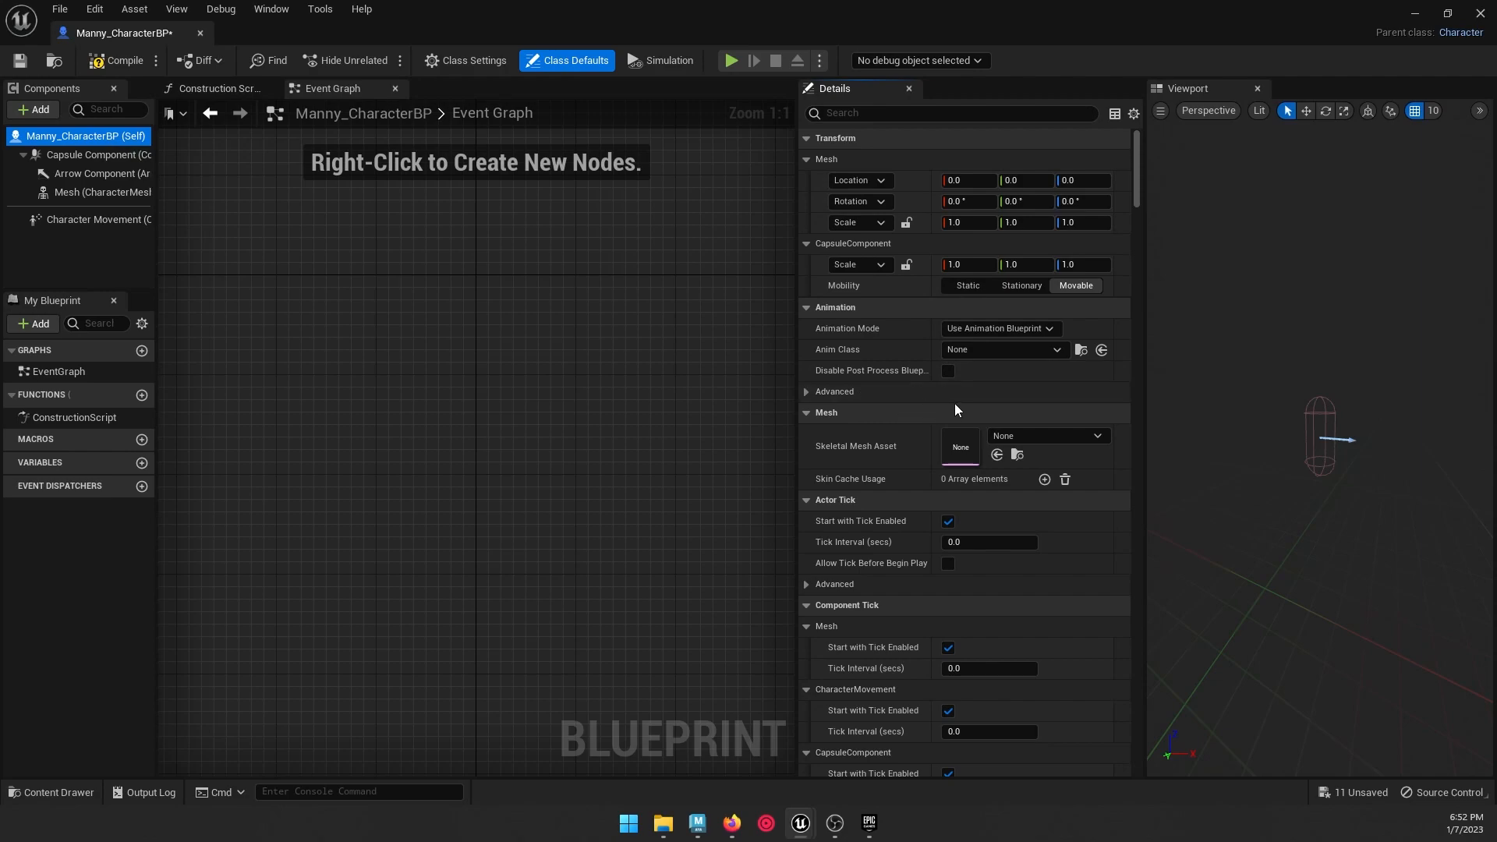
left_click(1032, 438)
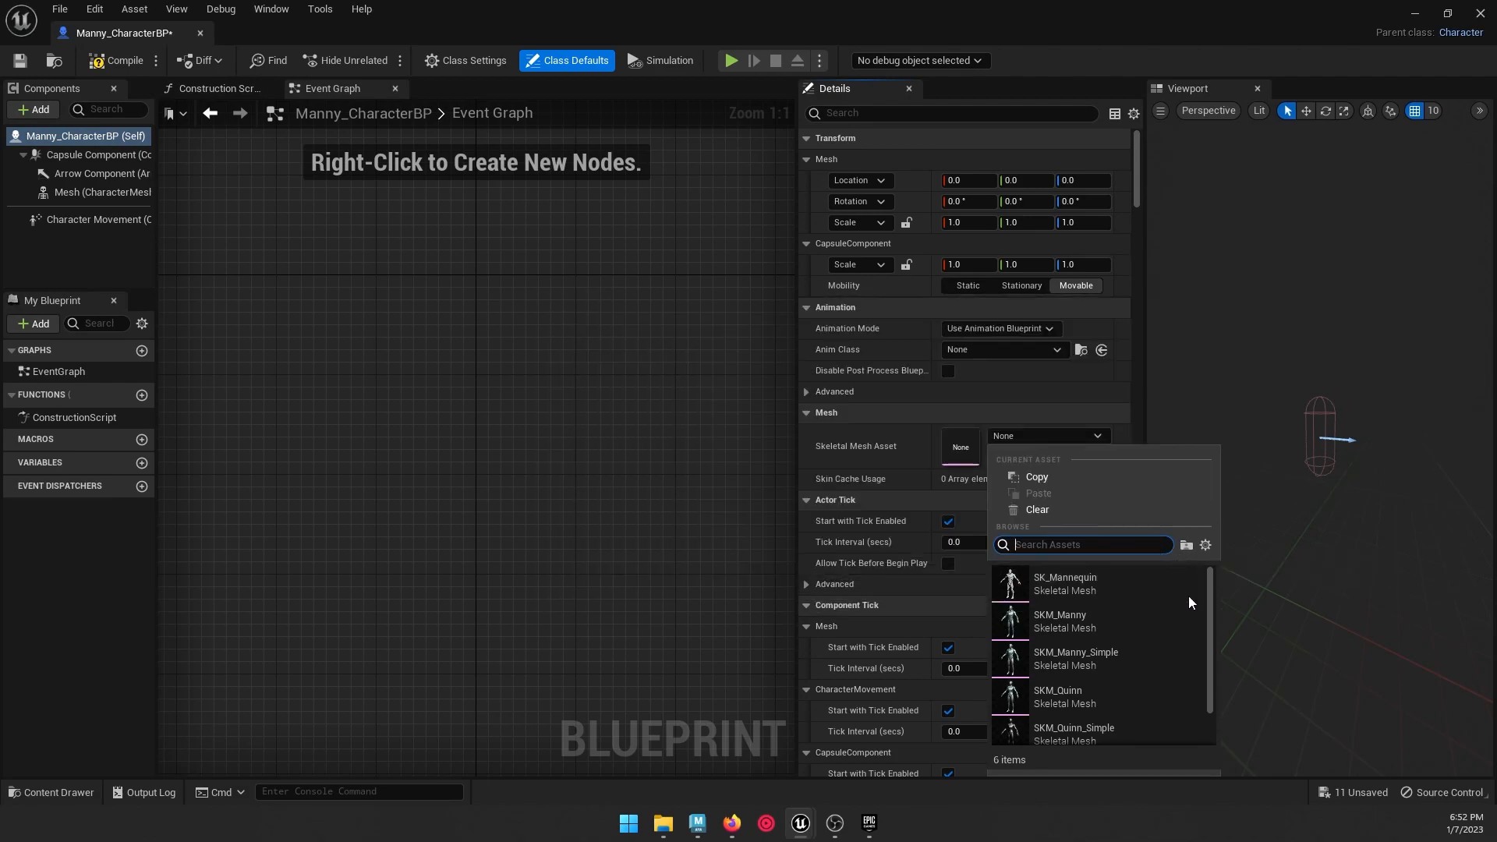
scroll(1185, 631, "down", 1)
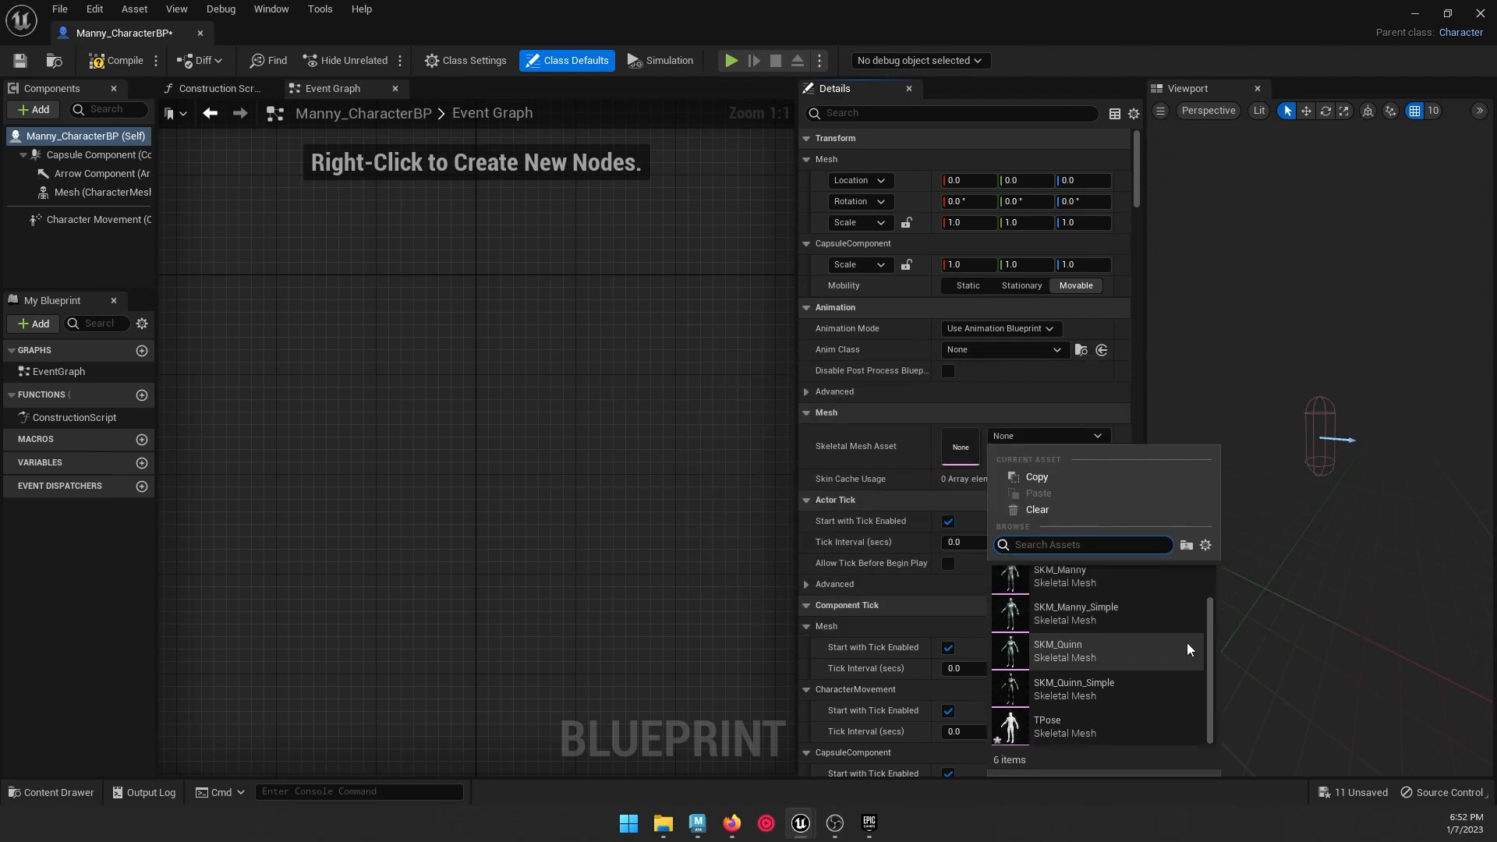
left_click(1121, 737)
Step: Lower the character's mesh component into the capsule by setting its Z location to -85
left_click(1316, 375)
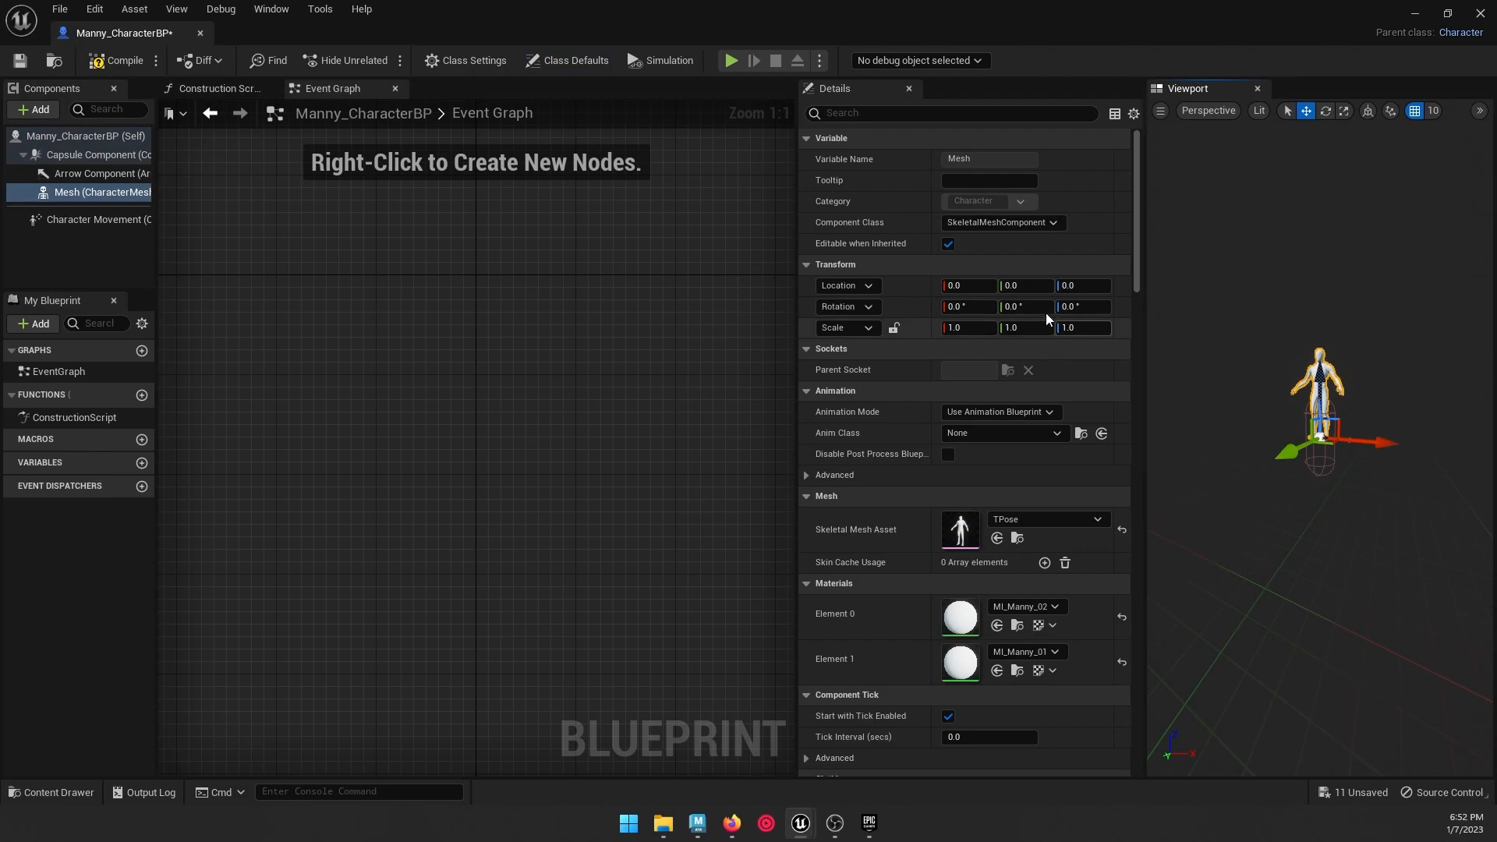
scroll(1321, 437, "up", 6)
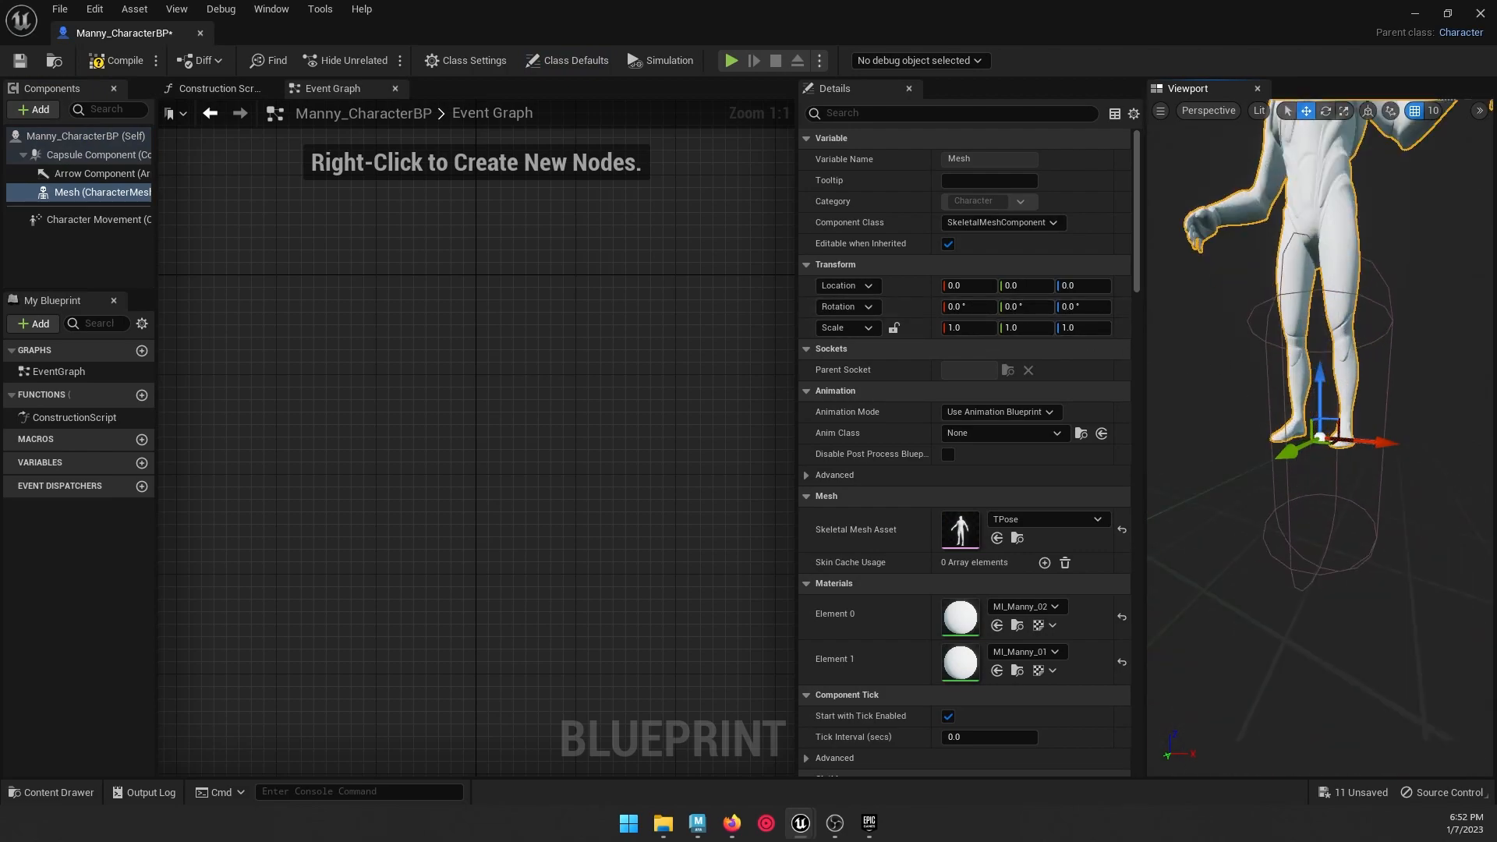
scroll(1283, 433, "down", 4)
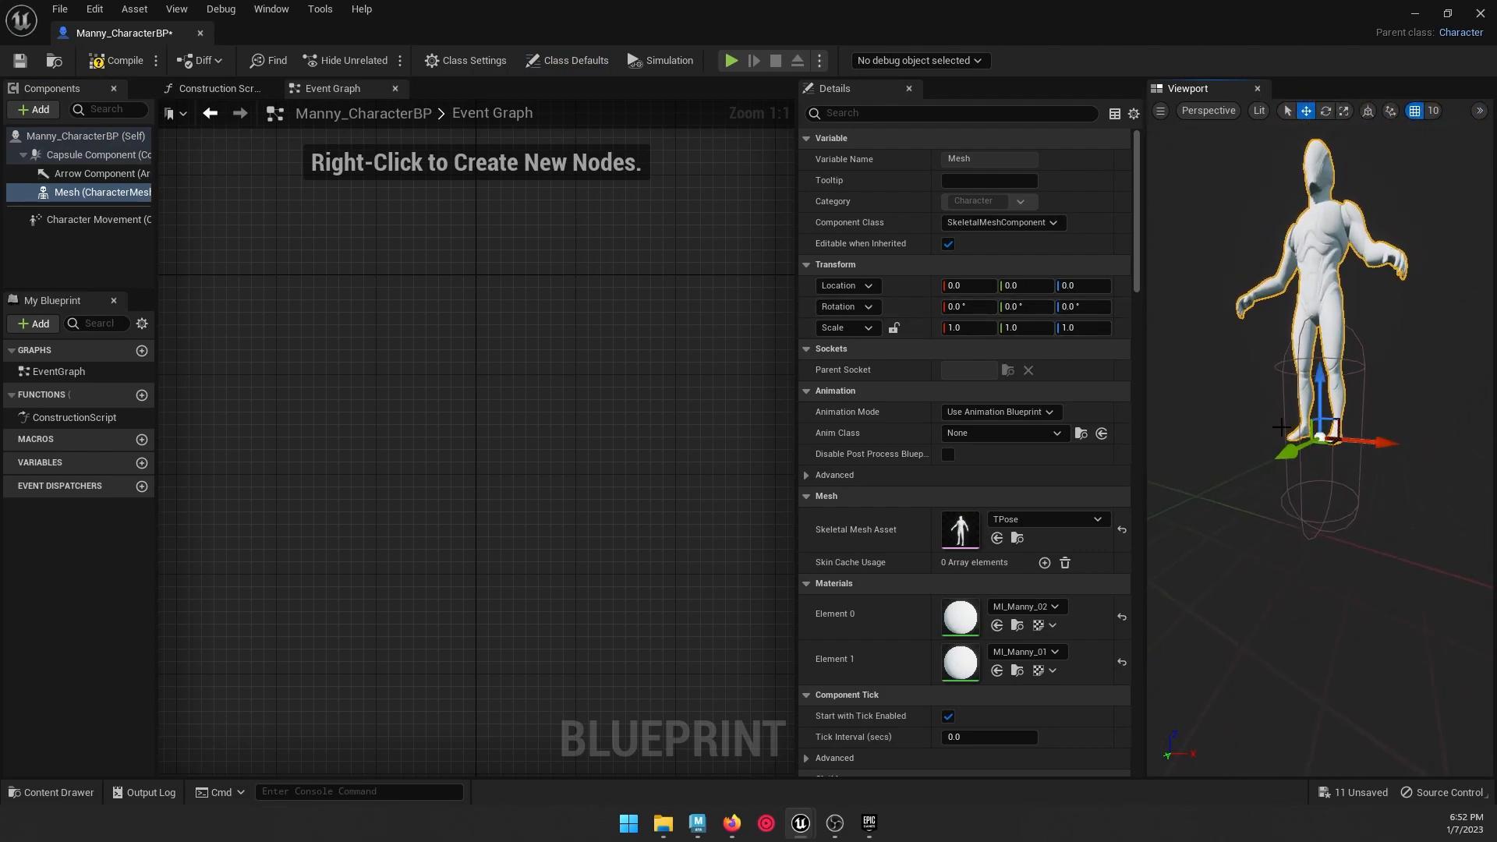
left_click_drag(1324, 482, 1323, 429, "alt")
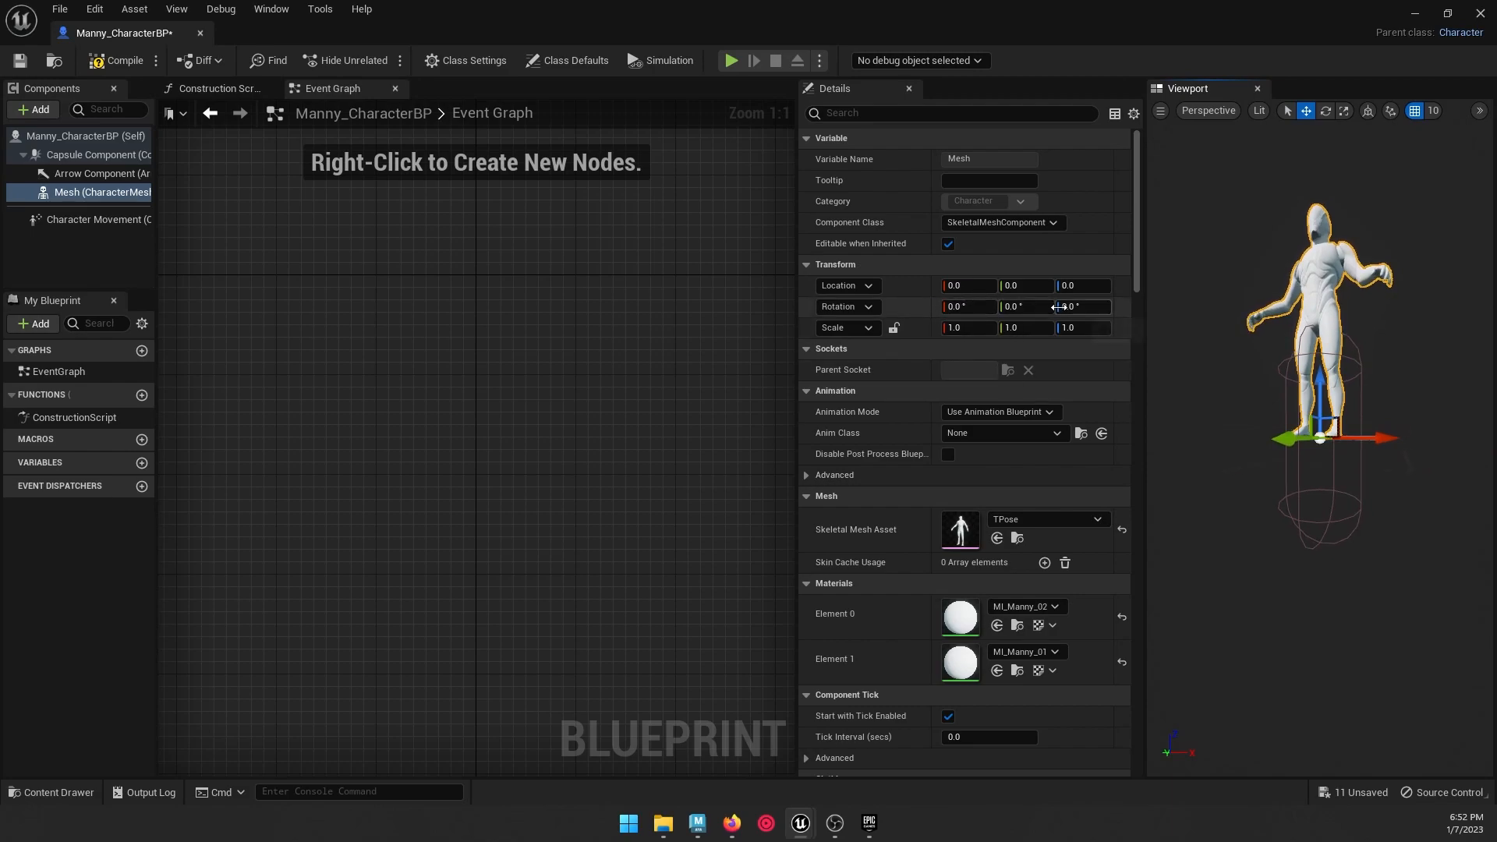
left_click_drag(1081, 287, 1079, 287)
left_click_drag(1240, 390, 1277, 483, "alt")
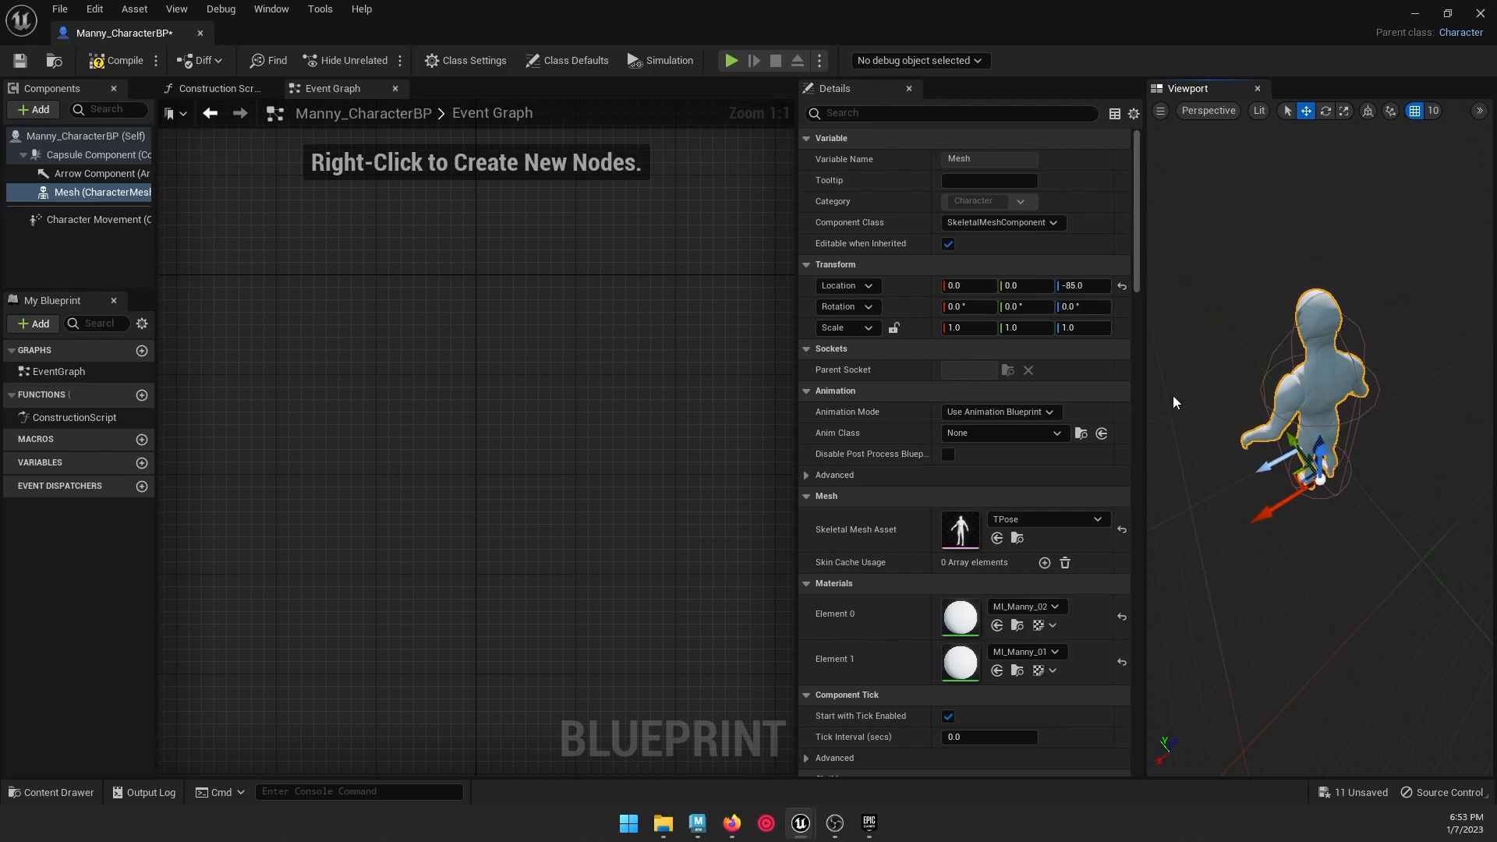
Step: Set the mesh component's Z rotation to 270° and compile the blueprint
left_click(1083, 307)
type("270")
key("Return")
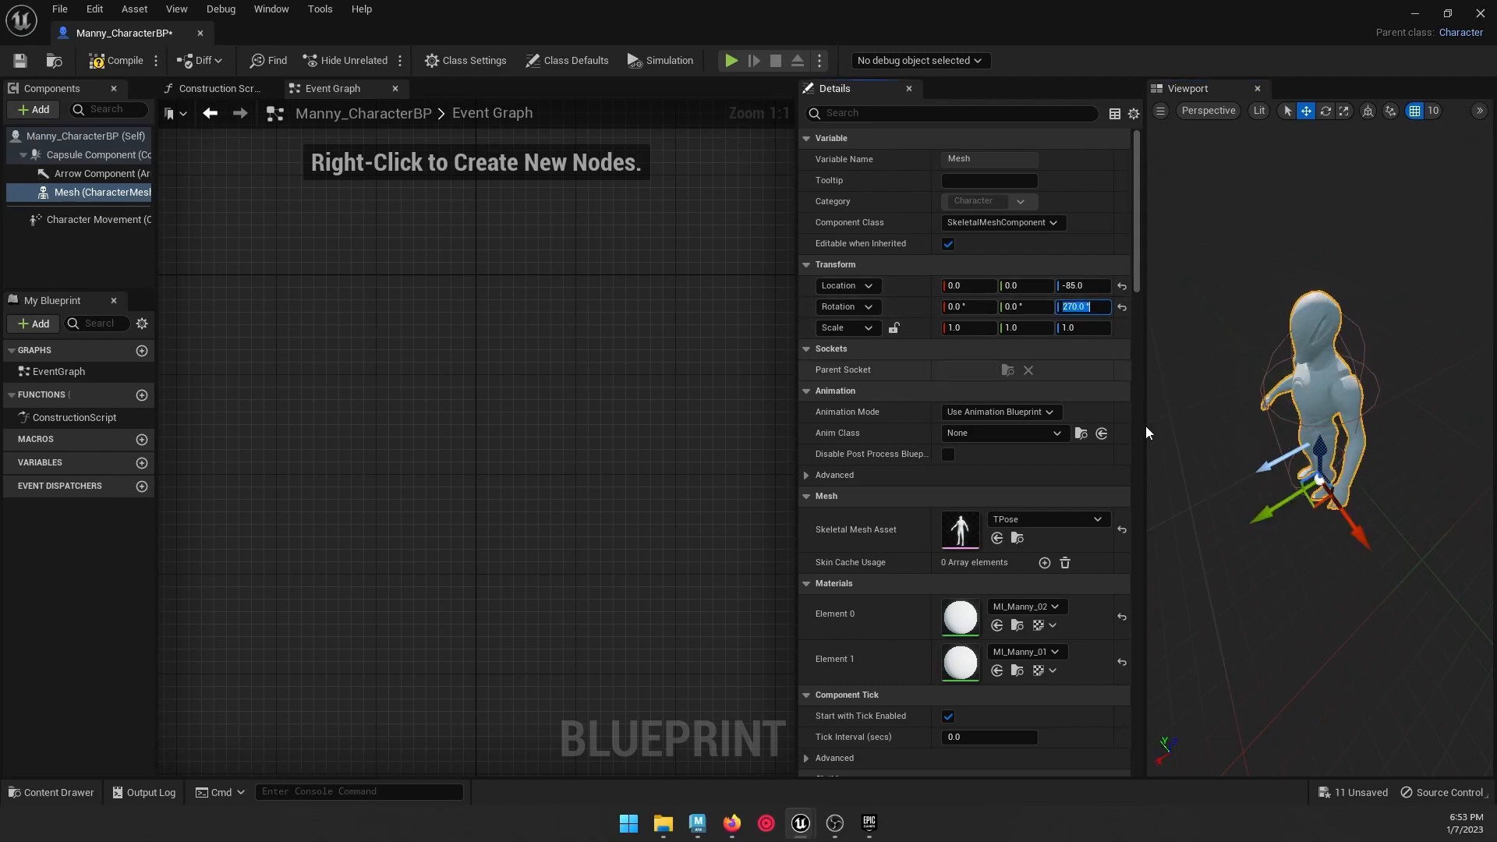
left_click(114, 63)
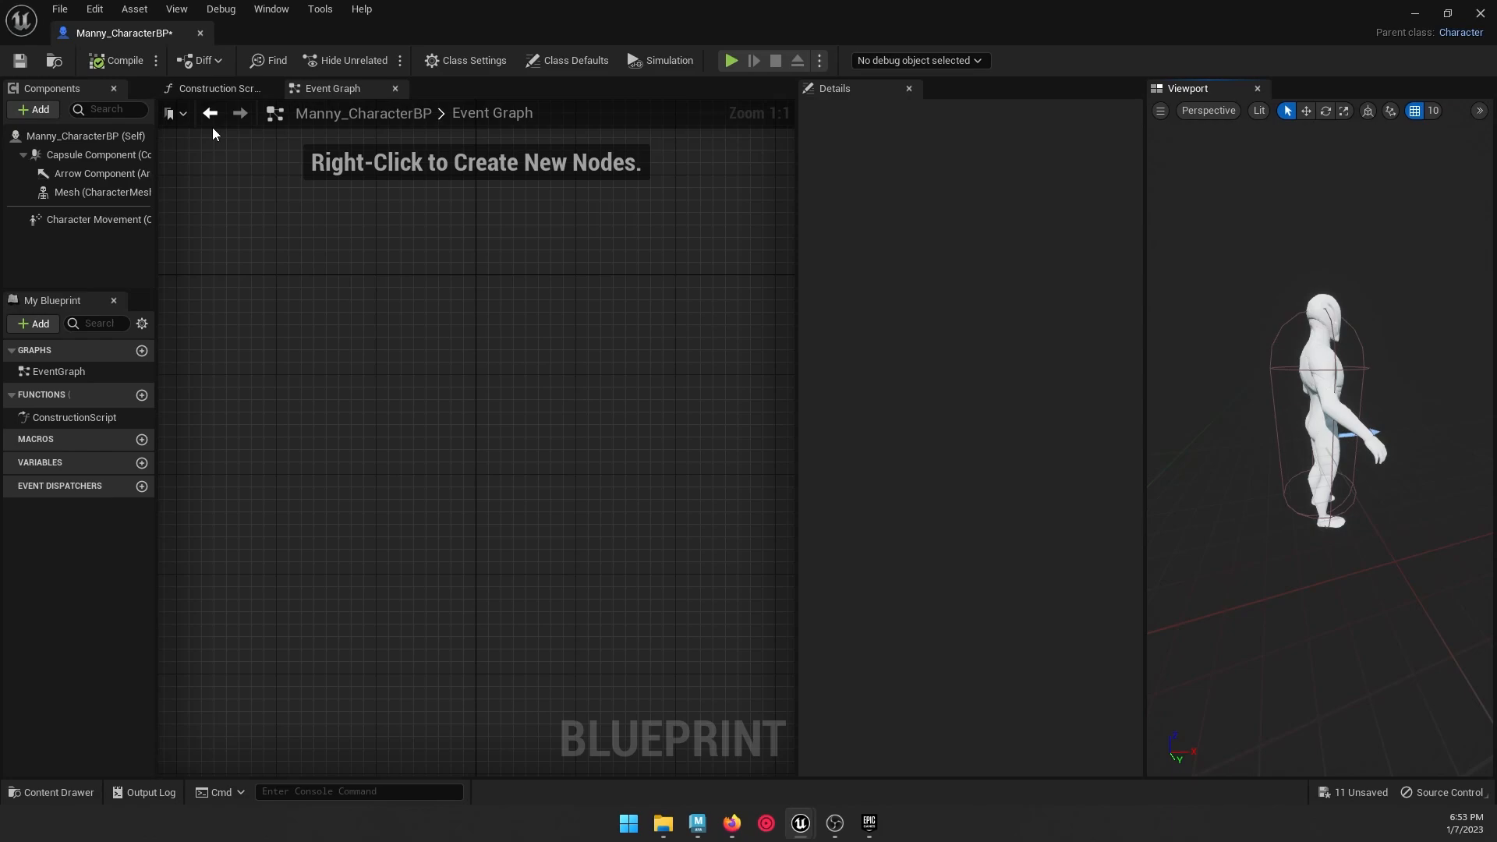
Step: Return to the level and place a Manny_CharacterBP instance on the floor at about X 710, Y 1010, Z 88
left_click_drag(609, 18, 1496, 308)
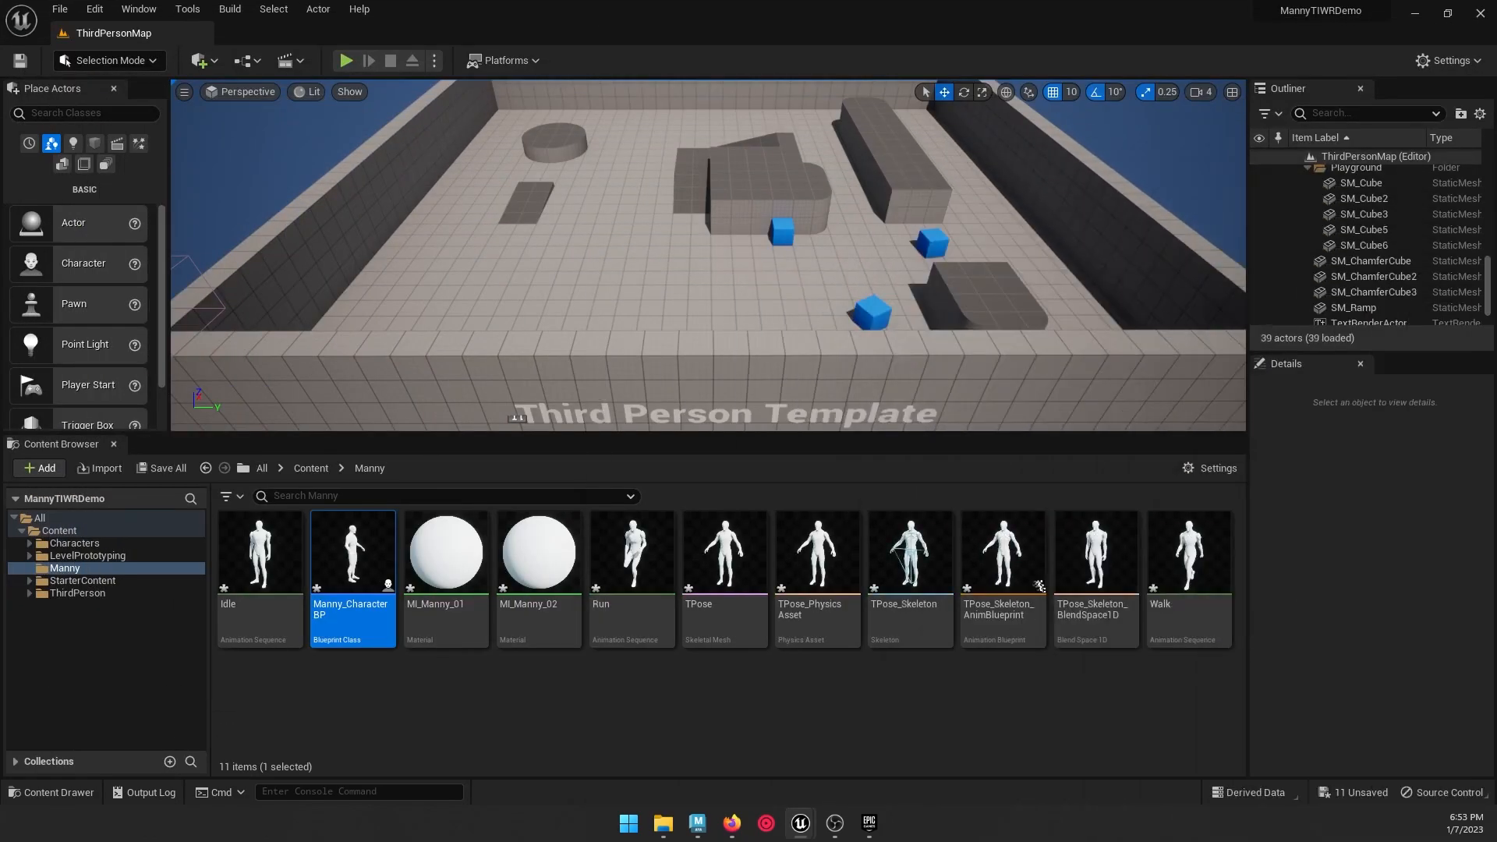
left_click_drag(352, 554, 479, 331)
left_click_drag(549, 297, 551, 298)
right_click_drag(692, 307, 421, 288)
right_click_drag(1045, 337, 1139, 413)
key("w")
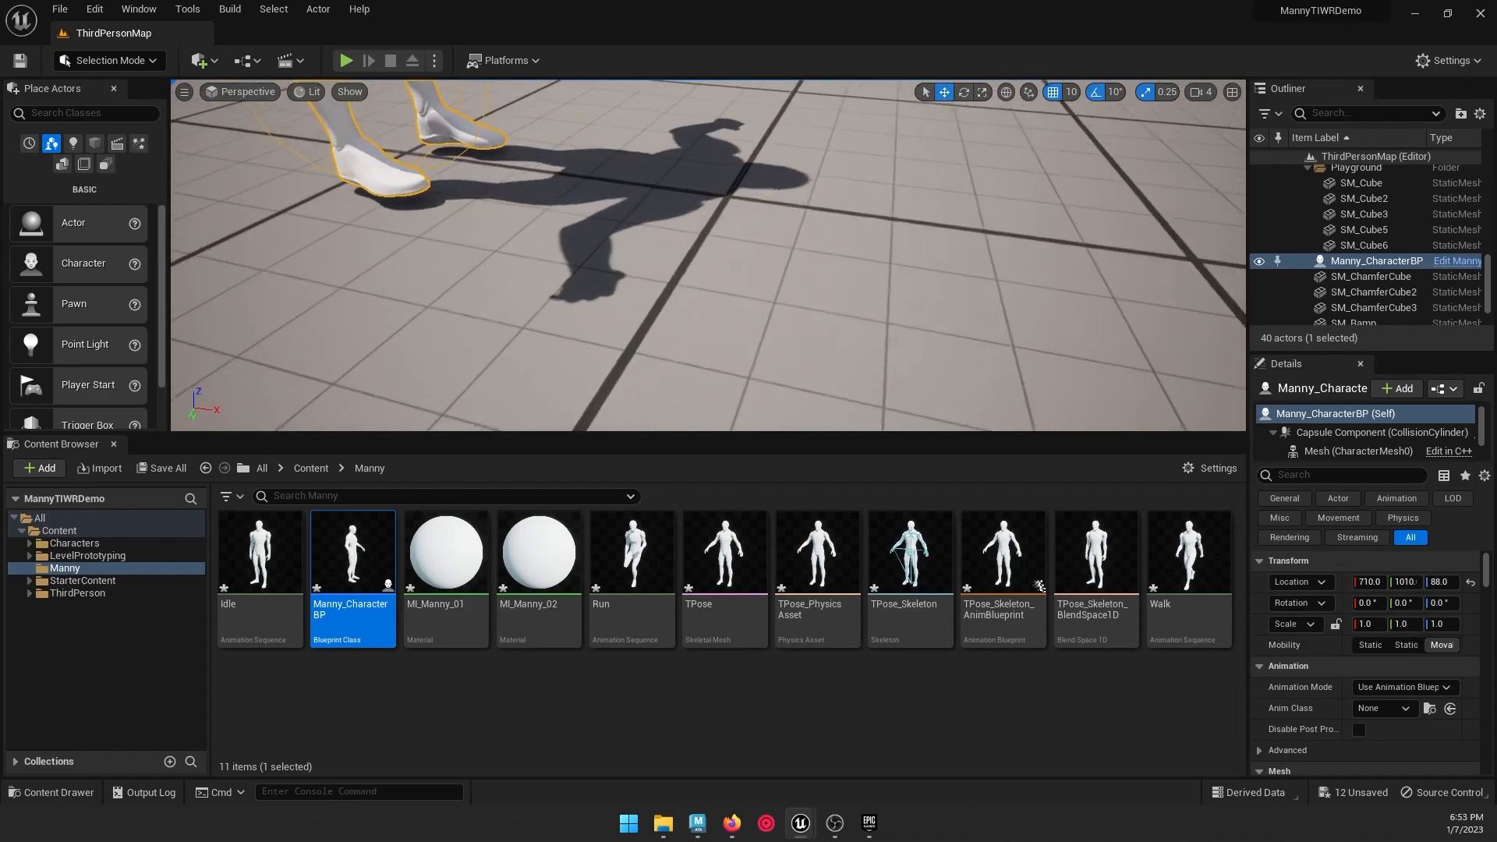
key("f")
right_click_drag(1046, 337, 1197, 337)
key("a")
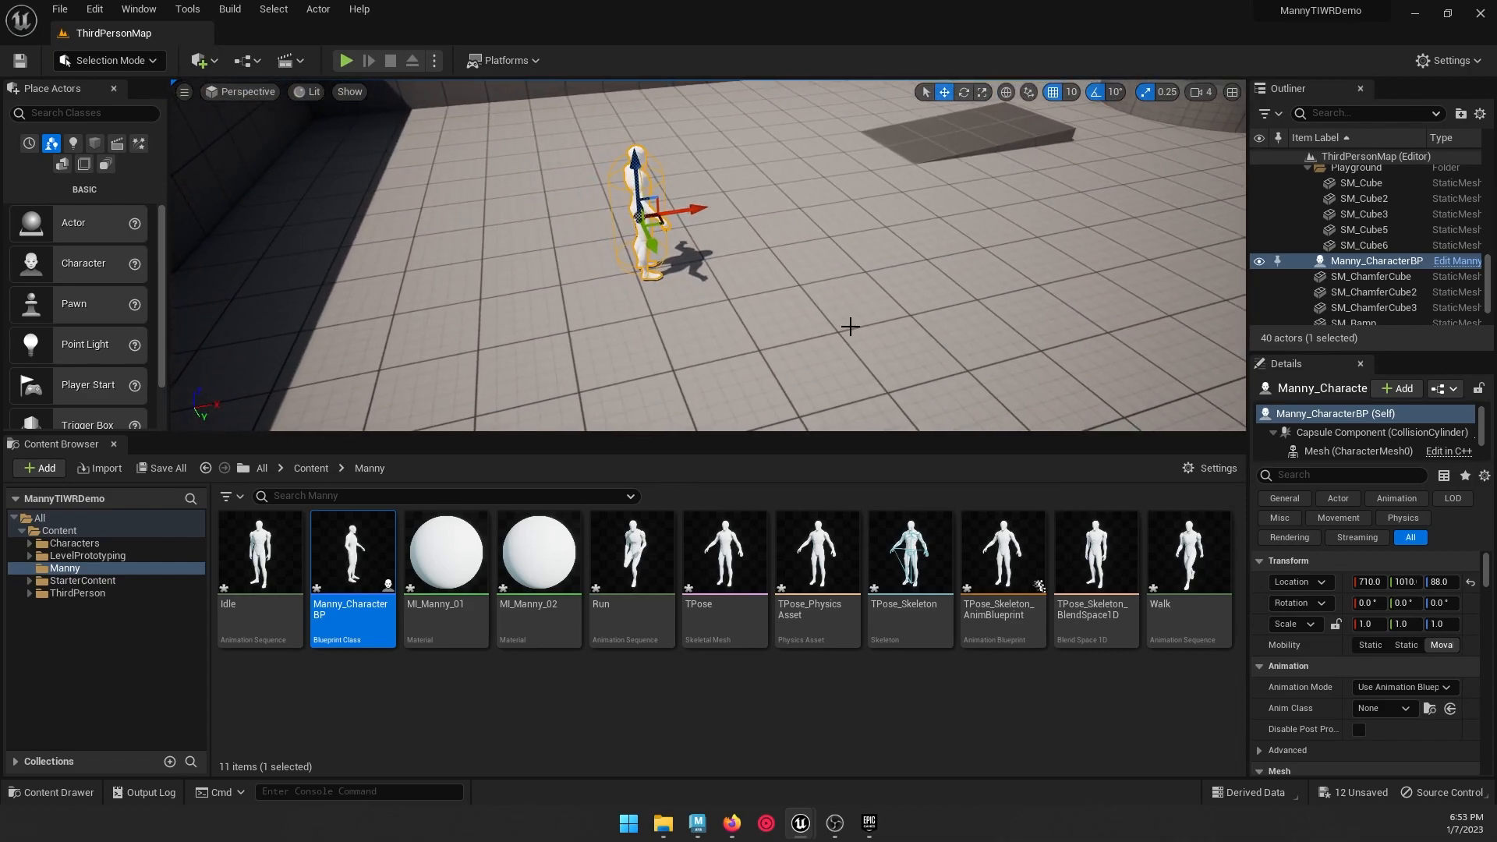
Step: Set Auto Possess Player to Player 0 on the Manny_CharacterBP instance placed in the level
left_click_drag(1496, 281, 1496, 351)
scroll(1337, 719, "down", 3)
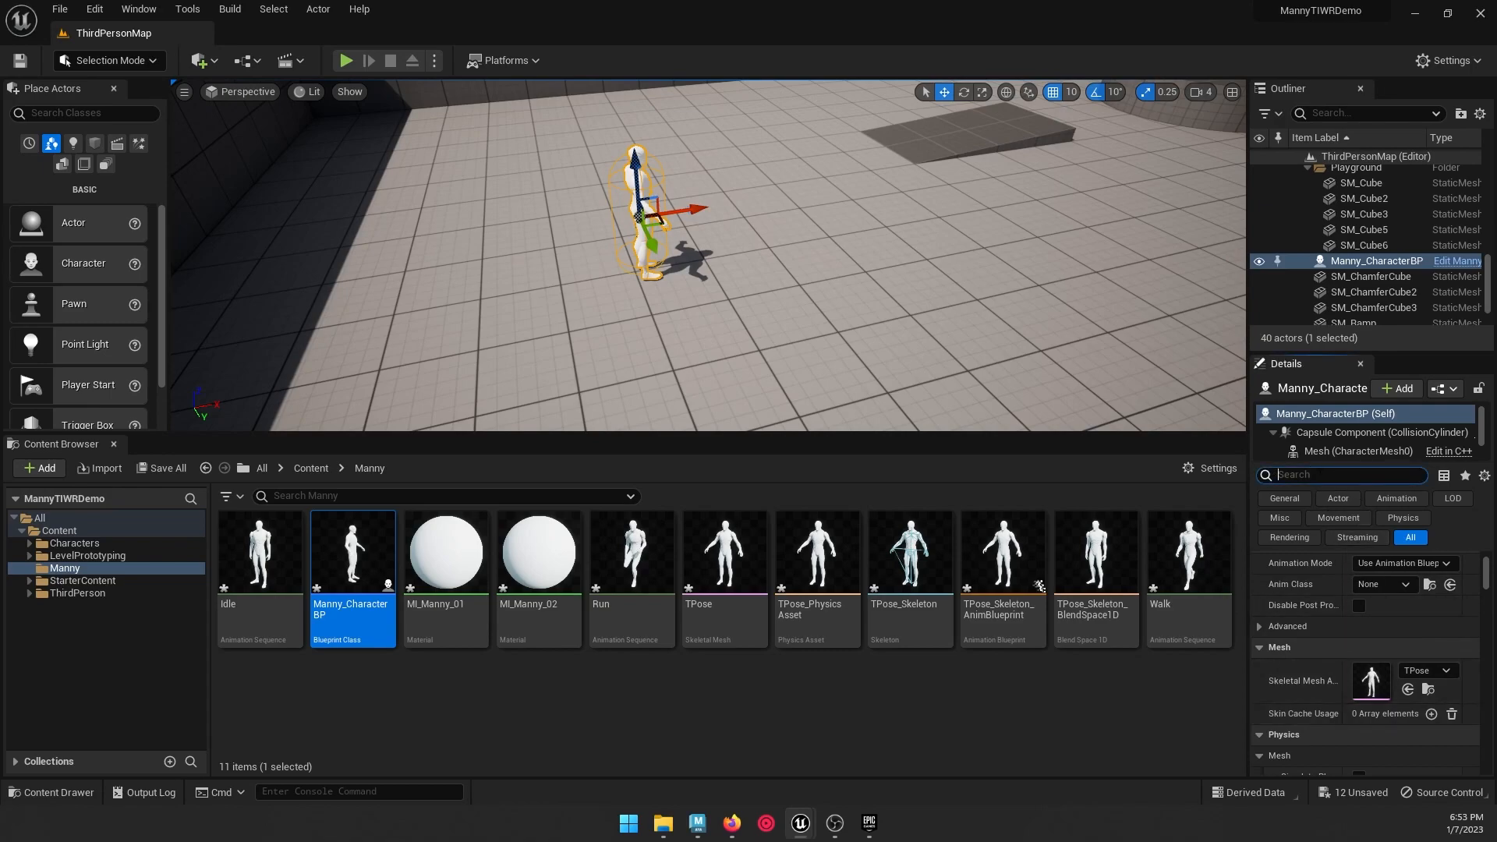
left_click(618, 173)
left_click(627, 175)
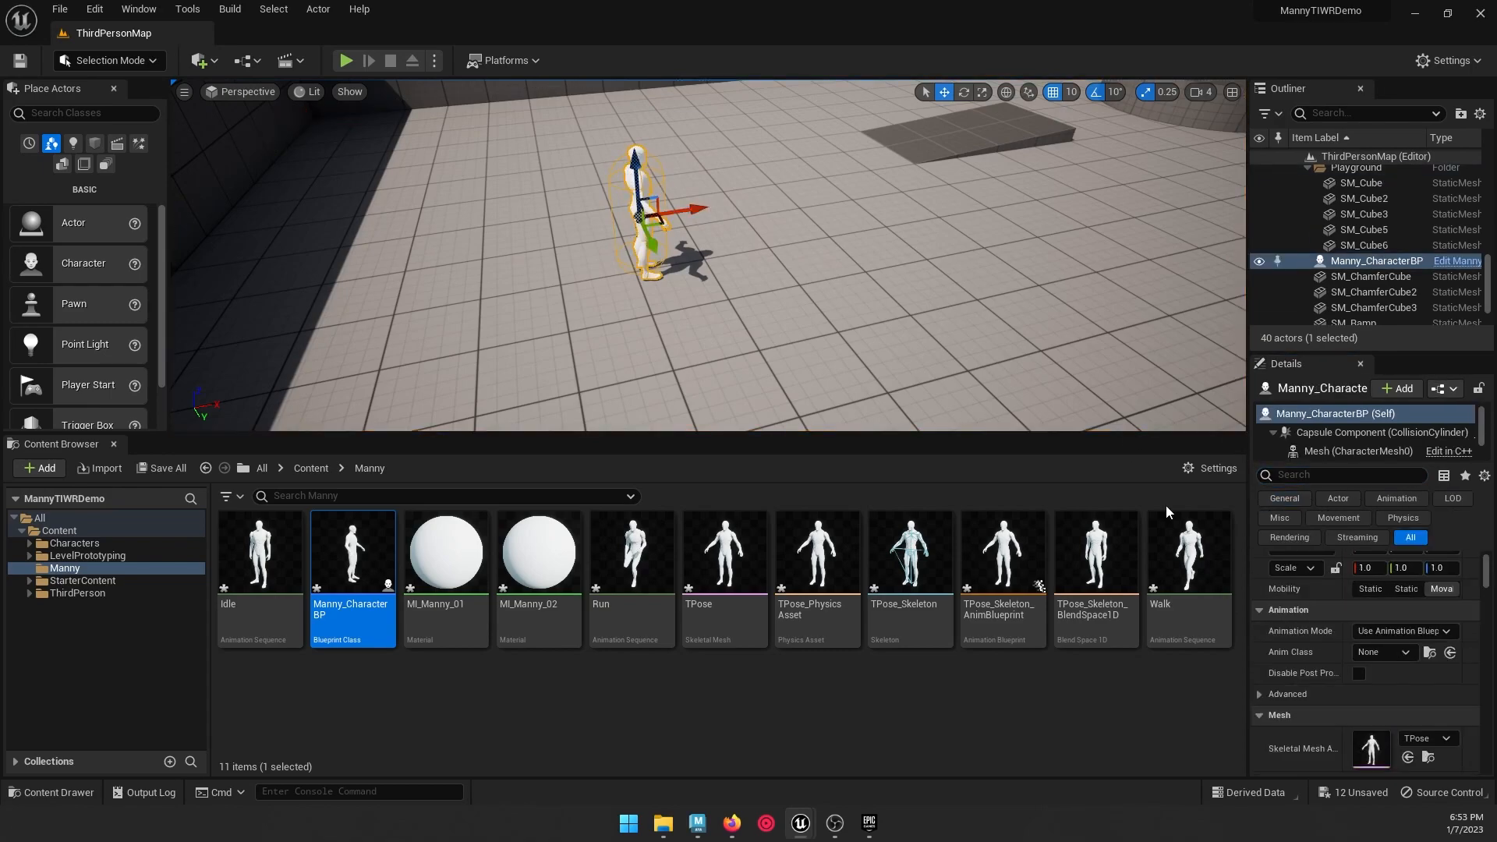
left_click(1336, 475)
type("p")
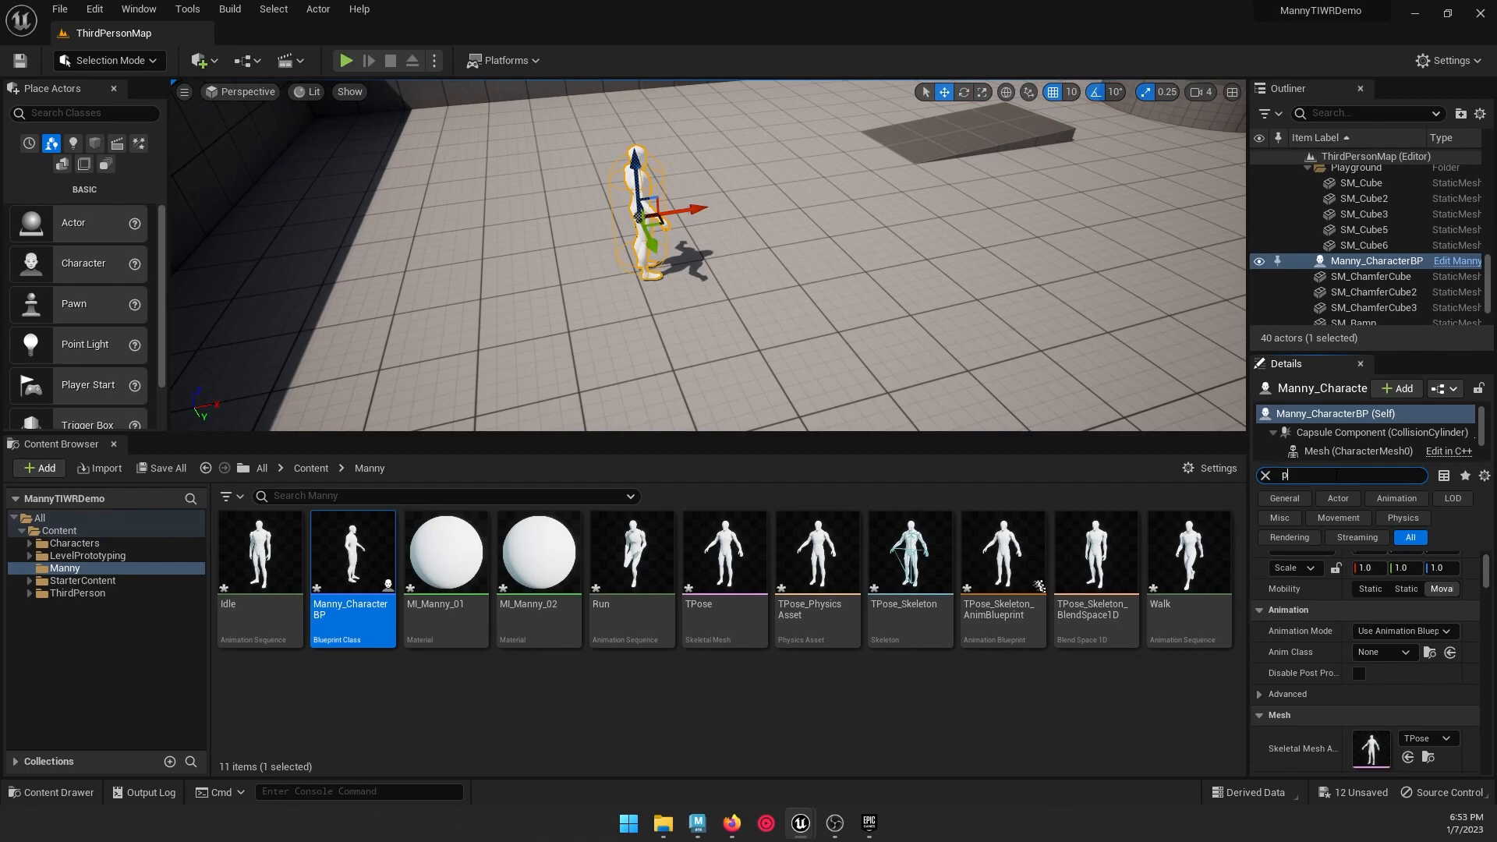
type("ose=")
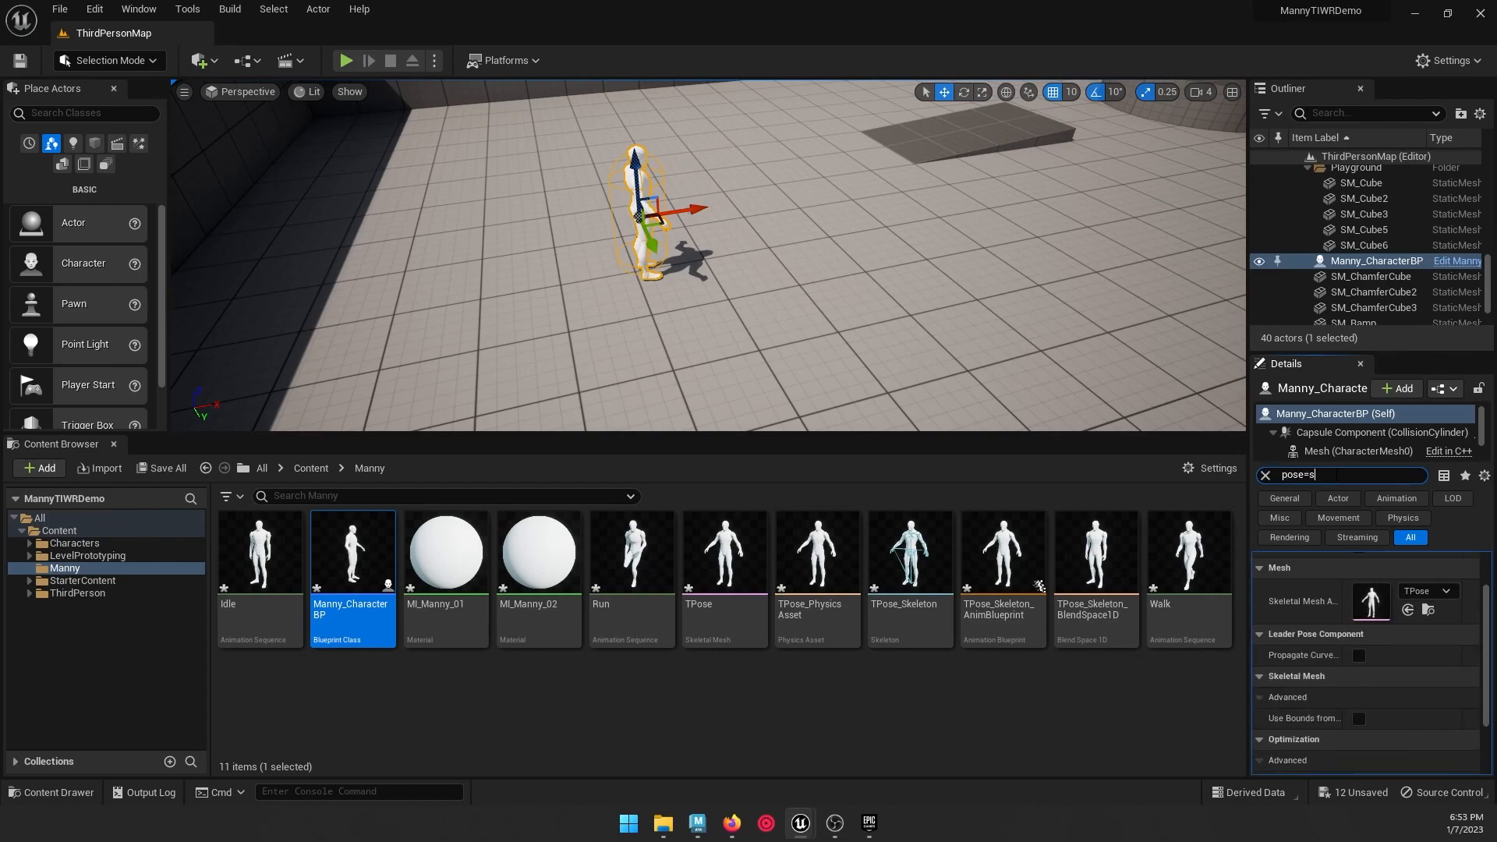
type("se")
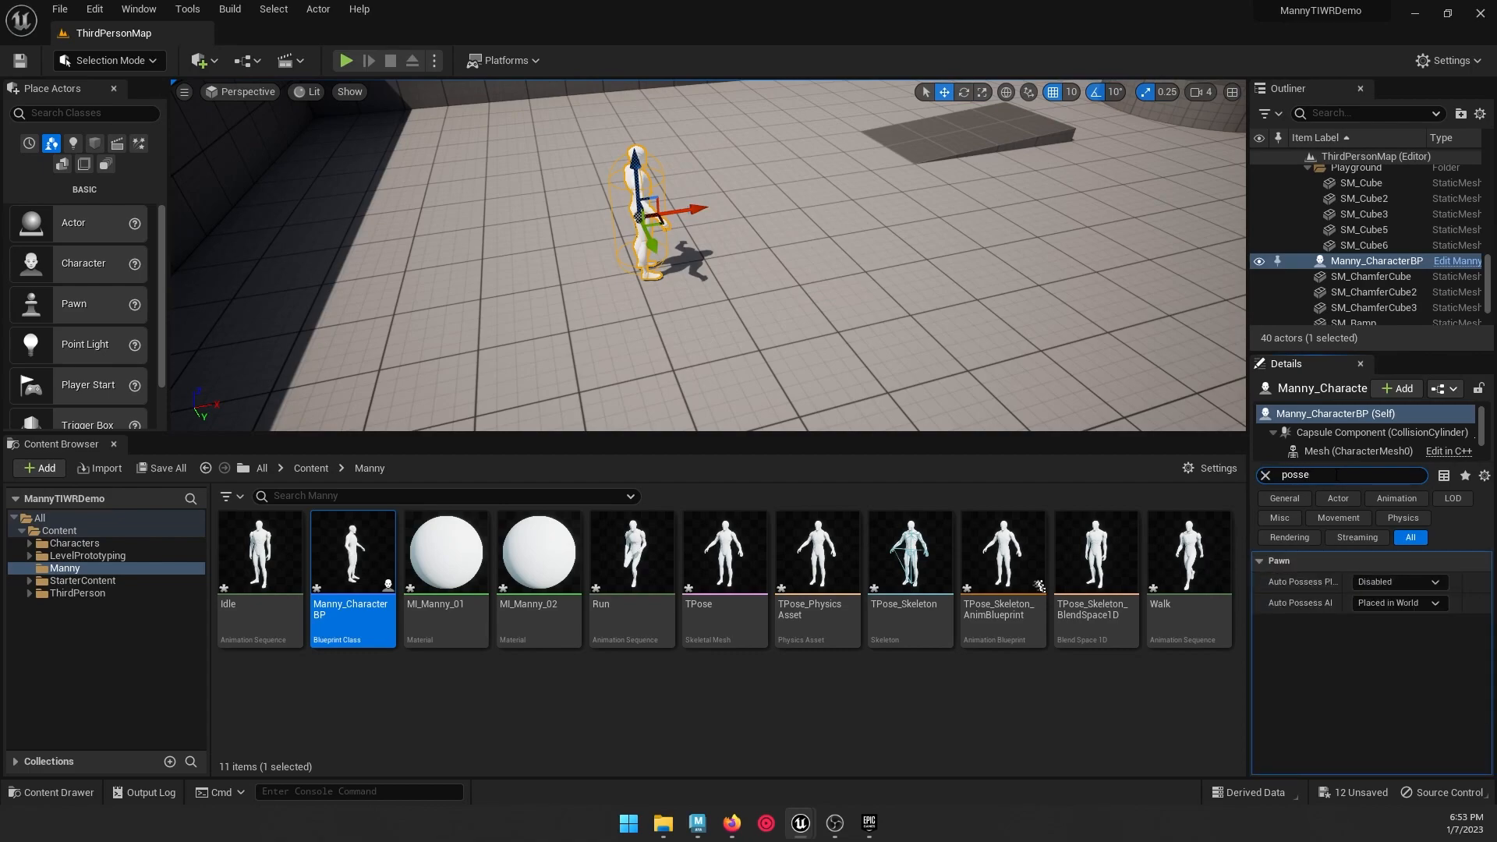
left_click(1415, 583)
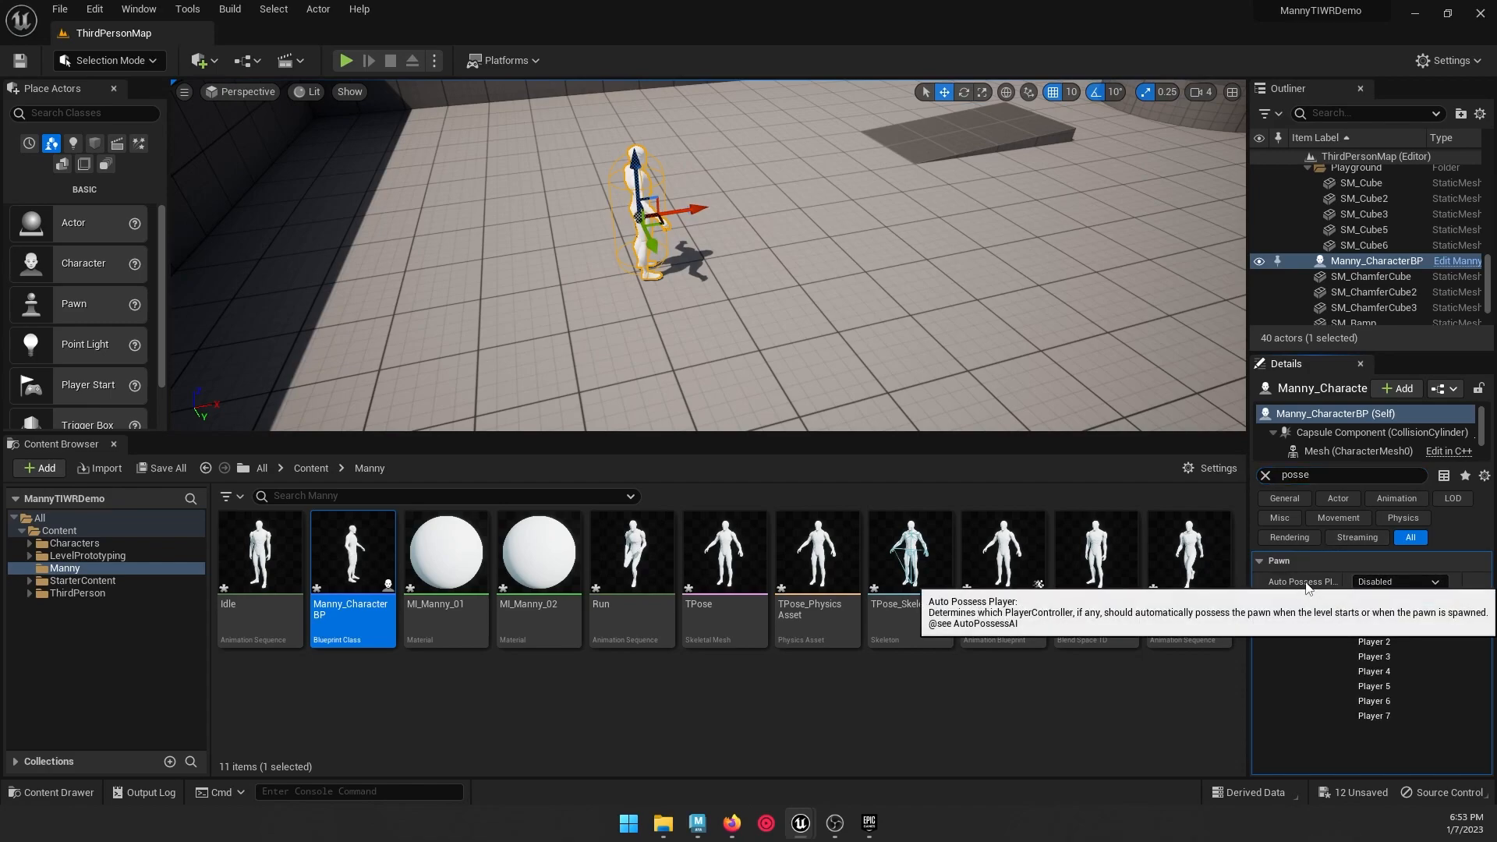
left_click(1389, 611)
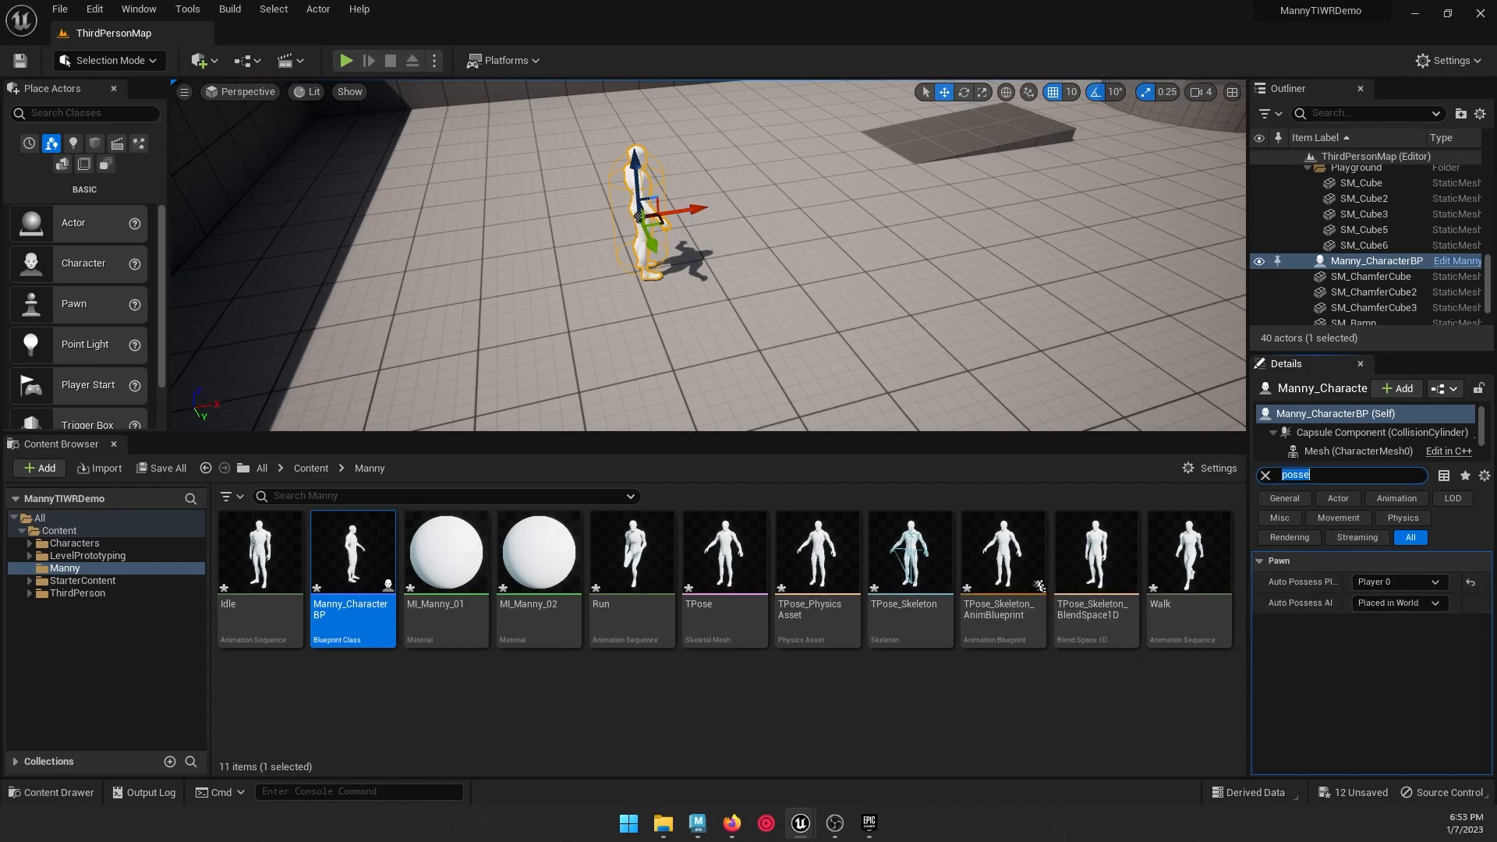
Step: Return to the Manny_CharacterBP blueprint and add a Spring Arm component to the character
left_click_drag(1496, 343, 528, 4)
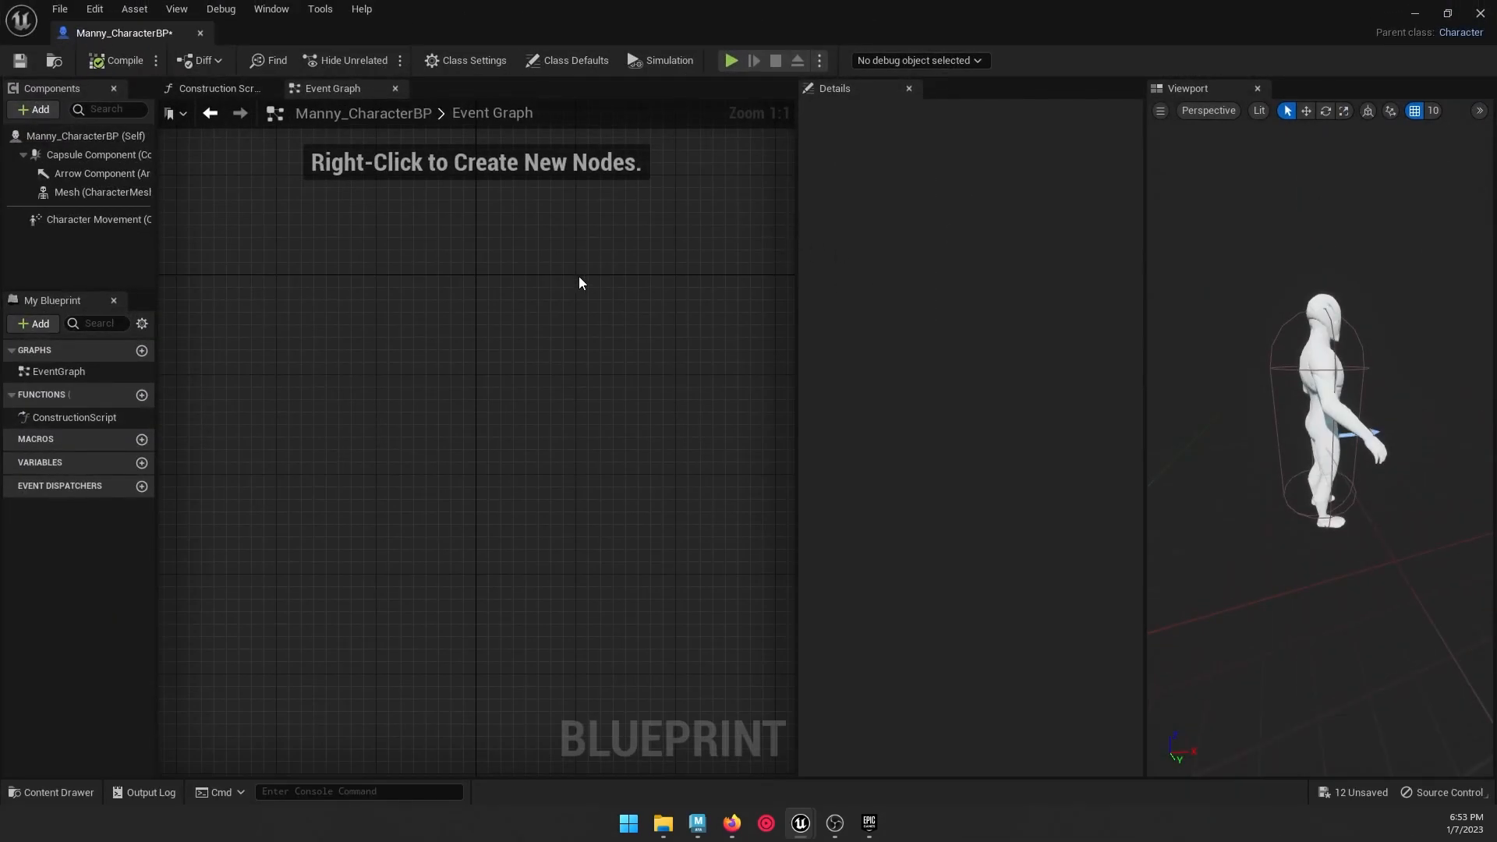
left_click(87, 138)
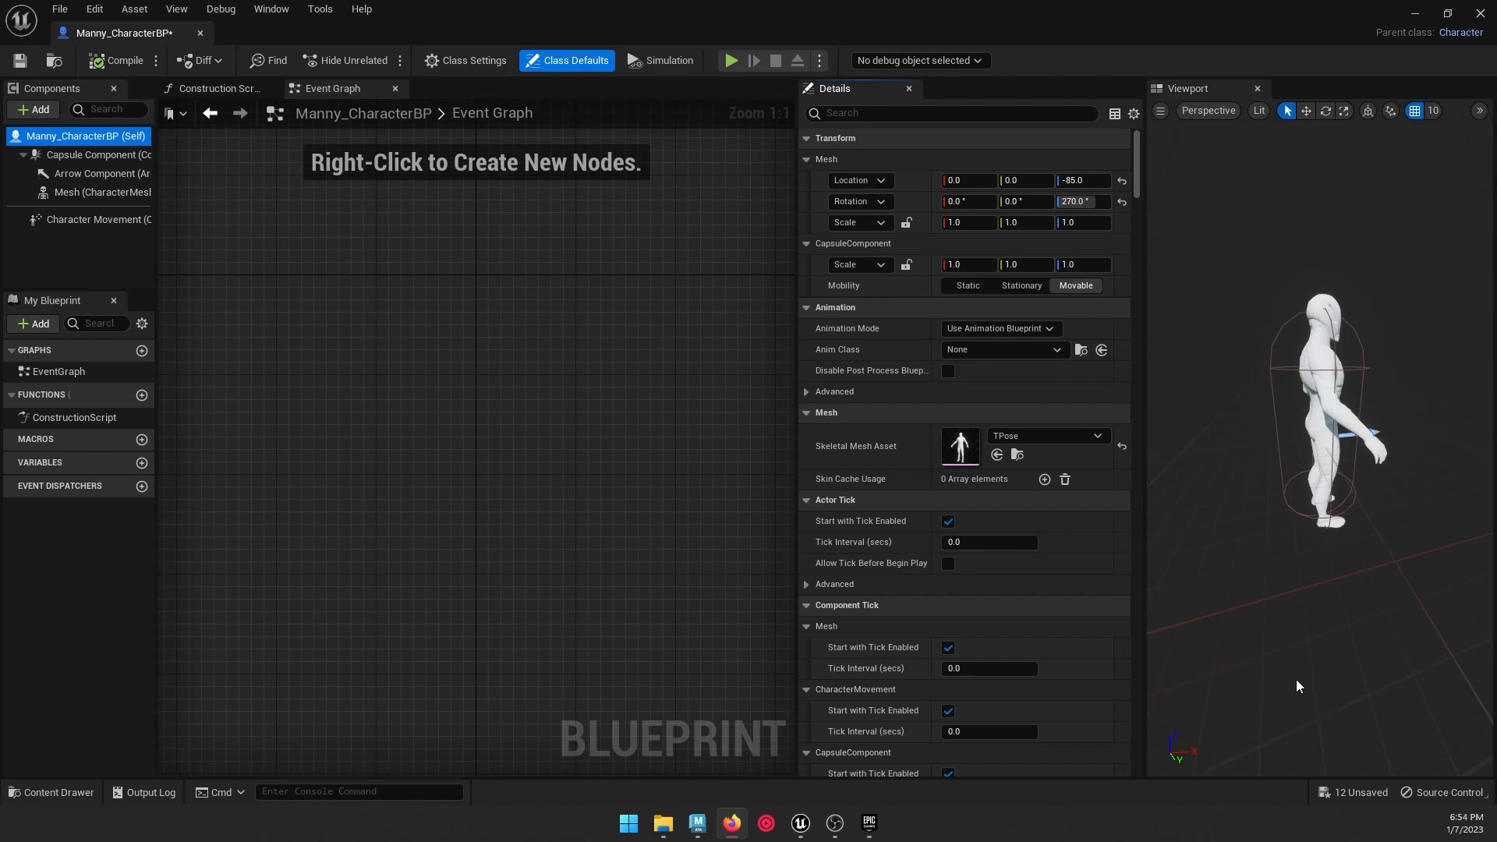
left_click(35, 109)
type("sri")
key("BackSpace")
type("prin")
left_click(114, 154)
key("Return")
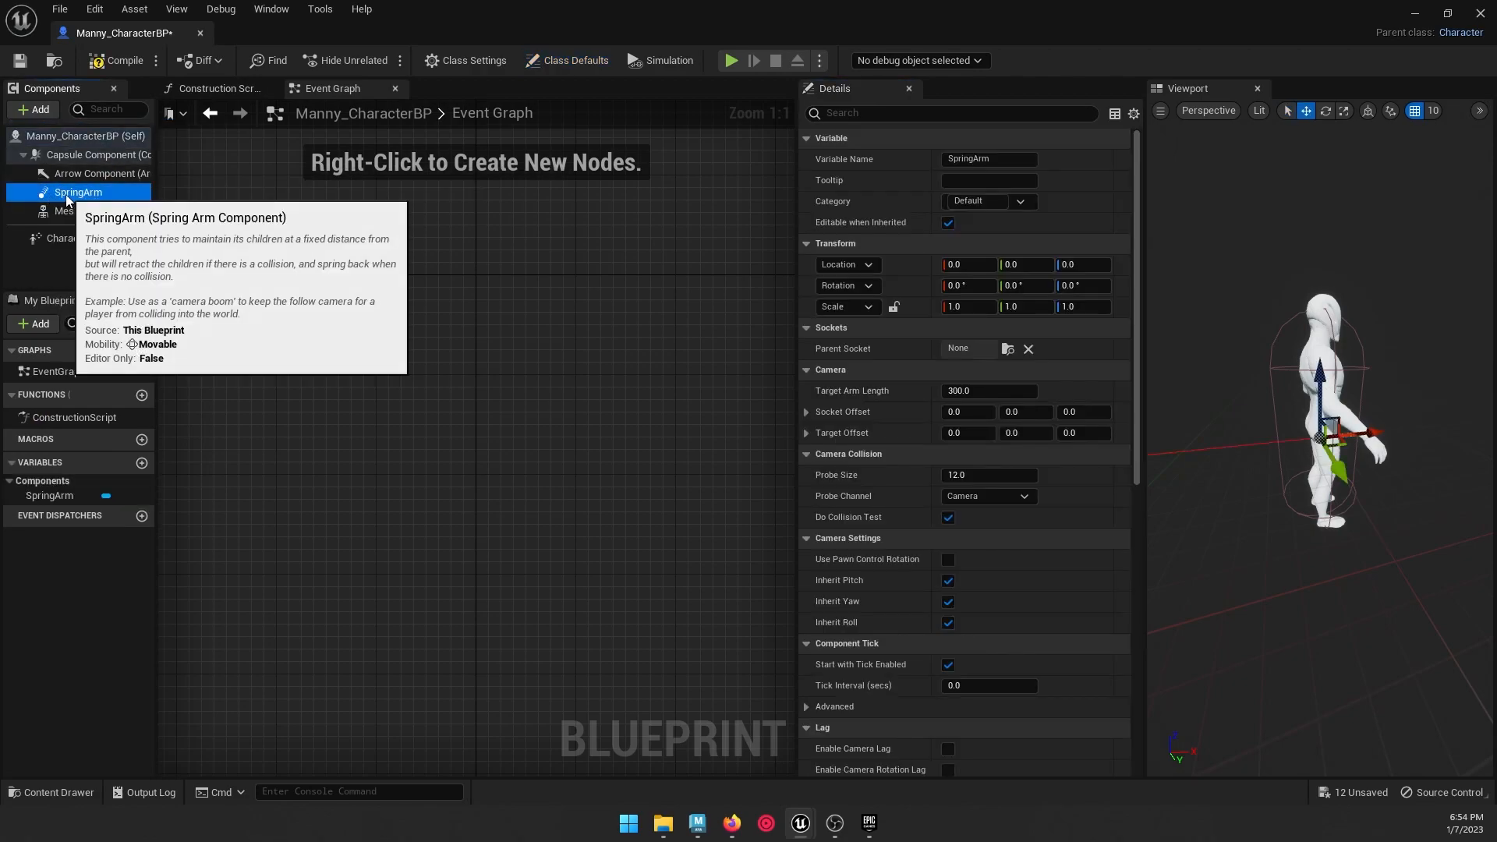
Step: Add a Camera component as a child of the SpringArm
left_click(37, 110)
type("ca")
left_click(153, 158)
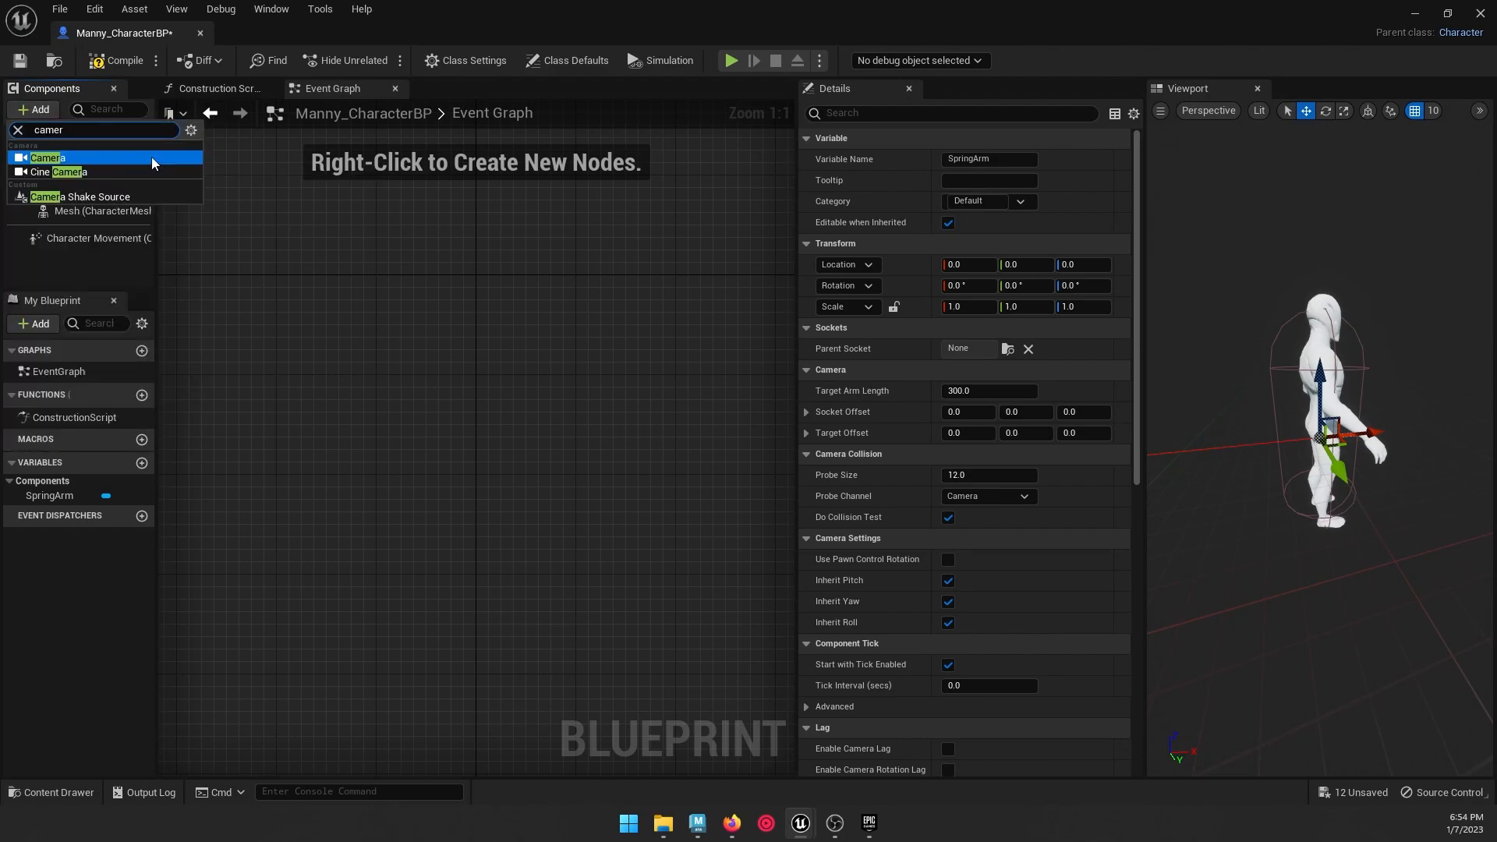
left_click(74, 212)
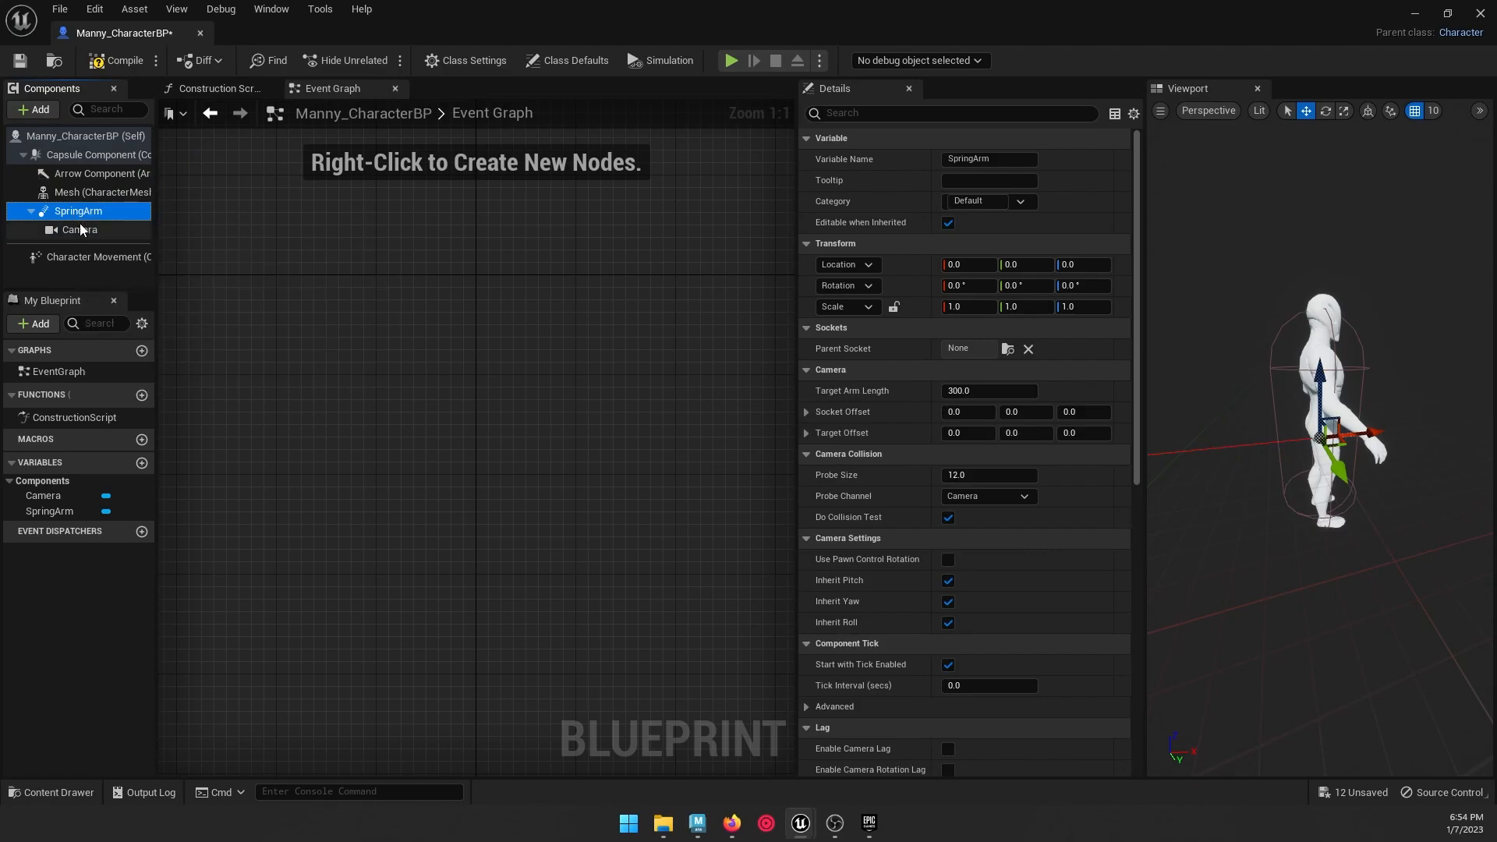
left_click(78, 230)
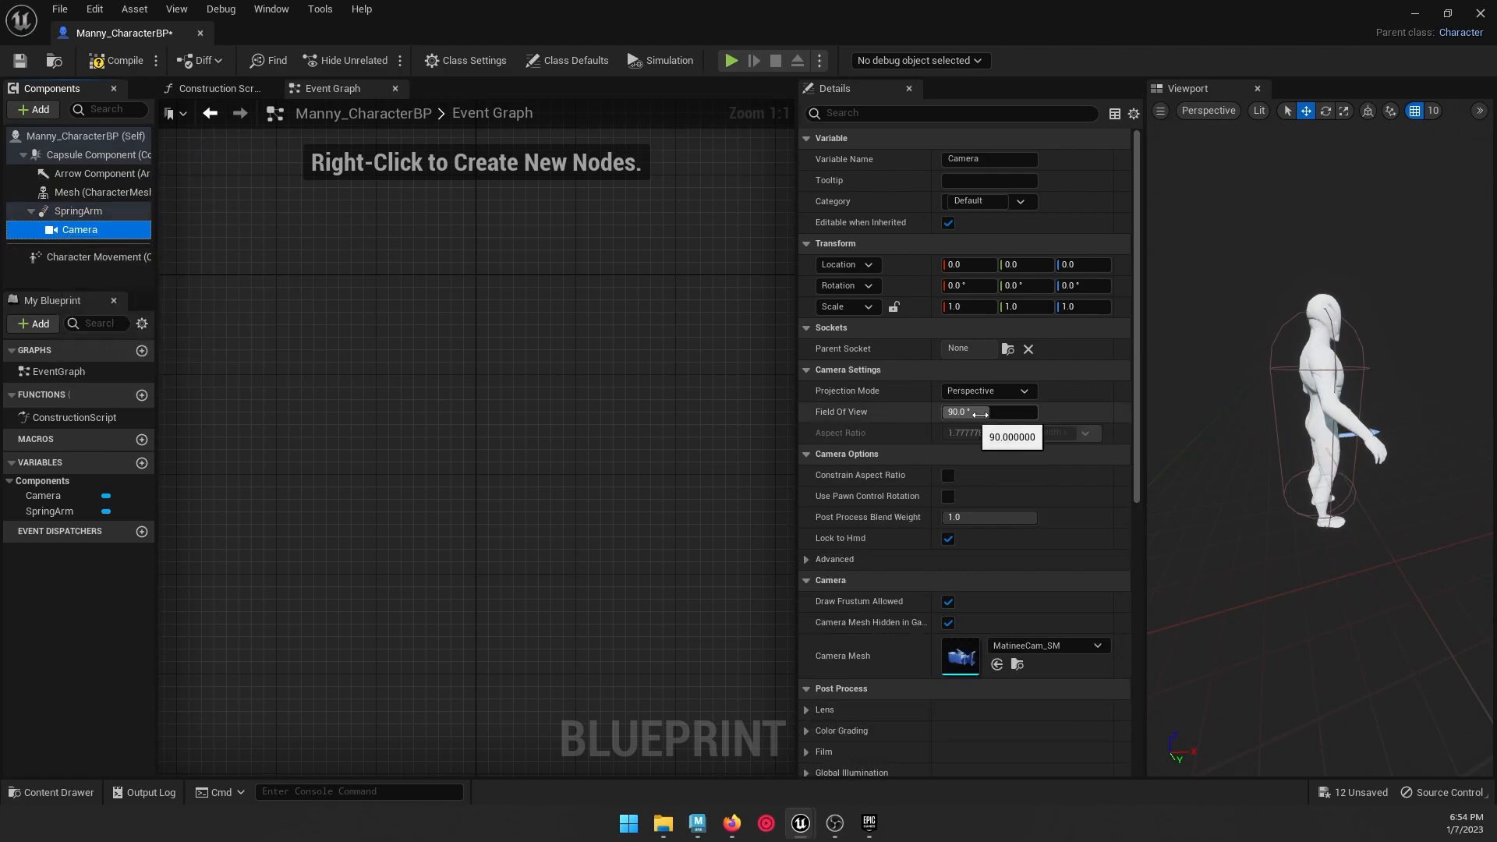
left_click(78, 211)
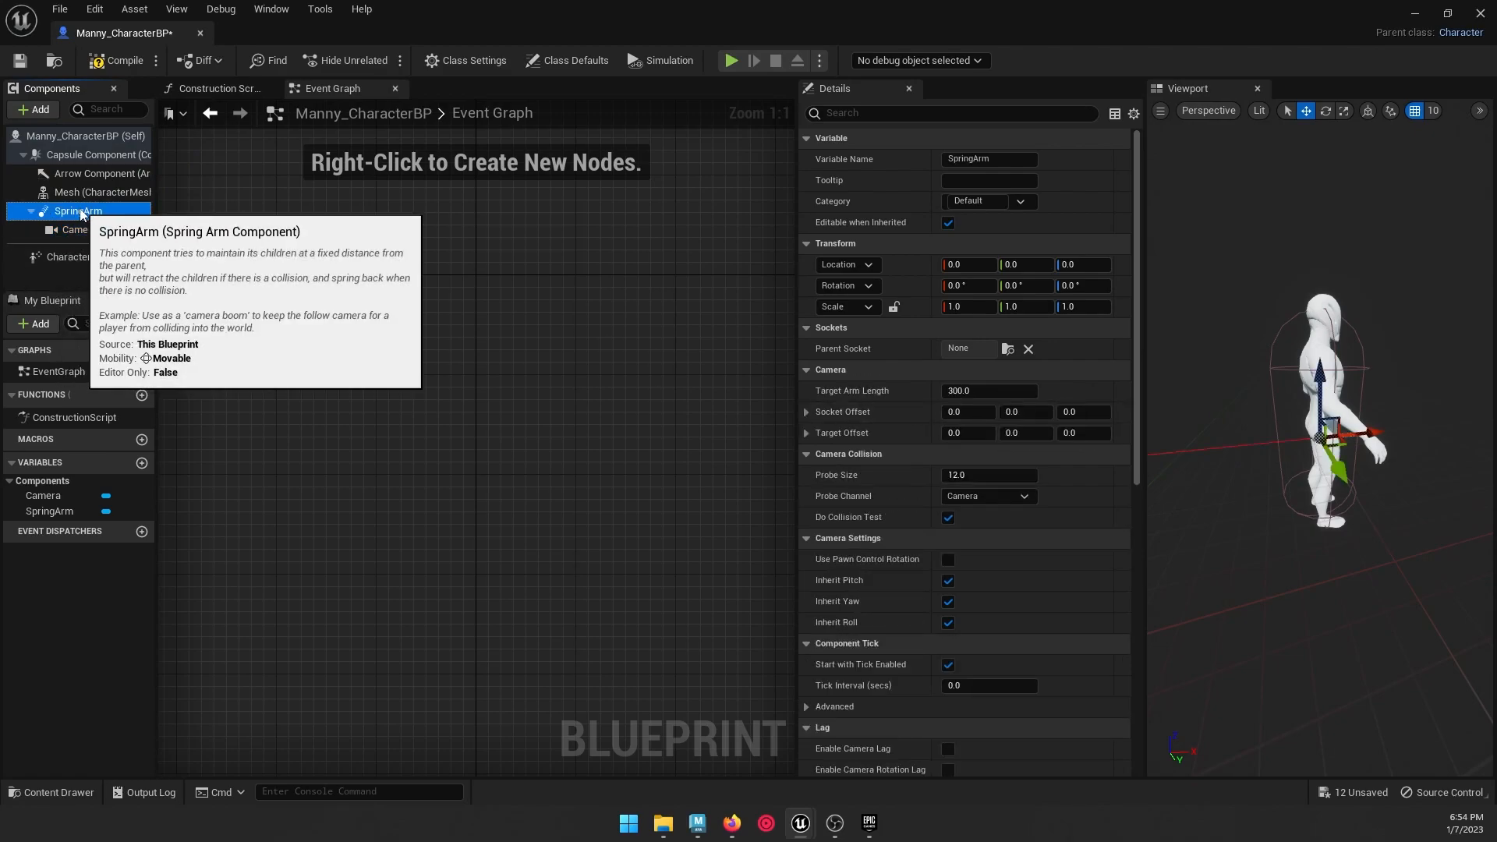
Step: Disable Use Controller Rotation Yaw on the Manny_CharacterBP root, and compile and save the blueprint
left_click(108, 137)
left_click(959, 114)
type("rotat")
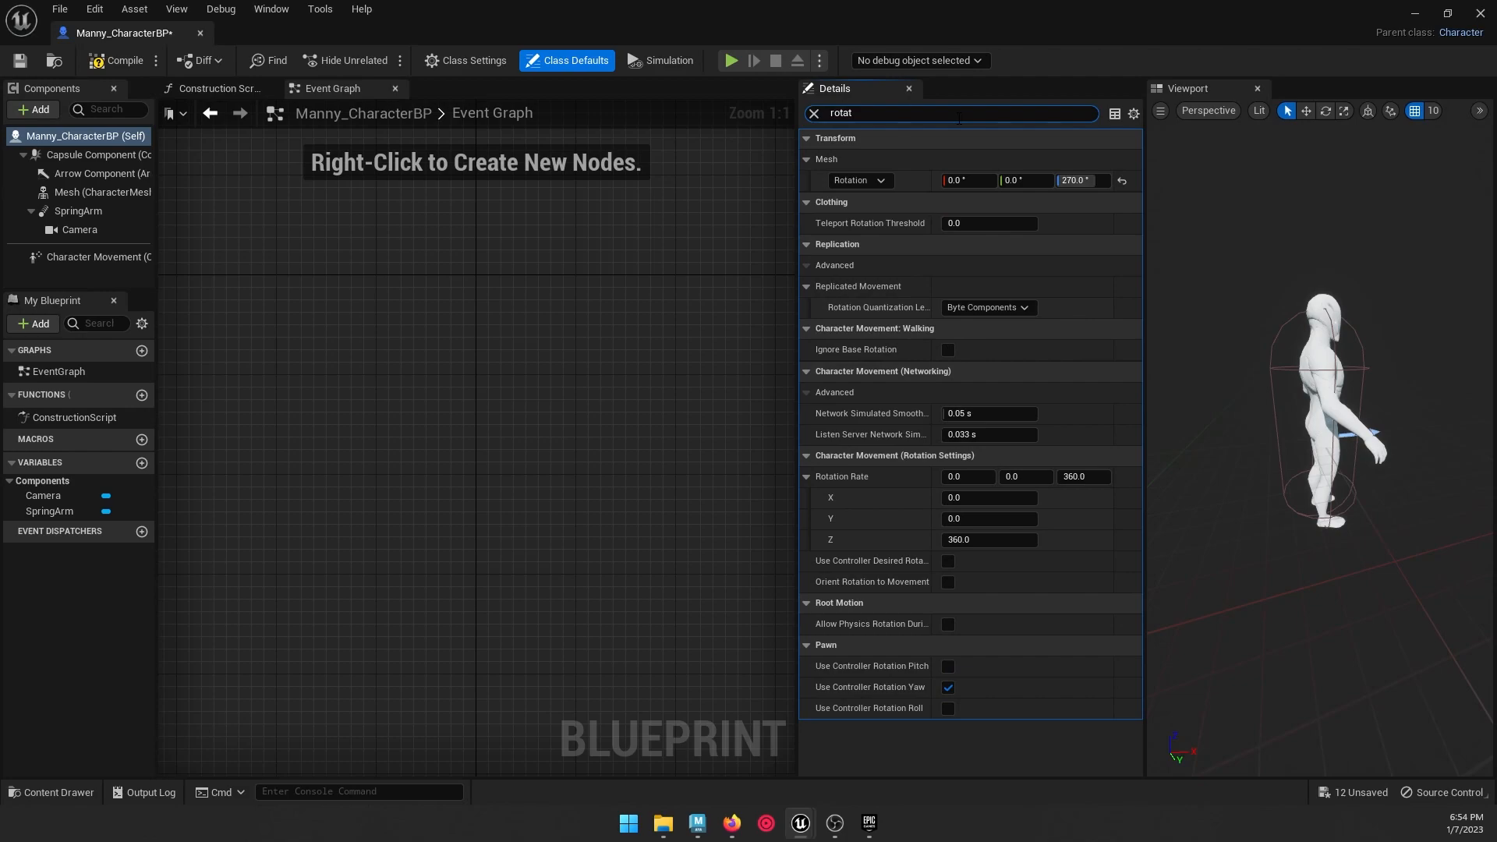
left_click(948, 688)
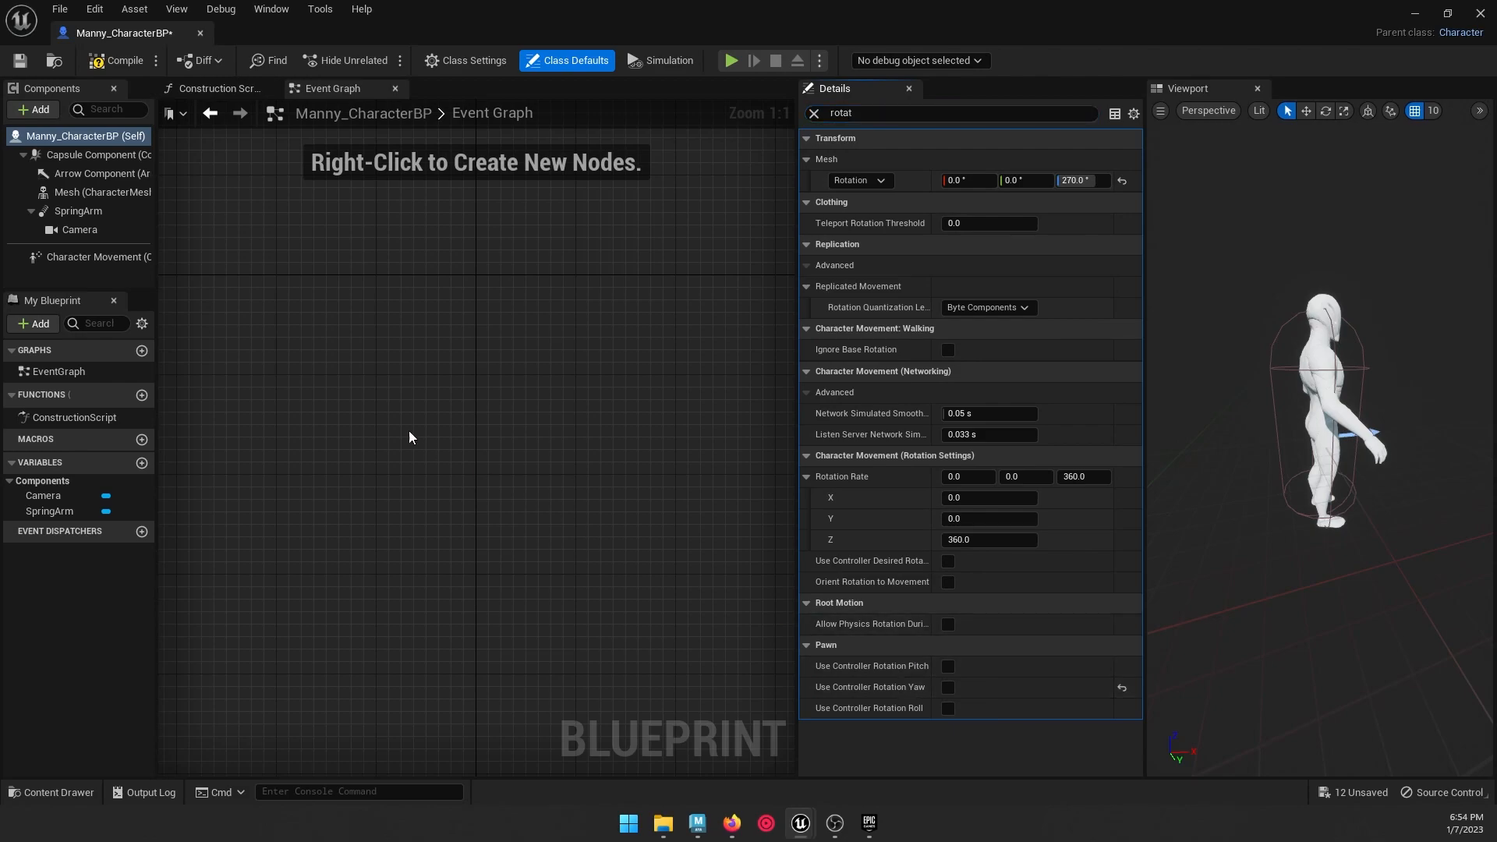
left_click(113, 60)
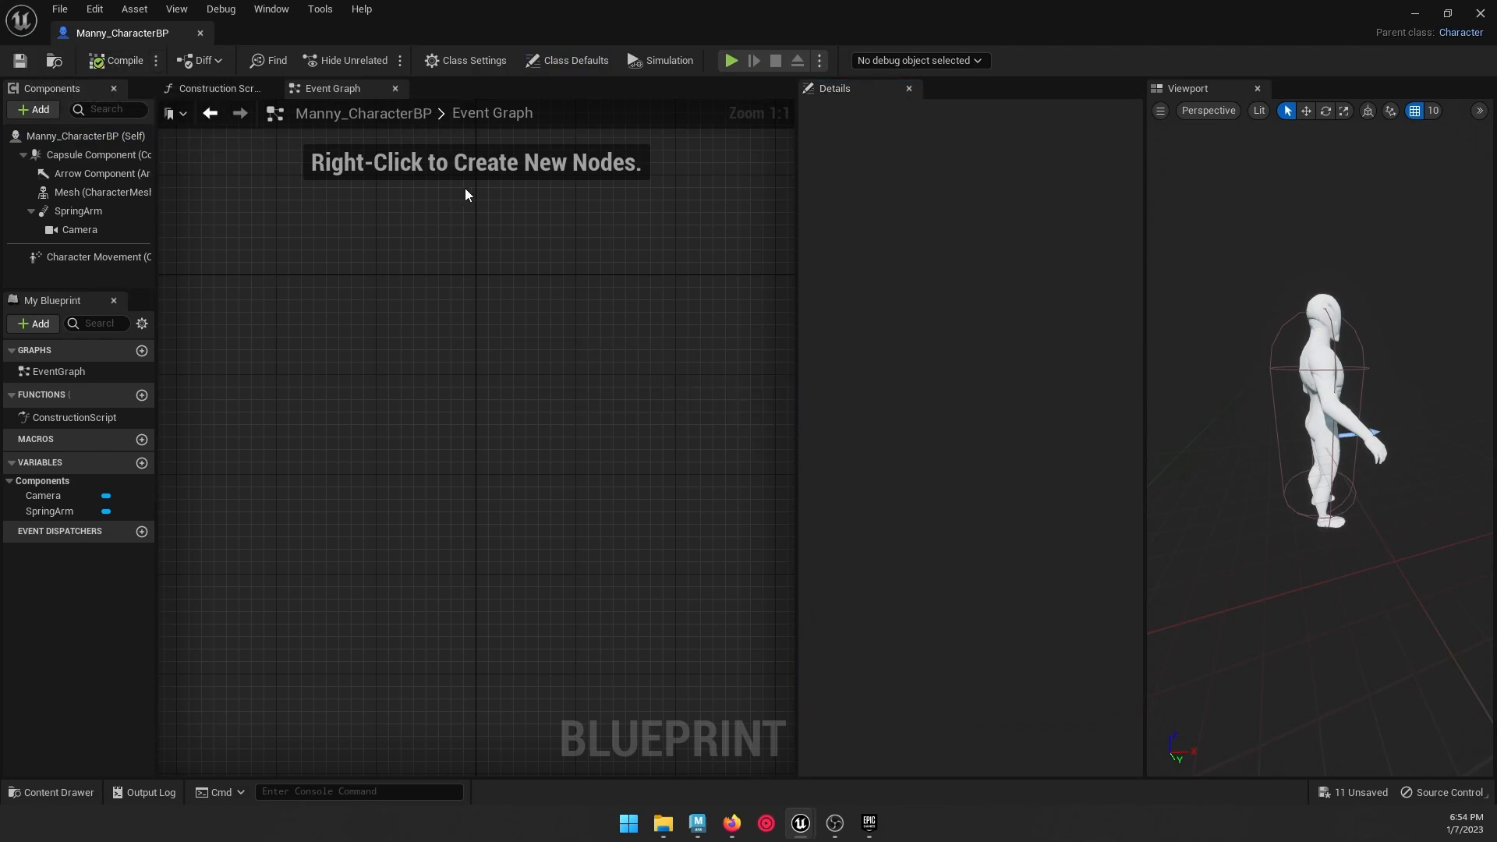
Step: Return to the level, play-test it to check the character's camera view, and stop the session
left_click_drag(687, 28, 1496, 281)
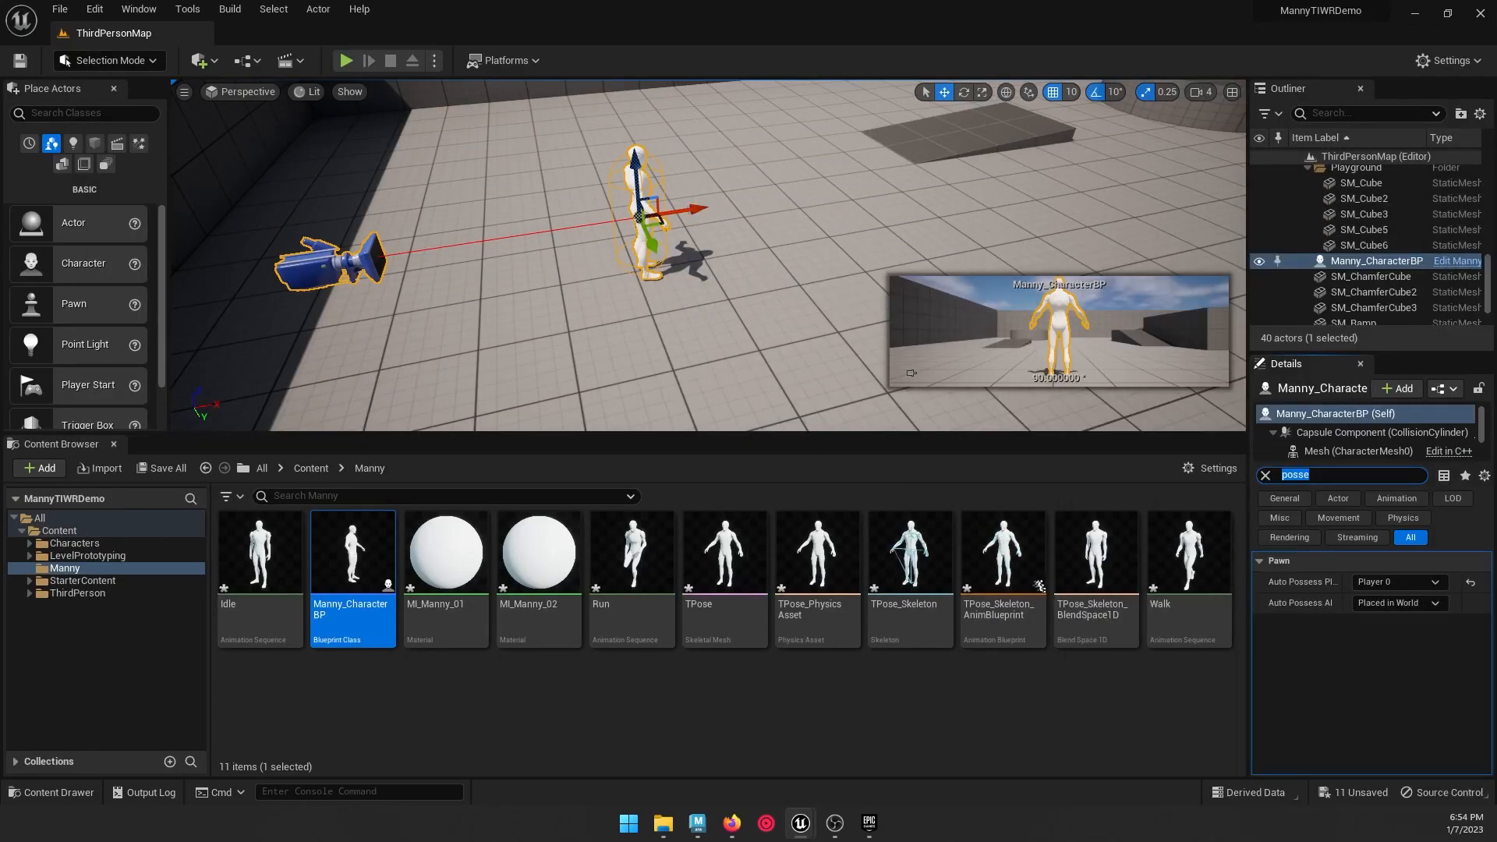
left_click(346, 60)
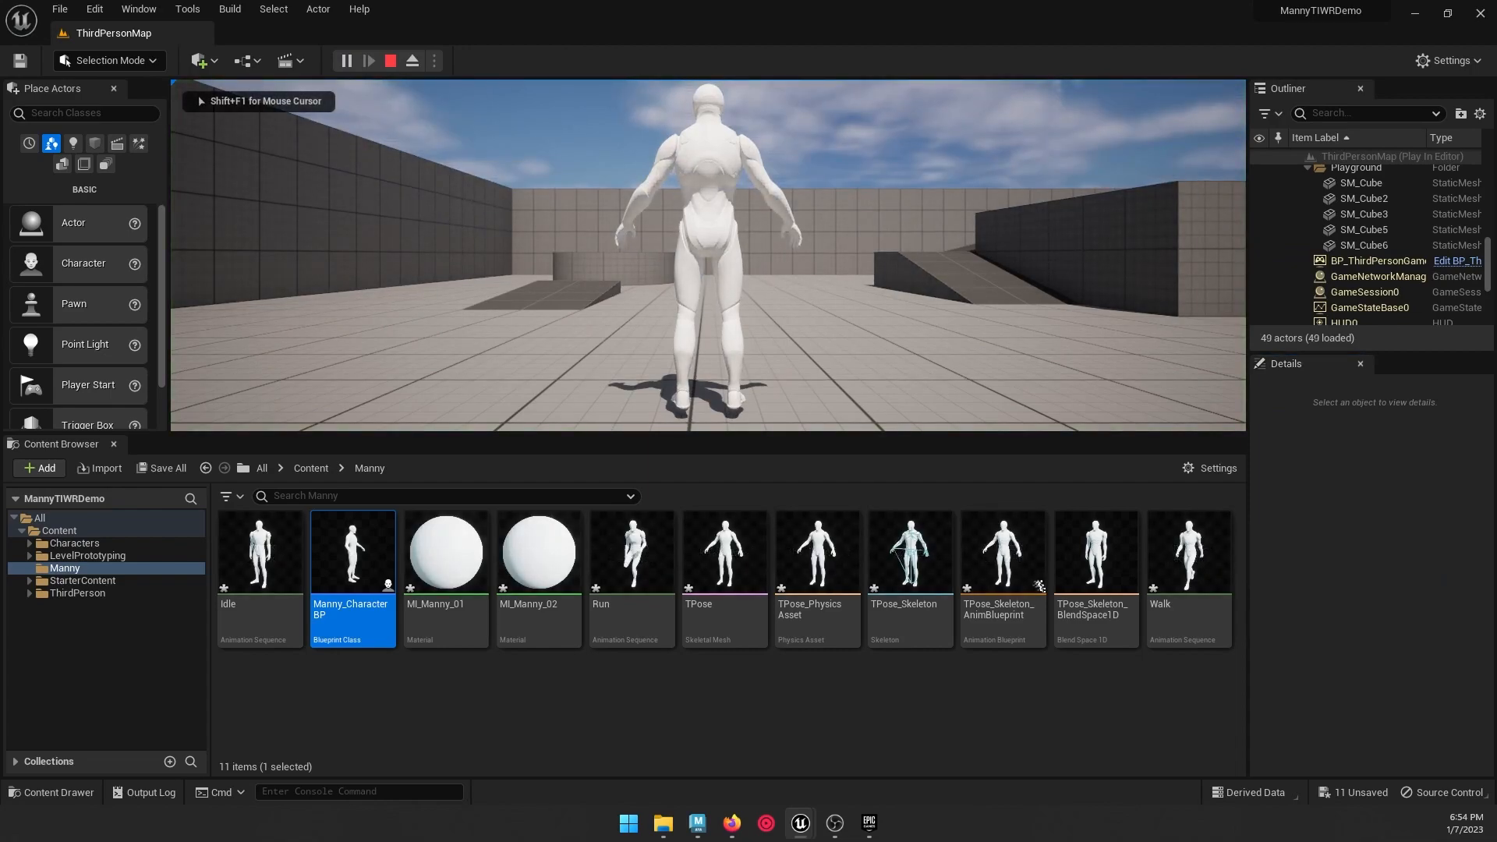
key("Escape")
Step: Go back to the Manny_CharacterBP event graph and add a Mouse Y axis event node
left_click_drag(1496, 312, 635, 10)
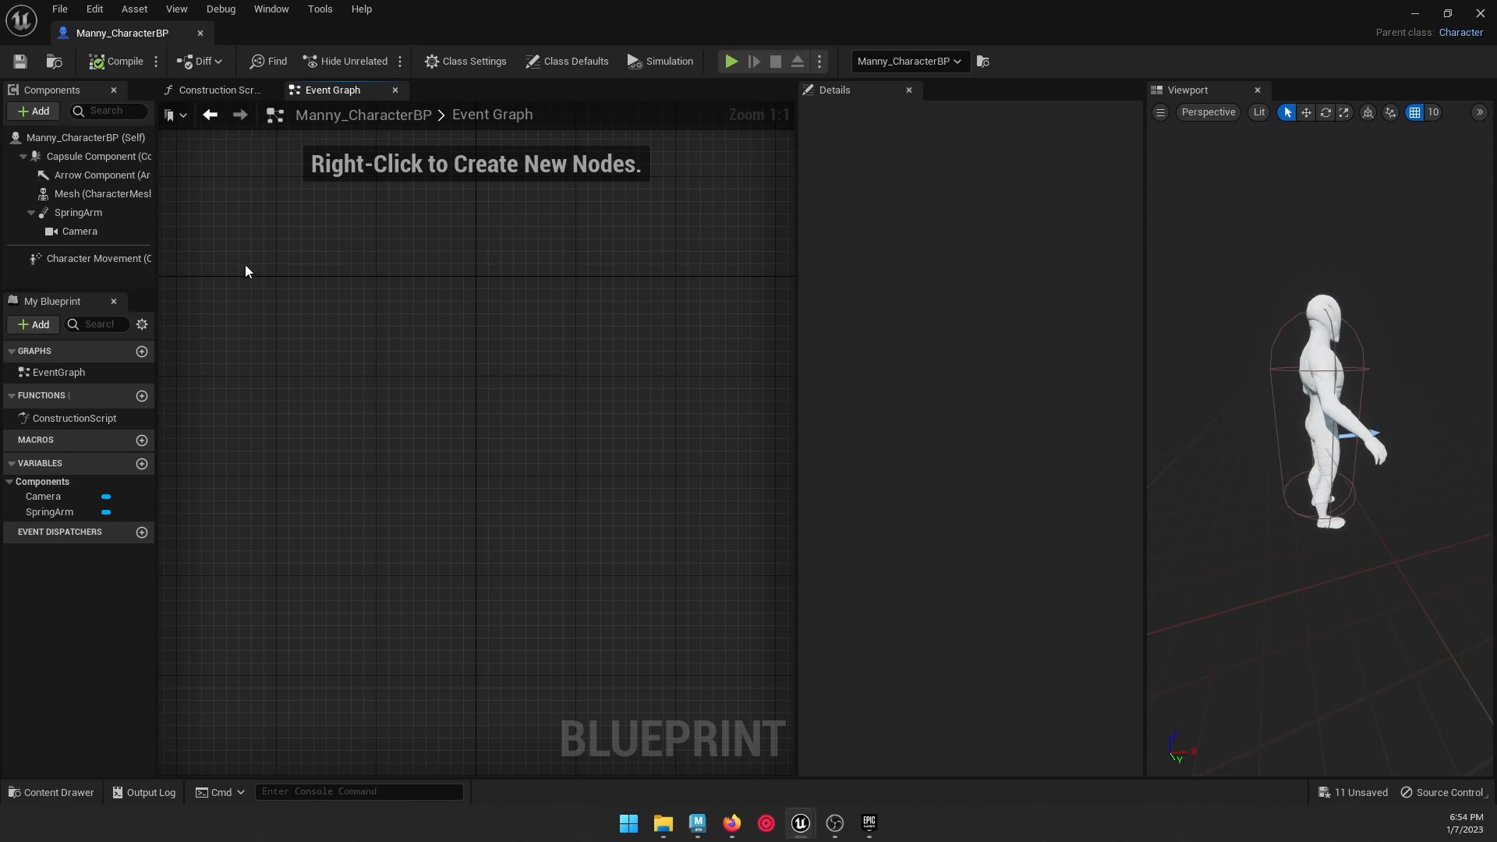
right_click(291, 279)
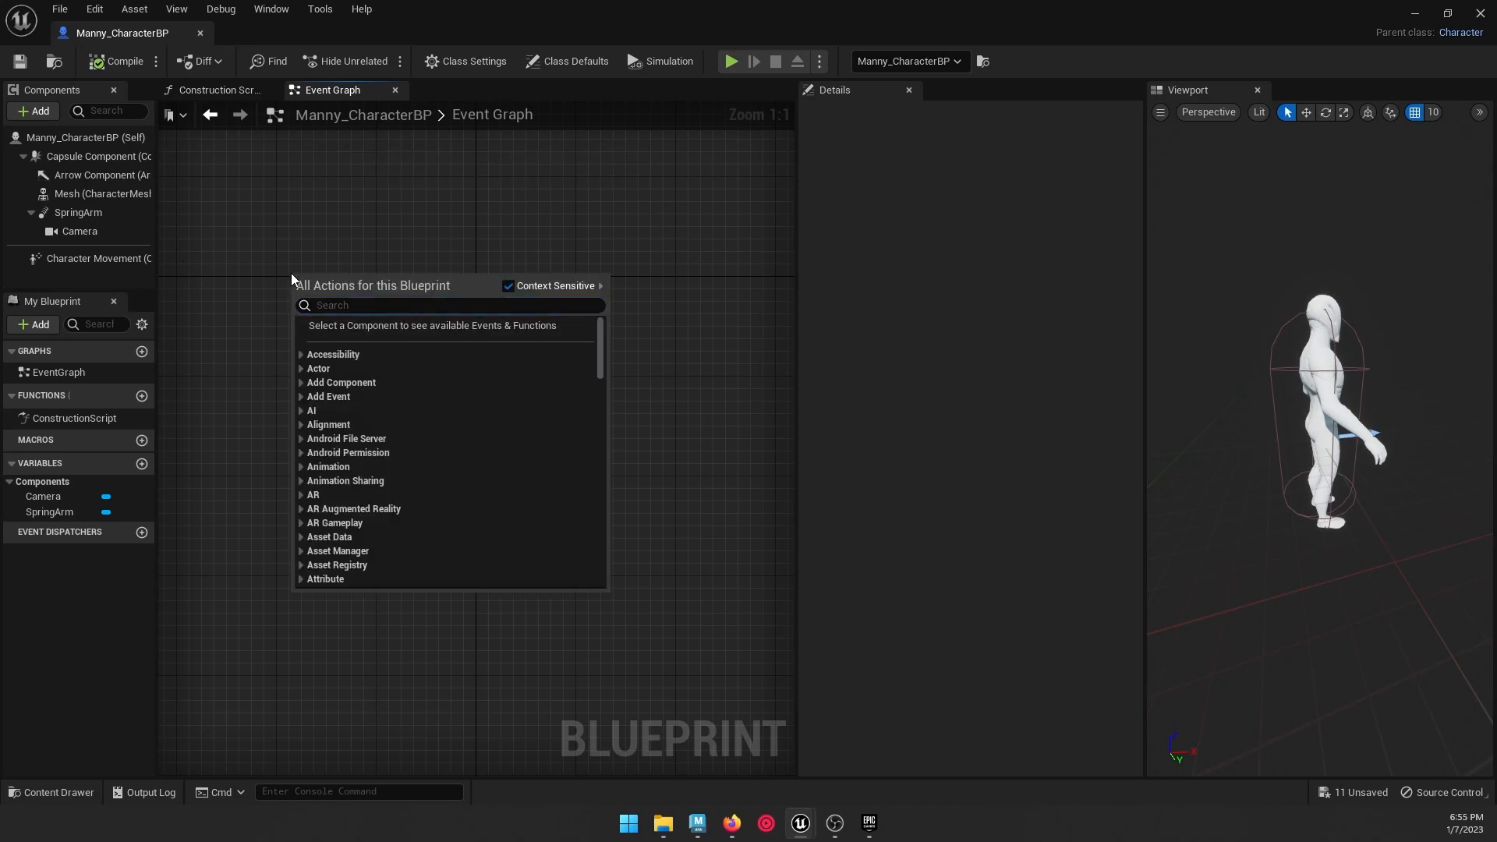
left_click(354, 308)
type("mouse")
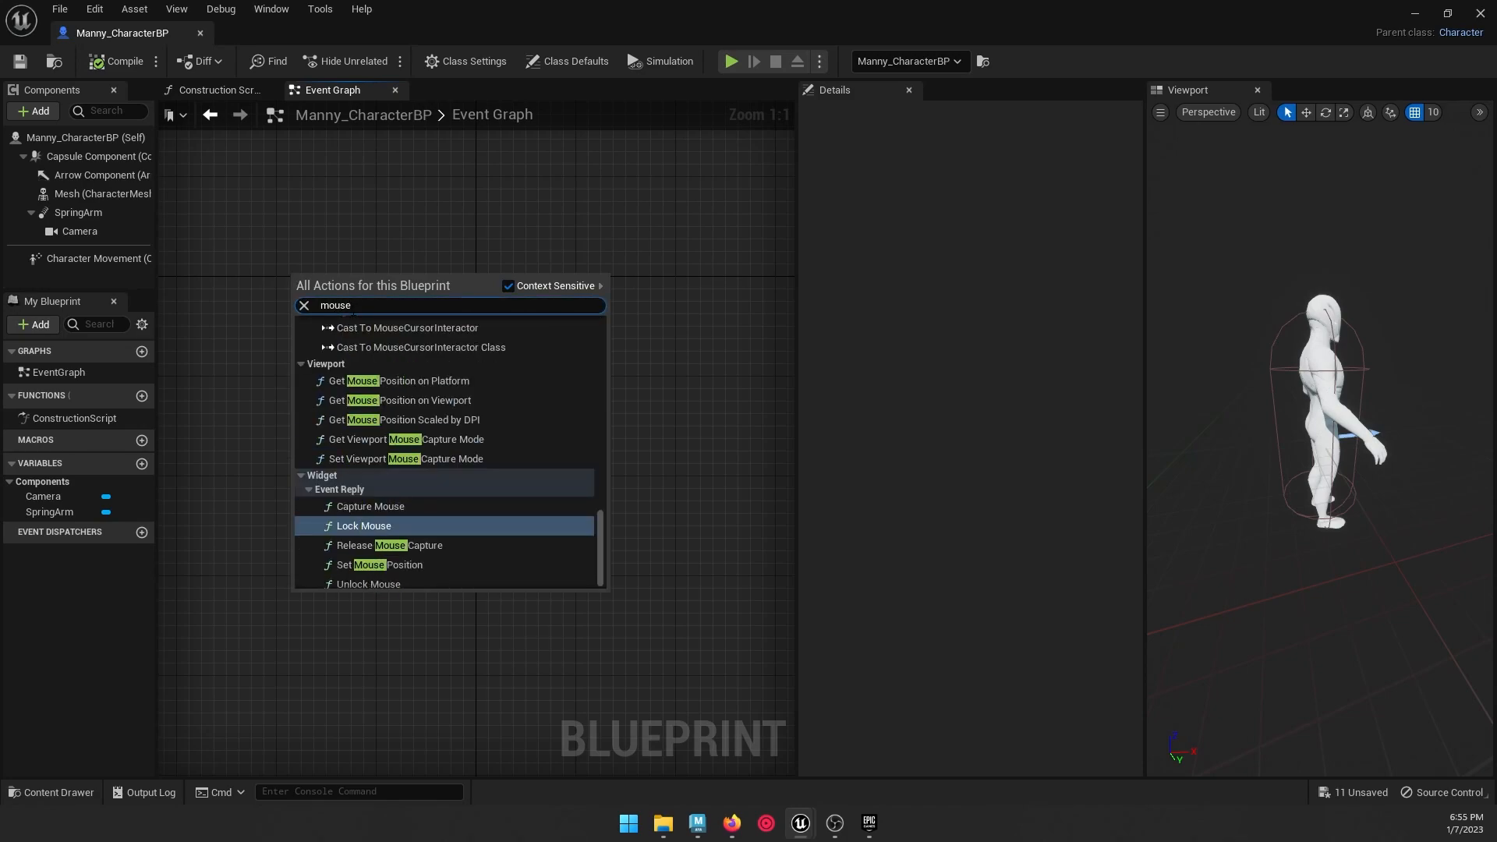
type(" y")
scroll(400, 455, "down", 2)
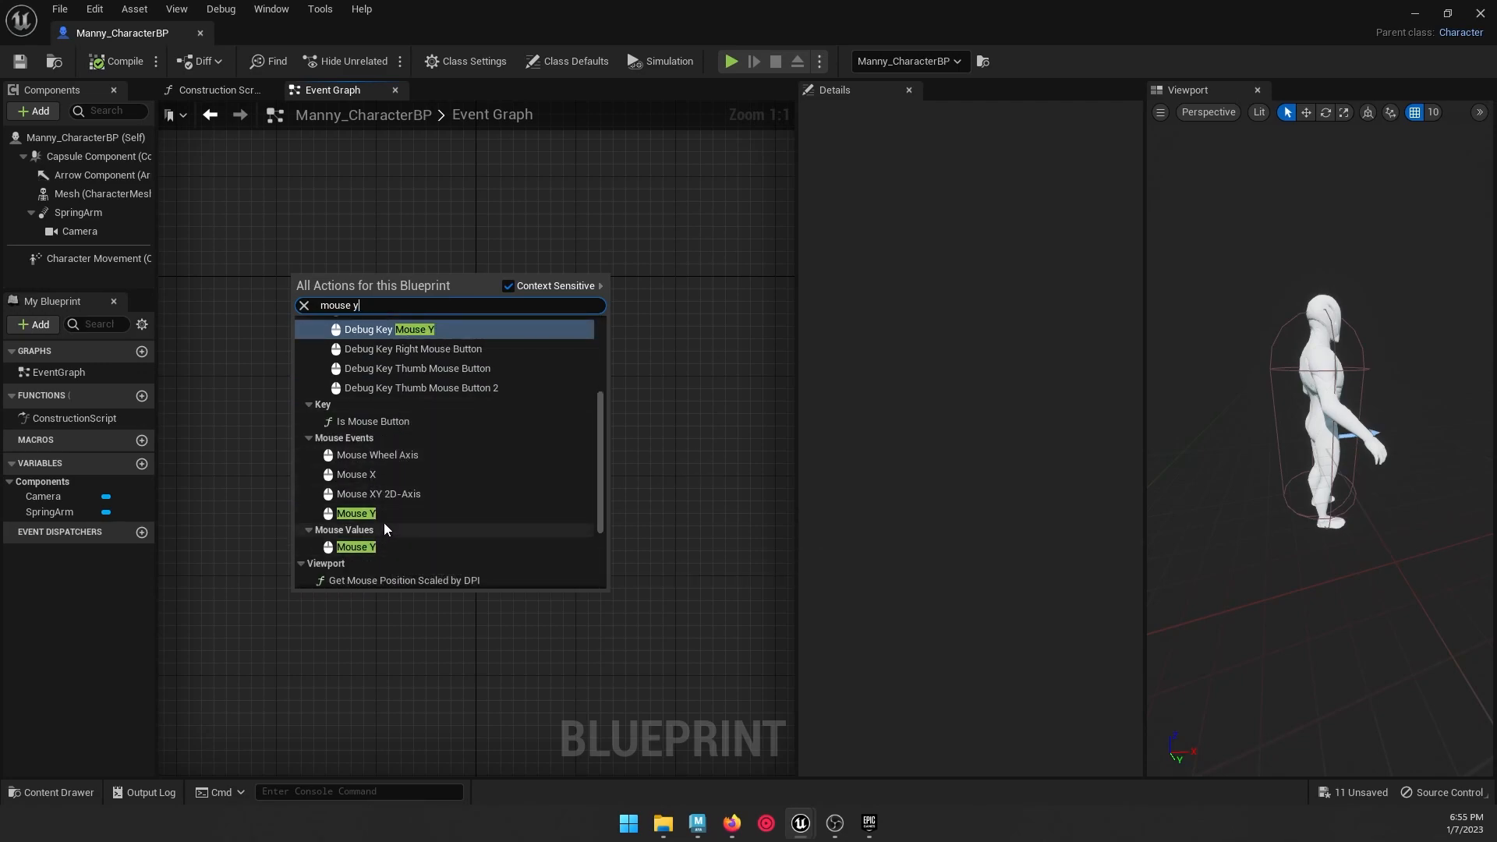
left_click(357, 513)
left_click(338, 442)
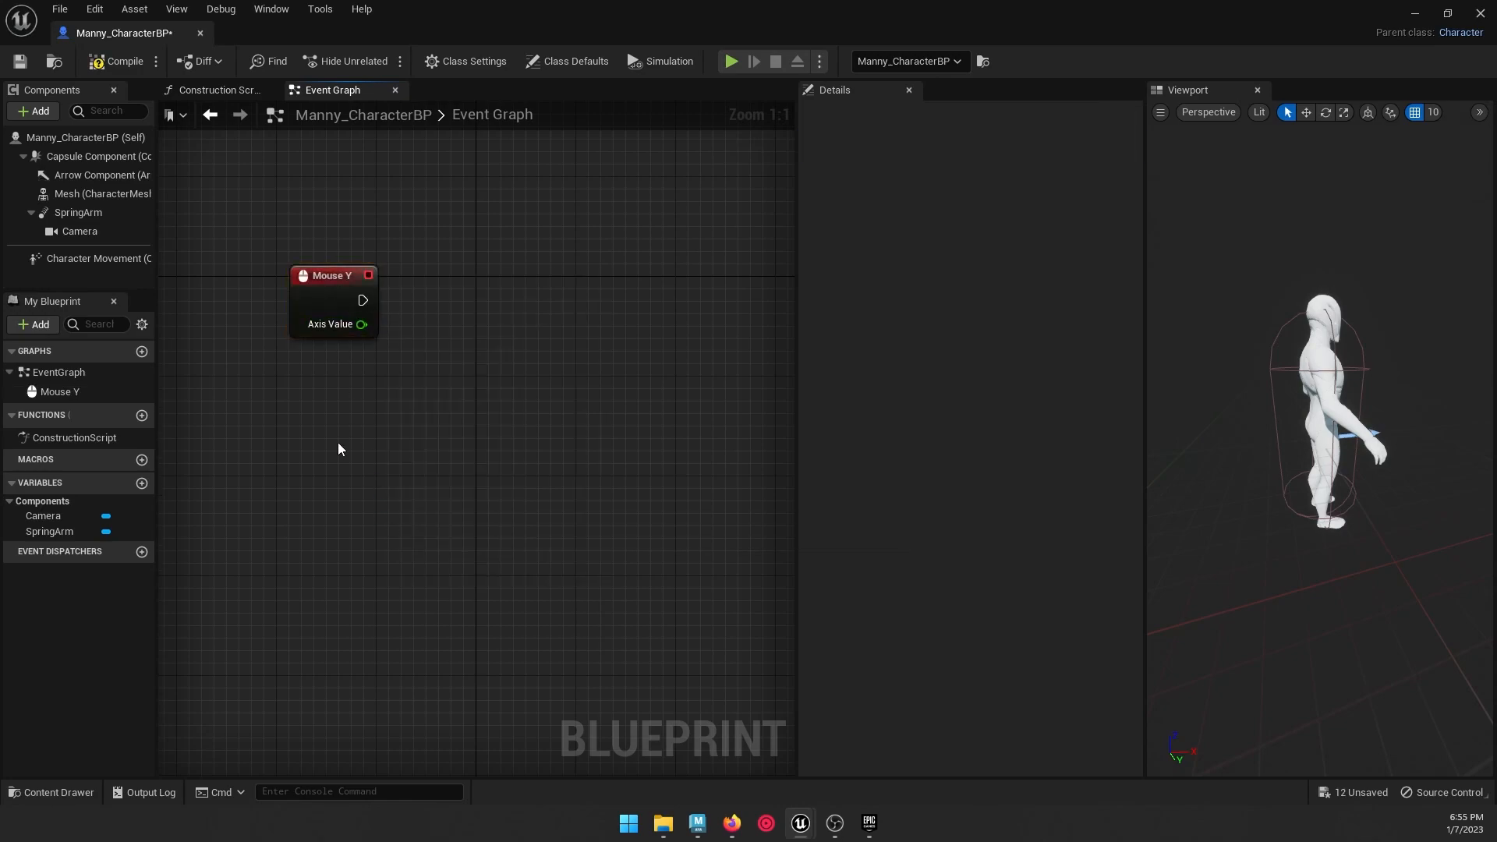
Step: Add a Mouse X axis event node and align it directly below the Mouse Y node
right_click(339, 442)
type("Mouse X")
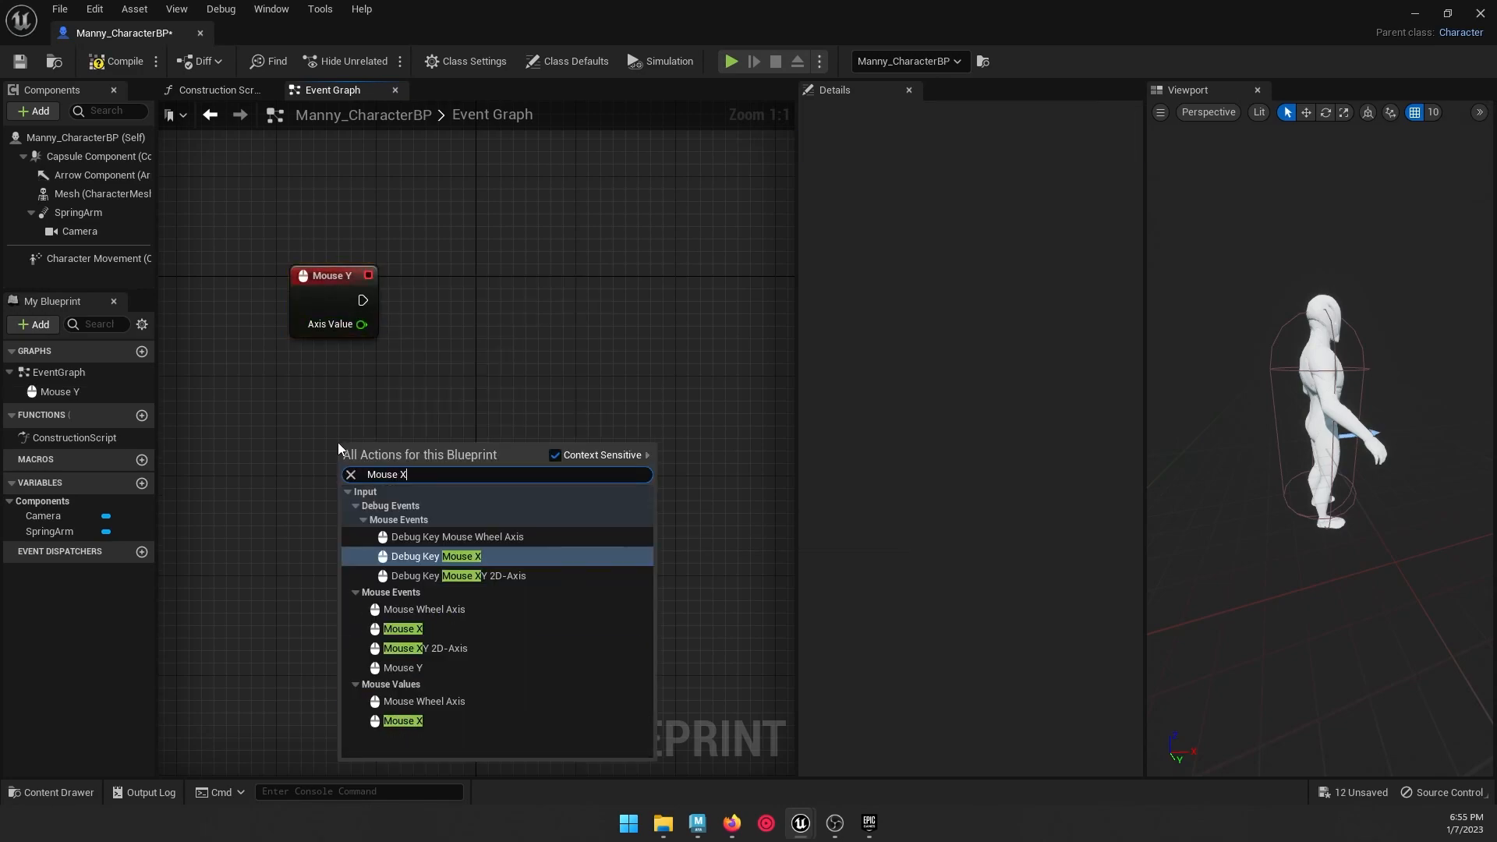
left_click(421, 628)
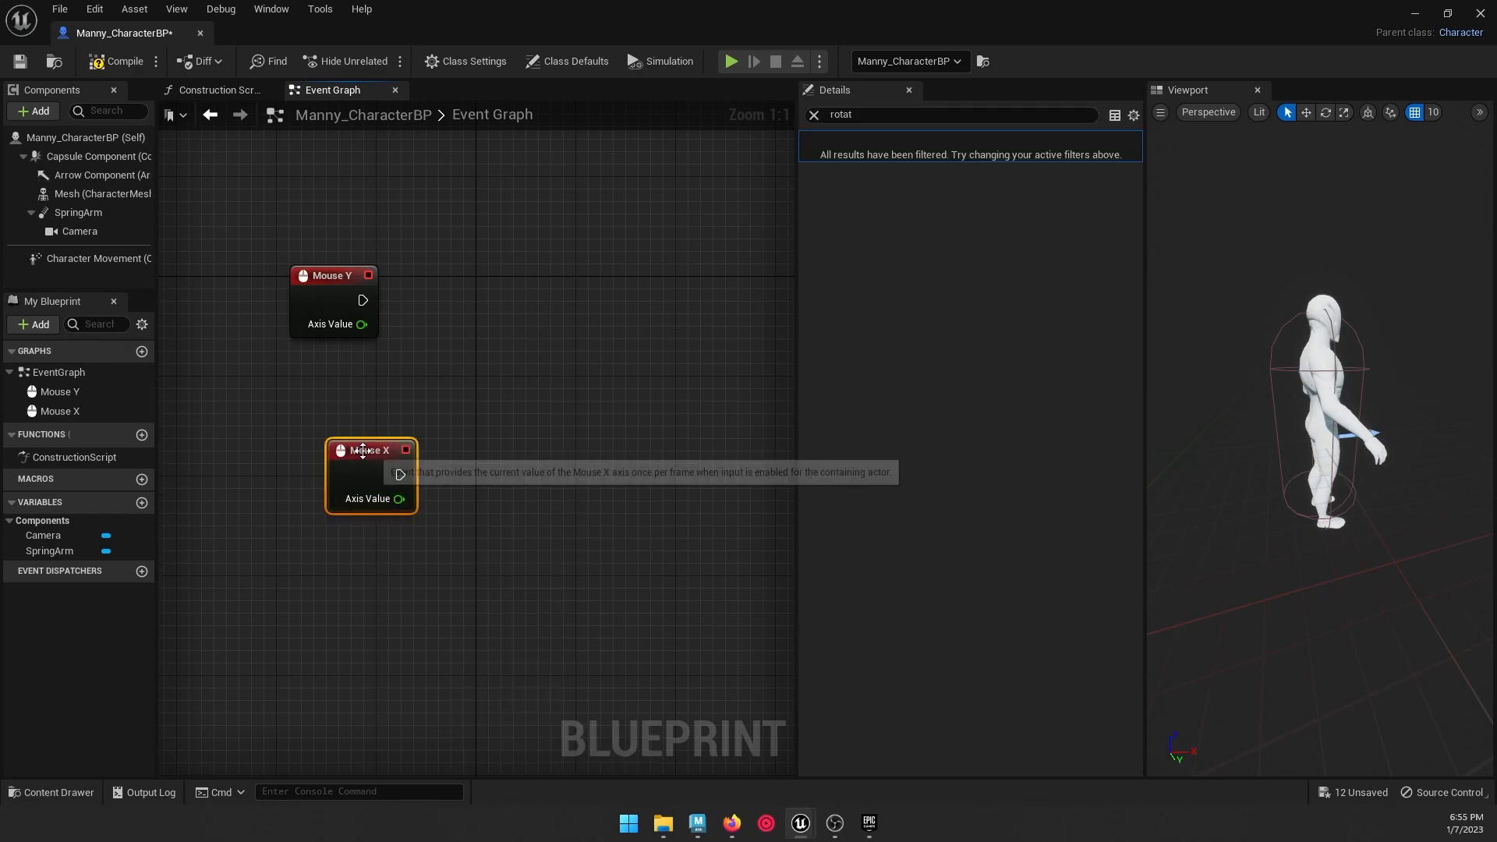
left_click_drag(376, 467, 339, 405)
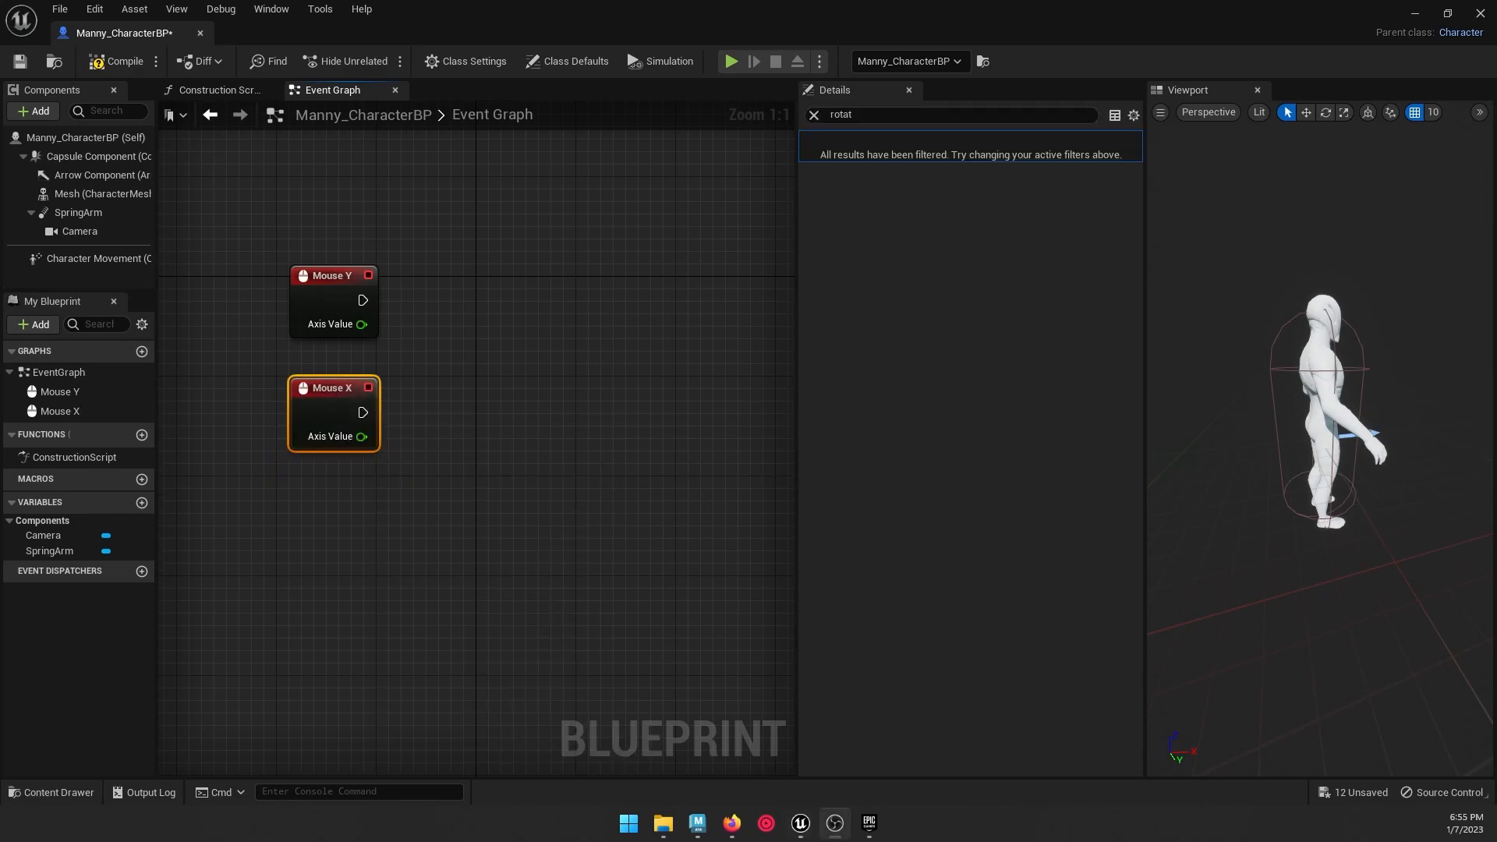
Step: Connect an Add Controller Pitch Input node to Mouse Y, with Axis Value feeding Val, and line it up beside the event
left_click_drag(361, 302, 555, 296)
type("Add Controller")
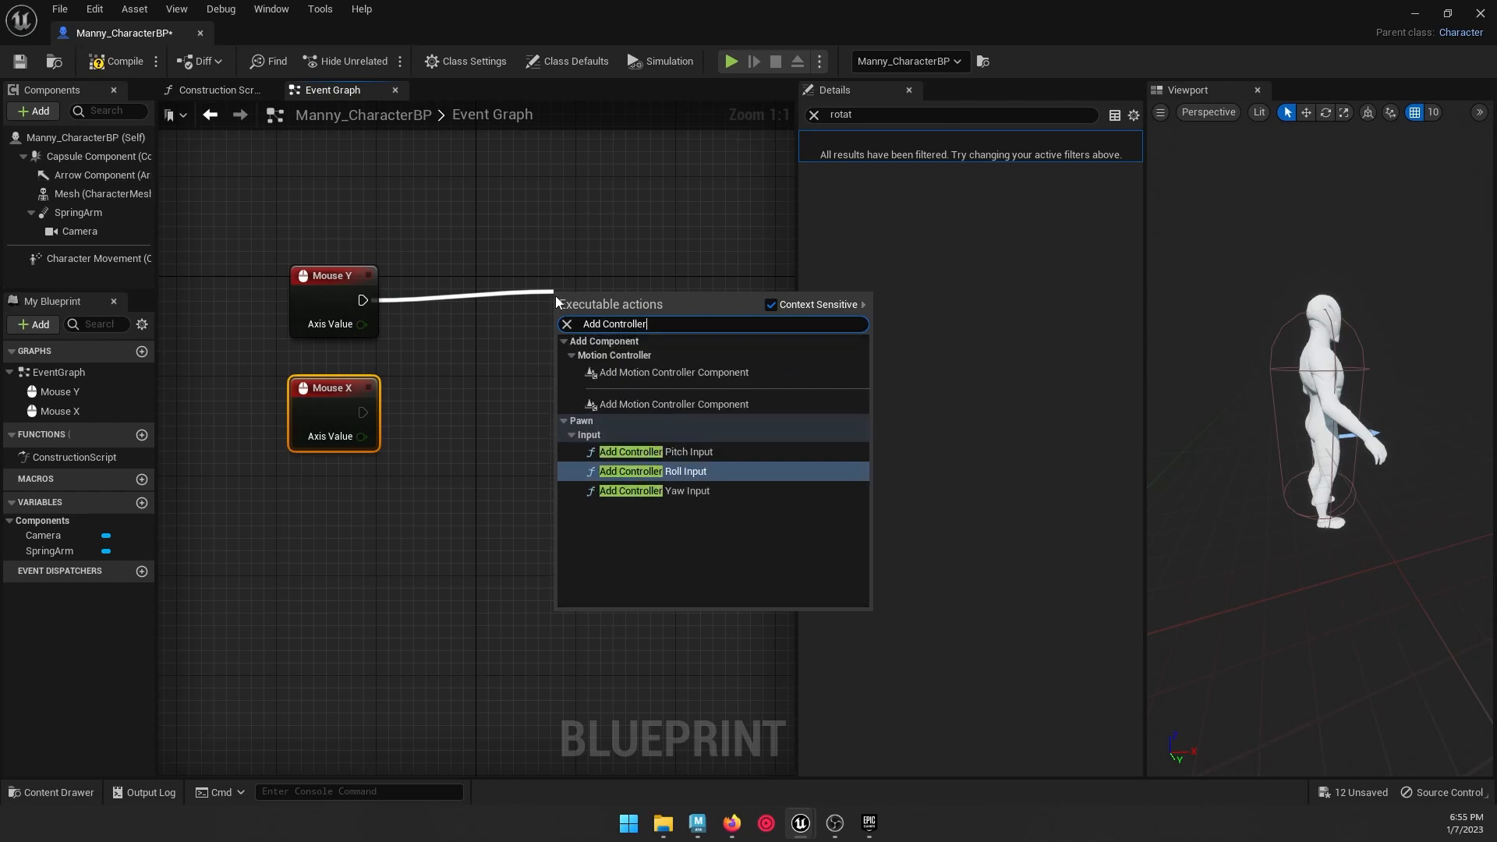
left_click(662, 452)
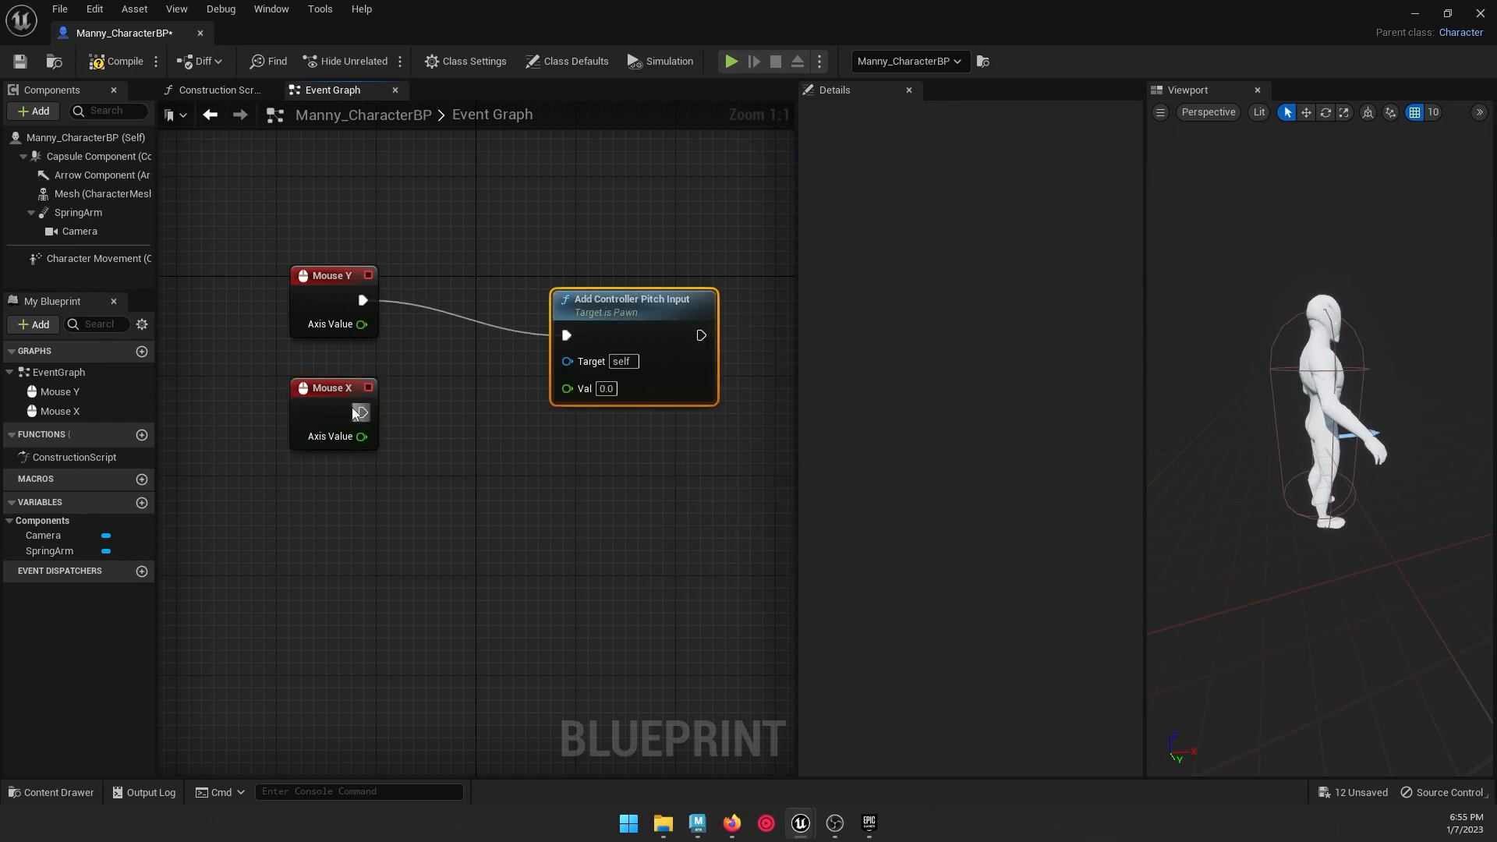
left_click_drag(361, 325, 574, 398)
left_click_drag(643, 295, 630, 255)
Step: Connect an Add Controller Yaw Input node to the Mouse X event, with Axis Value feeding Val
left_click_drag(331, 410, 553, 496)
type("Add")
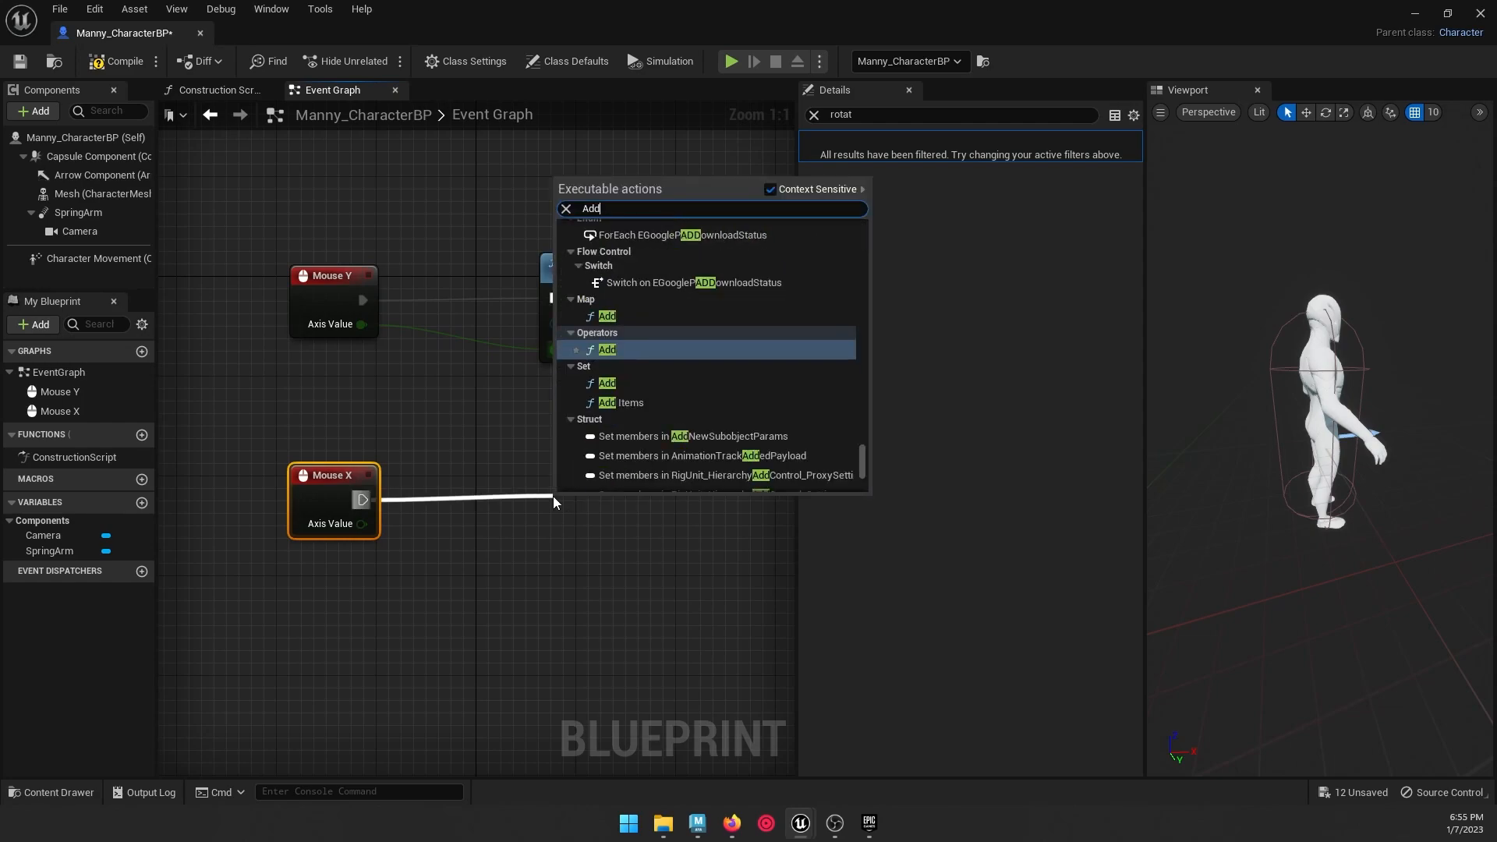
type(" controller yaw")
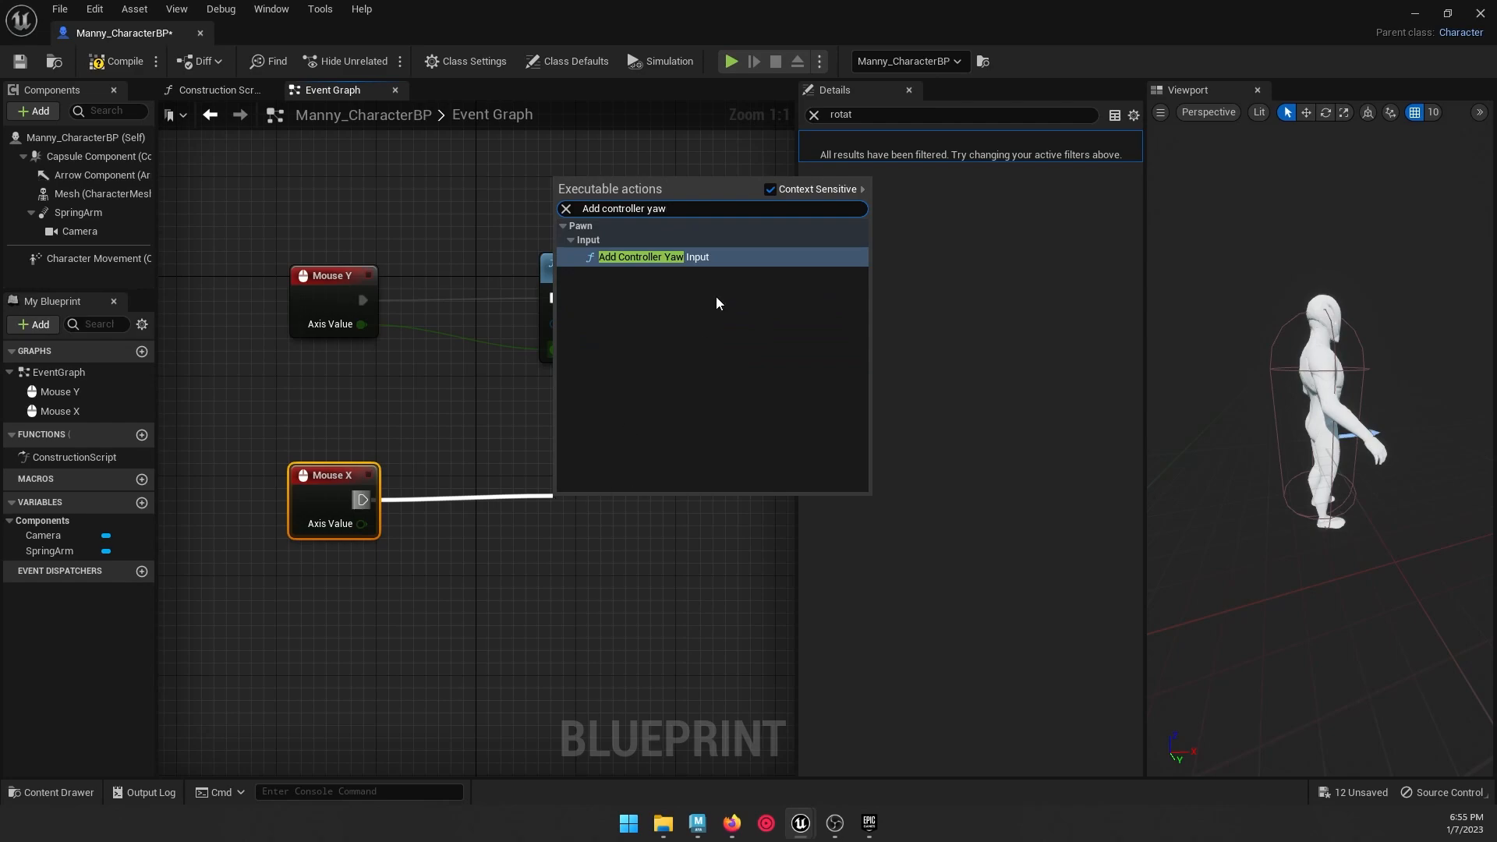
key("Return")
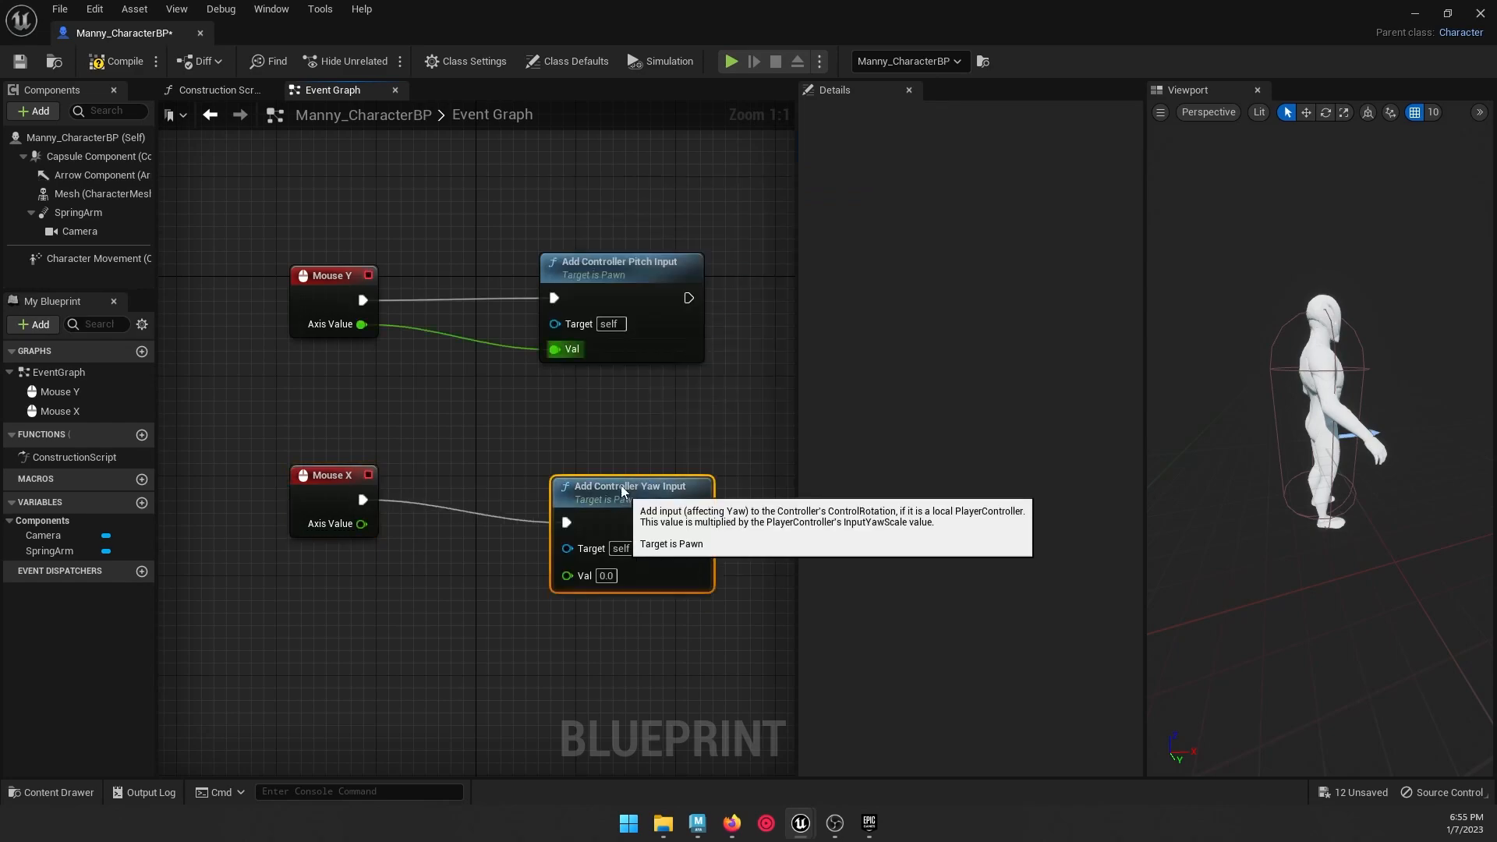
left_click_drag(362, 523, 554, 538)
Step: Enable Use Pawn Control Rotation on the SpringArm, and compile and save the blueprint
left_click(93, 156)
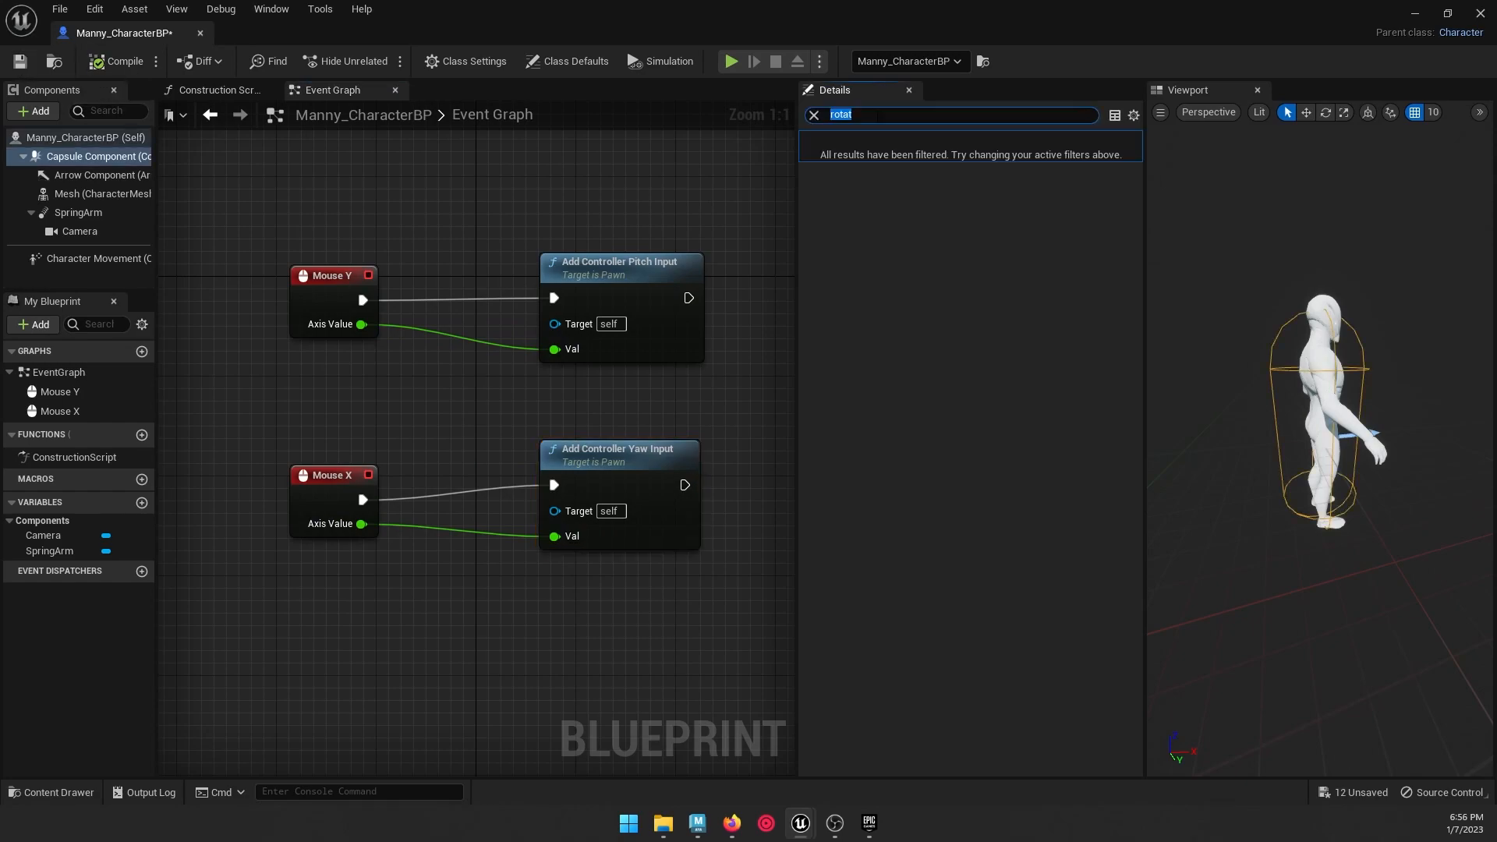
left_click(88, 215)
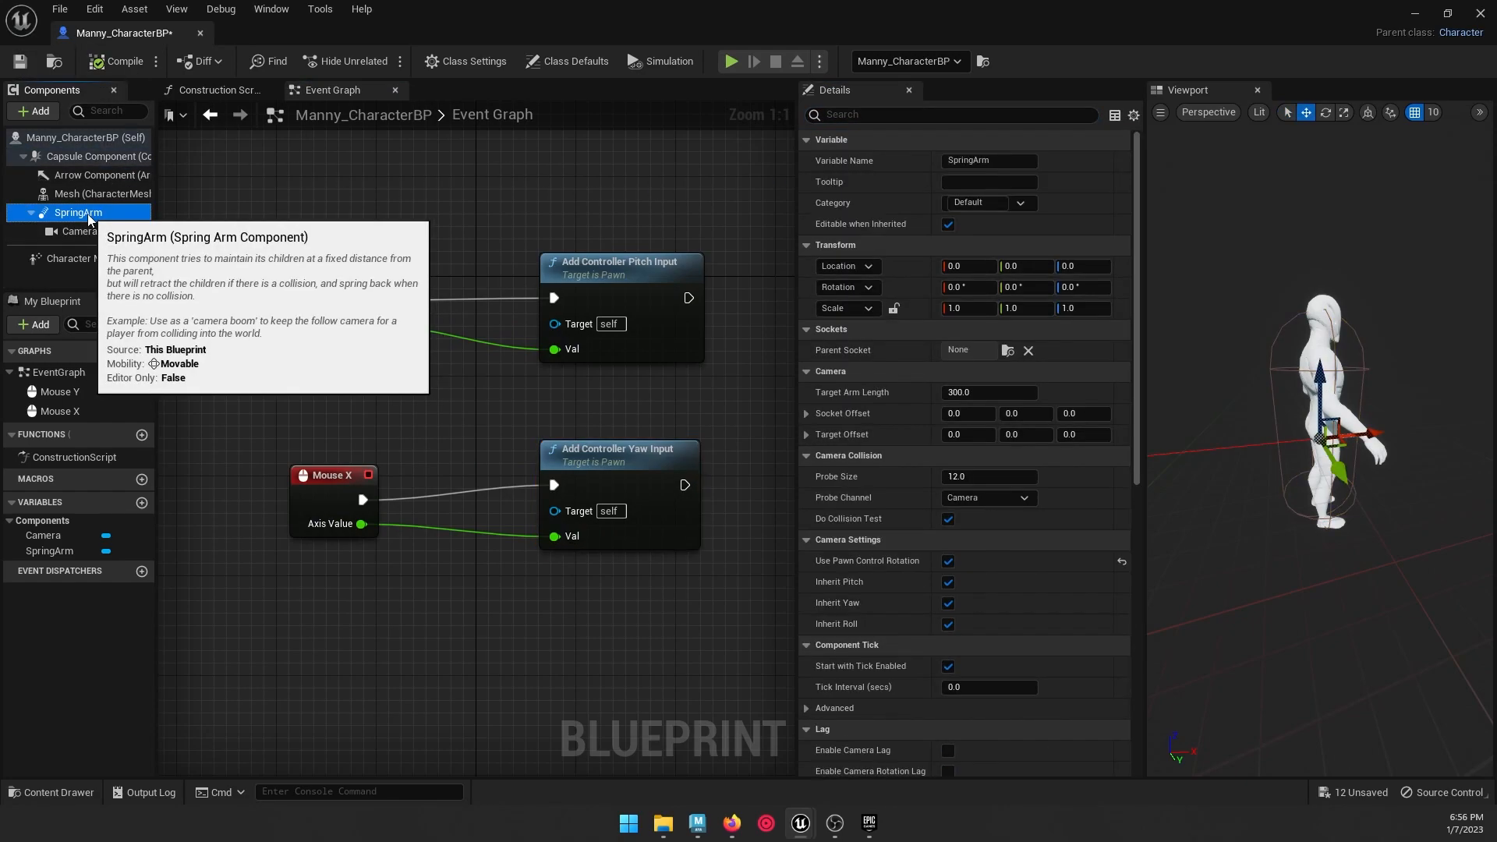
left_click(883, 114)
type("rotat")
left_click(948, 202)
left_click(948, 204)
left_click(116, 61)
left_click(21, 61)
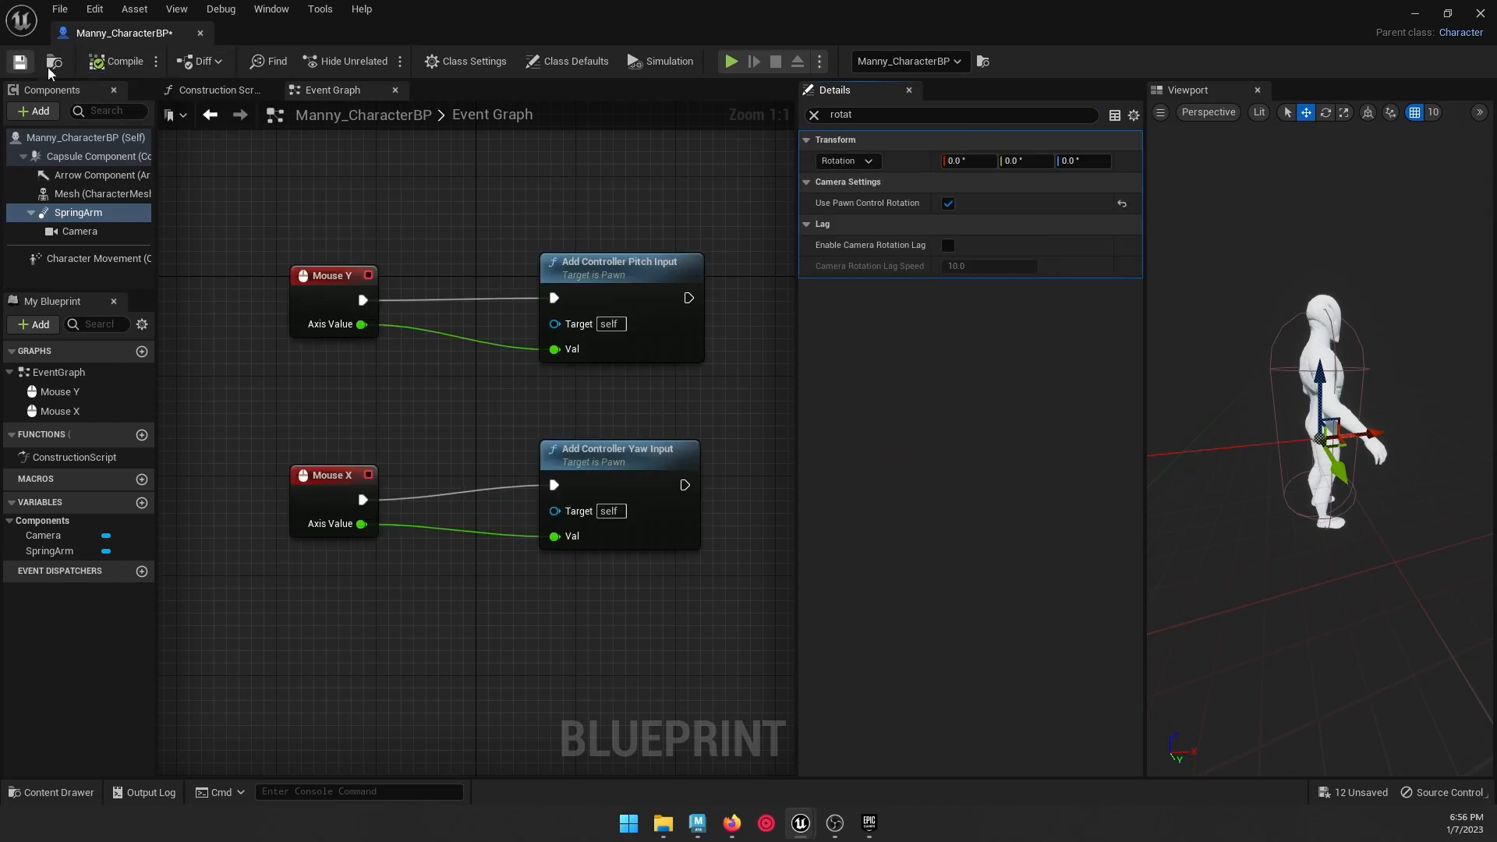
Step: Play-test the level to check Manny's mouse-controlled camera, and stop the play session
left_click(1415, 13)
left_click(346, 60)
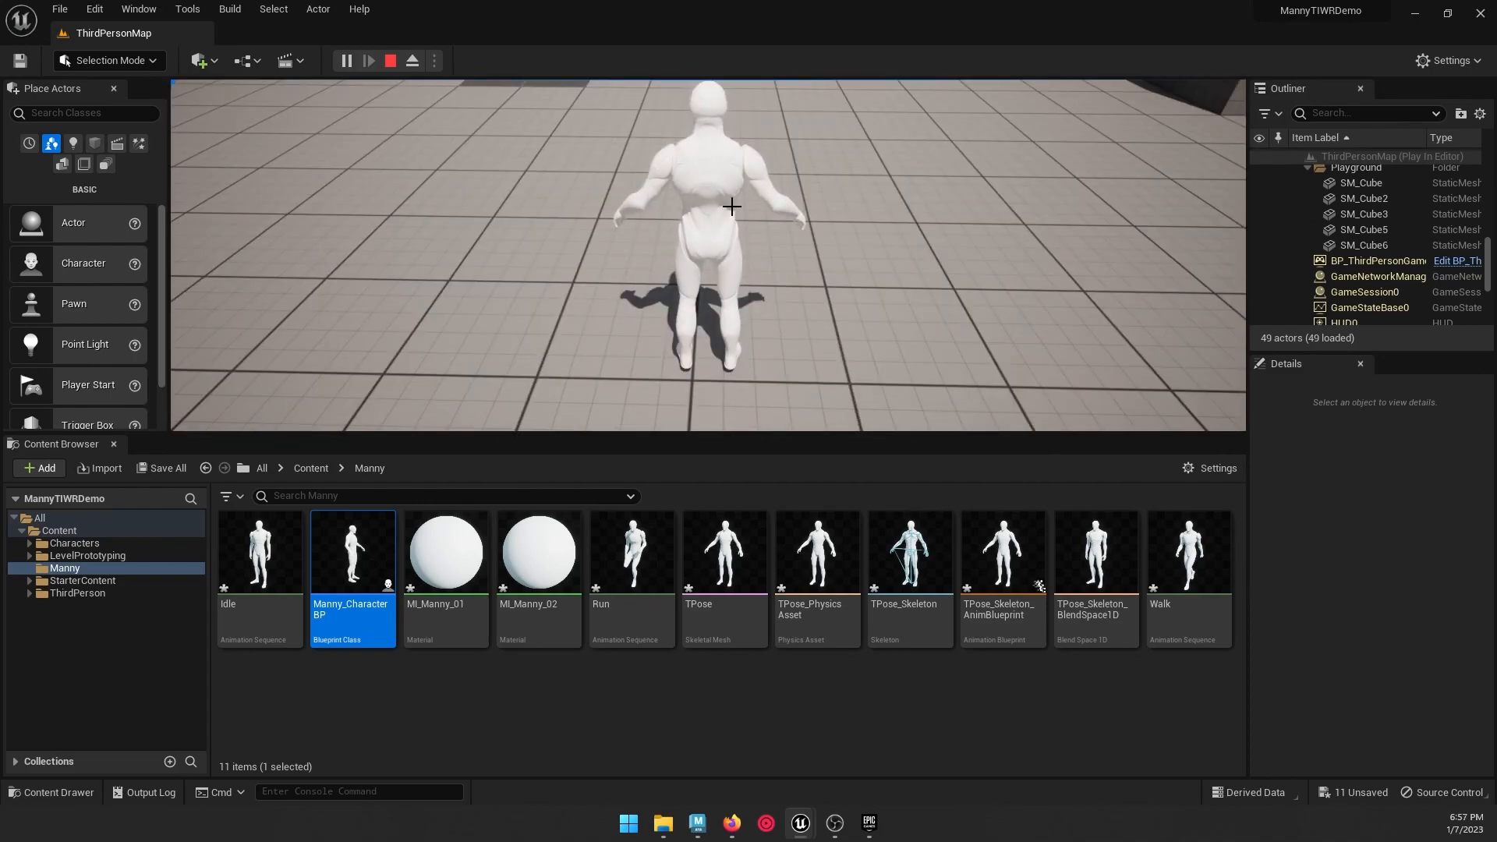
key("Escape")
Step: Insert a Multiply node with factor -1 between Mouse Y's Axis Value and the pitch input's Val, and compile and save the blueprint
left_click_drag(1496, 168, 812, 62)
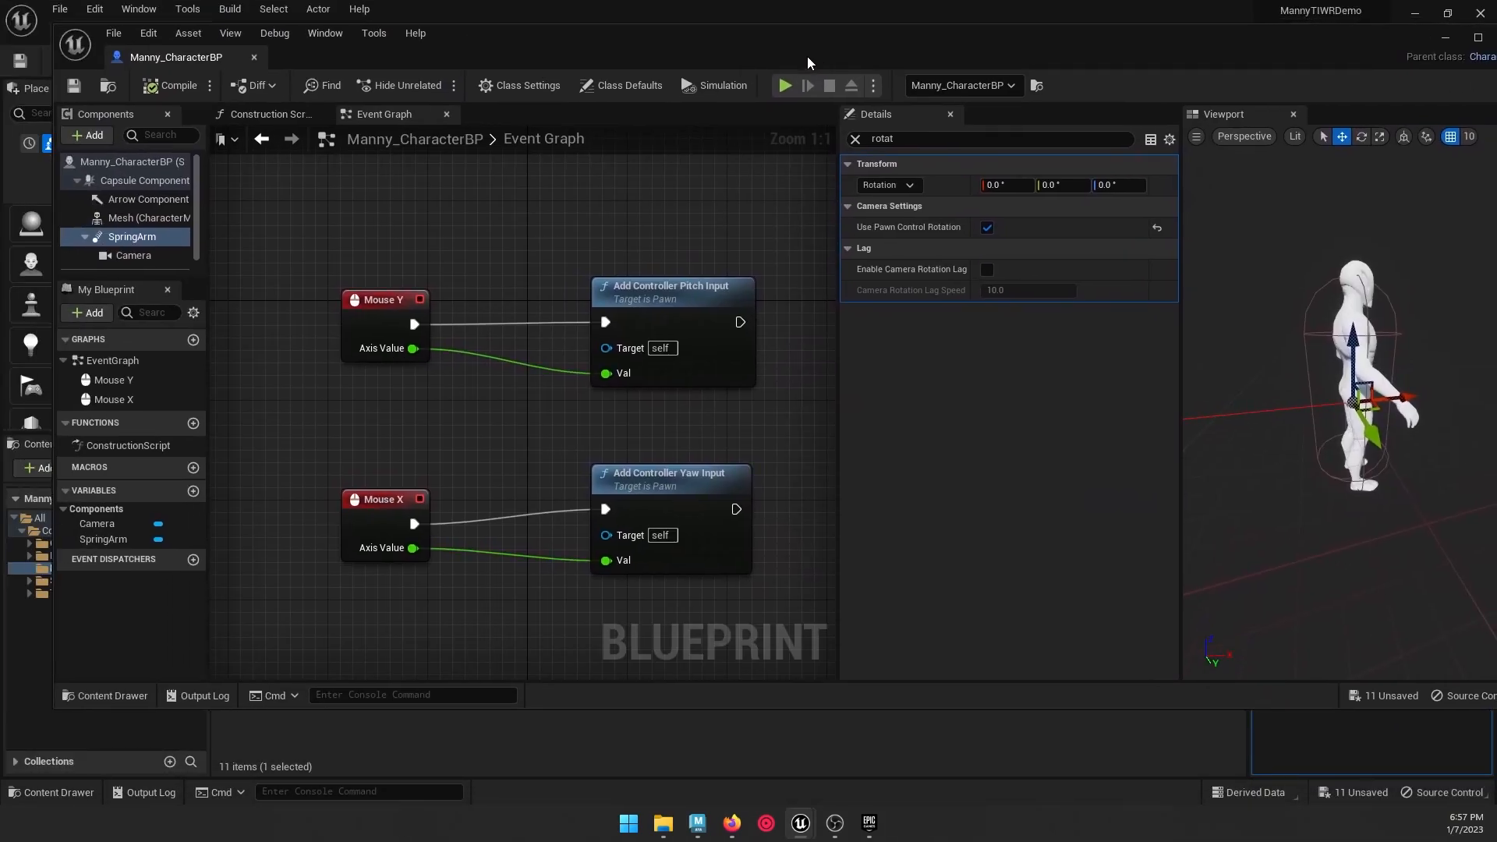
right_click(497, 390)
type("multi")
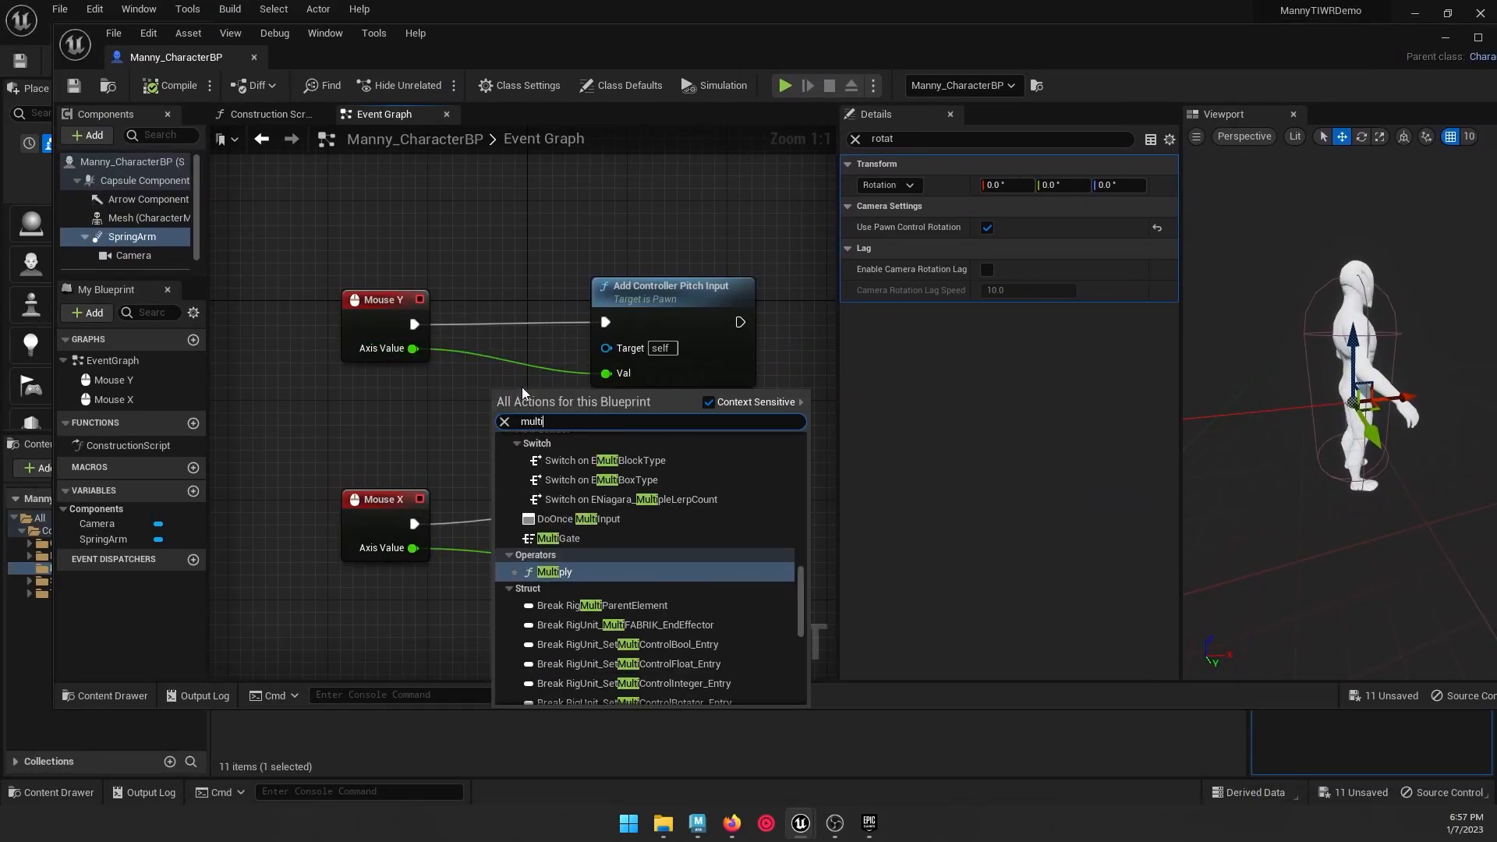
key("Return")
left_click_drag(522, 393, 496, 381)
left_click_drag(414, 349, 536, 368)
left_click(491, 390)
type("-1")
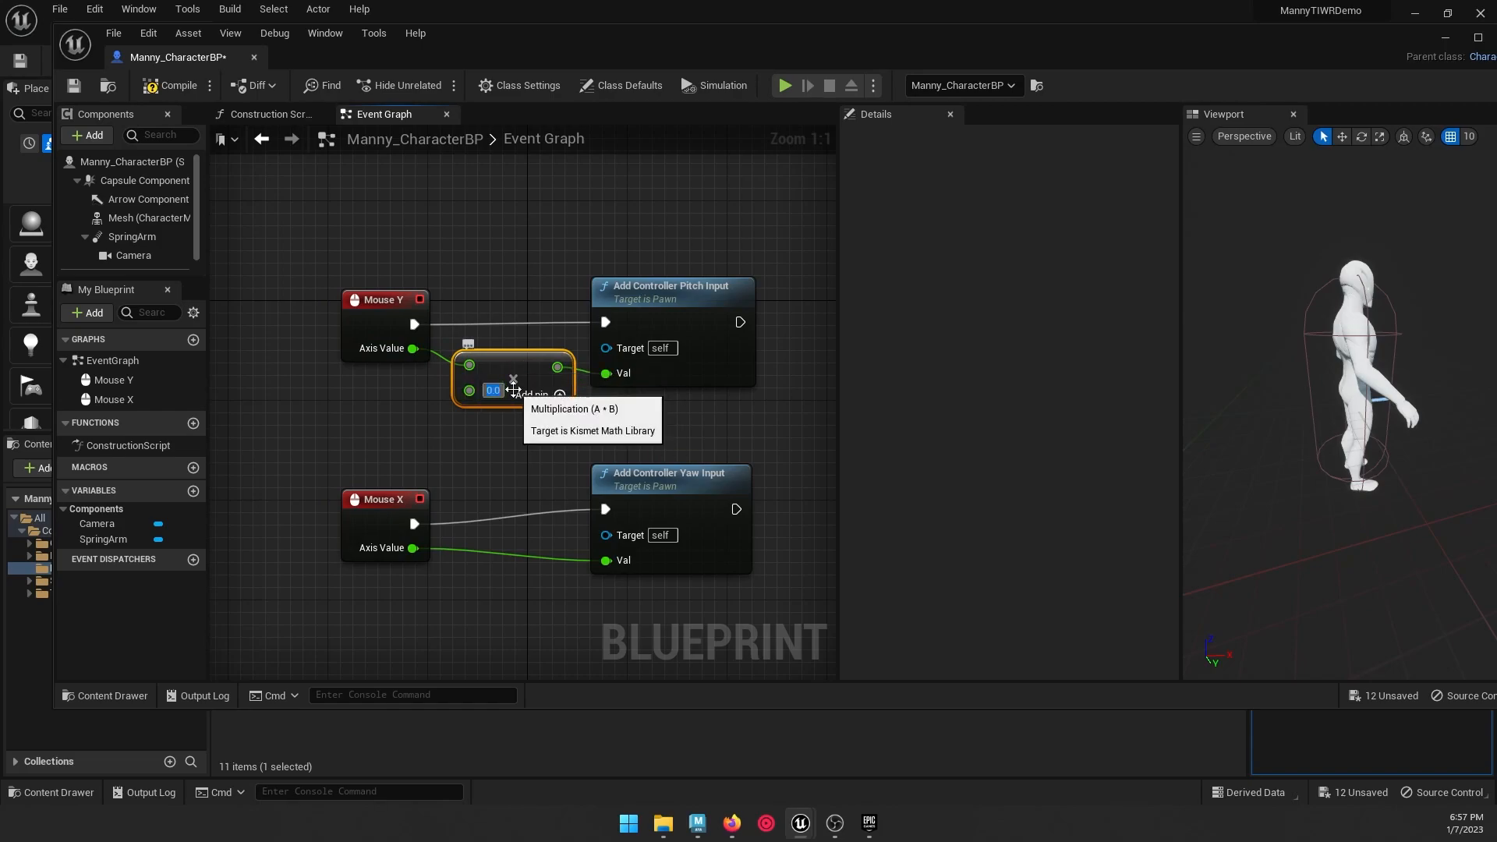
key("Return")
left_click(538, 450)
left_click(171, 89)
left_click(80, 83)
Step: Play-test the level to check the inverted vertical camera control, and stop the session
left_click_drag(403, 48, 1496, 280)
left_click(346, 60)
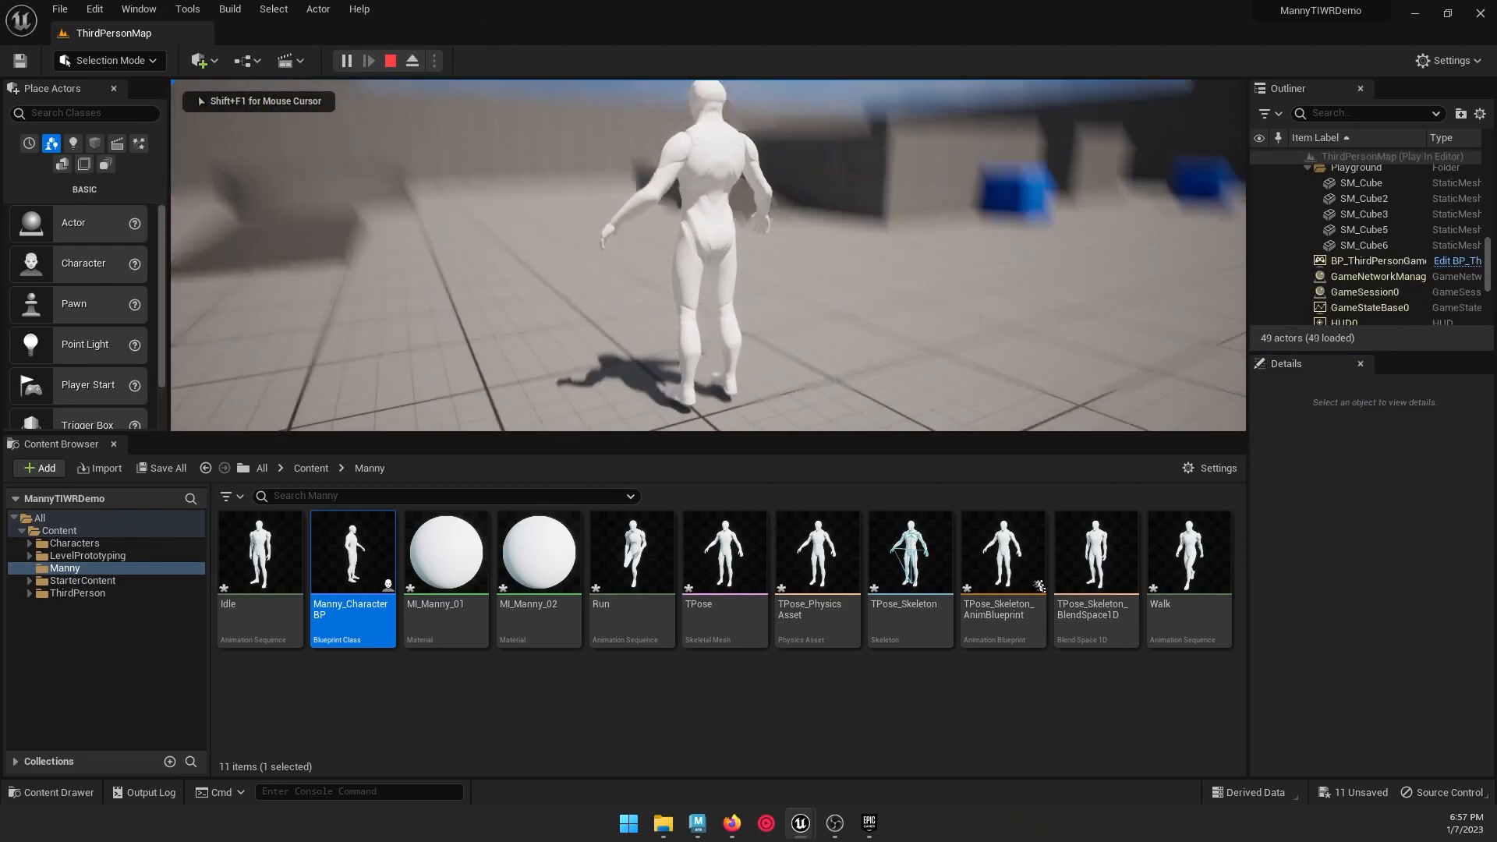
key("Escape")
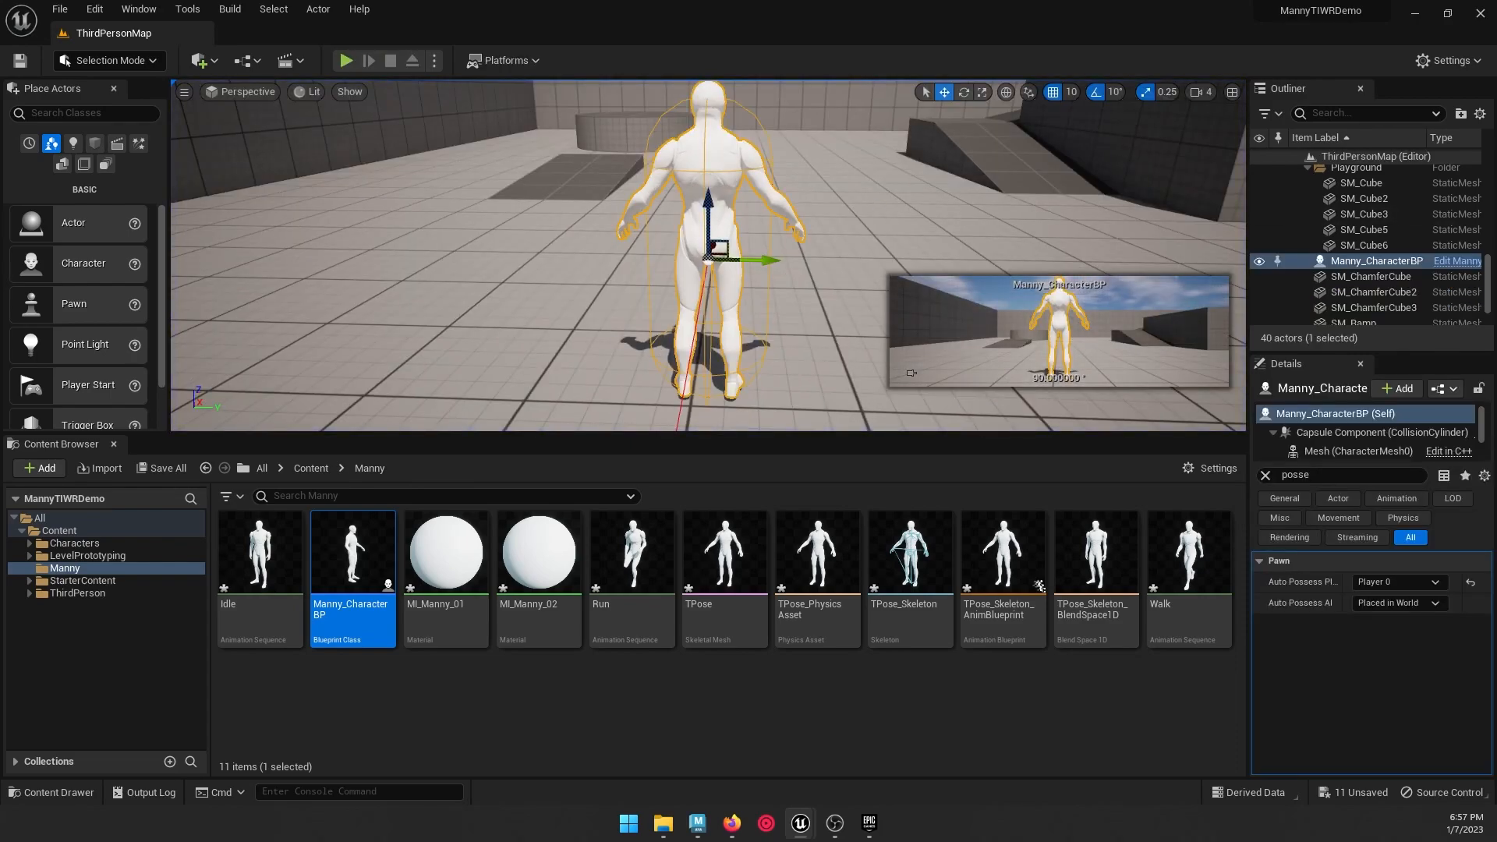
Step: Bring the Manny_CharacterBP editor back to the front and look over its Construction Script and Event Graph
left_click_drag(1496, 127, 662, 81)
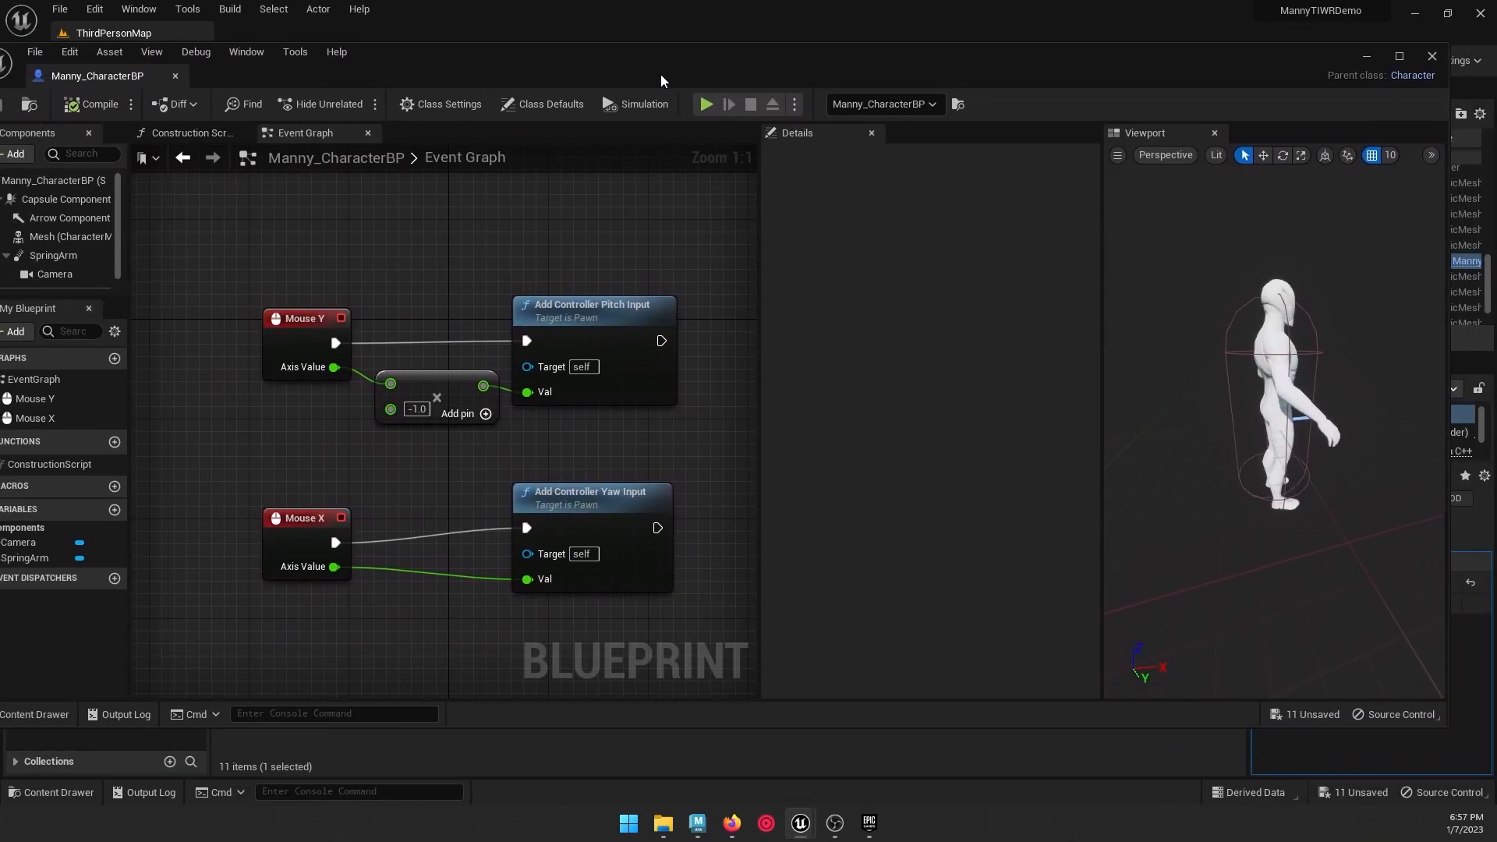
left_click(209, 137)
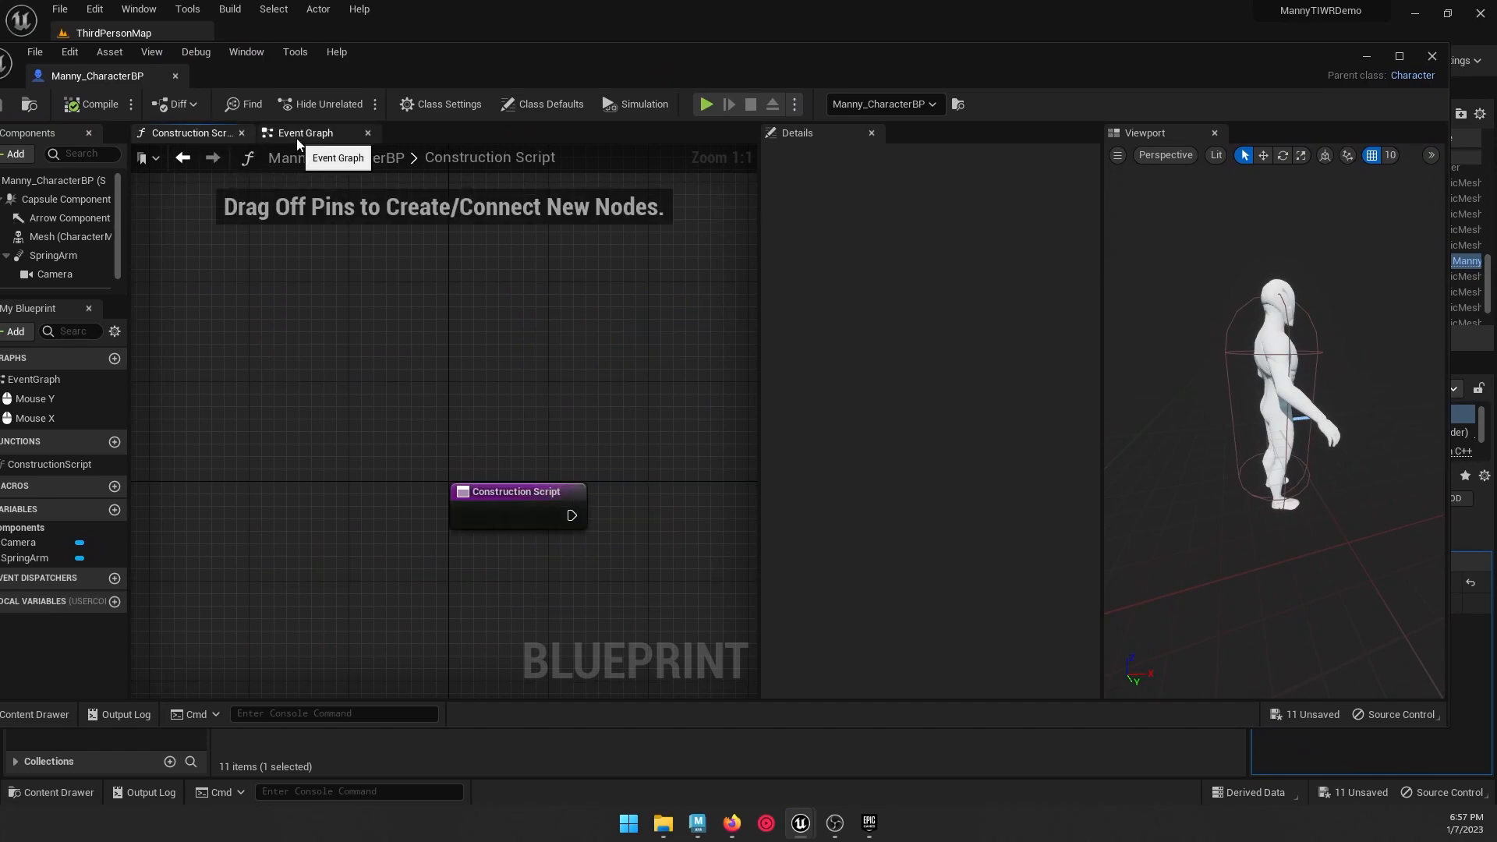
left_click(343, 134)
scroll(547, 218, "down", 1)
scroll(547, 224, "down", 2)
scroll(548, 225, "down", 1)
scroll(585, 226, "up", 1)
right_click_drag(585, 226, 552, 269)
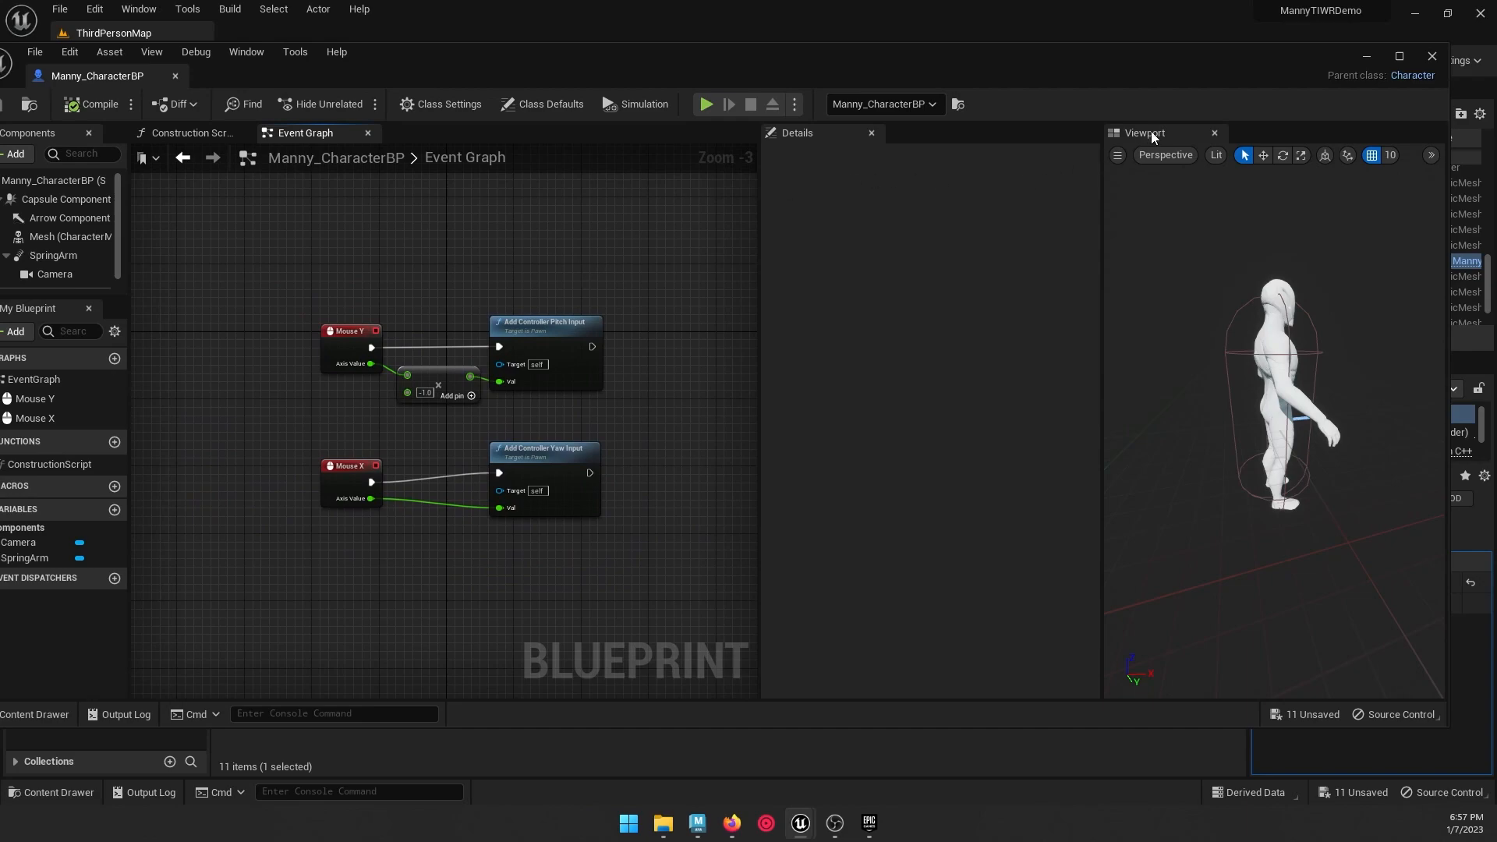
left_click_drag(928, 68, 965, 57)
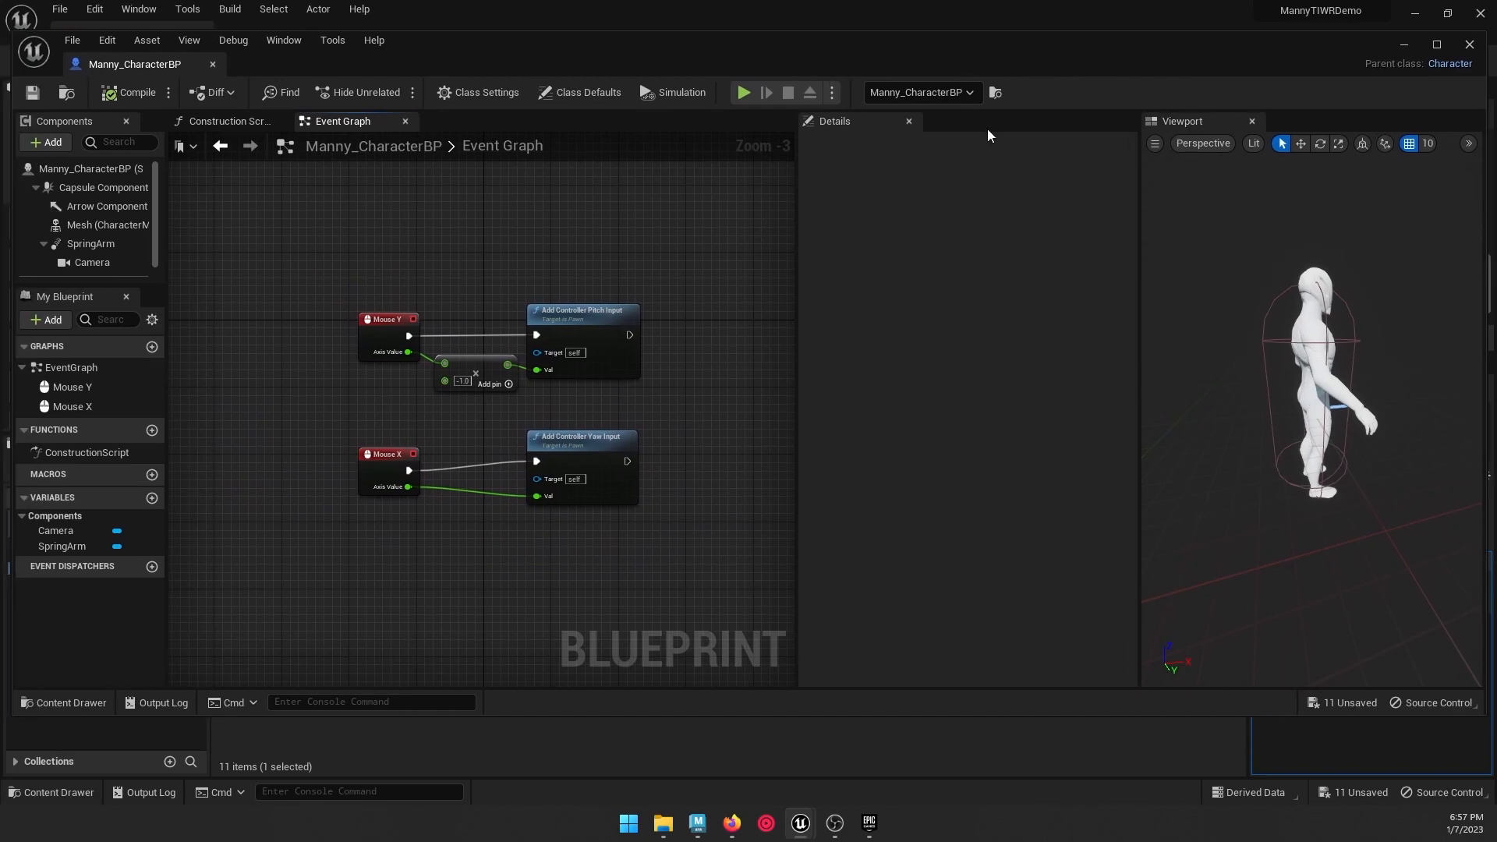
Step: Search the available nodes for "input axis" in the empty graph area below the Mouse X event
right_click_drag(374, 577, 411, 420)
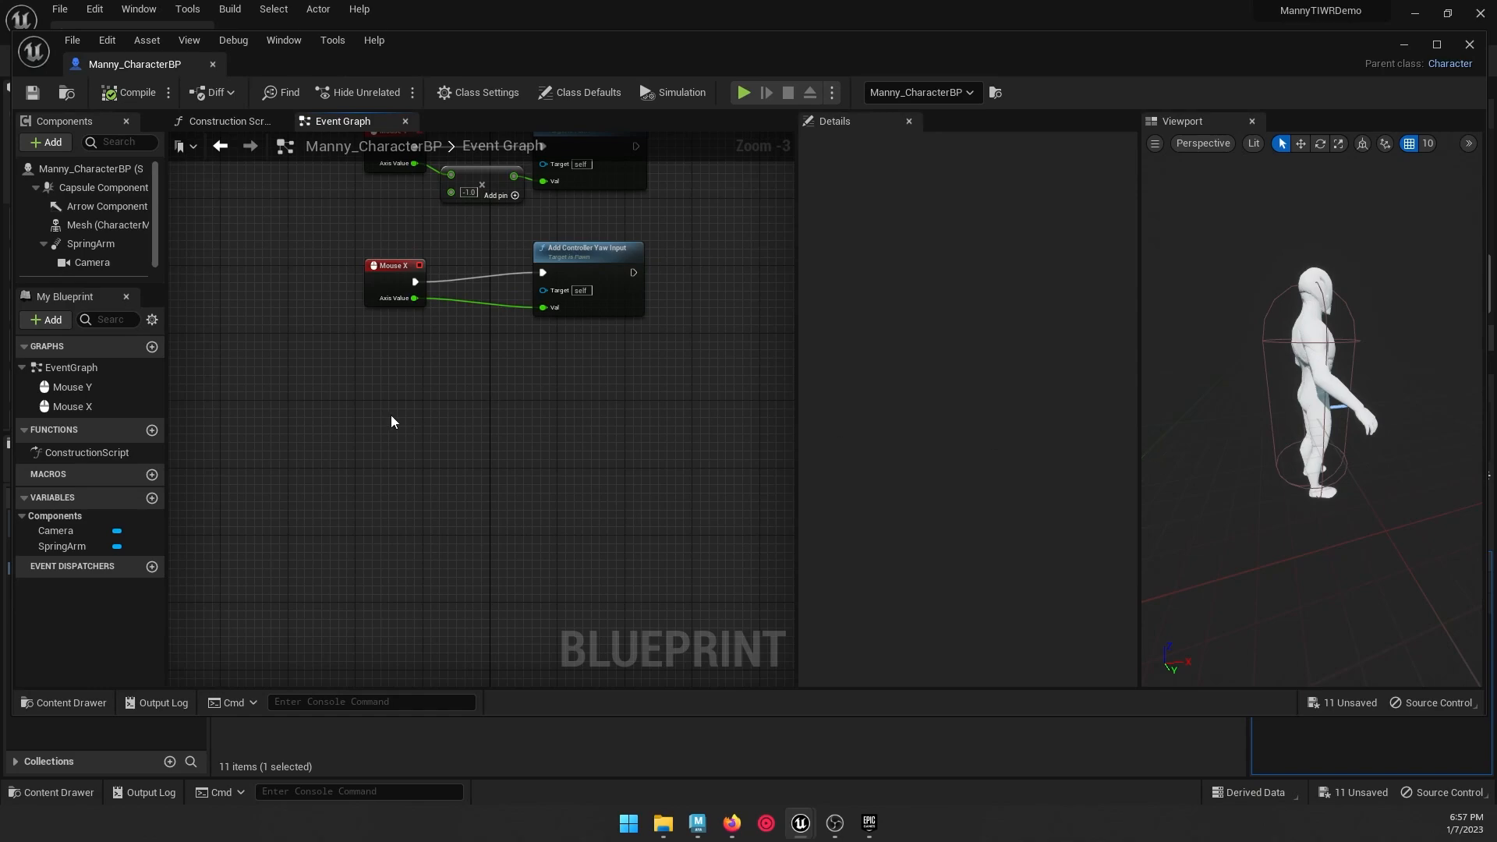
right_click(376, 429)
type("input axi")
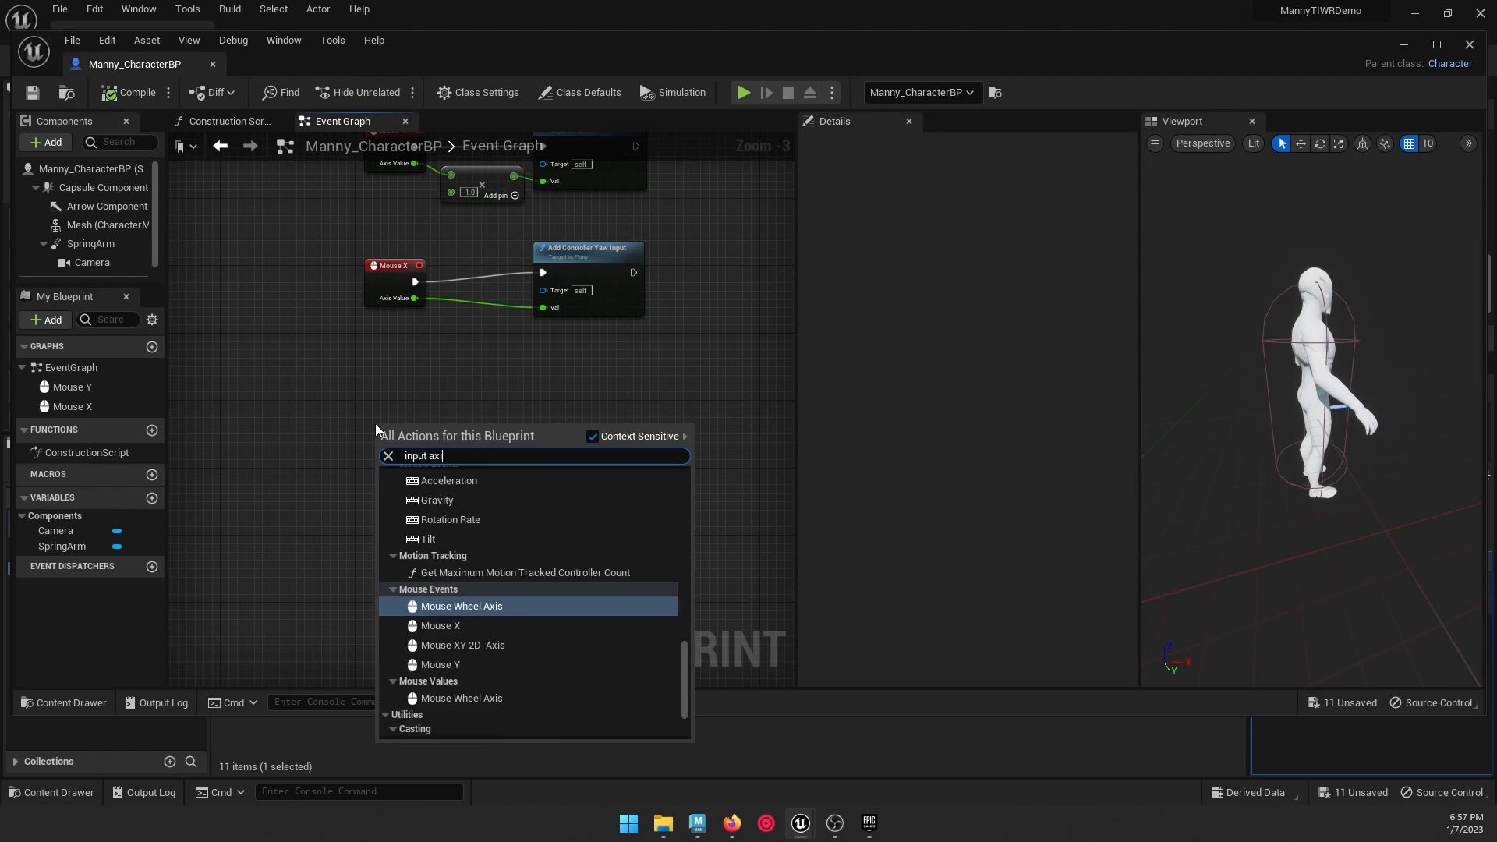
key("BackSpace")
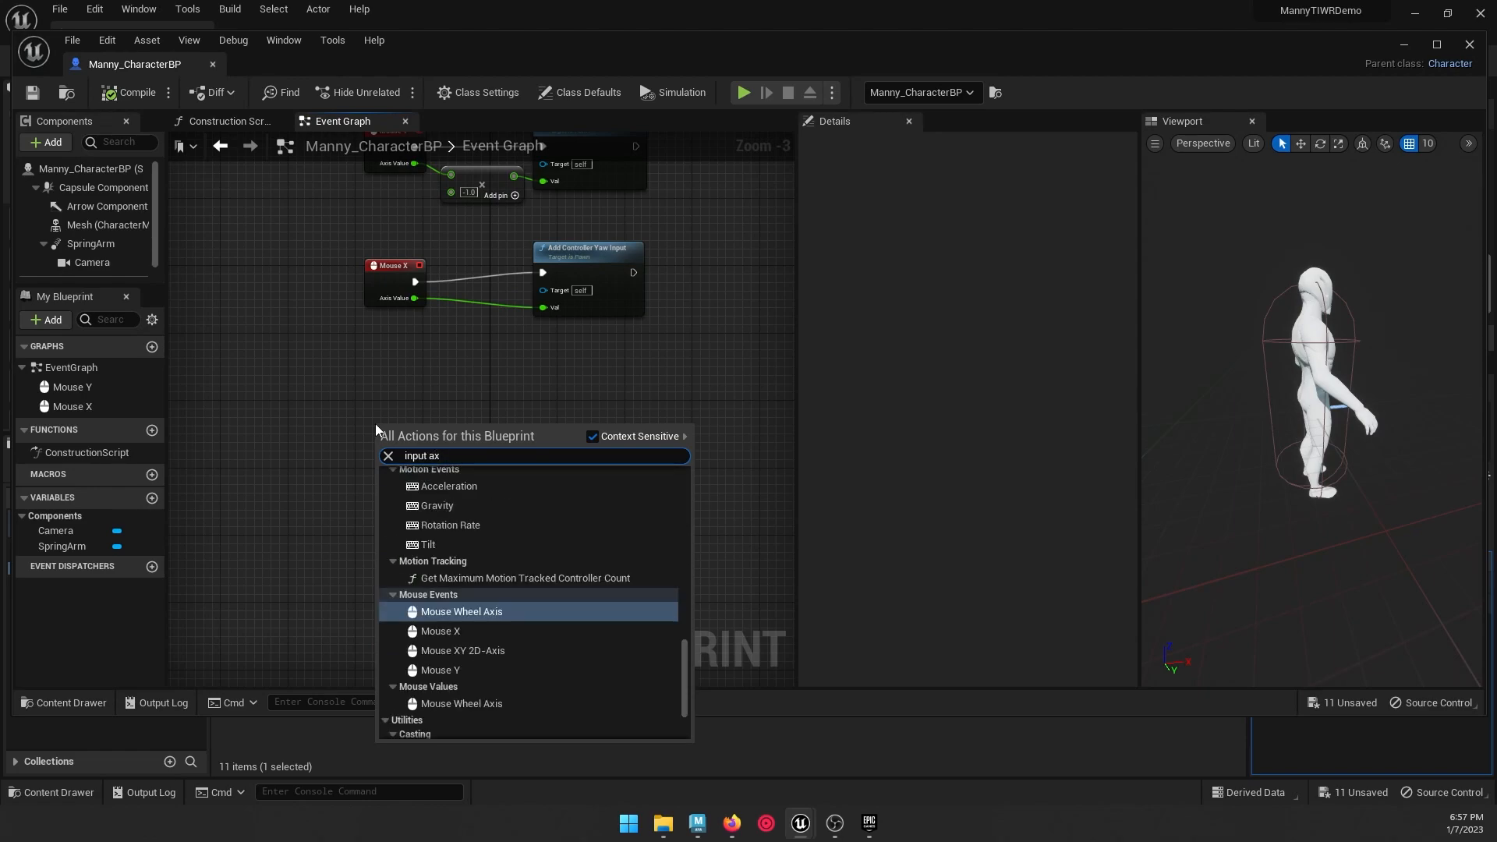
type("is")
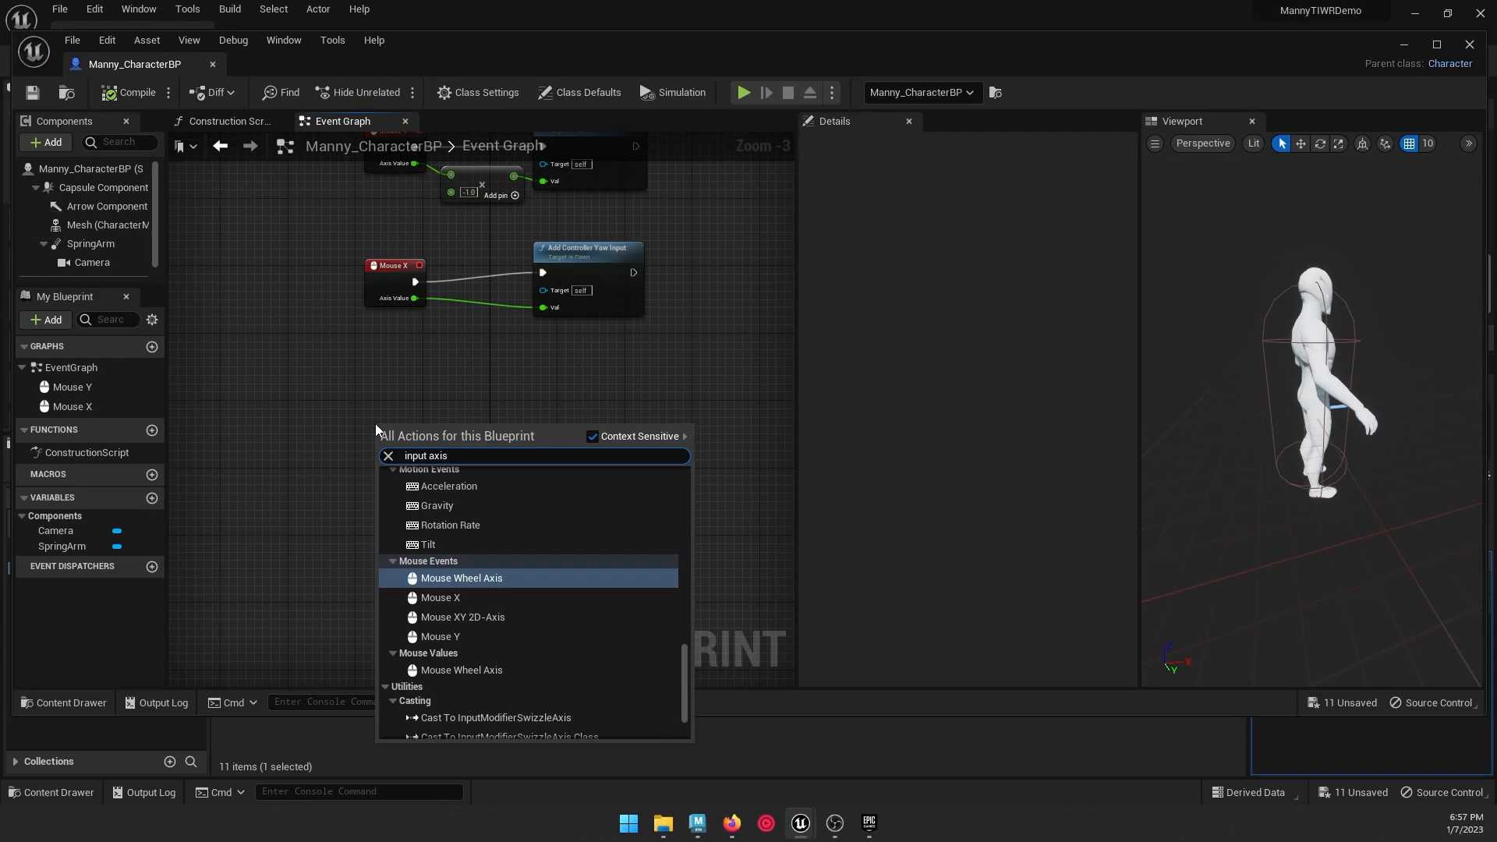
key("BackSpace")
key("BackSpace")
key("BackSpace")
key("BackSpace")
key("BackSpace")
key("BackSpace")
key("BackSpace")
key("BackSpace")
key("BackSpace")
key("BackSpace")
Step: Add the Move Forward/Back axis event node and position it below the Mouse X event
type("move forwa")
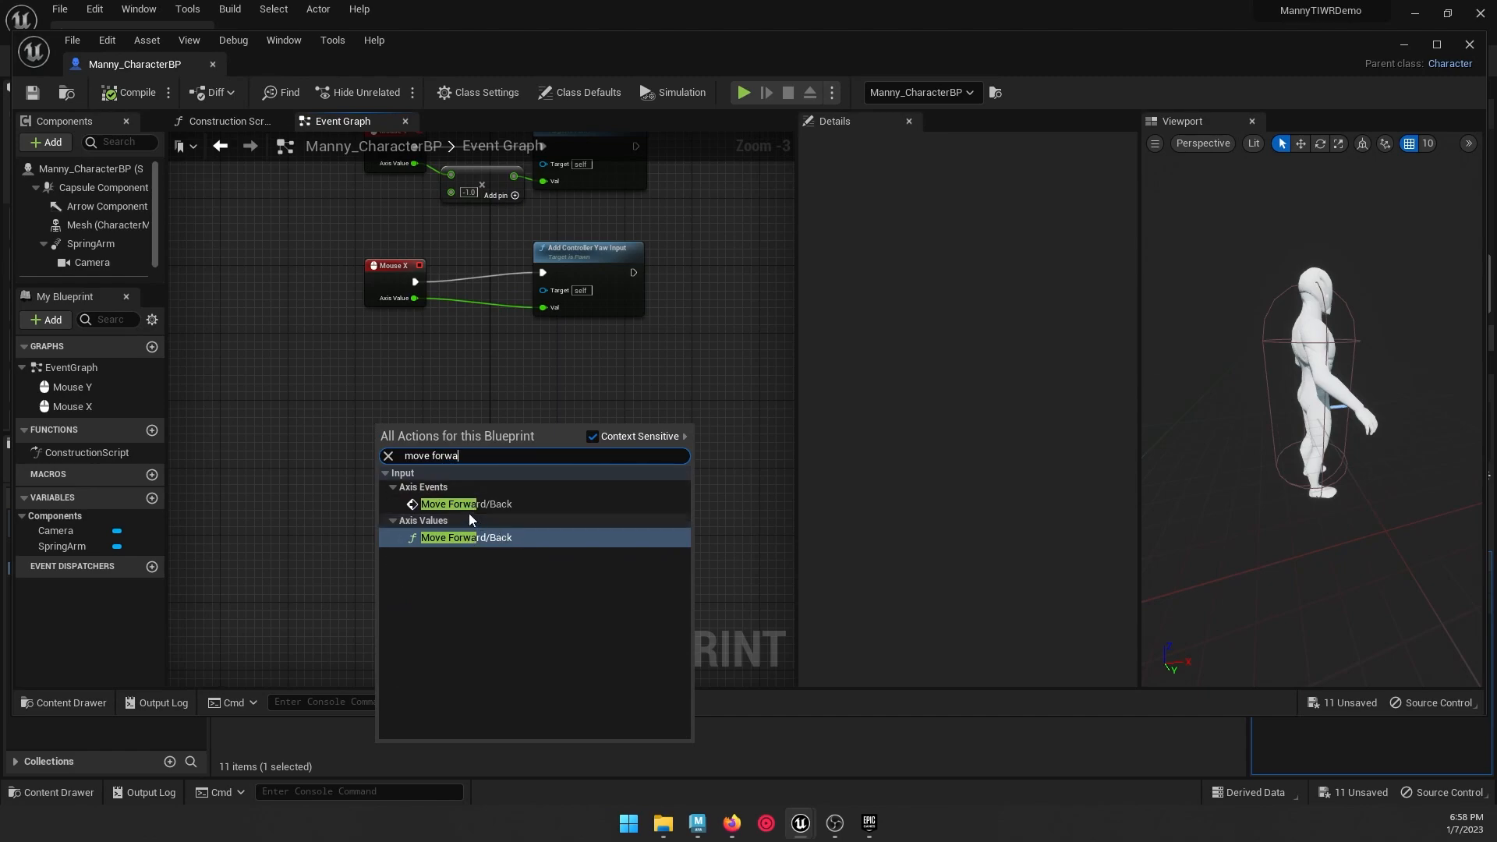
left_click(457, 505)
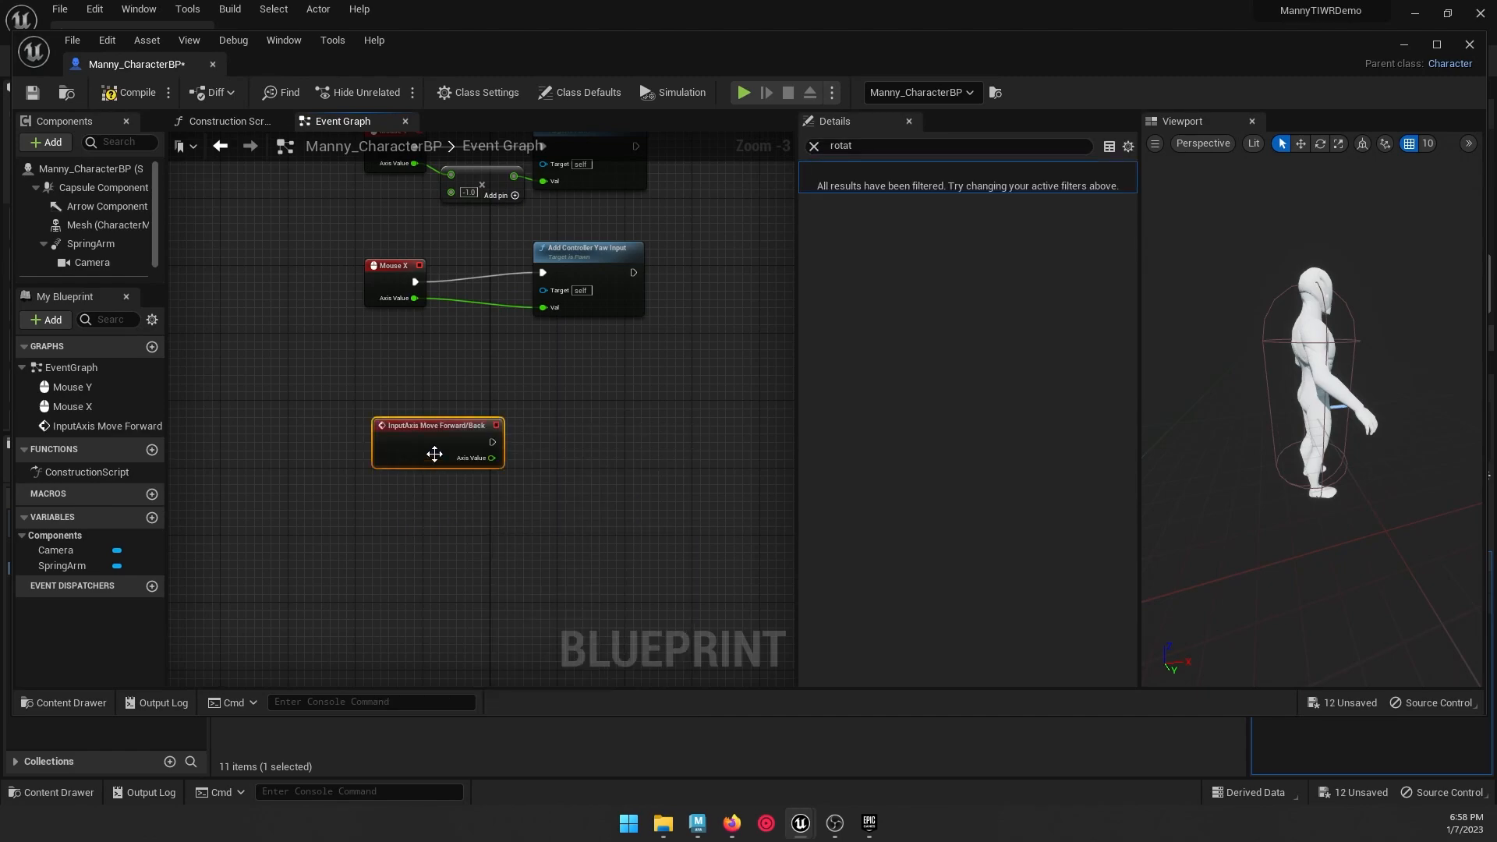
left_click_drag(429, 458, 393, 404)
Step: Add a Move Left/Right axis event node and position it directly below the Move Forward/Back event
right_click(382, 507)
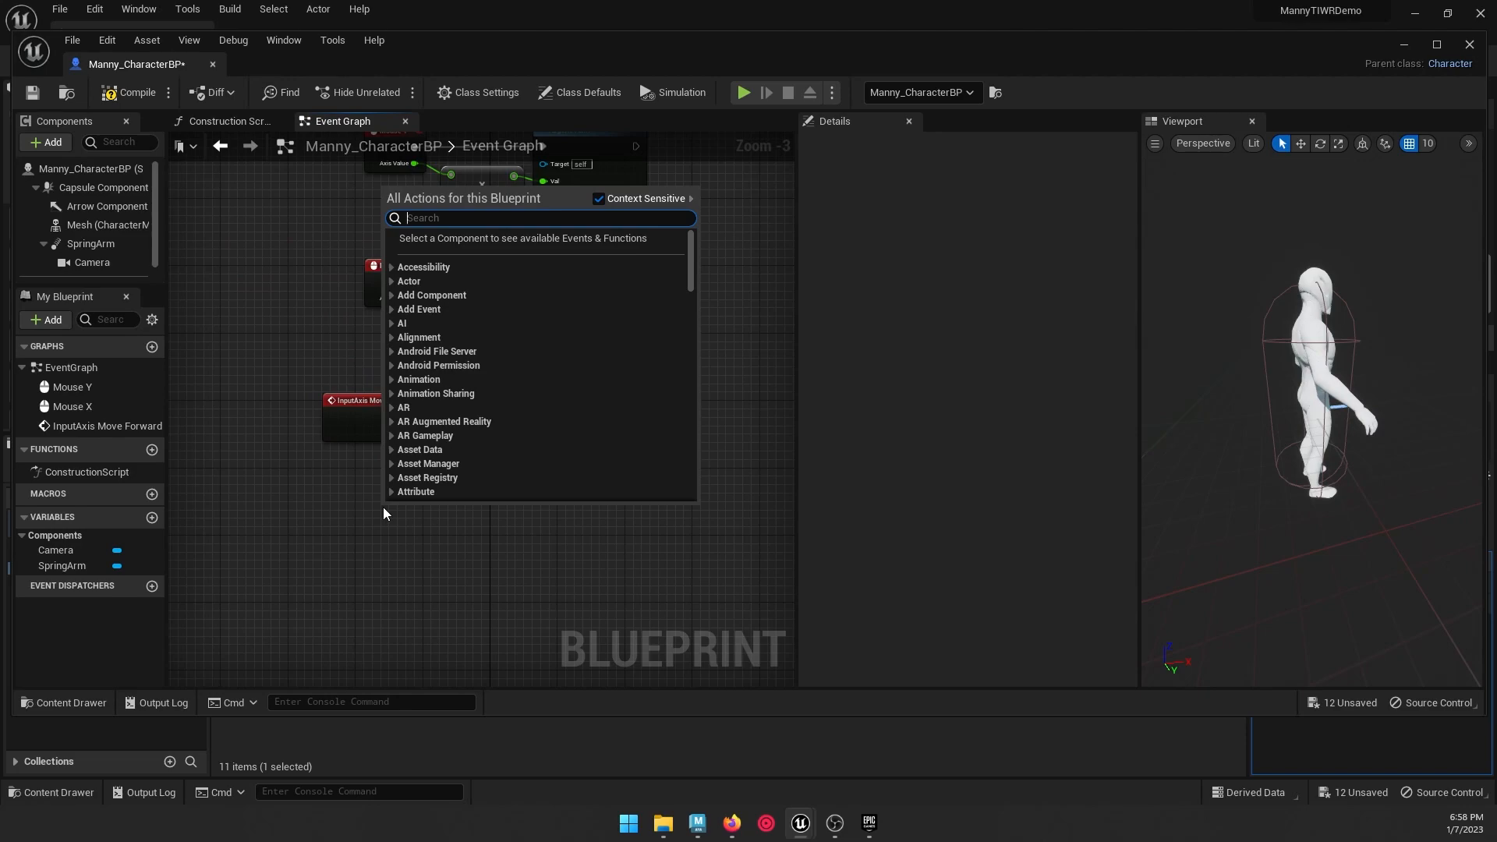
type("move left")
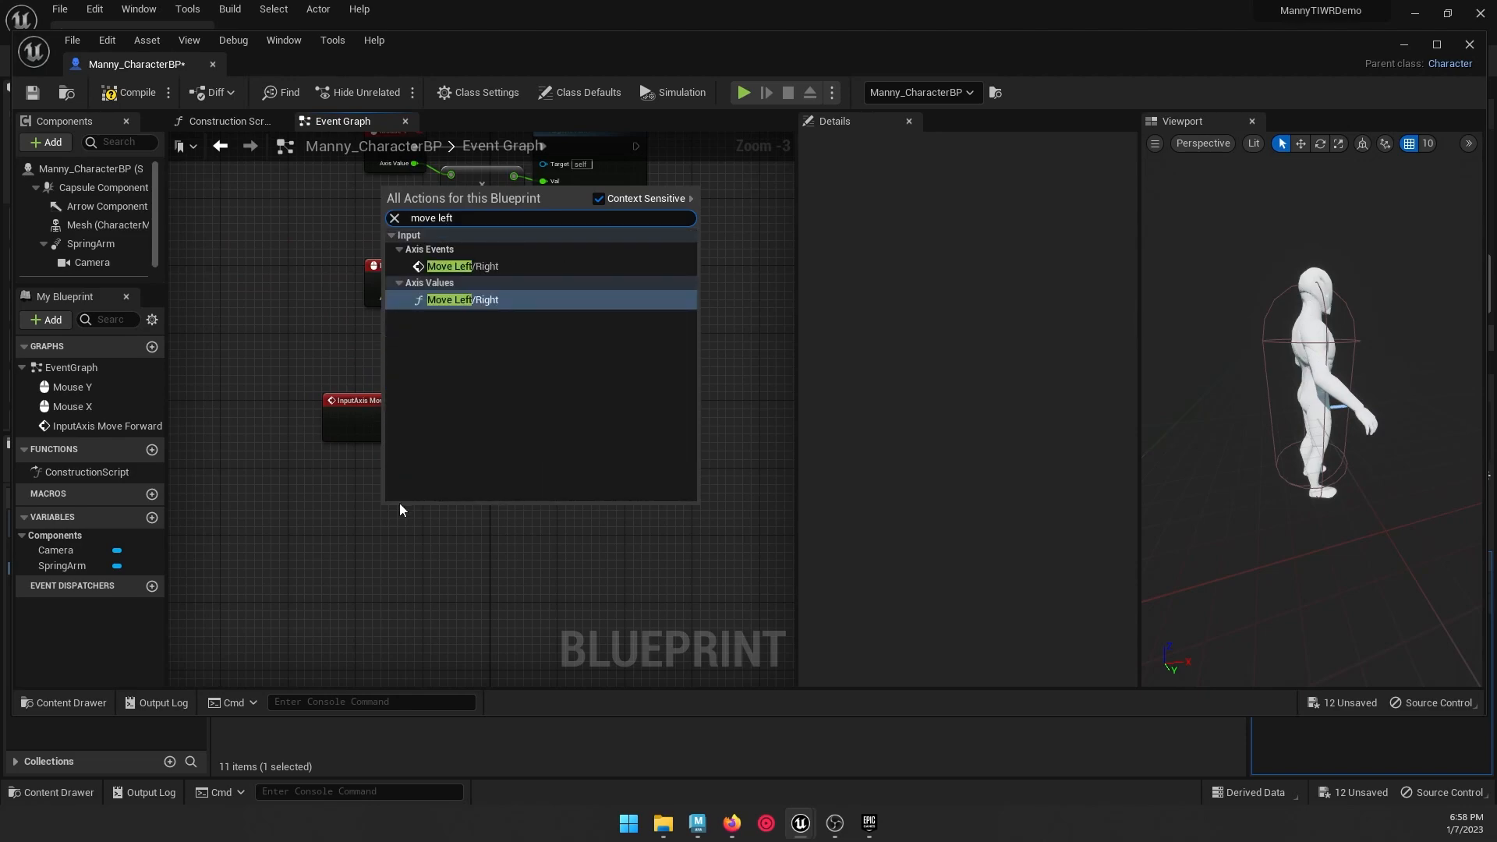
left_click(462, 266)
left_click_drag(424, 523, 375, 499)
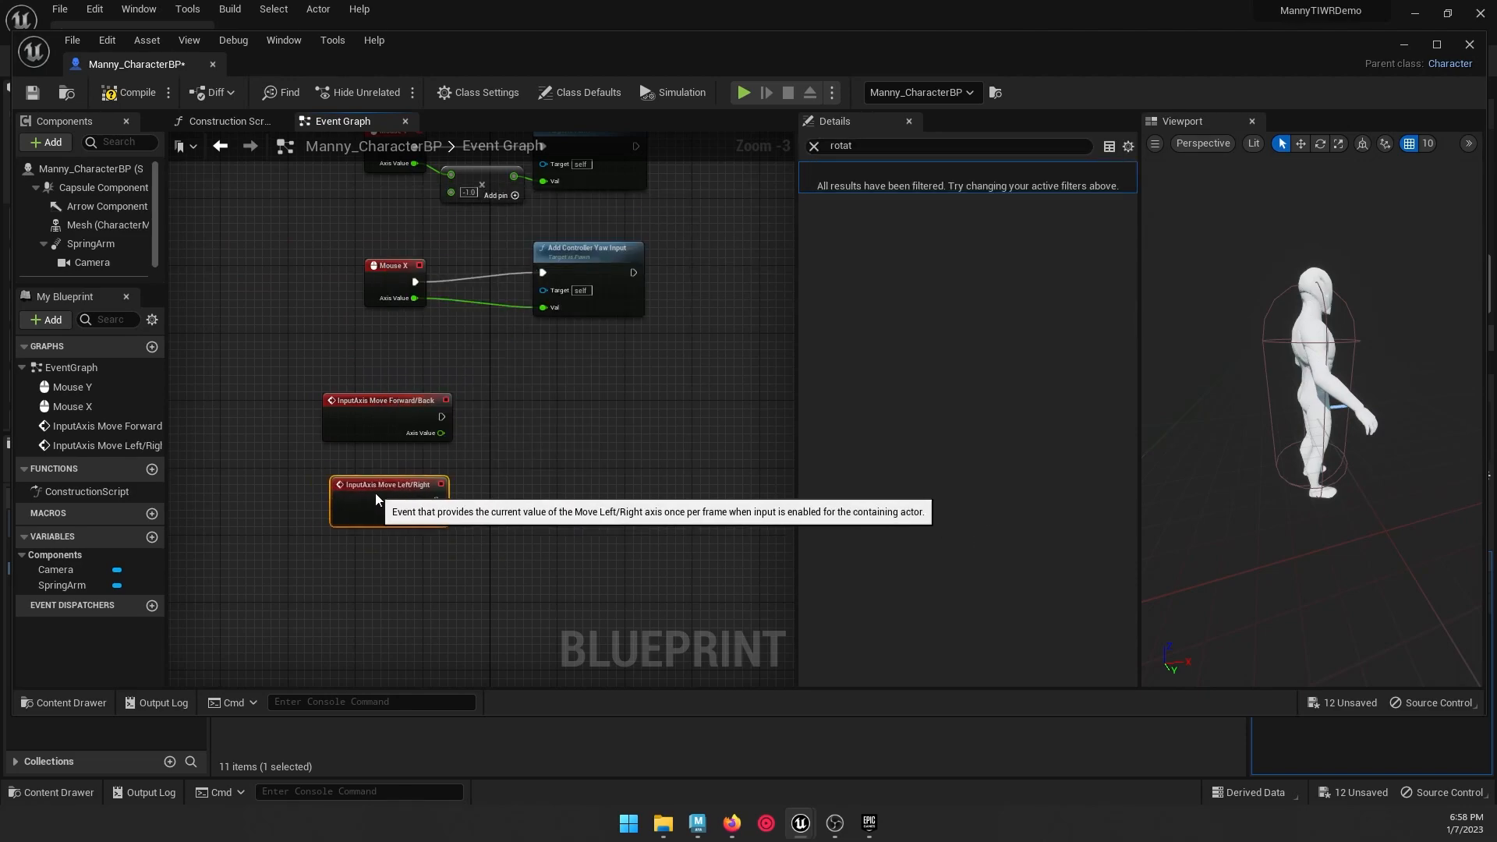
left_click(413, 460)
Step: Connect an Add Movement Input node to the Move Forward/Back event and line it up beside the event
left_click_drag(441, 416, 596, 420)
type("add m")
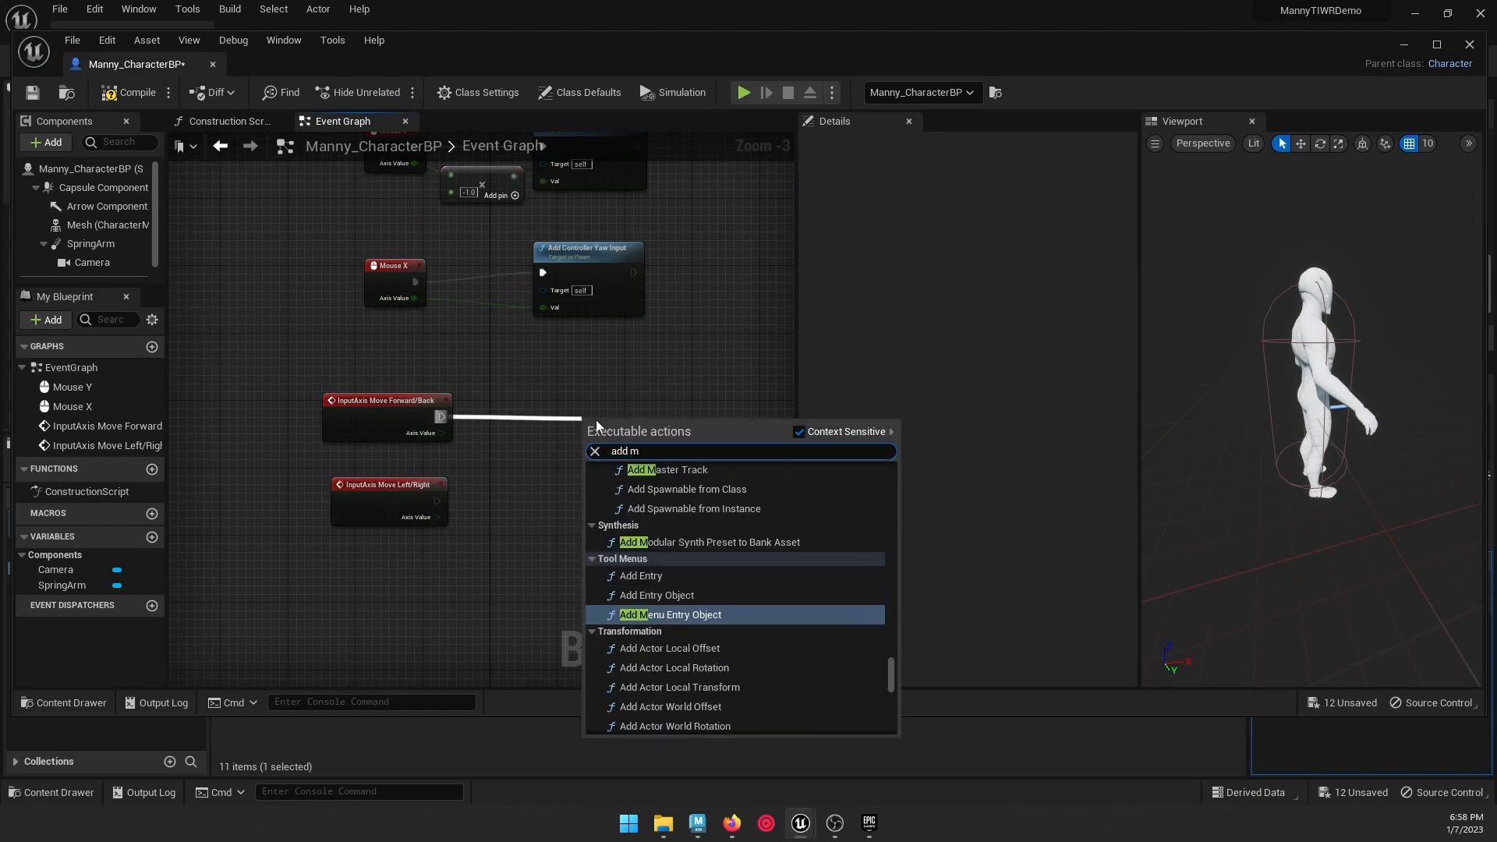
type("ove")
key("Return")
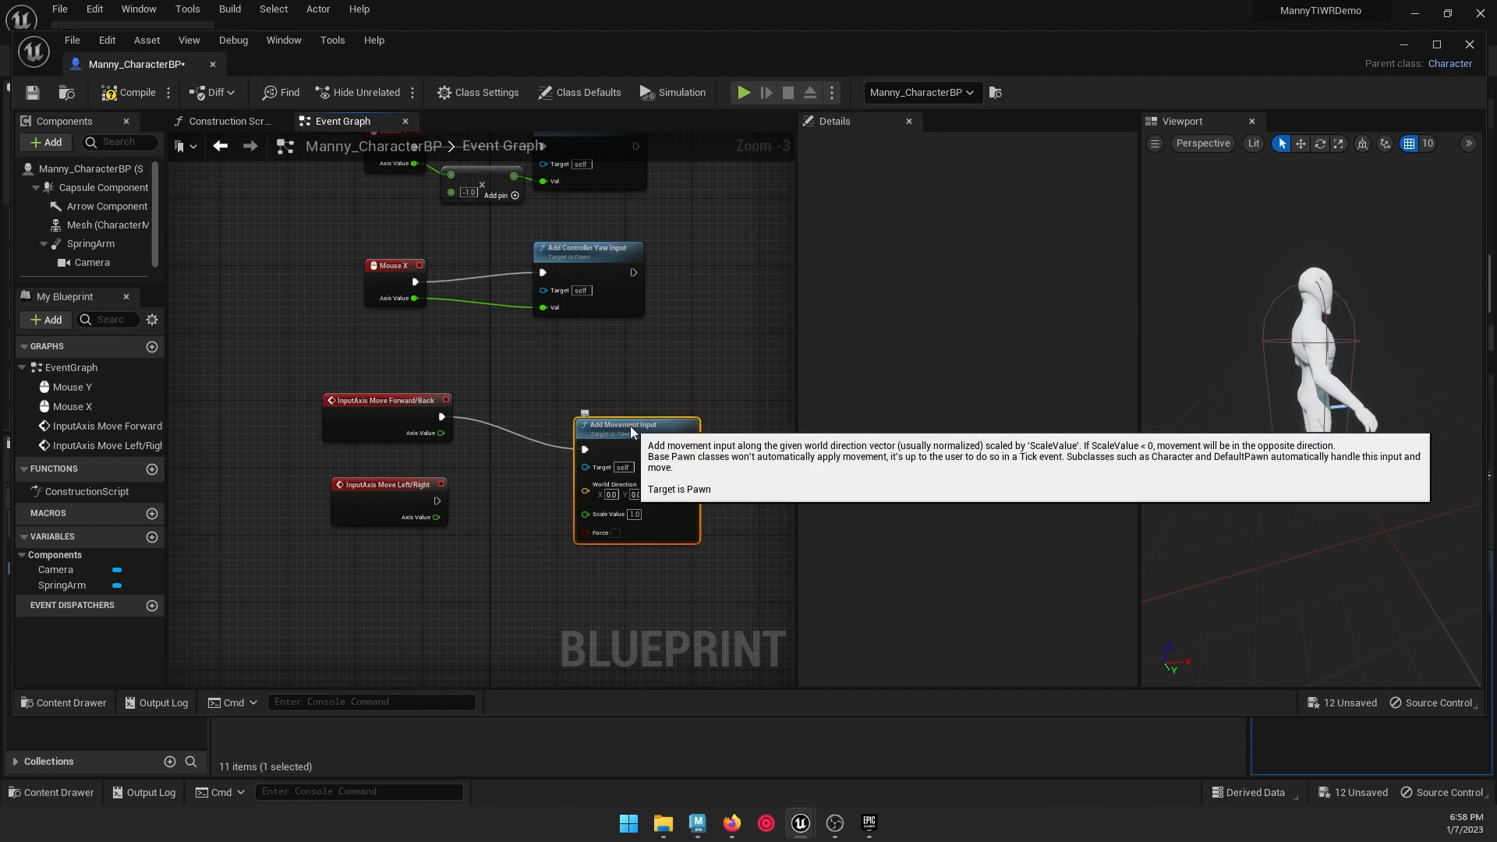
left_click_drag(632, 431, 624, 389)
Step: Move the Move Left/Right event further down and connect its own Add Movement Input node beside it
left_click_drag(382, 498, 377, 640)
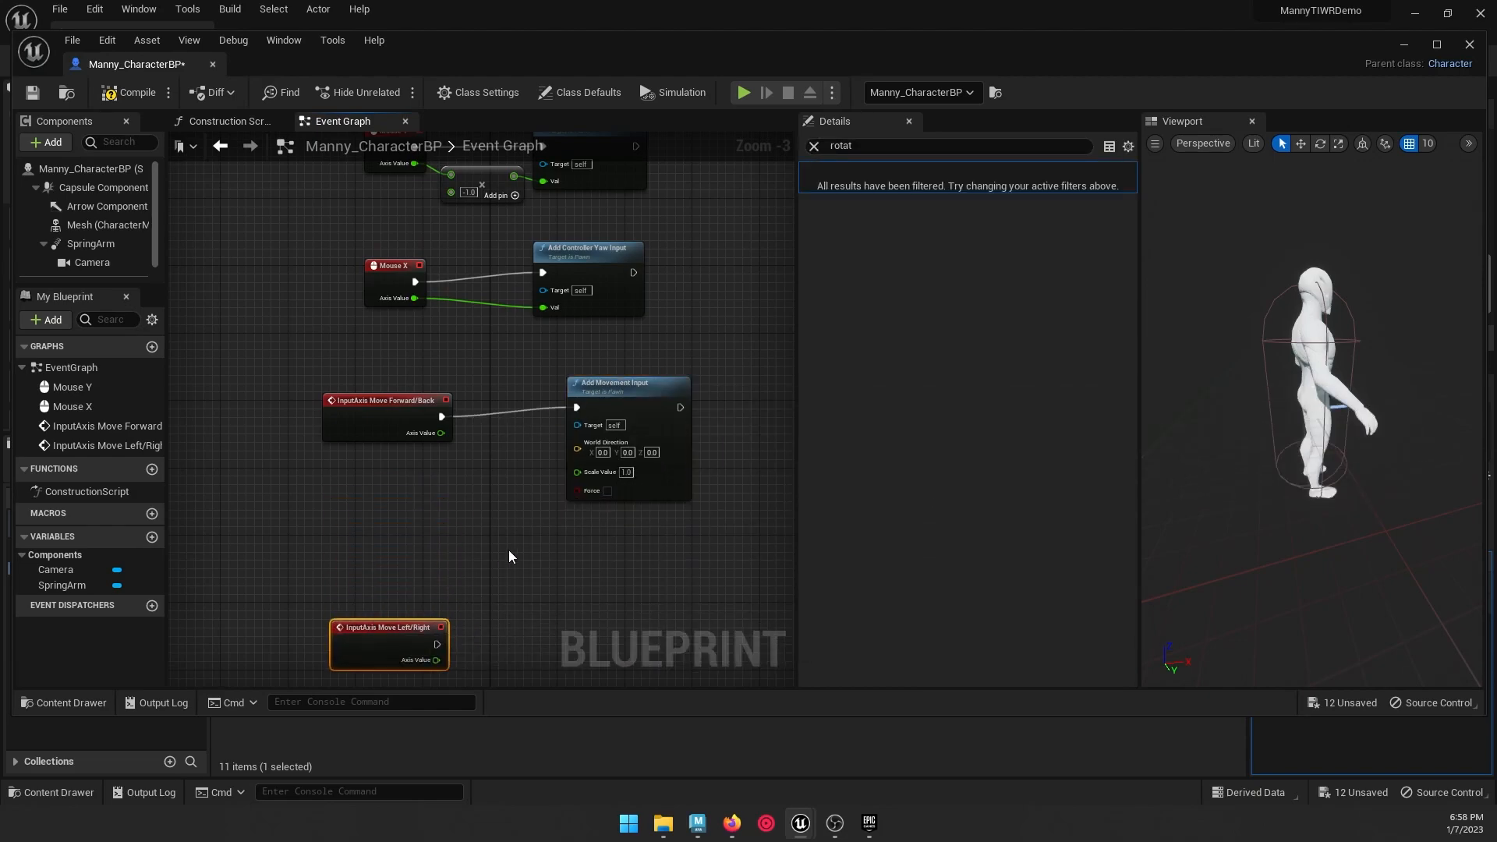
right_click_drag(503, 531, 502, 447)
left_click_drag(373, 544, 587, 549)
type("a")
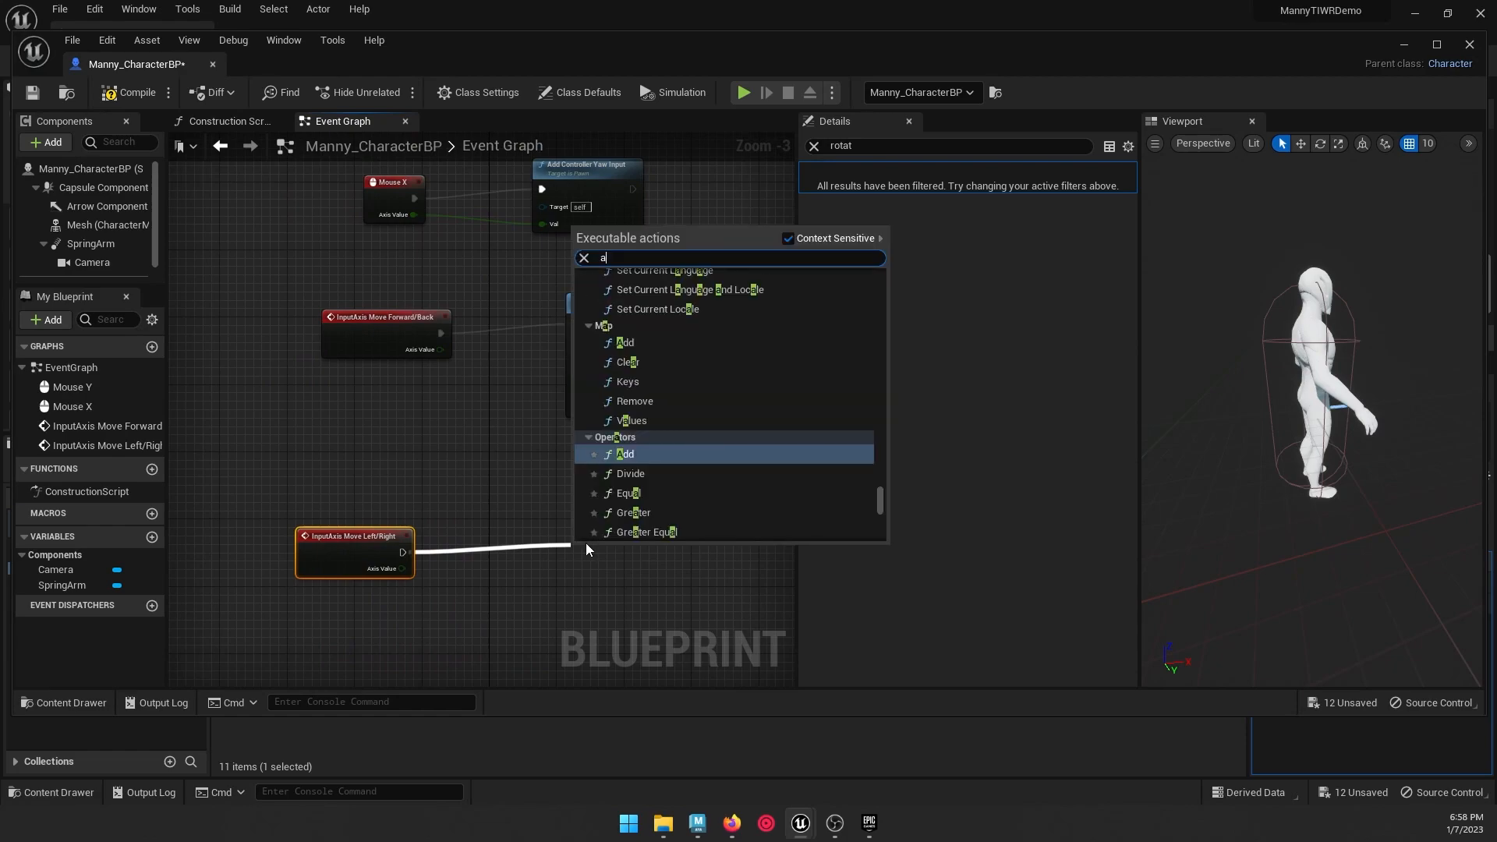
type("dd movemen")
key("Return")
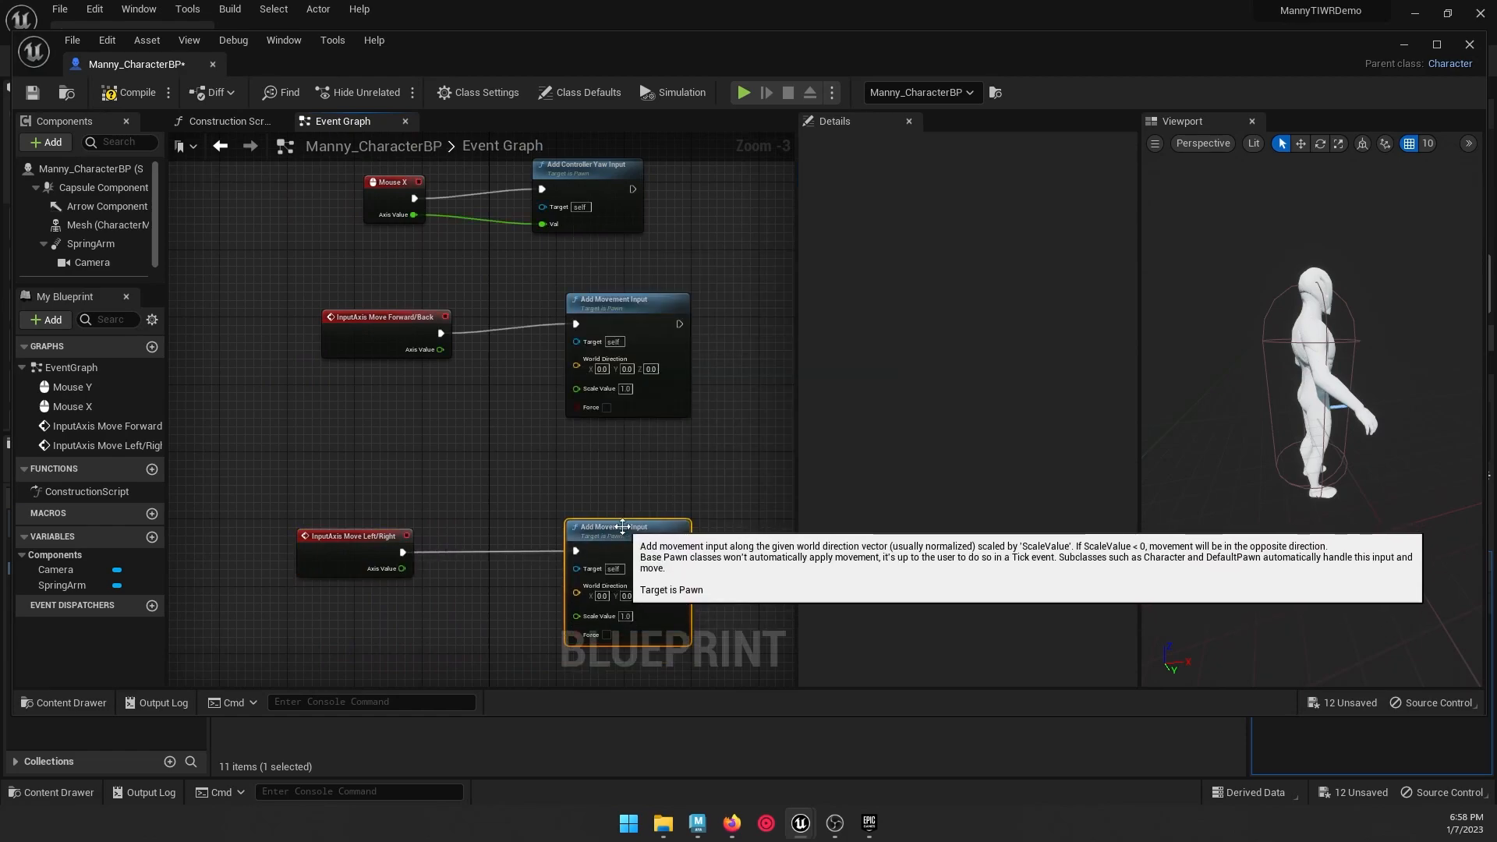
left_click_drag(624, 526, 625, 535)
Step: Feed each movement event's Axis Value into its Add Movement Input's Scale Value, and compile and save the blueprint
left_click_drag(439, 351, 578, 388)
left_click_drag(403, 568, 583, 611)
left_click(121, 95)
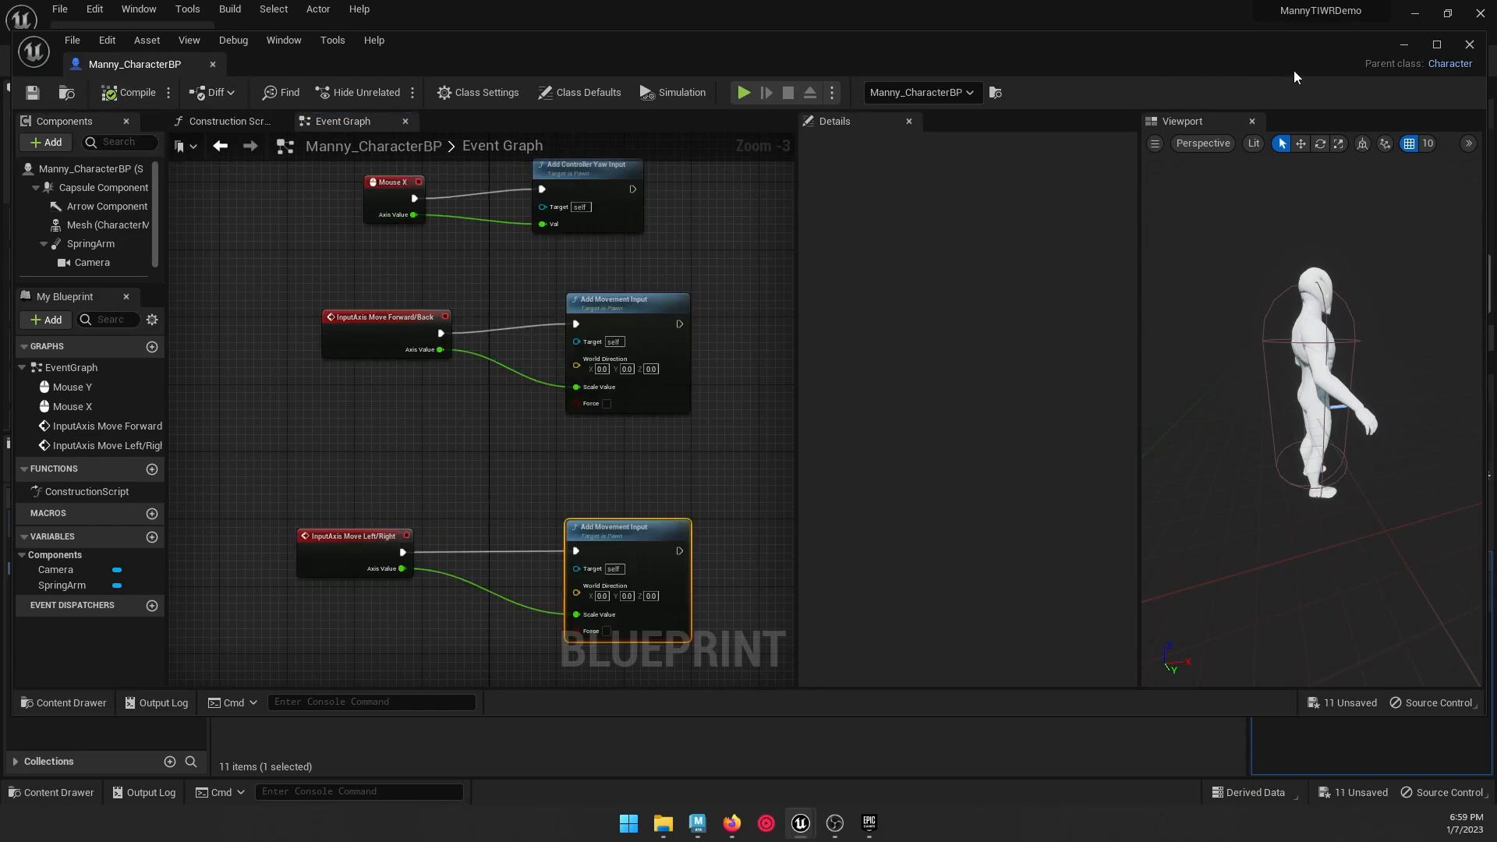
Step: Play-test the level to check Manny's movement input, and stop the play session
left_click(1404, 45)
left_click(353, 62)
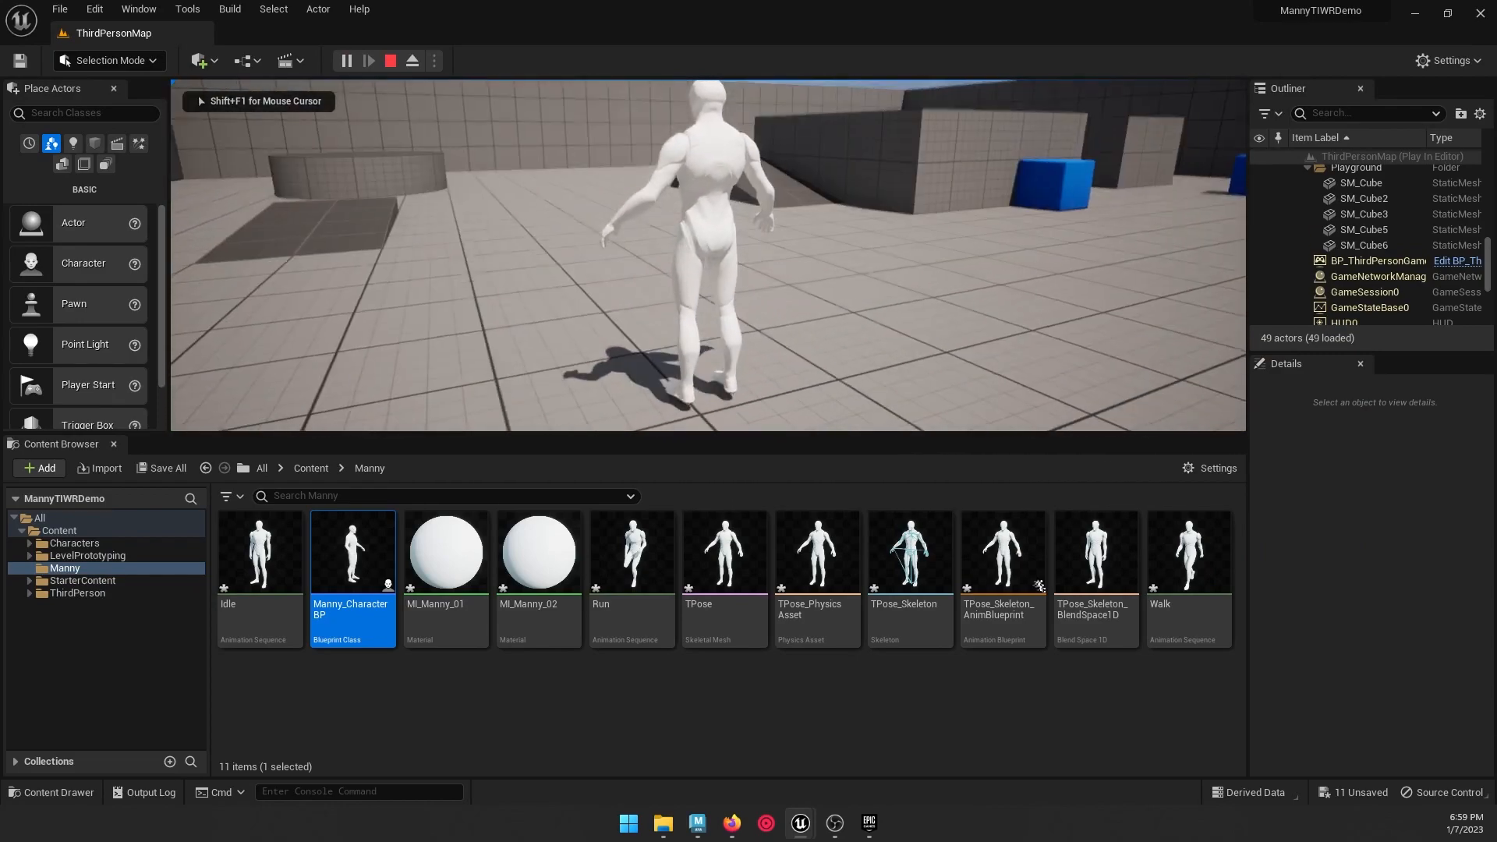
key("Escape")
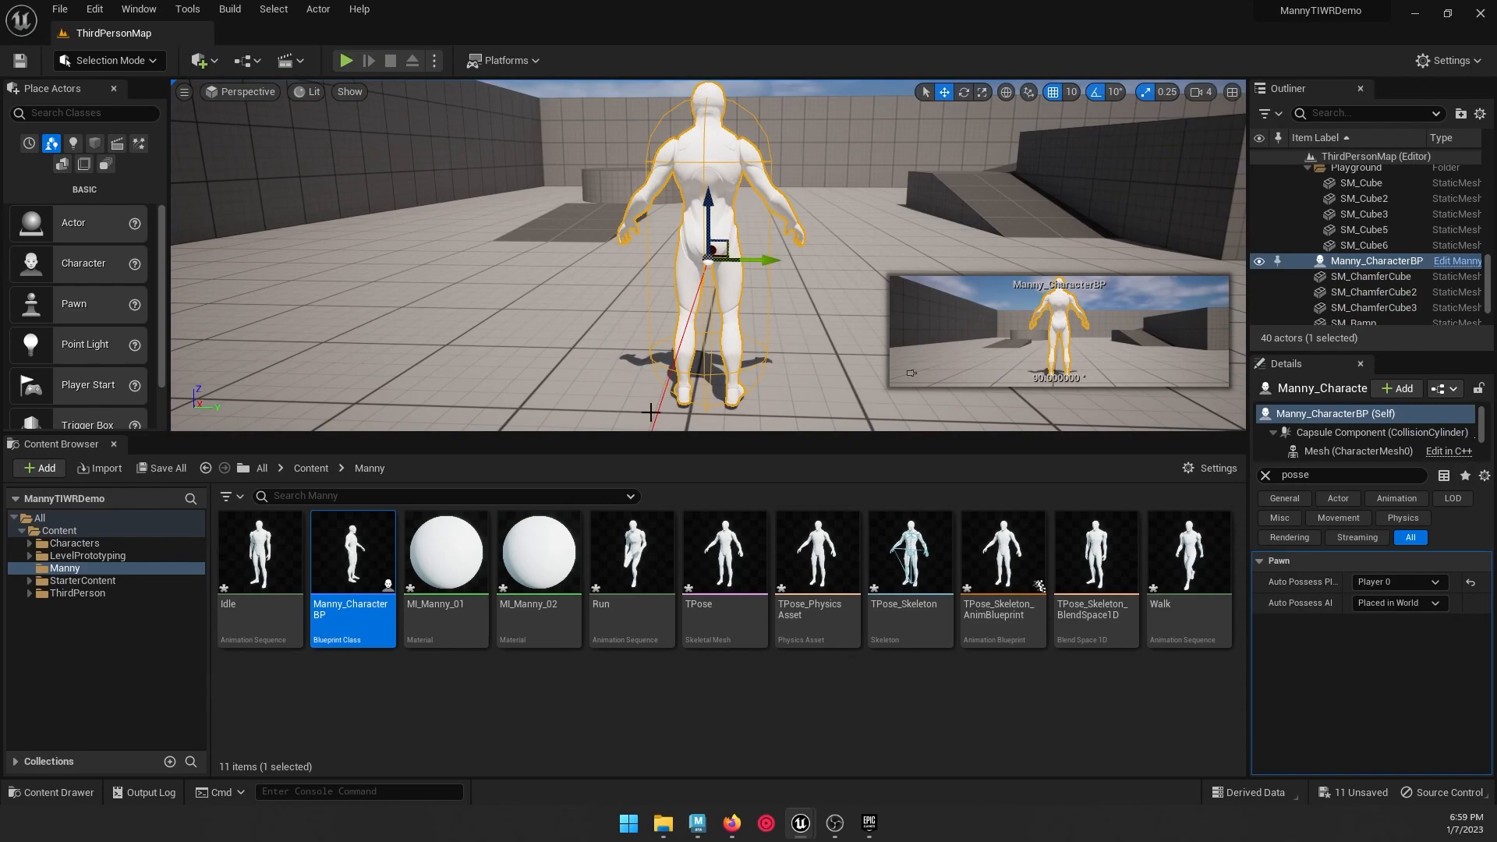
Step: Reopen Manny_CharacterBP and add a Get Control Rotation node in the empty graph space before the movement events
double_click(366, 563)
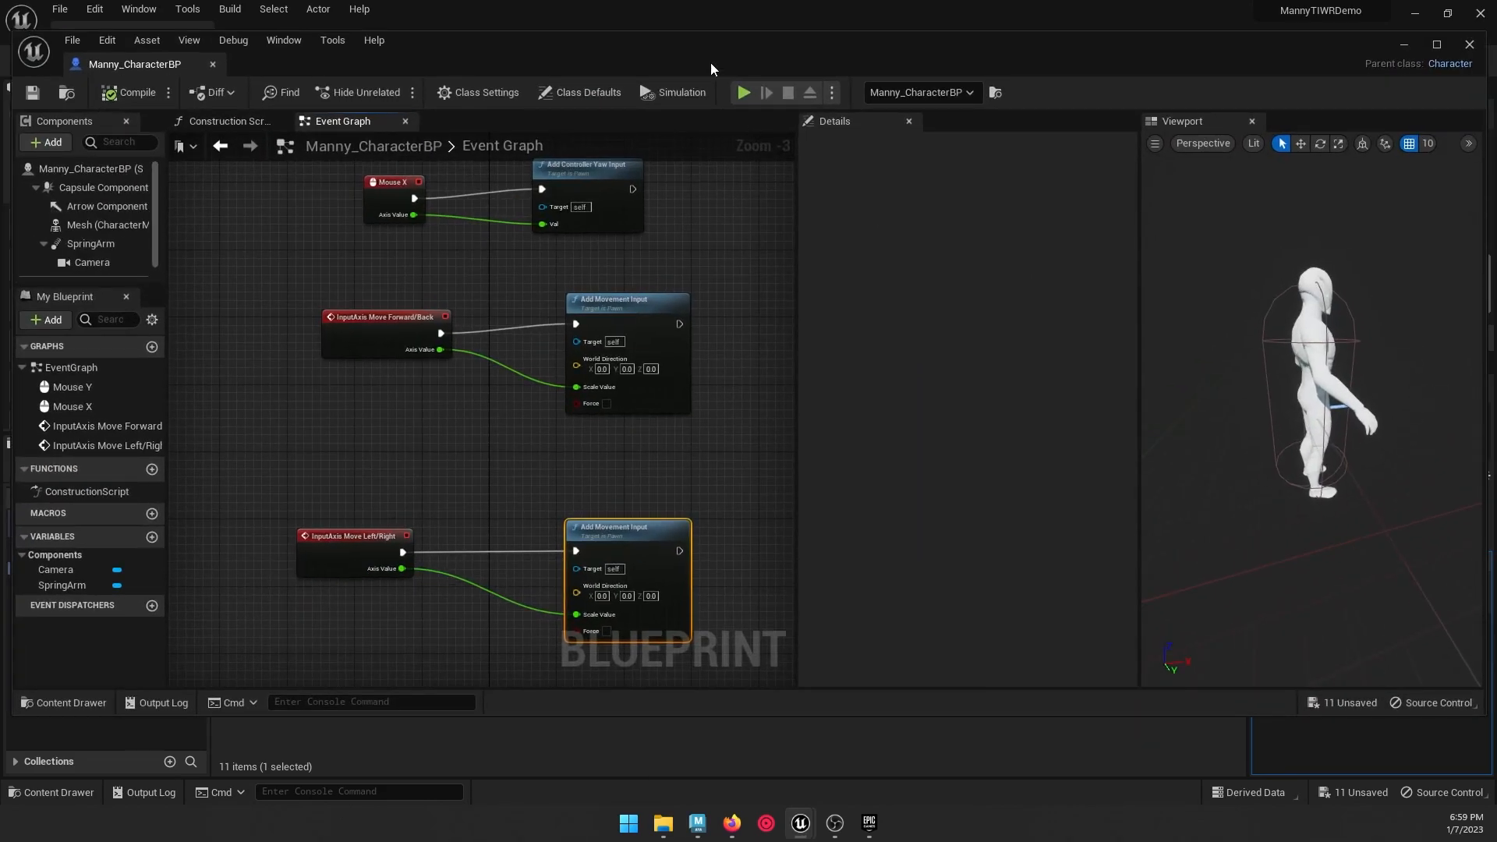
right_click_drag(433, 488, 534, 491)
scroll(493, 451, "down", 1)
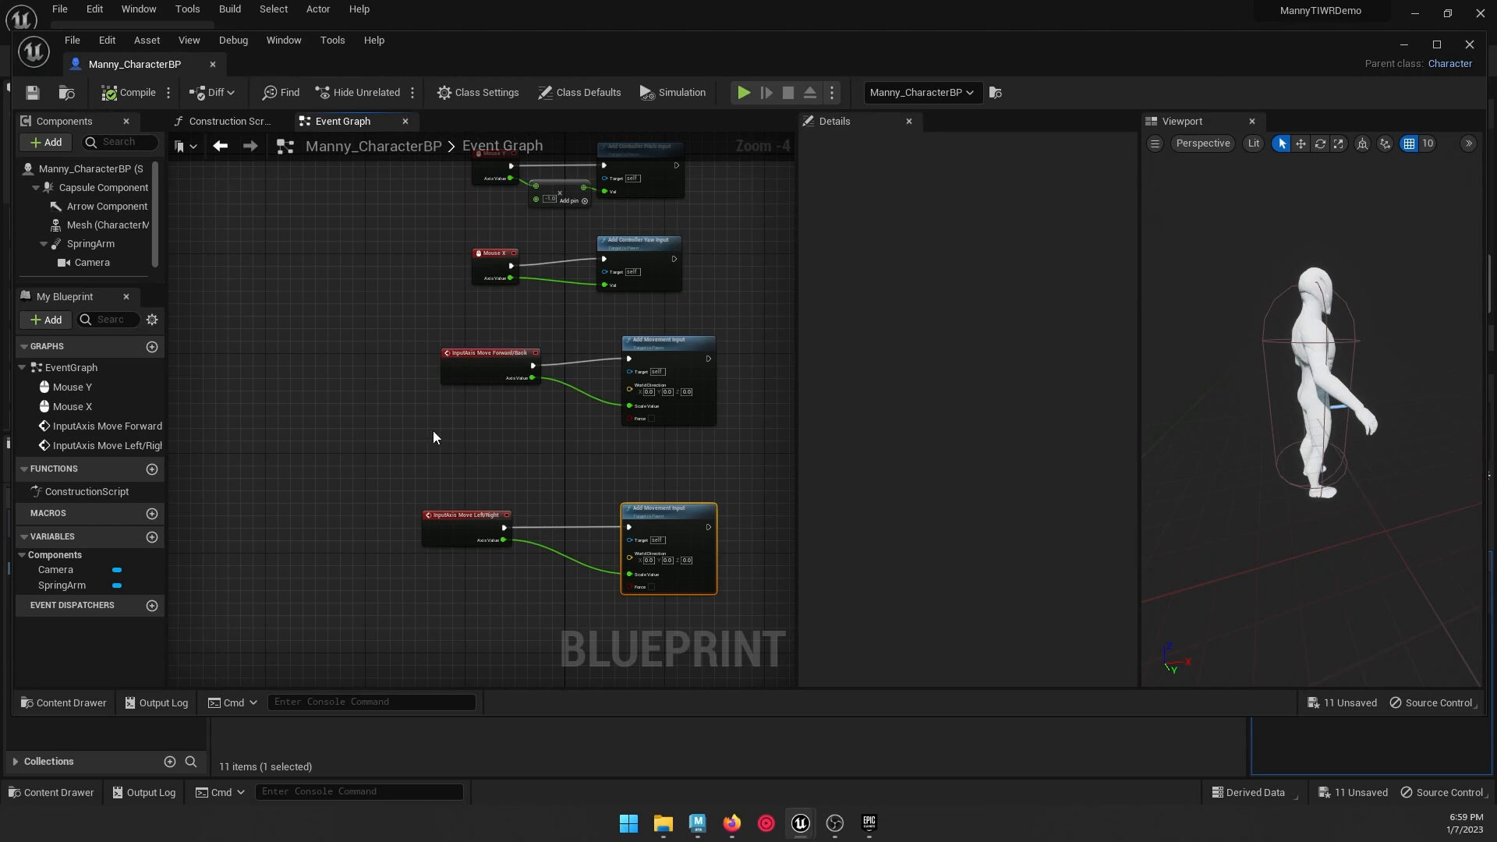
right_click_drag(426, 436, 559, 430)
right_click(273, 455)
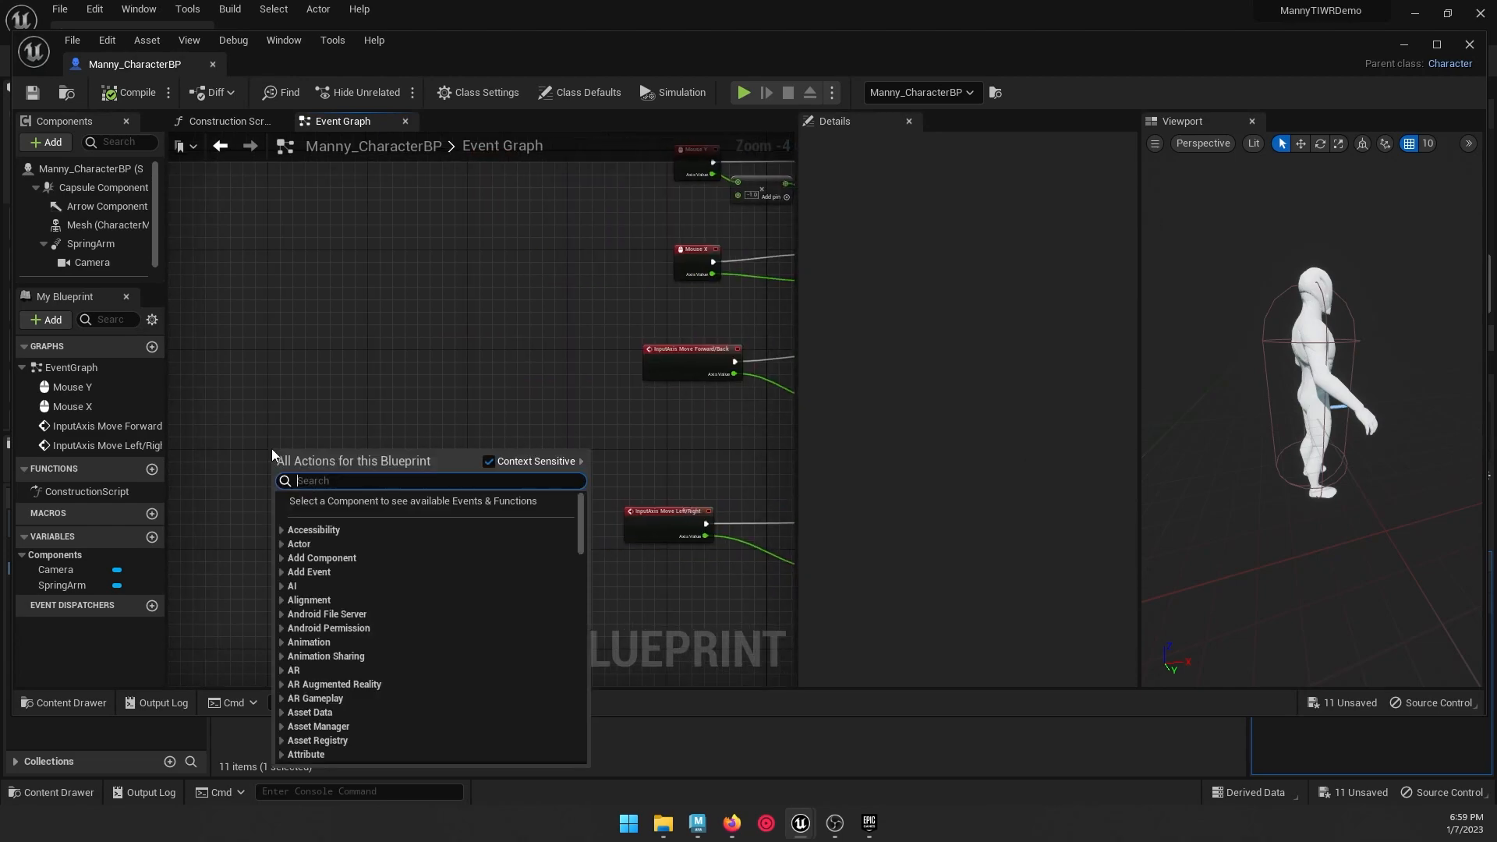
type("get conrol")
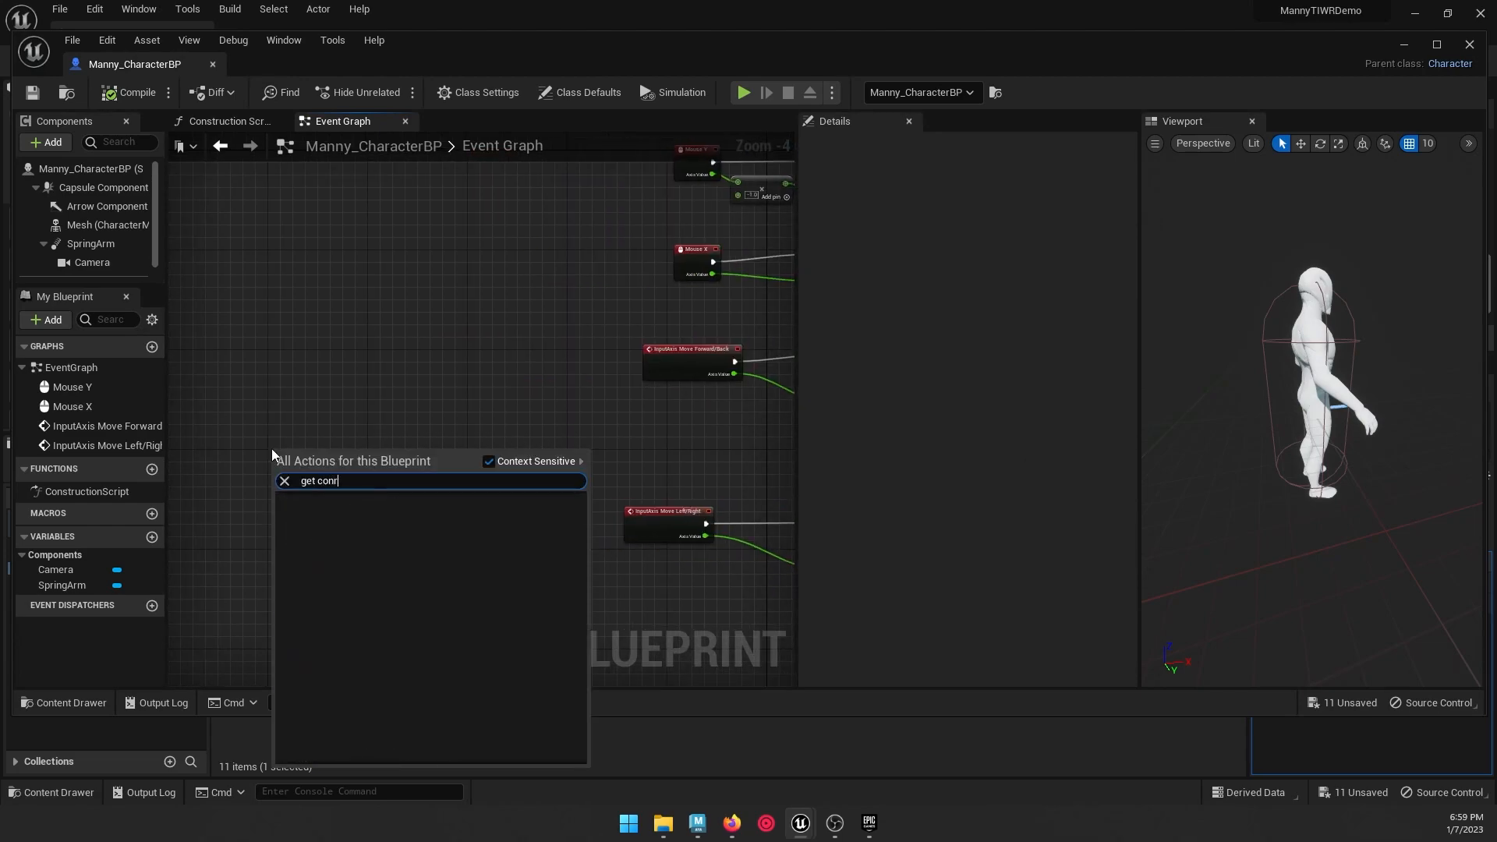
key("BackSpace")
key("BackSpace")
key("BackSpace")
type("trol ro")
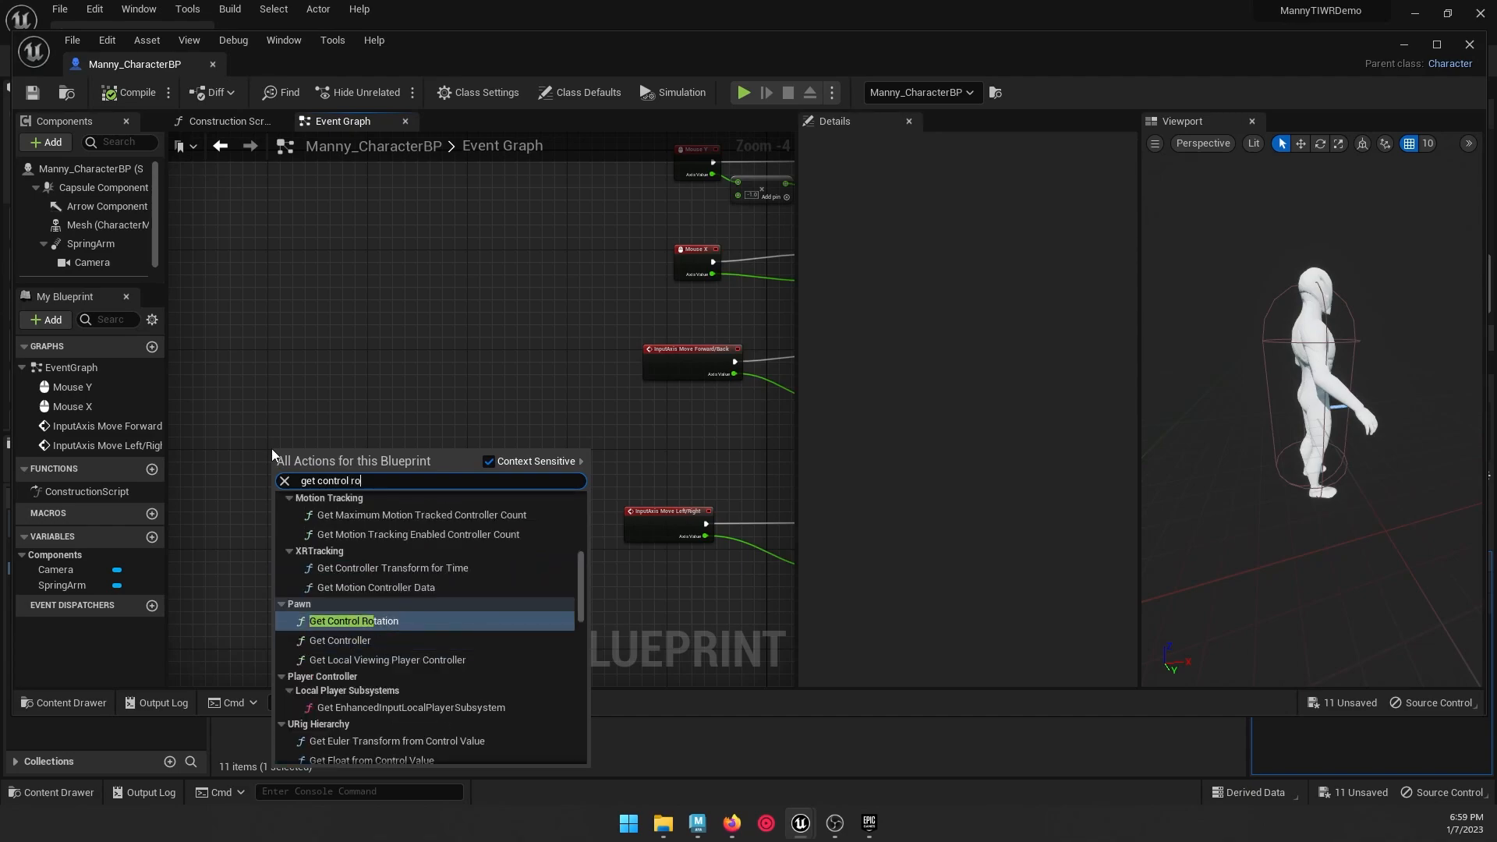
key("Return")
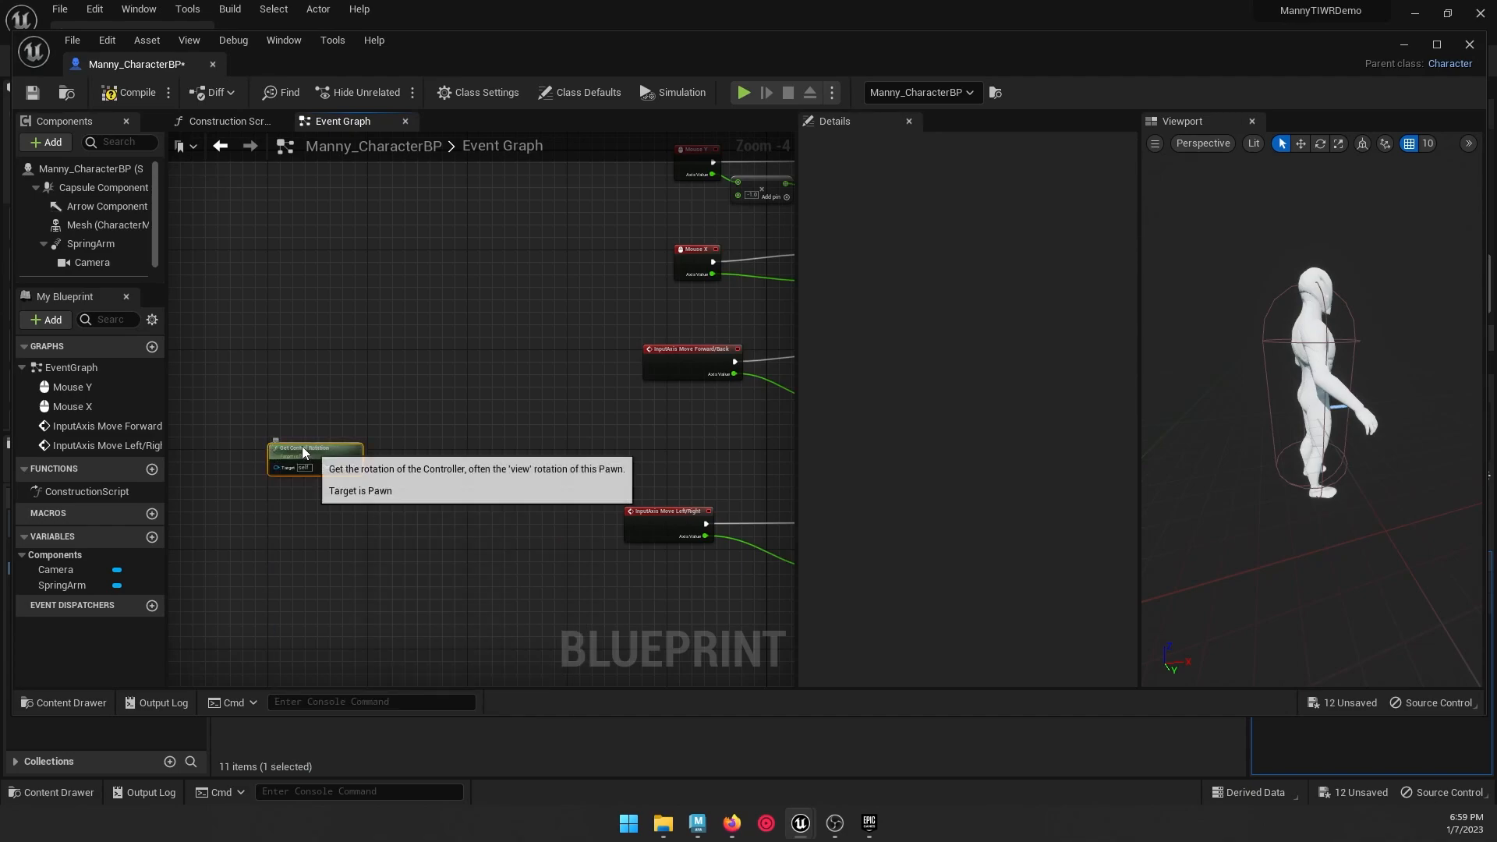
Step: Connect a Break Rotator node to the Return Value of Get Control Rotation
left_click_drag(303, 429, 365, 422)
type("brea")
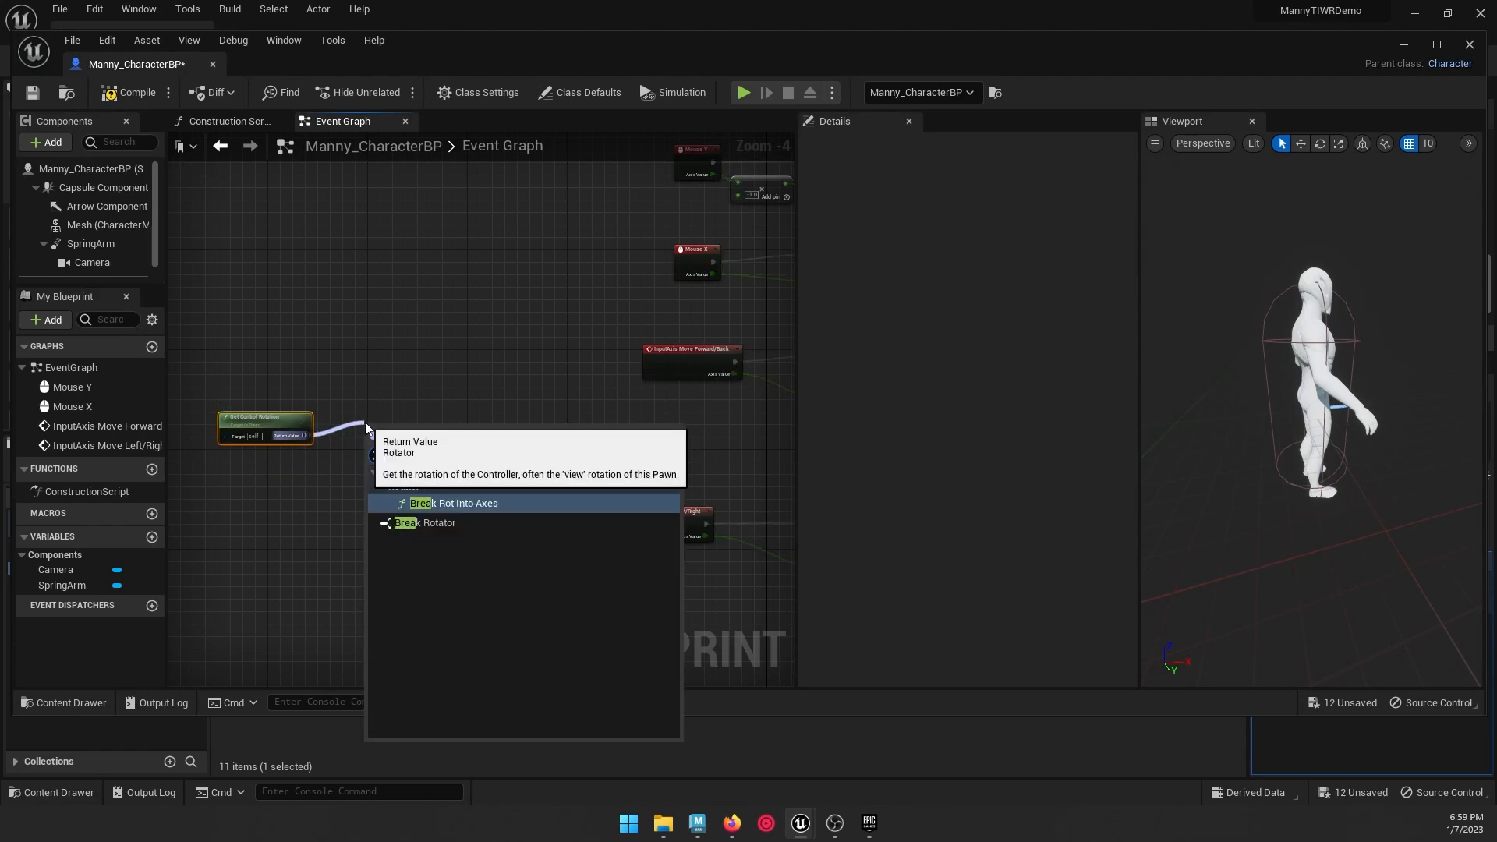
left_click(444, 522)
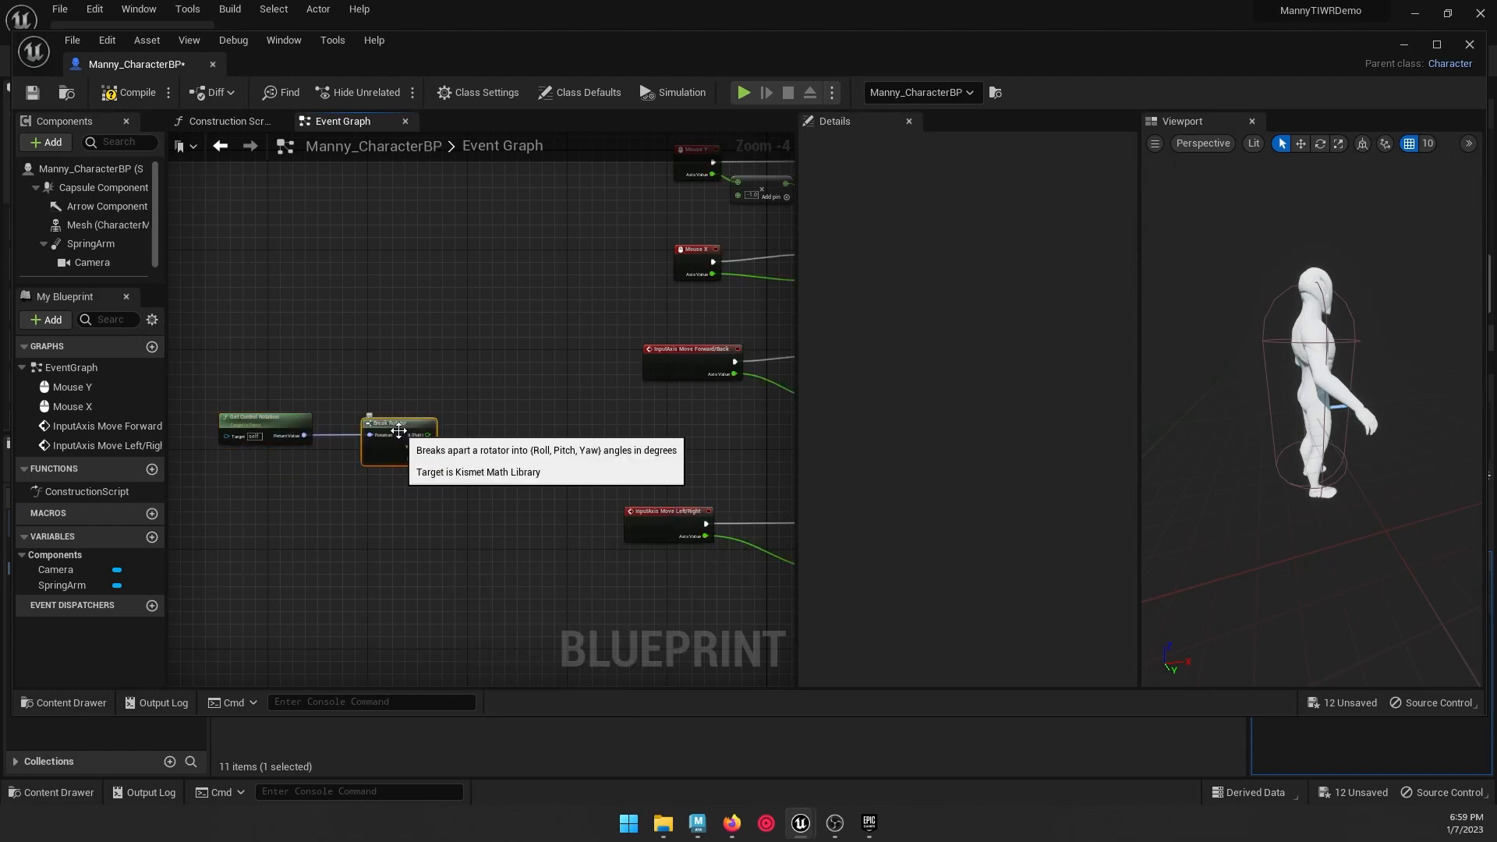
Step: Add a Make Rotator node from the Break Rotator's Z (Yaw) output and place it just beyond that node
scroll(467, 458, "up", 2)
left_click_drag(407, 459, 518, 474)
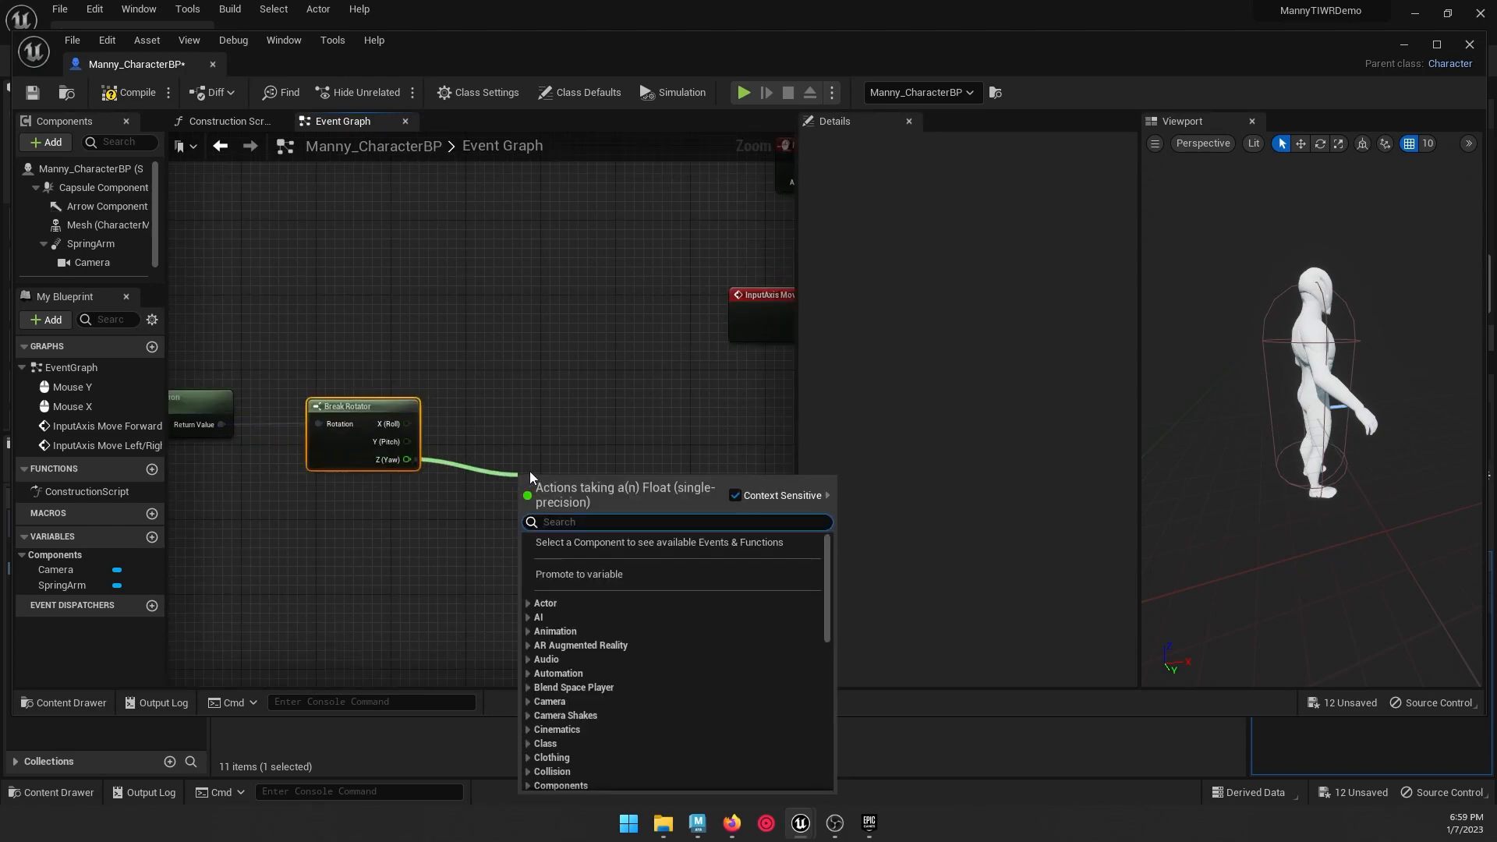
type("m")
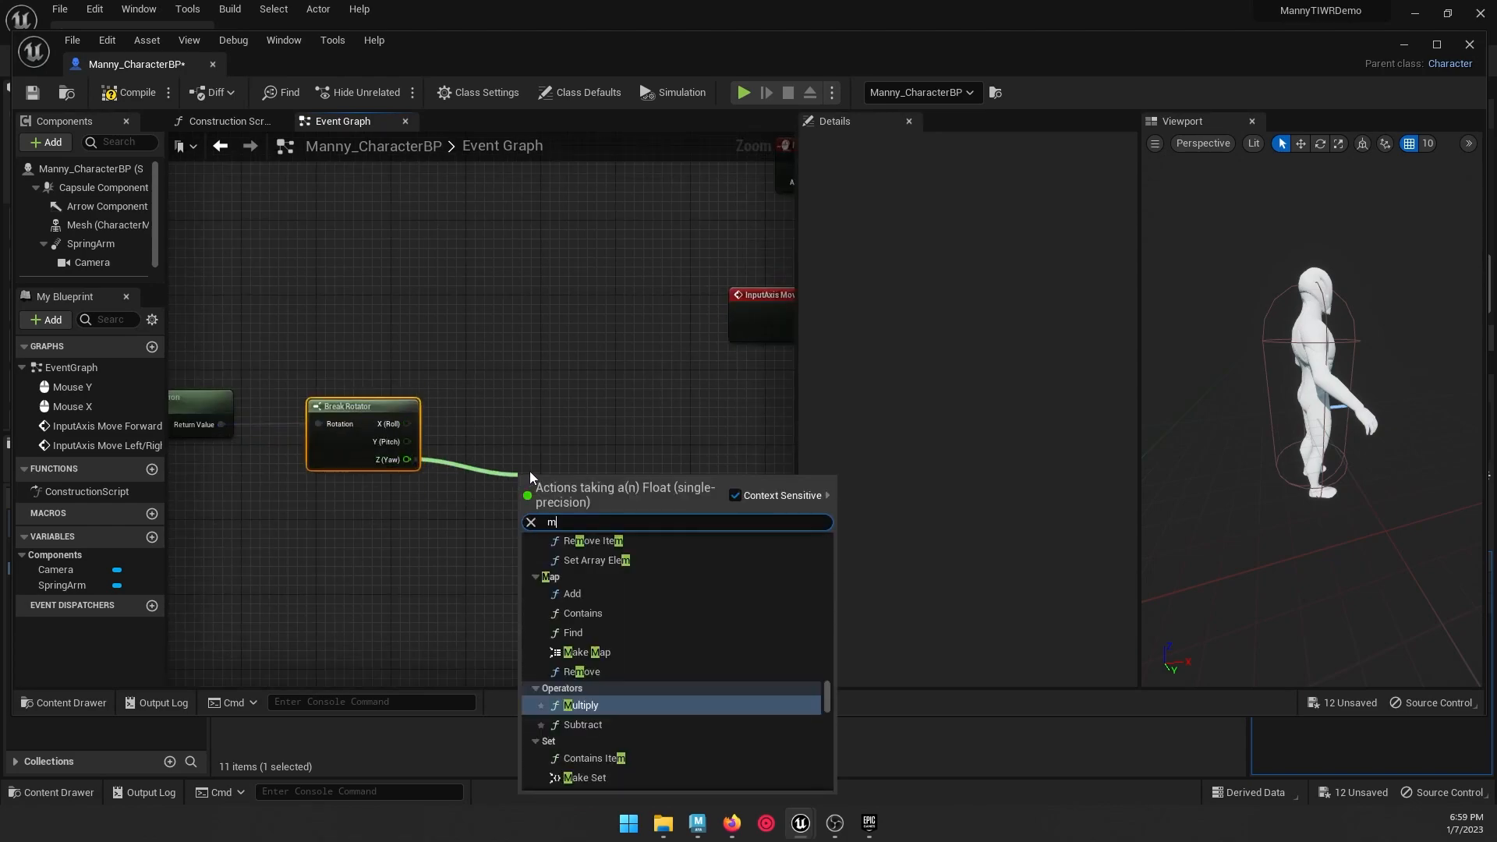
type("ake rota")
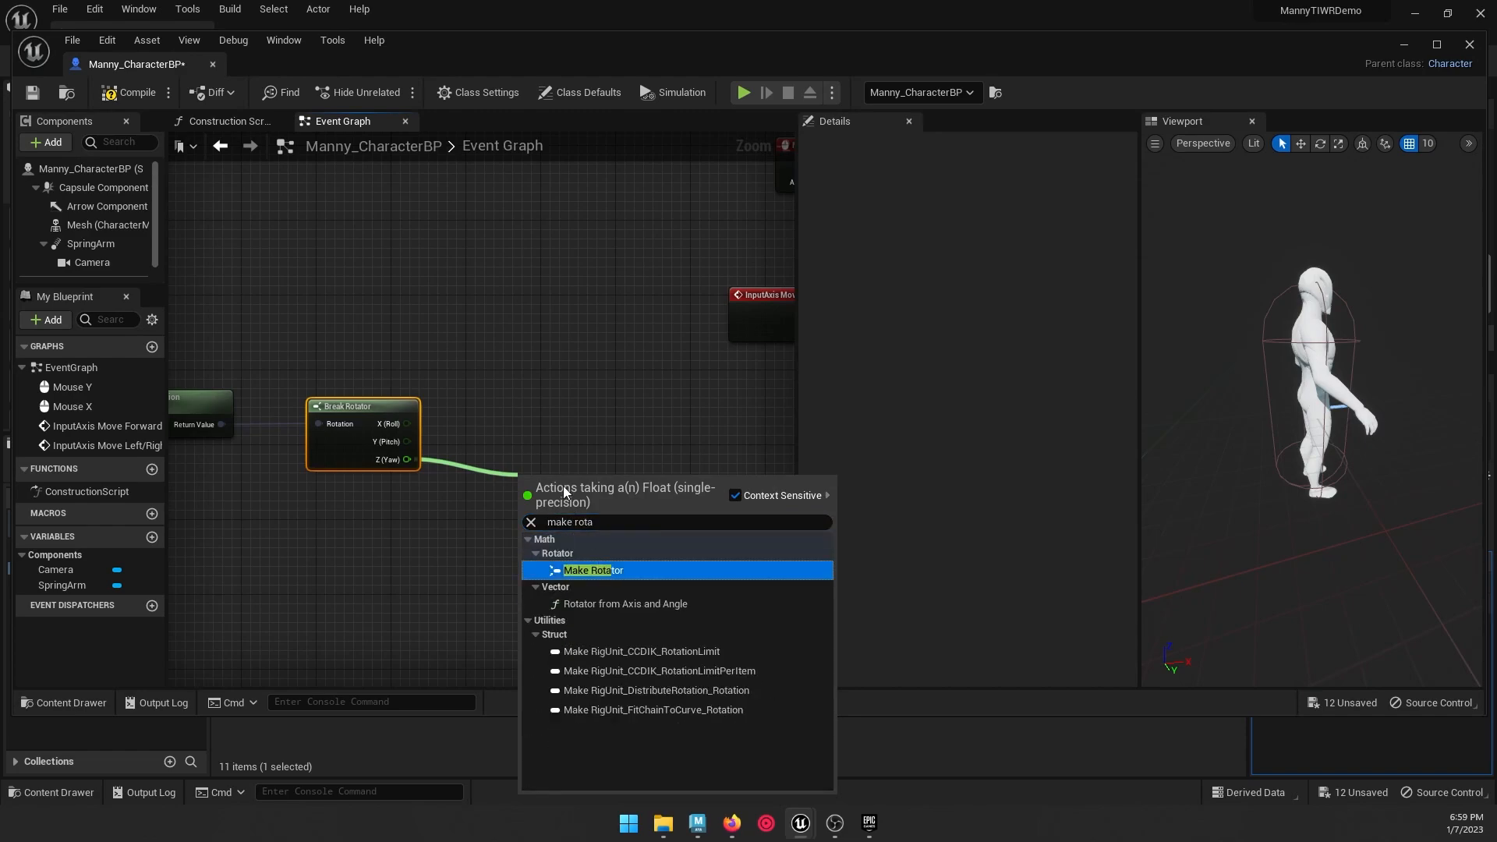
left_click(599, 567)
right_click_drag(618, 389, 542, 408)
left_click_drag(507, 497, 497, 460)
right_click_drag(562, 388, 473, 386)
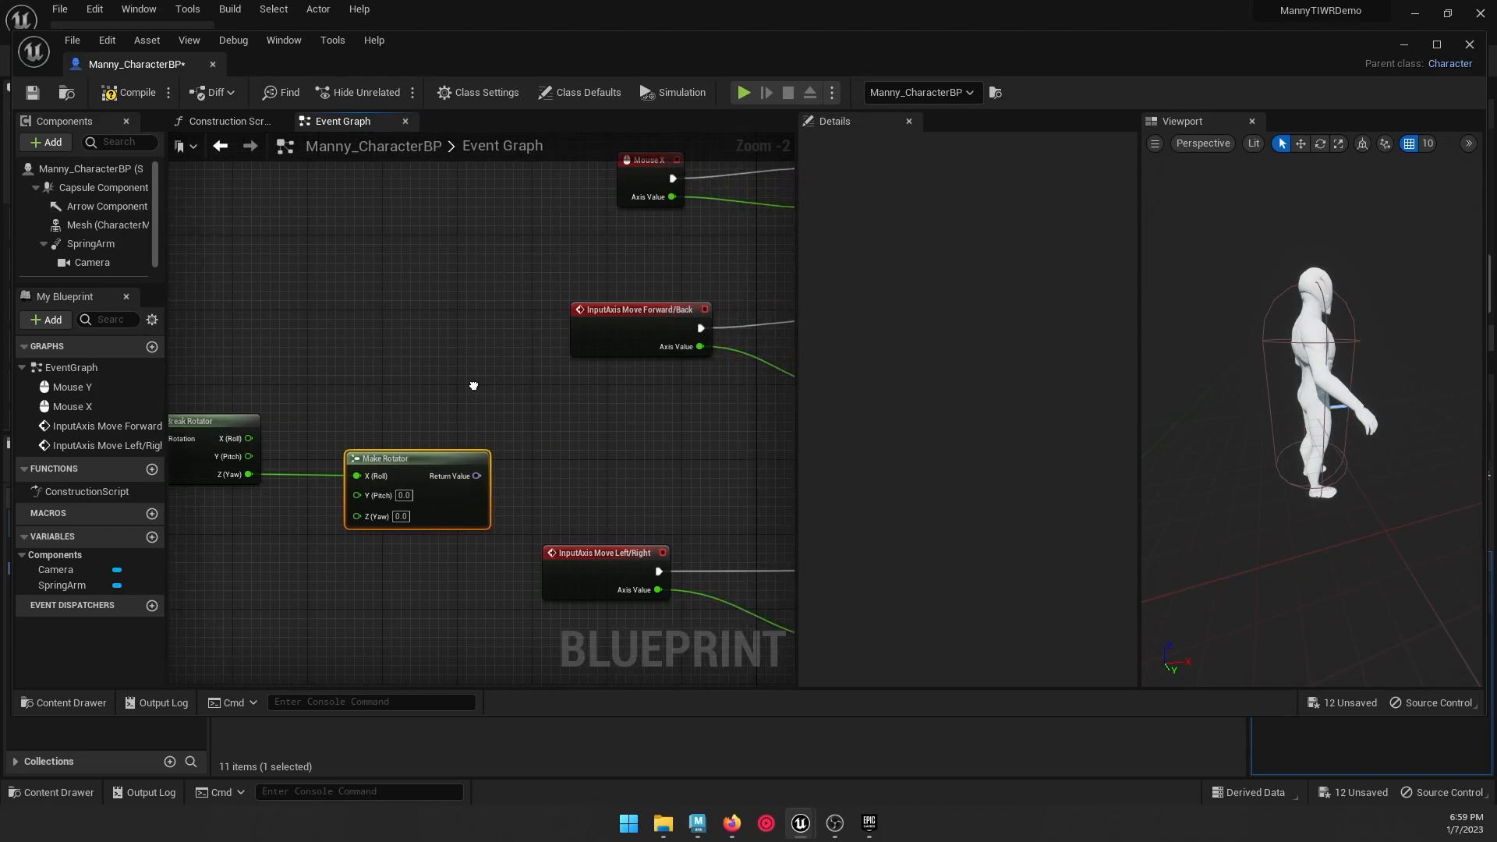
Step: Break the Make Rotator's X (Roll) link and connect the Break Rotator's Z (Yaw) output to its Z (Yaw) input
right_click(360, 478)
left_click(426, 534)
left_click_drag(248, 474, 357, 516)
left_click_drag(415, 459, 405, 420)
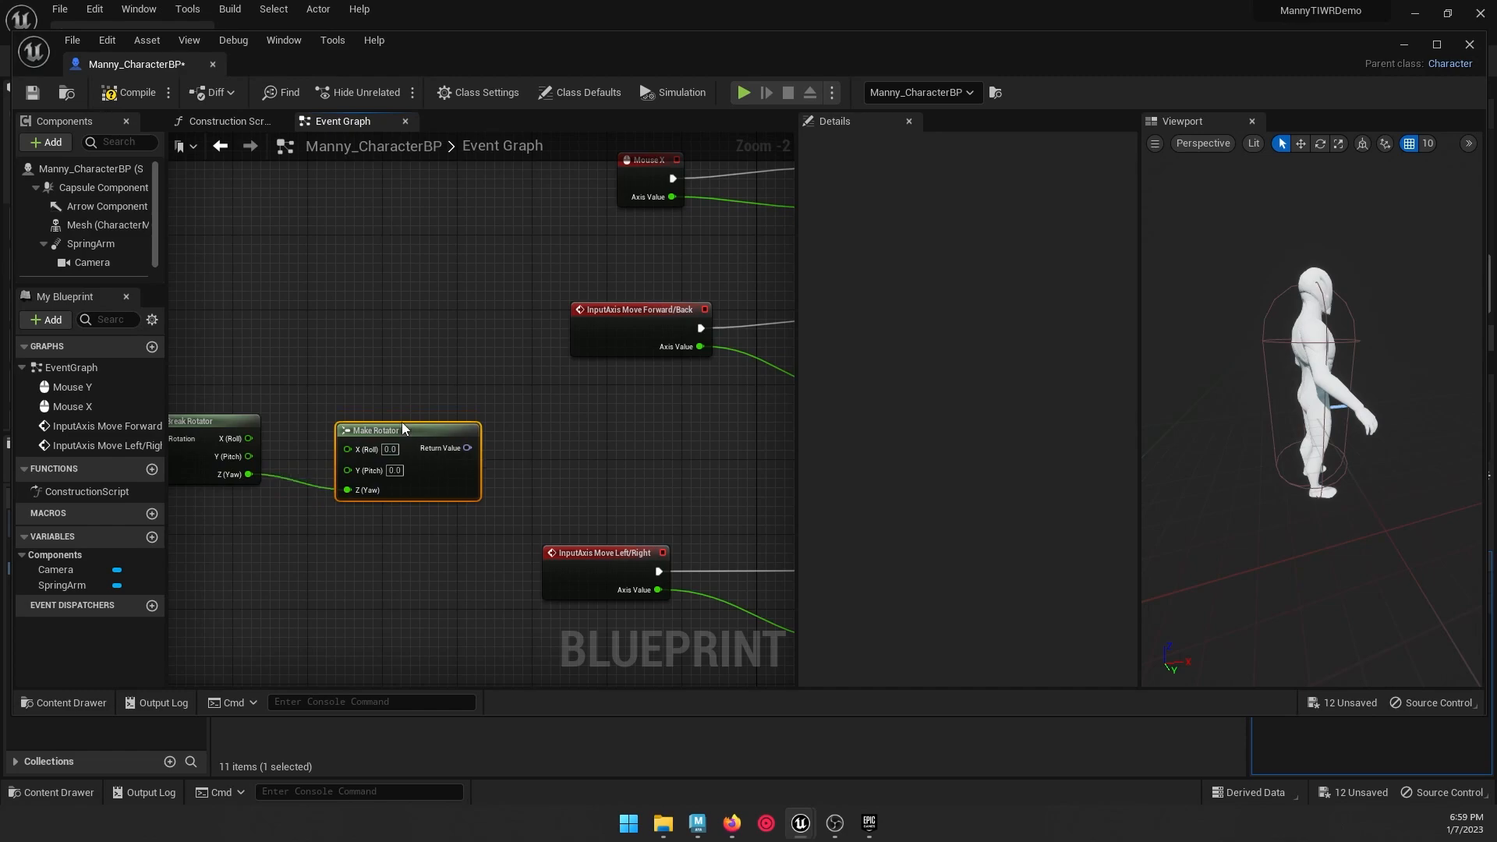
right_click(348, 478)
left_click(499, 386)
Step: Add a Get Forward Vector node from the Make Rotator's Return Value and place it below the Move Forward/Back event
right_click_drag(612, 462, 444, 460)
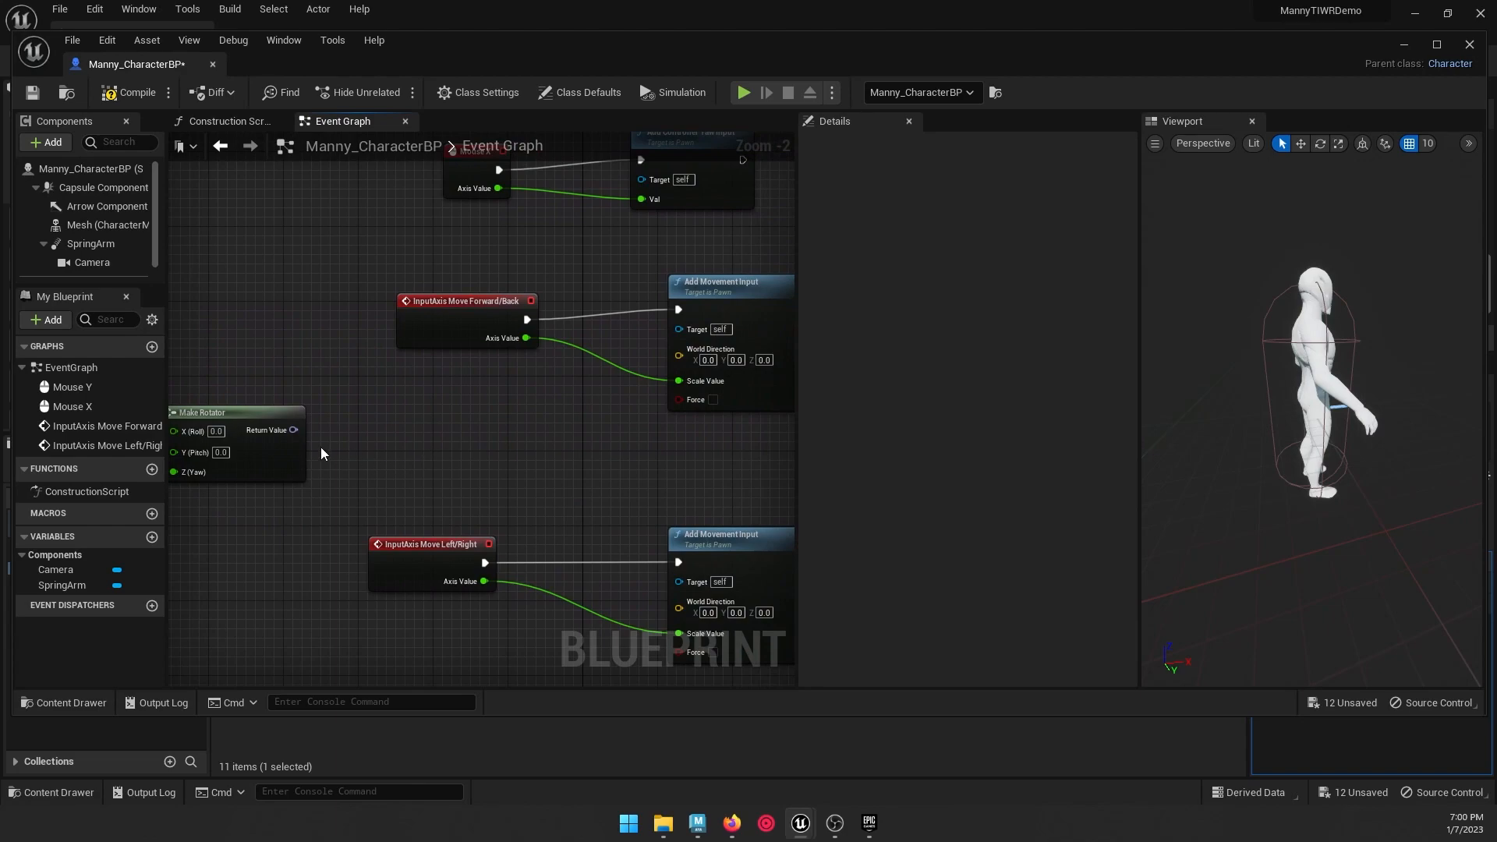
left_click_drag(293, 429, 415, 424)
type("forwa")
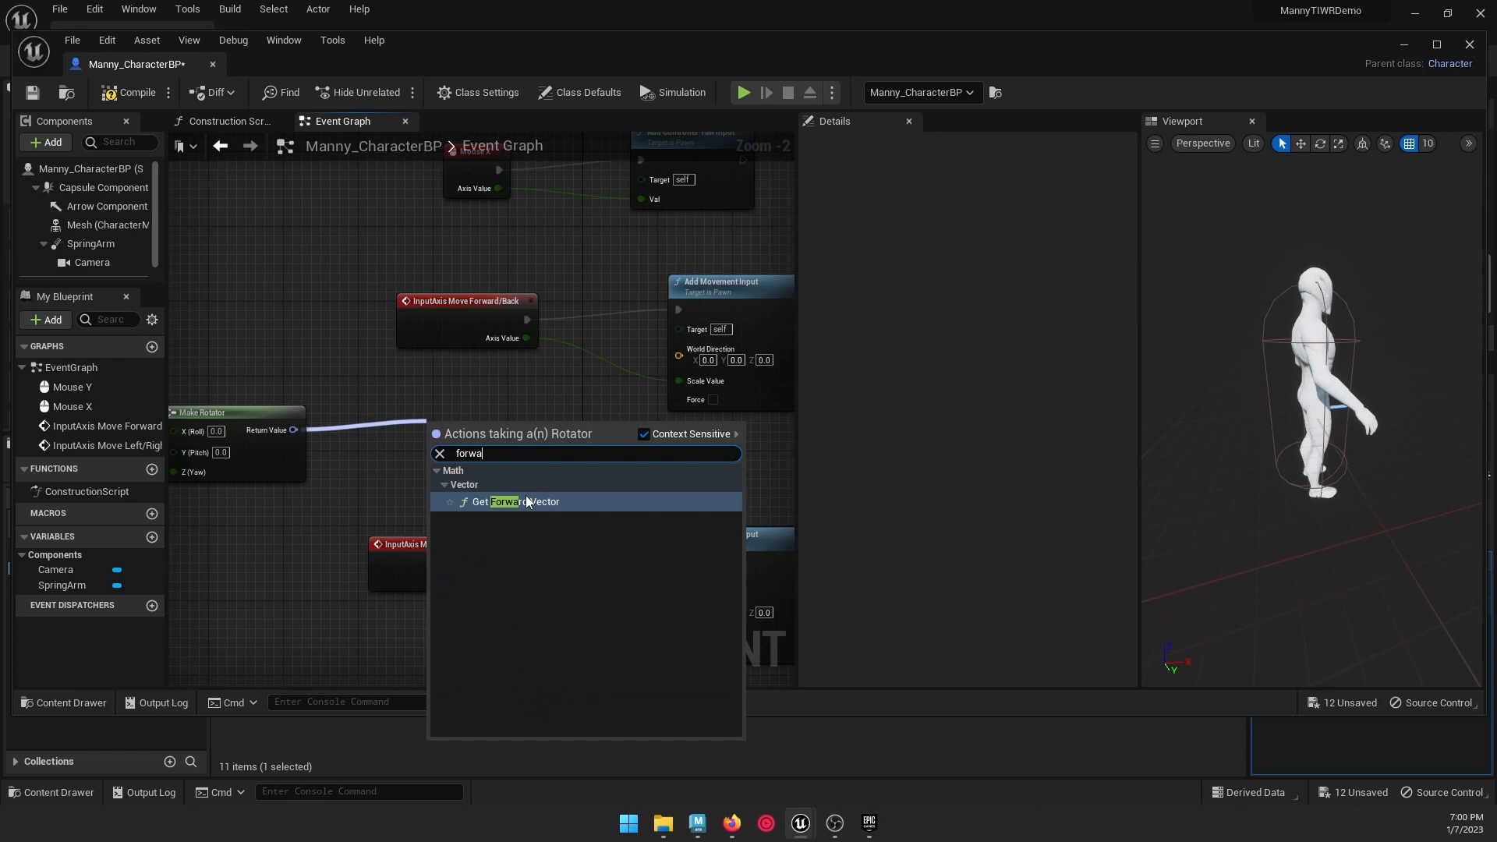
left_click(527, 502)
left_click_drag(468, 421, 417, 393)
Step: Add a Get Right Vector node from the Make Rotator's Return Value and place it above the Move Left/Right event
left_click_drag(293, 430, 419, 484)
type("get ri")
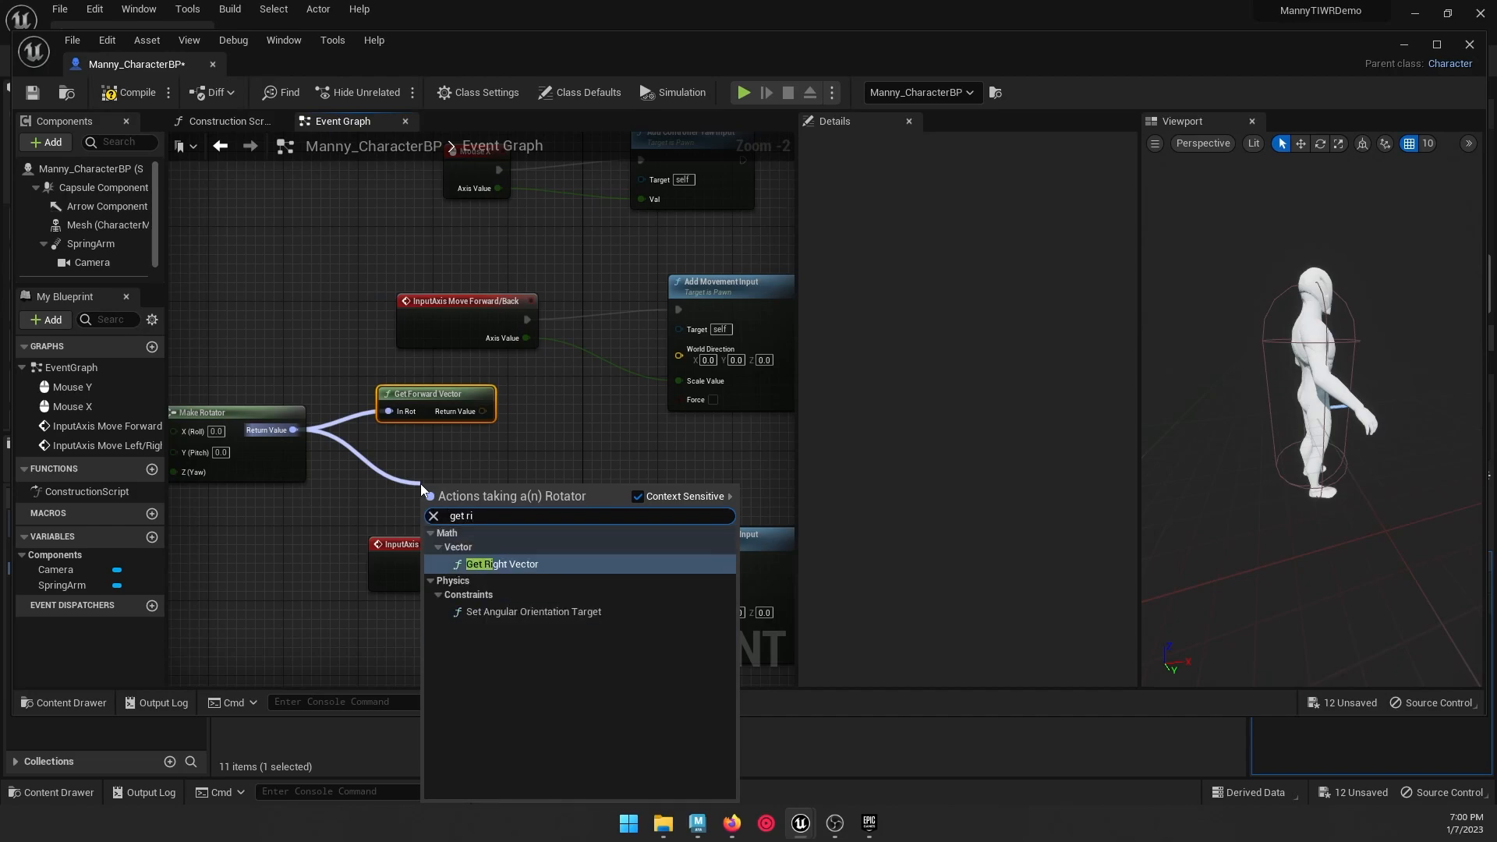
key("Return")
left_click_drag(470, 482, 441, 472)
Step: Feed the forward and right vectors into the World Direction of the Forward/Back and Left/Right Add Movement Input nodes, and compile and save
right_click_drag(549, 450, 444, 451)
left_click_drag(373, 416, 576, 356)
left_click_drag(379, 496, 579, 610)
right_click_drag(181, 217, 274, 212)
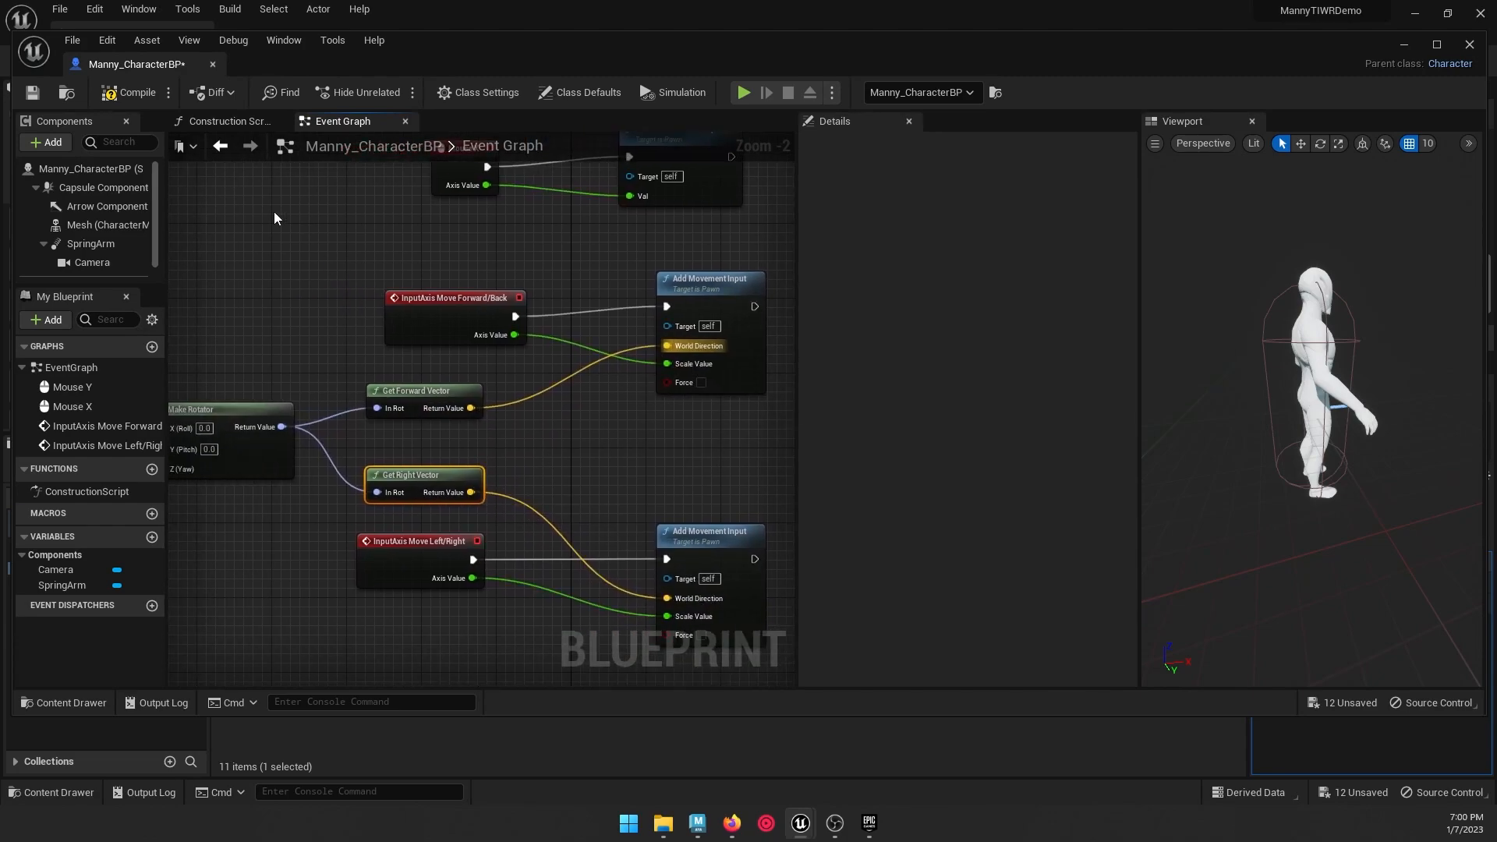
left_click(120, 102)
left_click(32, 92)
Step: Play-test Manny's camera-relative movement in the level, and stop the play session
scroll(311, 245, "down", 3)
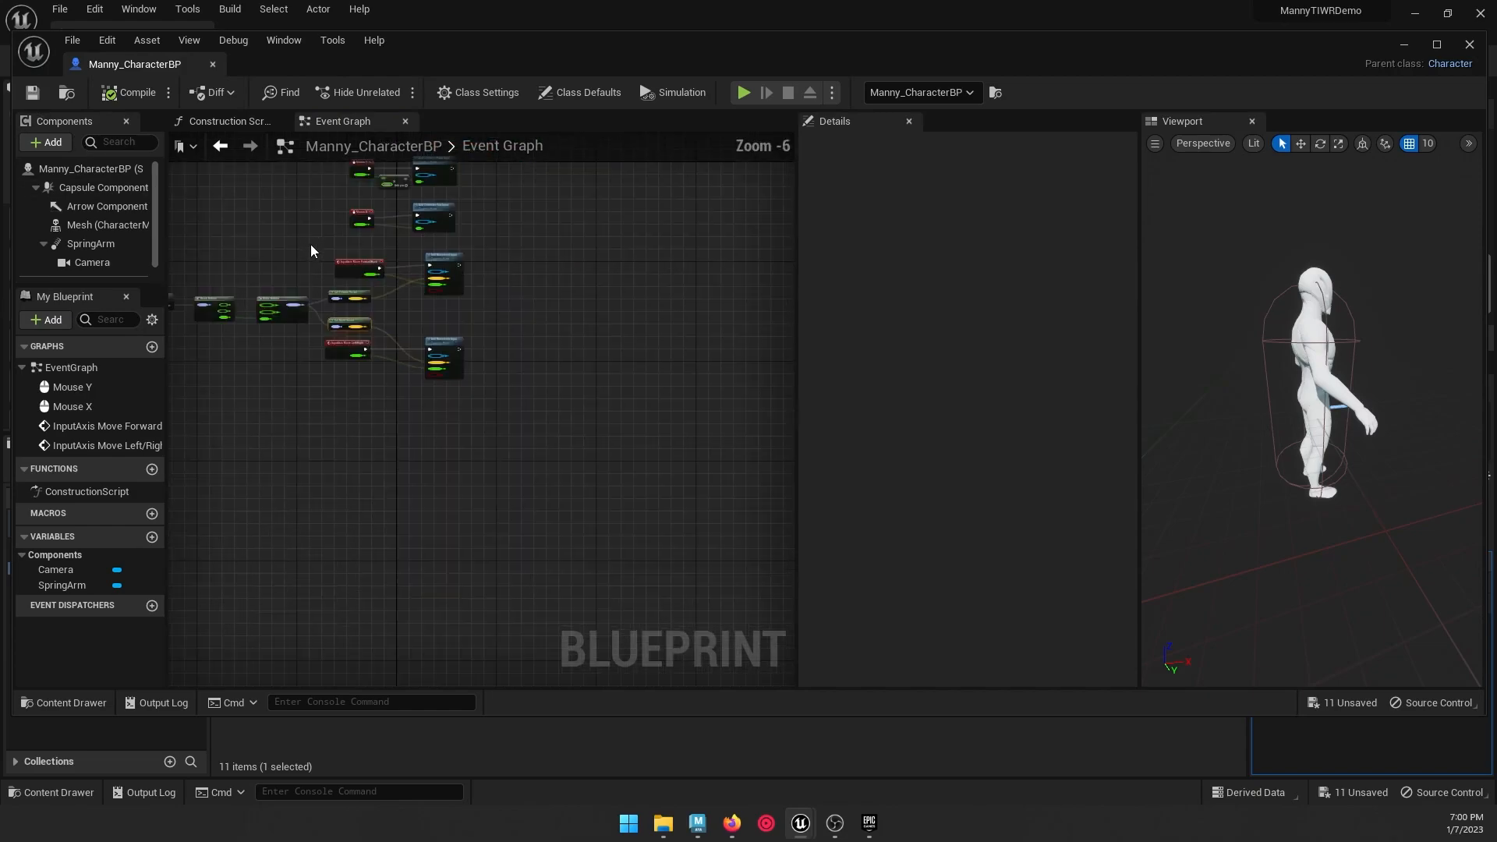
right_click_drag(310, 245, 438, 397)
left_click(1410, 49)
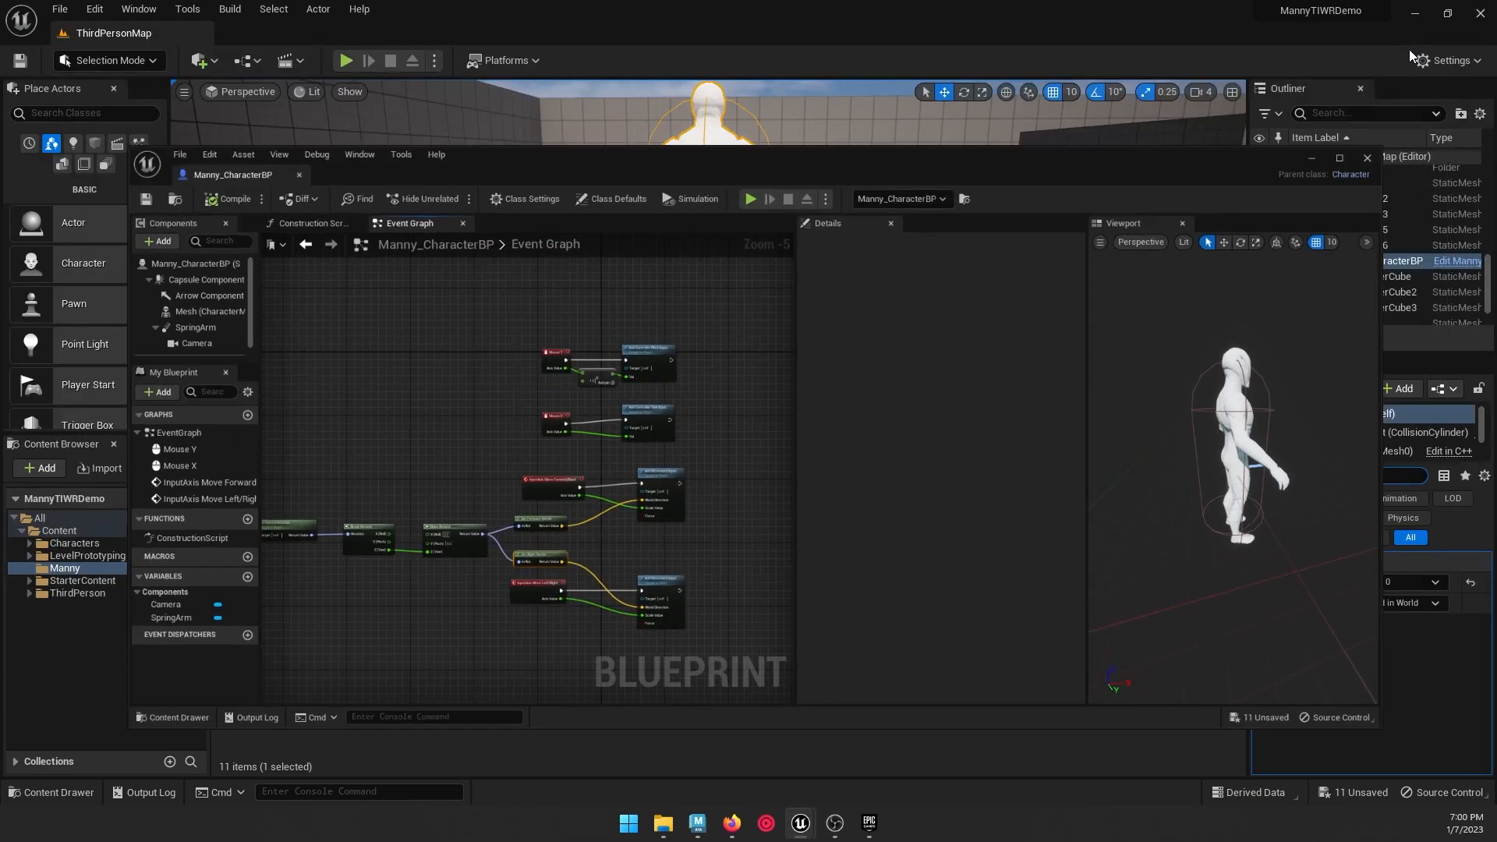
key("alt+p")
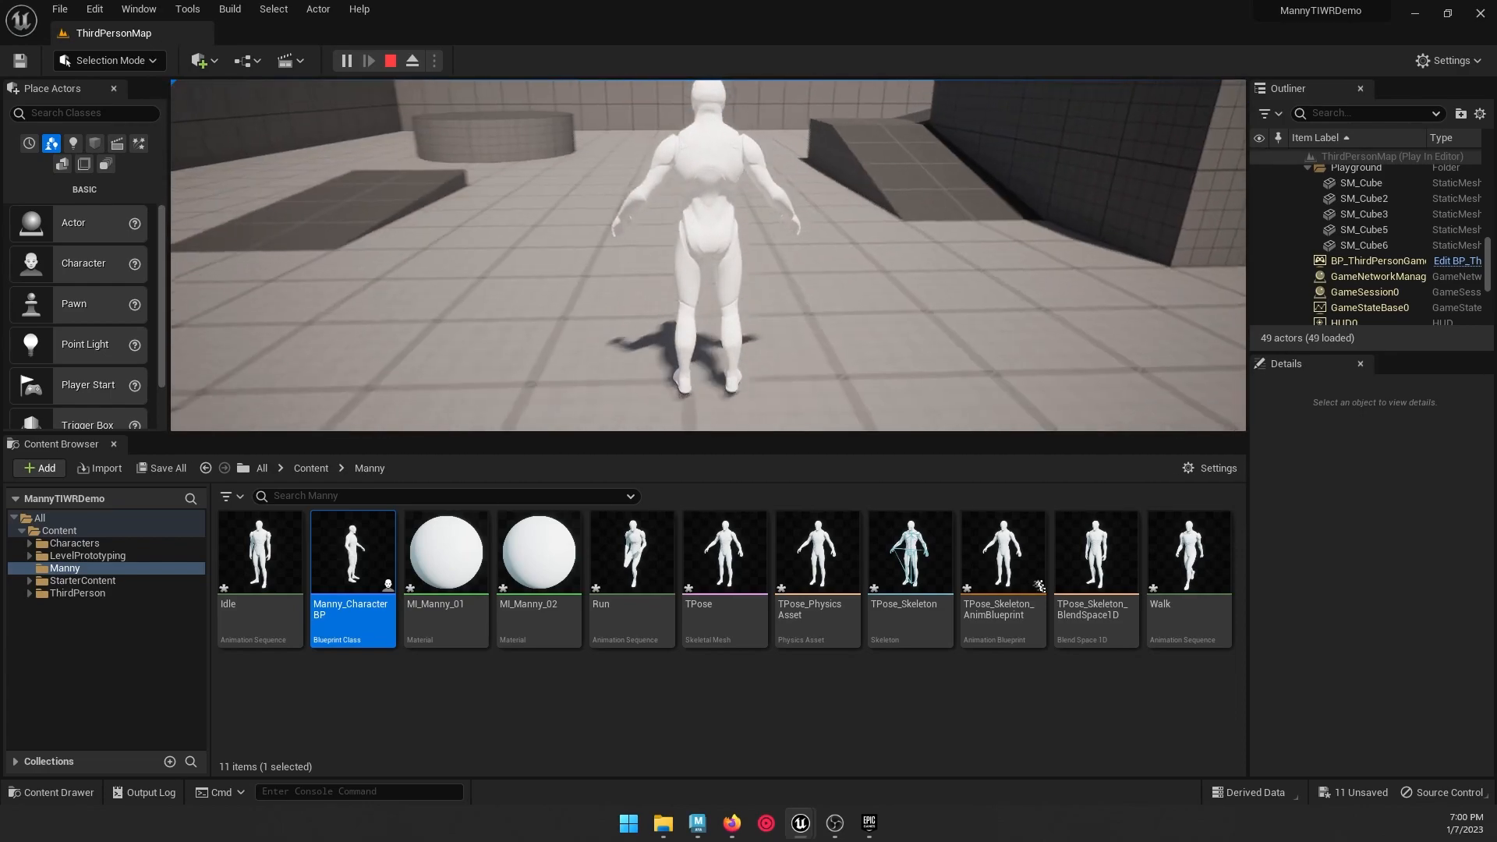
left_click(390, 60)
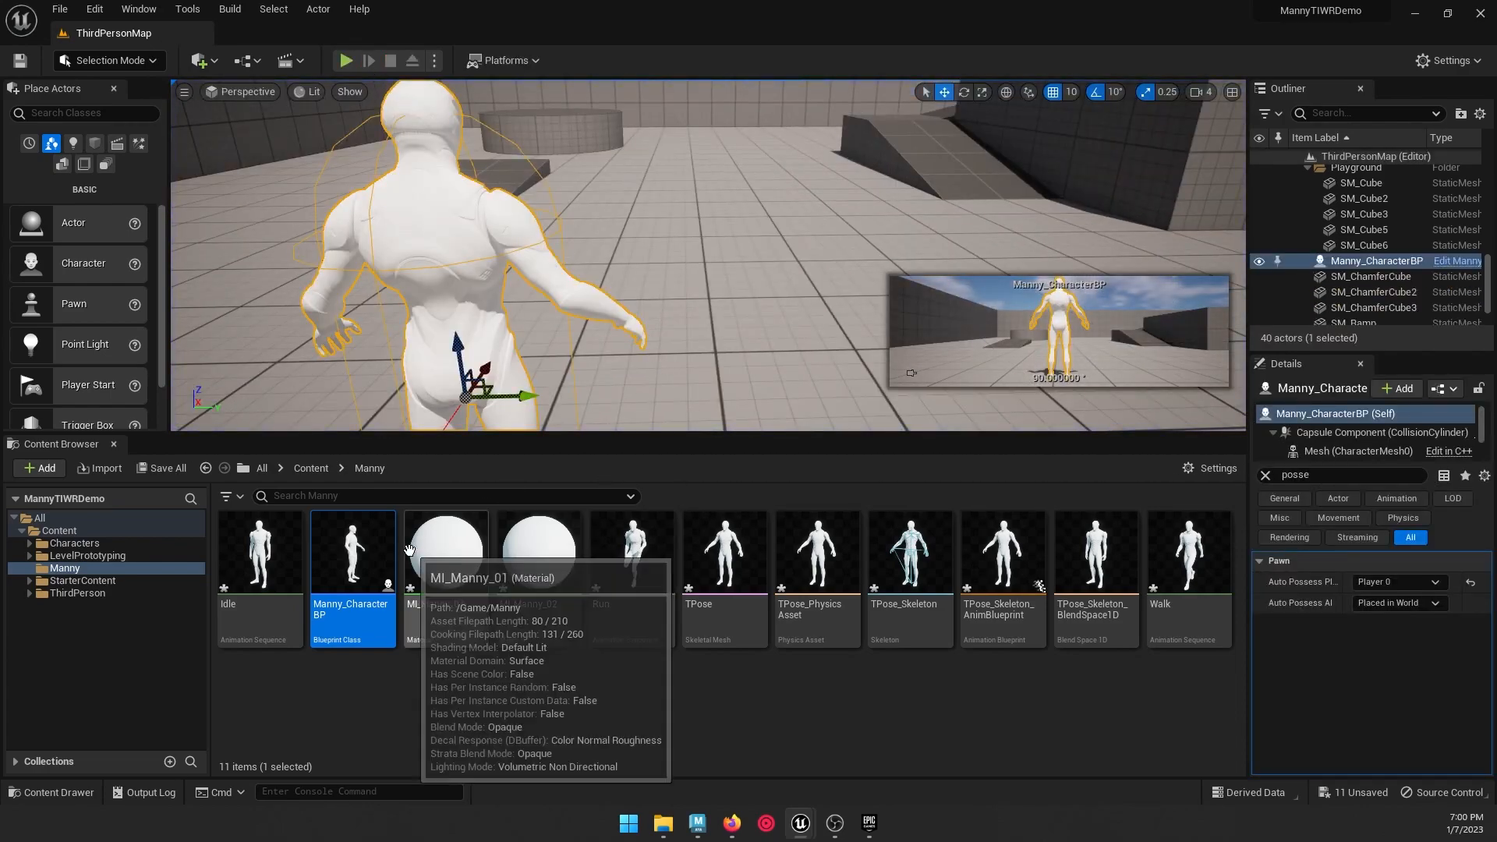
Step: Reopen Manny_CharacterBP, review the root's rotation settings, and clear the property search filter
double_click(365, 563)
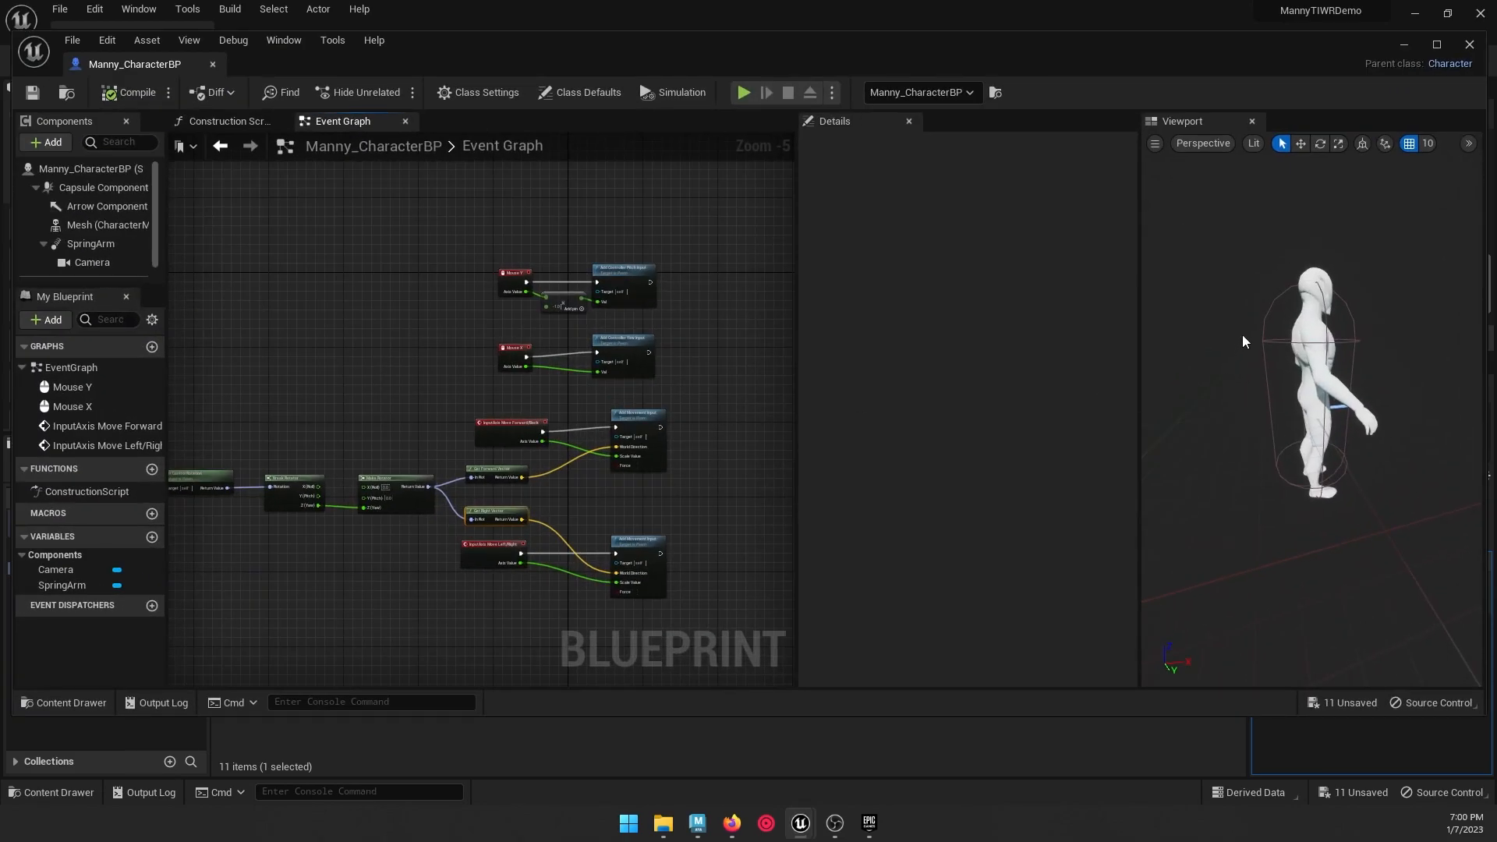
left_click(75, 170)
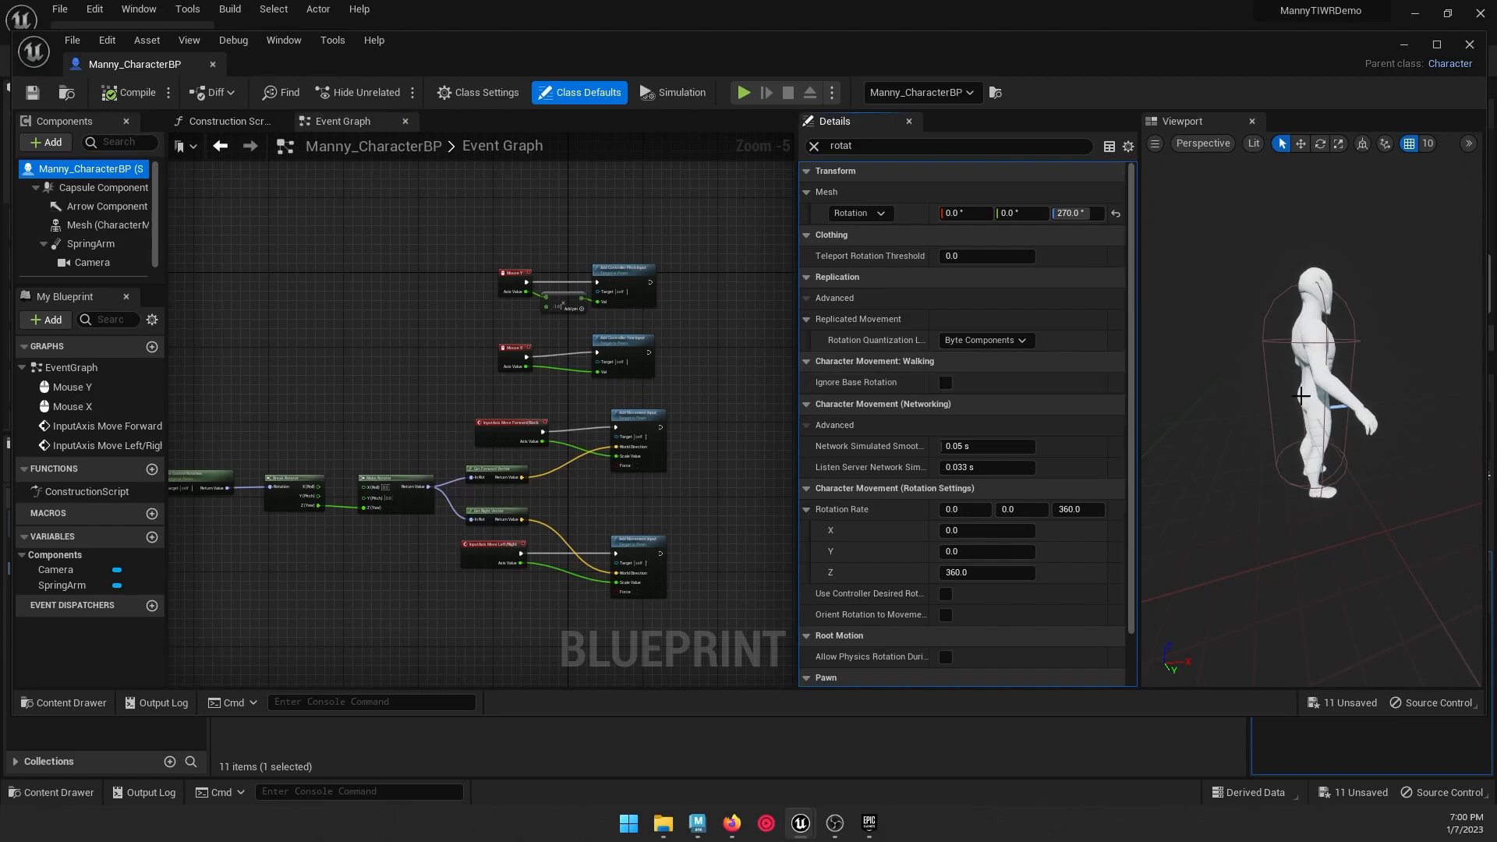
scroll(947, 400, "down", 2)
left_click(95, 186)
left_click(88, 169)
scroll(1036, 401, "down", 2)
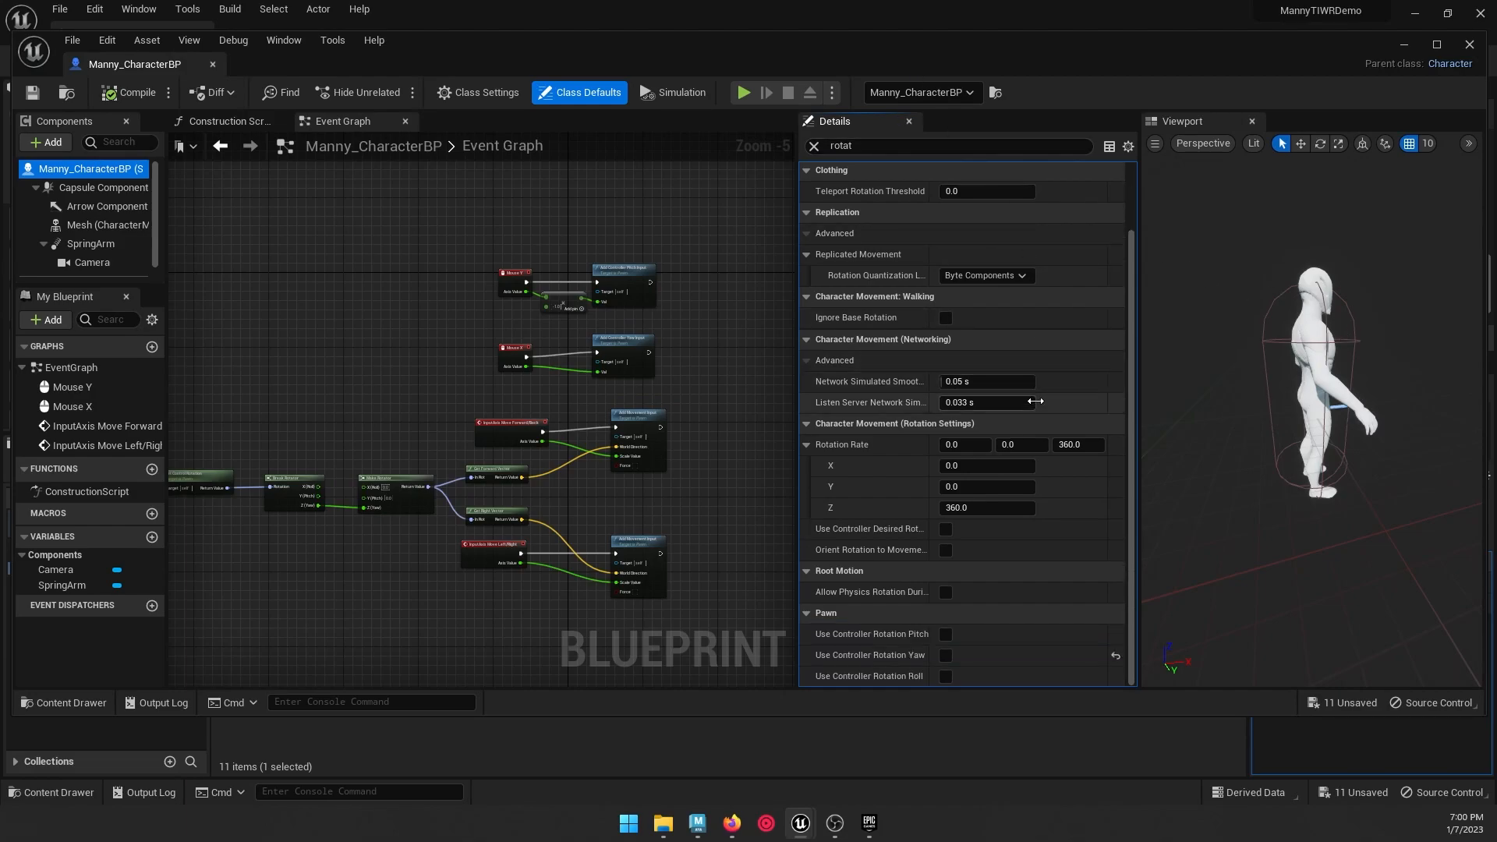
scroll(1036, 401, "up", 2)
left_click_drag(867, 146, 790, 149)
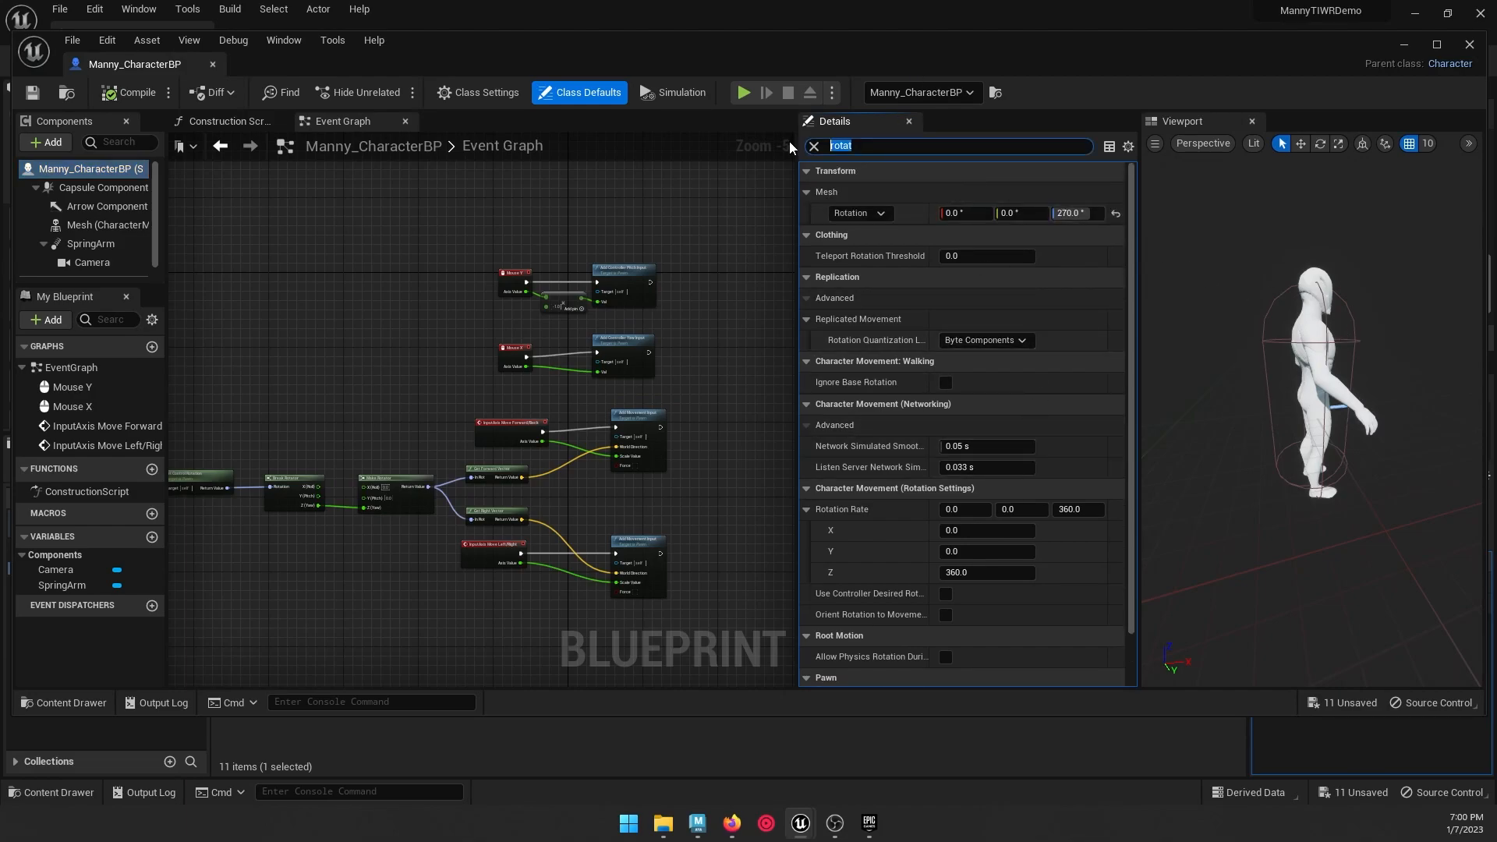
key("BackSpace")
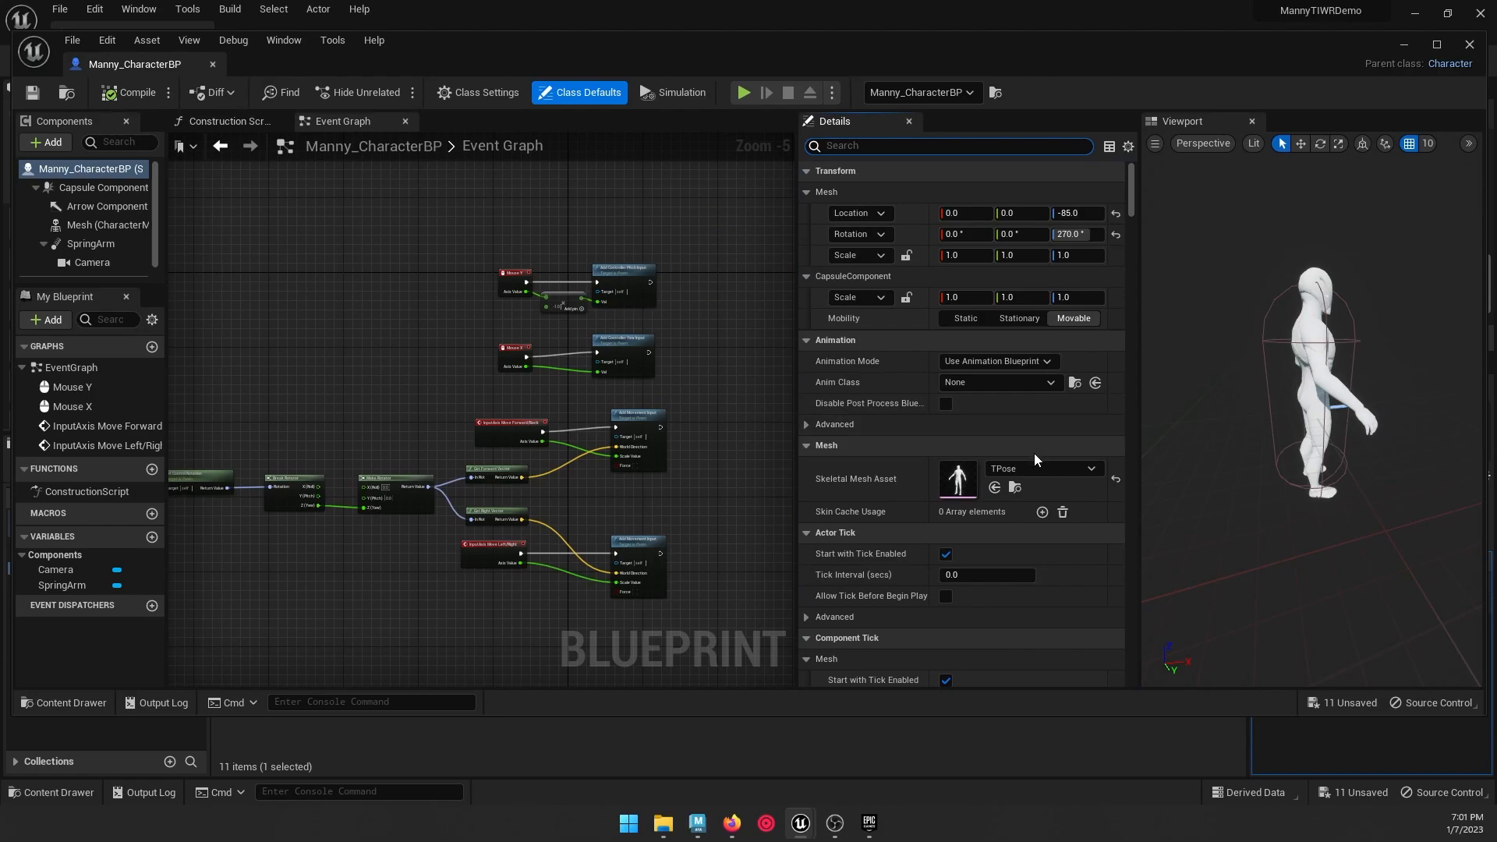
Step: Set the mesh's Anim Class to TPose_Skeleton_AnimBlueprint, compile and save the blueprint, and return to the level
left_click(987, 381)
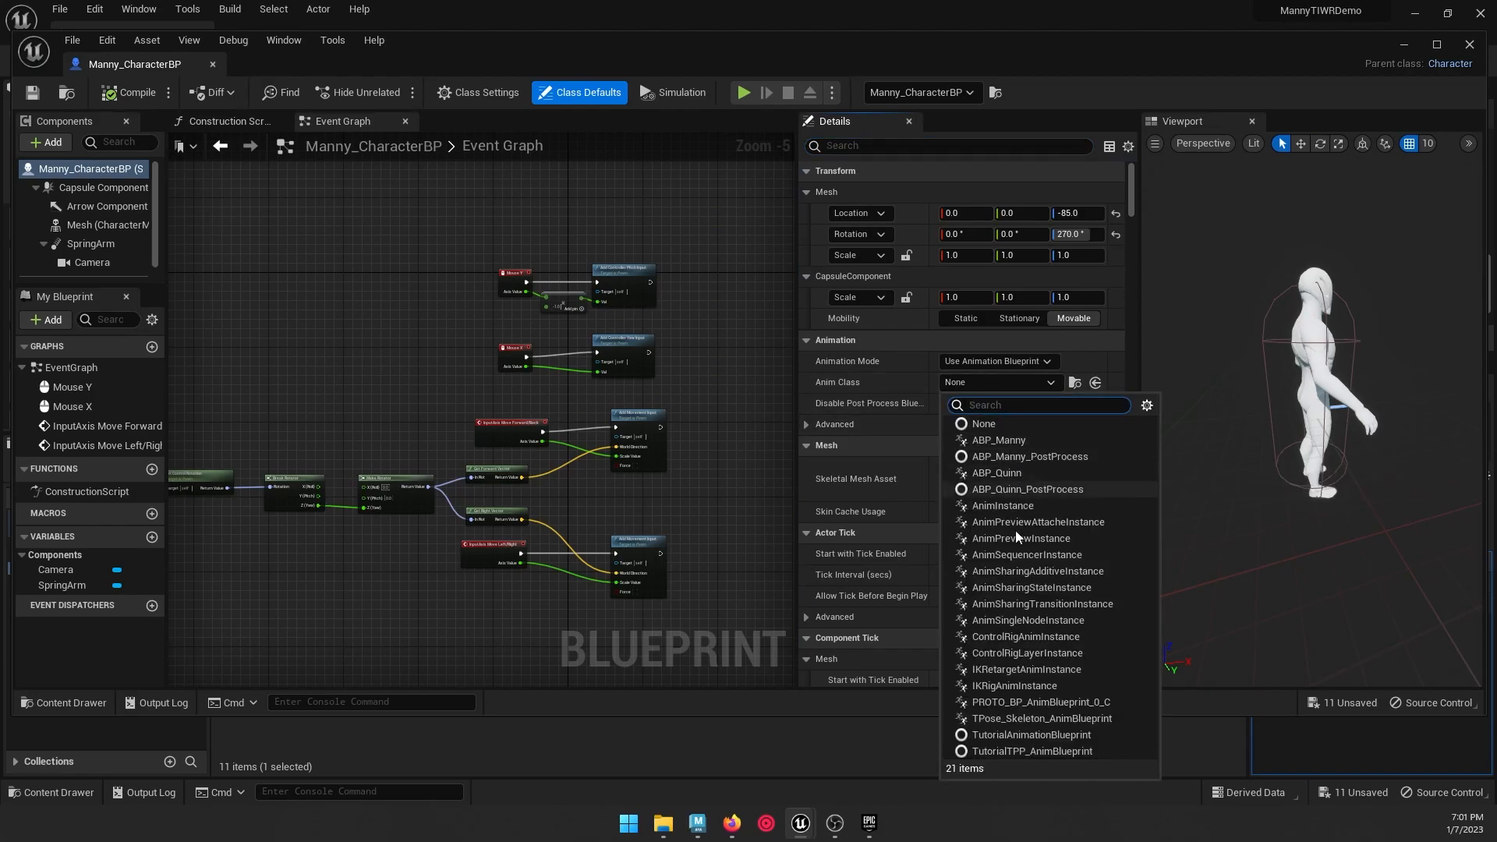
left_click(1041, 718)
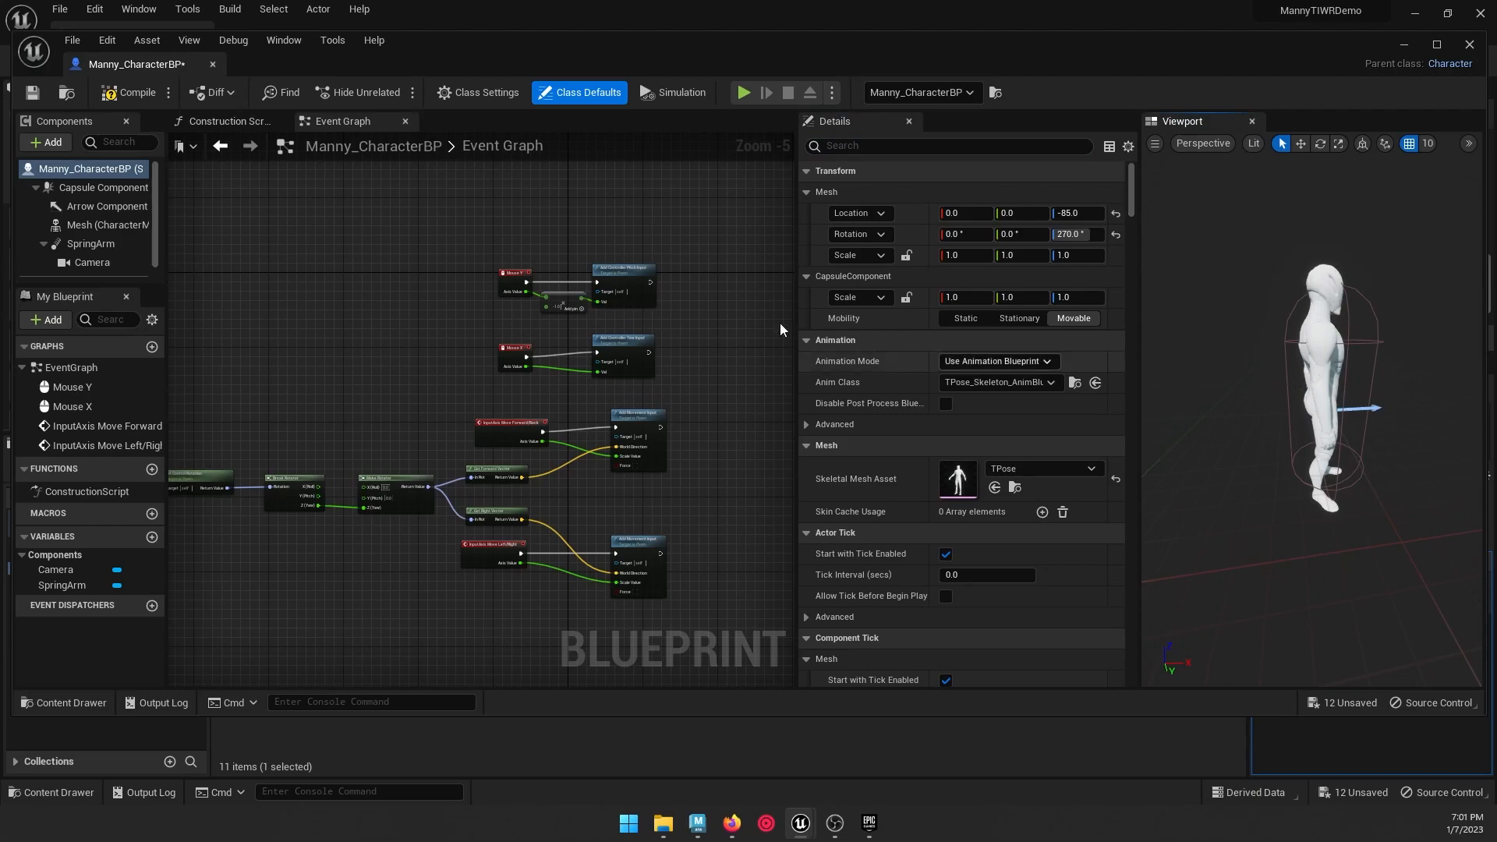
left_click(128, 94)
left_click(33, 95)
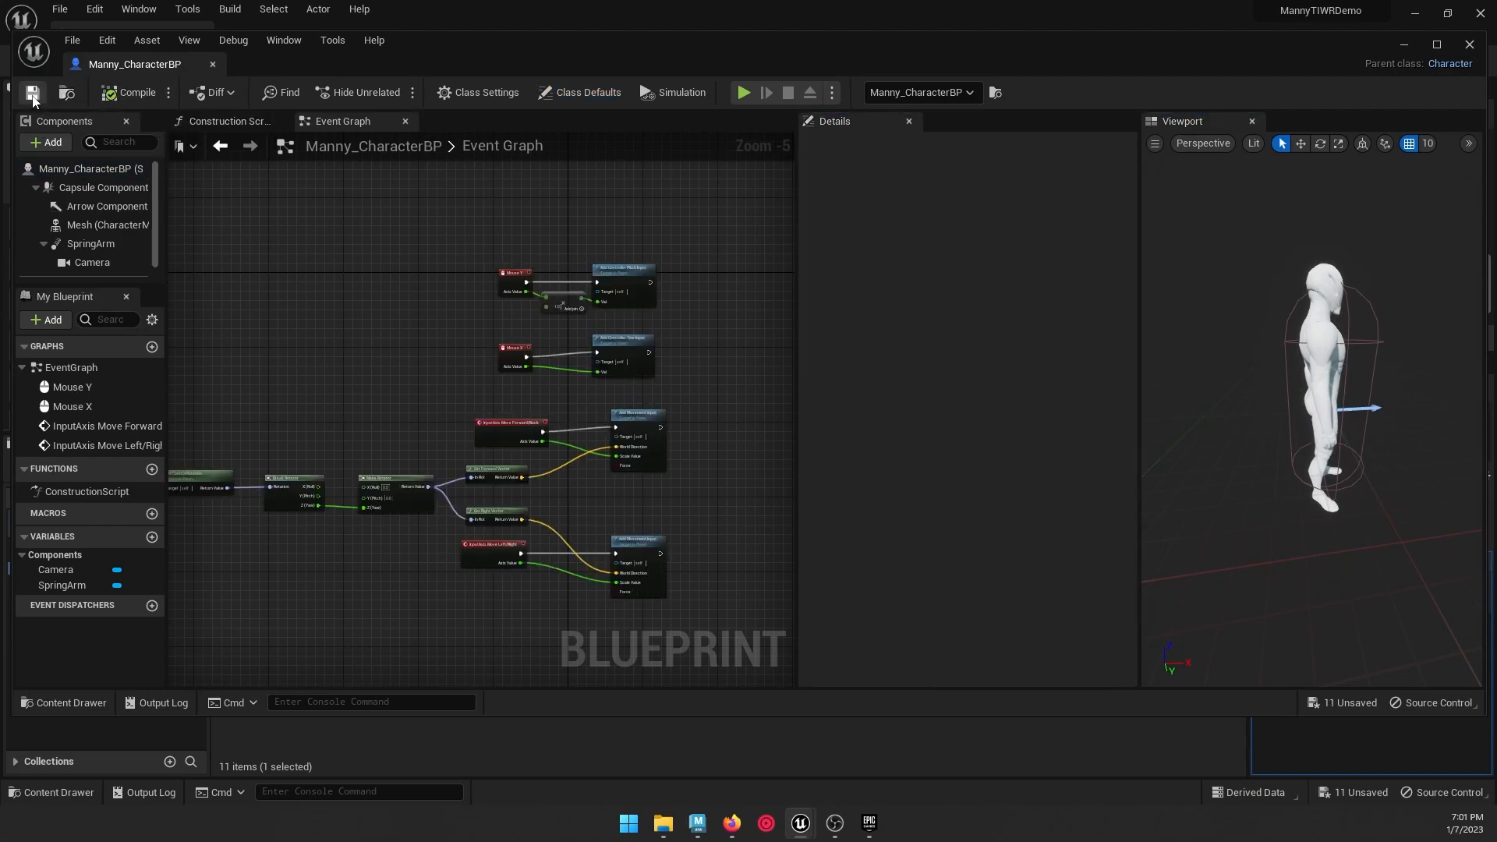
left_click(1403, 45)
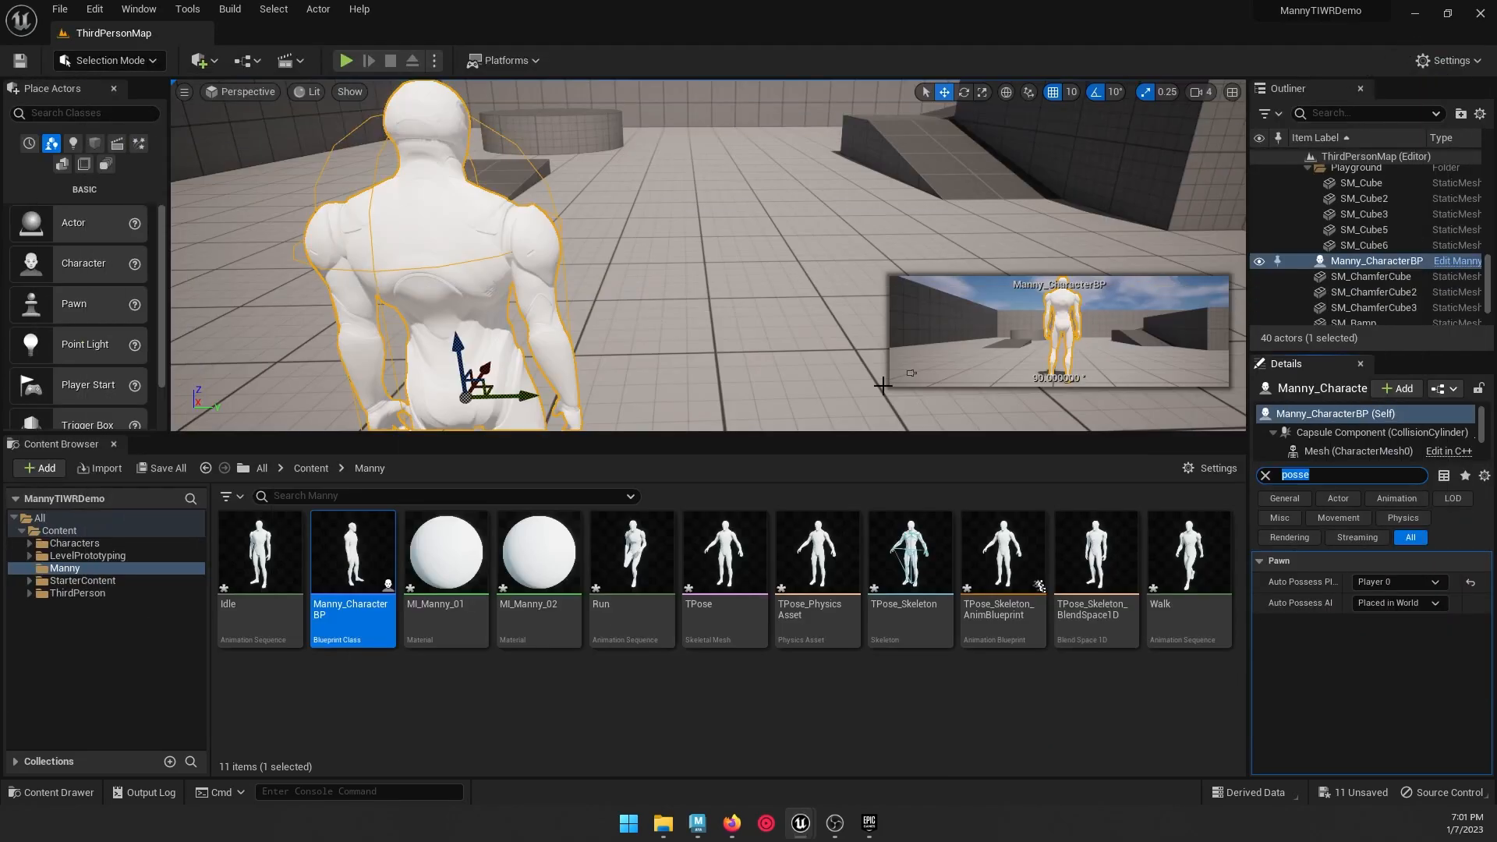
Step: Reopen Manny_CharacterBP and enclose all the movement nodes in a comment box titled "Move Forward/Back"
double_click(357, 568)
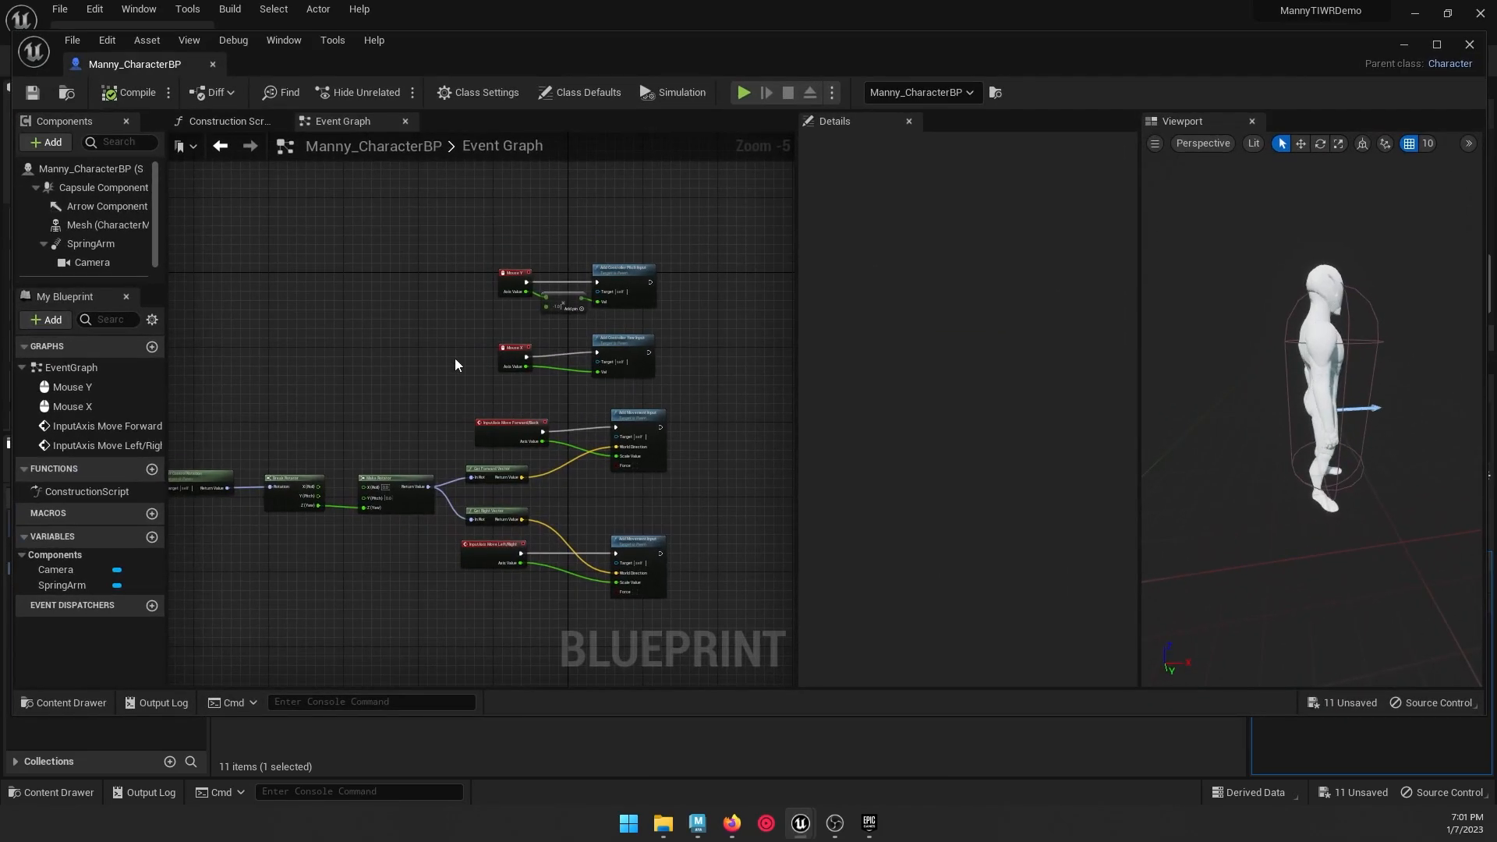
right_click_drag(402, 348, 461, 139)
right_click_drag(477, 228, 477, 272)
left_click_drag(760, 256, 209, 478)
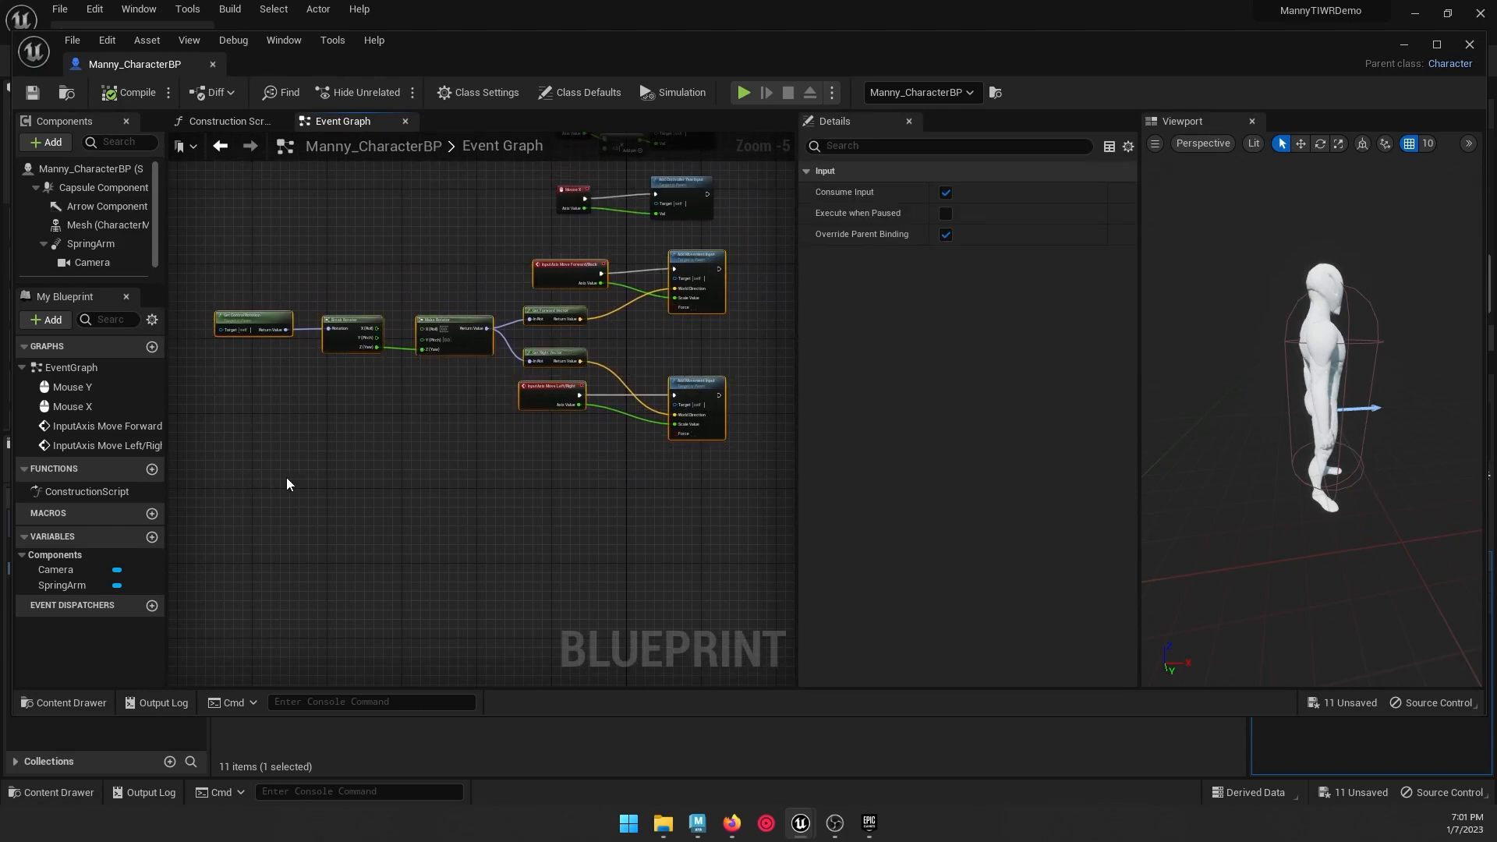
key("c")
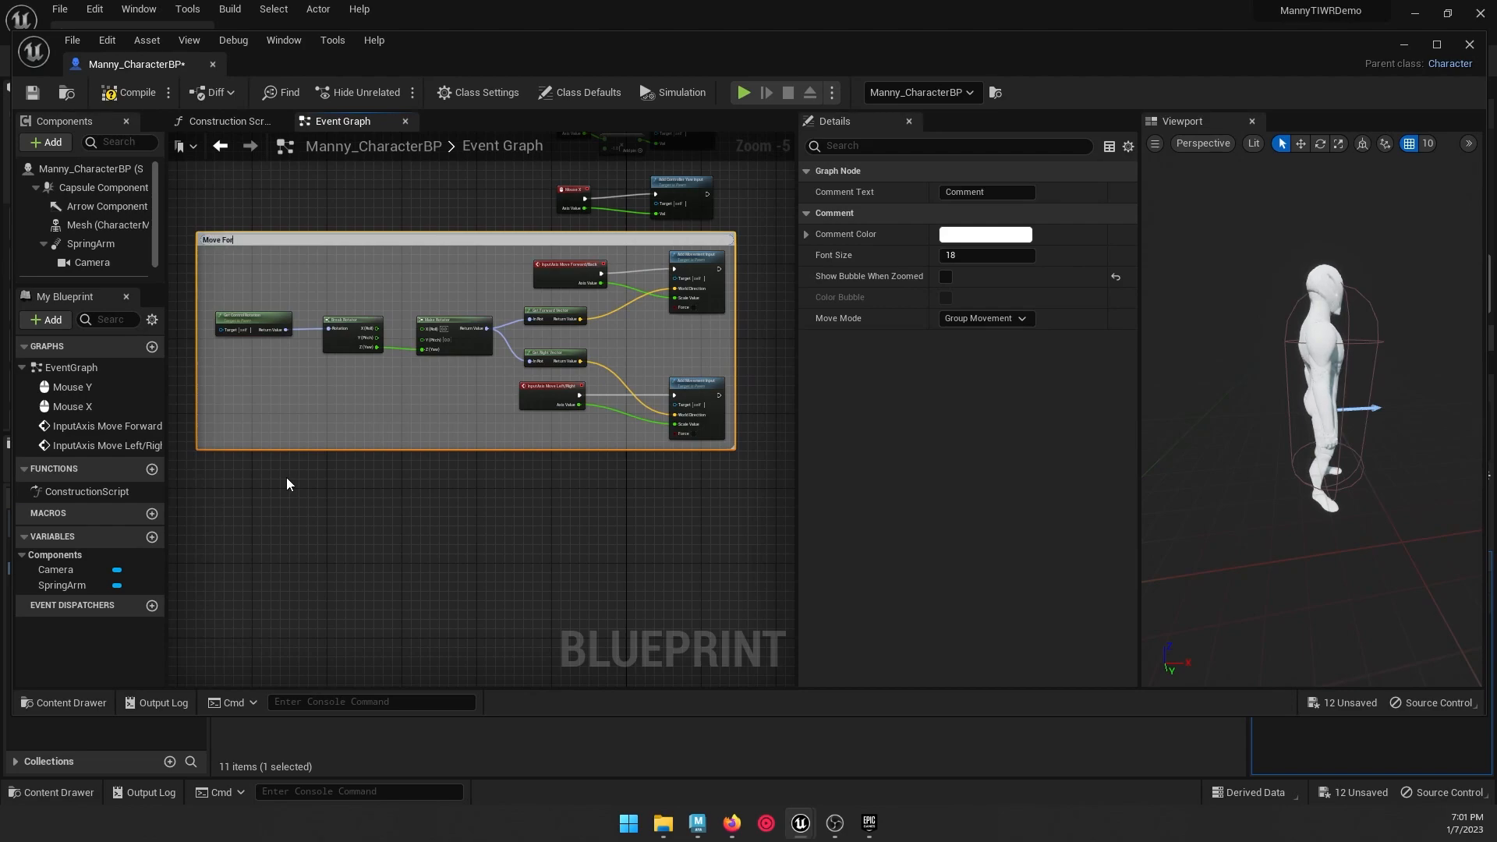
type("Move Forward/Back")
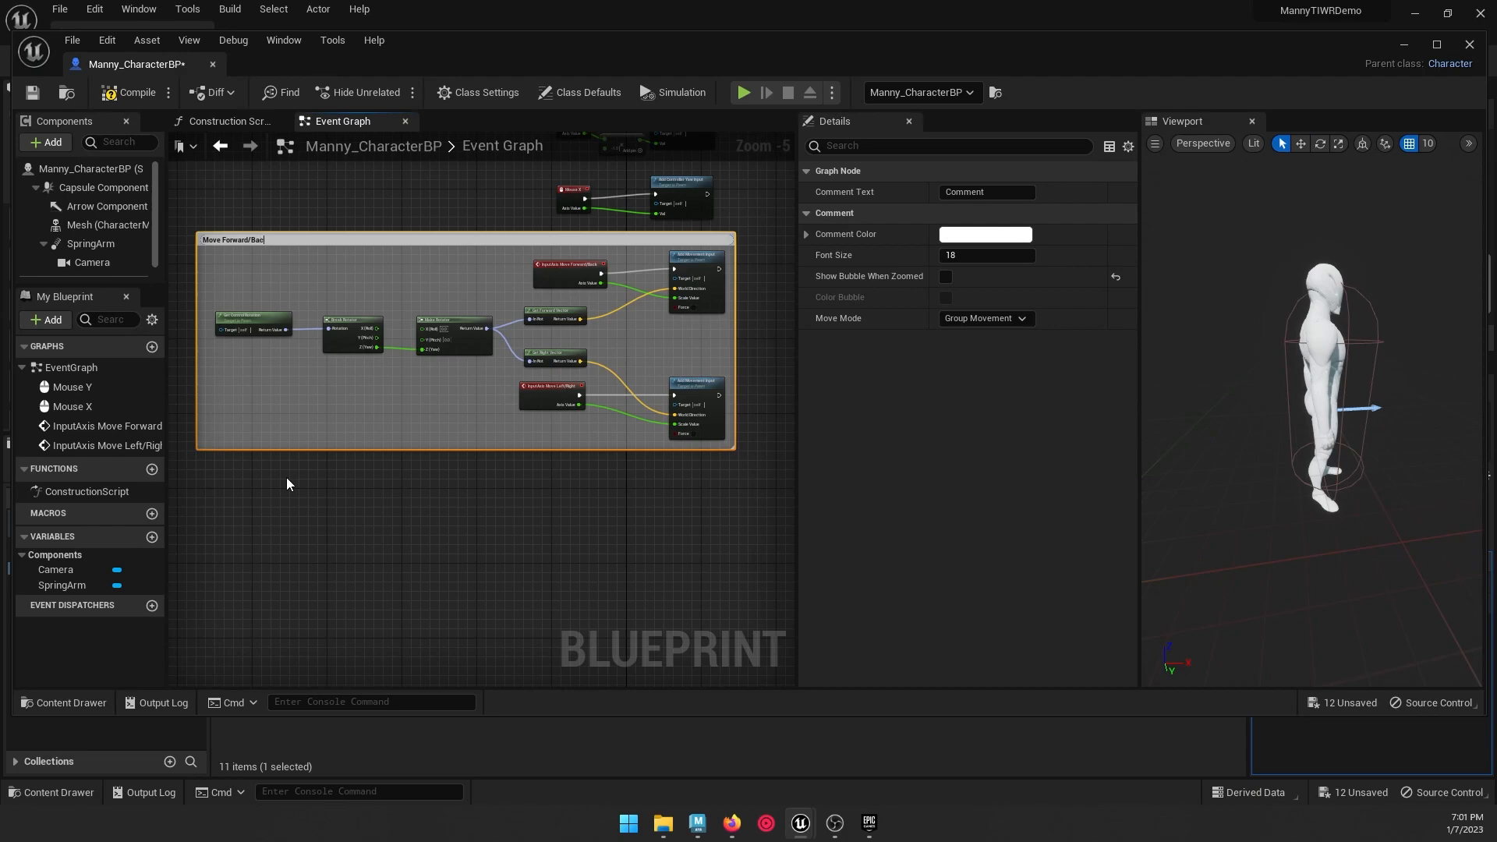
key("Return")
Step: Enclose the Mouse Y and Mouse X nodes in a comment box titled "Camera Rotation"
right_click_drag(495, 368, 464, 590)
left_click_drag(315, 321, 735, 451)
key("c")
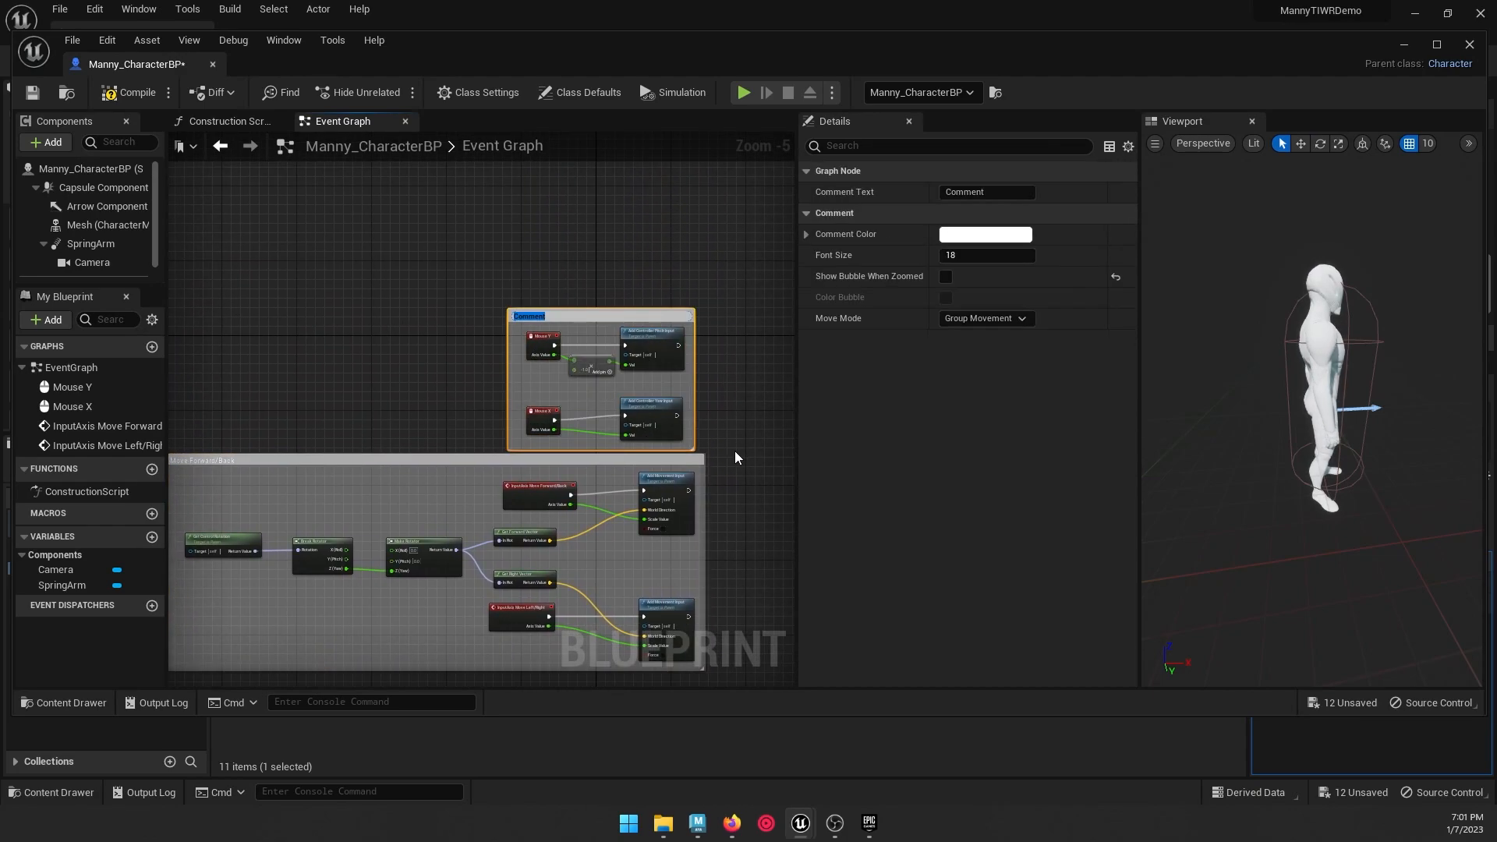
type("Camera Rotation")
left_click(407, 368)
Step: Add the Sprint input action event in the empty graph space below the movement comment box
right_click_drag(407, 368, 417, 0)
right_click(379, 326)
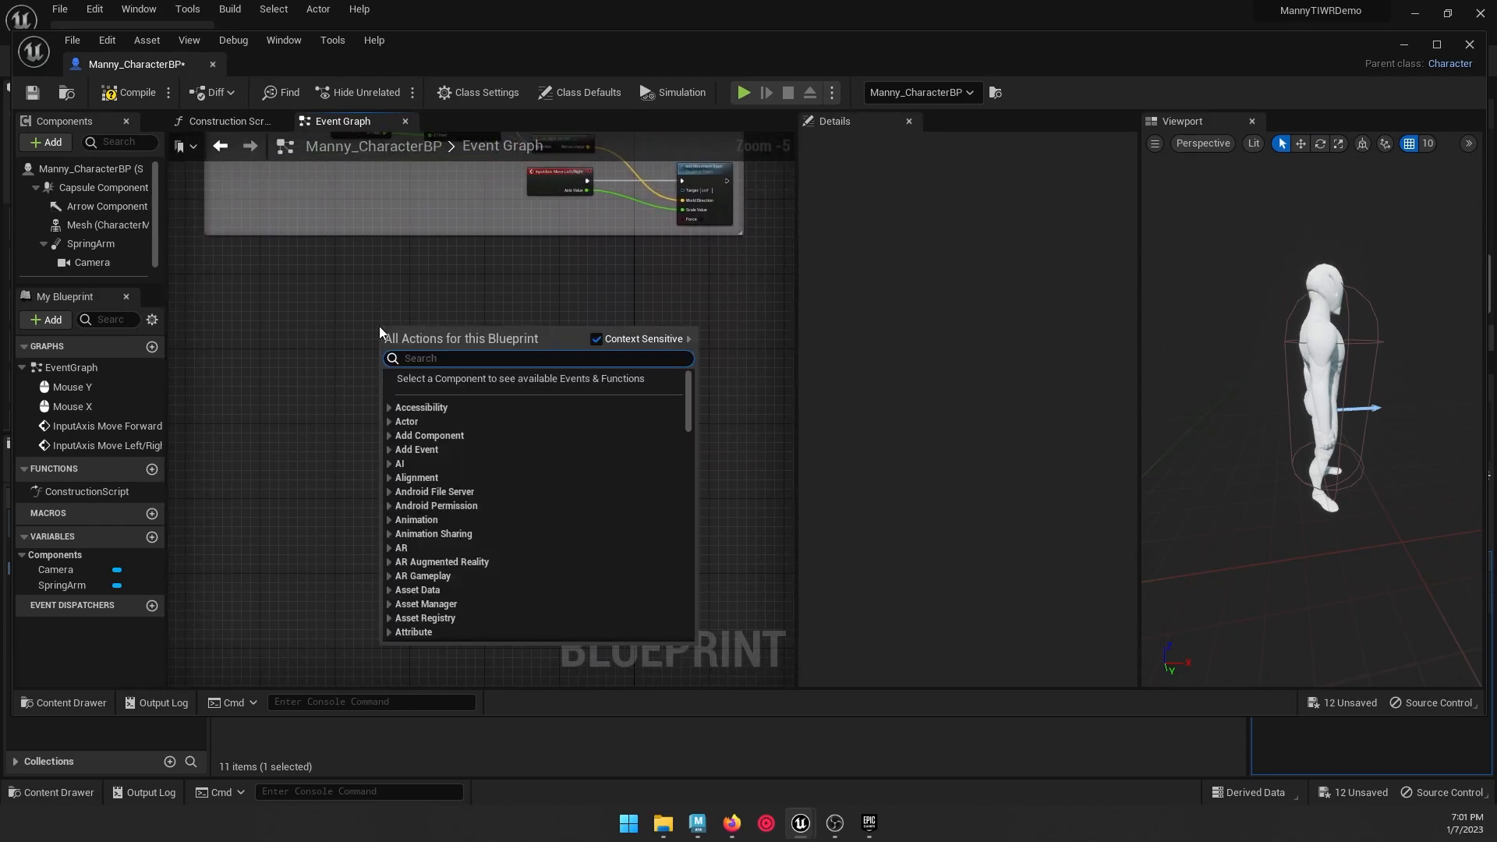
type("i")
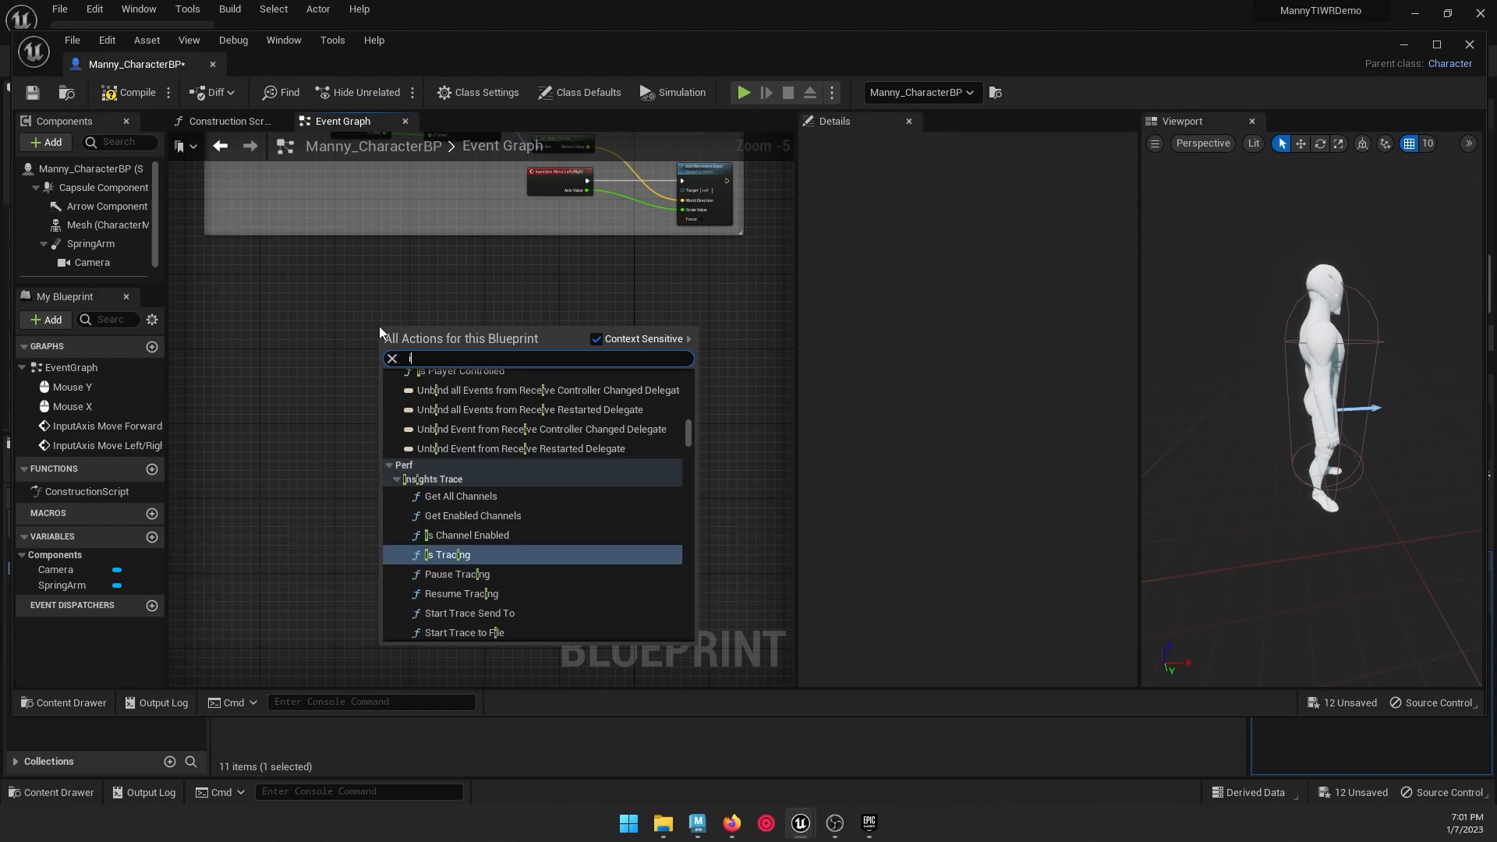
type("nput ac")
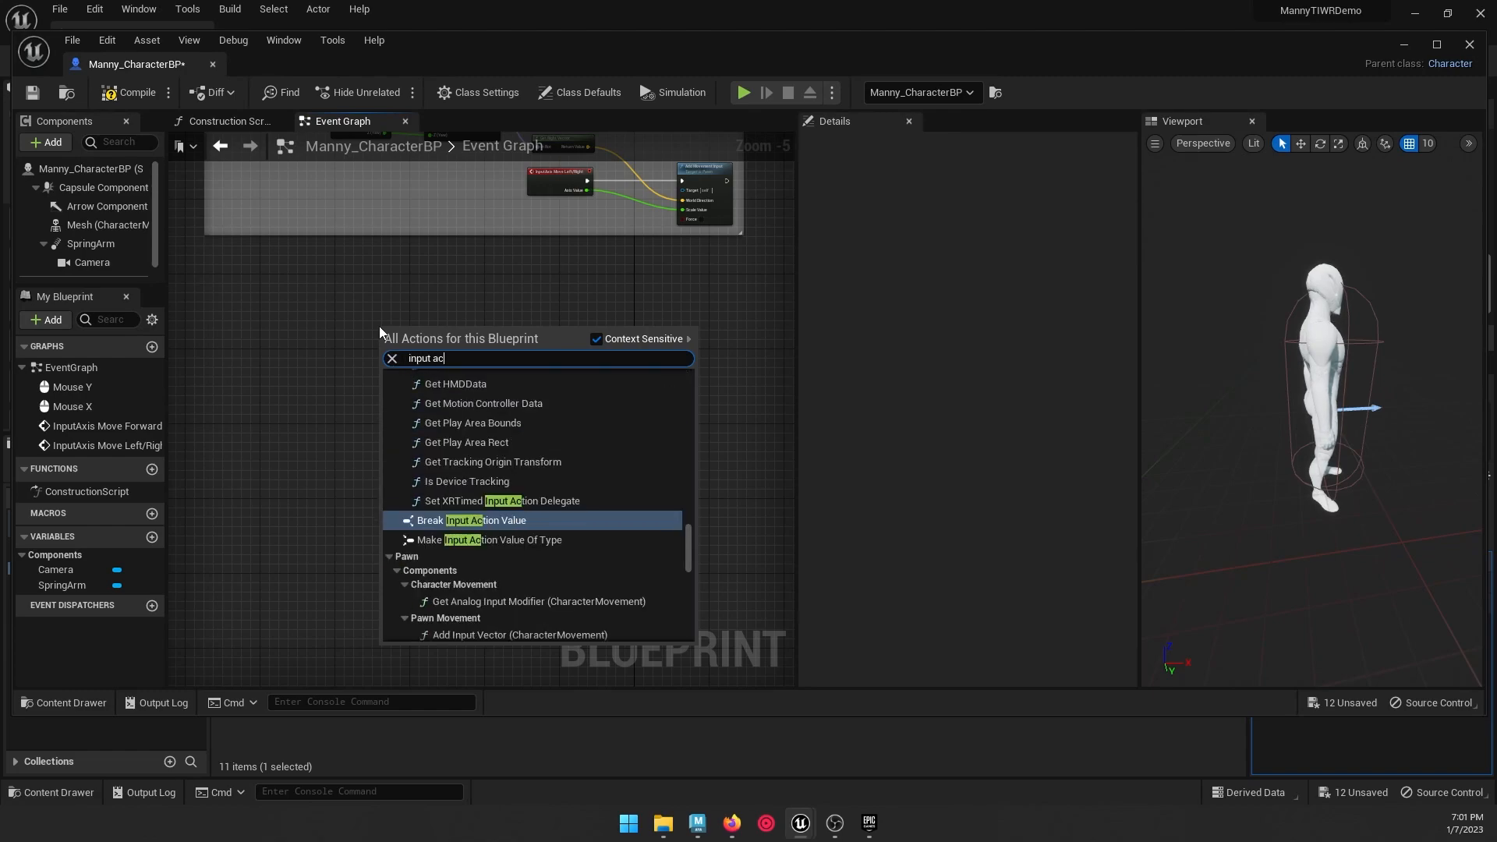
type("tion spr")
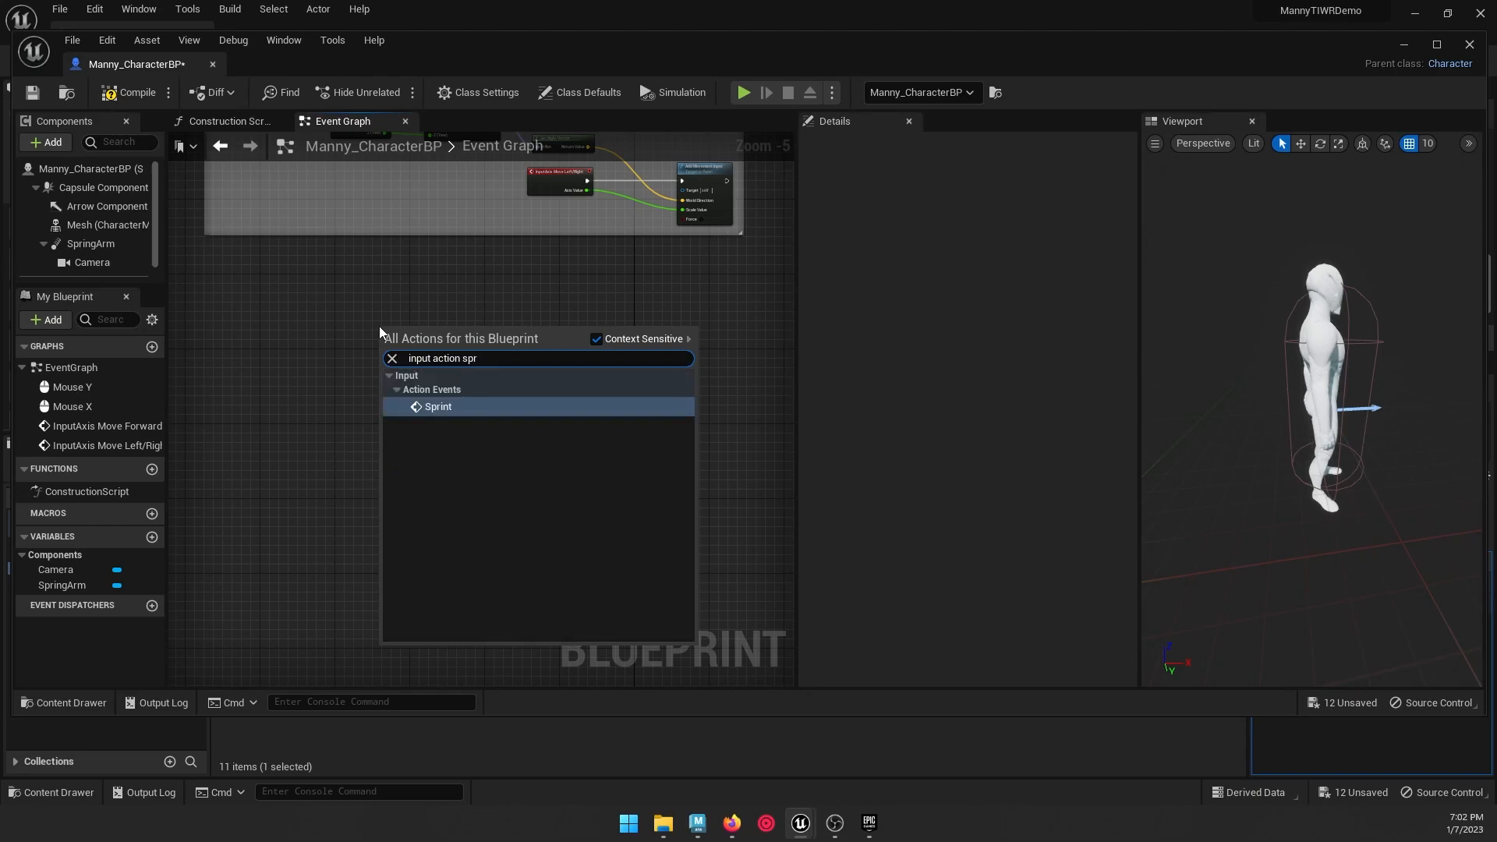
left_click_drag(462, 359, 320, 359)
key("BackSpace")
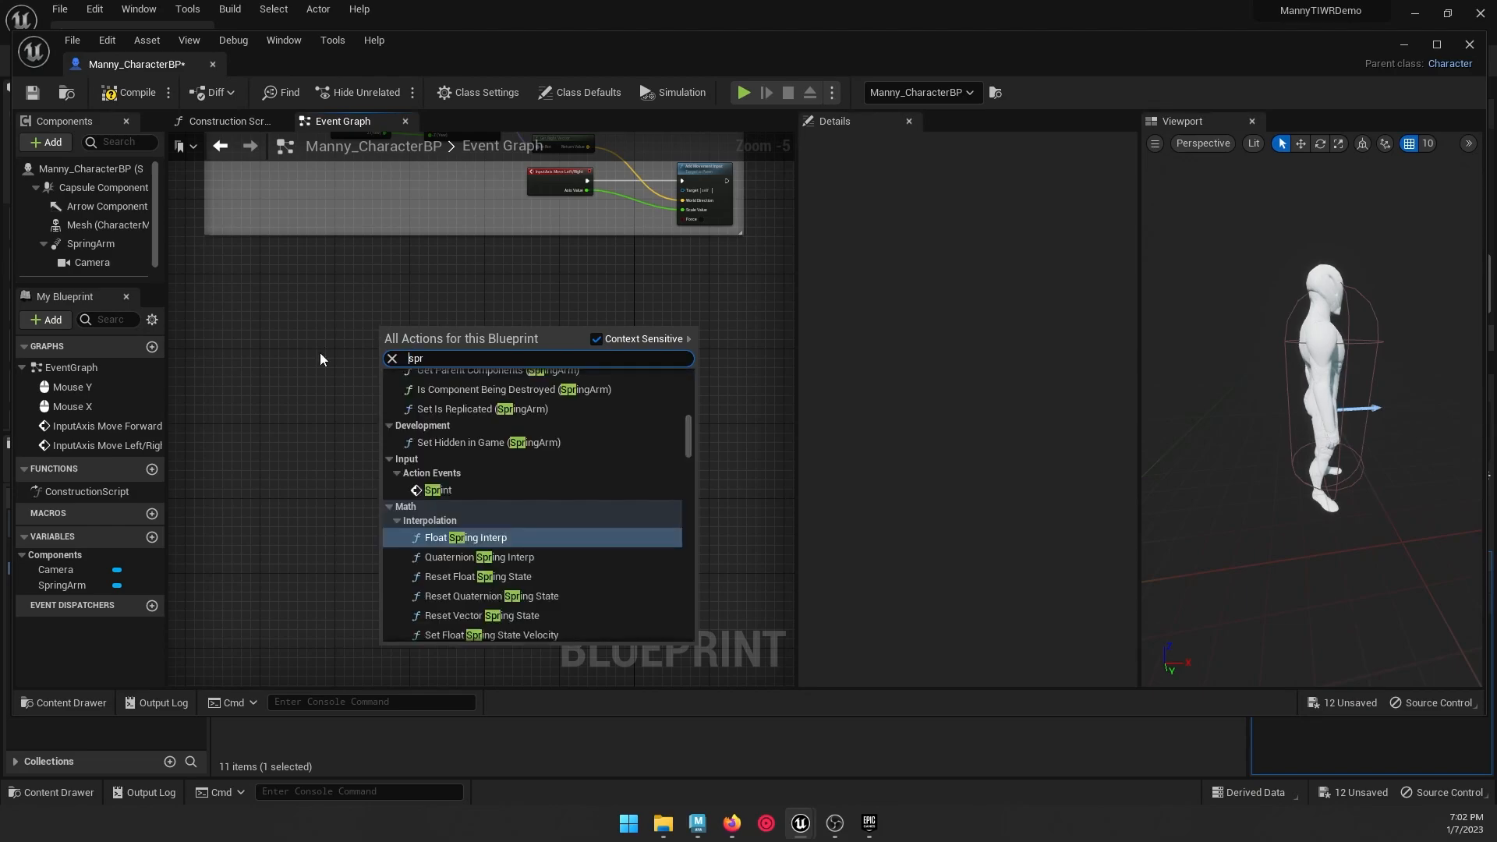
type("int")
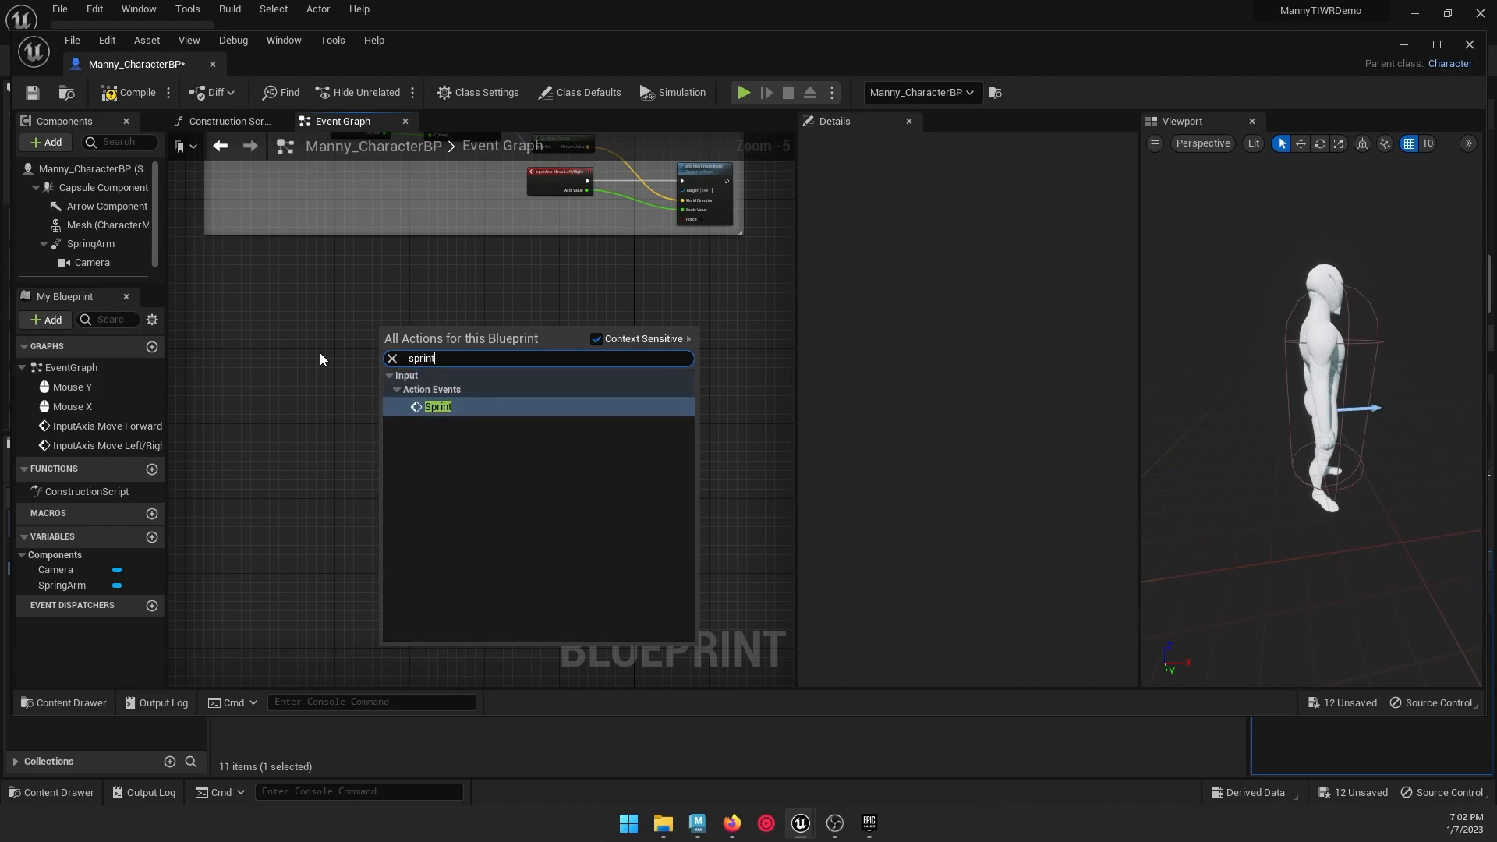
left_click(489, 407)
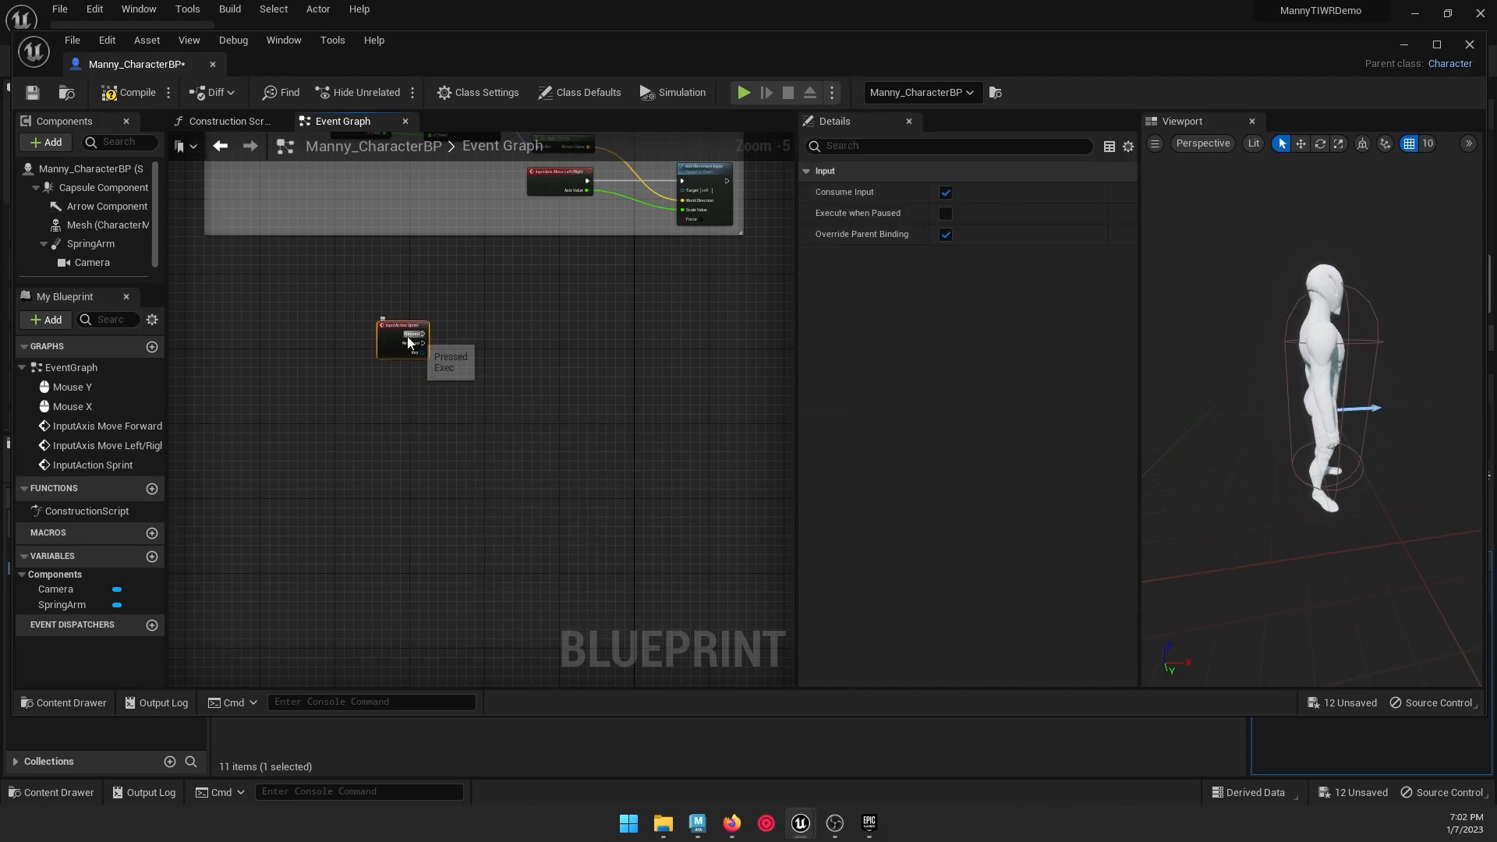
Step: Add a Set Max Walk Speed node driven by the Pressed output of the Sprint input action
scroll(510, 375, "up", 3)
left_click_drag(338, 294, 460, 287)
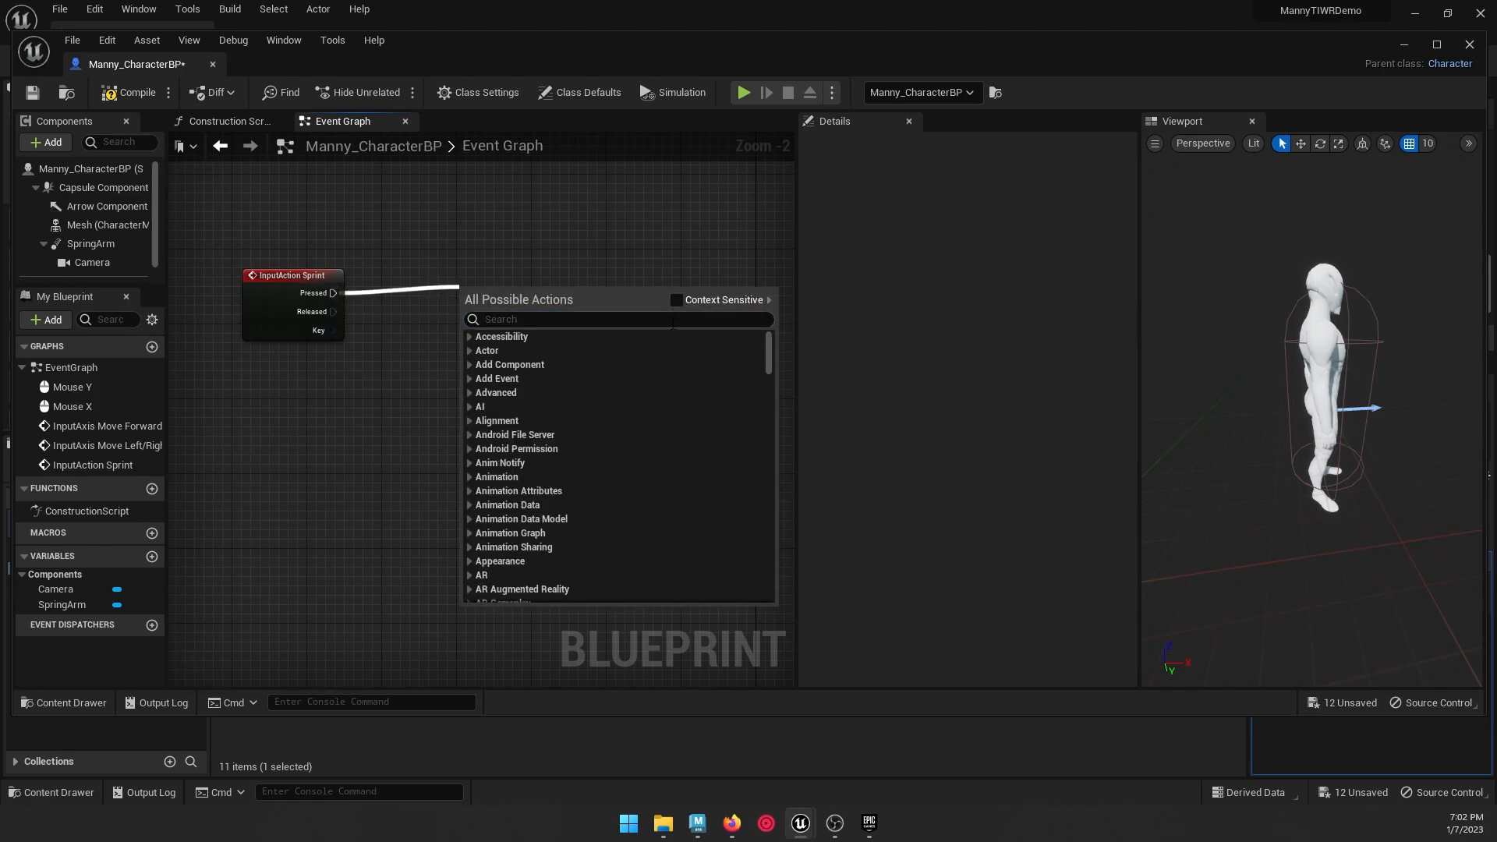
type("set max ")
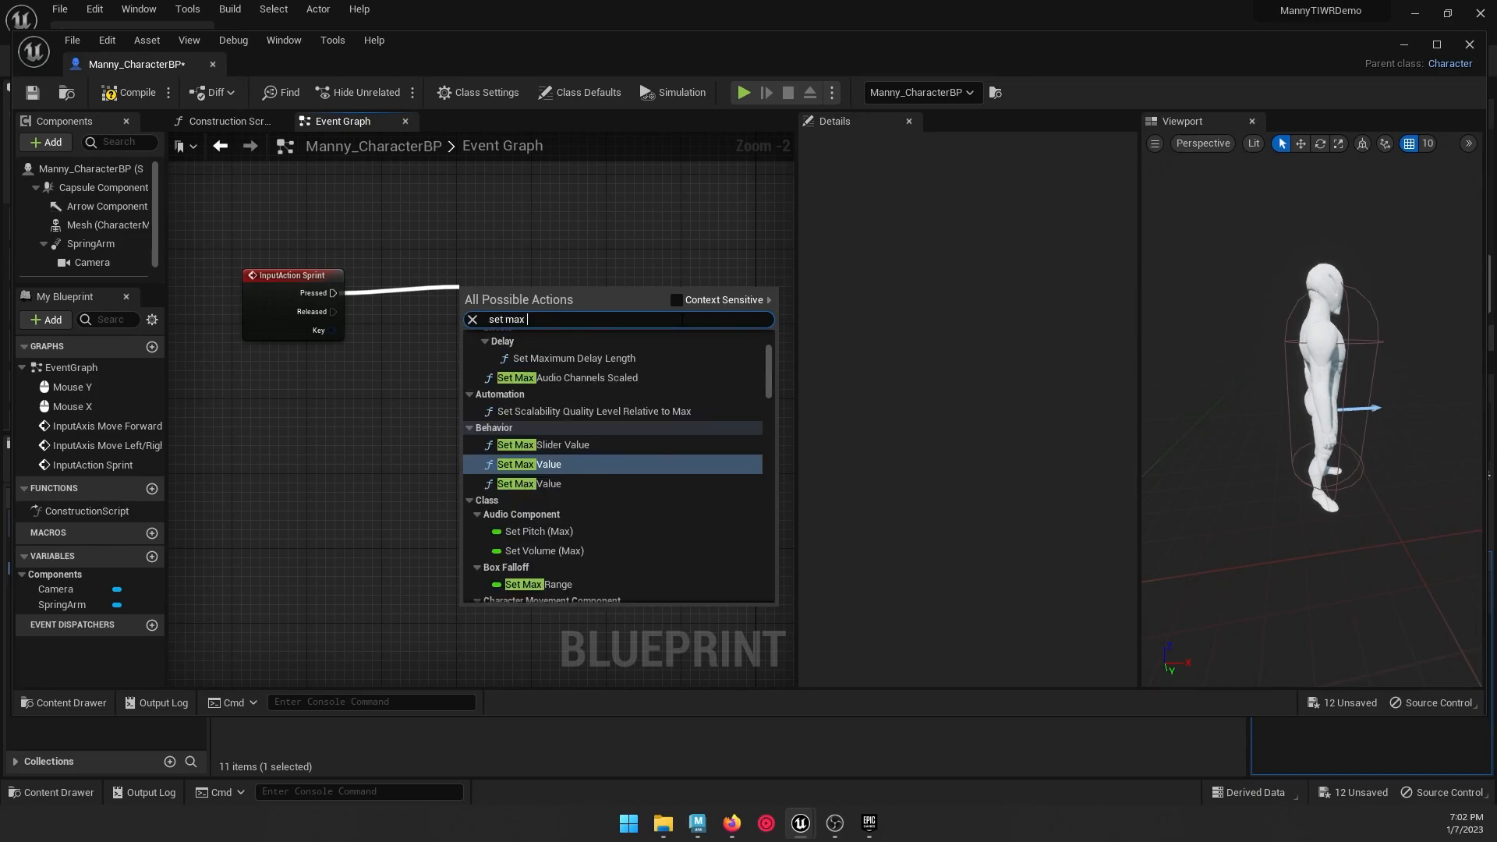
type("wa")
left_click(602, 386)
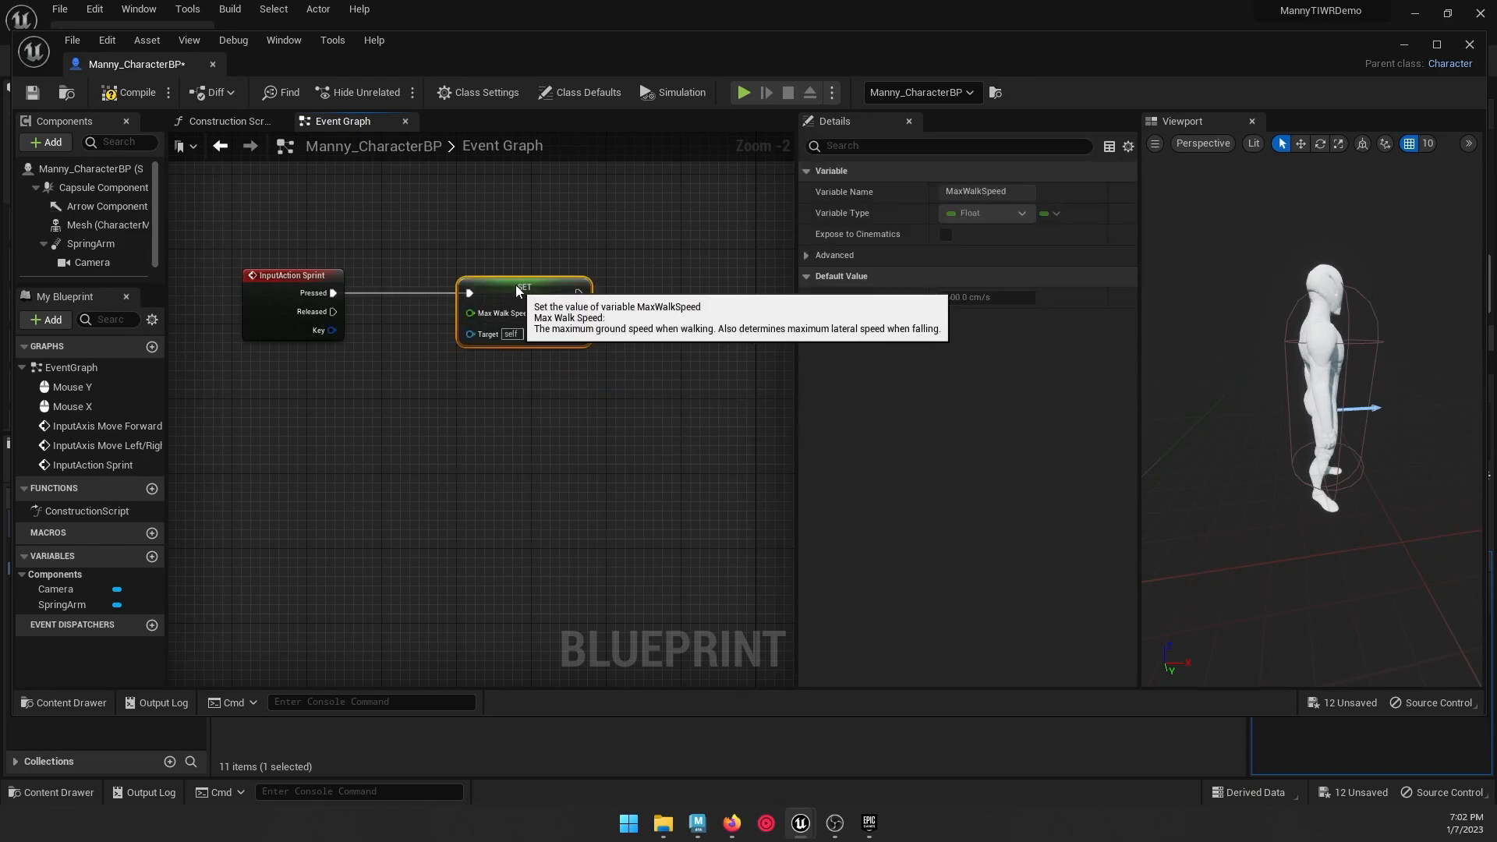
Step: Duplicate the Set Max Walk Speed node below the original and connect the Sprint action's Released output to the copy
key("ctrl+c")
left_click(506, 388)
key("ctrl+v")
left_click_drag(548, 395, 512, 360)
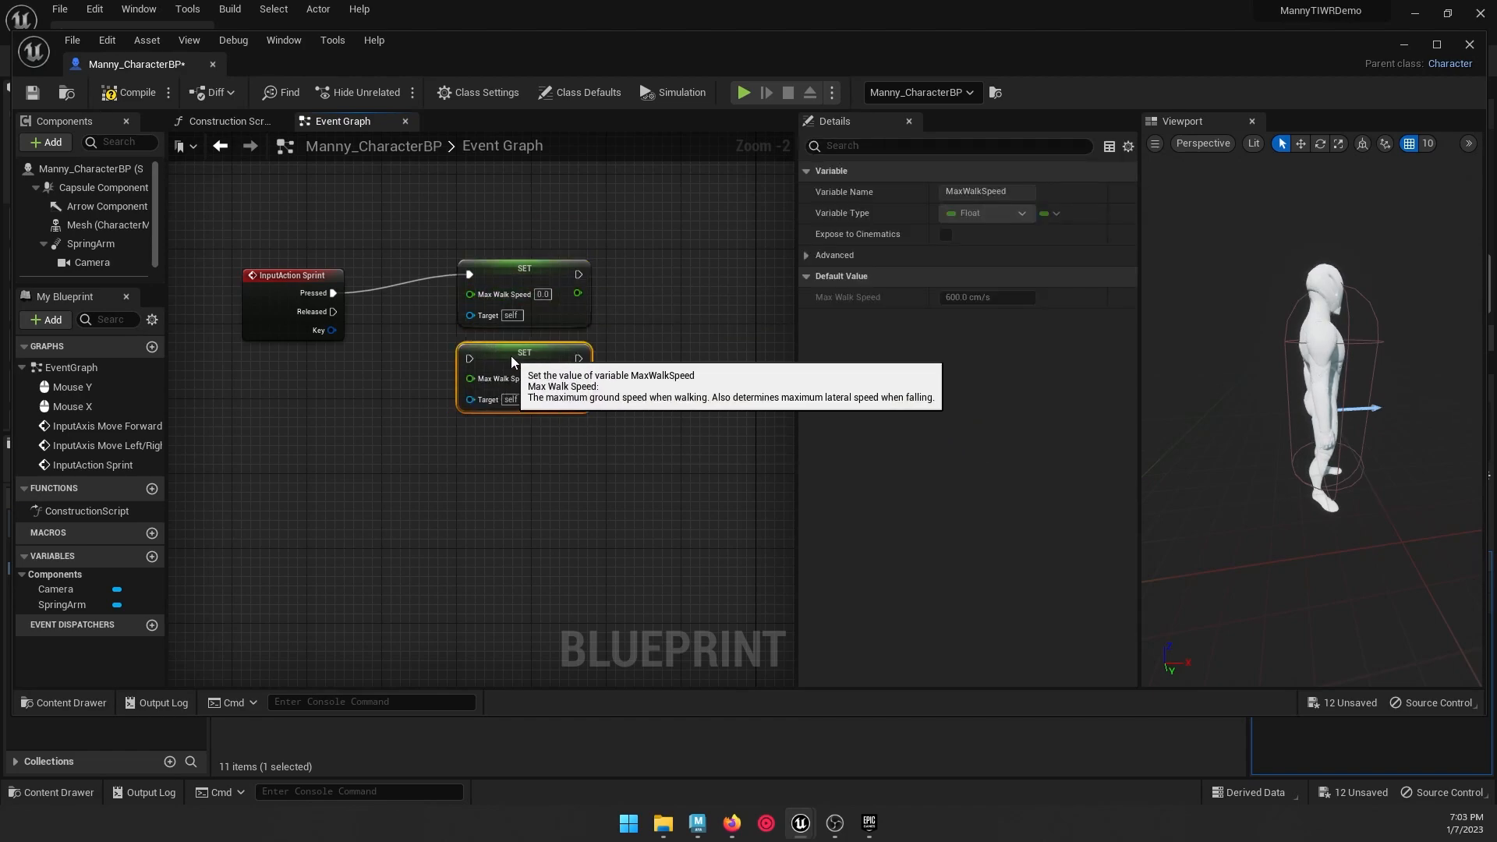
left_click(334, 317)
left_click_drag(329, 316, 473, 377)
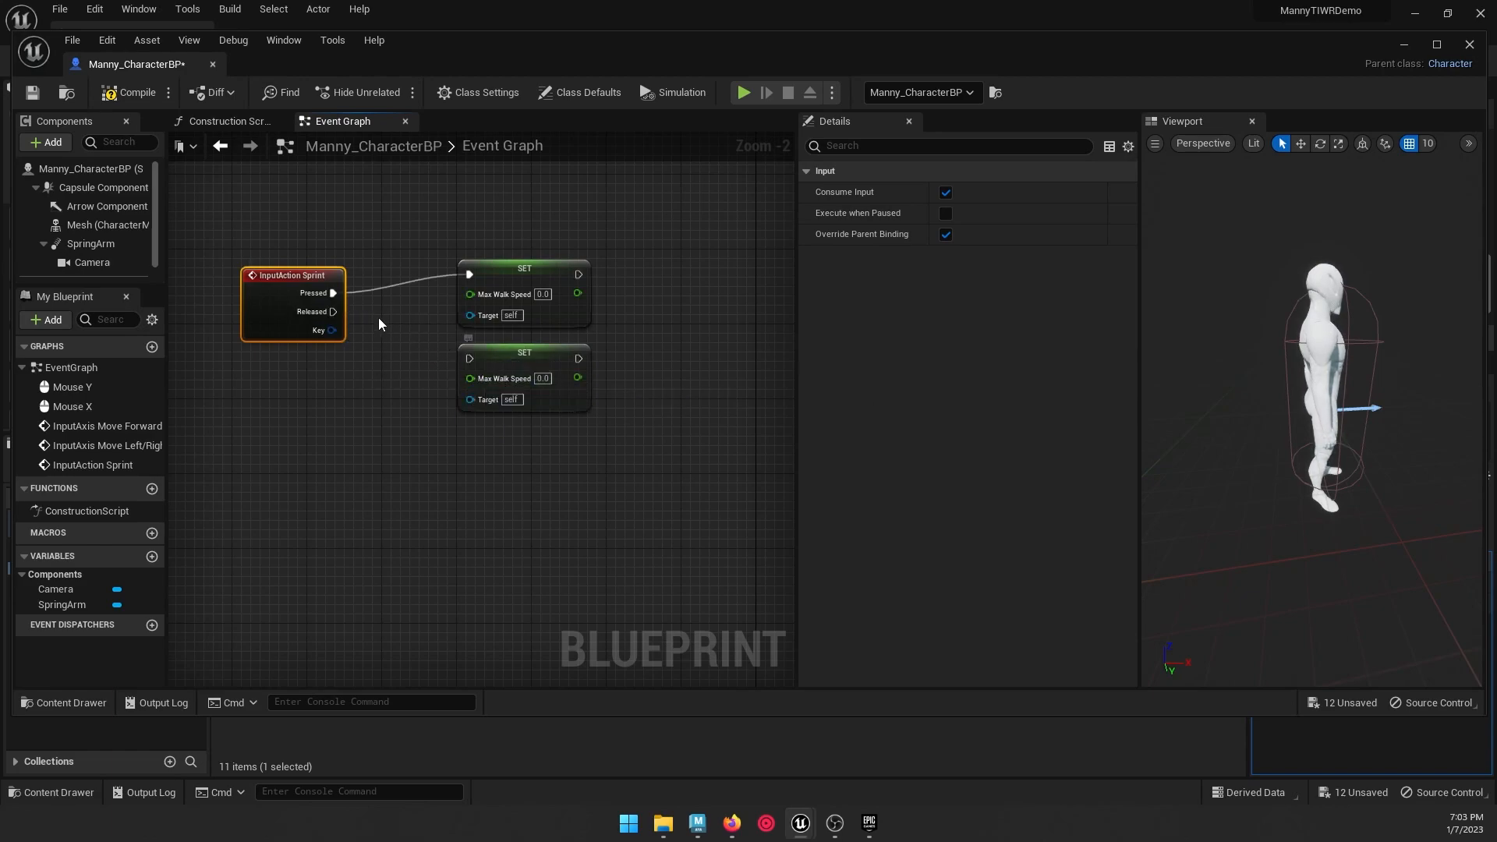
left_click_drag(335, 312, 469, 359)
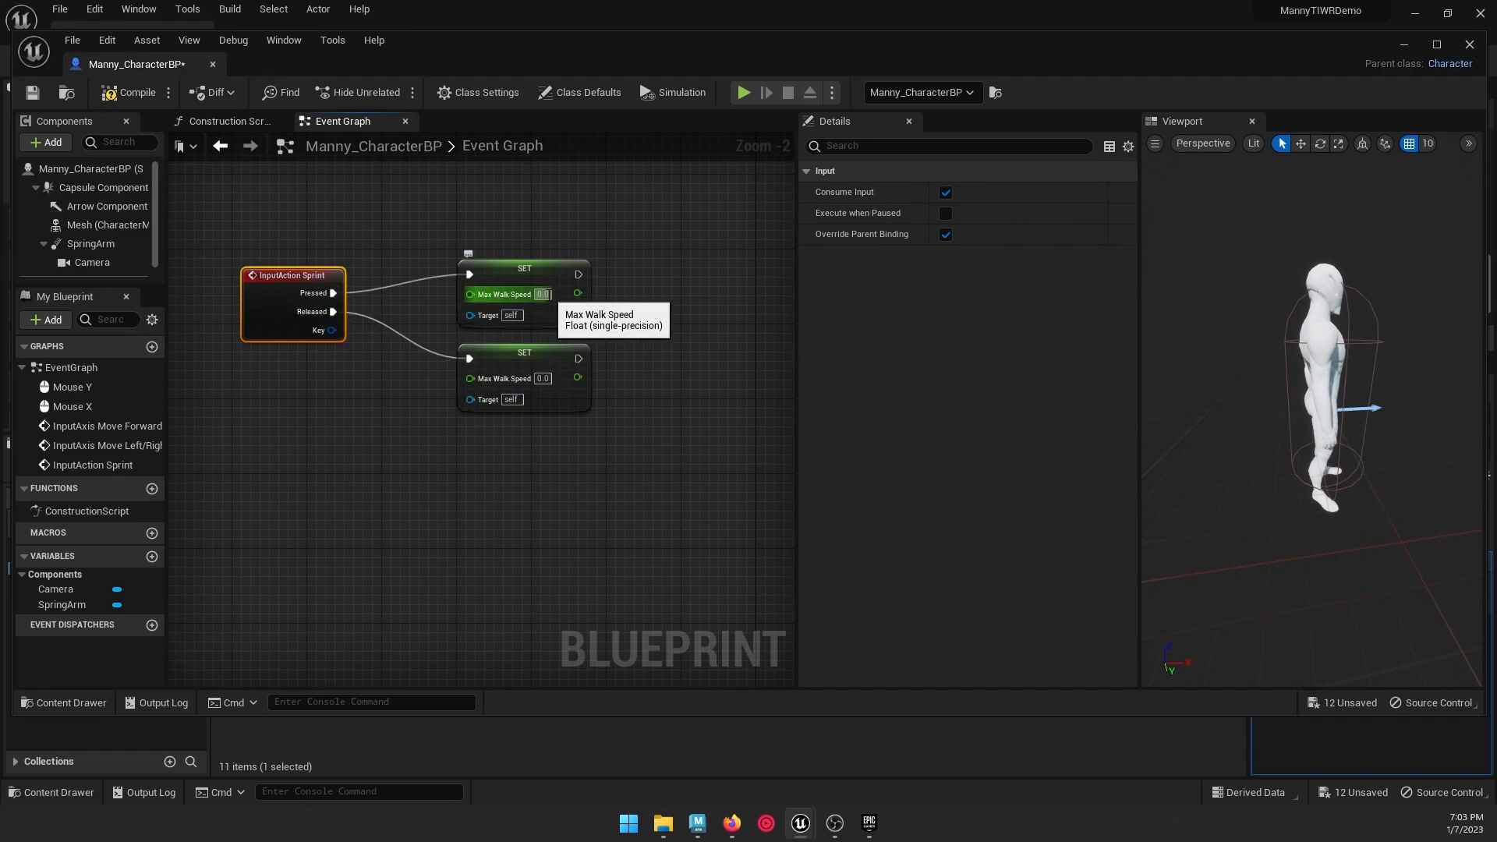
Step: Set Max Walk Speed to 900 on the Pressed node and 225 on the Released node
left_click(546, 294)
type("900")
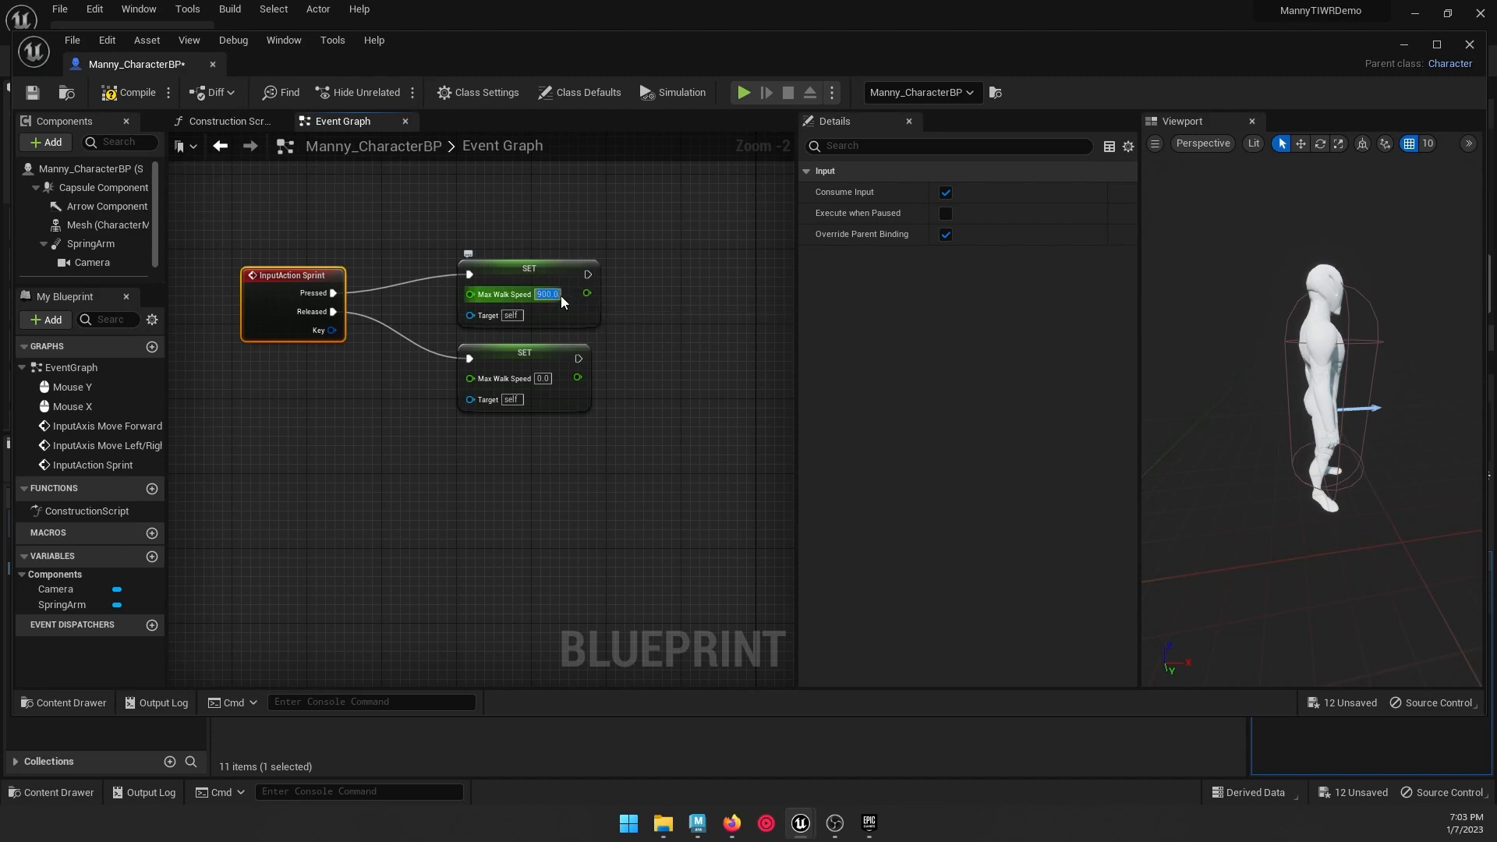
left_click(541, 378)
type("225.0")
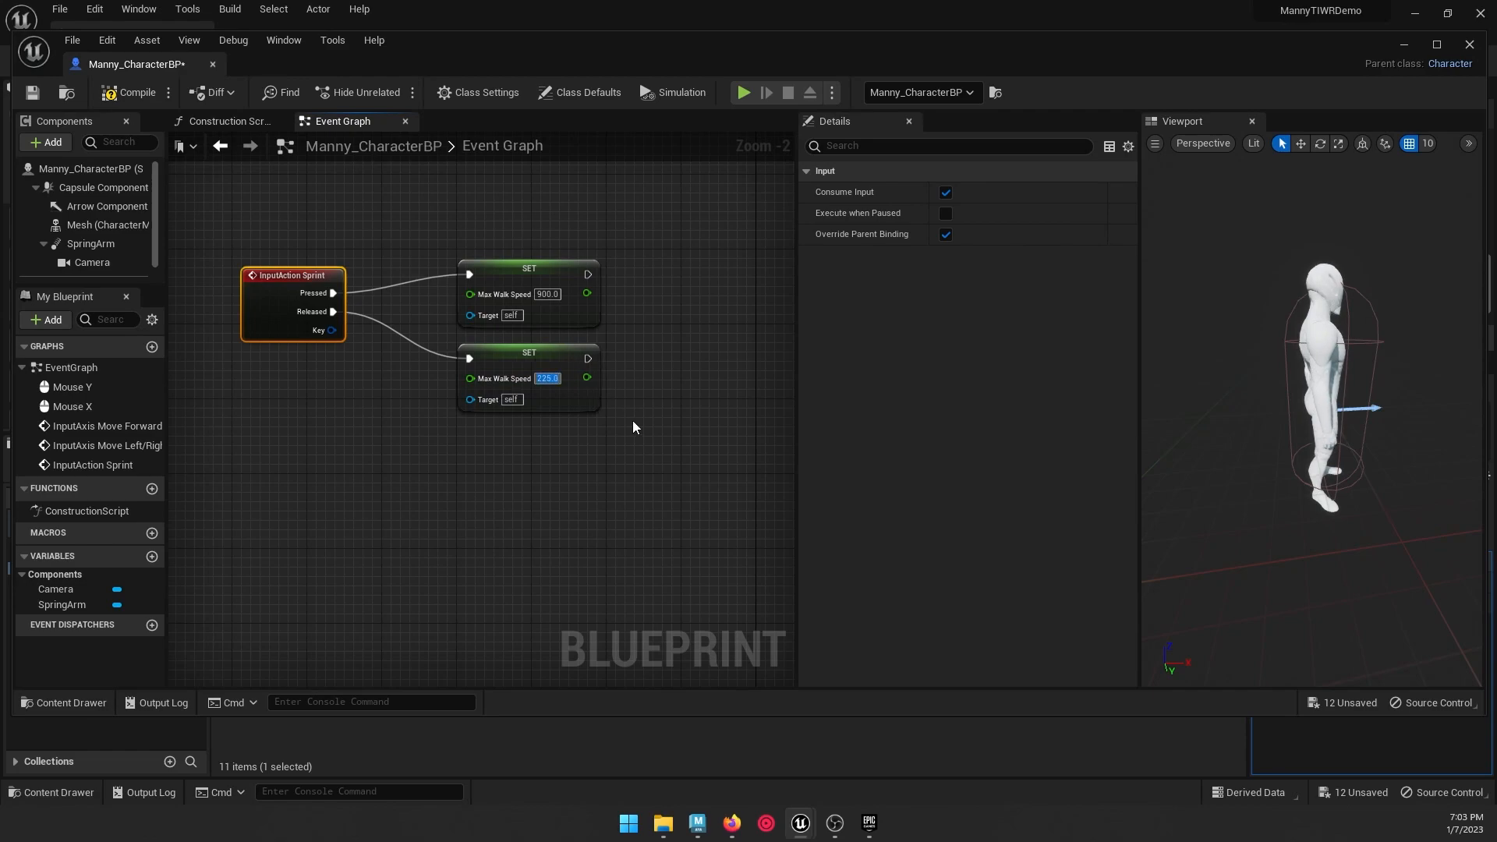
left_click(644, 466)
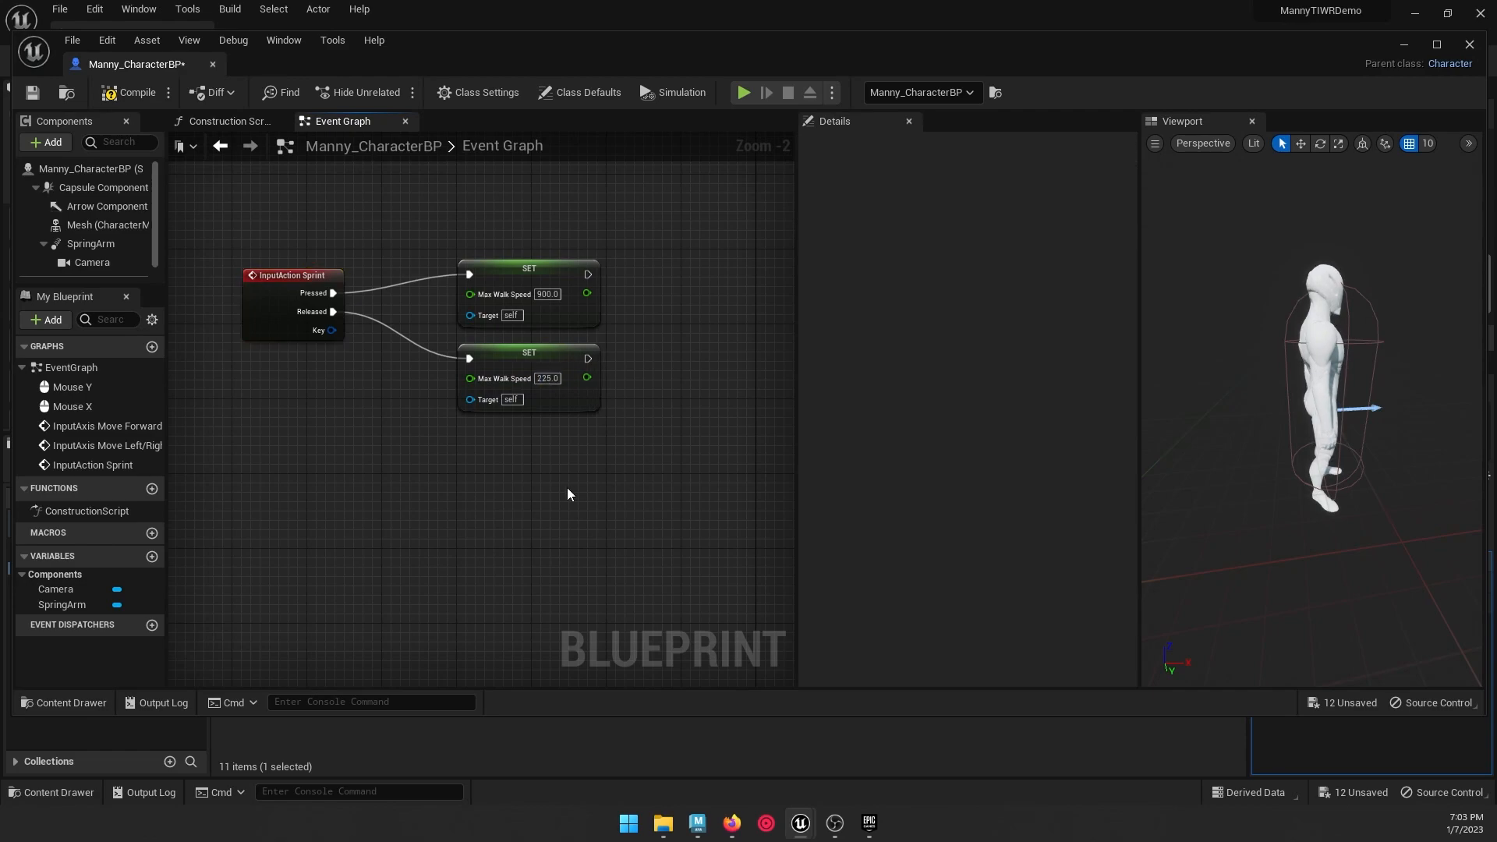
Step: Add a Character Movement reference below the Sprint event and connect it to the Target of both Set Max Walk Speed nodes
right_click(312, 445)
type("character m")
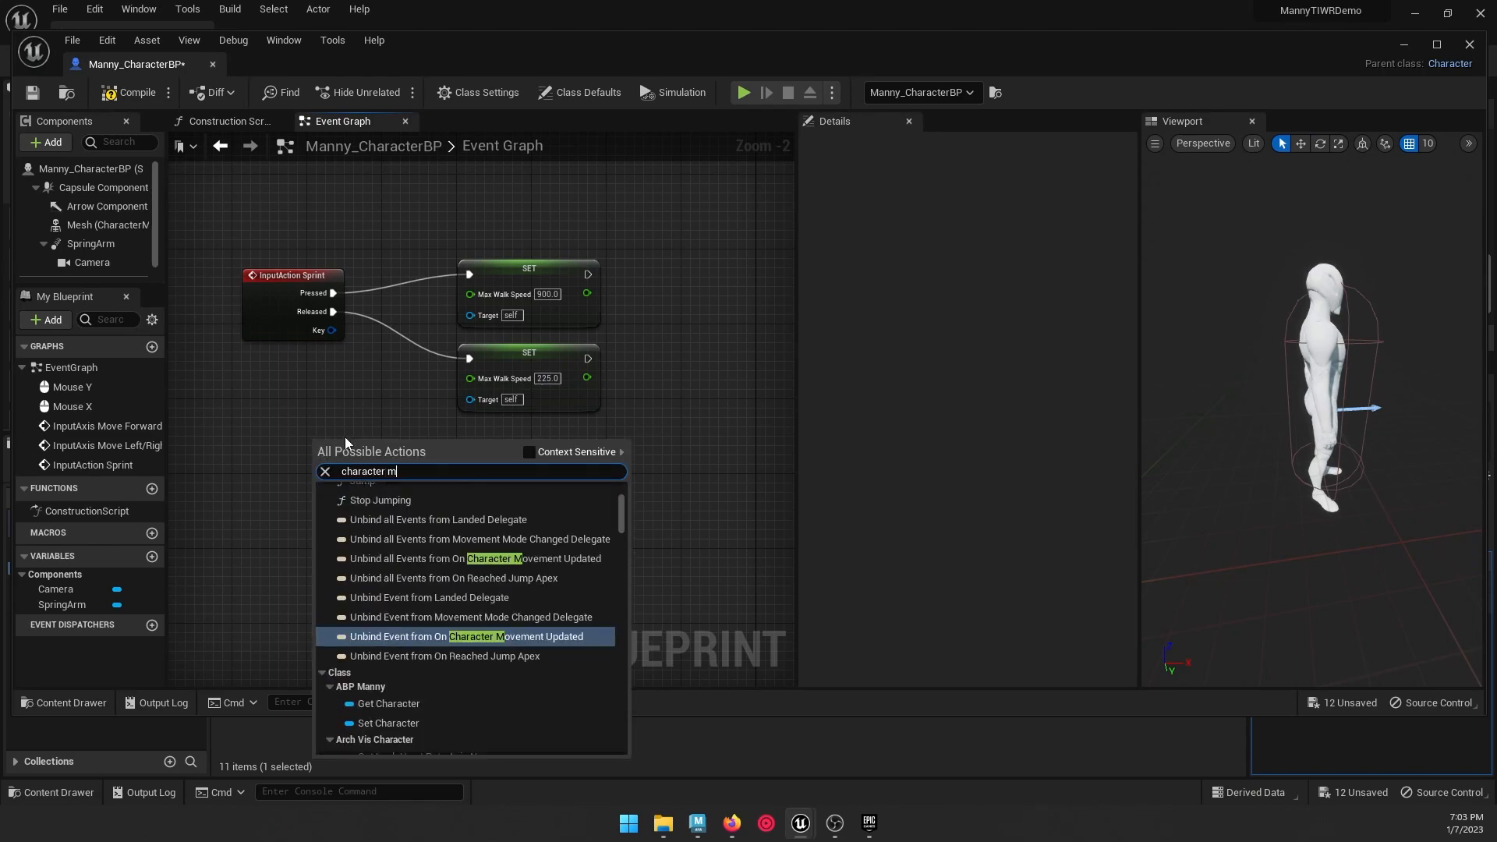
type("ovenme")
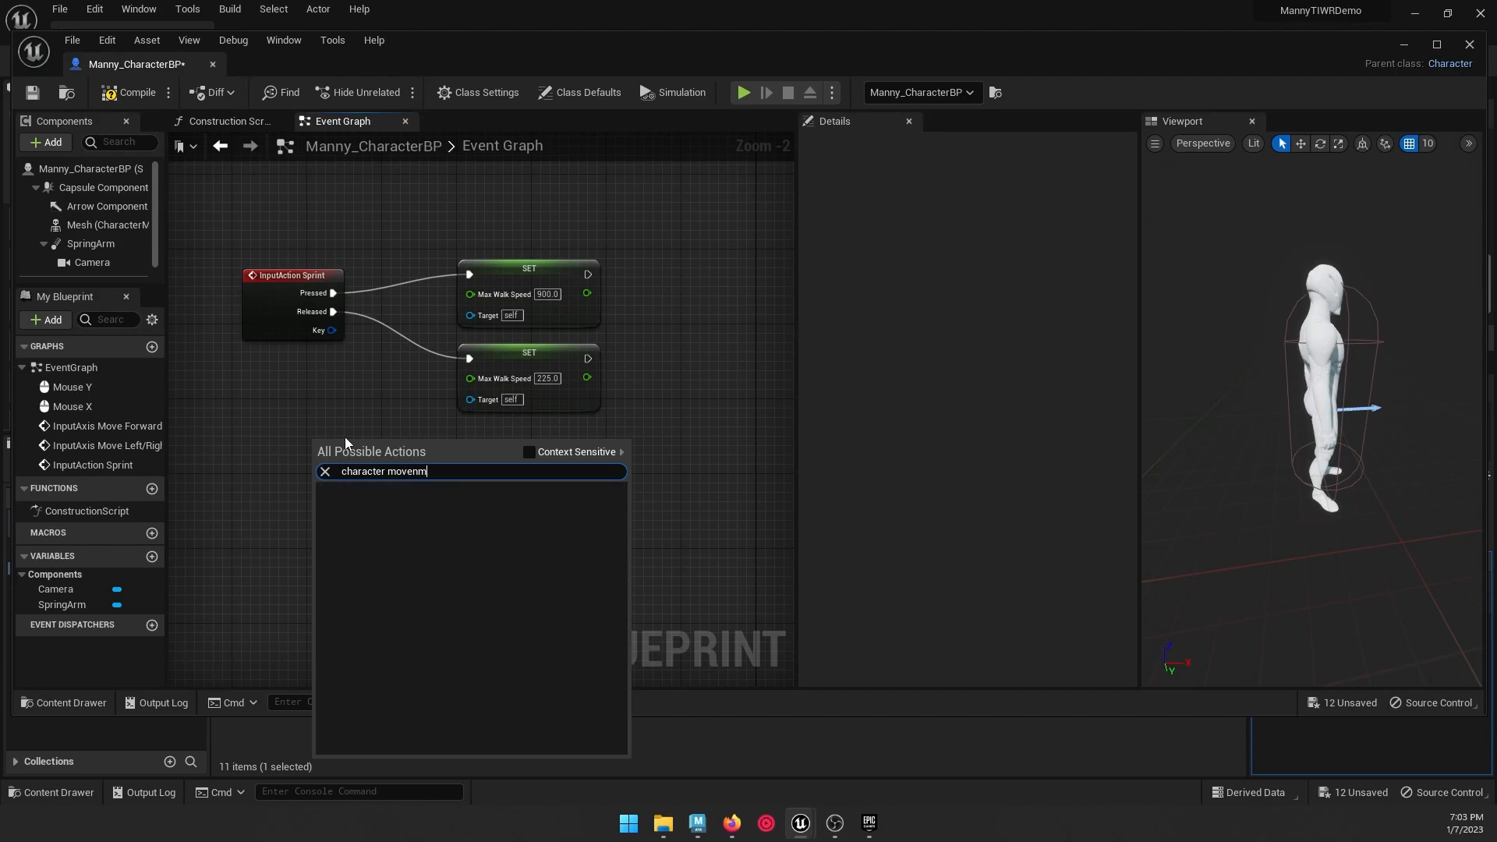
key("BackSpace")
key("BackSpace")
key("BackSpace")
key("BackSpace")
type("ment")
key("BackSpace")
key("BackSpace")
key("BackSpace")
key("BackSpace")
type("ement")
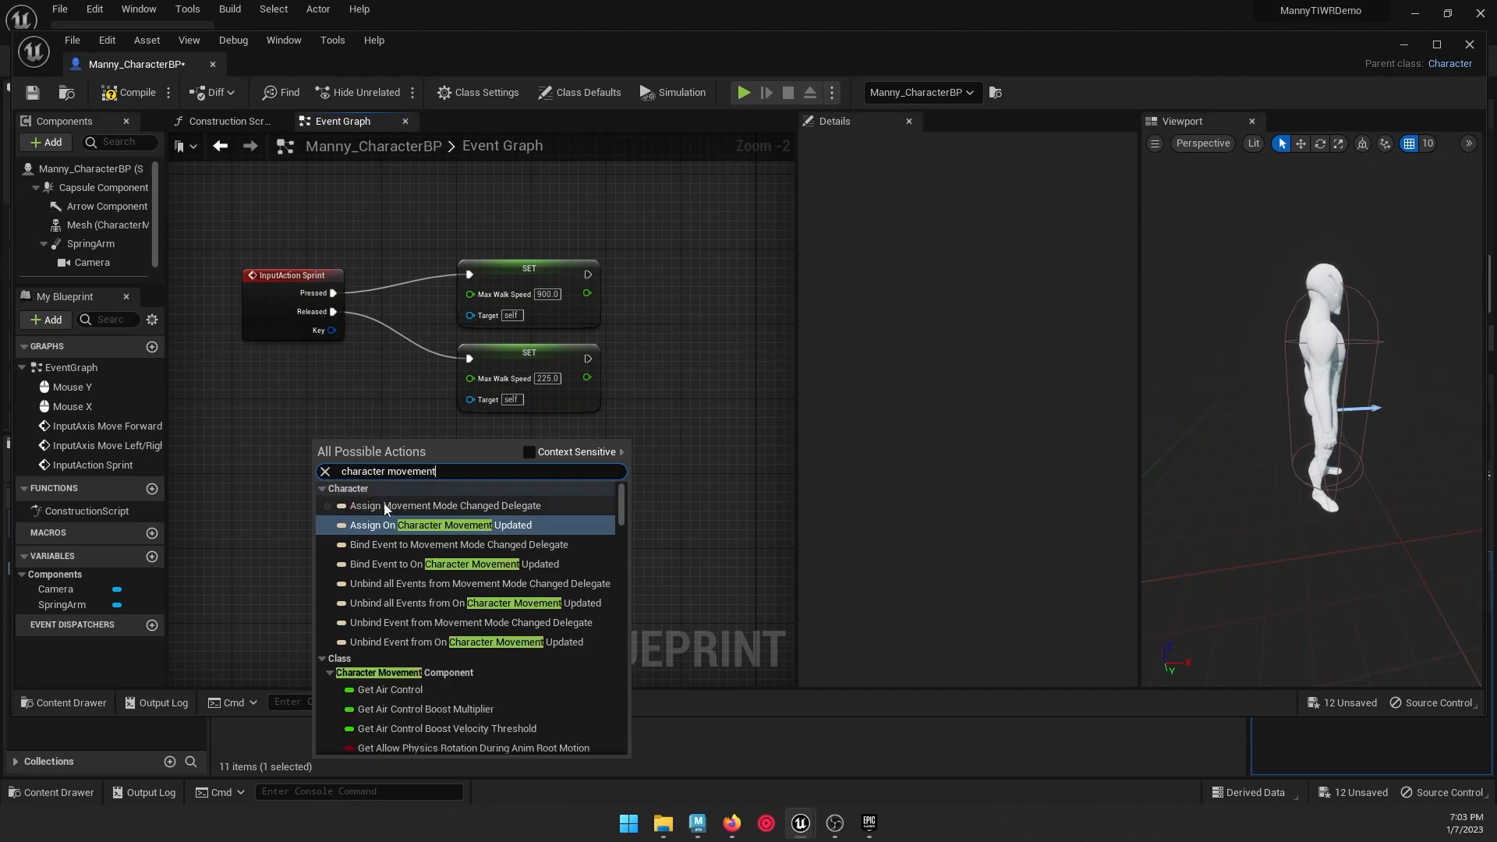
scroll(477, 563, "down", 8)
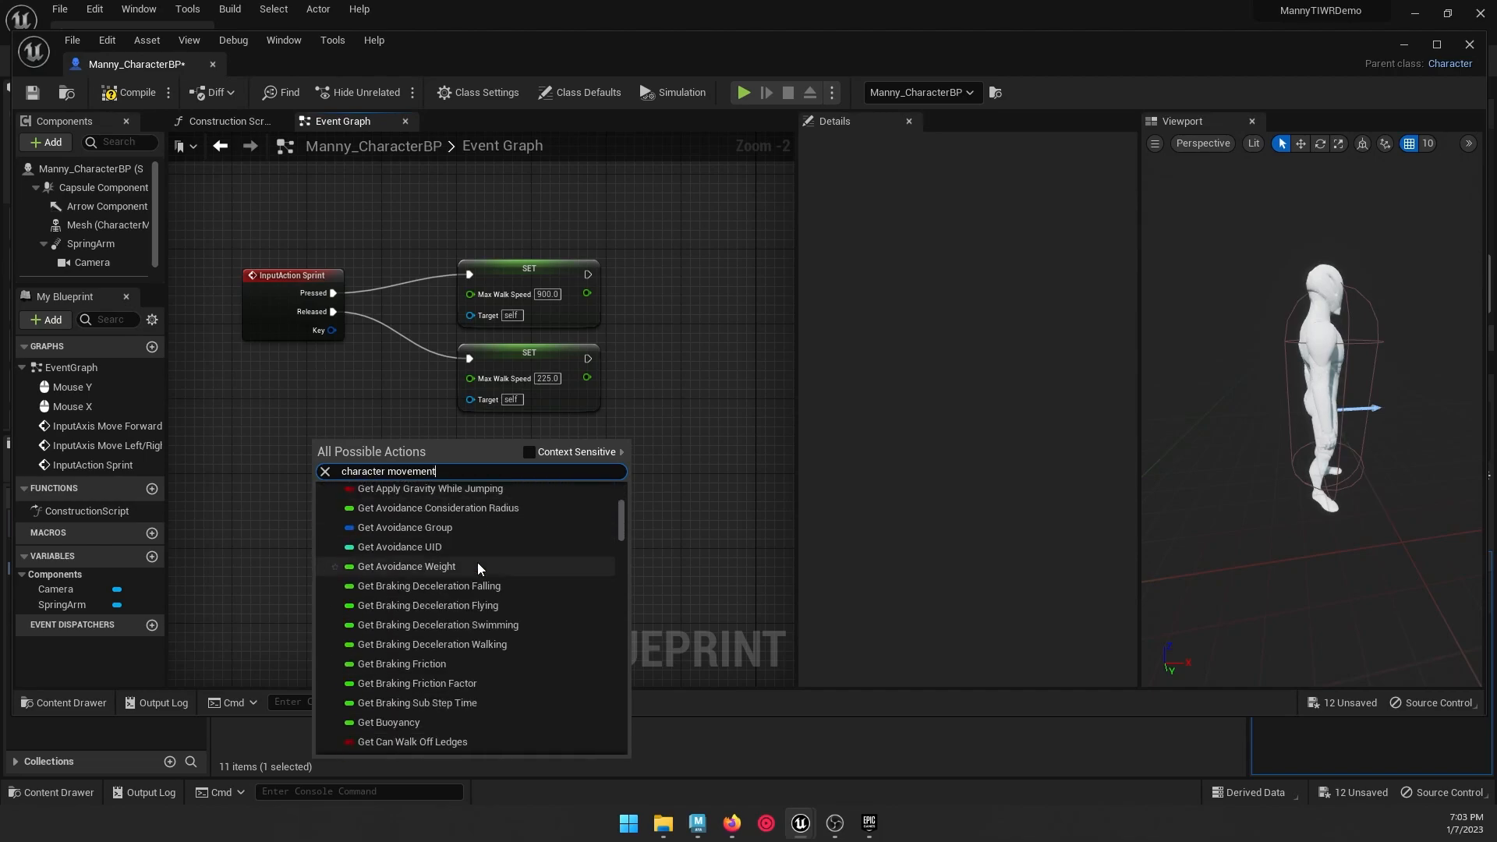
left_click_drag(621, 522, 630, 736)
left_click(506, 745)
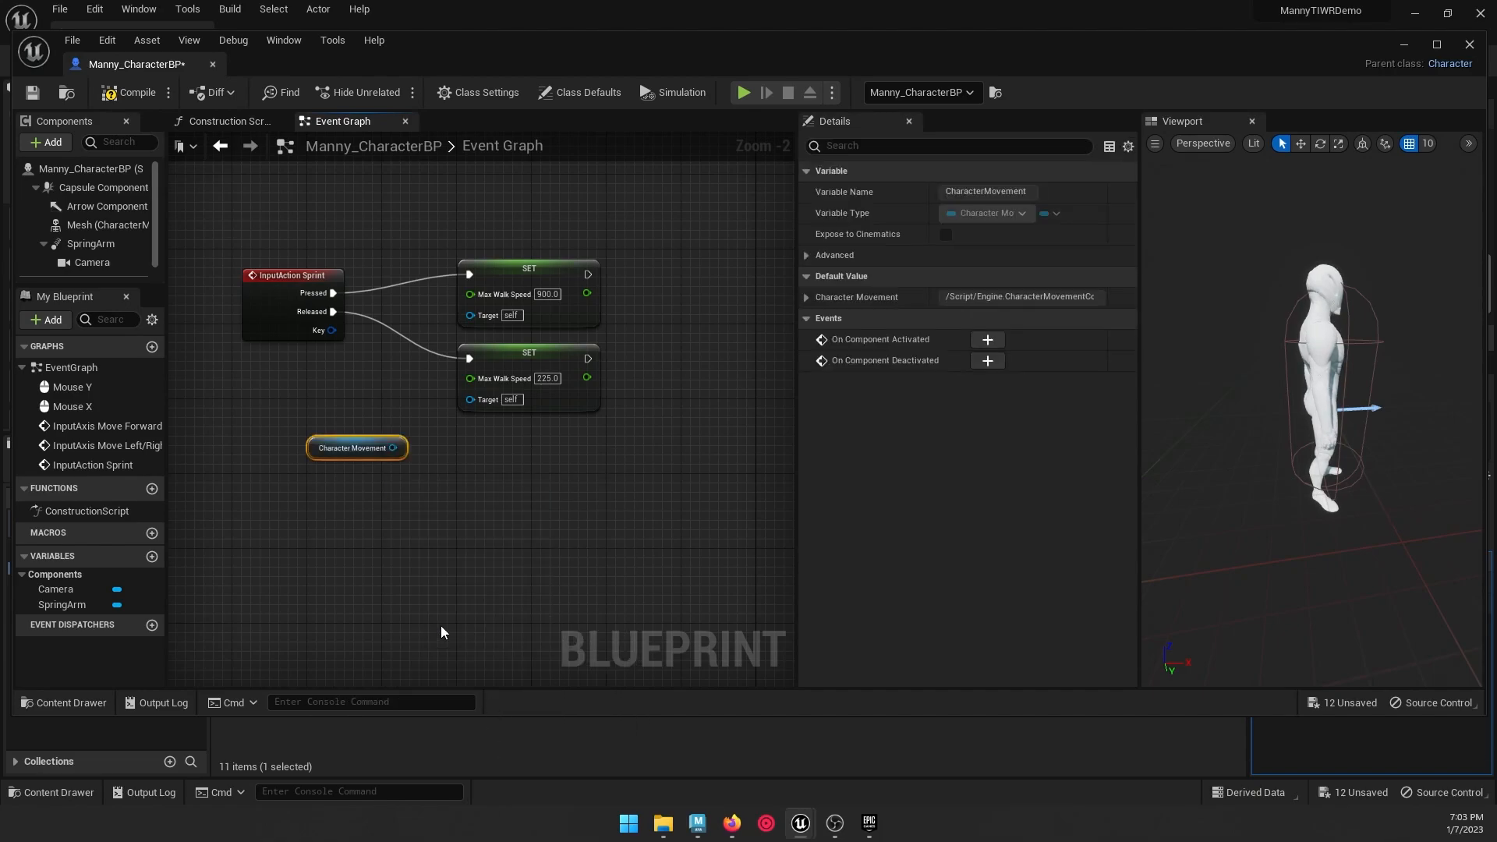
left_click_drag(347, 451, 475, 315)
left_click_drag(337, 401, 470, 399)
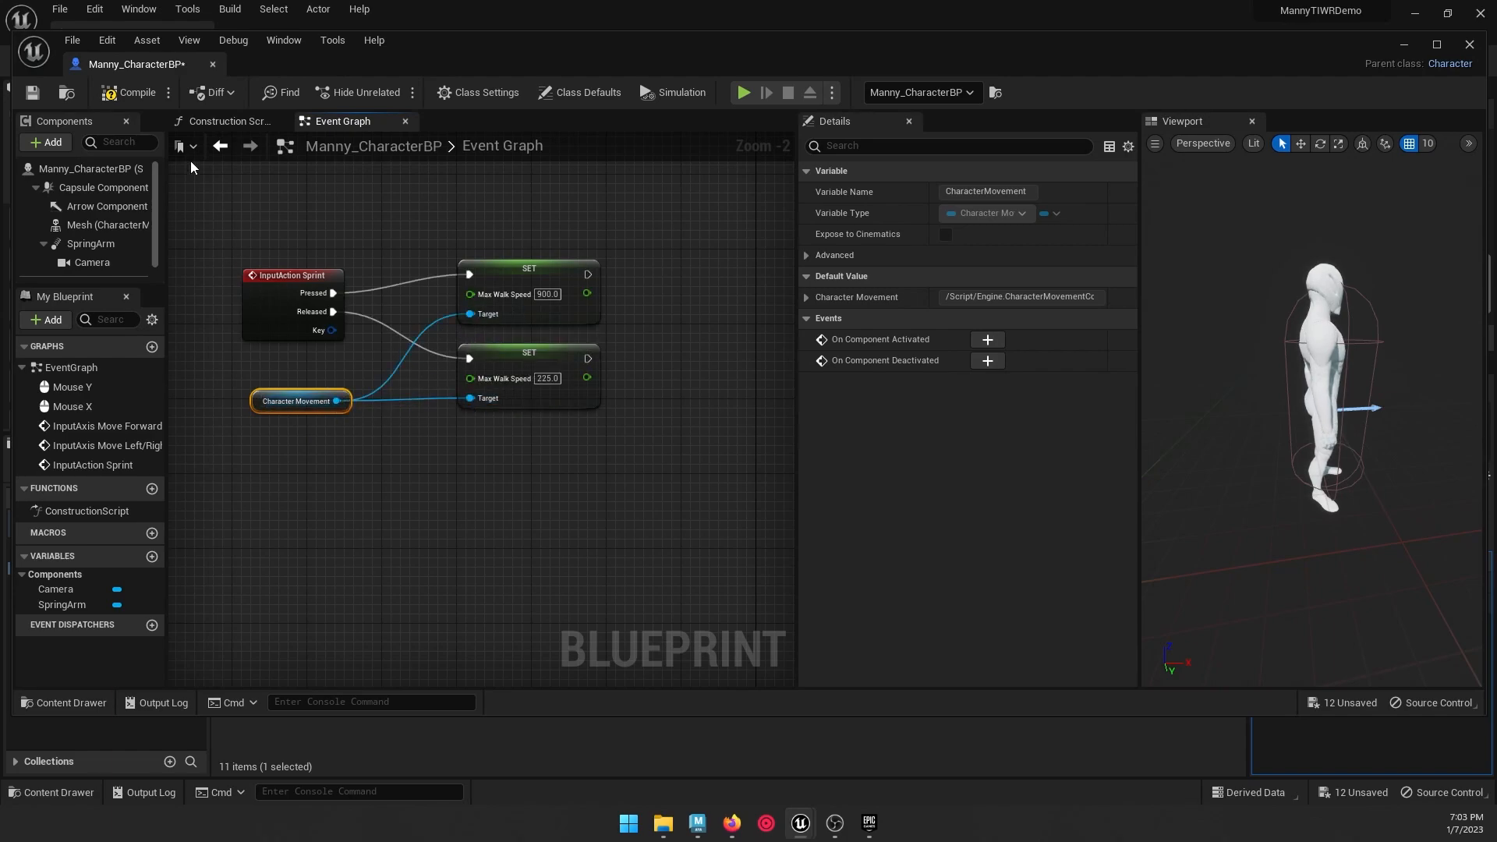
Step: Compile and save Manny_CharacterBP, then play-test the sprint in the level and stop the session
left_click(126, 92)
left_click(32, 92)
left_click(1403, 44)
left_click(346, 61)
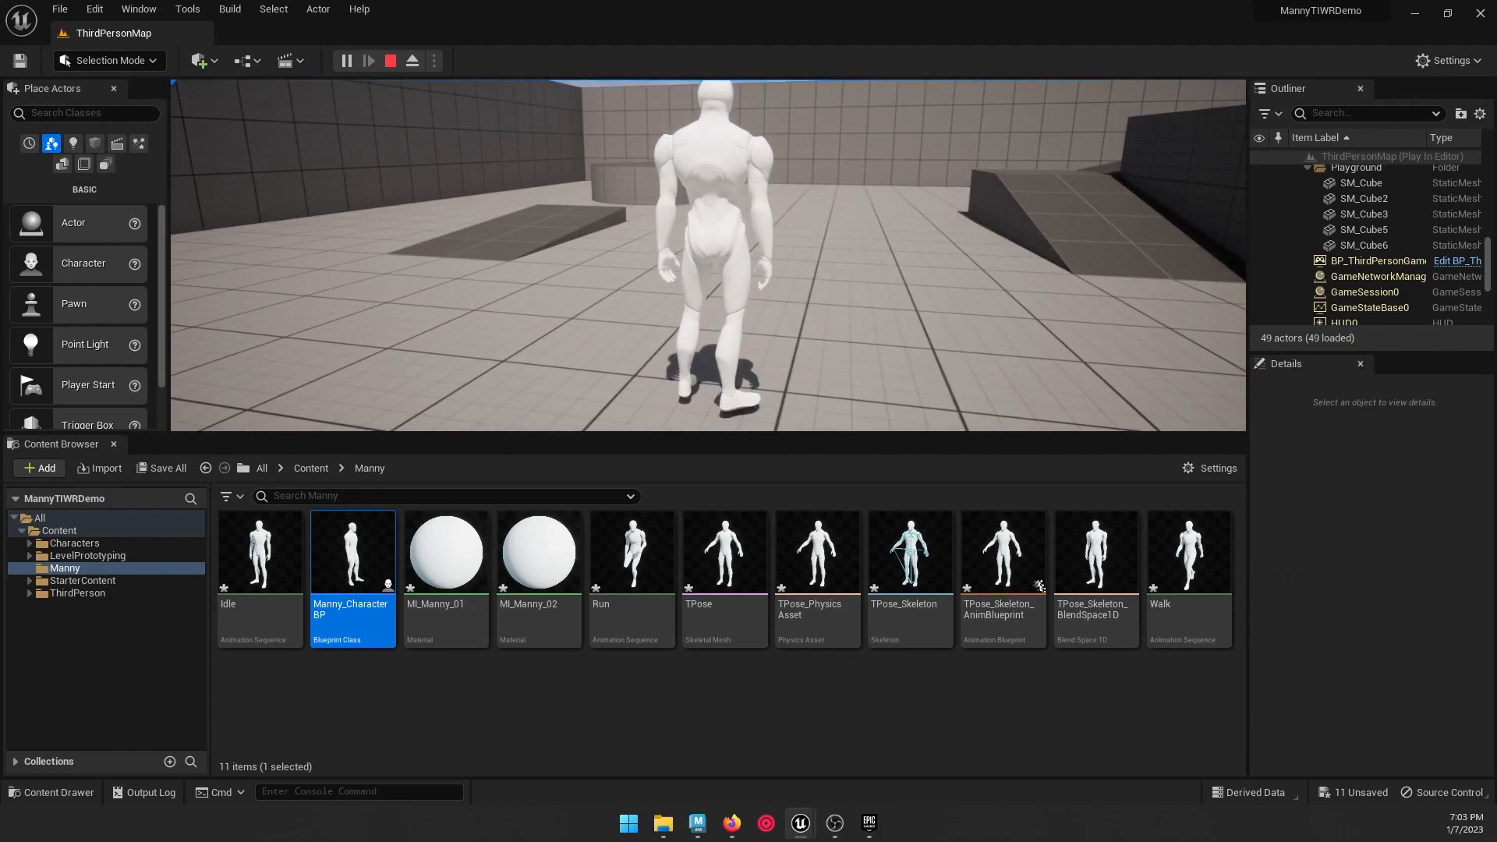
key("Escape")
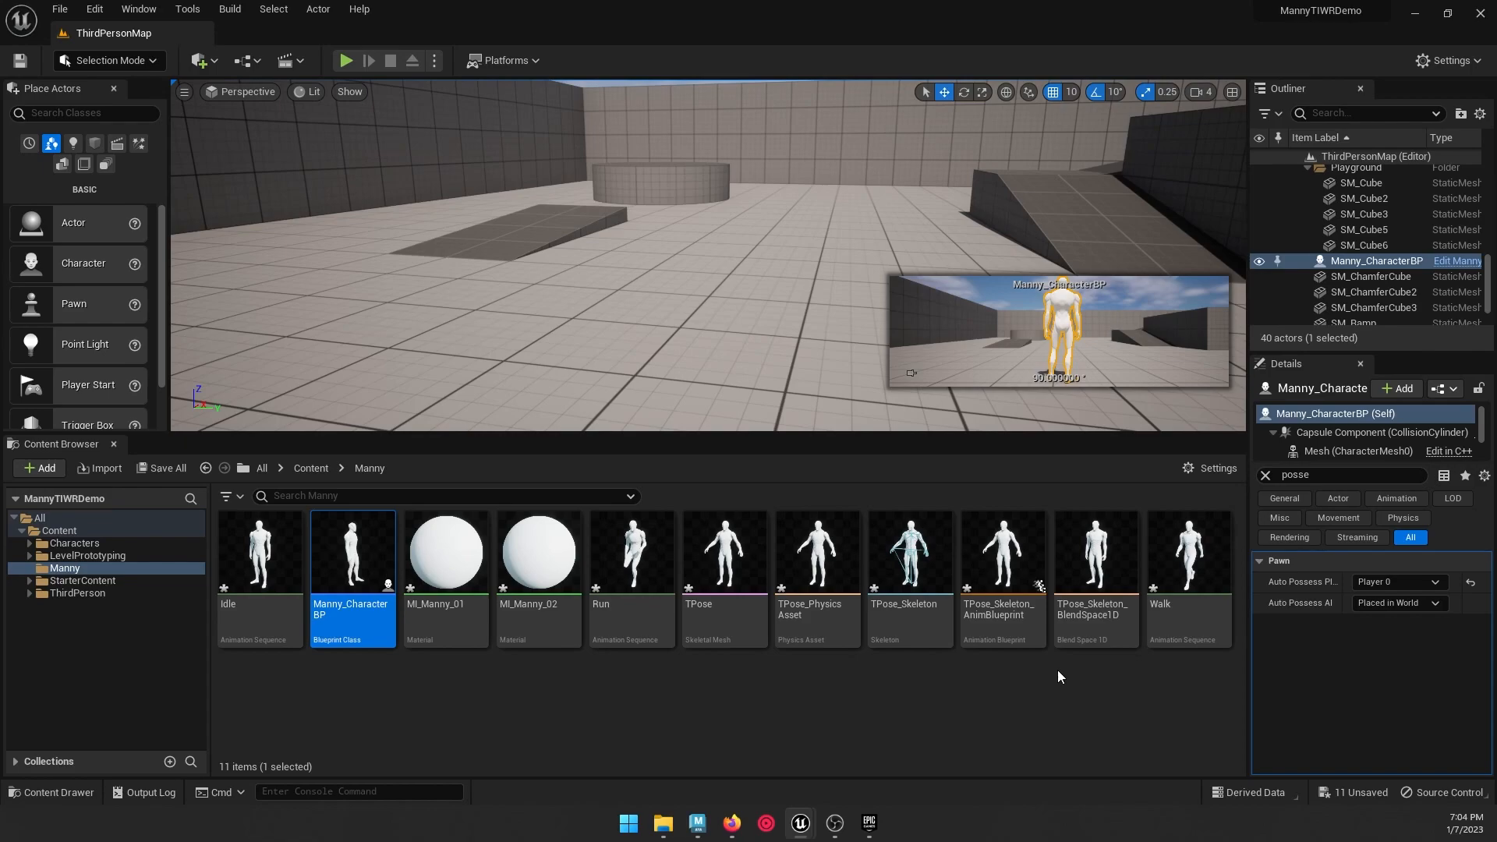
Step: Open TPose_Skeleton_AnimBlueprint and delete the two disabled default nodes from its Event Graph
double_click(1014, 566)
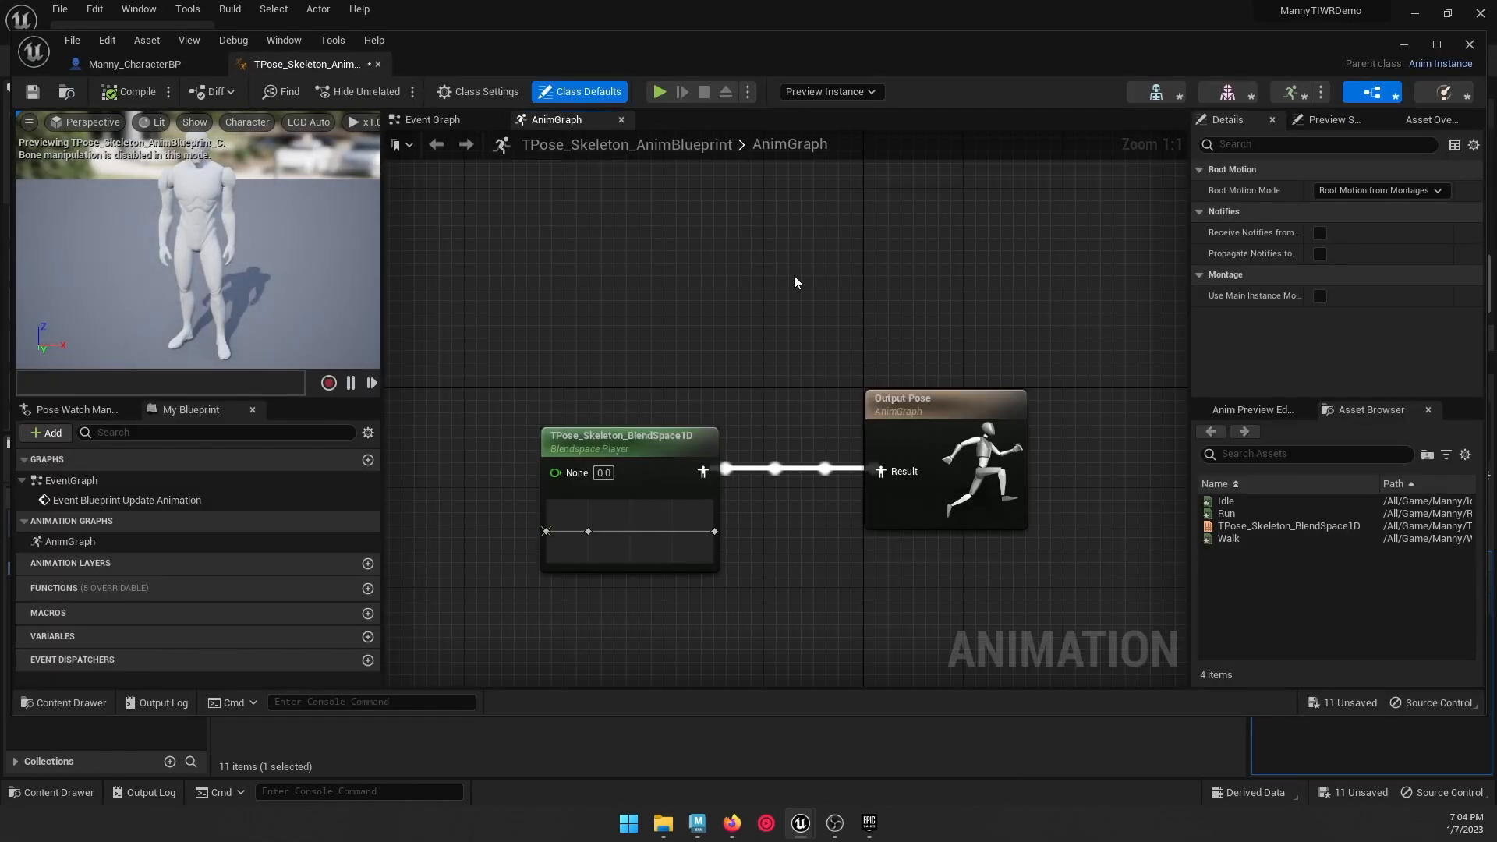
scroll(863, 326, "down", 1)
right_click_drag(764, 322, 839, 293)
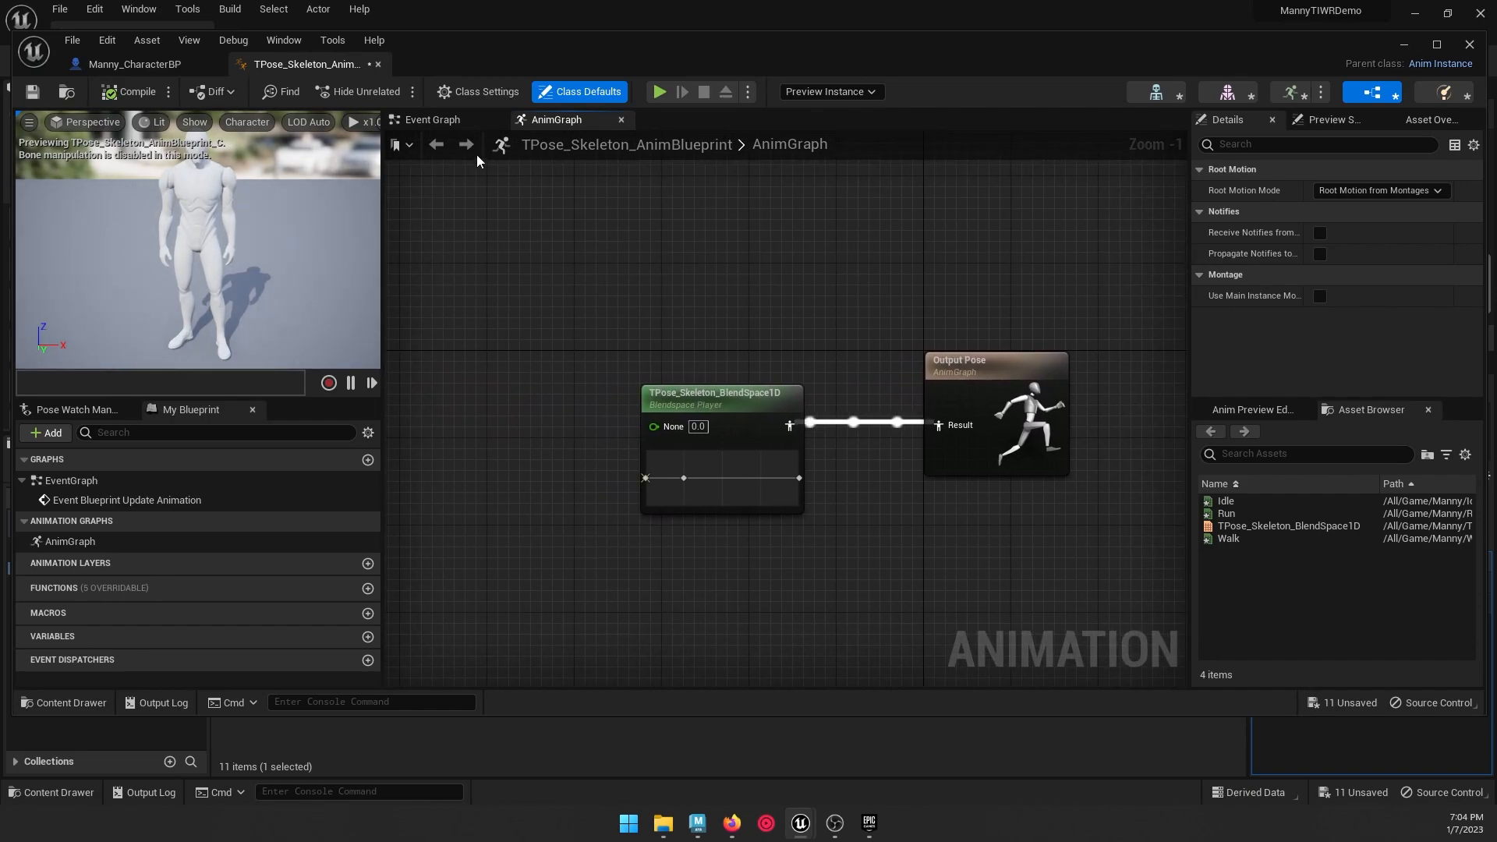
left_click(454, 125)
scroll(795, 394, "down", 3)
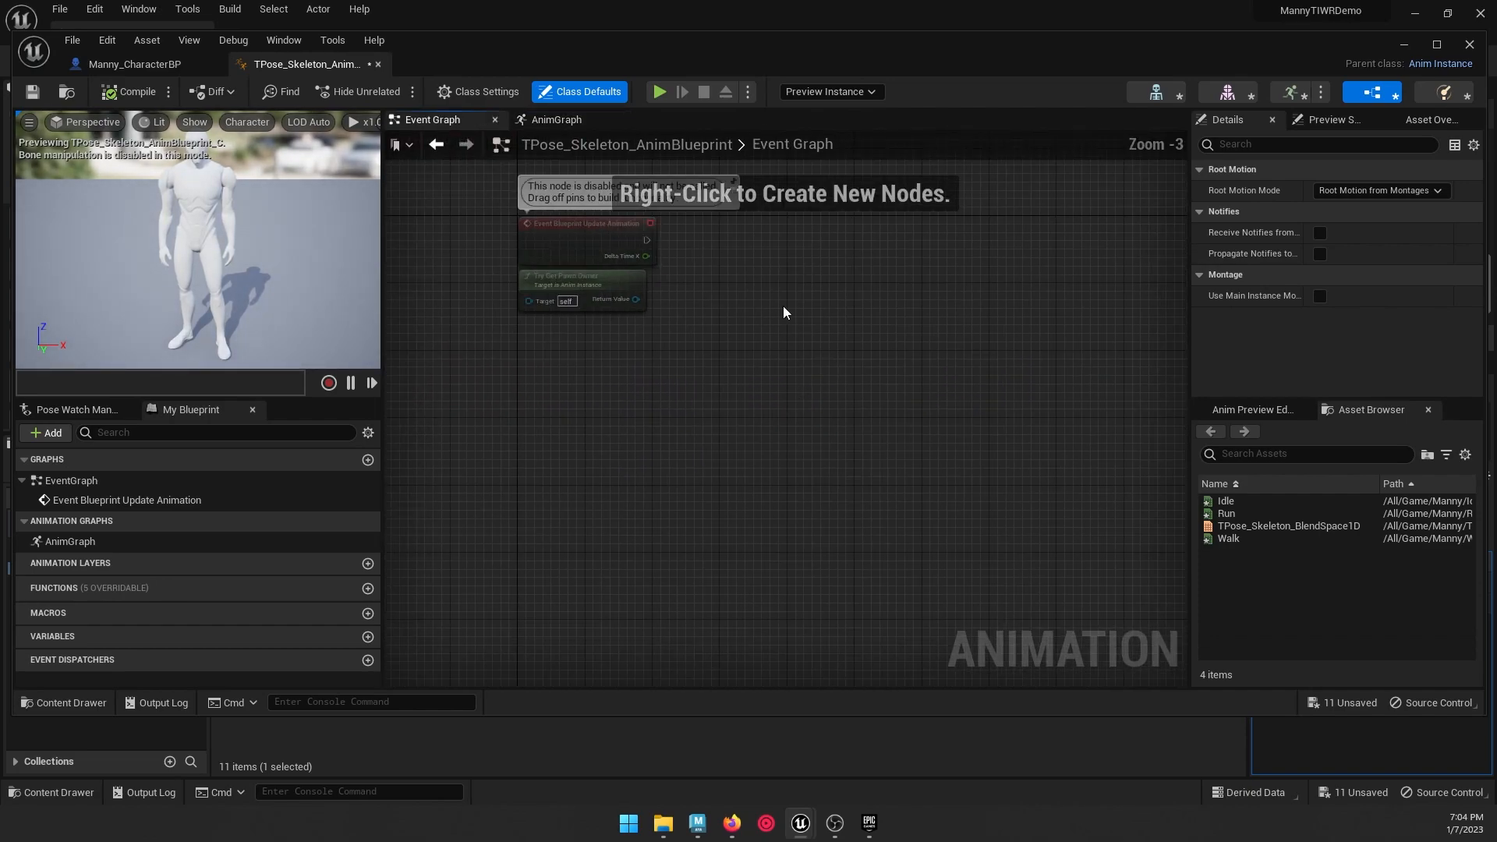
right_click_drag(781, 307, 714, 409)
left_click_drag(632, 460, 474, 269)
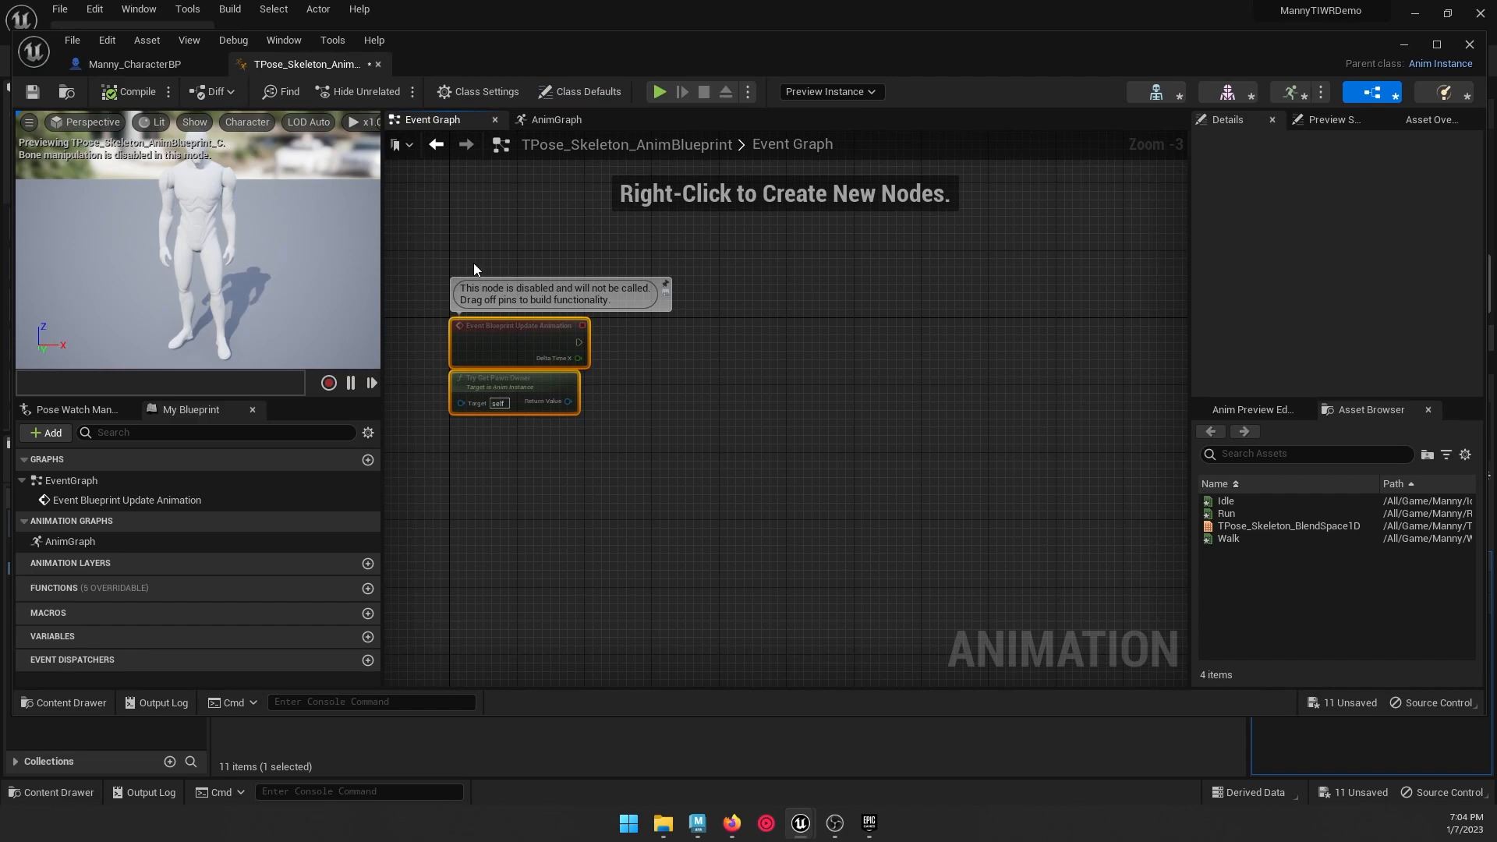
key("Delete")
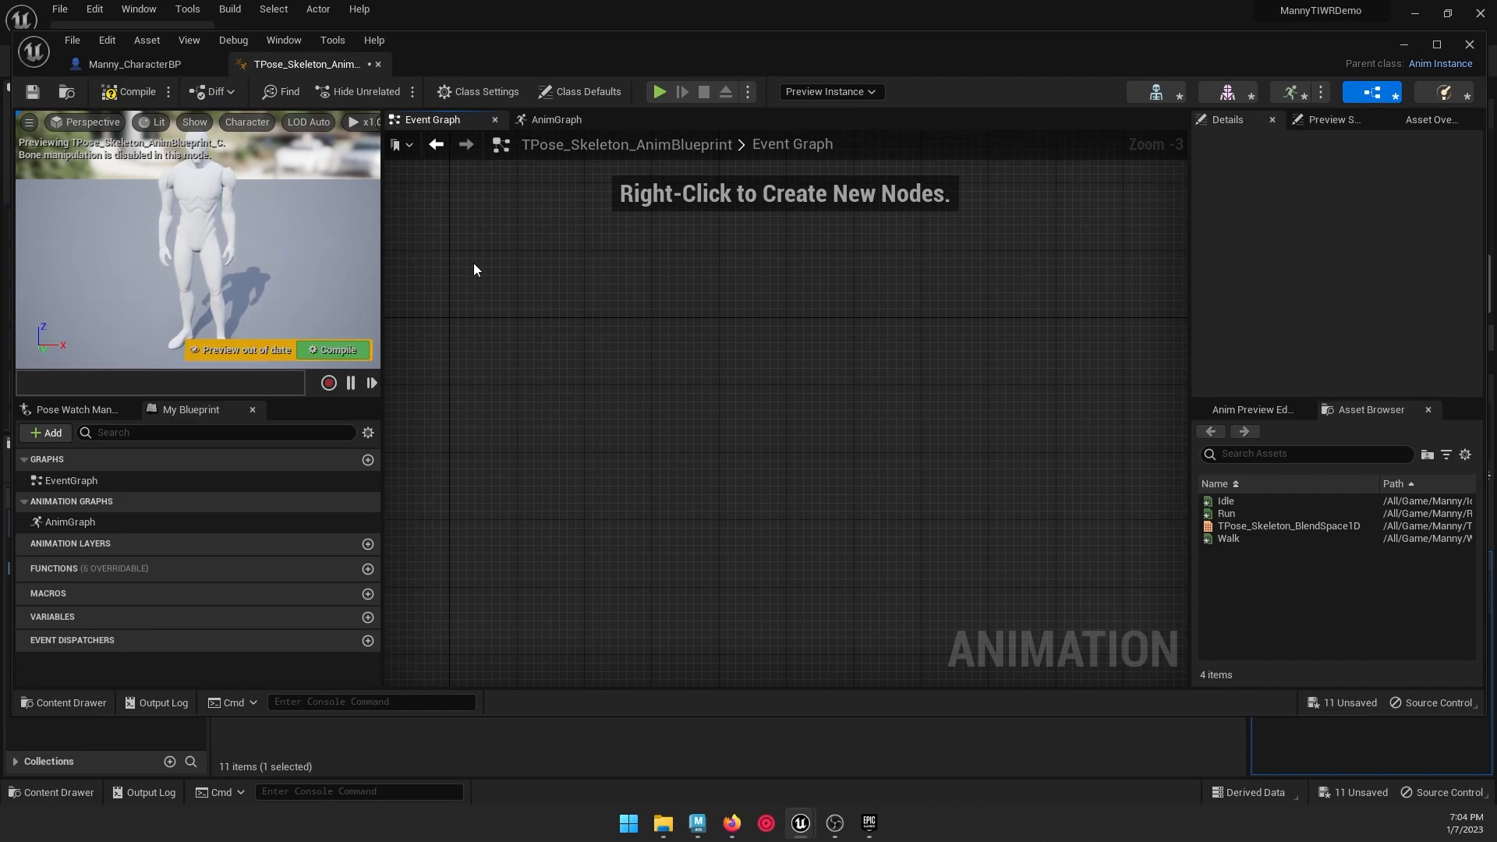
Step: Add an Event Blueprint Update Animation node to the empty Event Graph
right_click(663, 333)
type("E")
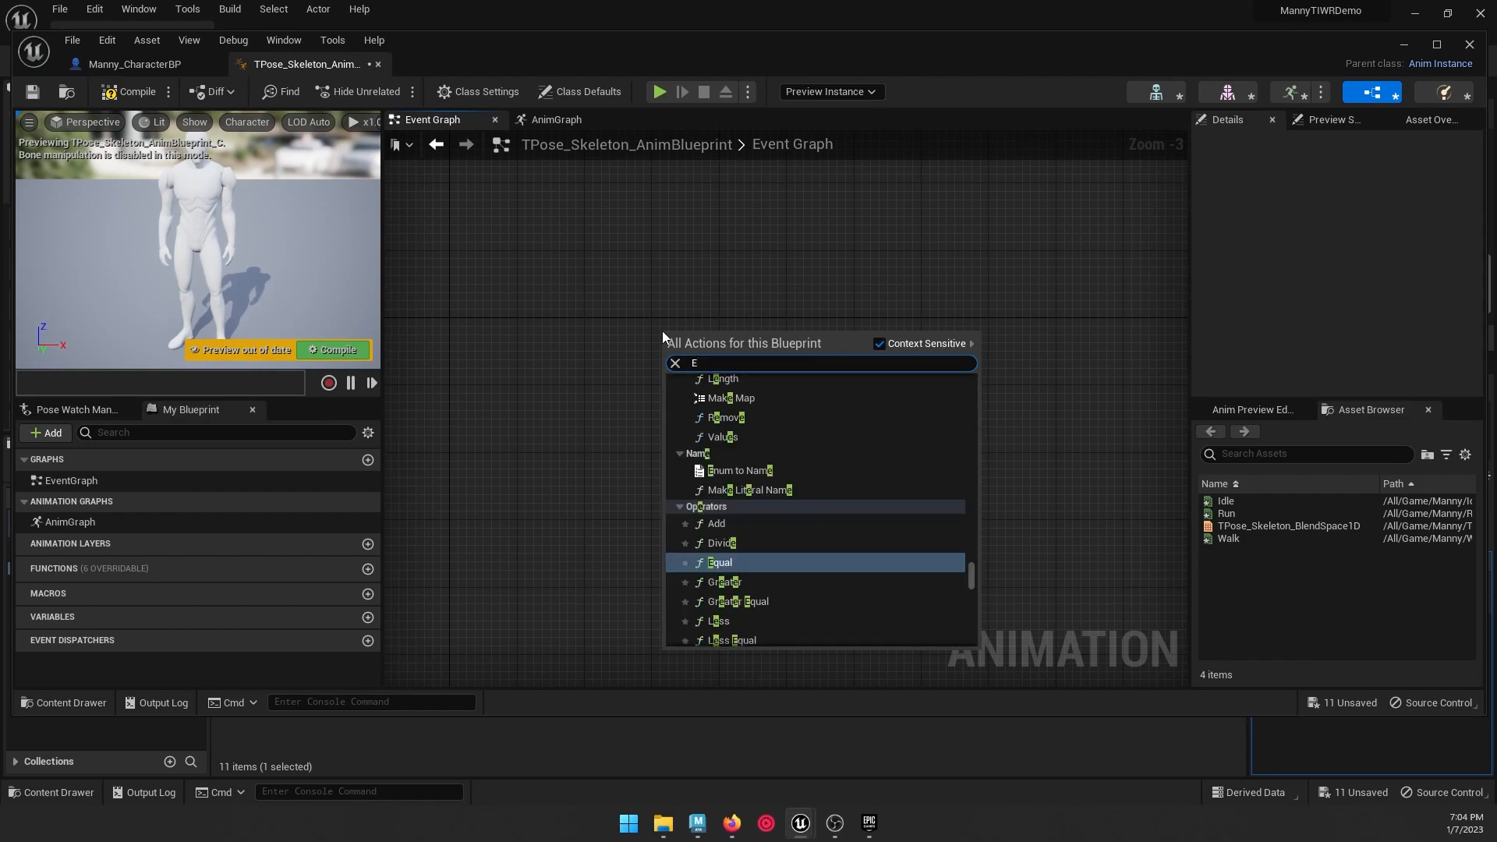
type("vent Bl")
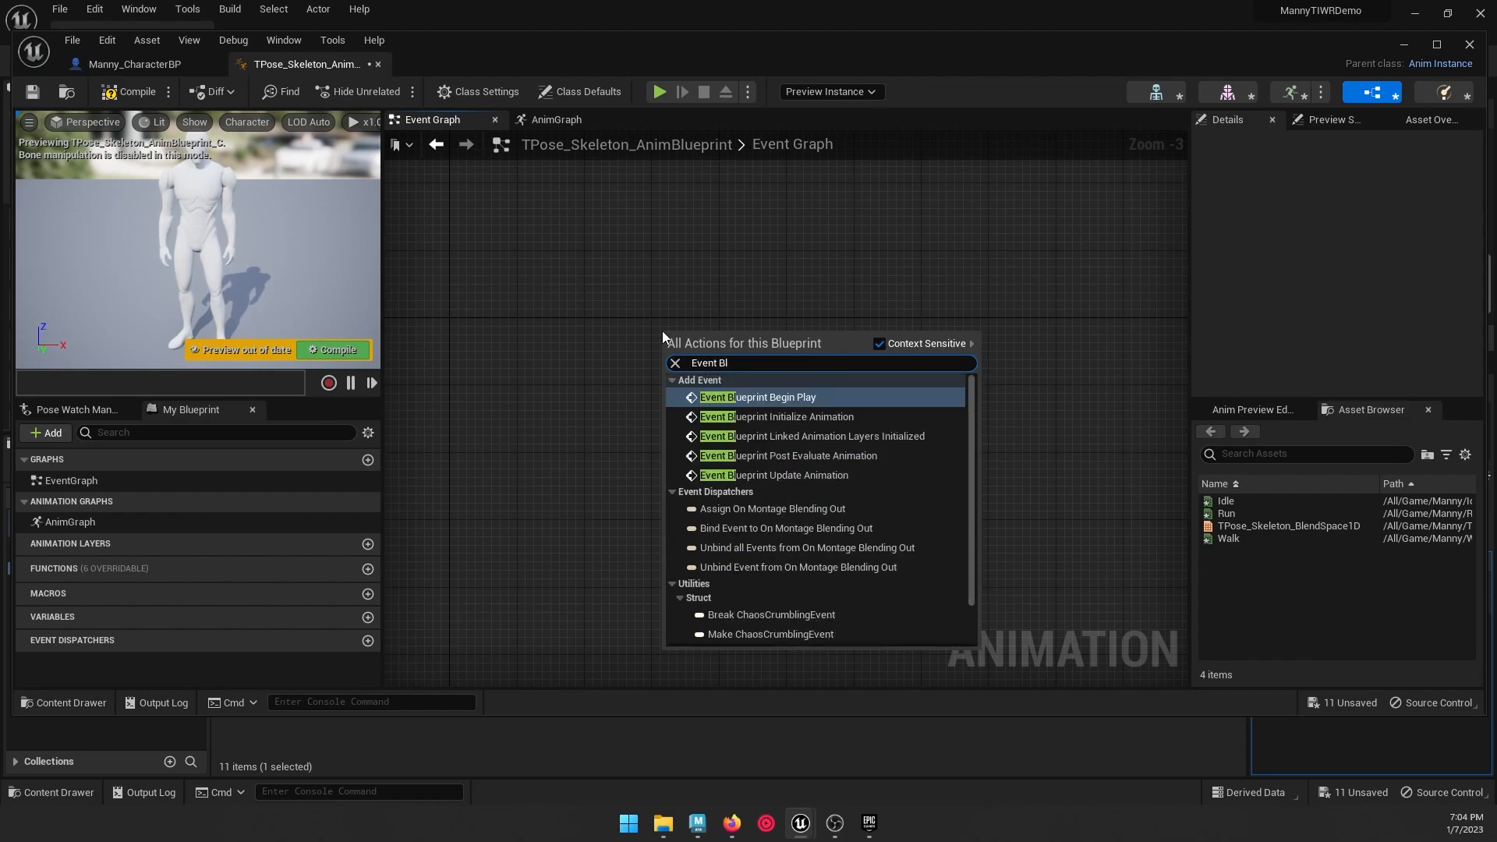
type("ueprint Up")
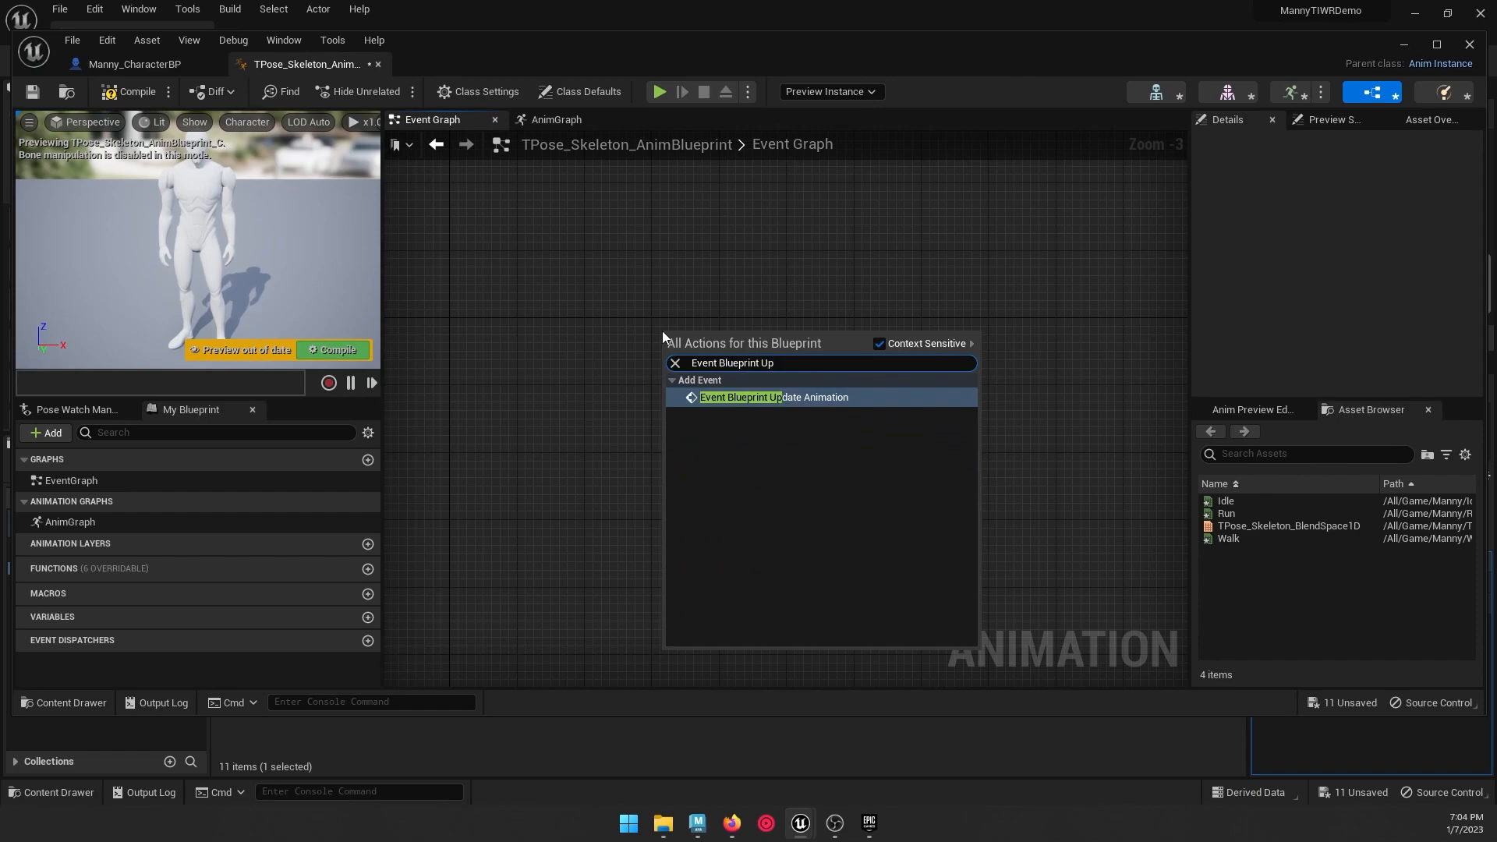
key("Return")
left_click_drag(712, 337, 687, 329)
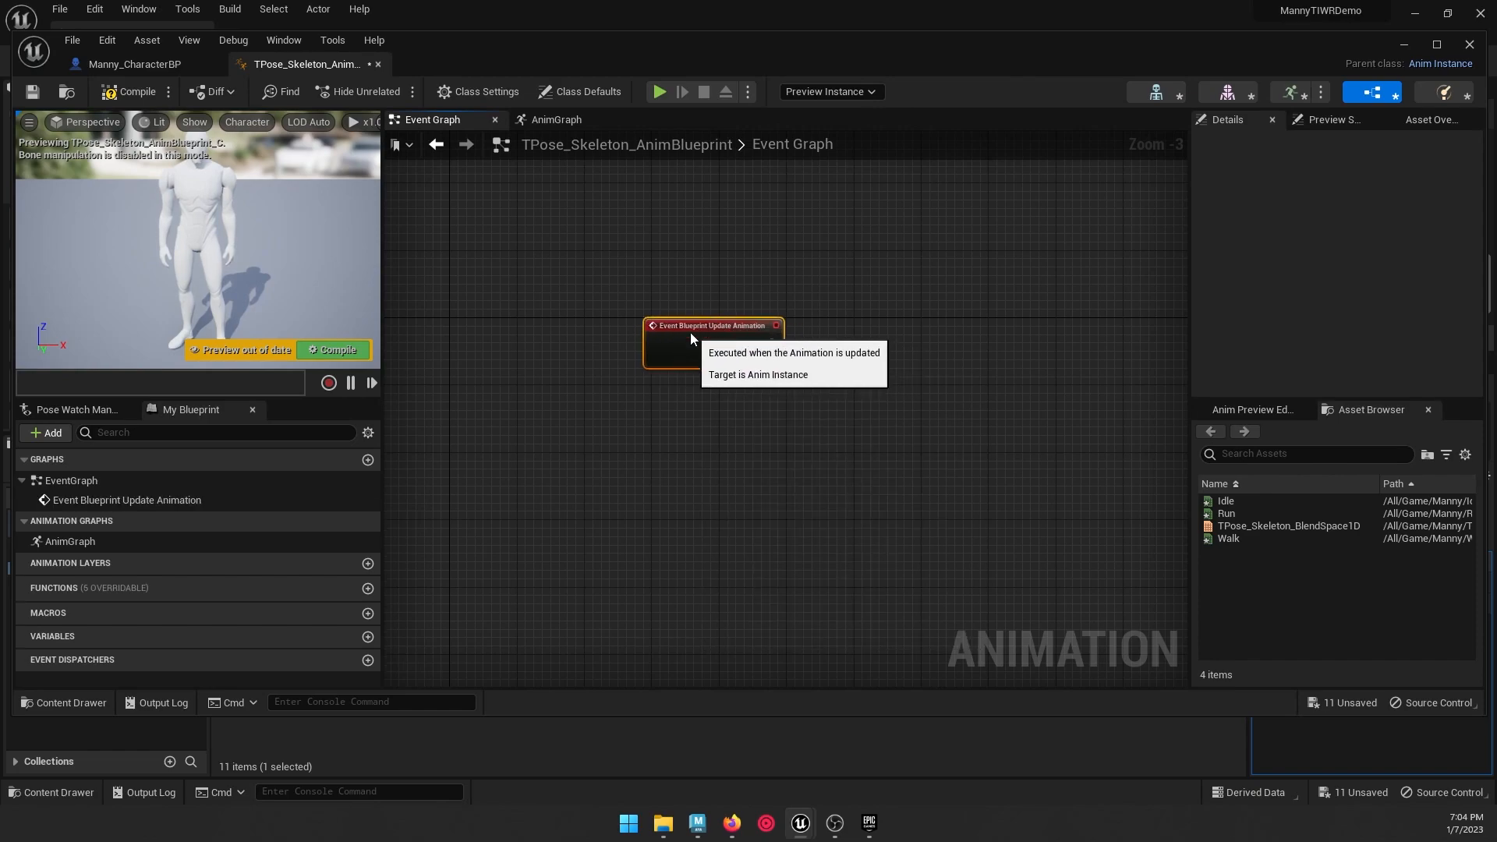
Step: Add a Try Get Pawn Owner node and align it directly below the Event Blueprint Update Animation node
left_click(669, 441)
right_click(683, 415)
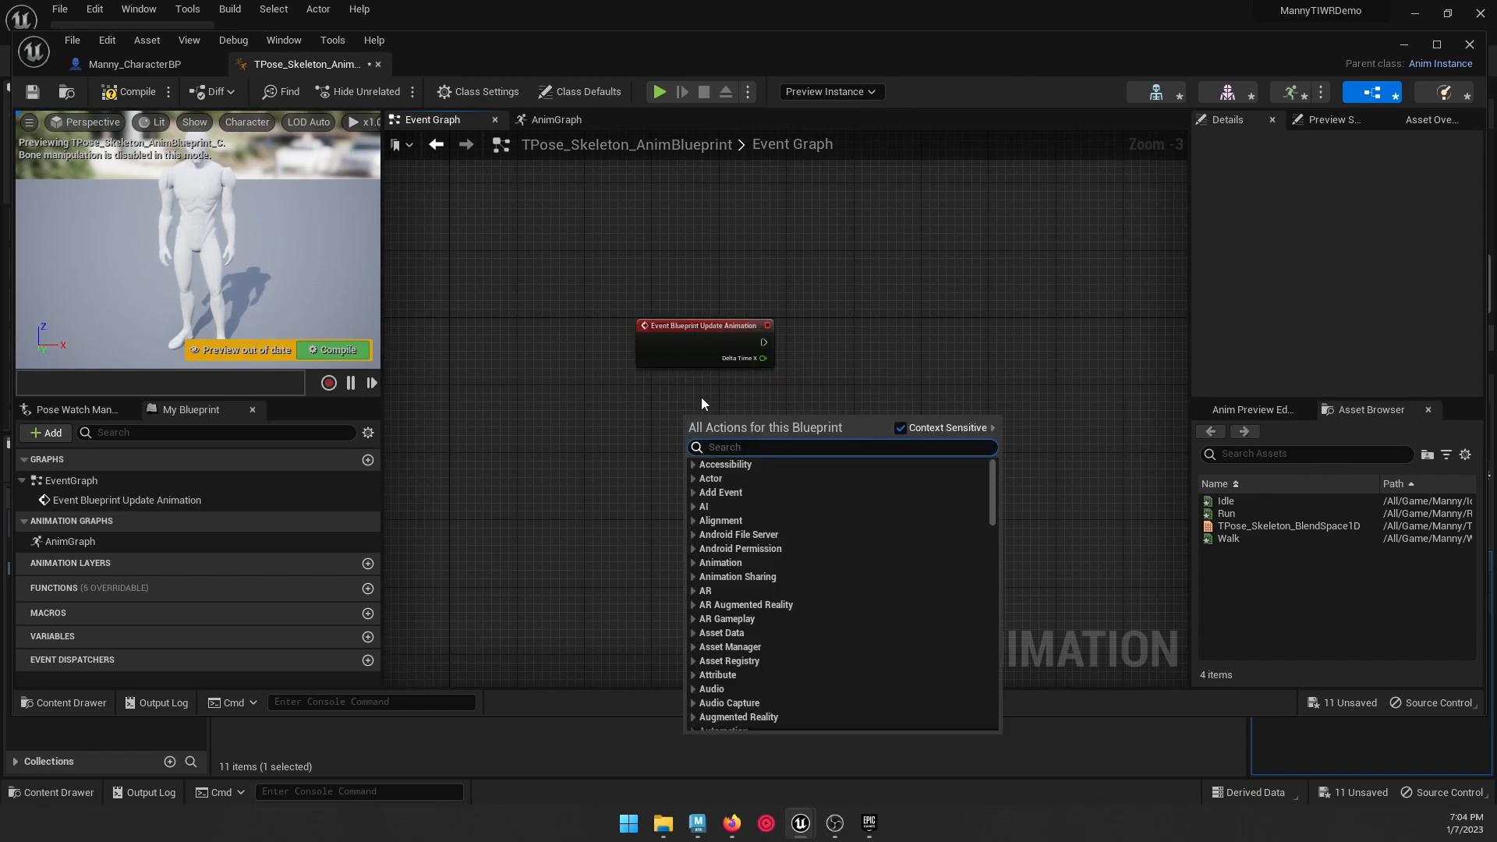
type("Tr")
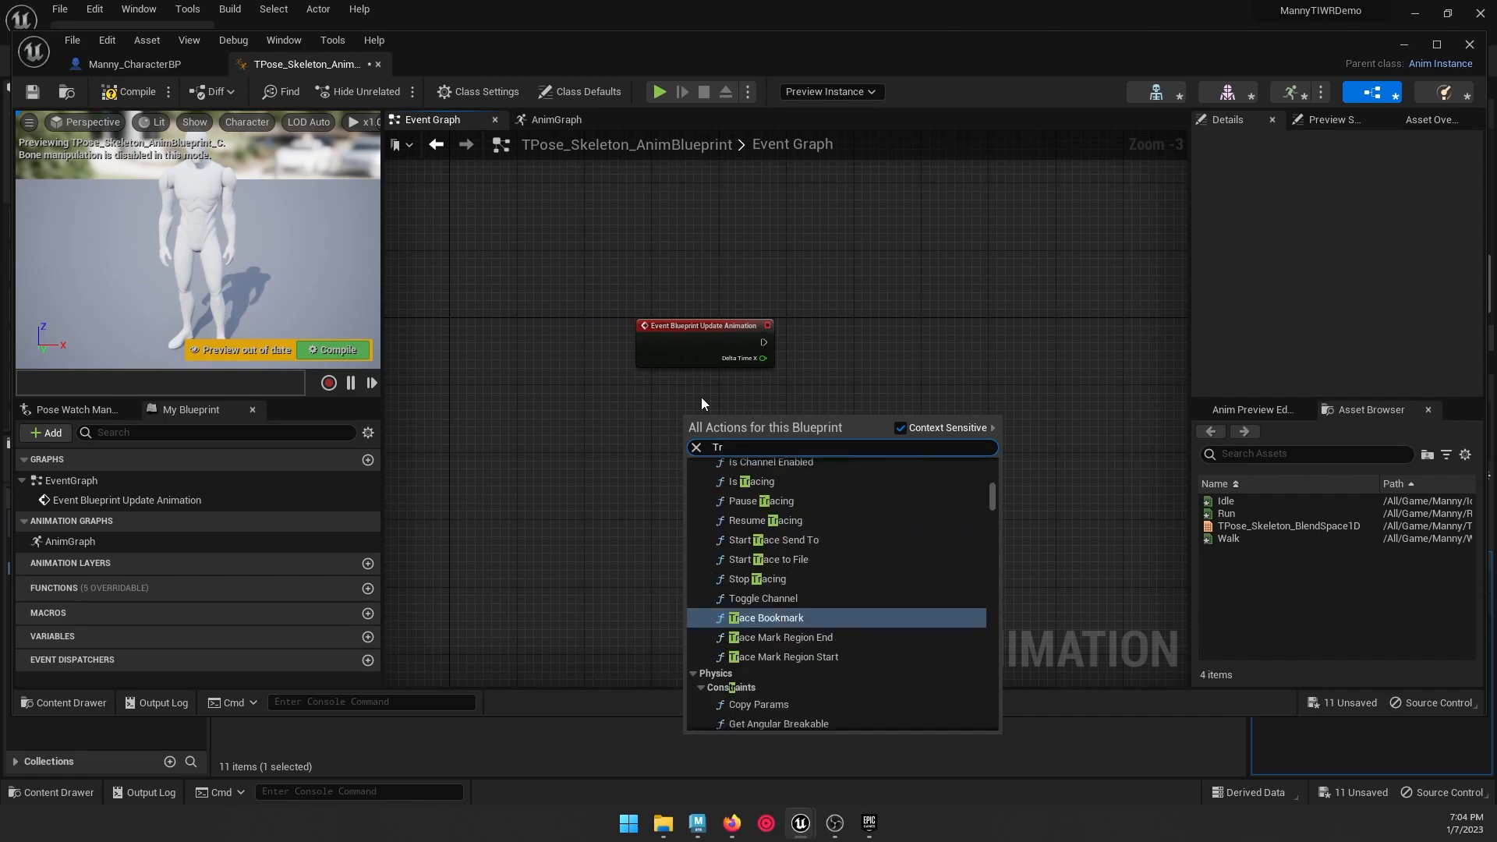
type("y Get Pwan")
key("BackSpace")
key("BackSpace")
key("BackSpace")
type("awn")
key("Return")
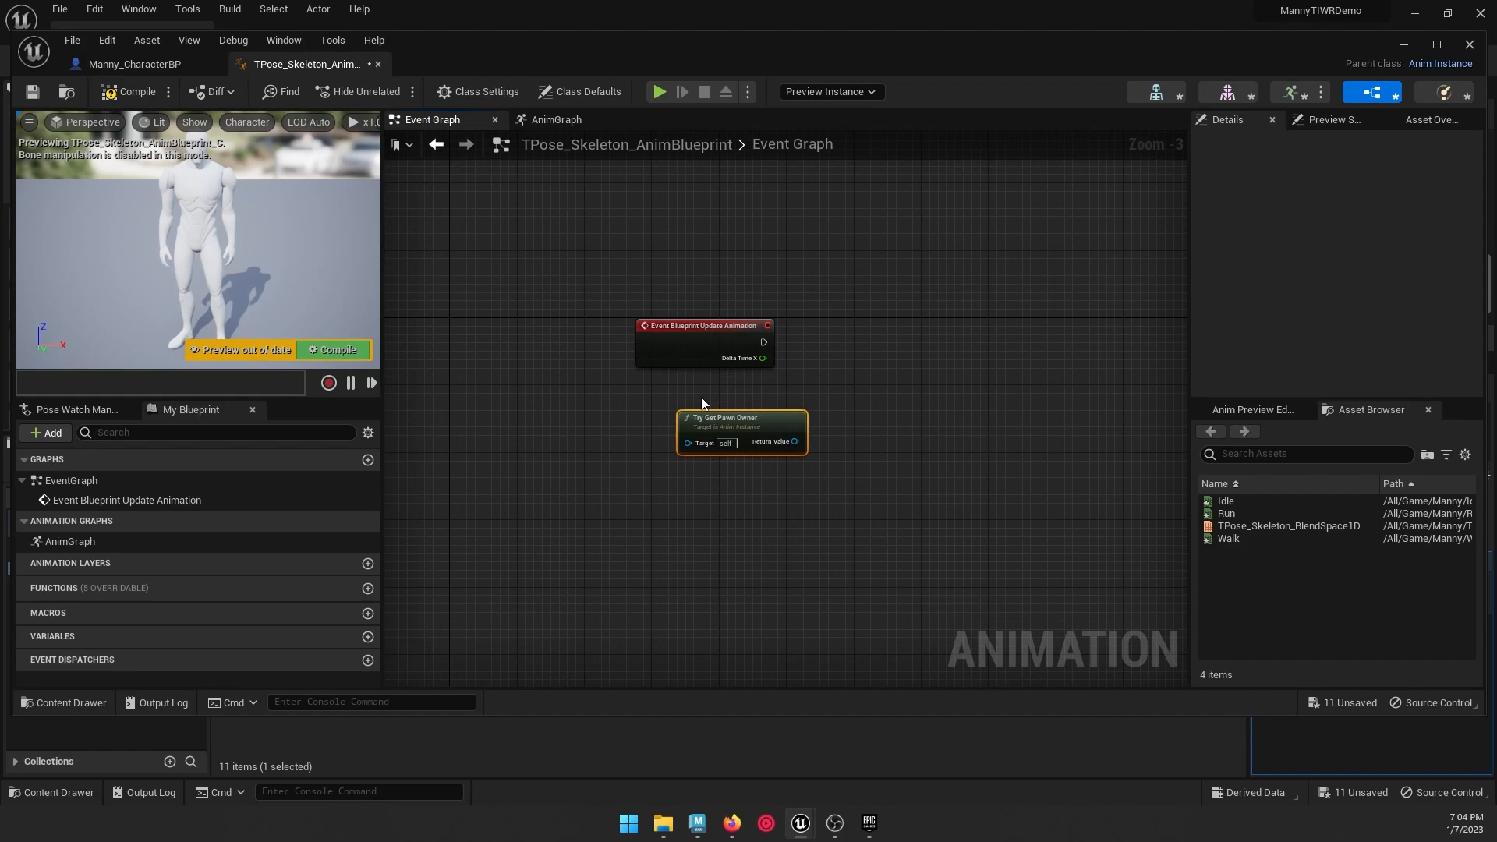
left_click_drag(747, 419, 698, 411)
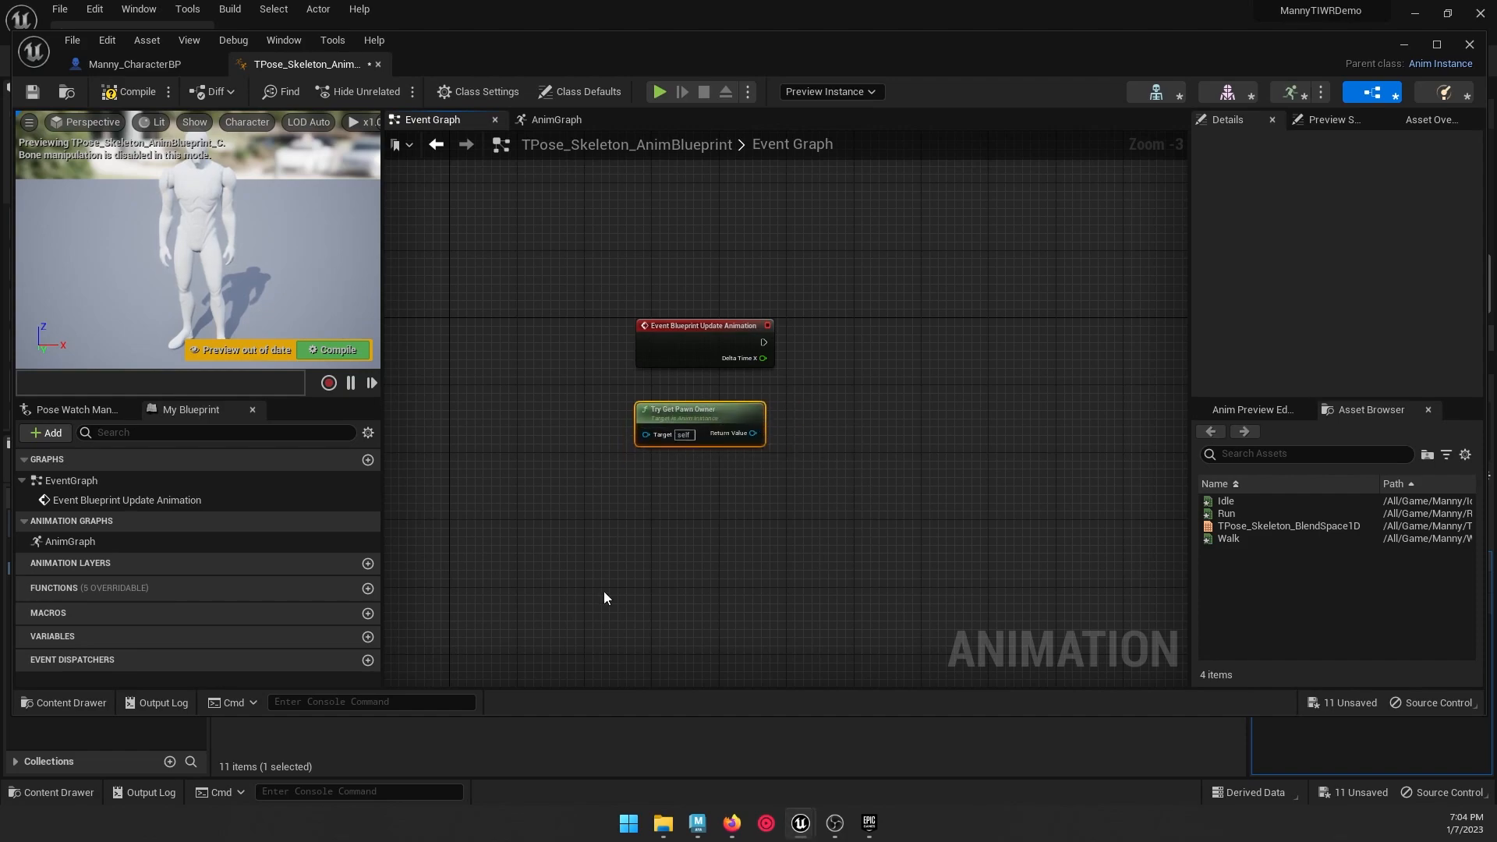
Step: Create a variable named Speed in the animation blueprint and make it a Float
left_click(368, 637)
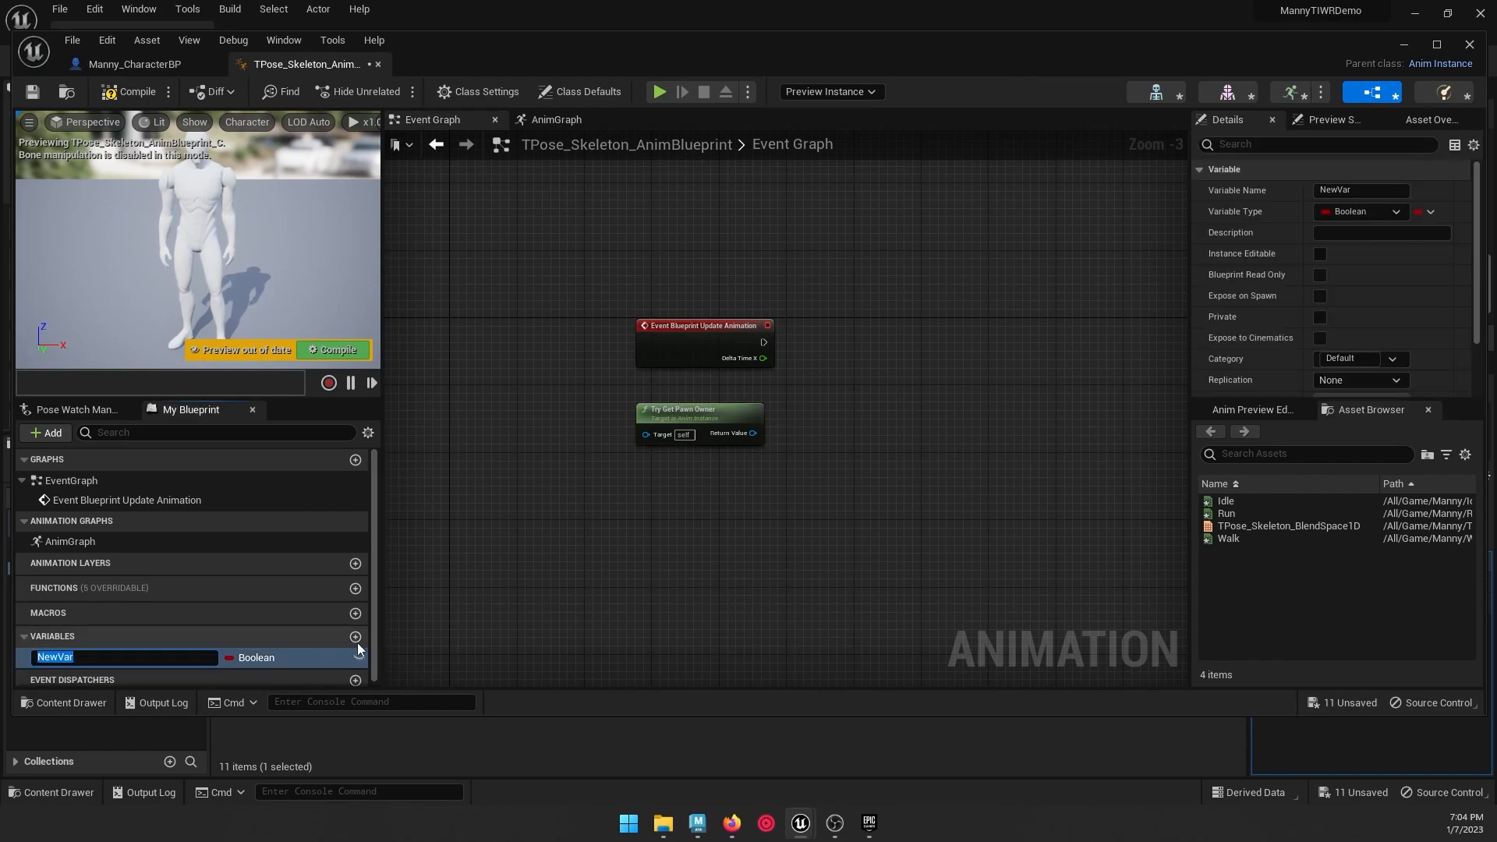
type("Speed")
key("Return")
left_click(256, 658)
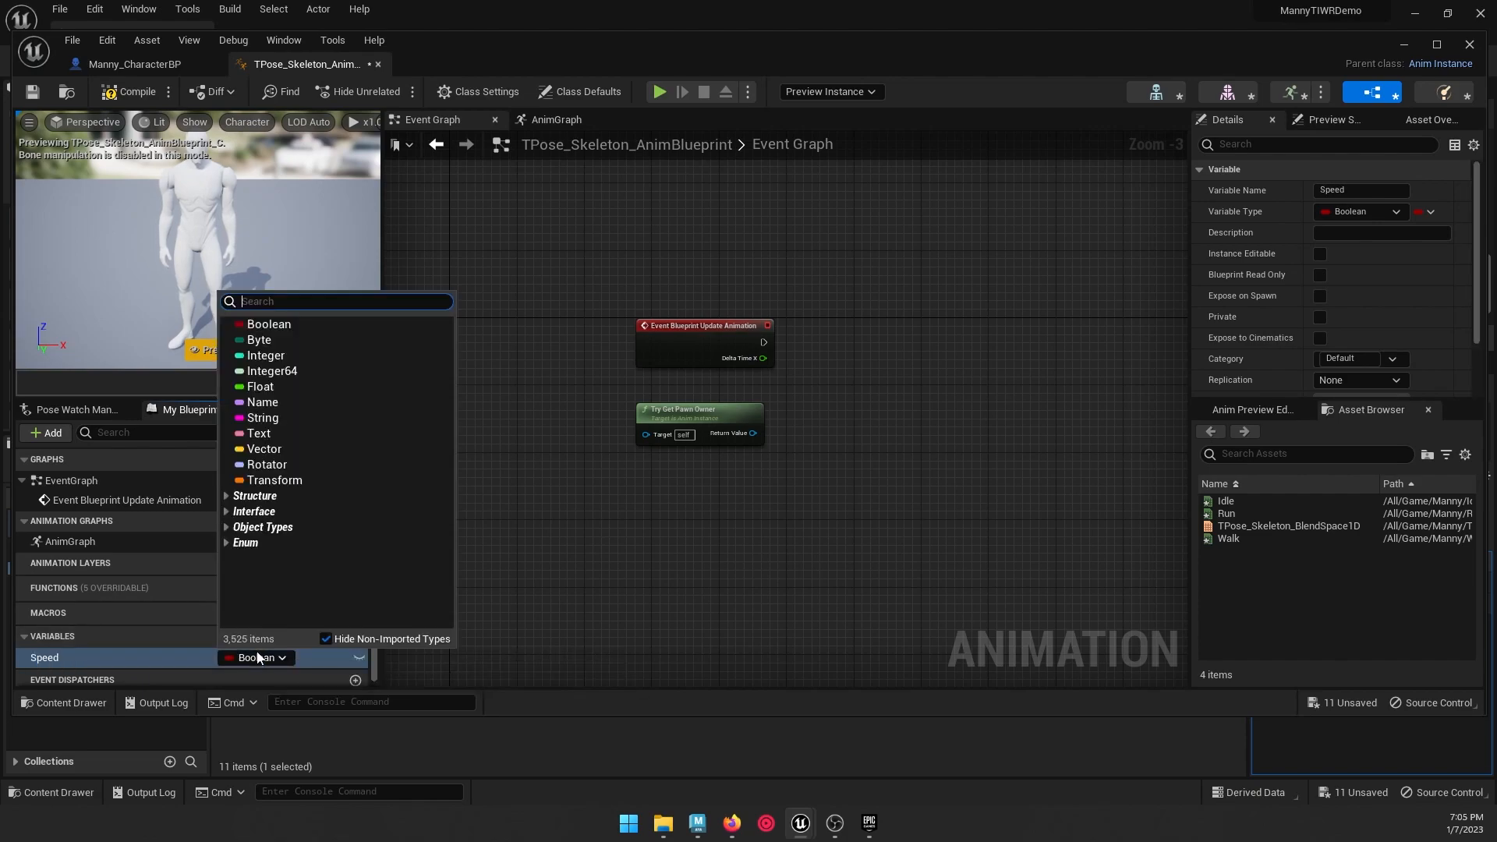
left_click(269, 390)
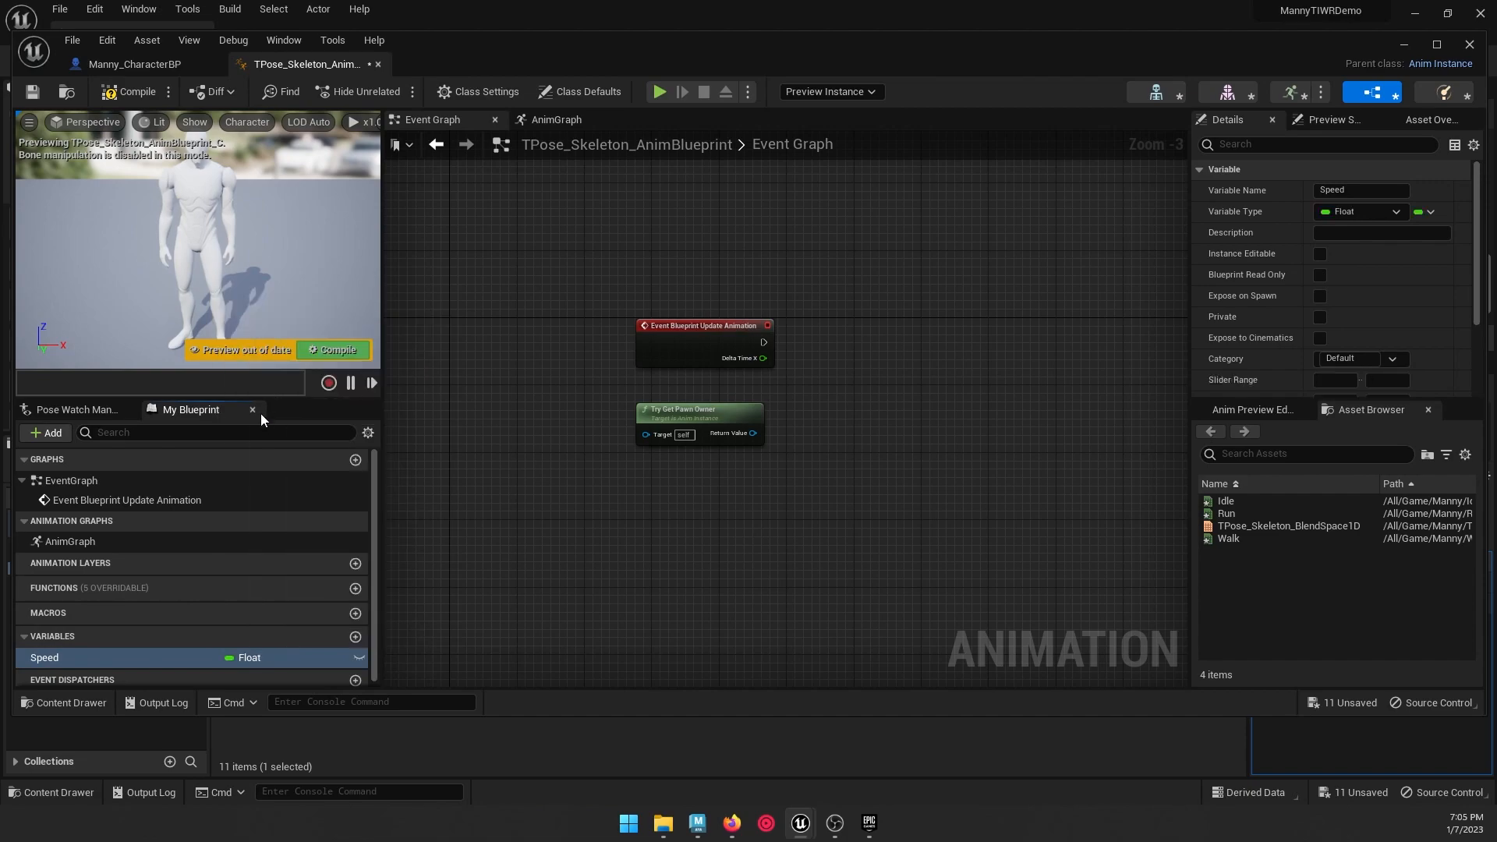
Step: Add an Is Valid node executed from the Event Blueprint Update Animation node
scroll(415, 632, "down", 1)
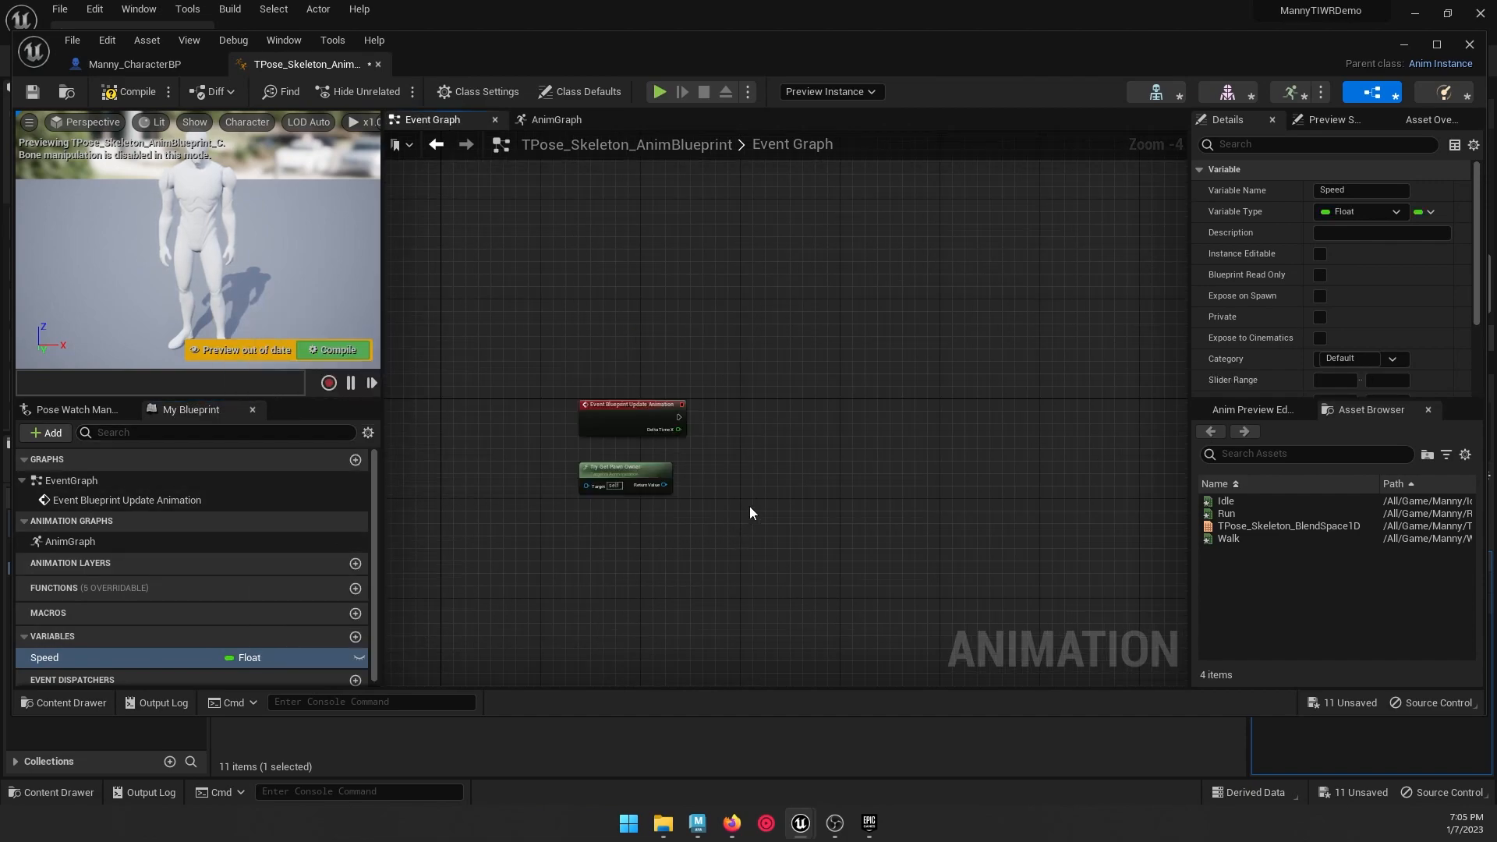
scroll(757, 495, "up", 2)
left_click_drag(631, 377, 755, 359)
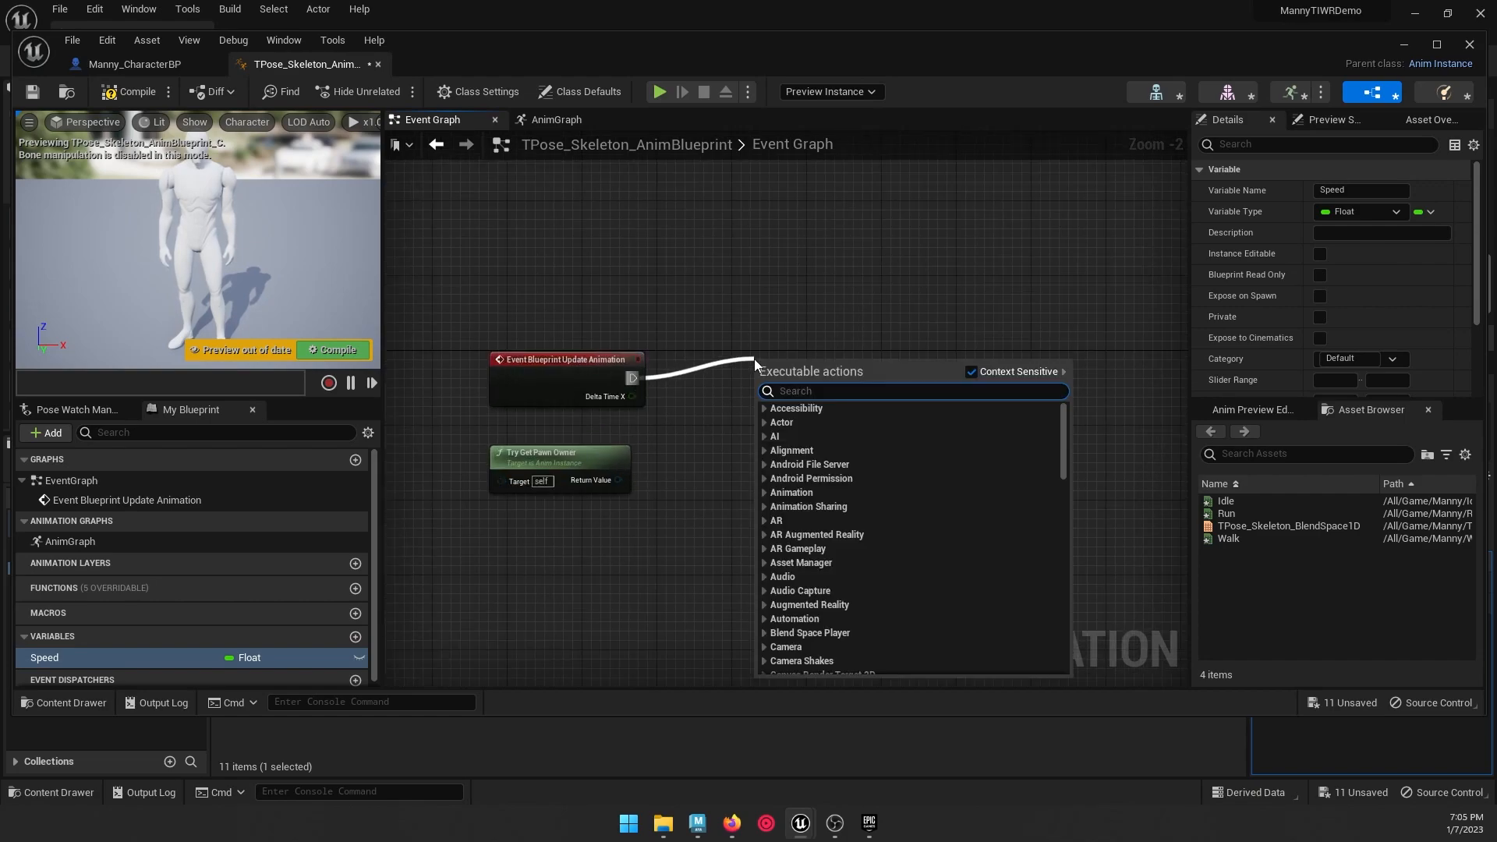
type("is")
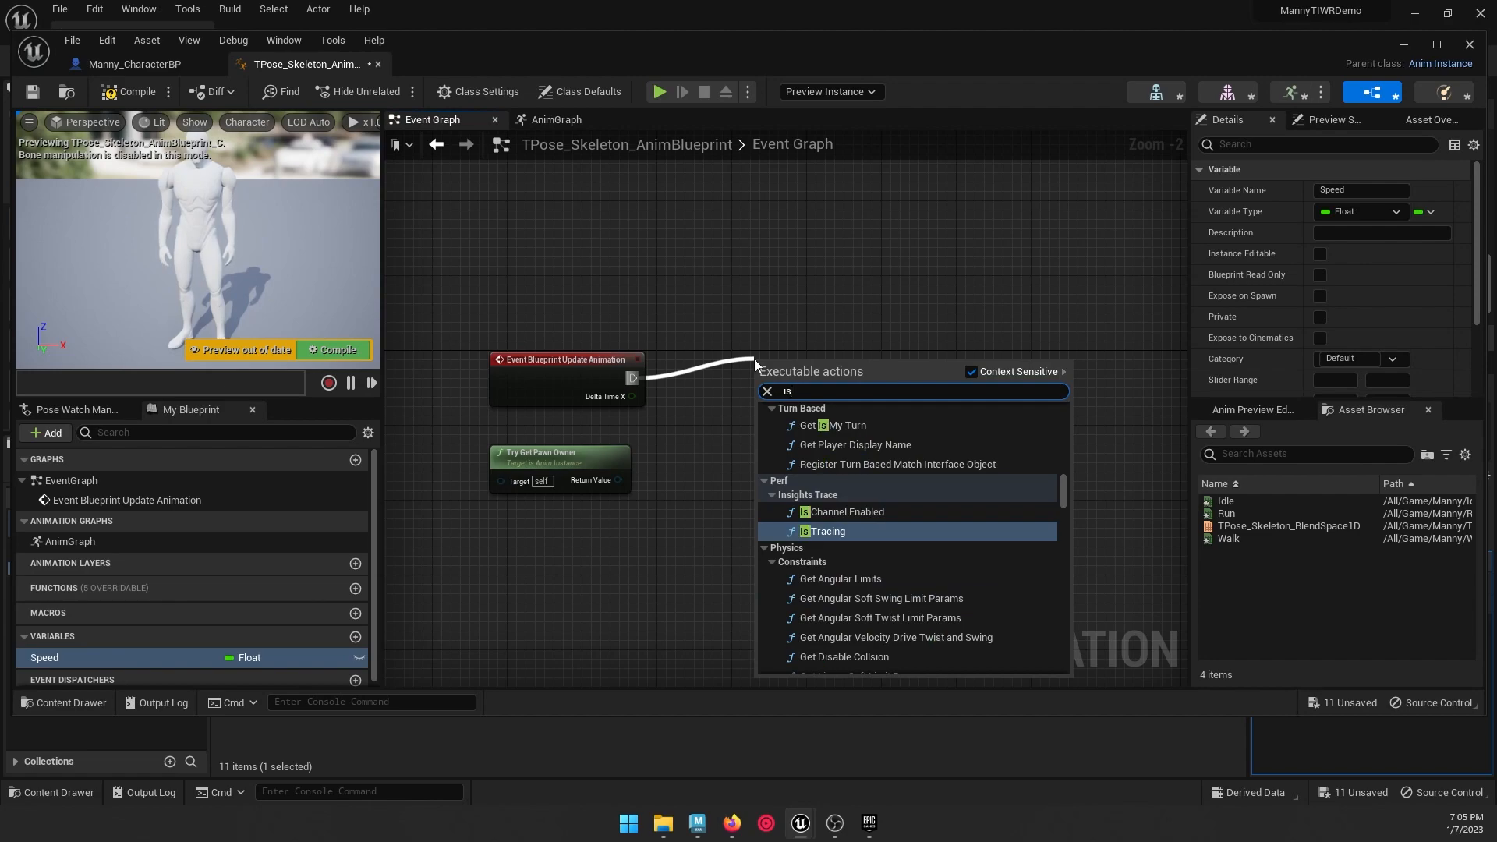
type(" valid")
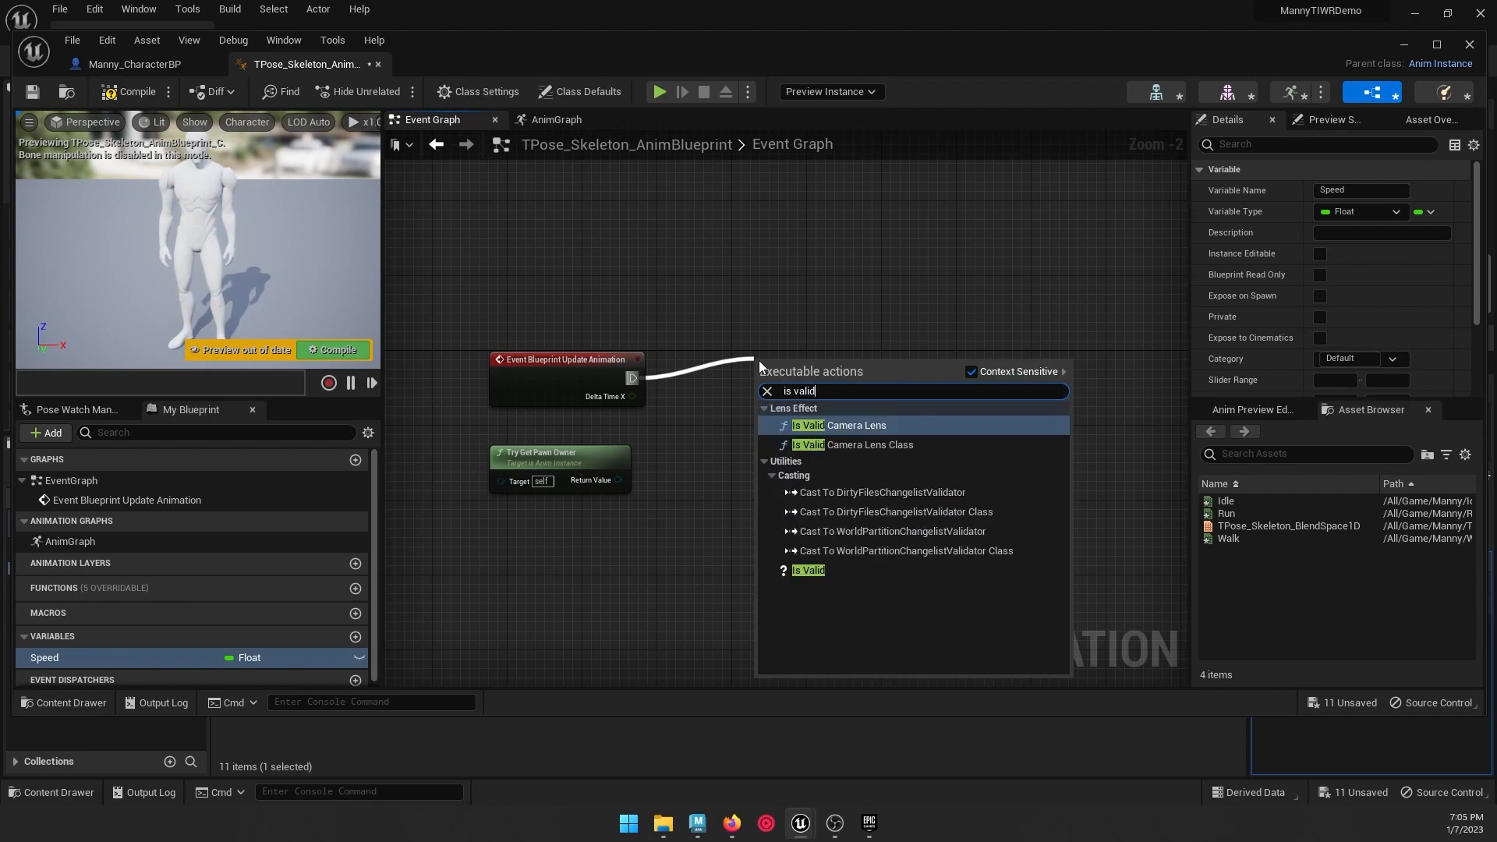
left_click(807, 570)
Step: Add a Set Speed node to the Event Graph and connect the Is Valid execution output to it
left_click_drag(829, 355, 1055, 384)
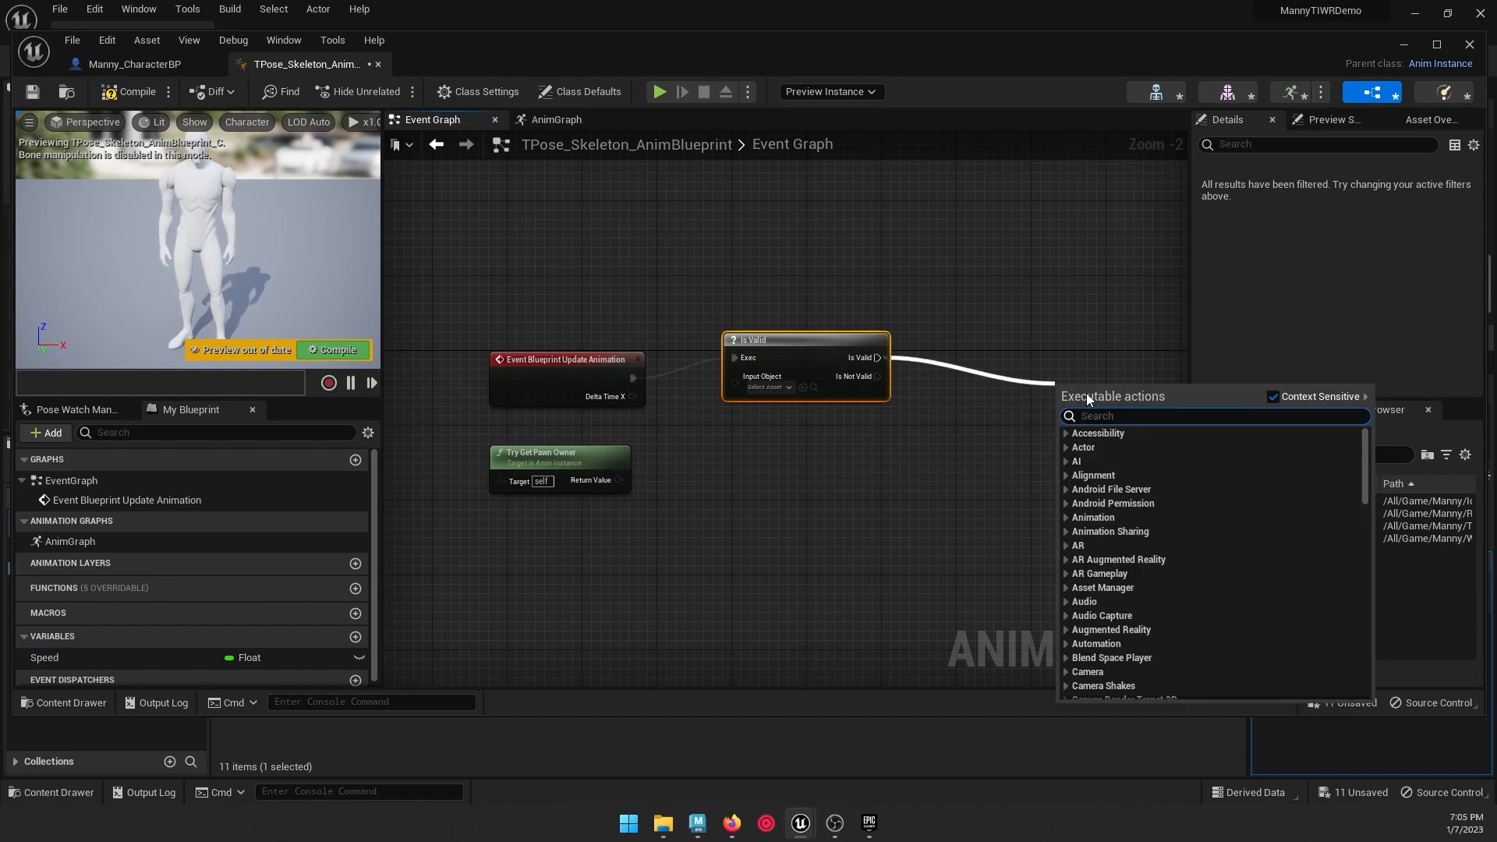
left_click(838, 515)
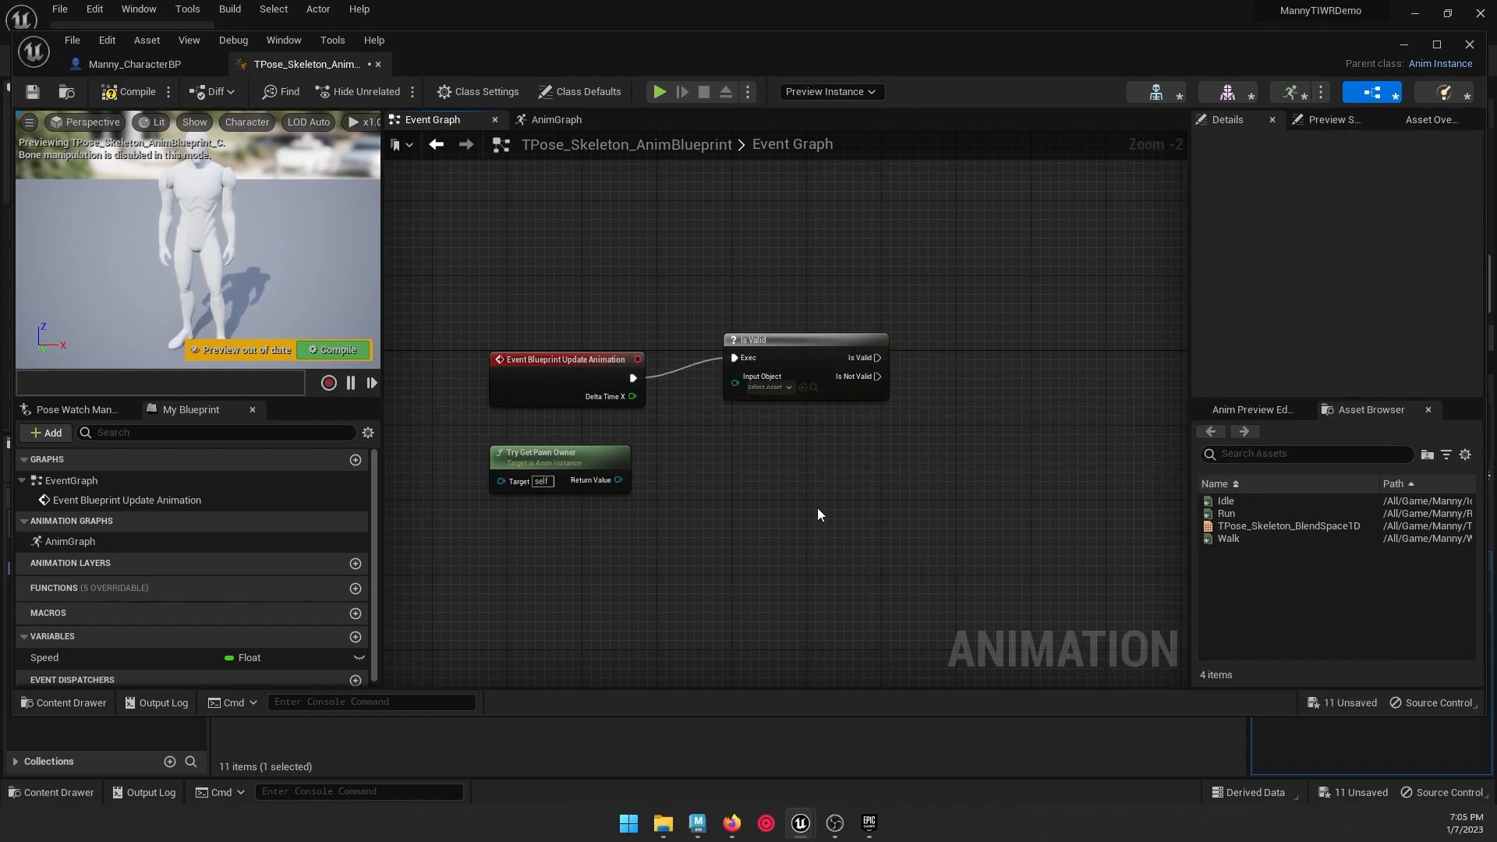
left_click_drag(90, 657, 991, 366)
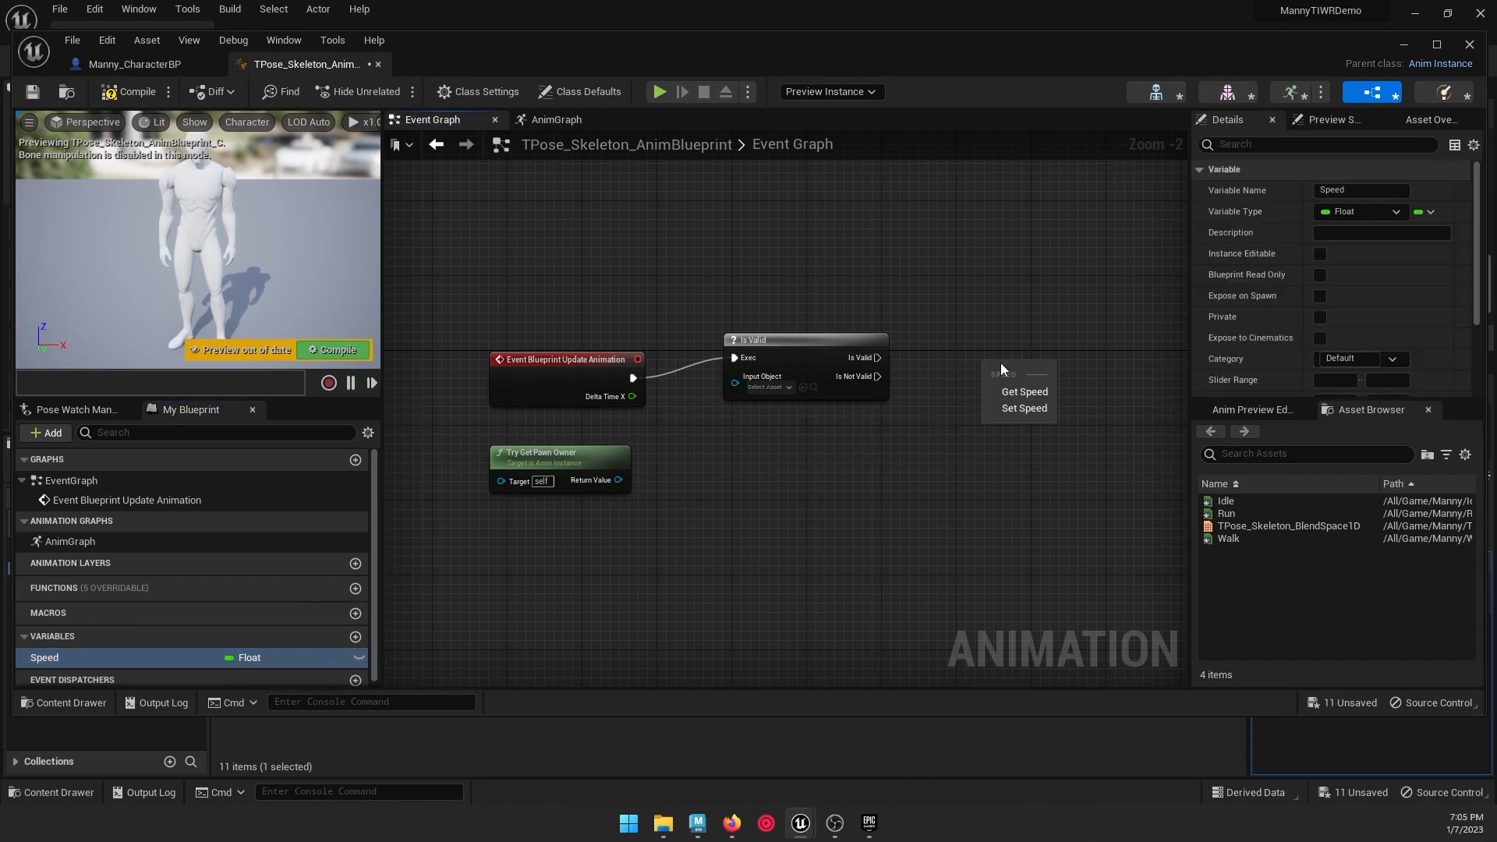
left_click(1024, 409)
left_click_drag(877, 358, 1061, 360)
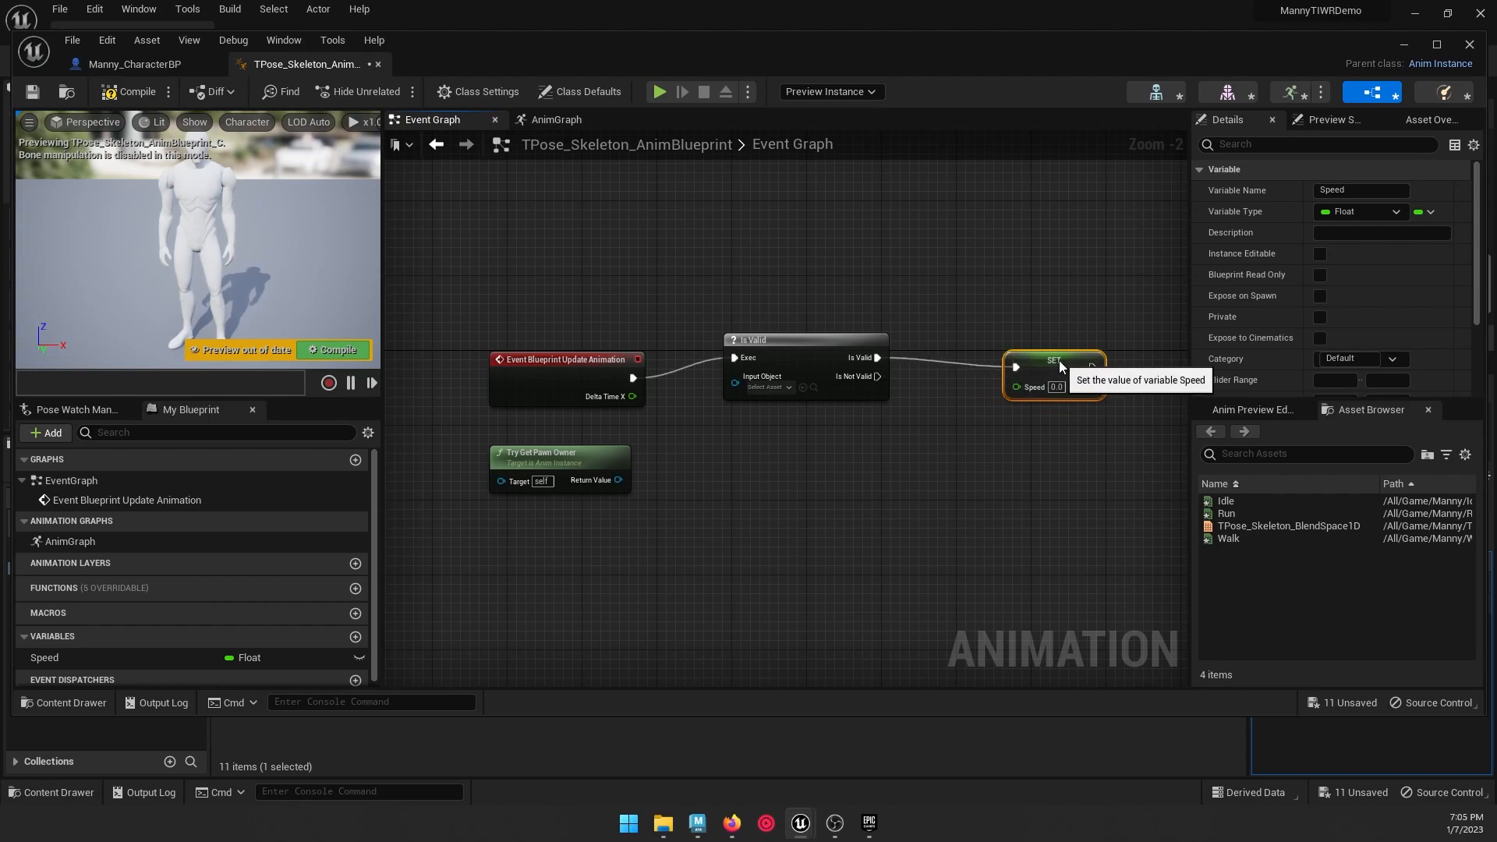
Step: Connect Try Get Pawn Owner's return value to the Is Valid node's Input Object and to a new Get Velocity node
left_click_drag(616, 481, 732, 382)
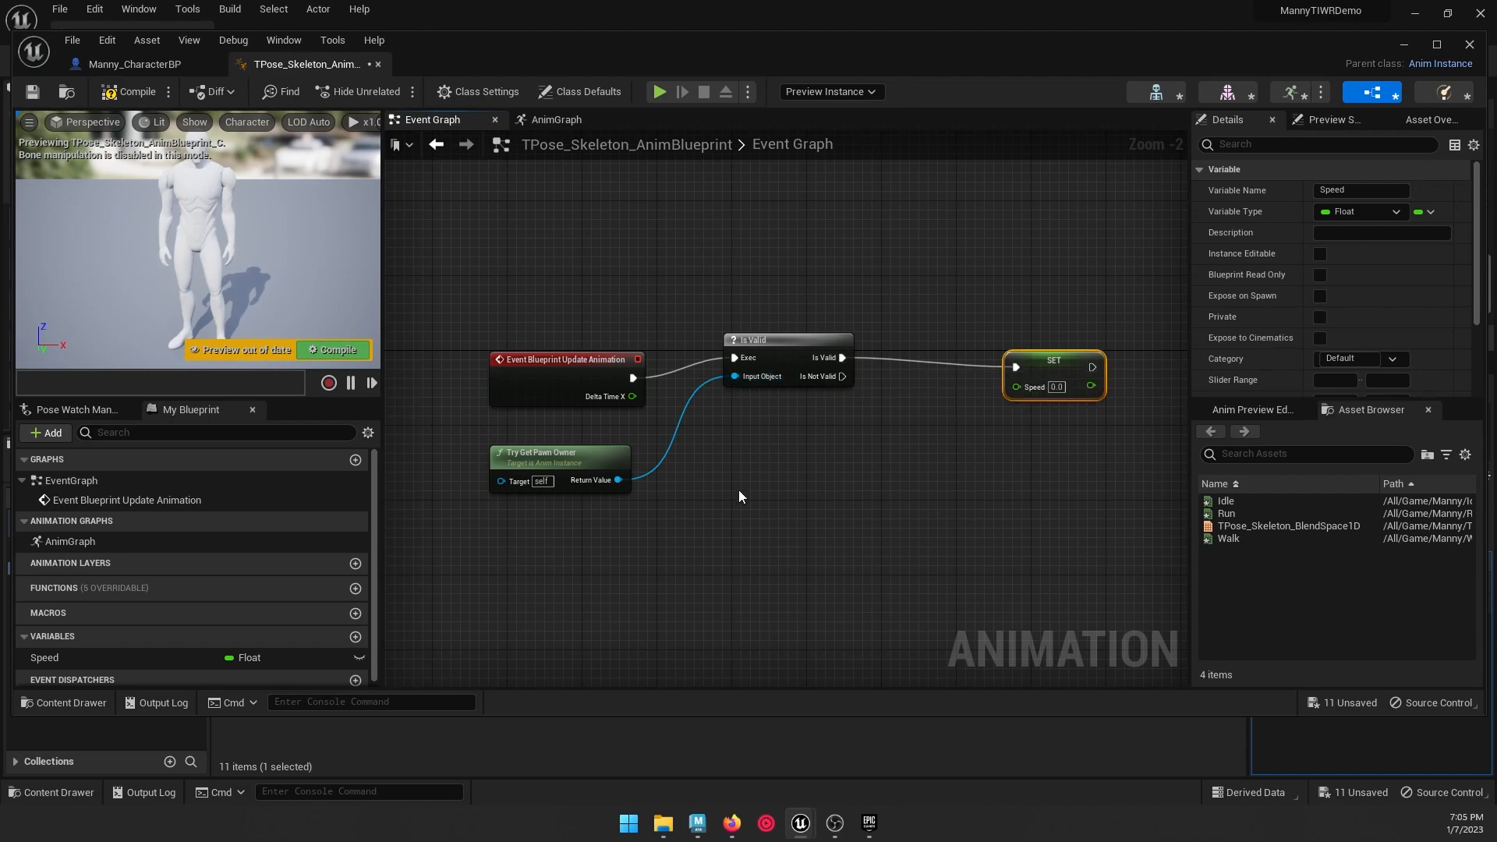
left_click_drag(617, 479, 760, 526)
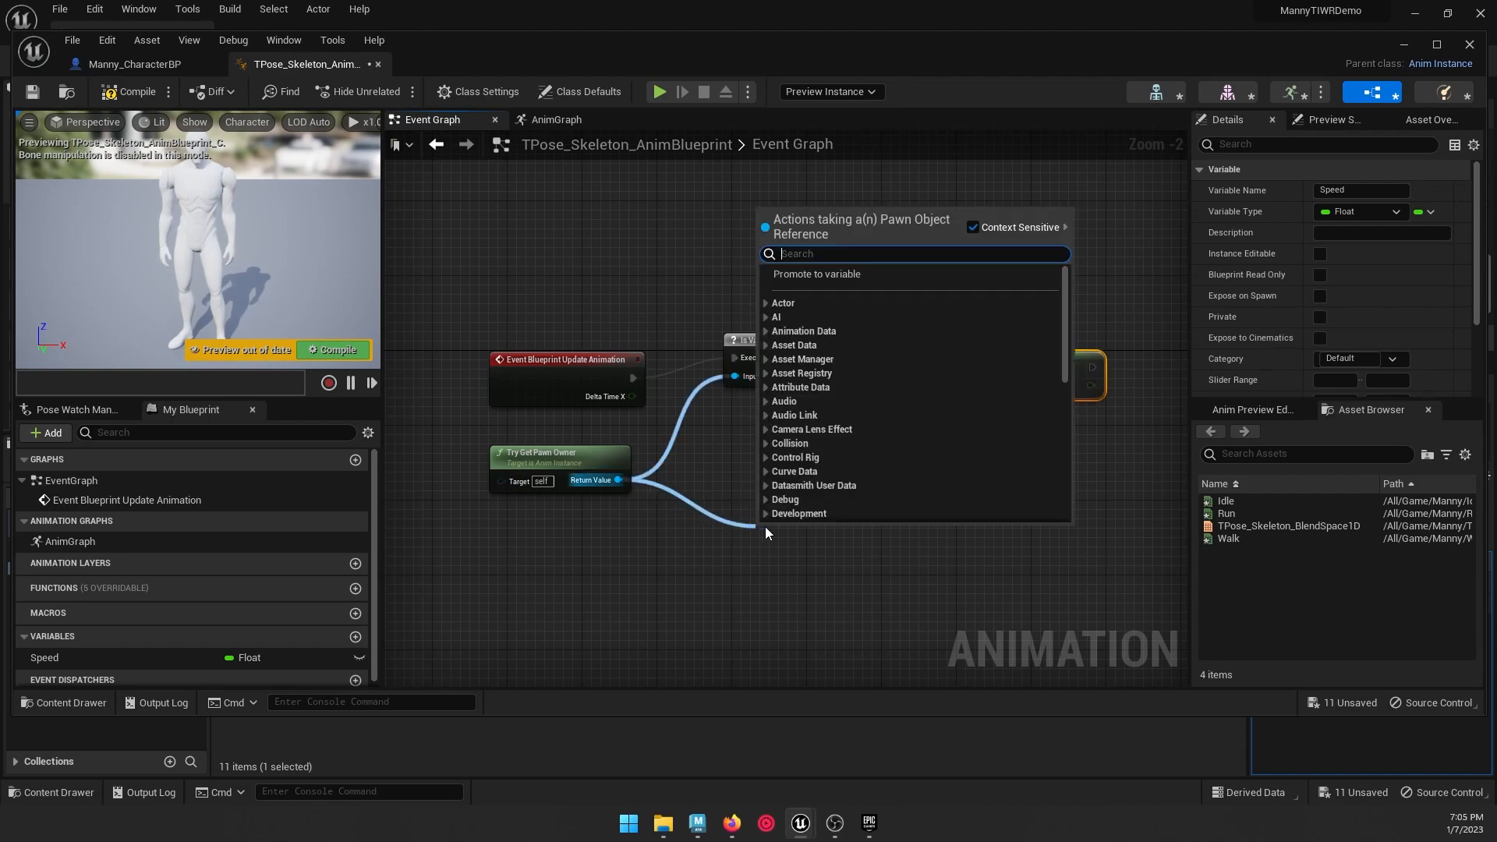
type("get")
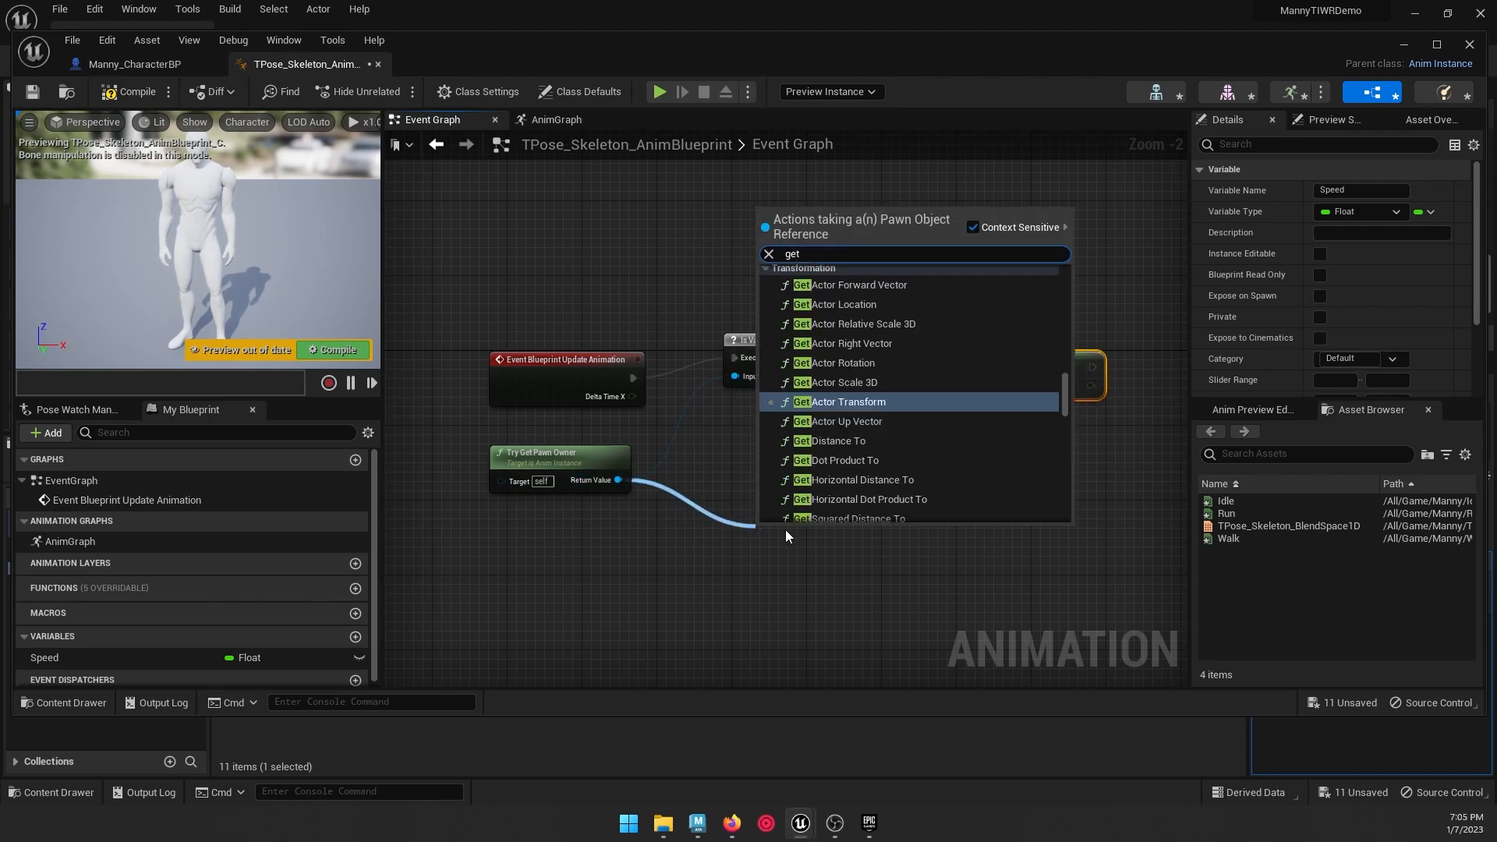
type(" velo")
key("Return")
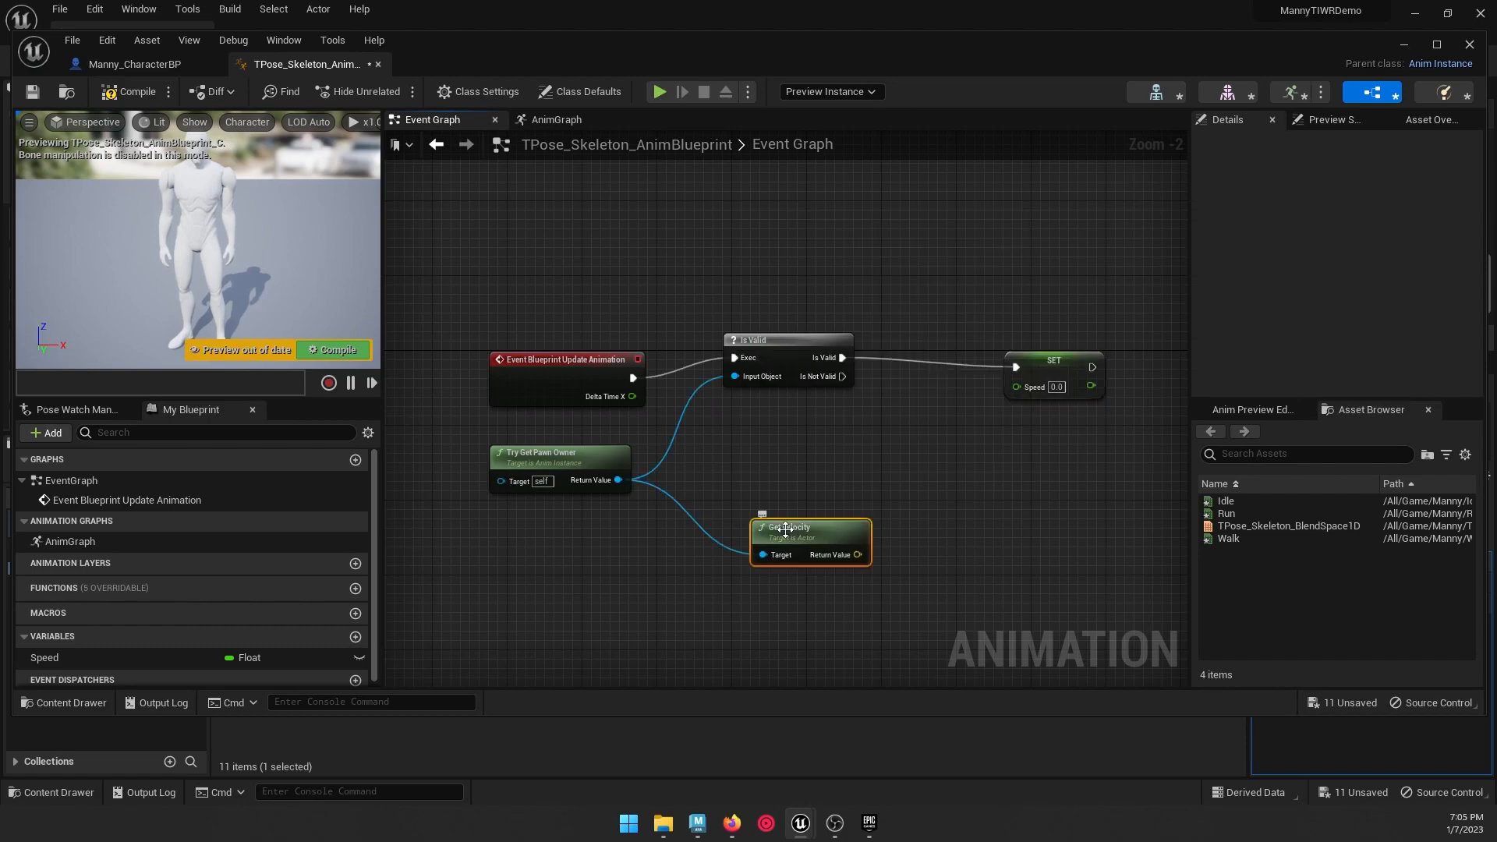
Step: Feed Get Velocity through a new Vector Length node into Set Speed, then compile and save the animation blueprint
left_click_drag(839, 554, 1000, 551)
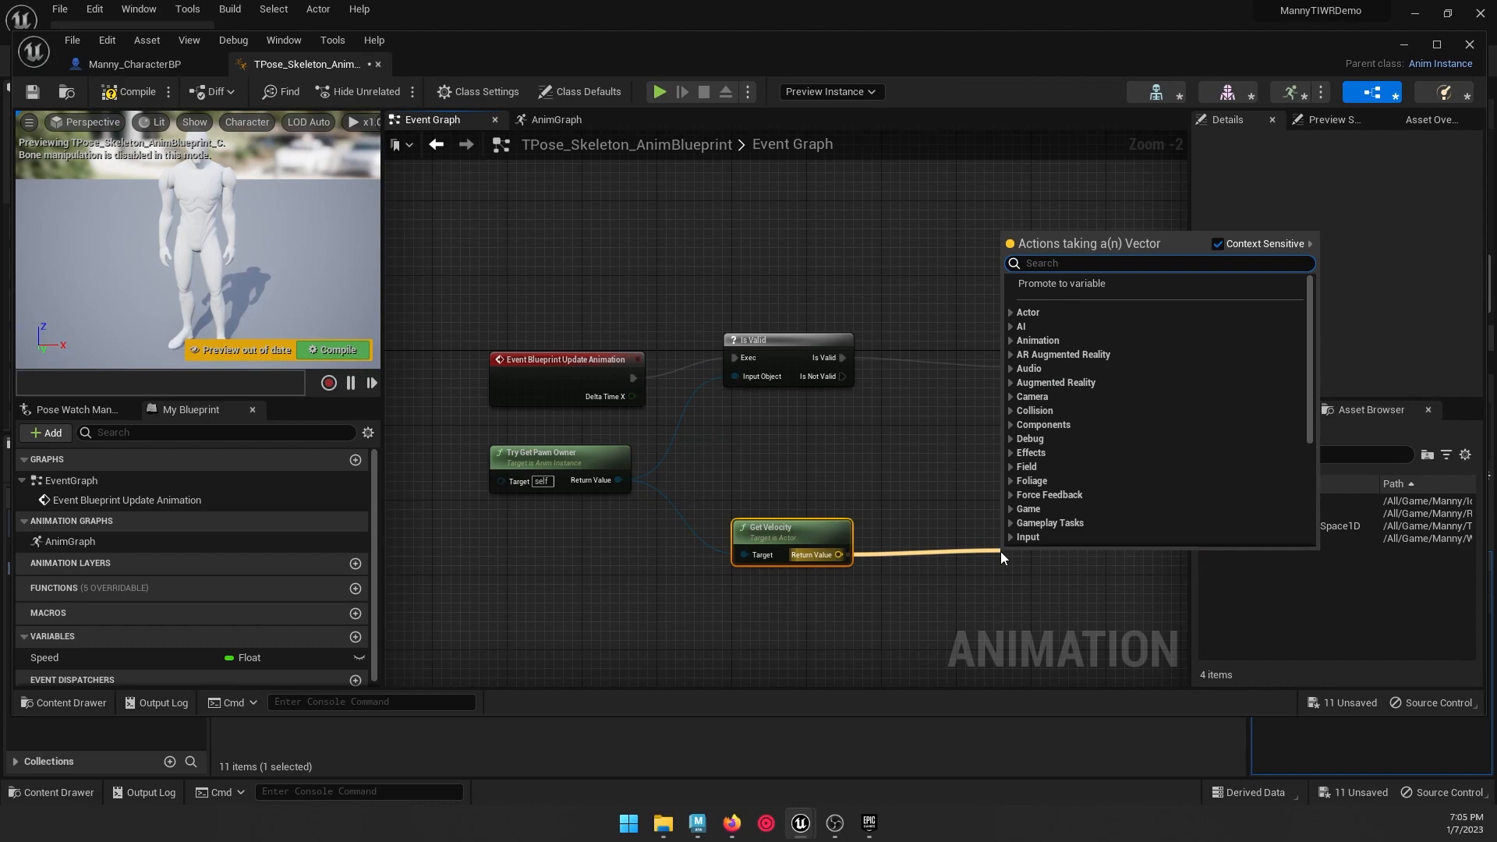
type("vector length")
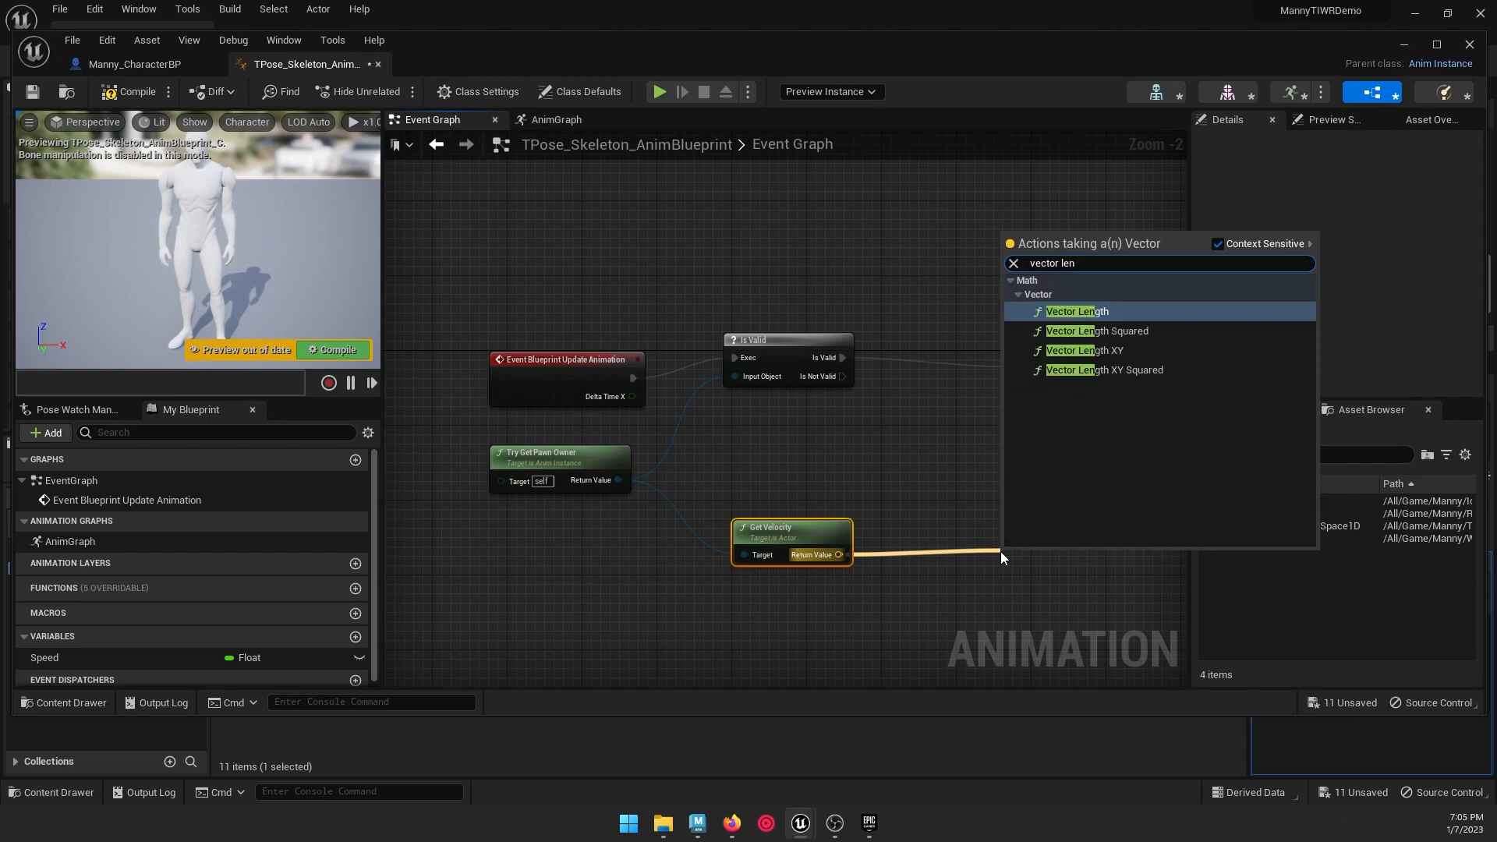
key("Return")
left_click_drag(1030, 554, 1097, 422)
left_click_drag(792, 343, 843, 340)
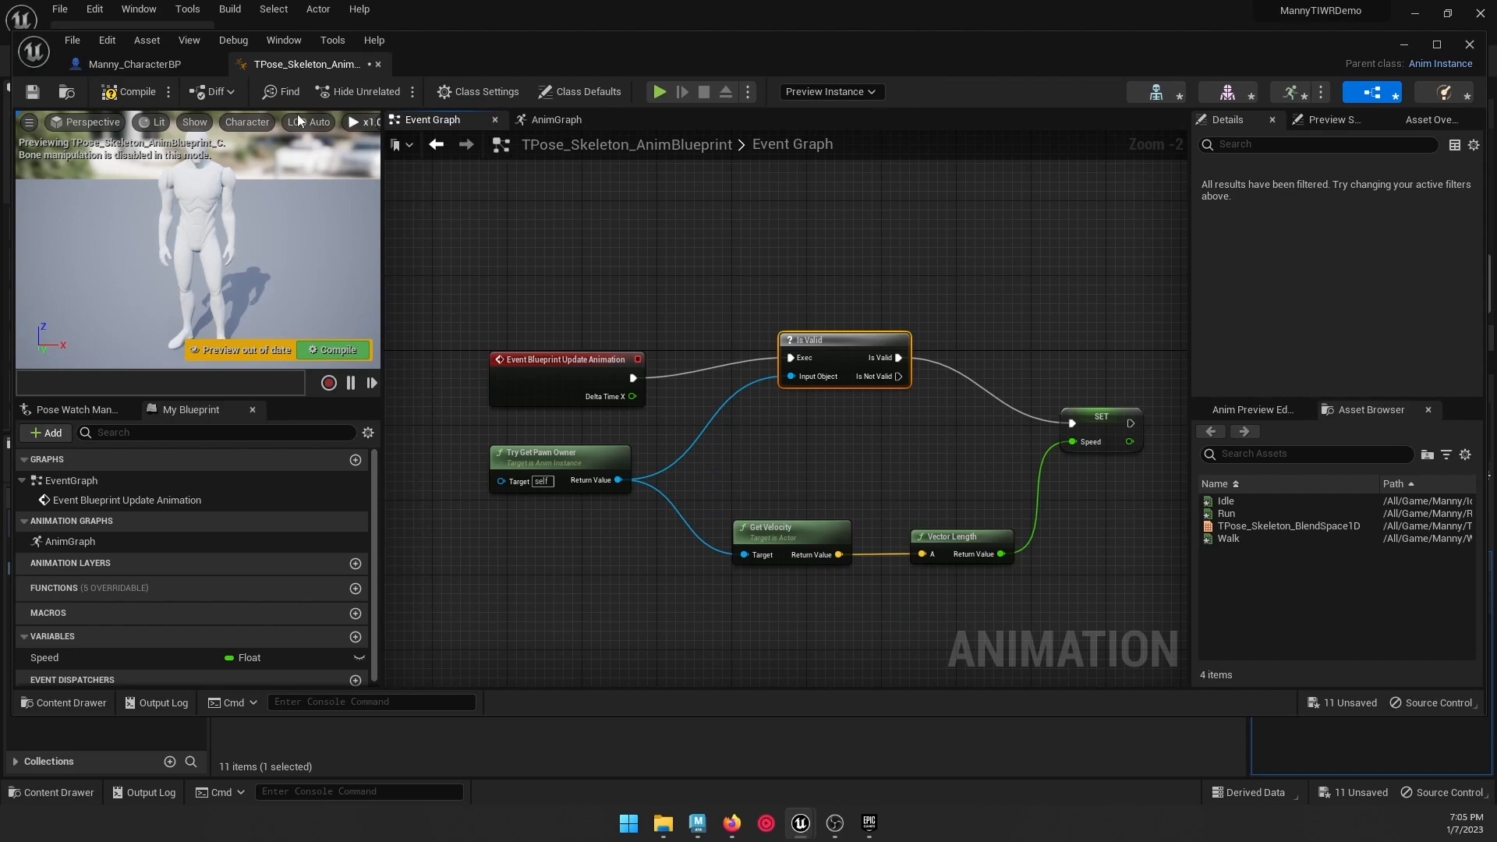
left_click(136, 93)
left_click(33, 93)
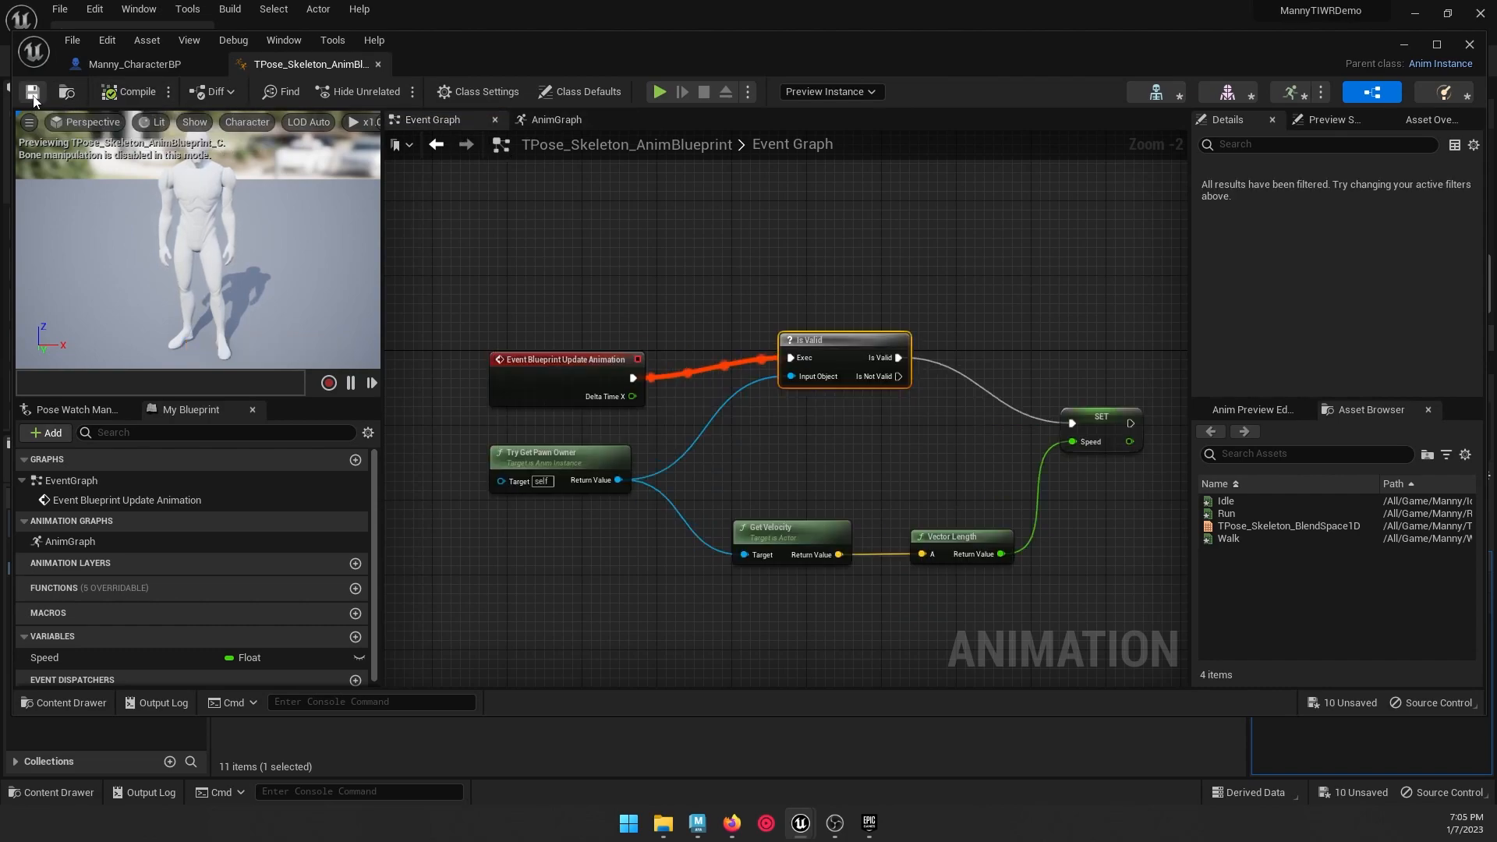
Step: In the AnimGraph, connect a Get Speed node to the TPose_Skeleton_BlendSpace1D input, then compile and save the blueprint
left_click(557, 122)
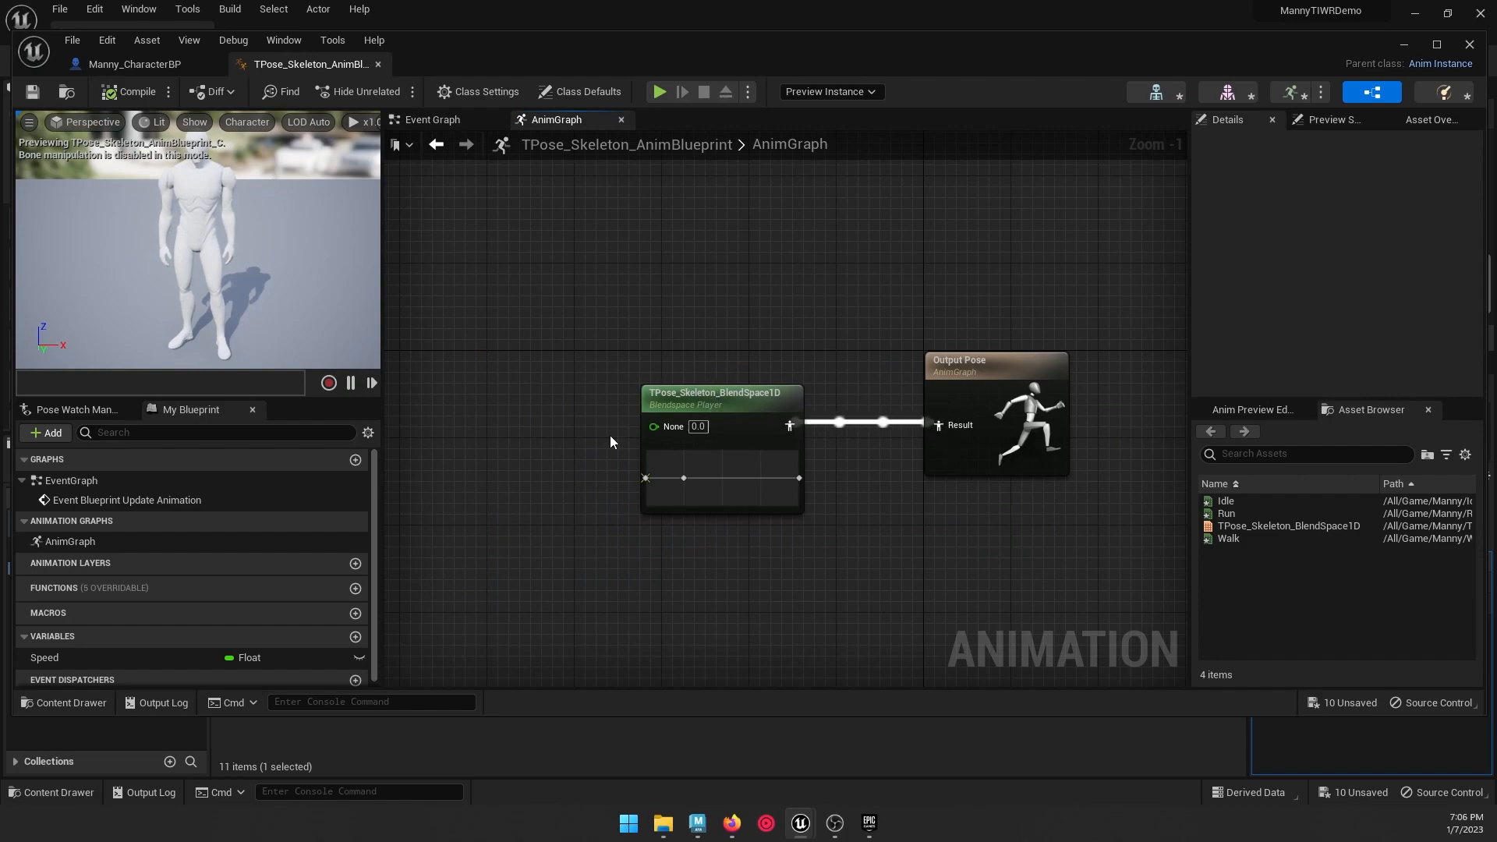
left_click_drag(125, 657, 652, 427)
left_click(486, 448)
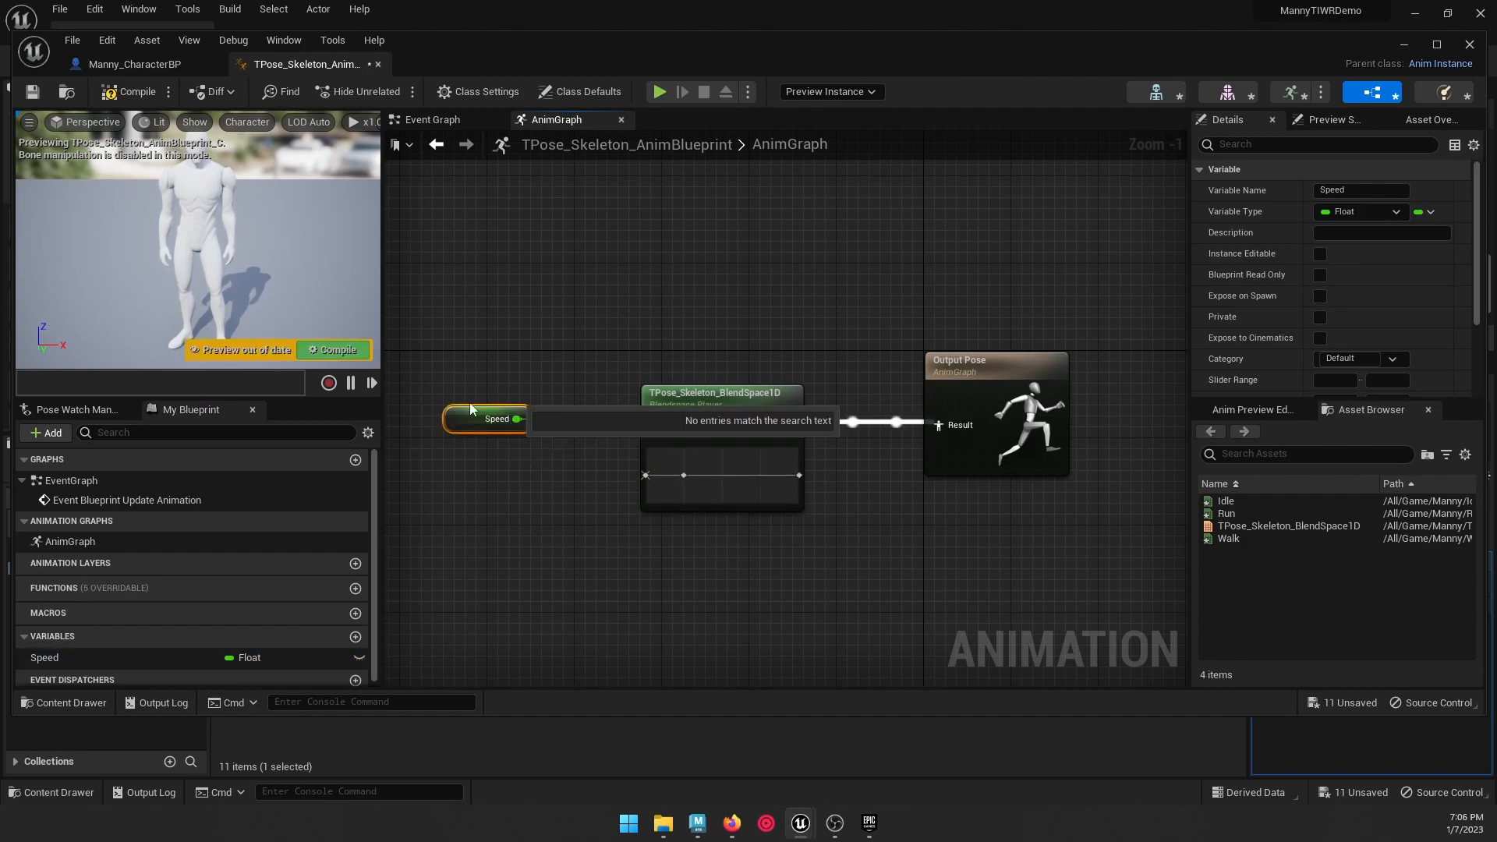
left_click(129, 91)
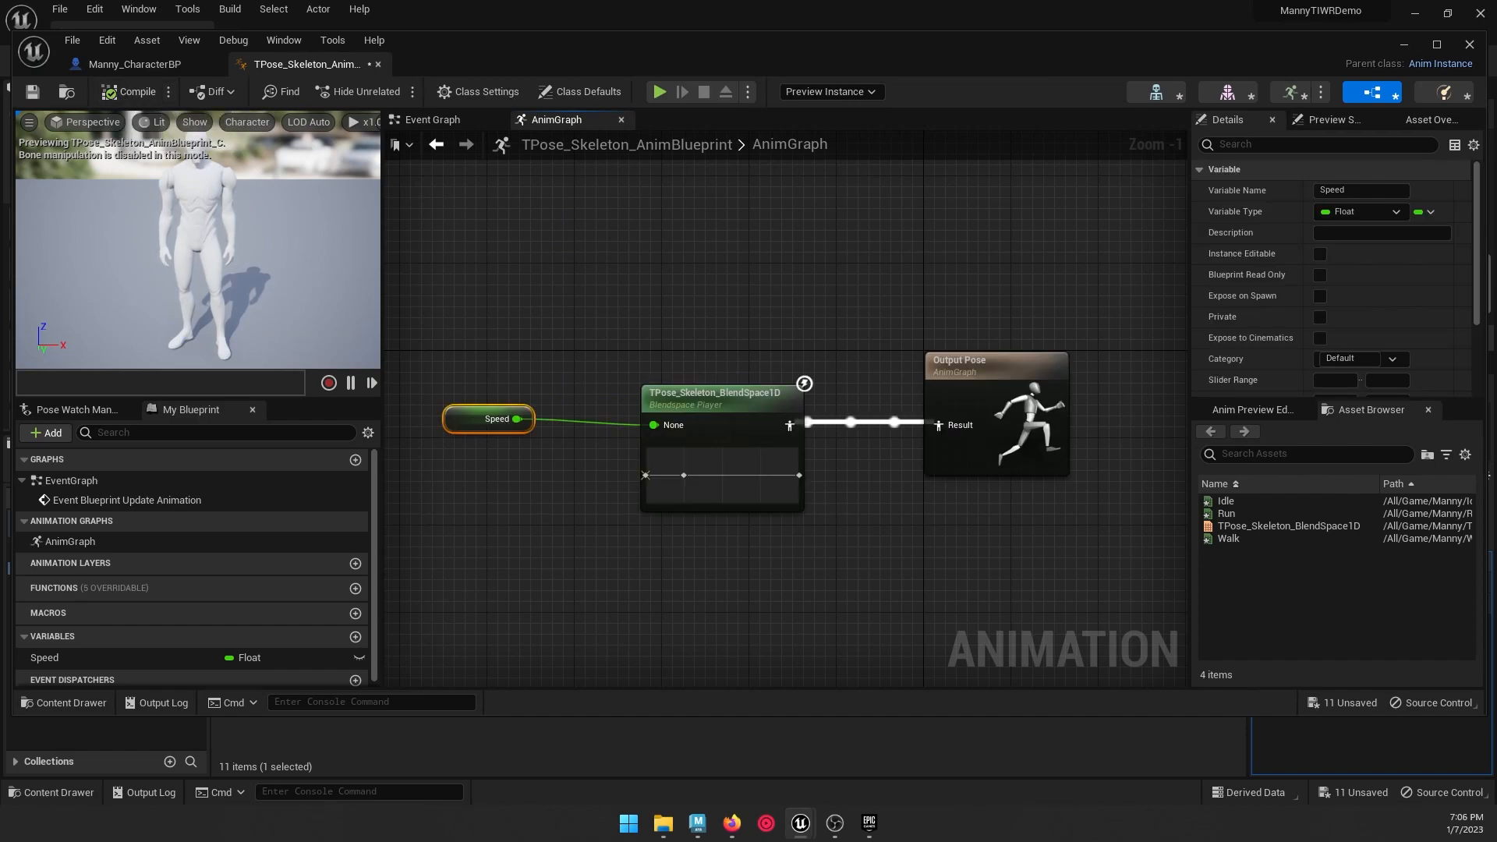
left_click(906, 306)
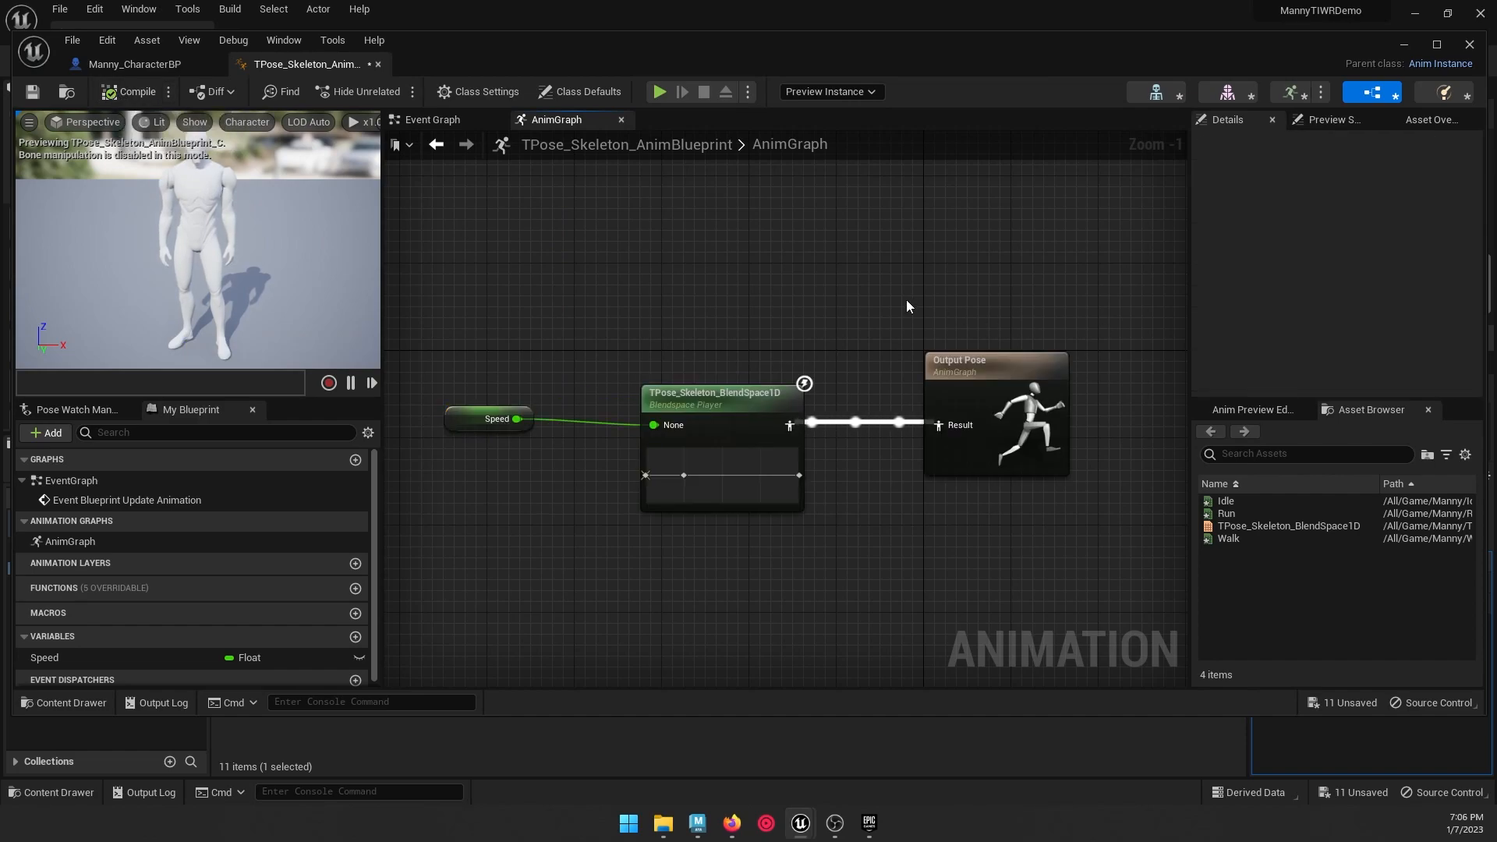
key("ctrl+s")
Step: Play the level and move Manny in all directions to check the movement animations, then stop the play session
left_click(1403, 44)
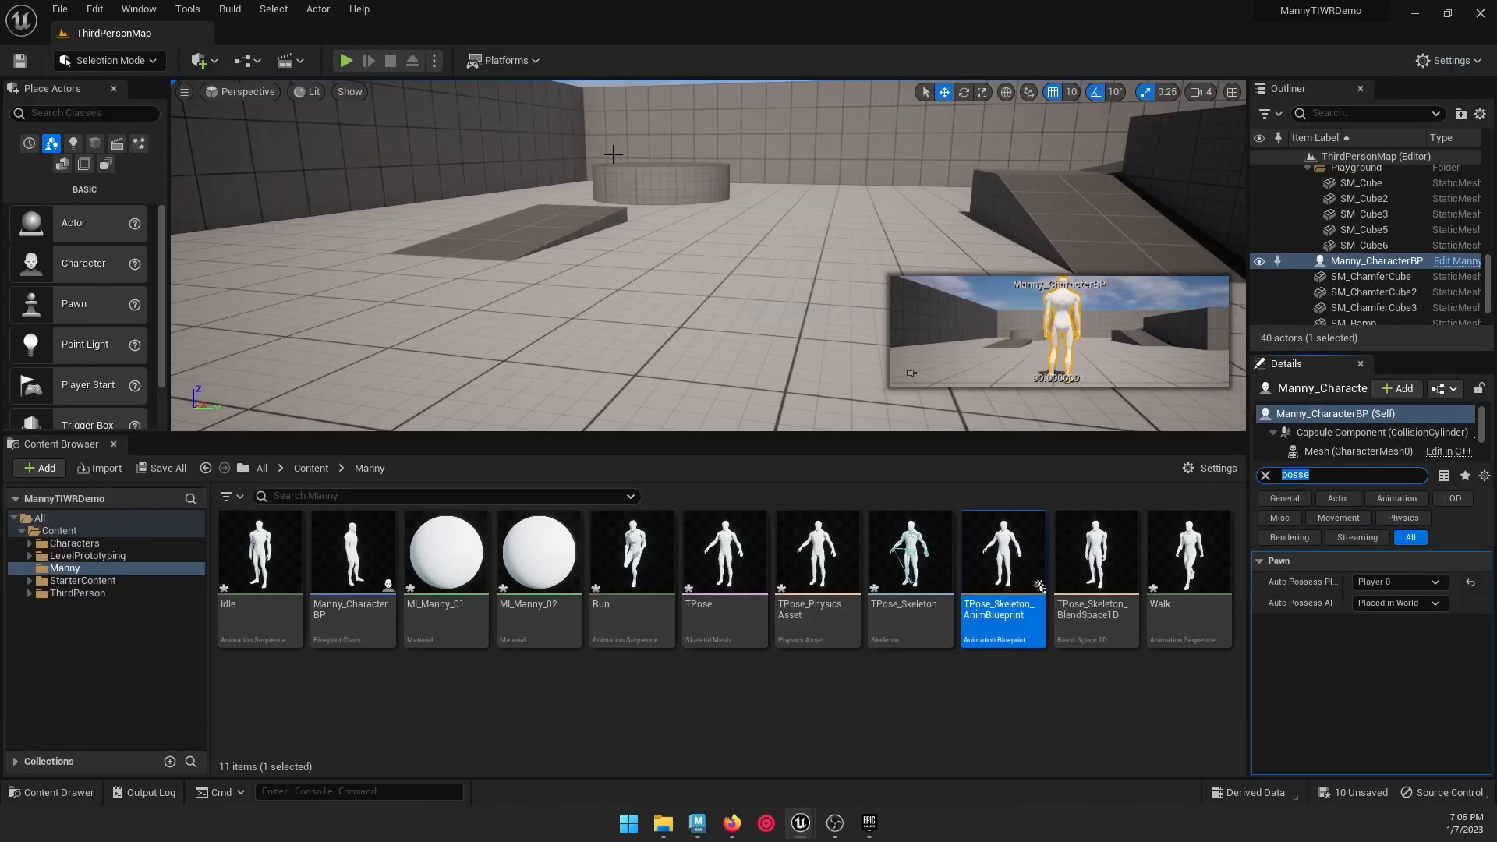
left_click(651, 201)
key("w")
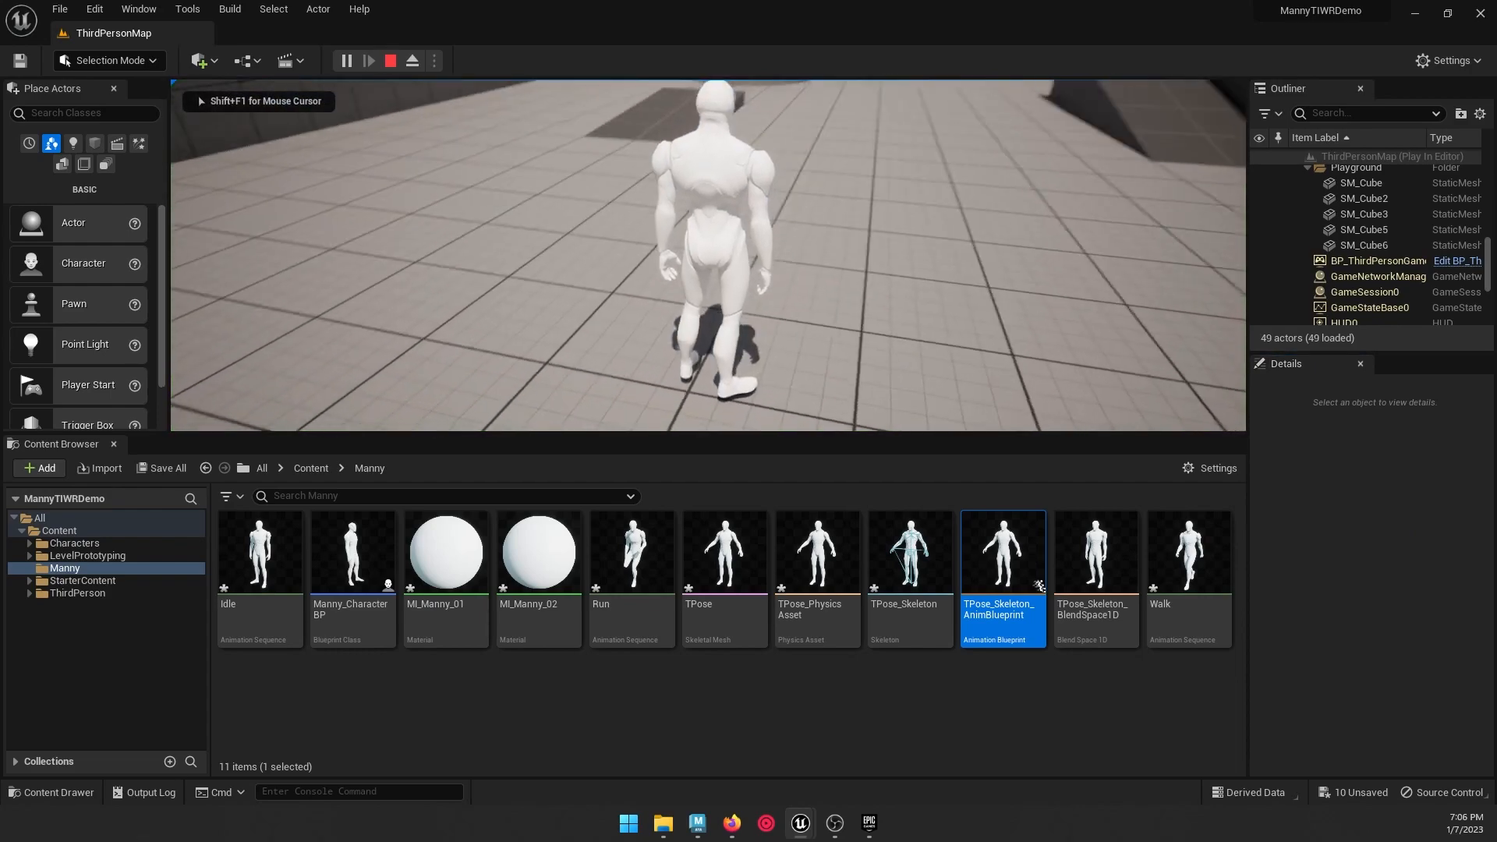
key("a")
key("s")
key("d")
key("w")
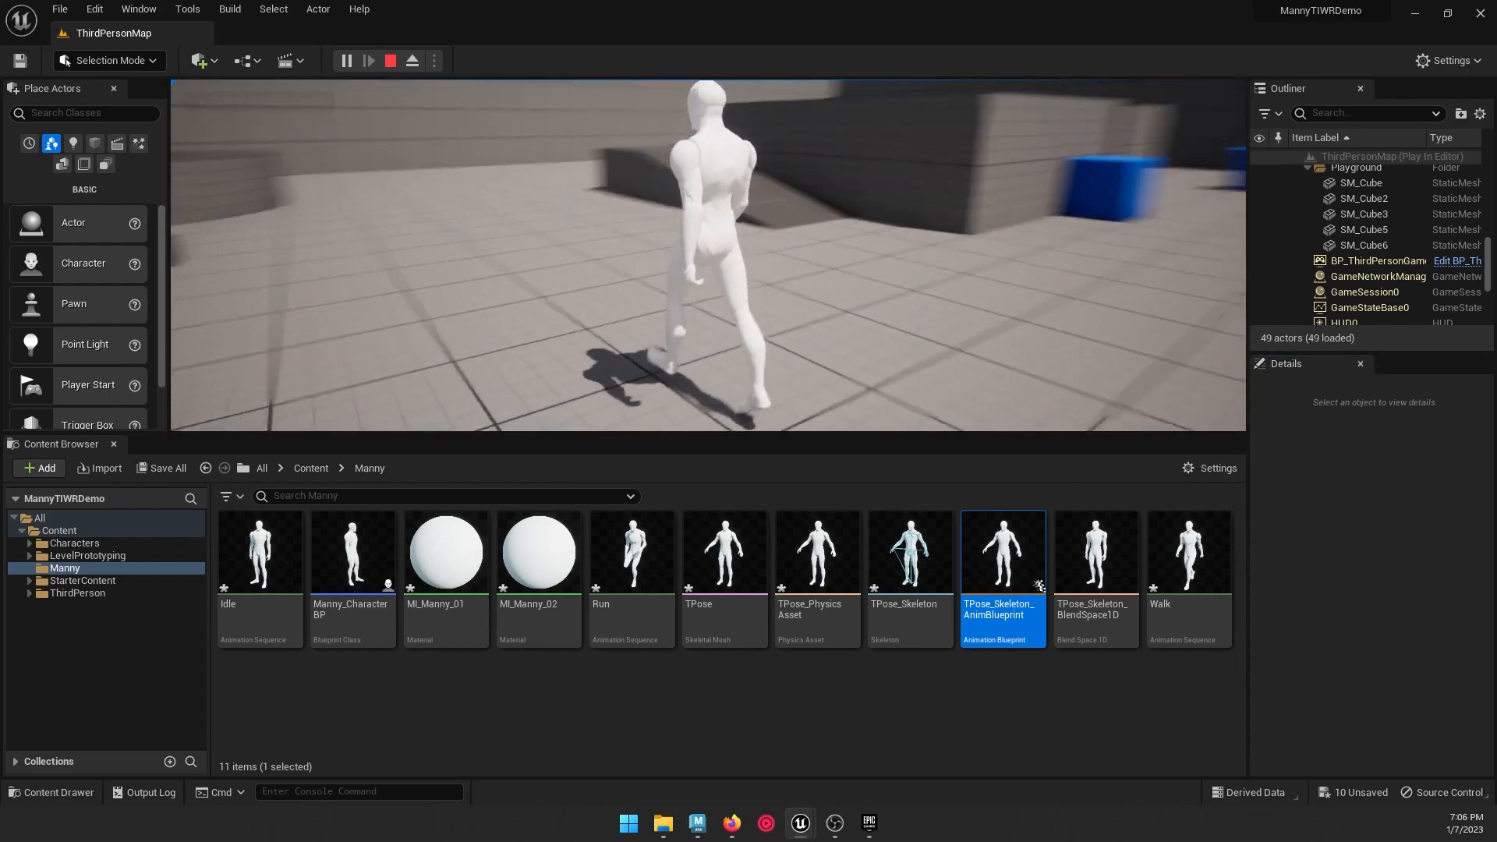
key("d")
key("s")
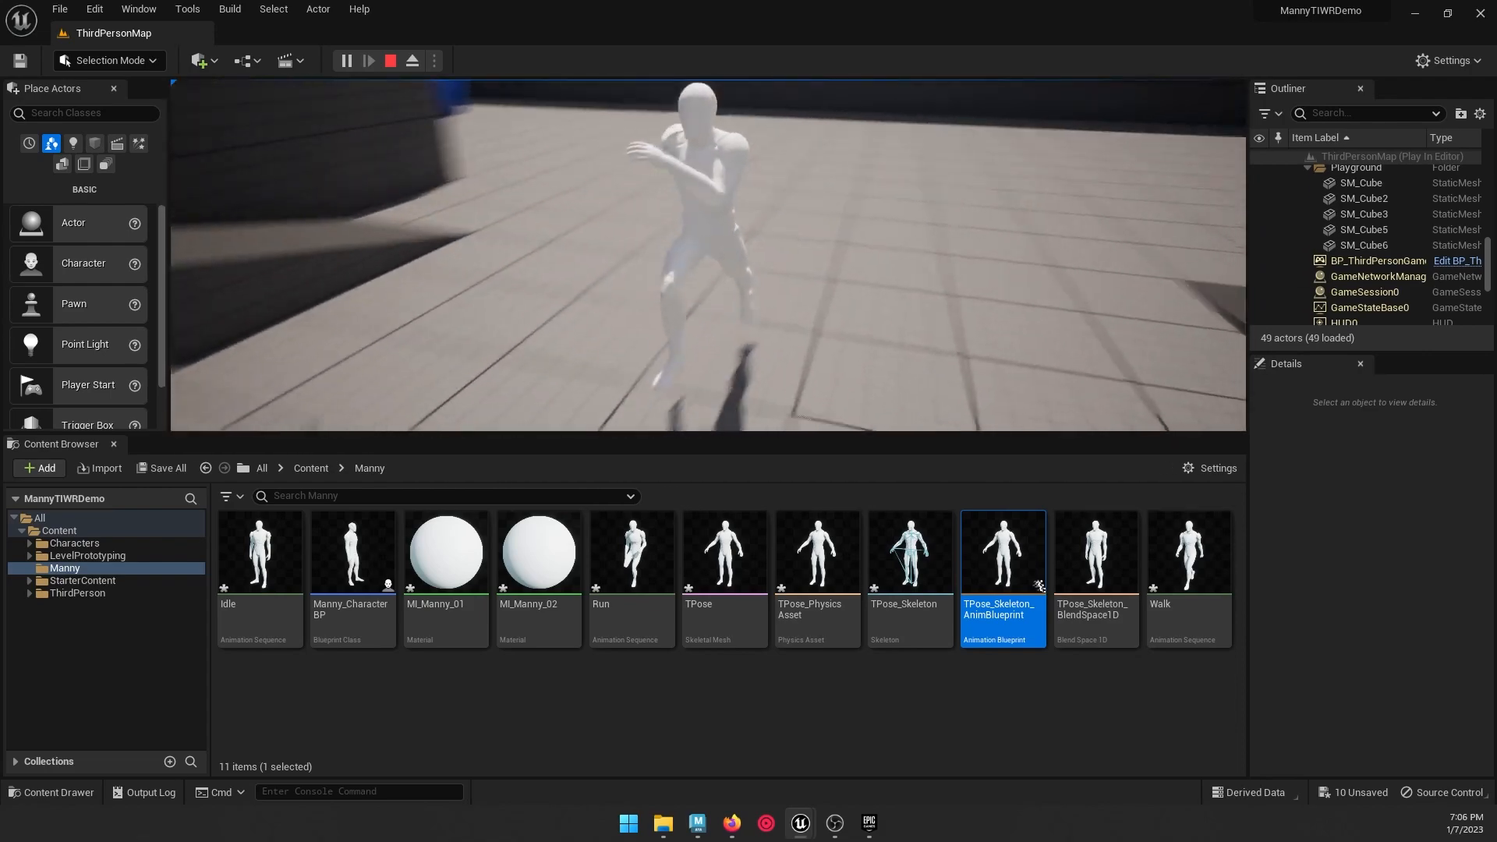
key("Escape")
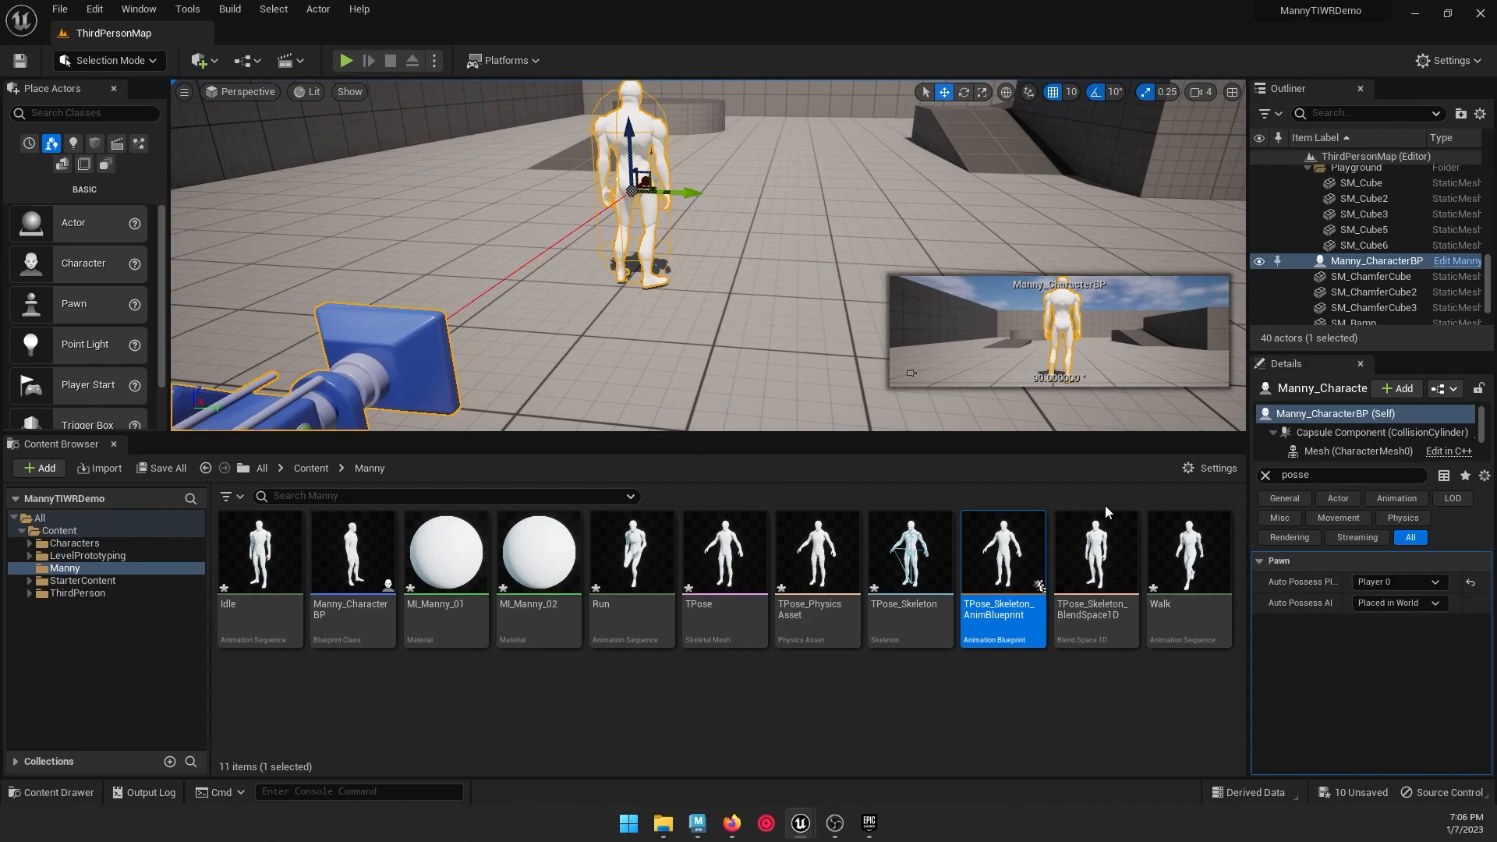
Step: Enable Orient Rotation to Movement in Manny_CharacterBP's class defaults and compile the blueprint
double_click(364, 546)
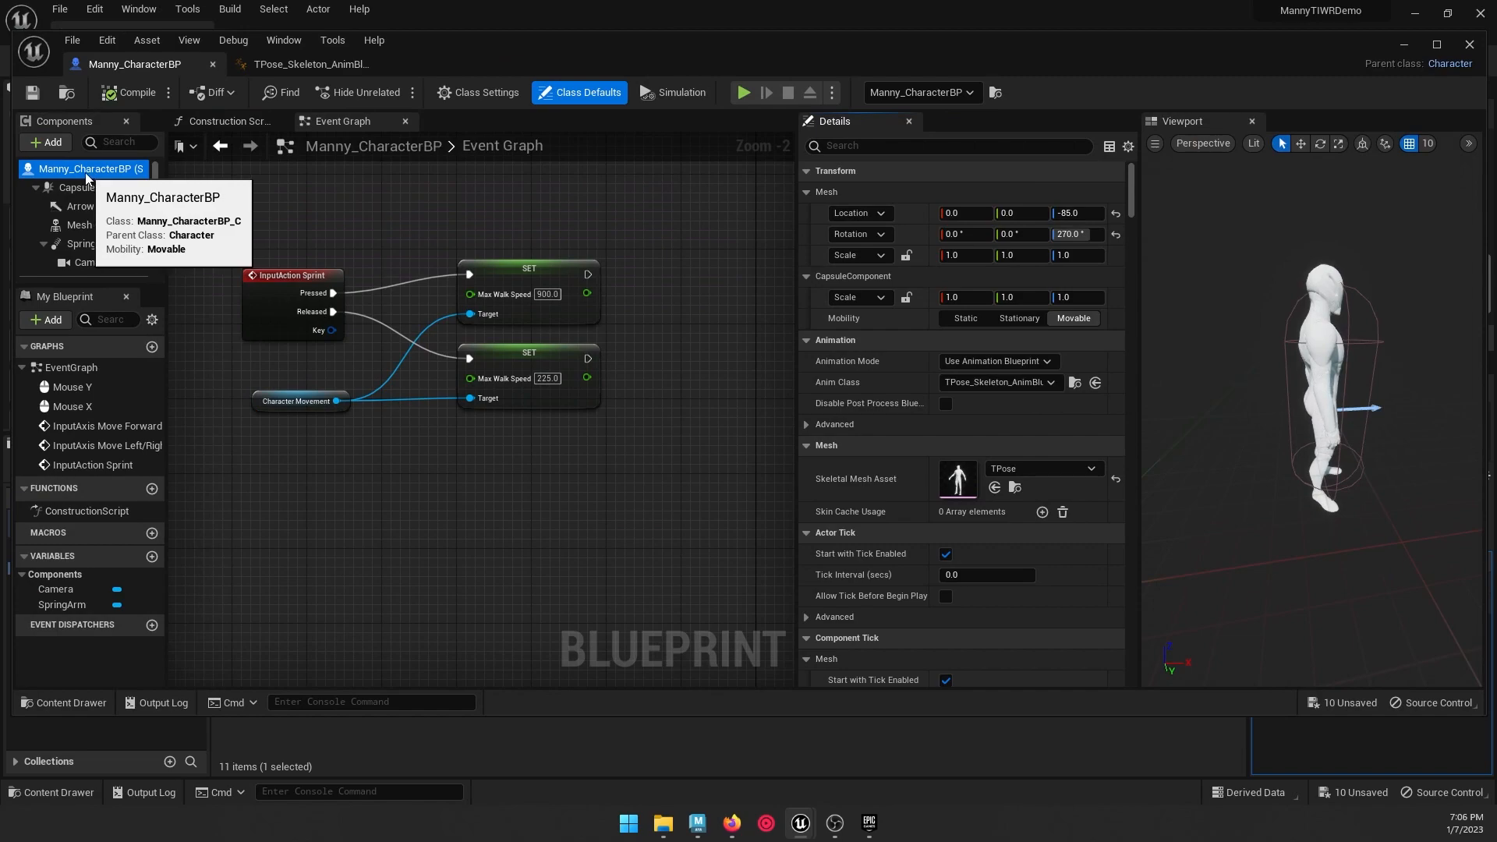
left_click(959, 145)
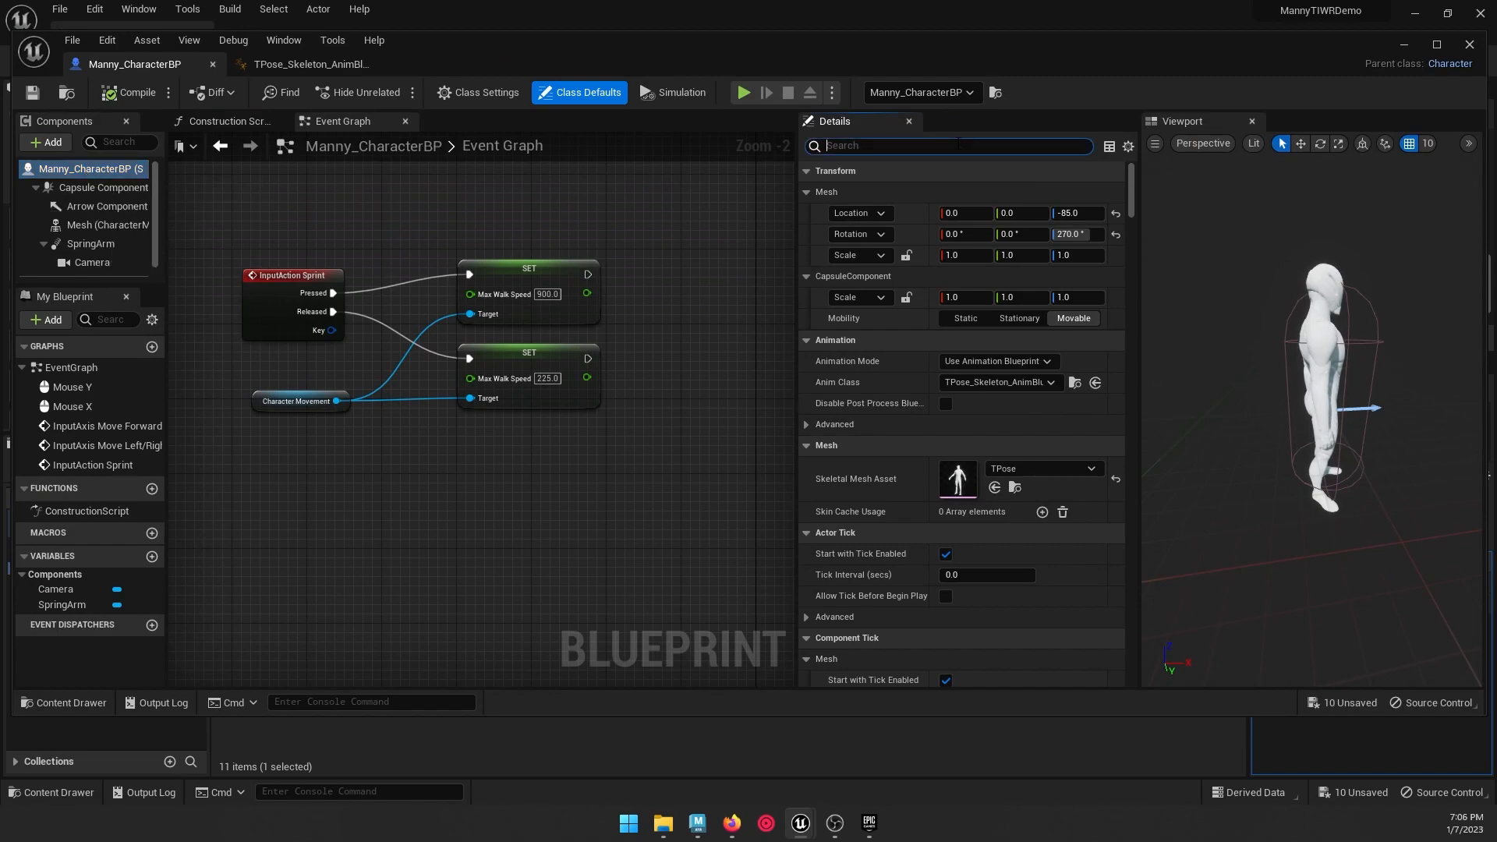
type("rotat")
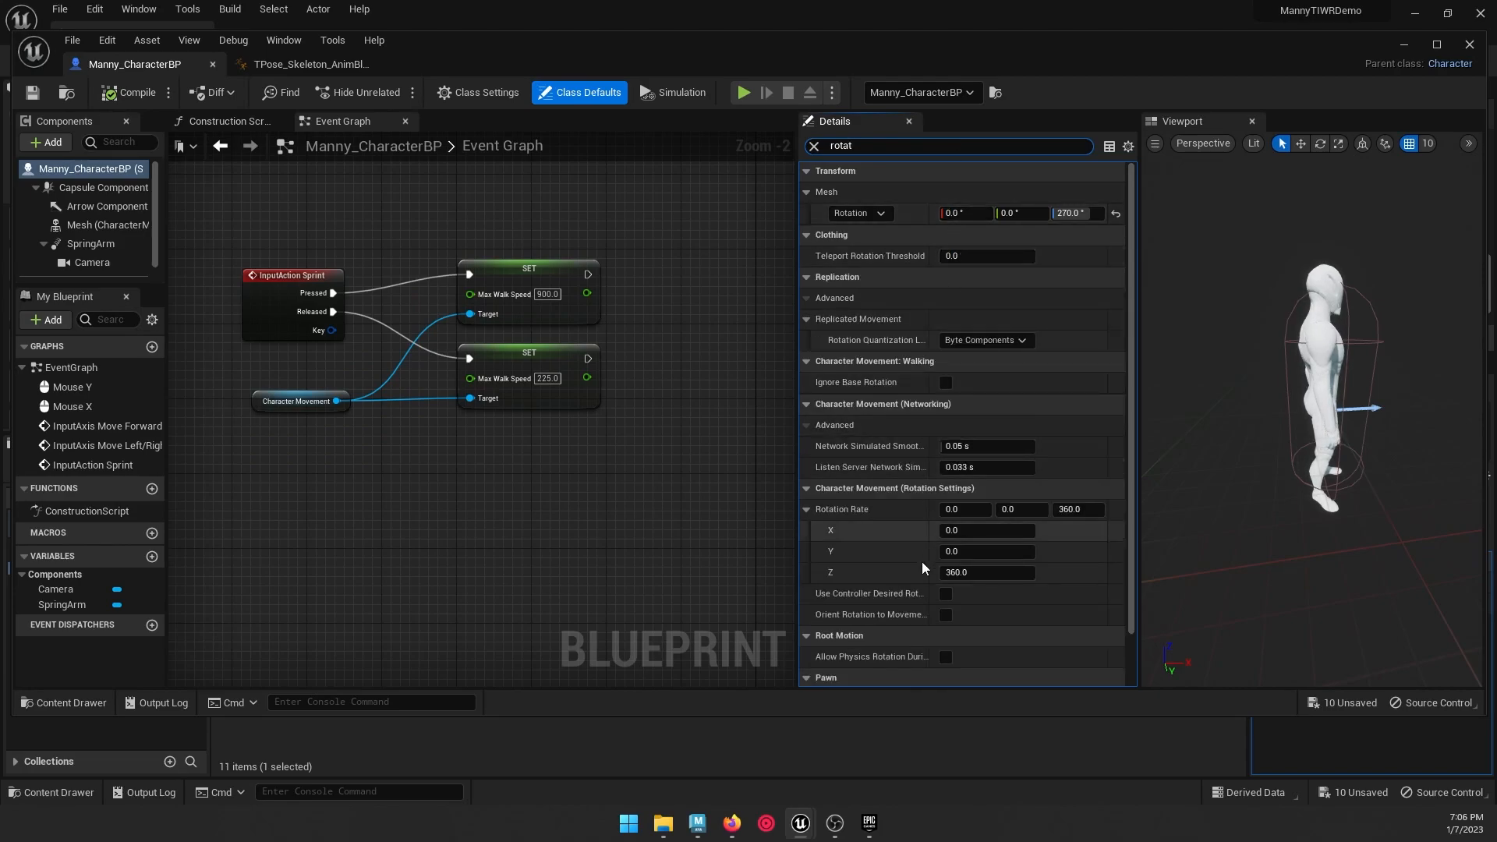
mouse_move(893, 622)
left_click(946, 615)
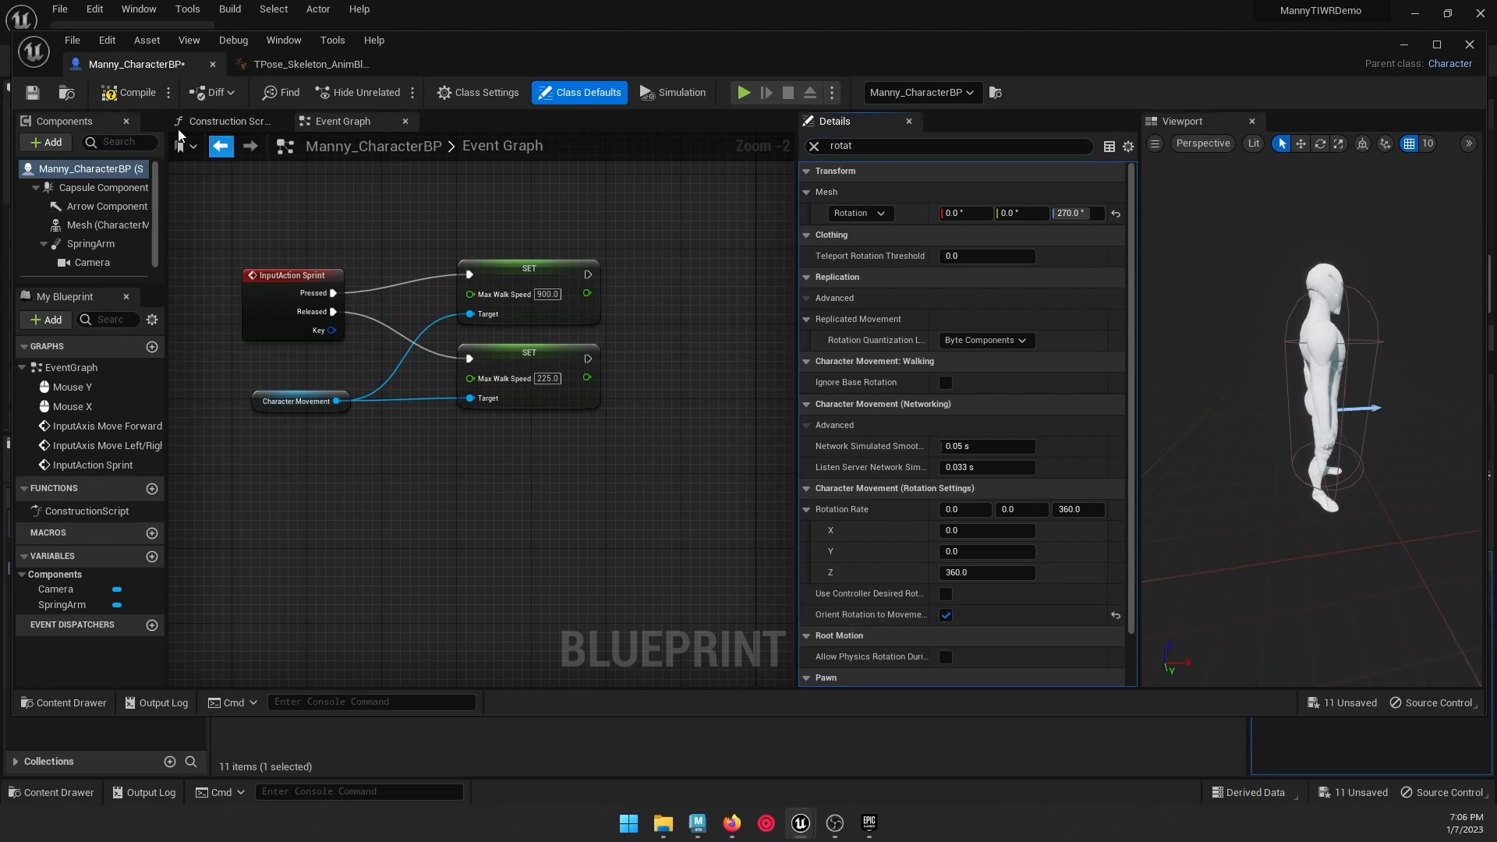
left_click(126, 92)
Step: Play the level again and walk and sprint Manny in all directions to check how he turns and animates
left_click(1409, 48)
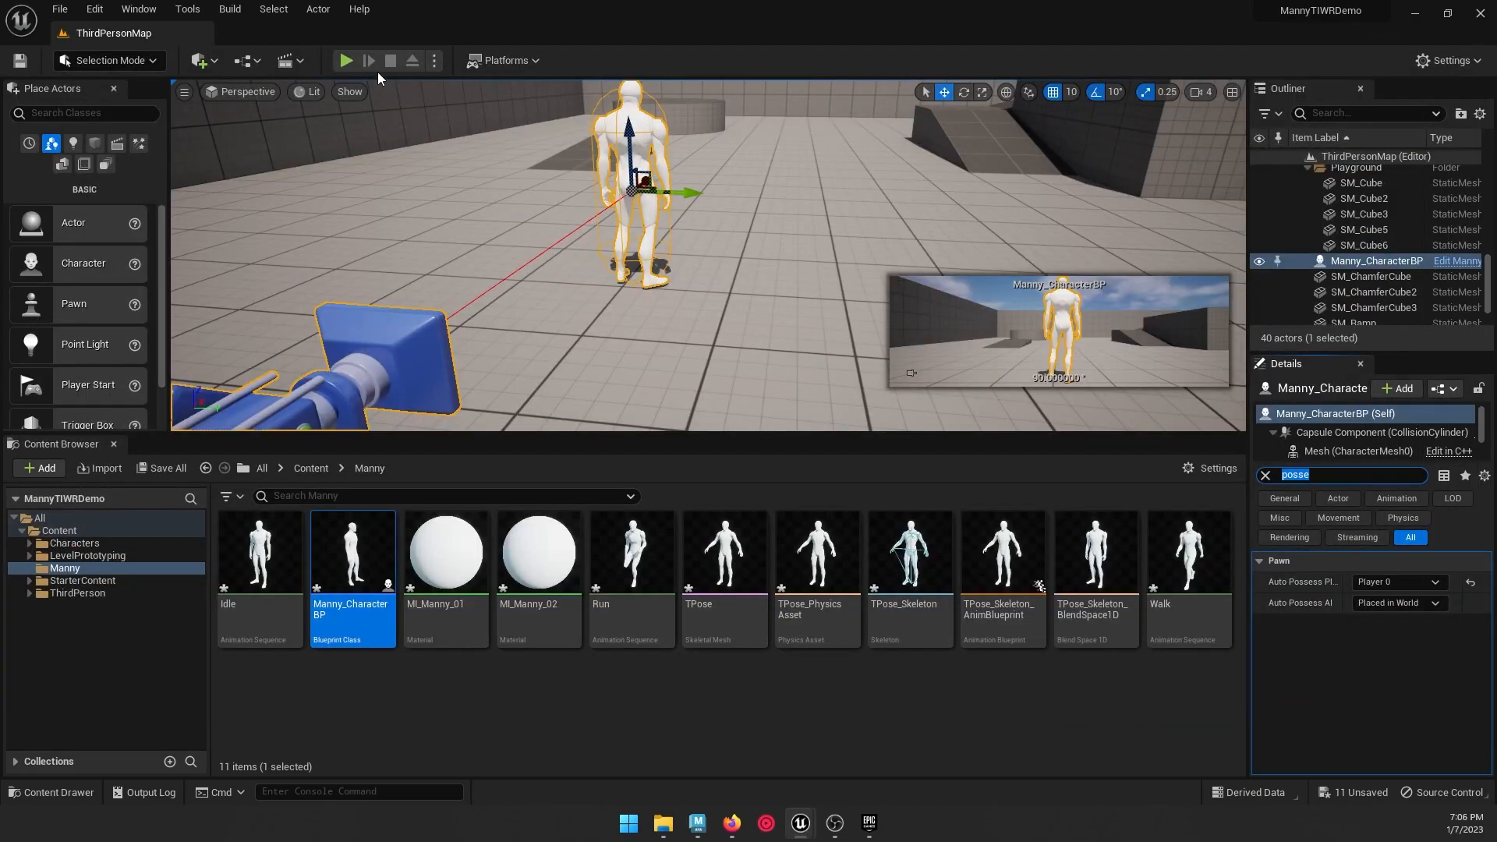
left_click(357, 58)
key("w")
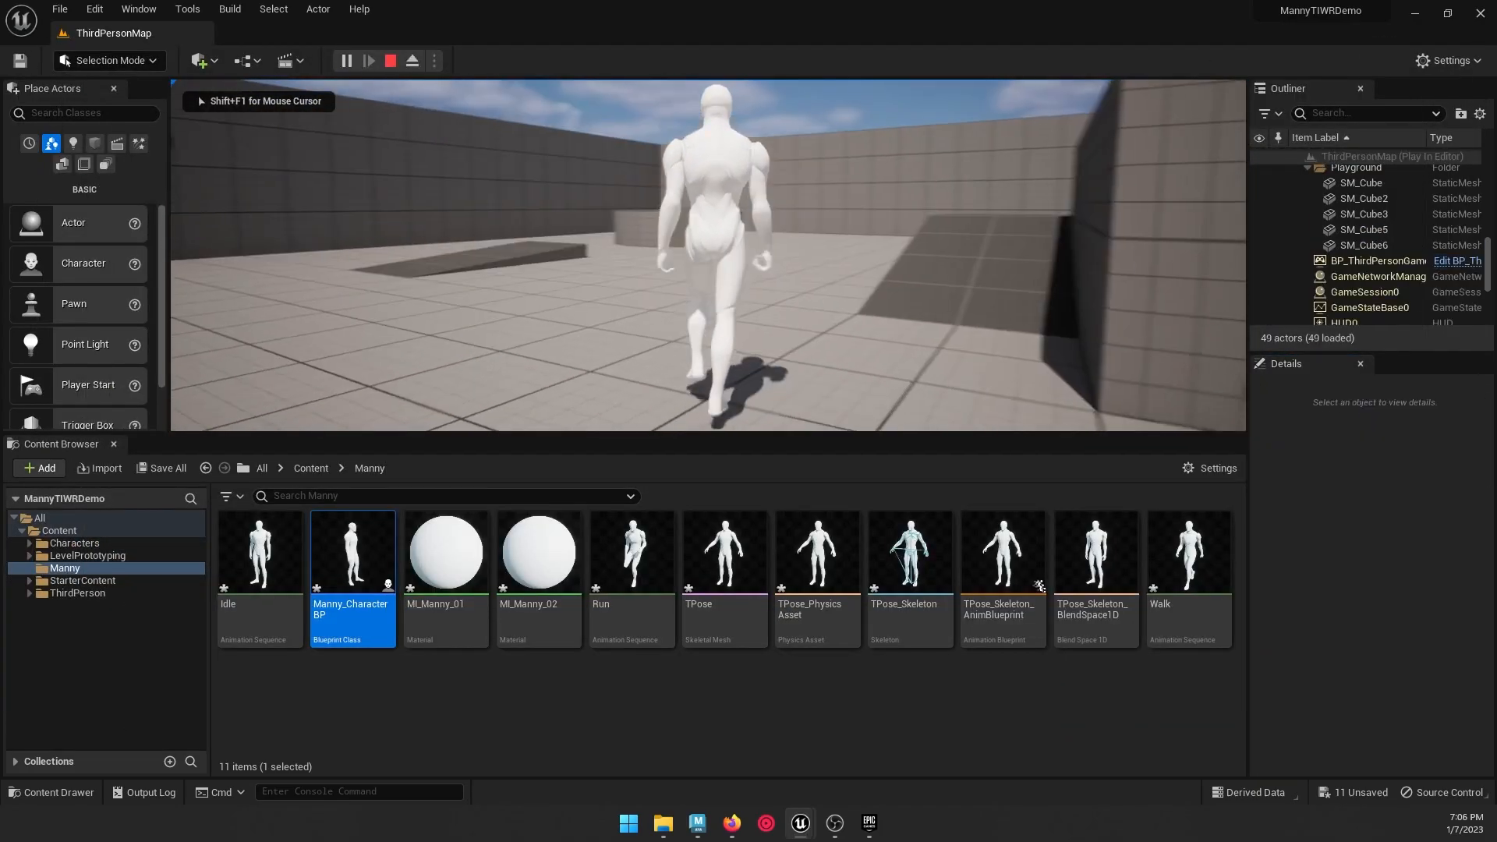
key("a")
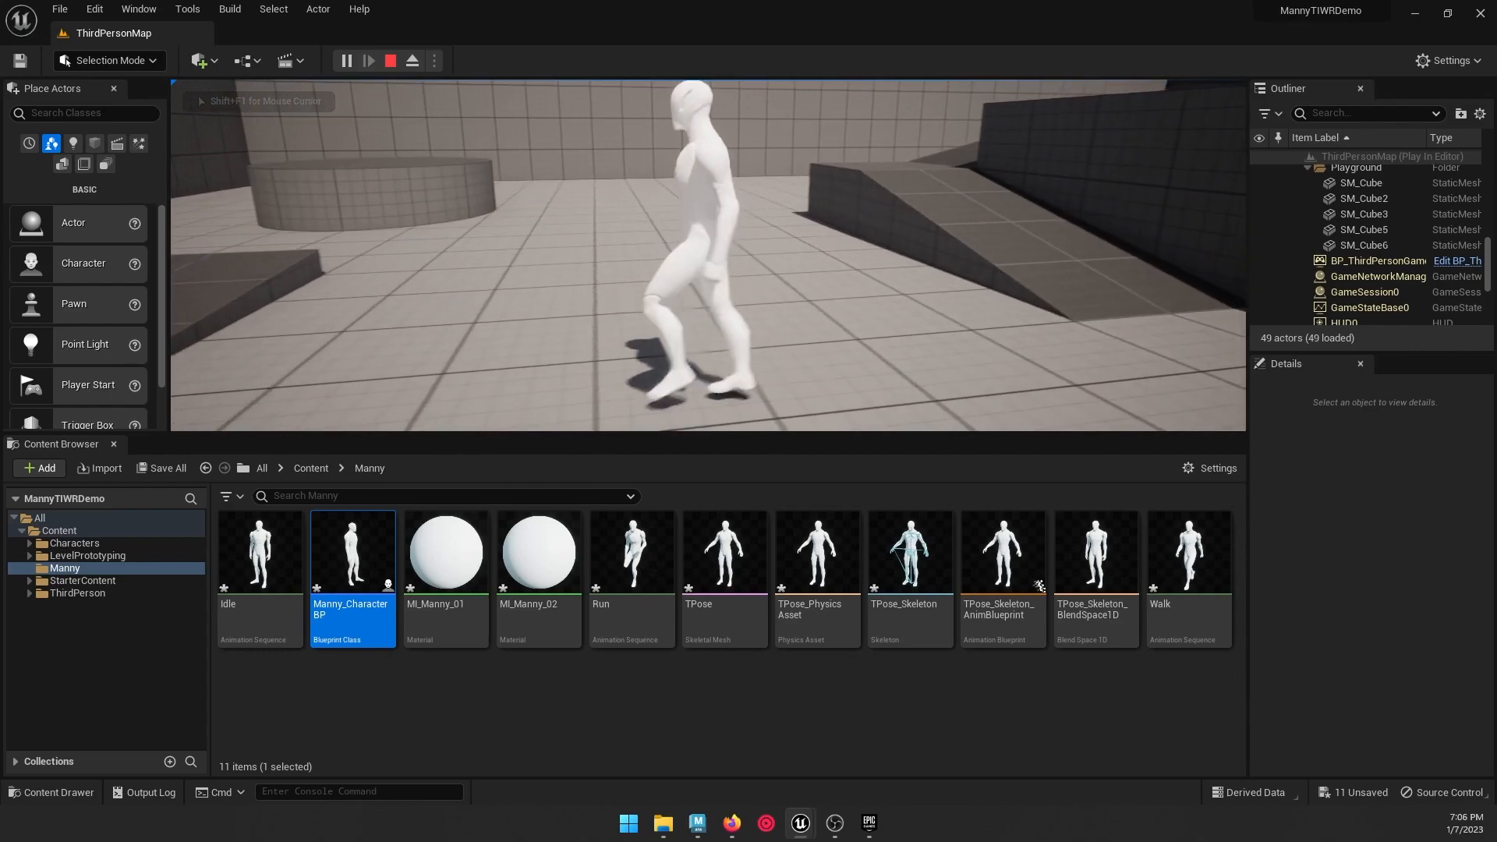
key("s")
key("d")
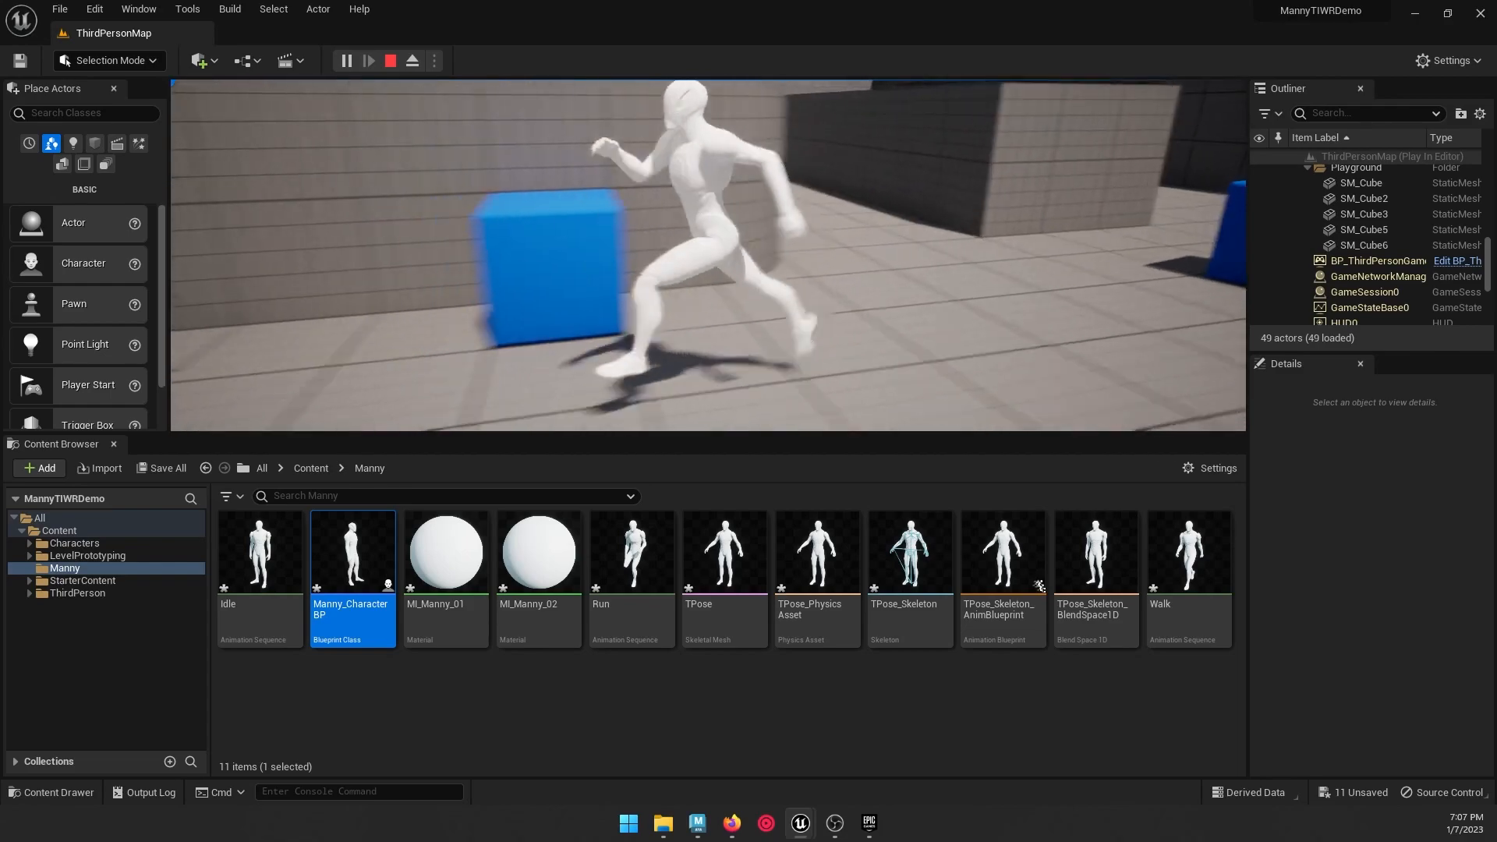
key("w")
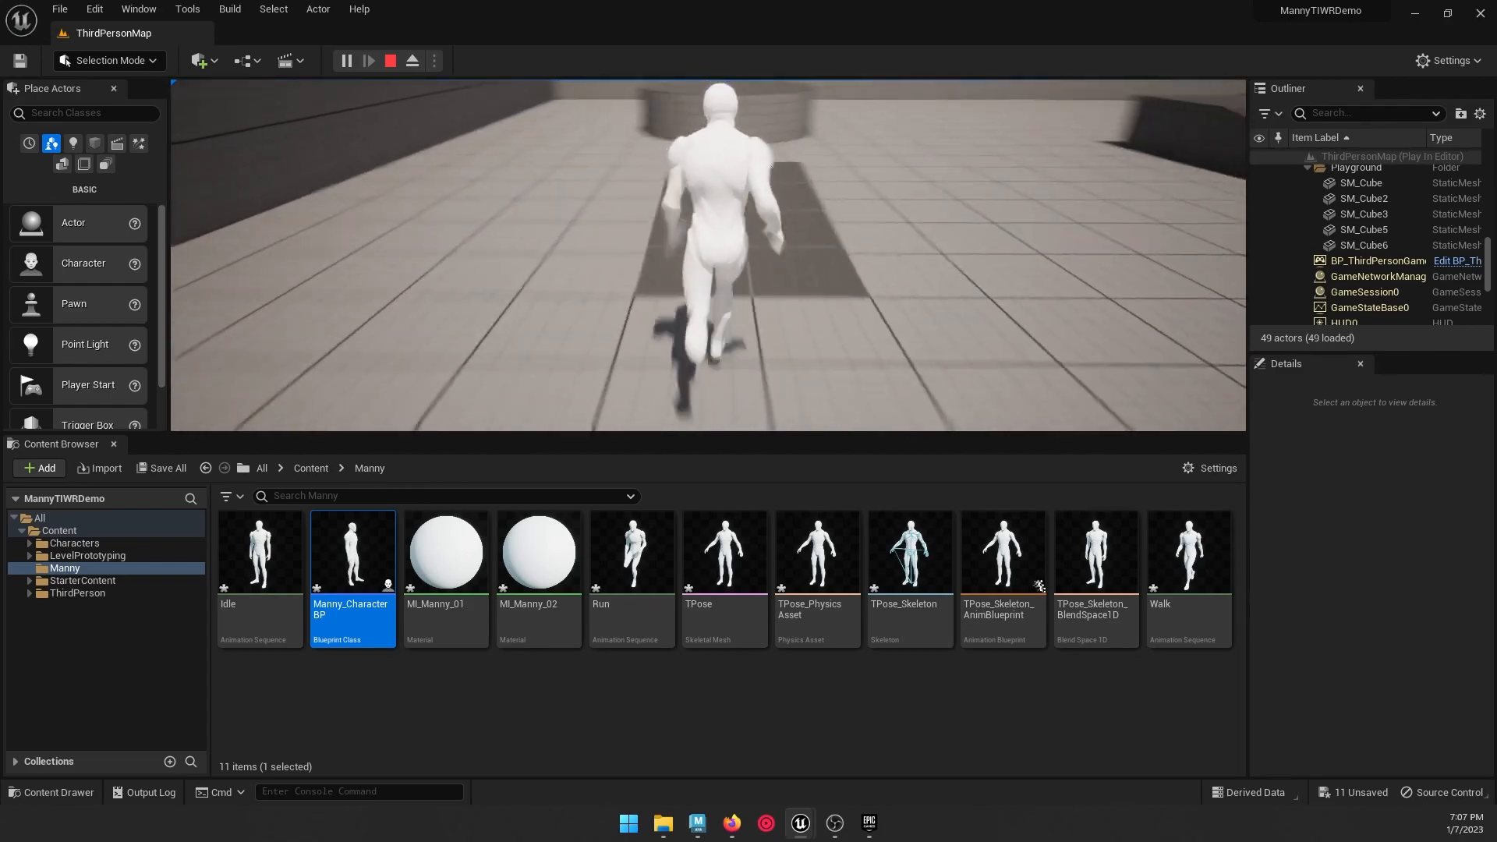
key("d")
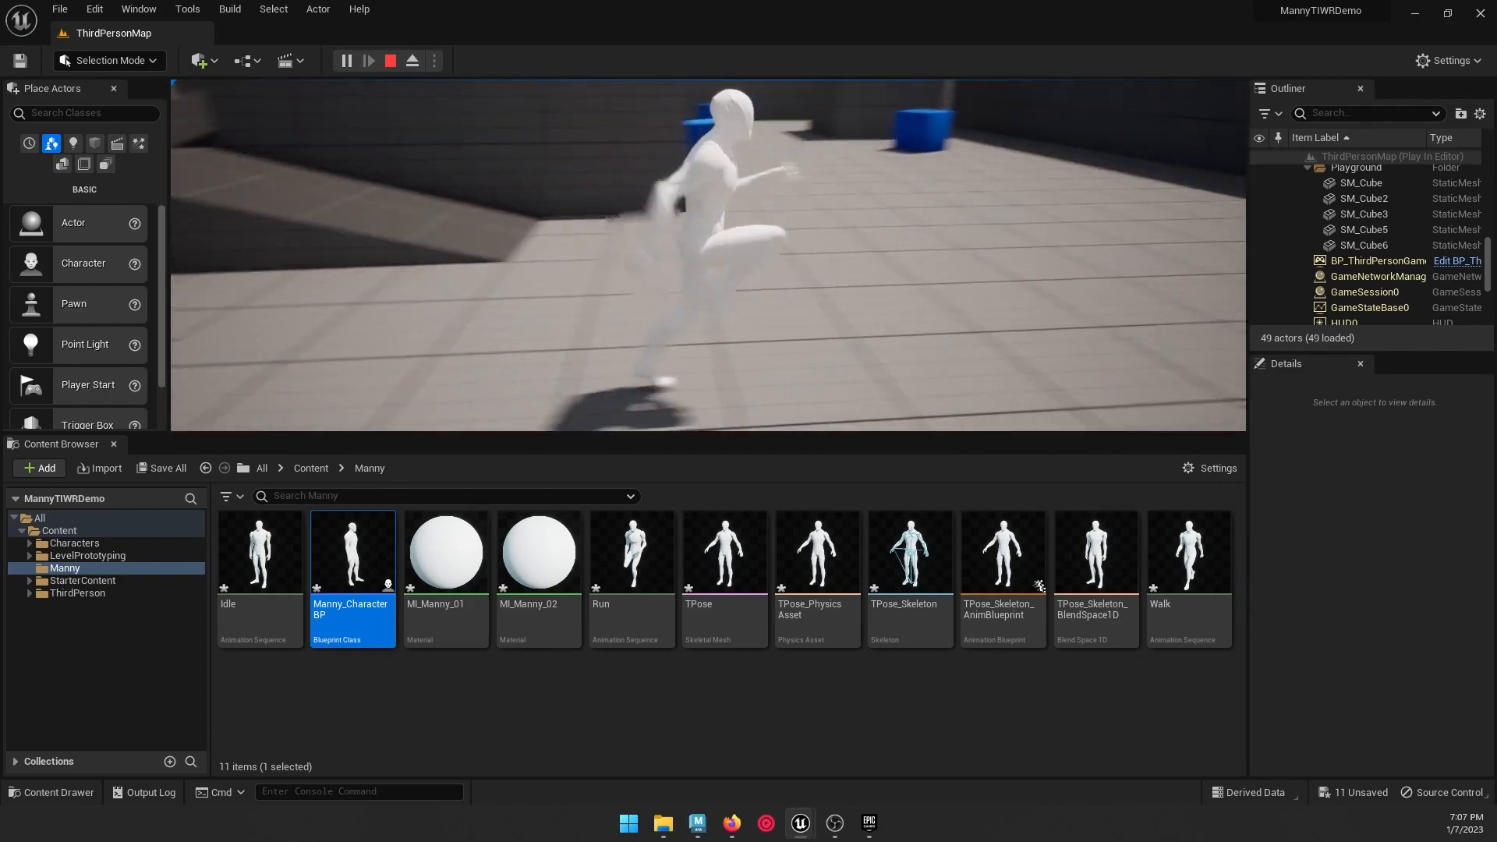
key("w")
key("d")
key("a")
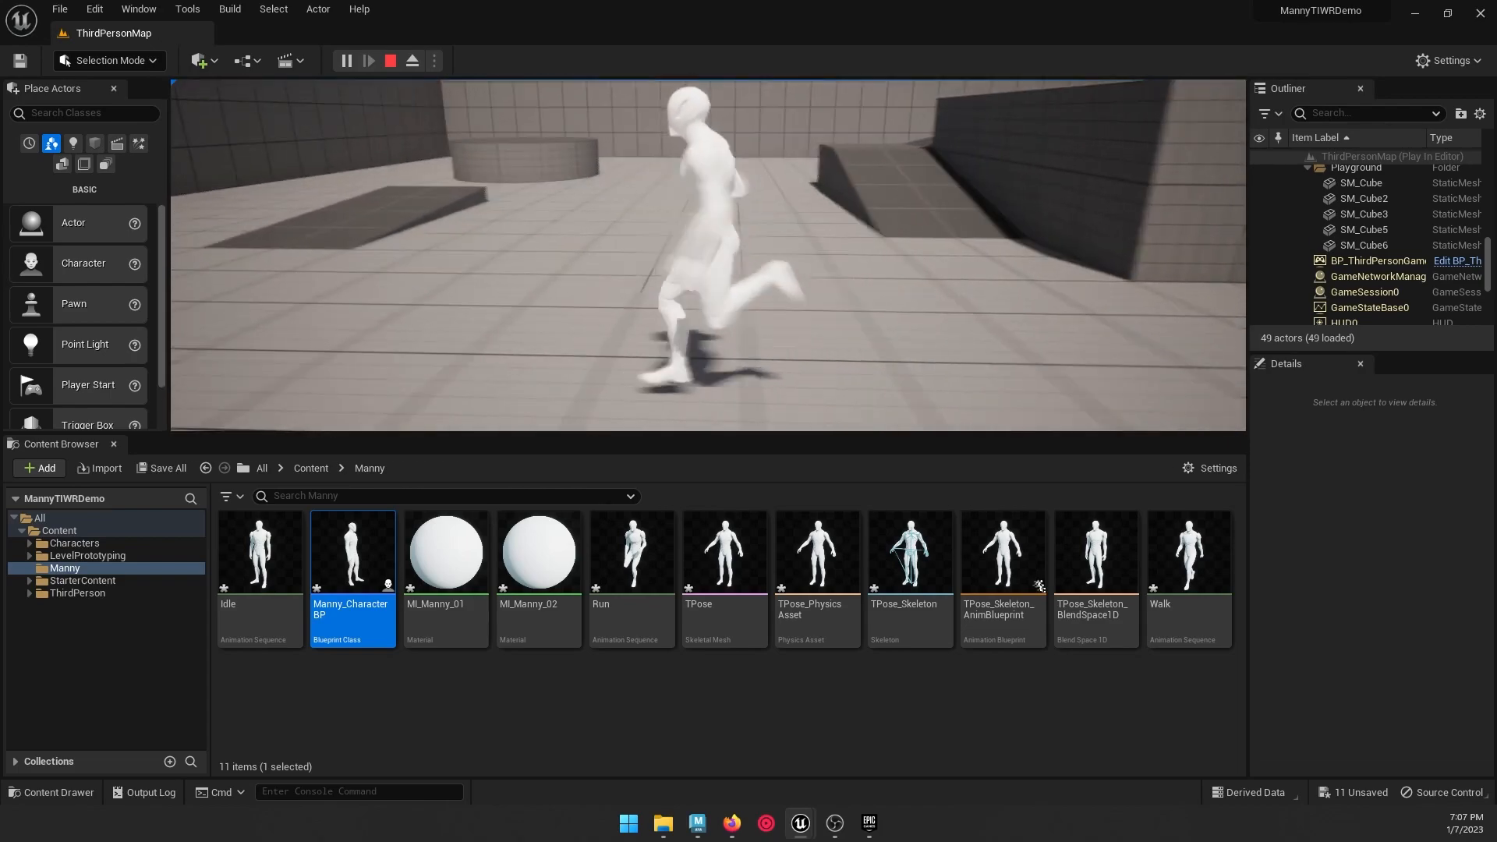